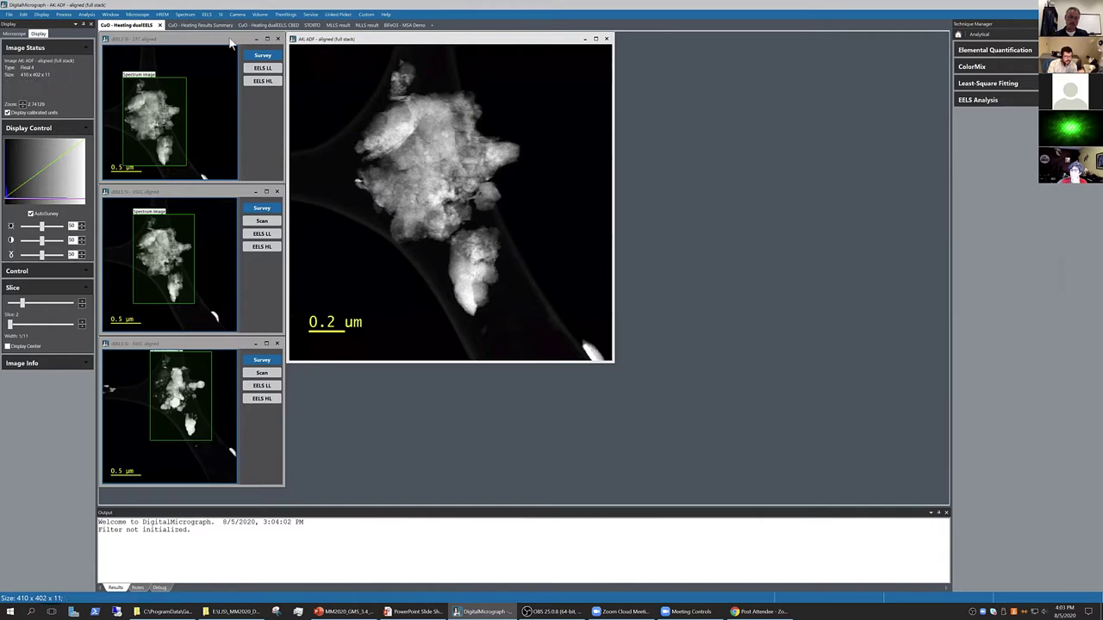
Step: Bring up the three aligned dEELS SI heating datasets in turn, from 27C through to 500C
left_click(155, 41)
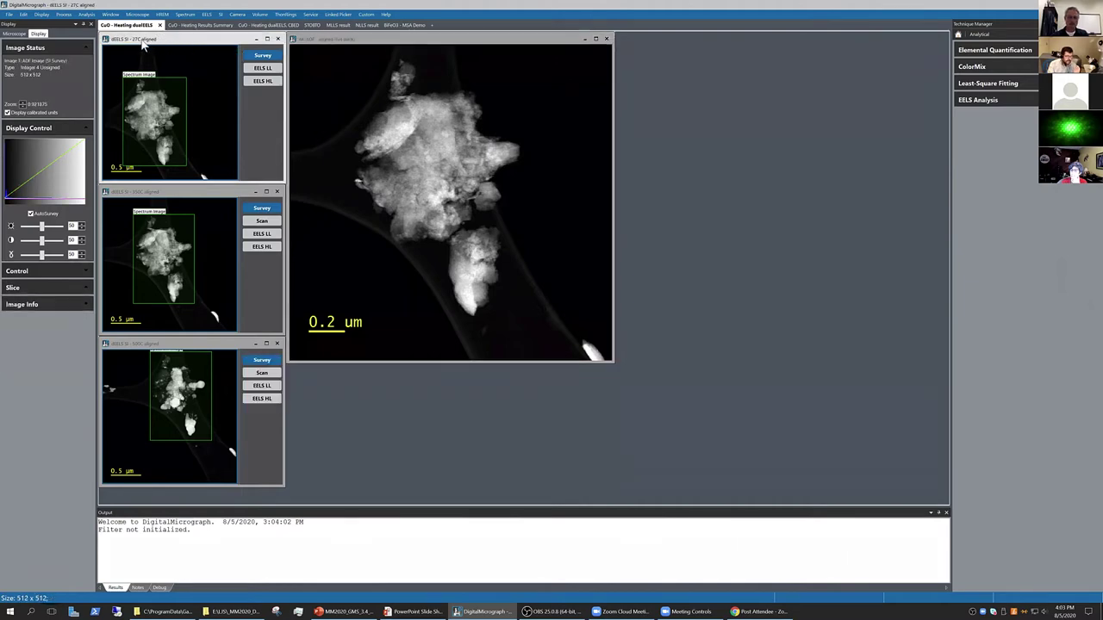
left_click(154, 194)
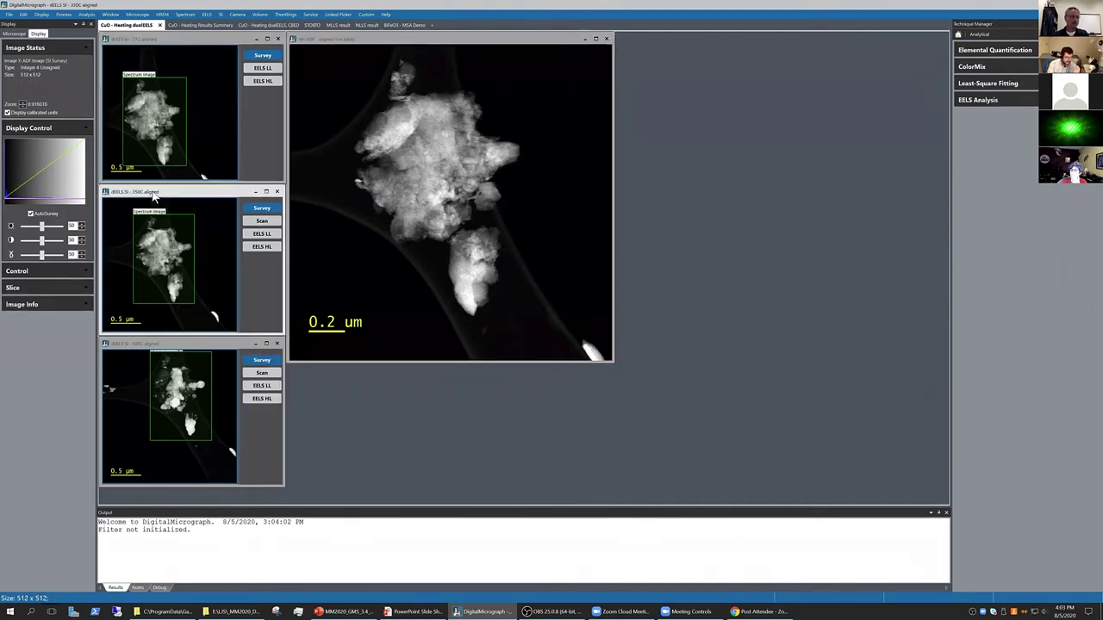
left_click(162, 344)
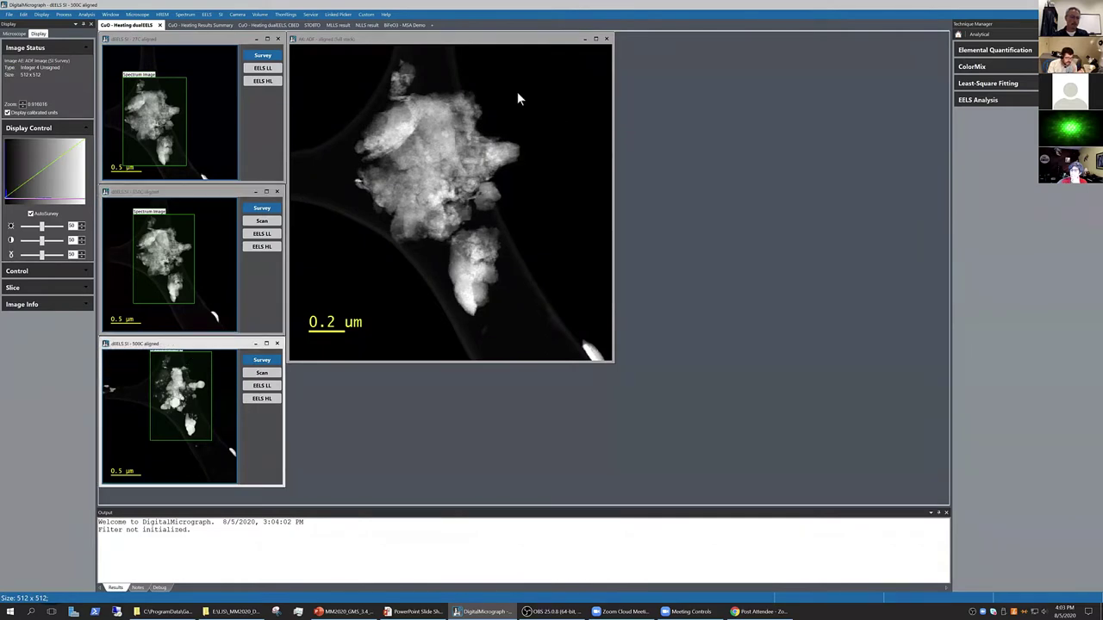
Step: Step the full aligned ADF image stack through to slice 7 to view the particle changes, and minimise its window
left_click(464, 41)
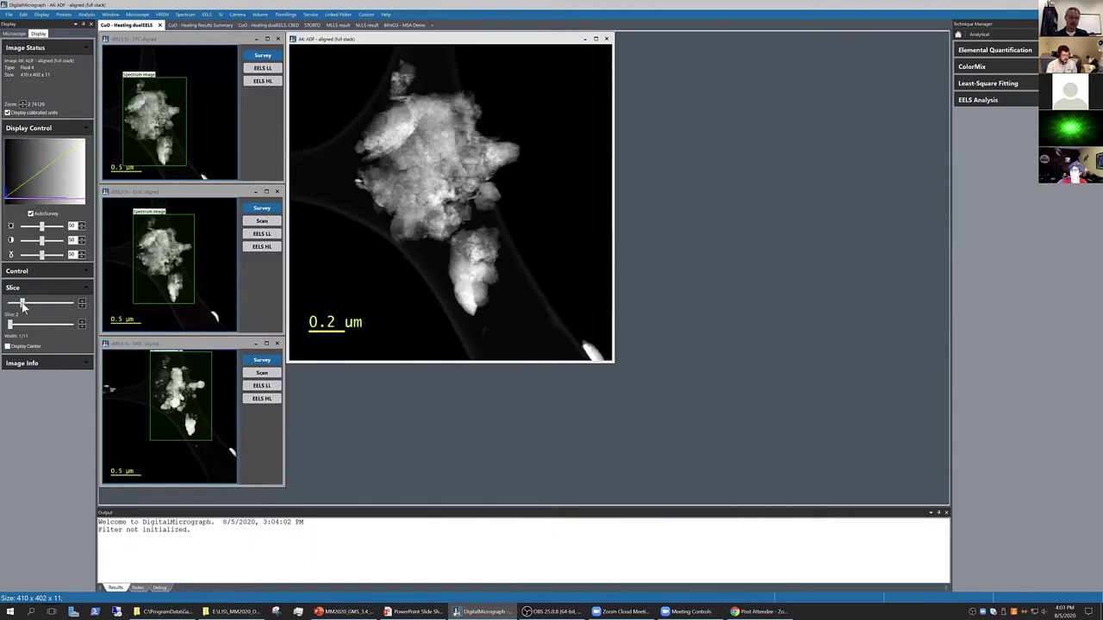
left_click_drag(23, 304, 48, 307)
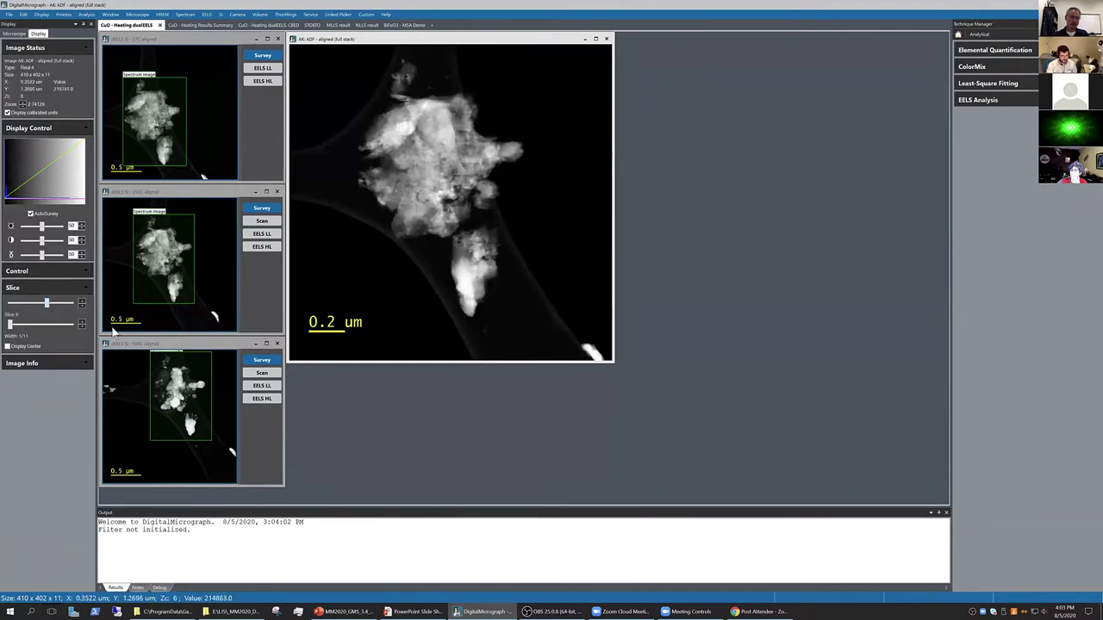
mouse_move(48, 305)
left_mouse_down()
mouse_move(72, 307)
mouse_move(53, 303)
left_mouse_up()
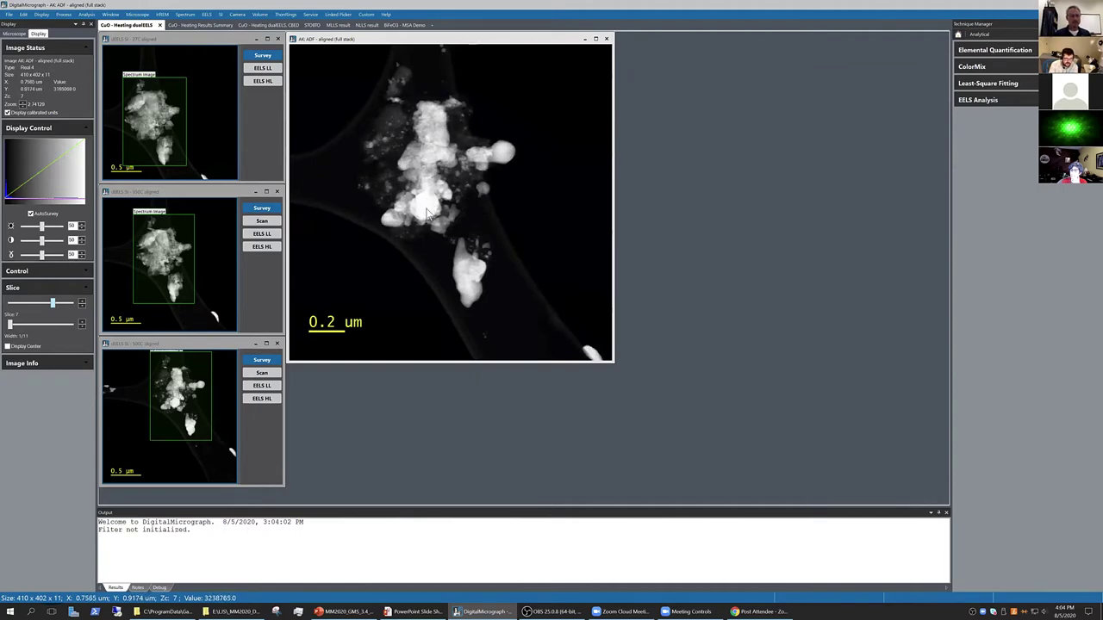
left_click(585, 40)
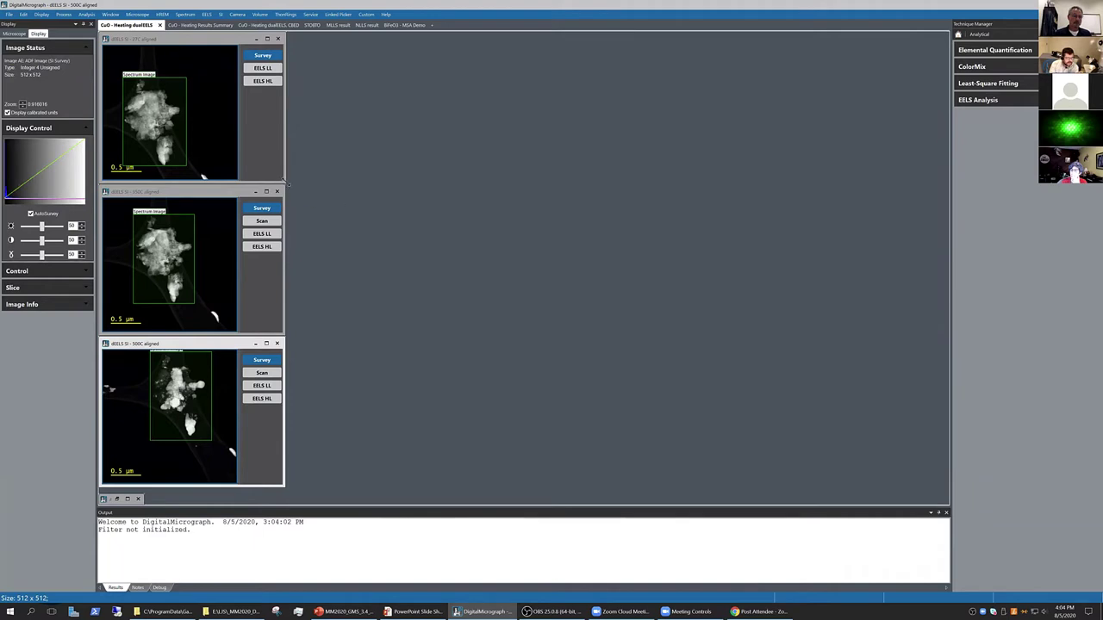
Step: Inspect the low-loss and high-loss spectrum images of the 27C dataset, and return it to the survey view at its former window size
left_click(180, 42)
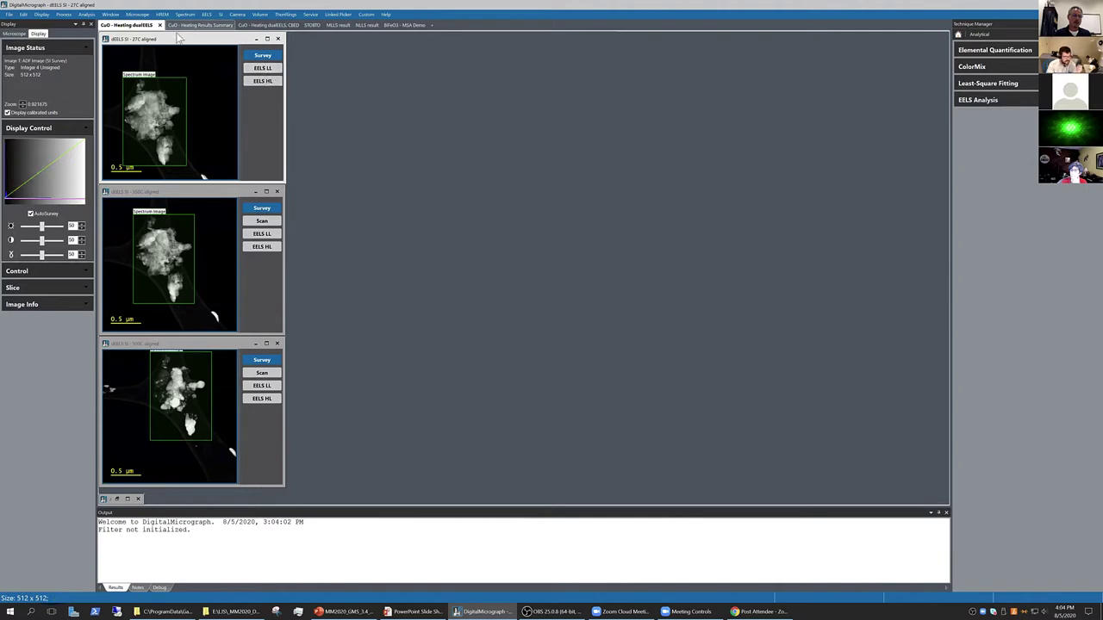
left_click(262, 68)
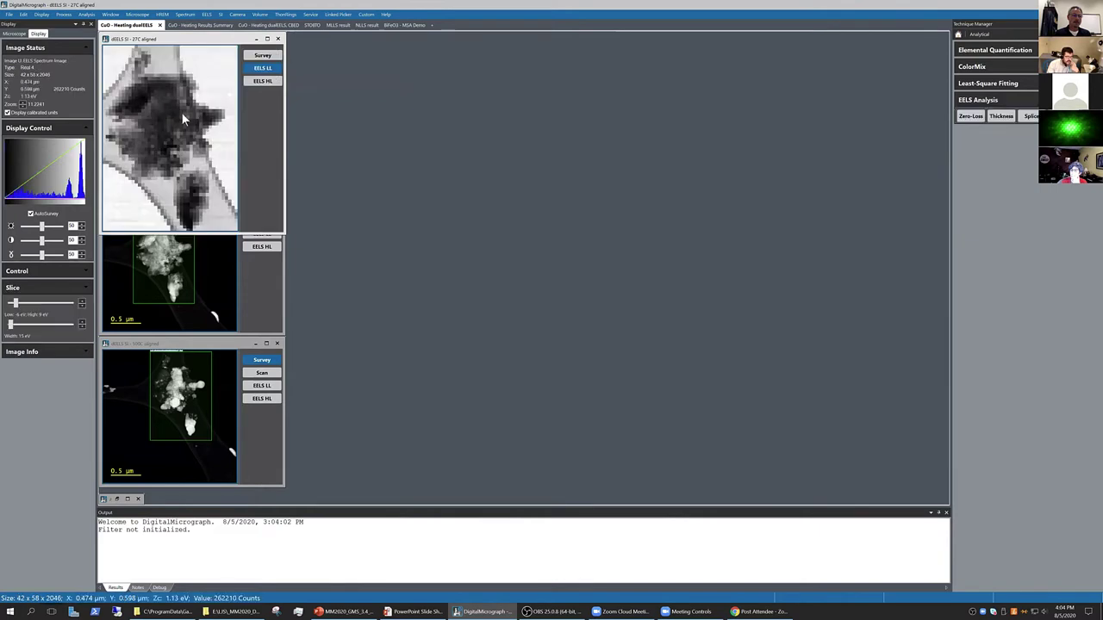
left_click(270, 83)
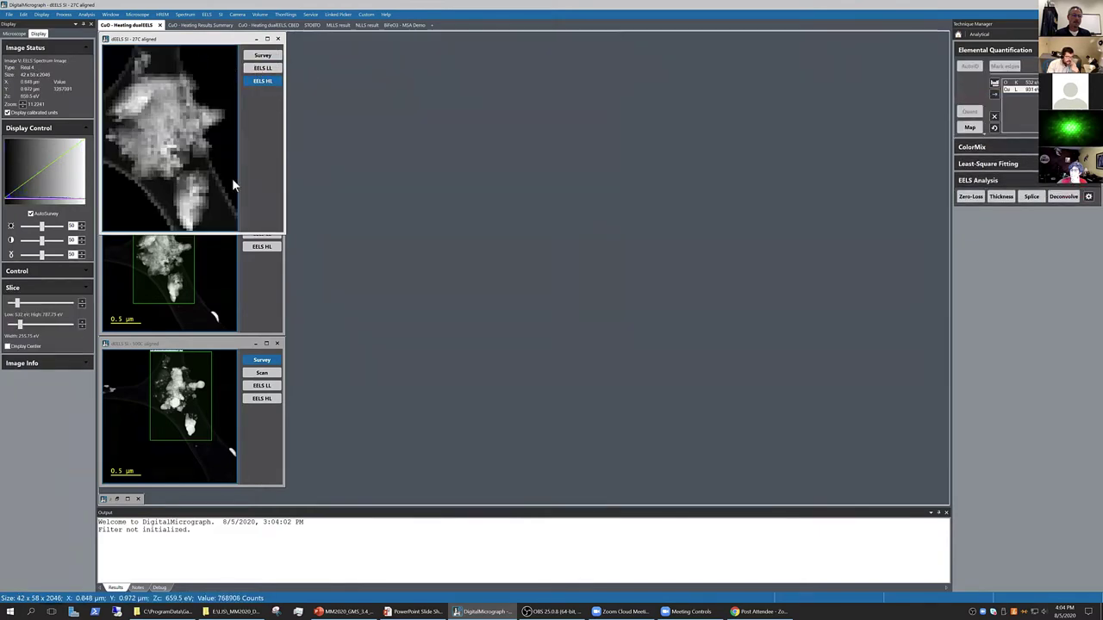
left_click_drag(285, 233, 248, 182)
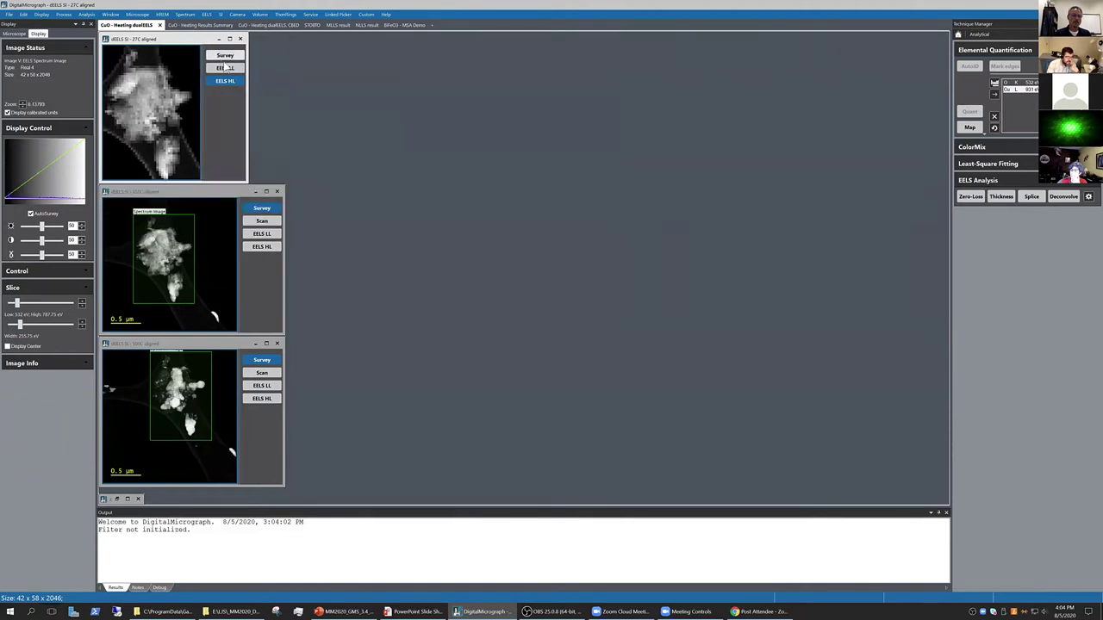
left_click(225, 56)
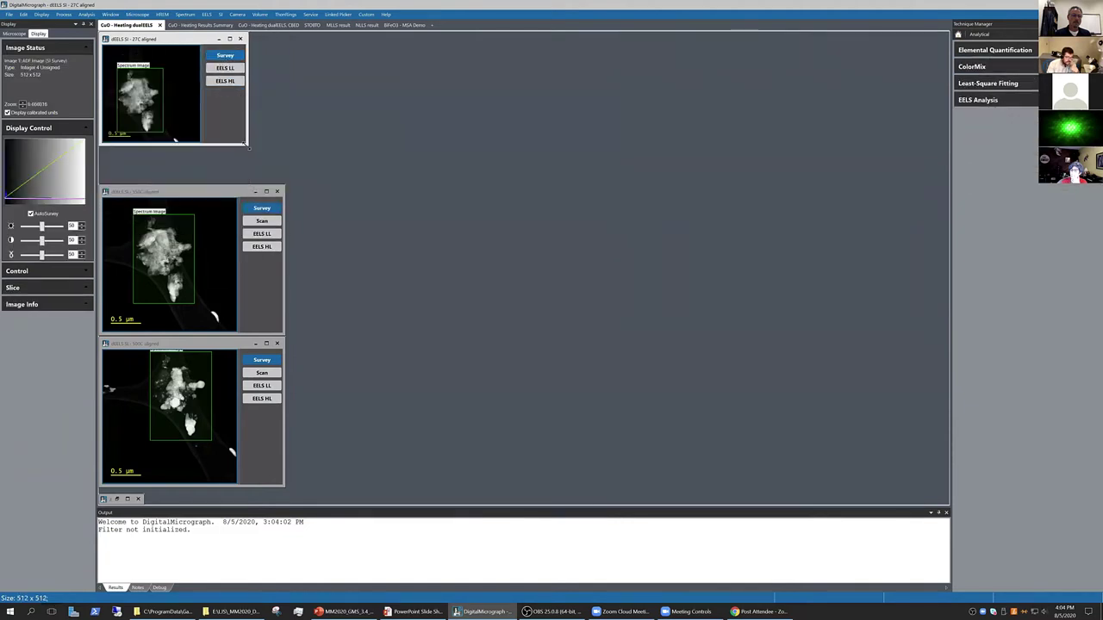
left_click_drag(249, 146, 285, 181)
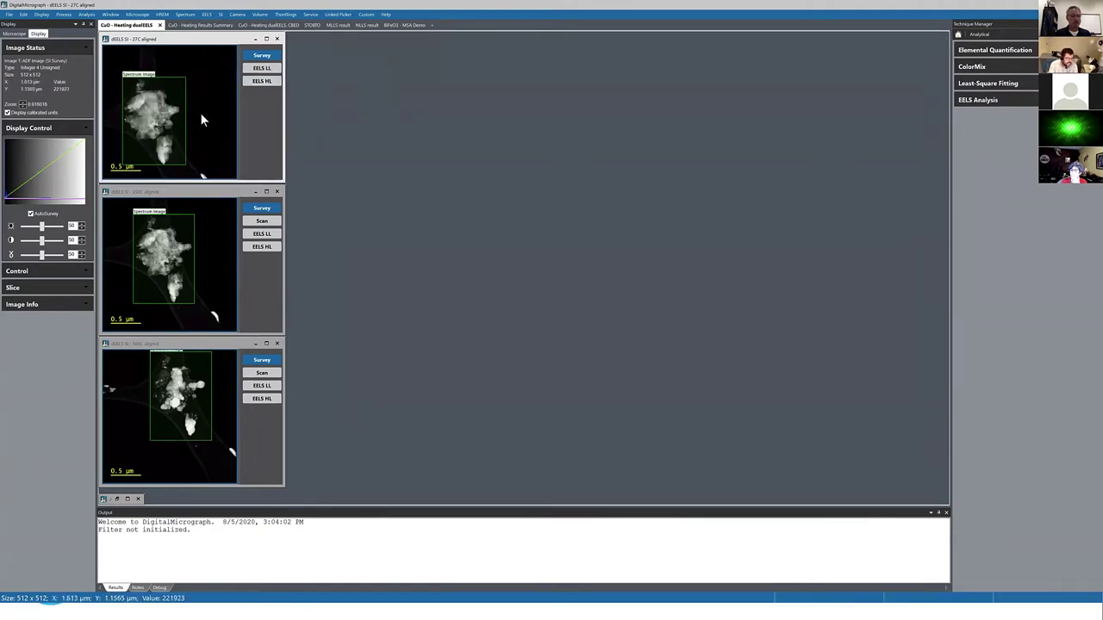
Step: Enlarge the 27C high-loss spectrum image and pick a spectrum from a region of about 0.1 × 0.125 µm on the particle
left_click(267, 82)
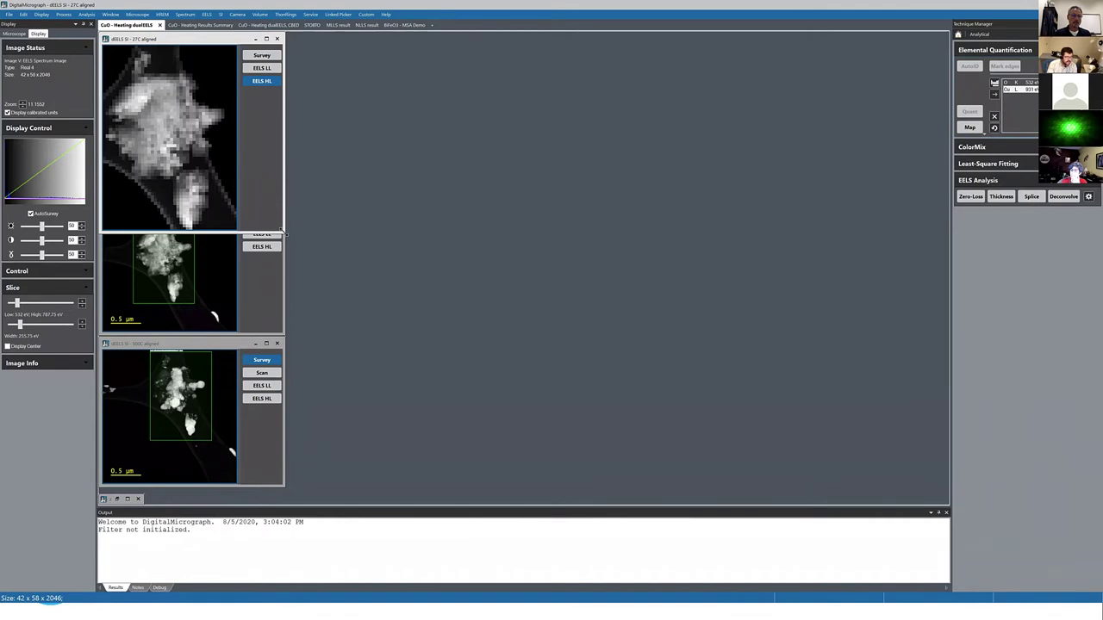
left_click_drag(281, 231, 356, 333)
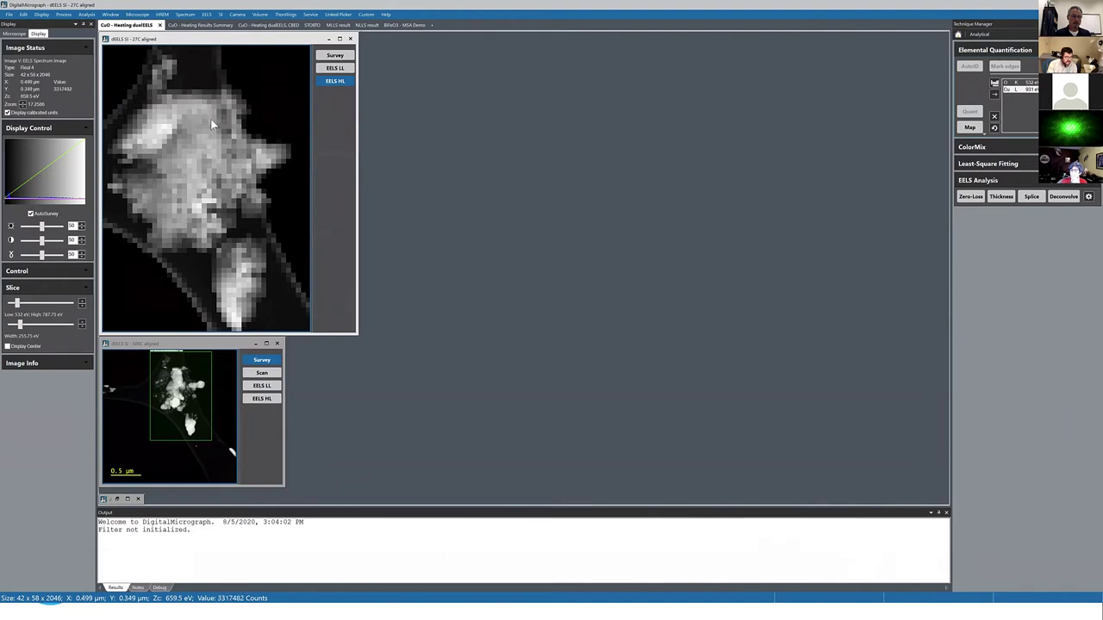
left_click_drag(220, 124, 244, 145)
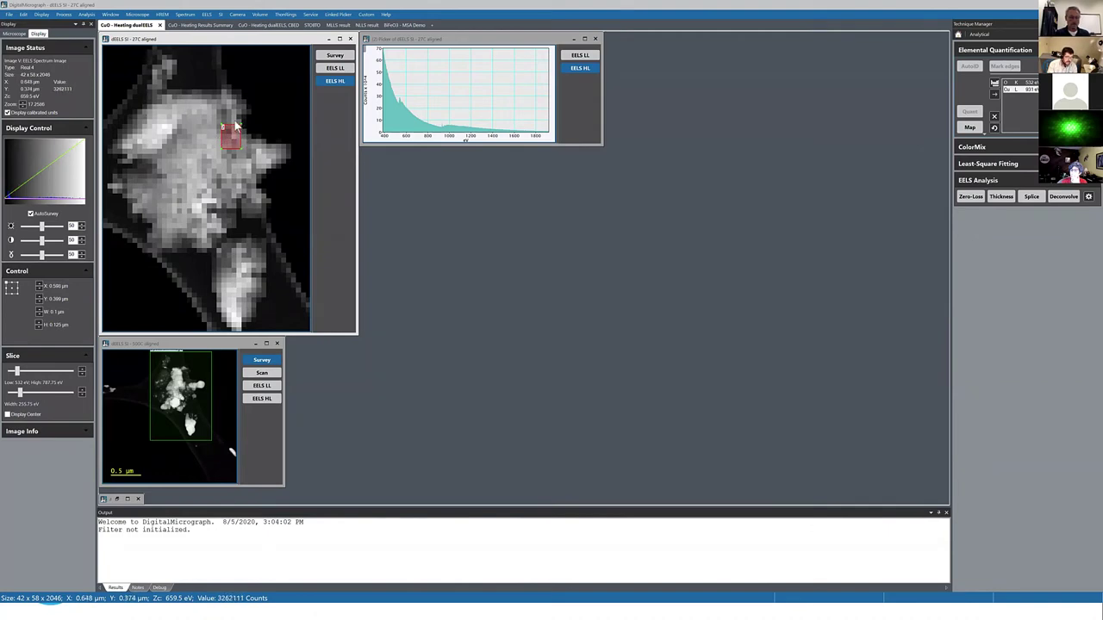
Step: Shift the picker region around the middle of the particle to sample spectra from different positions
key("Left")
key("Left")
key("Left")
key("Left")
key("Left")
key("Down")
key("Down")
key("Down")
key("Down")
key("Down")
key("Down")
key("Down")
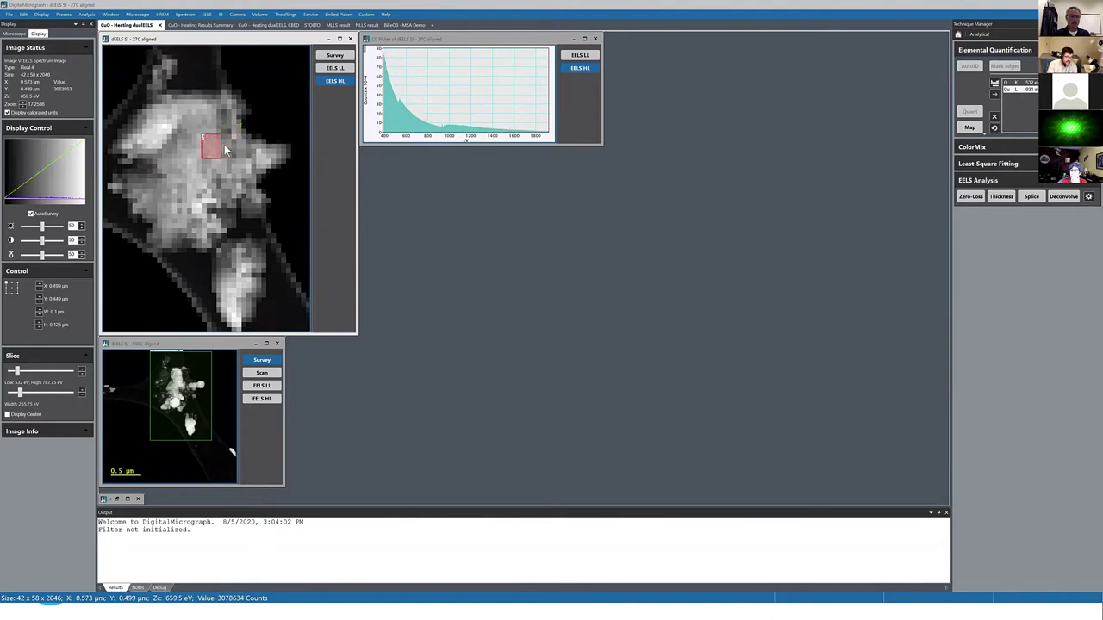
key("Right")
key("Right")
key("Right")
key("Up")
key("Up")
key("Up")
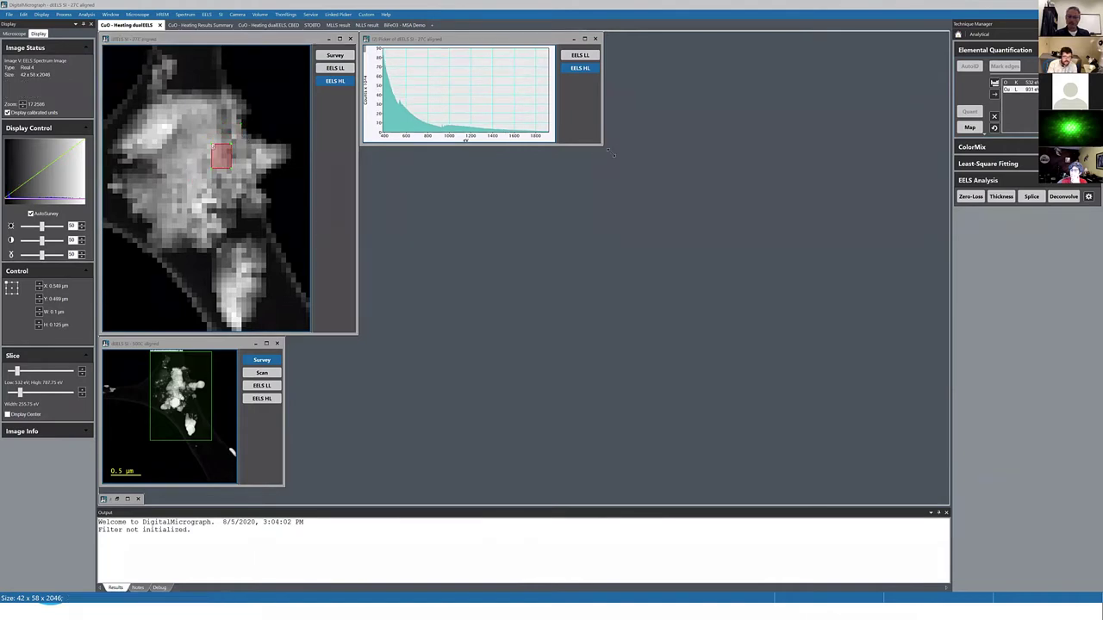
Step: Enlarge the picked high-loss spectrum and move the picker region onto the particle's side protrusion at about X 0.723 µm, Y 0.498 µm
left_click_drag(611, 152, 945, 420)
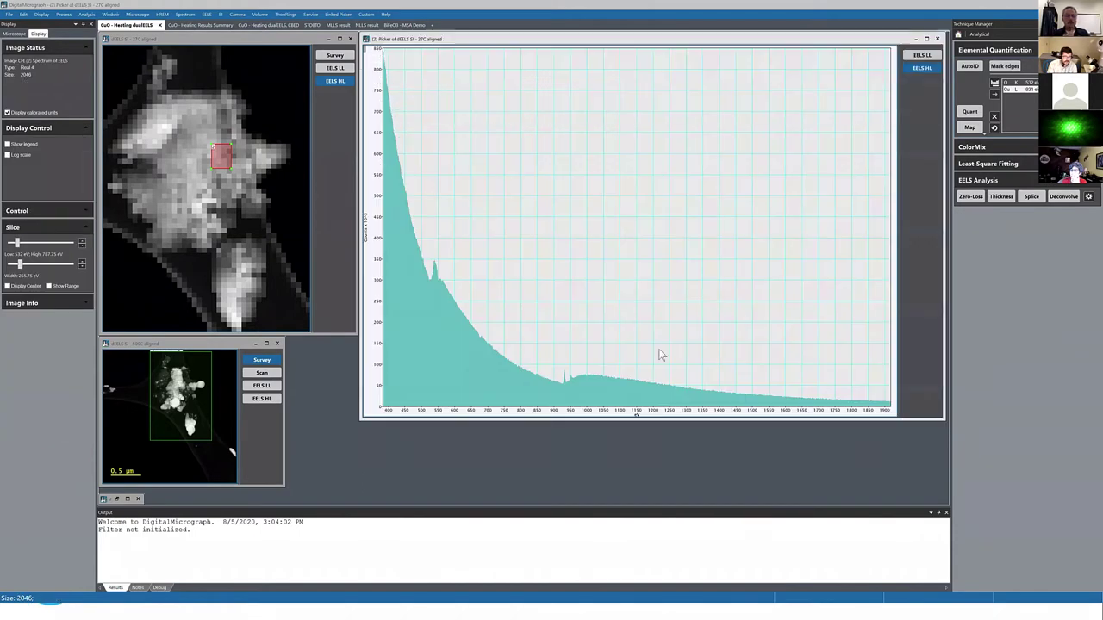
left_click(430, 277)
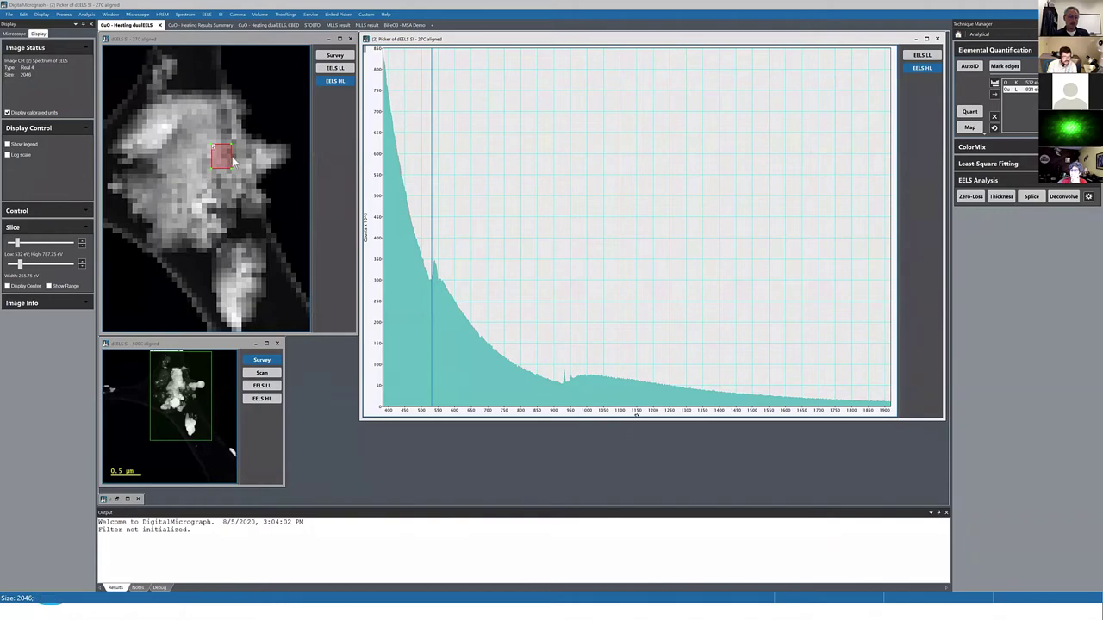
left_click_drag(232, 156, 271, 157)
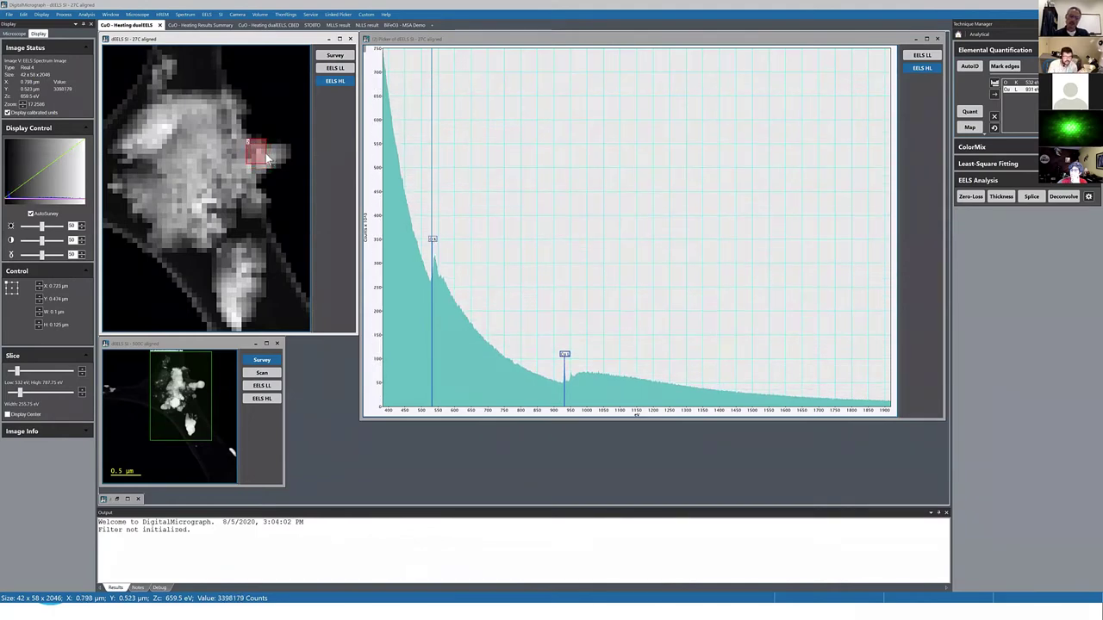
key("Left")
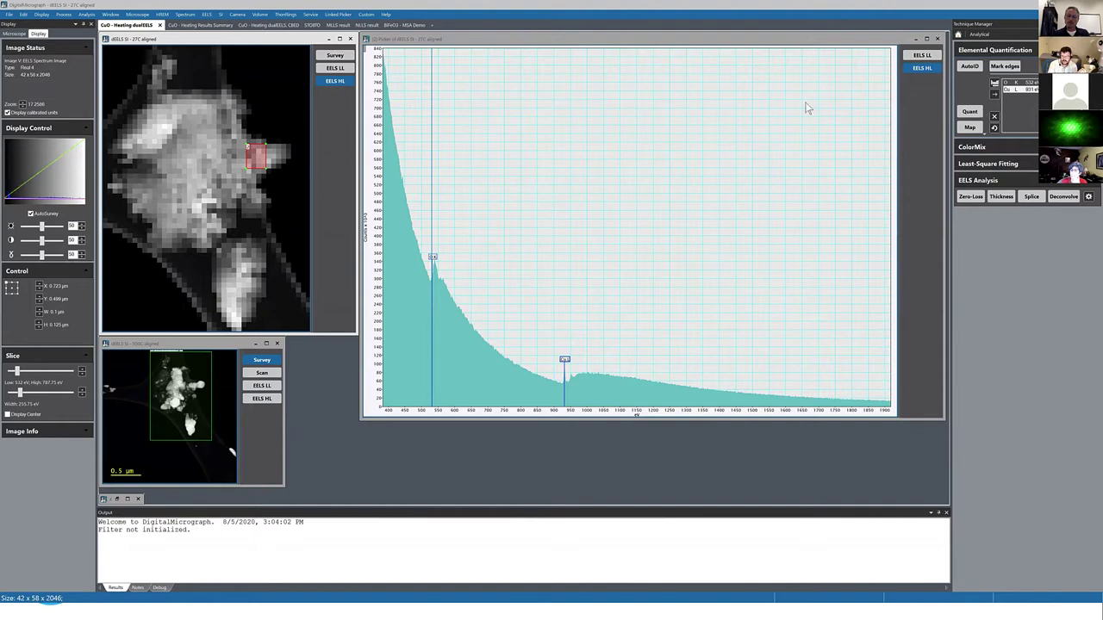
Step: Clear the elemental quantification list and add the O K edge at 532 eV from the spectrum's edge onset
left_click(995, 116)
left_click(995, 116)
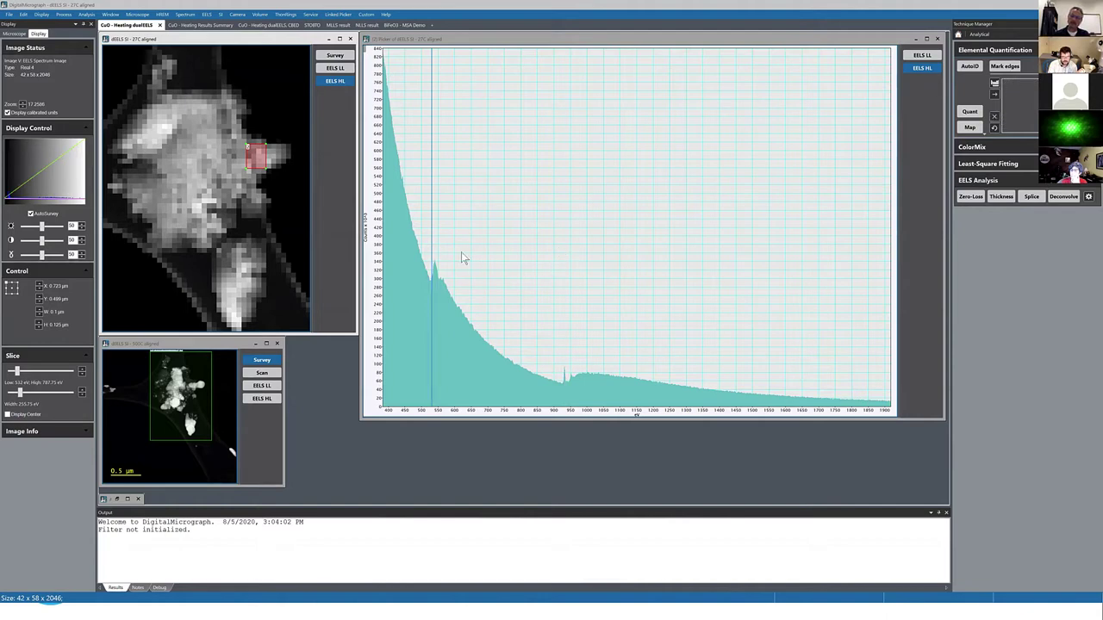
left_click(572, 373)
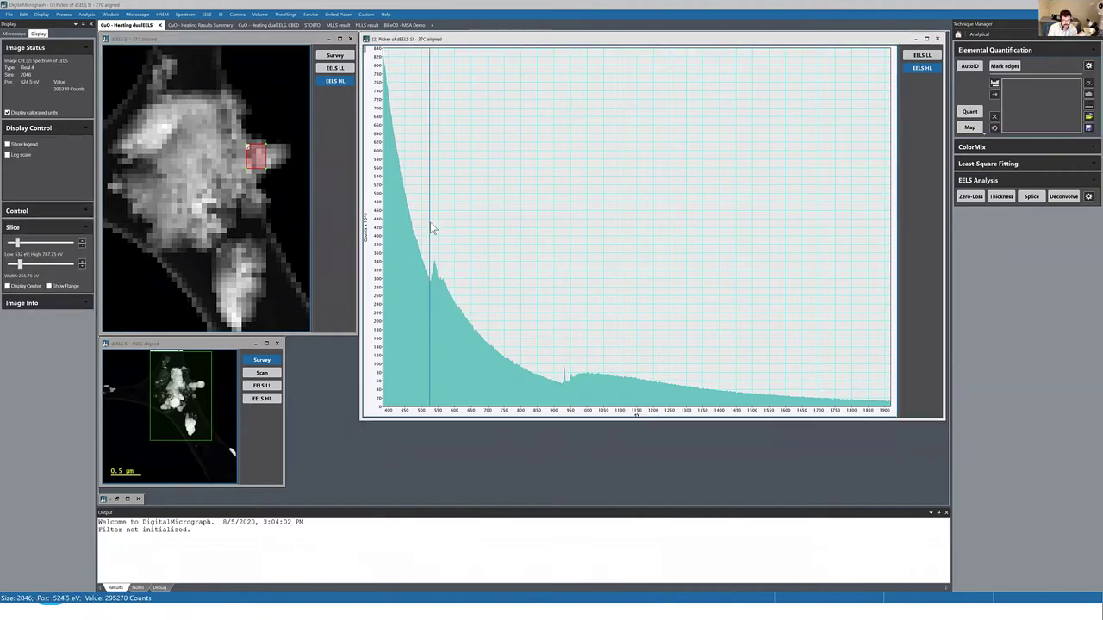
right_click(433, 217)
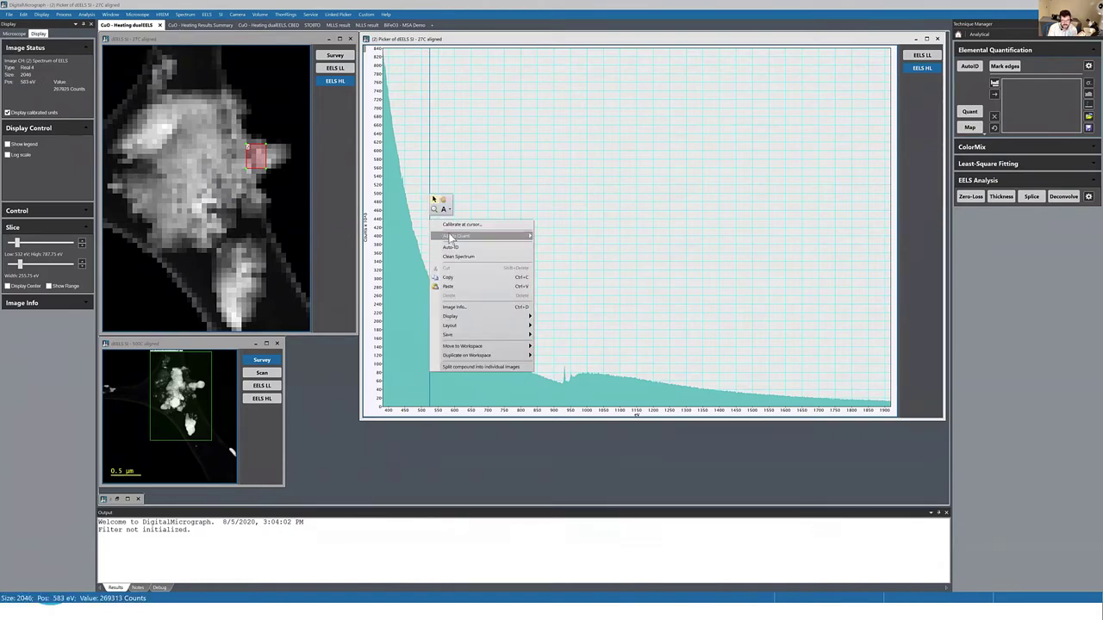
mouse_move(449, 236)
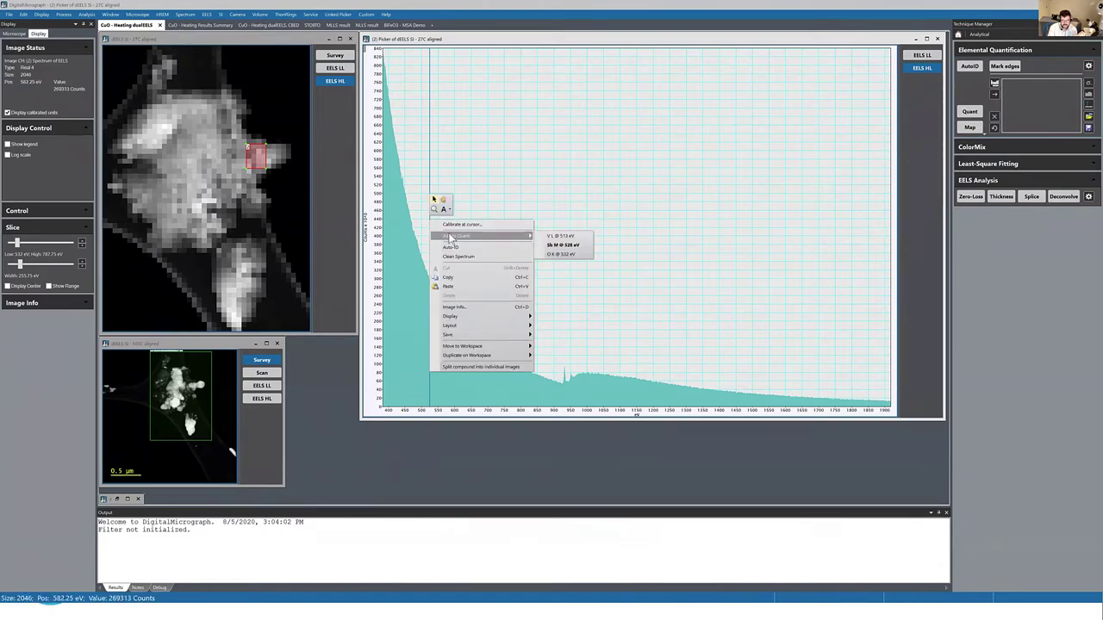
left_click(561, 255)
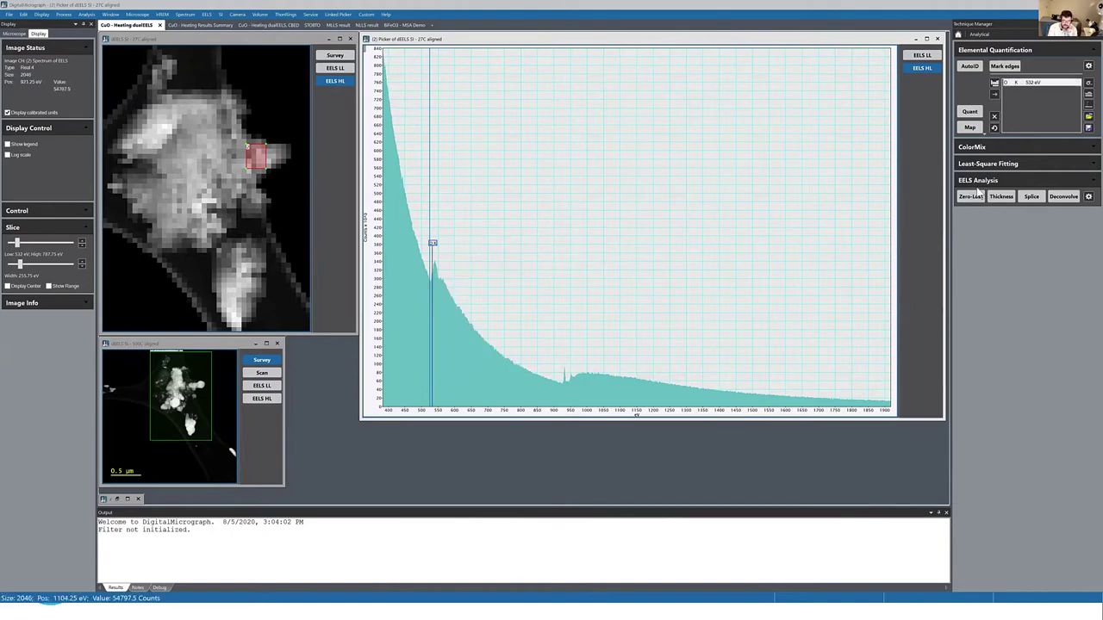
Step: Add the Cu L edge at 931 eV to the quantification list from the periodic table
left_click(994, 83)
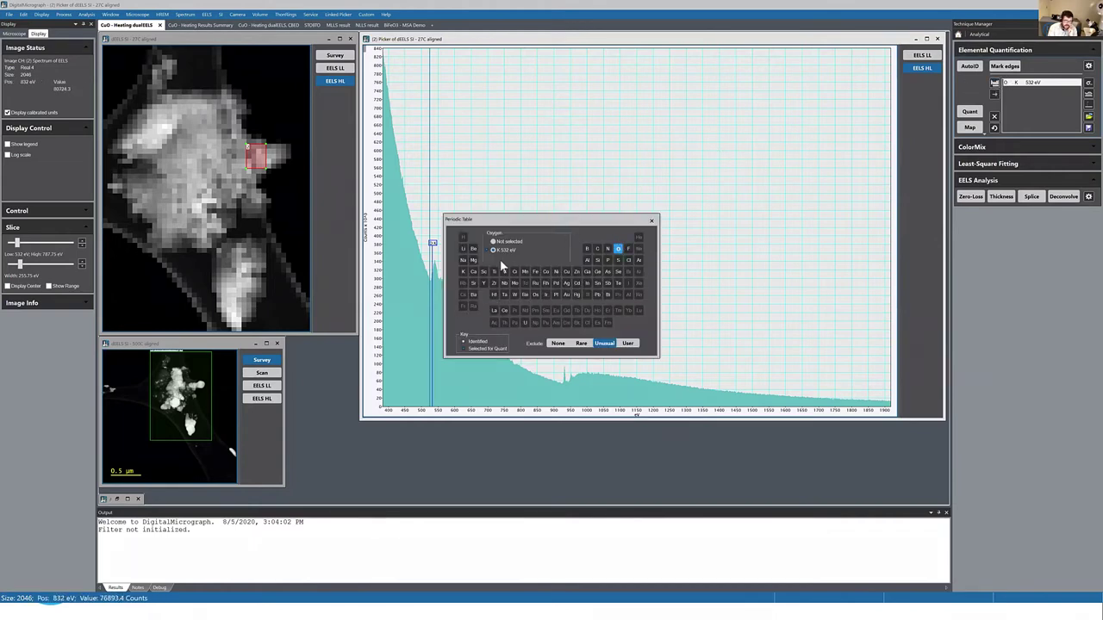
left_click(566, 272)
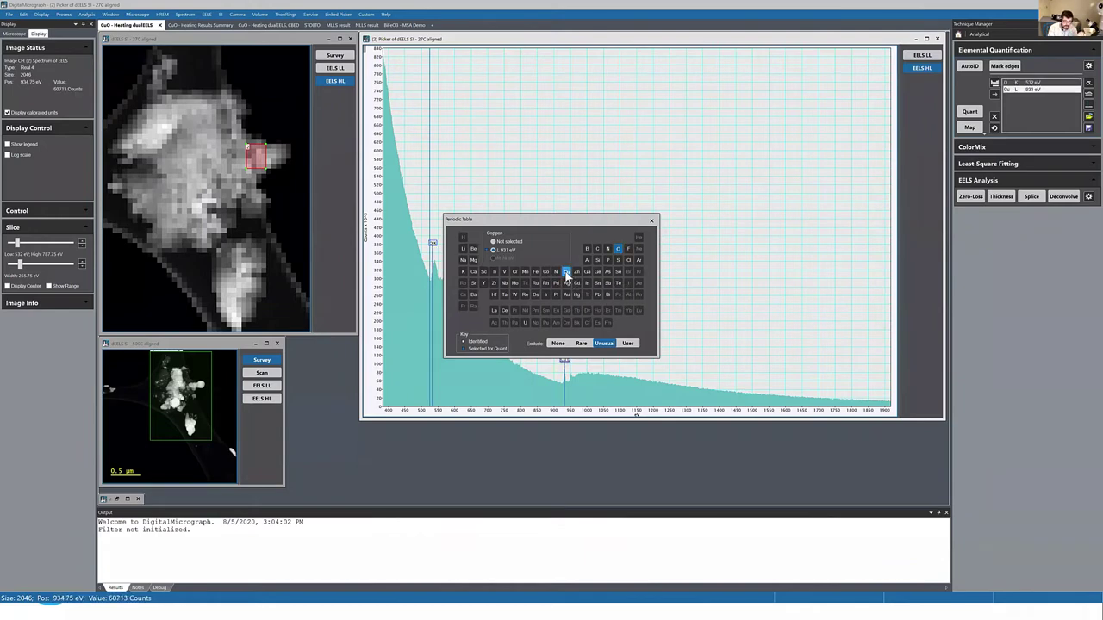
left_click(652, 221)
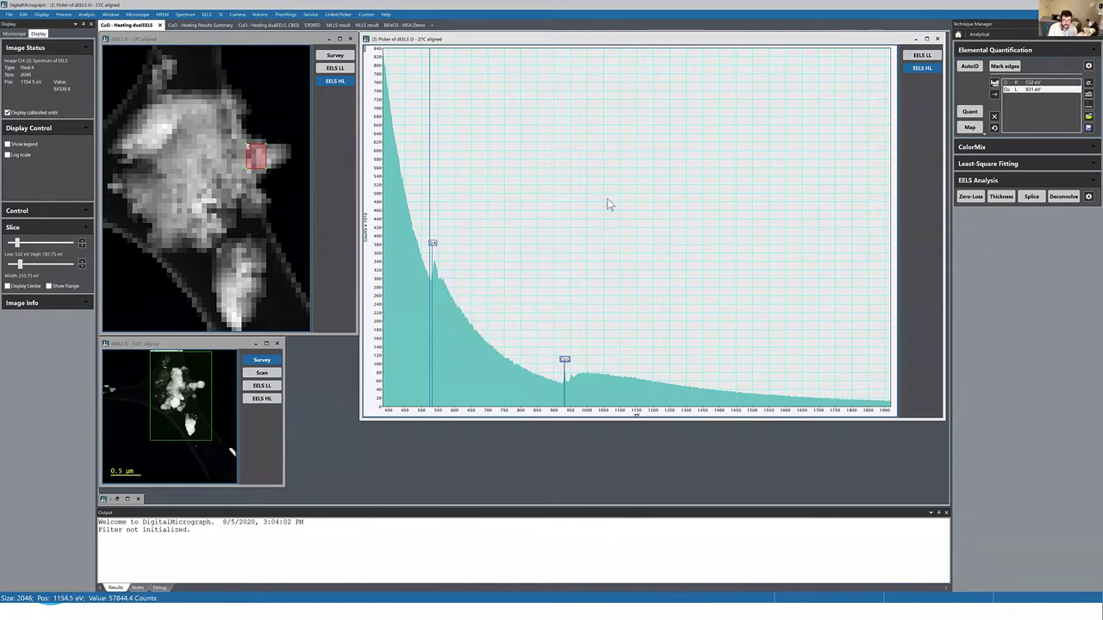
Step: Quantify oxygen and copper in the picked spectrum and examine their atomic percent composition
left_click(969, 111)
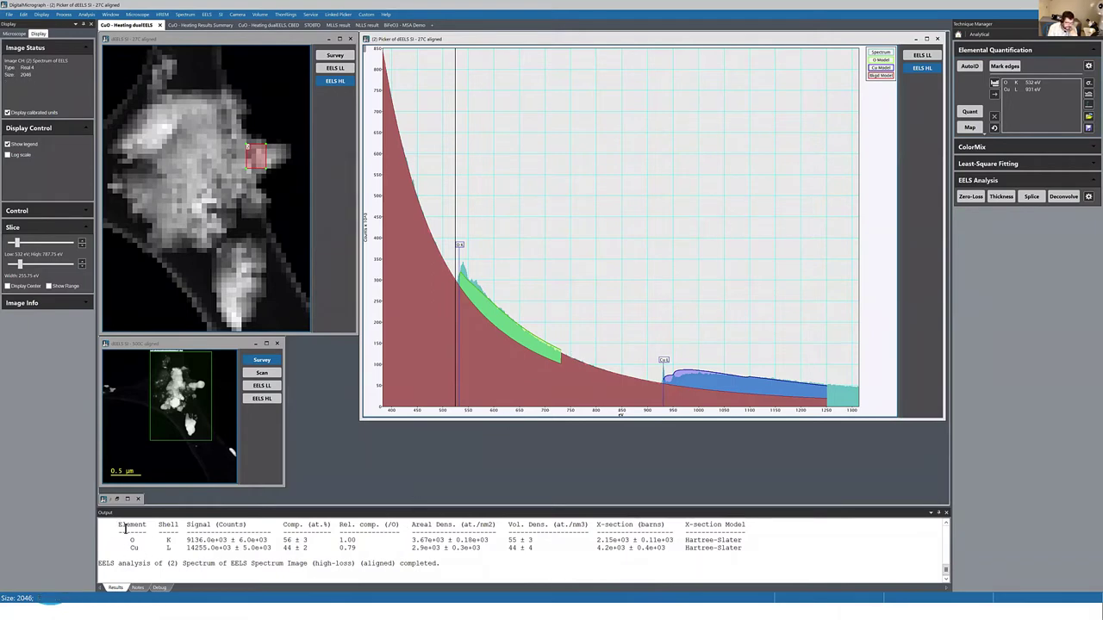
left_click_drag(125, 529, 239, 541)
left_click(286, 544)
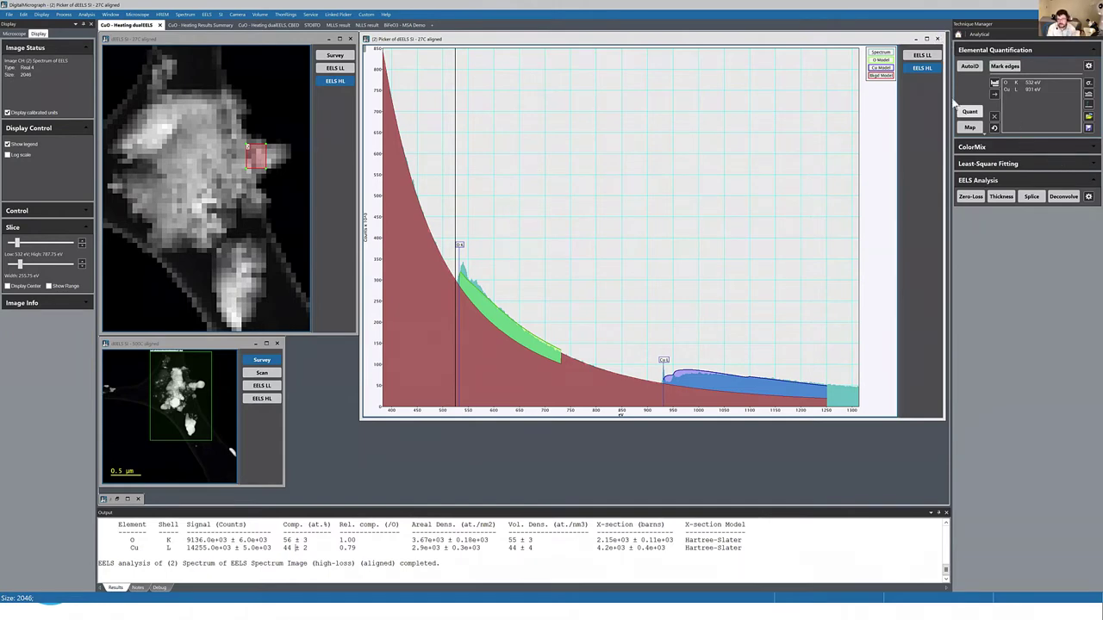
Step: Shrink the spectrum window and compute EELS maps of oxygen and copper with Elemental Composition (atomic %) enabled
left_click(941, 419)
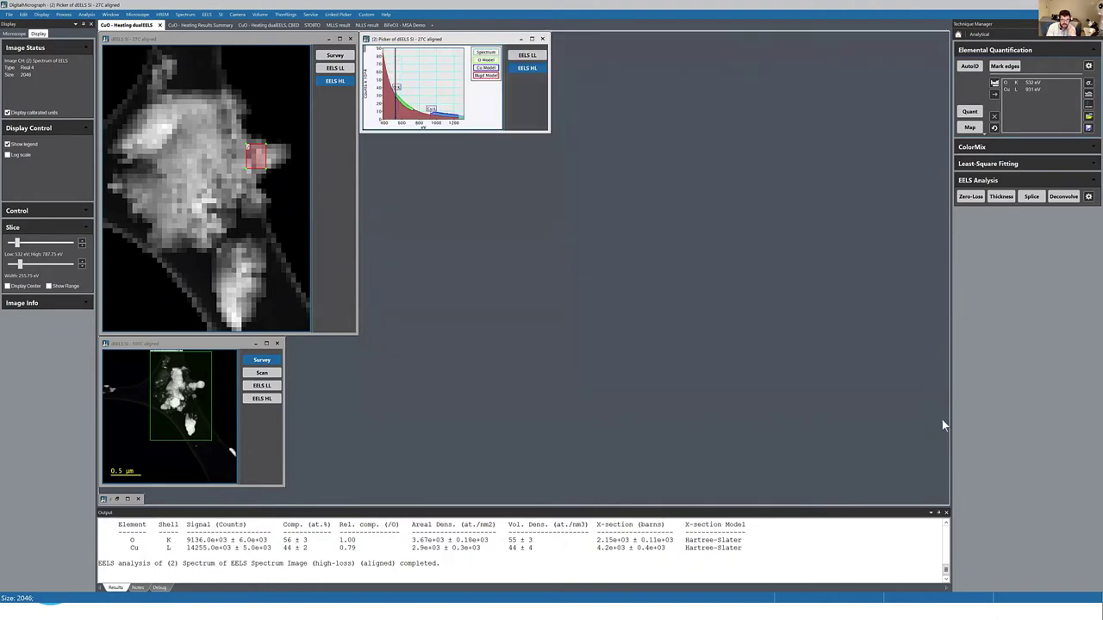
left_click(969, 128)
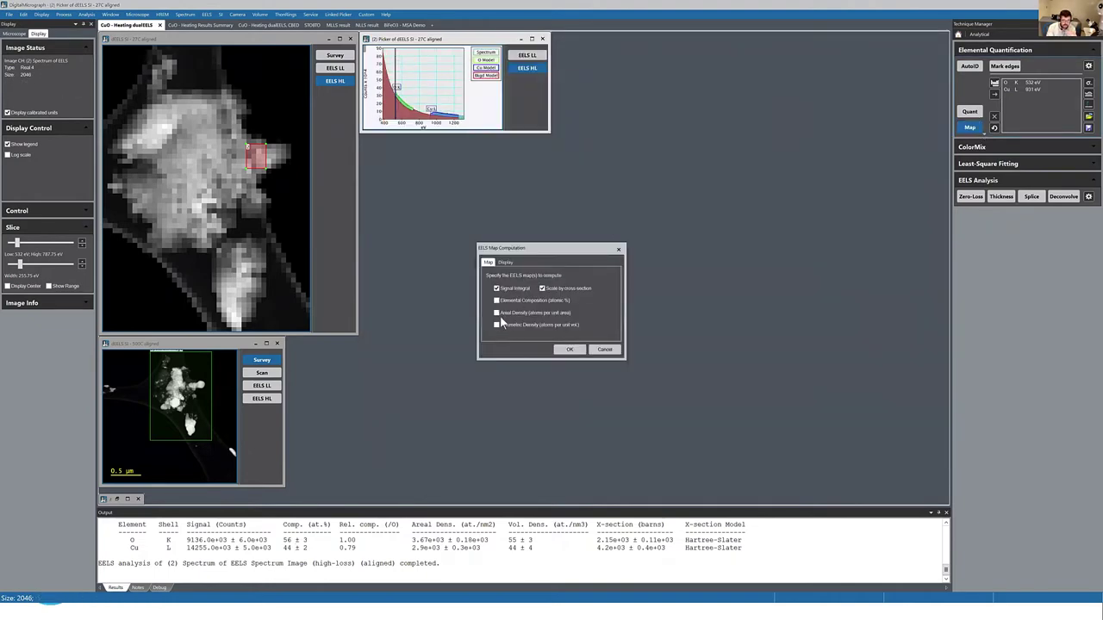
left_click(497, 302)
left_click(569, 350)
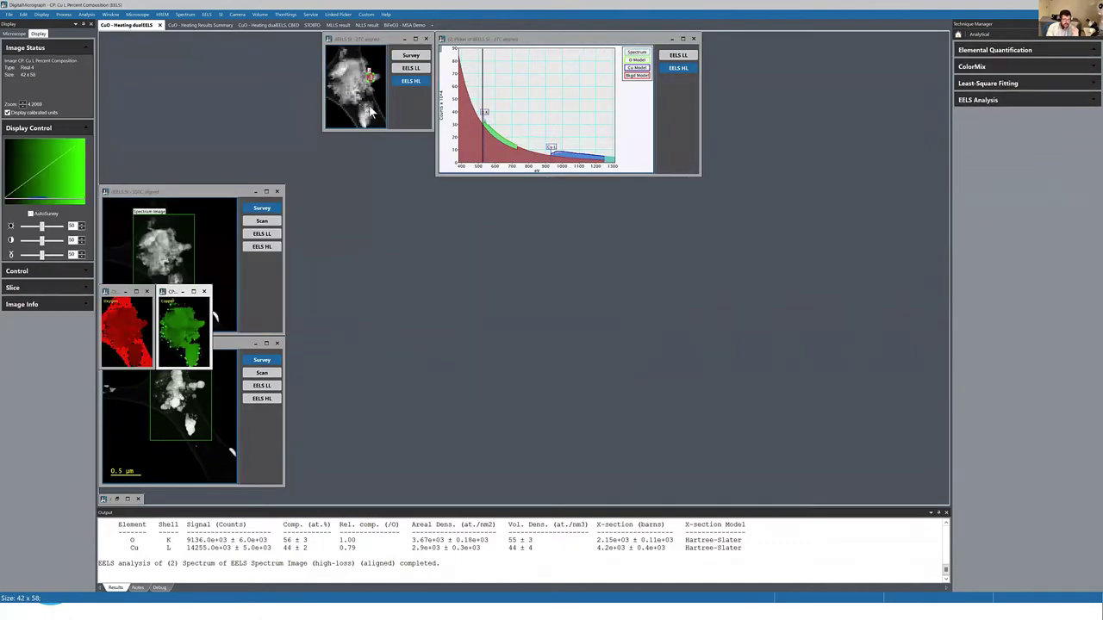
Step: Enlarge the copper and oxygen composition maps to matching size, place them side by side, and move the picked spectrum clear of them
left_click_drag(188, 291, 206, 314)
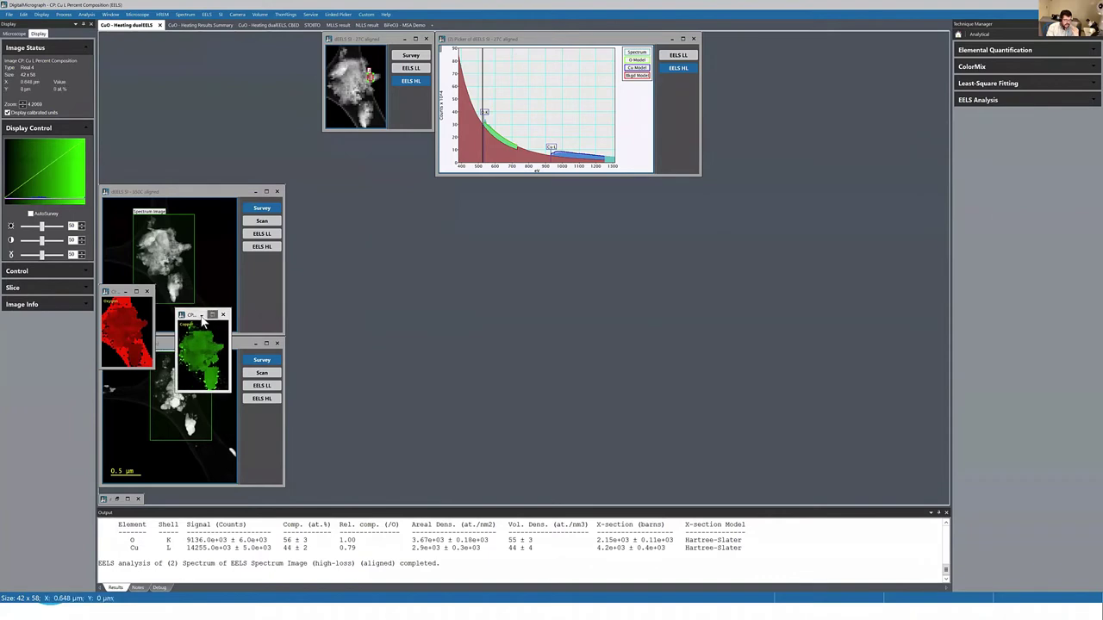
key("ctrl+plus")
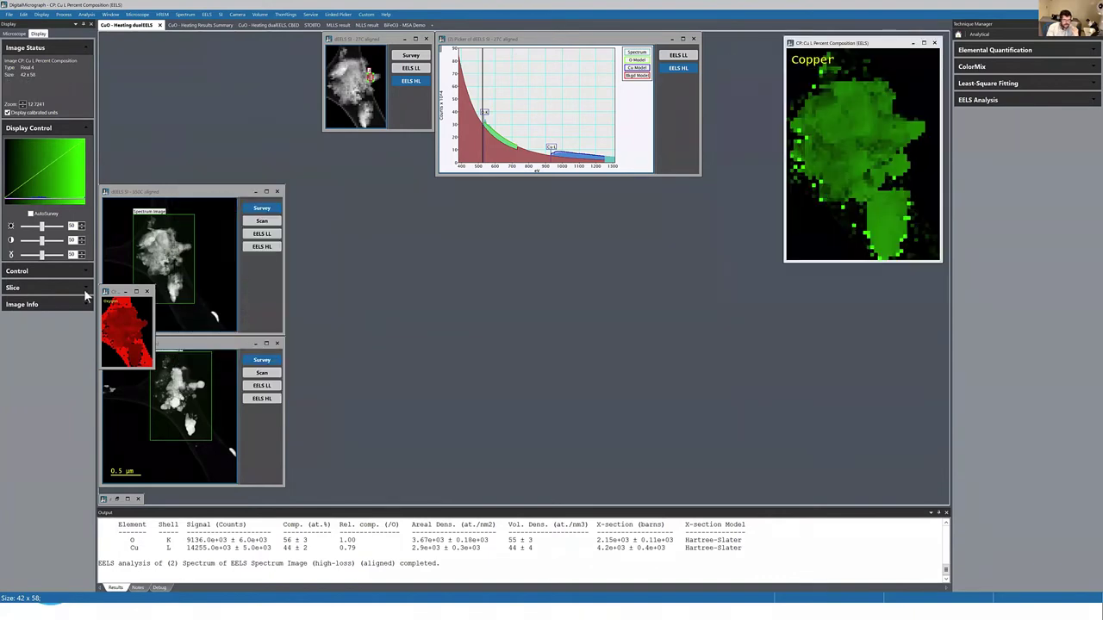
left_click(152, 368)
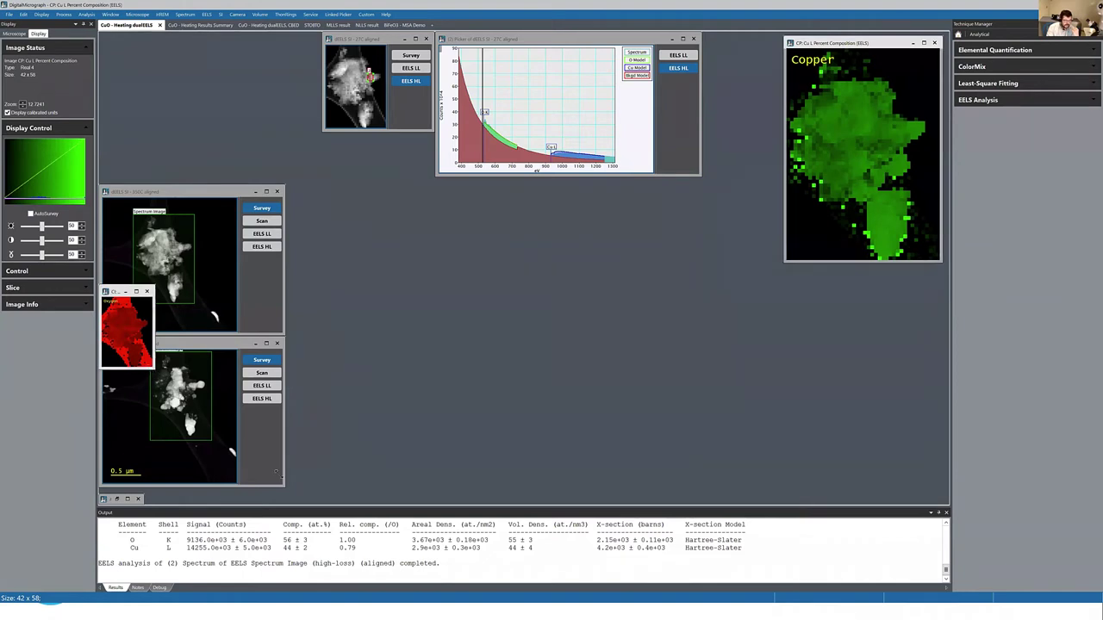
key("ctrl+plus")
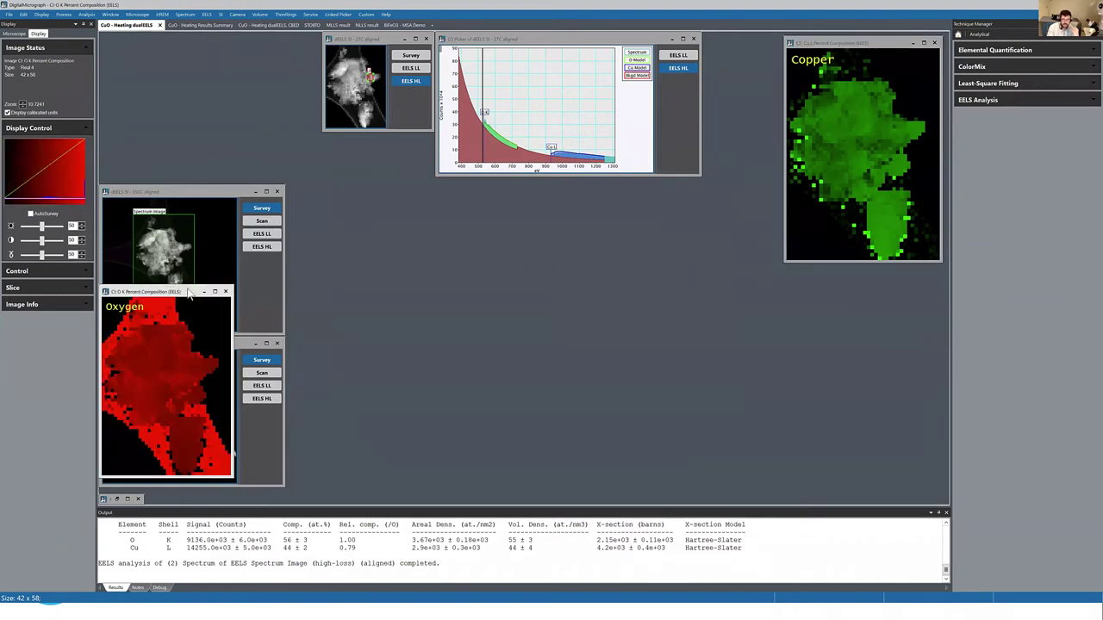
left_click_drag(189, 293, 738, 44)
left_click(509, 75)
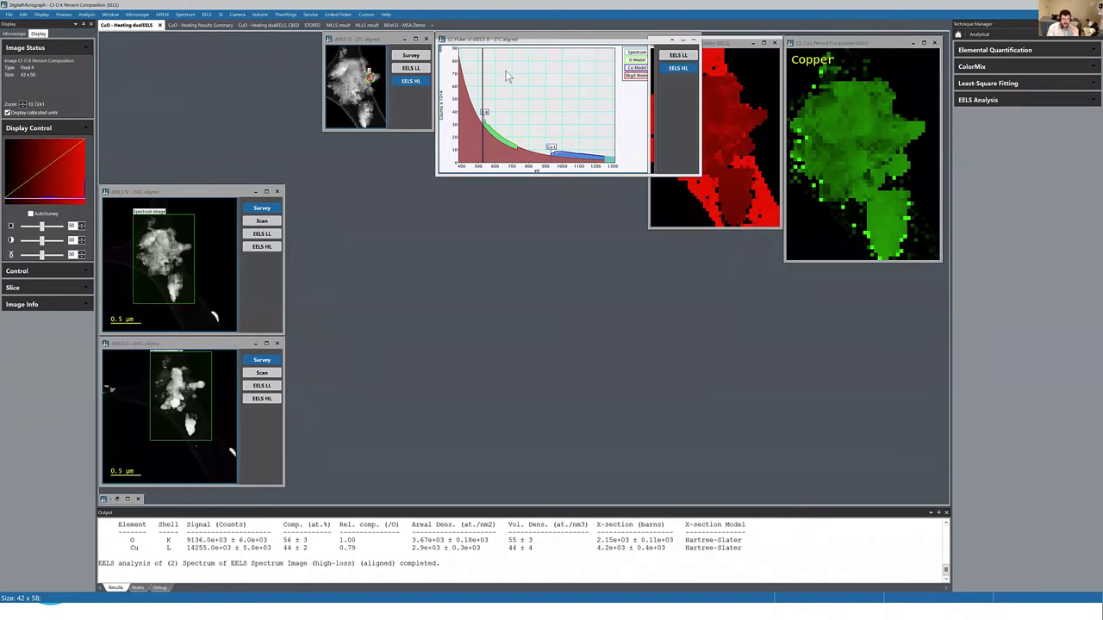
left_click_drag(508, 75, 640, 201)
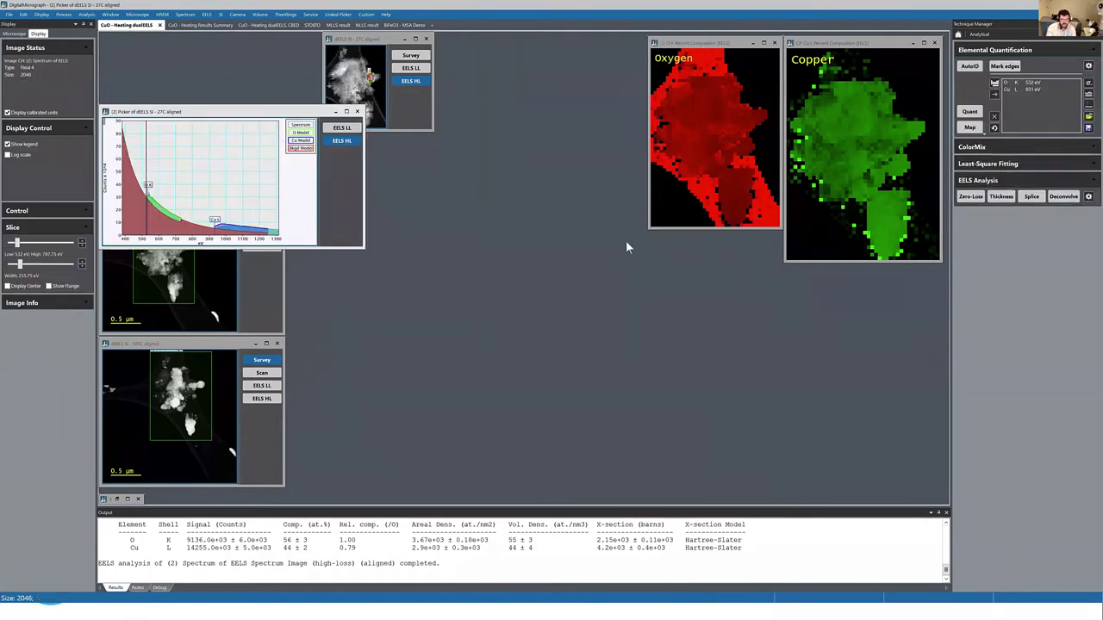
left_click(631, 237)
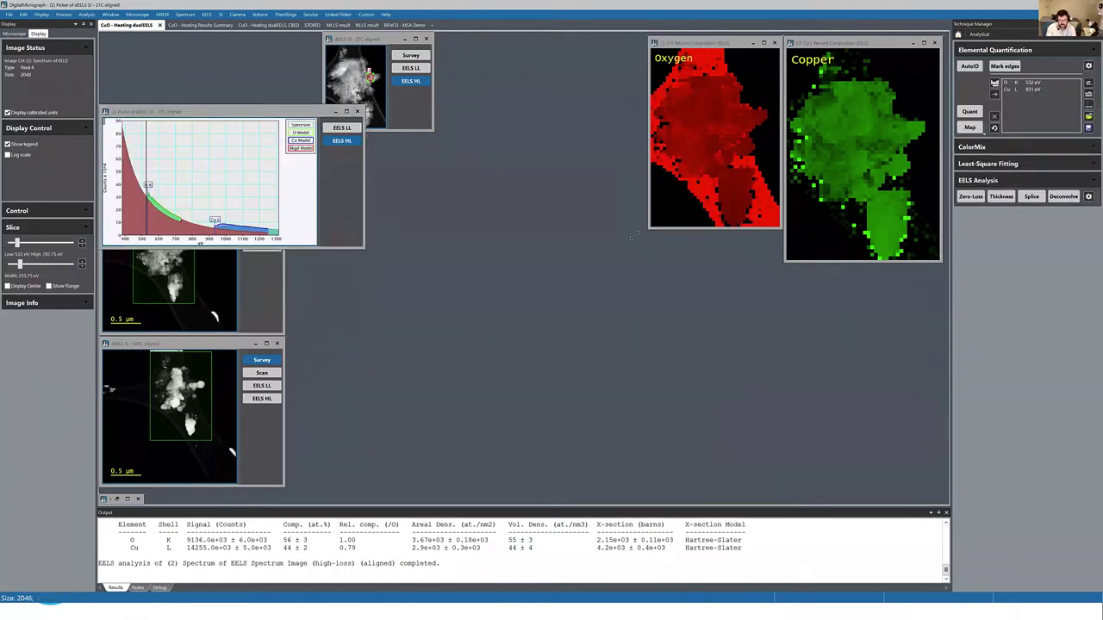
left_click_drag(650, 228, 624, 261)
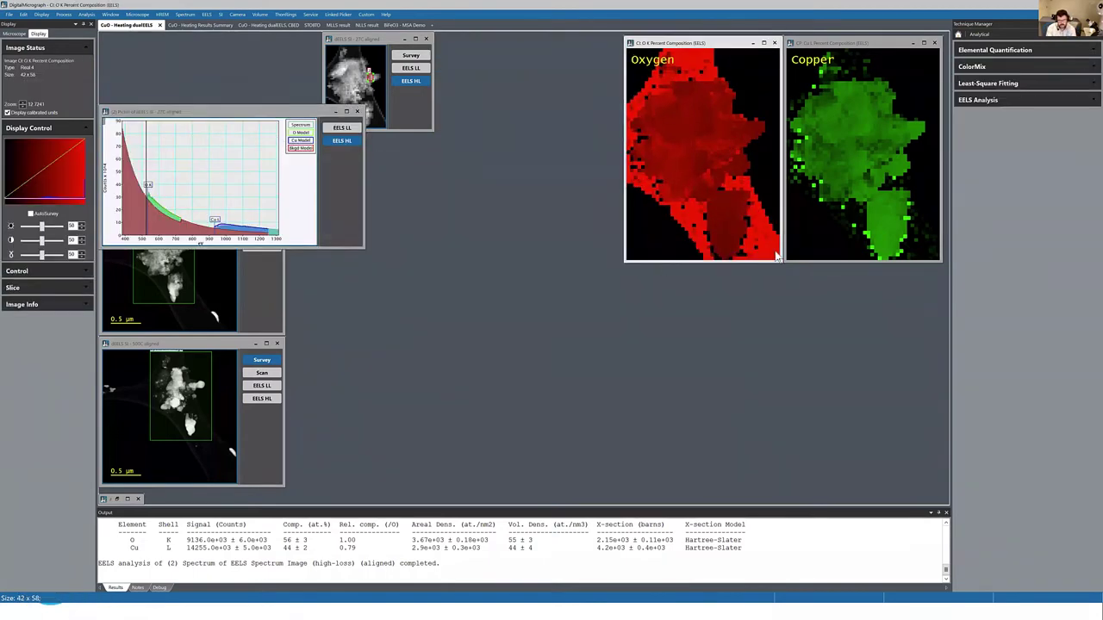
Step: Draw a line profile about 0.65 µm long across the particle's right-hand protrusion on the oxygen map and enlarge its plot beneath the maps
right_click(747, 94)
key("Escape")
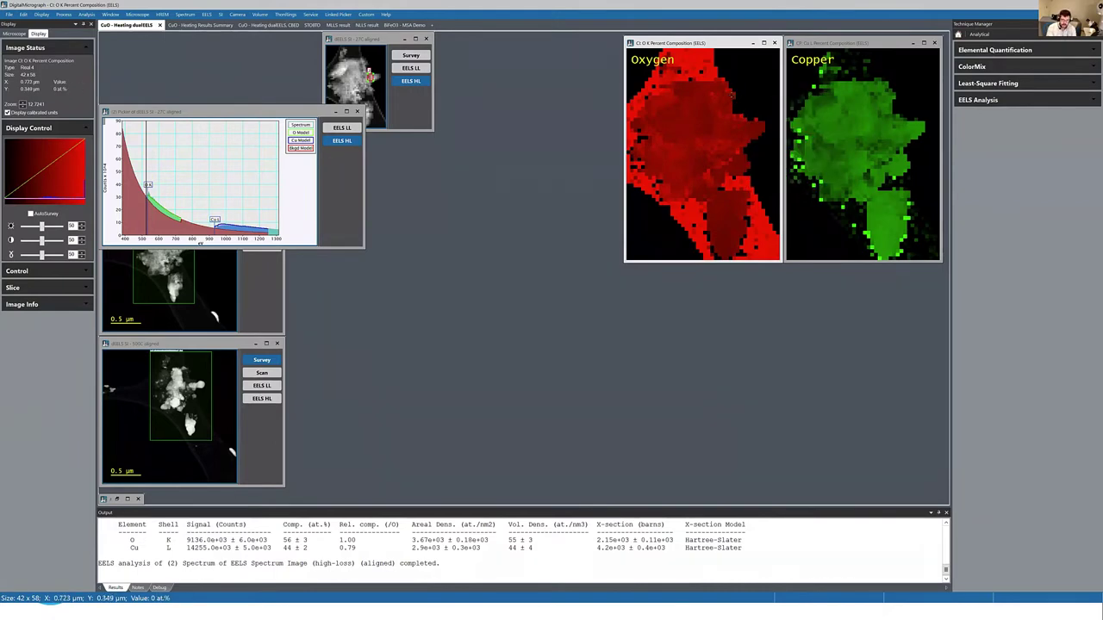
left_click_drag(743, 78, 763, 165)
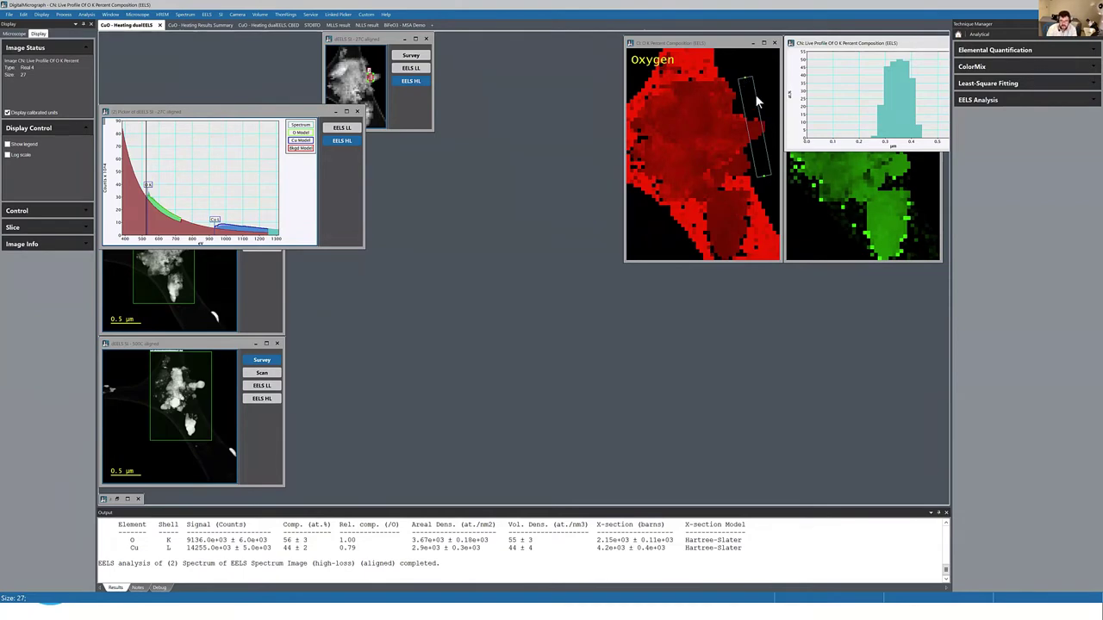
left_click(759, 106)
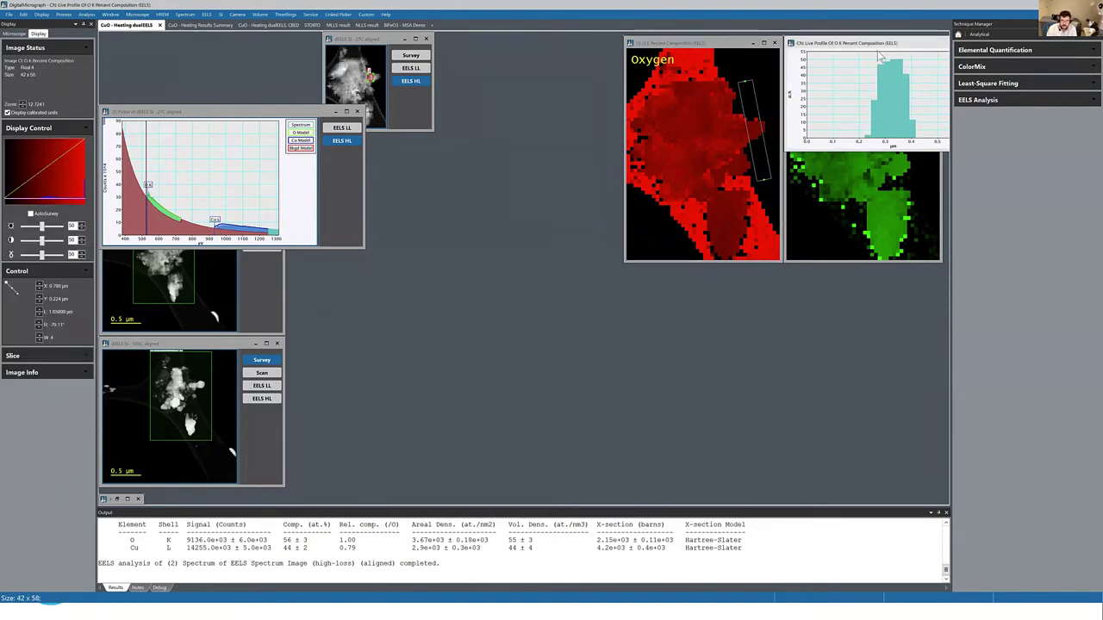
left_click_drag(879, 56, 726, 285)
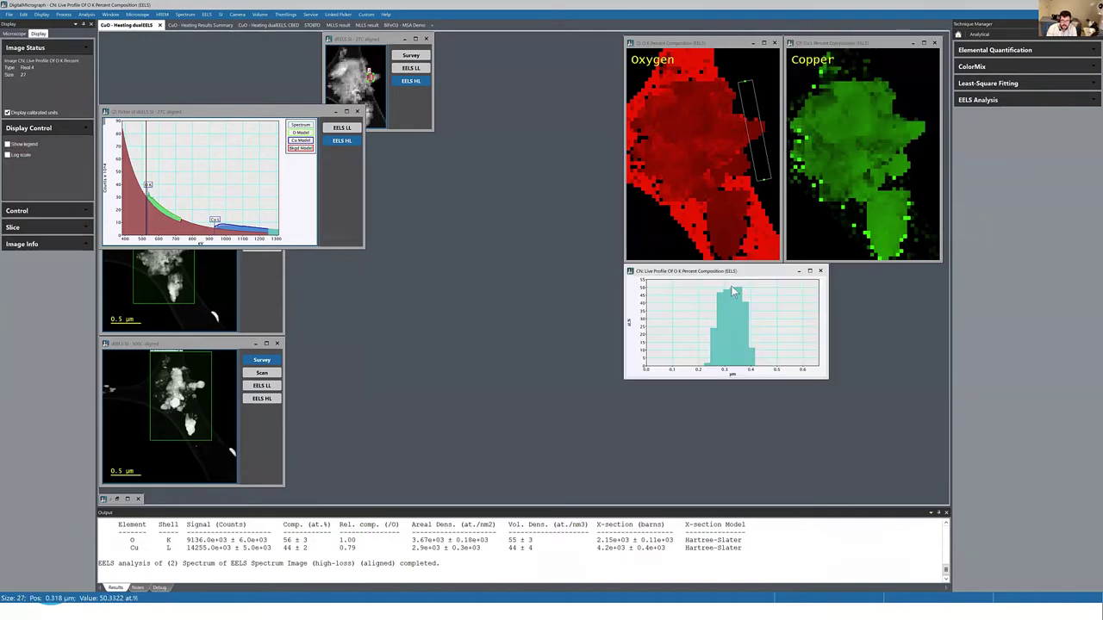
left_click_drag(826, 378, 948, 428)
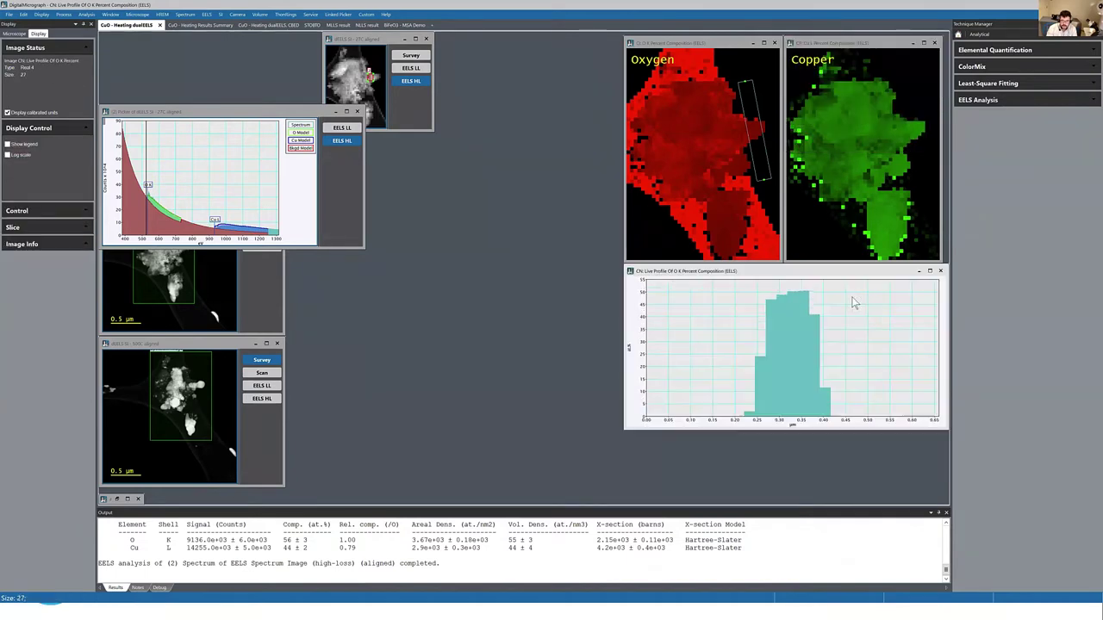
Step: Overlay an aligned copper profile from the same protrusion on the oxygen profile plot and select the plateau, about 0.147 µm wide
left_click(778, 166)
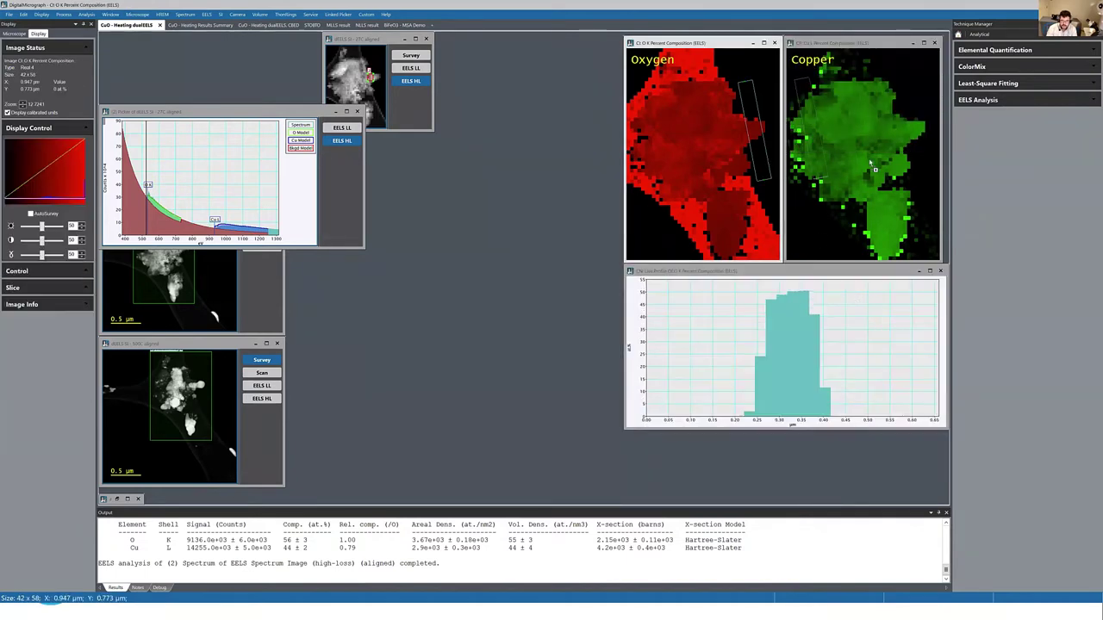
left_click(924, 152)
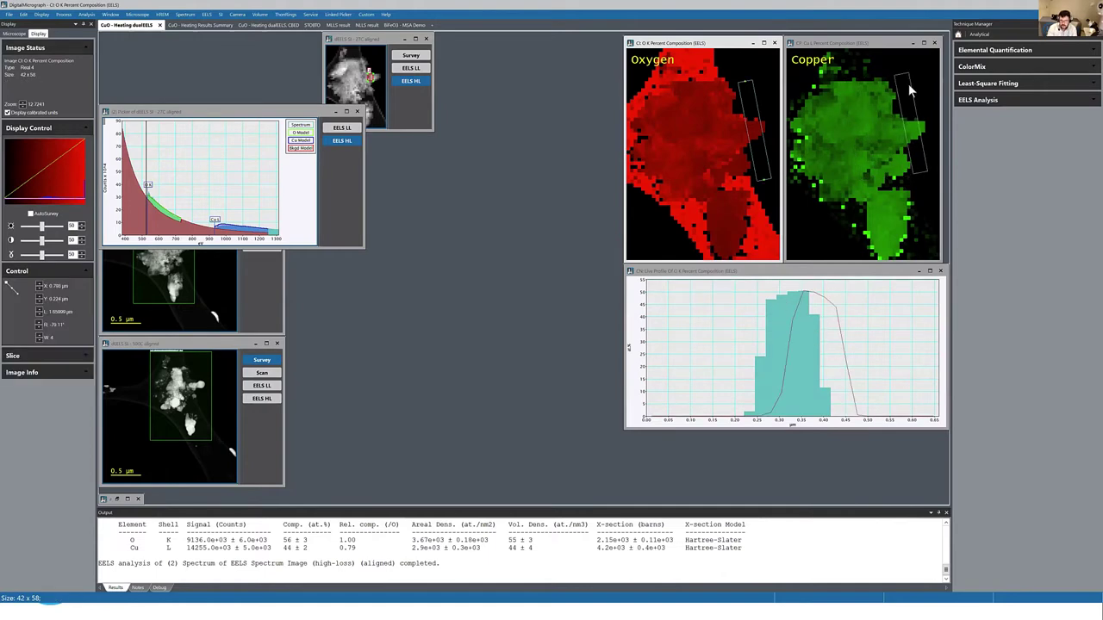
left_click(746, 143)
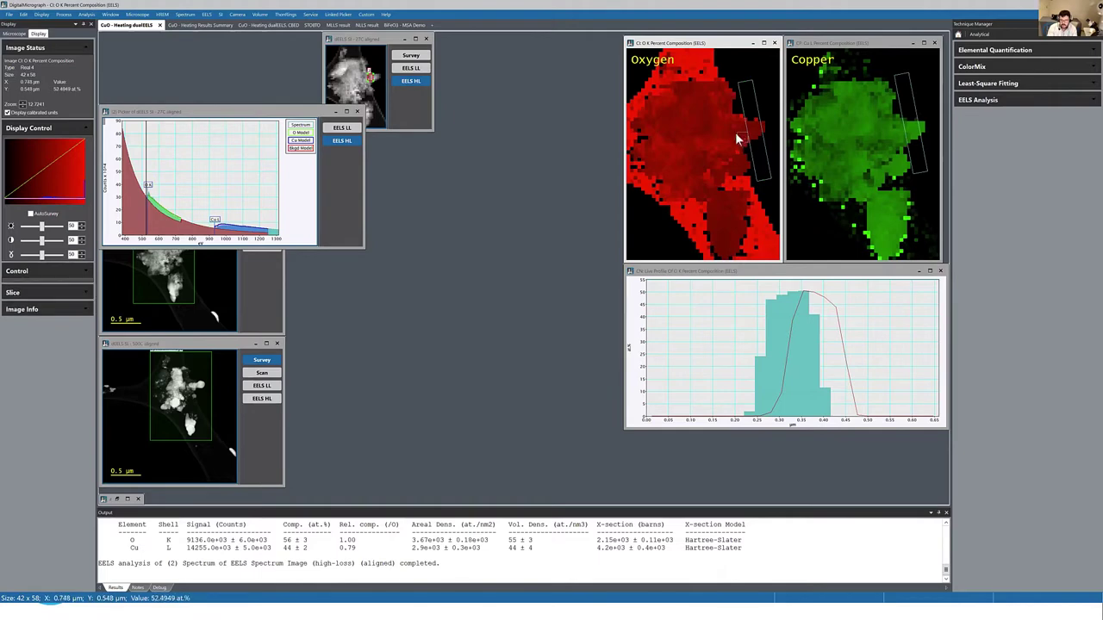
mouse_move(746, 146)
left_mouse_down()
mouse_move(729, 142)
mouse_move(751, 154)
left_mouse_up()
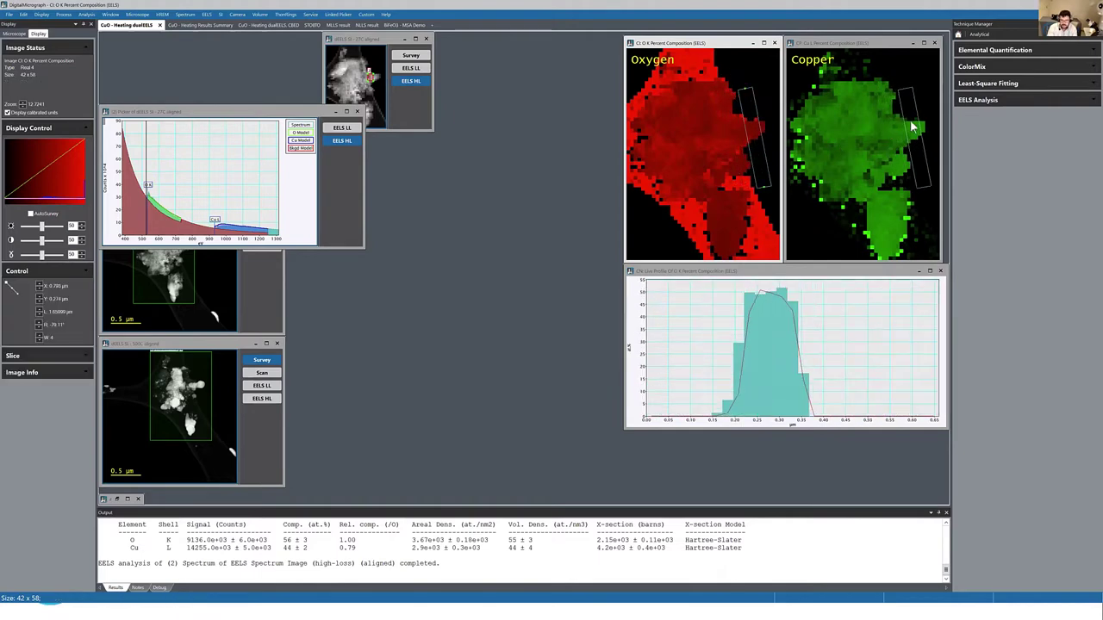
left_click(780, 353)
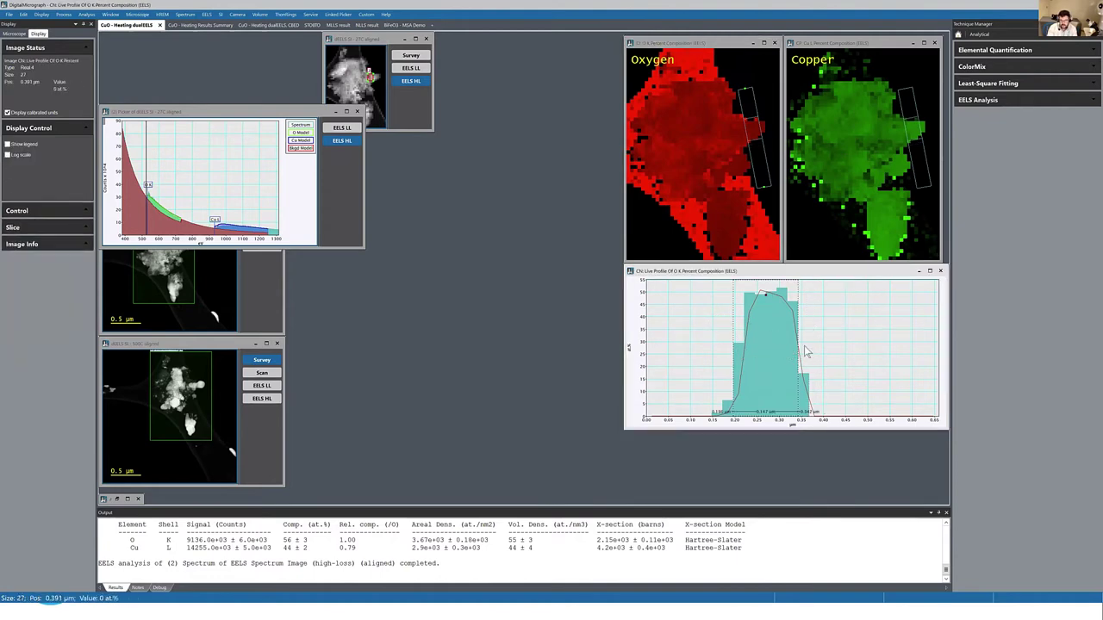
left_click_drag(774, 325, 763, 345)
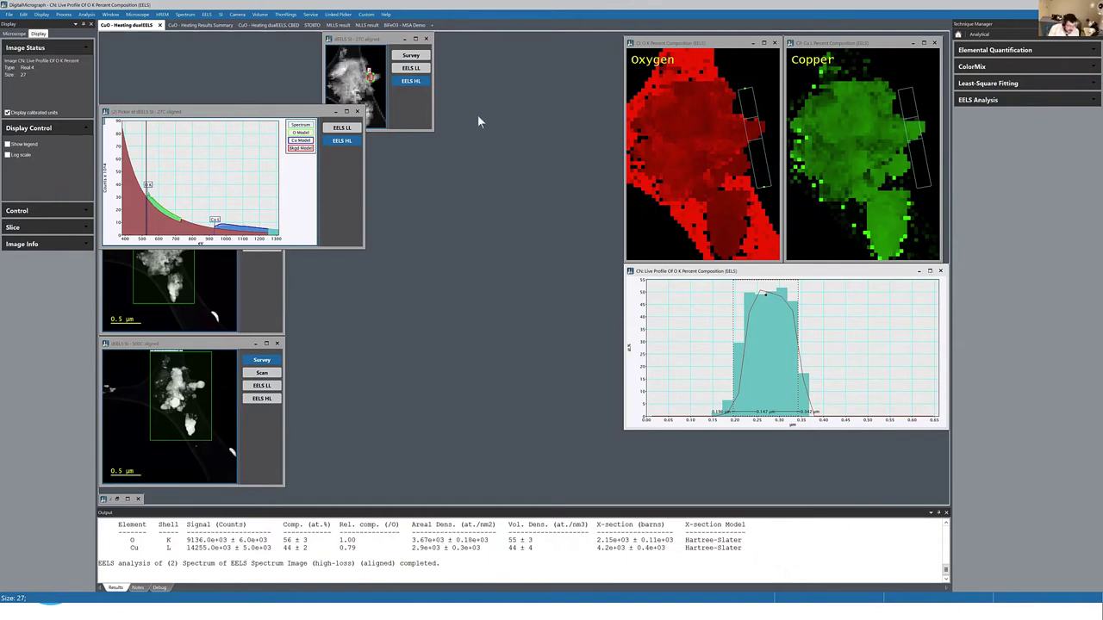
Step: Minimize the composition maps and profile plot, and enlarge the 27C dataset's survey image
left_click_drag(241, 112, 490, 168)
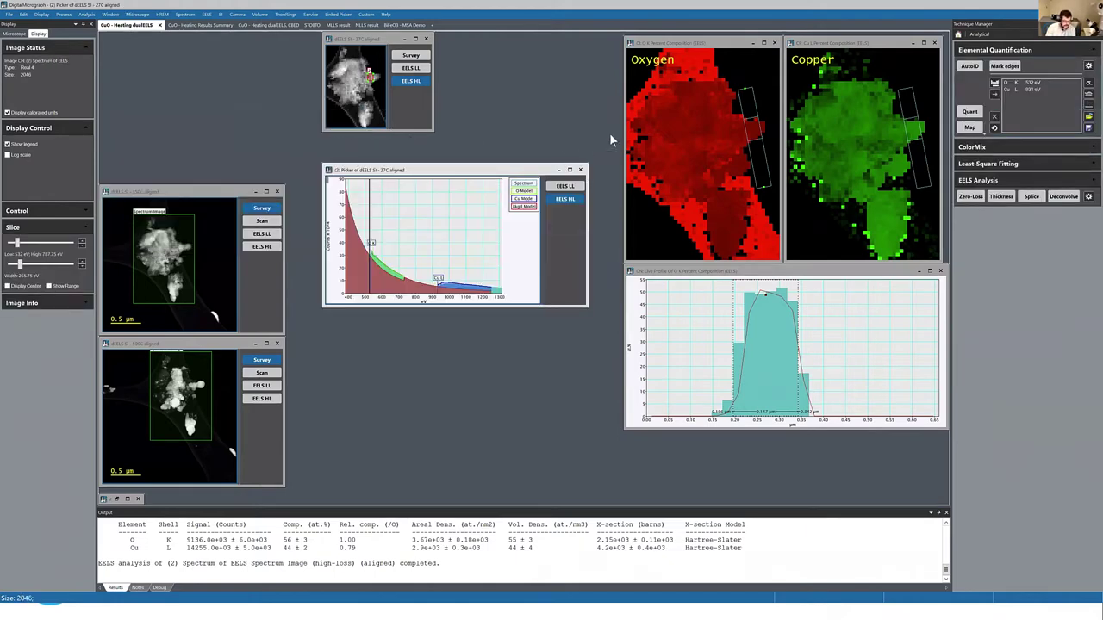
left_click(753, 43)
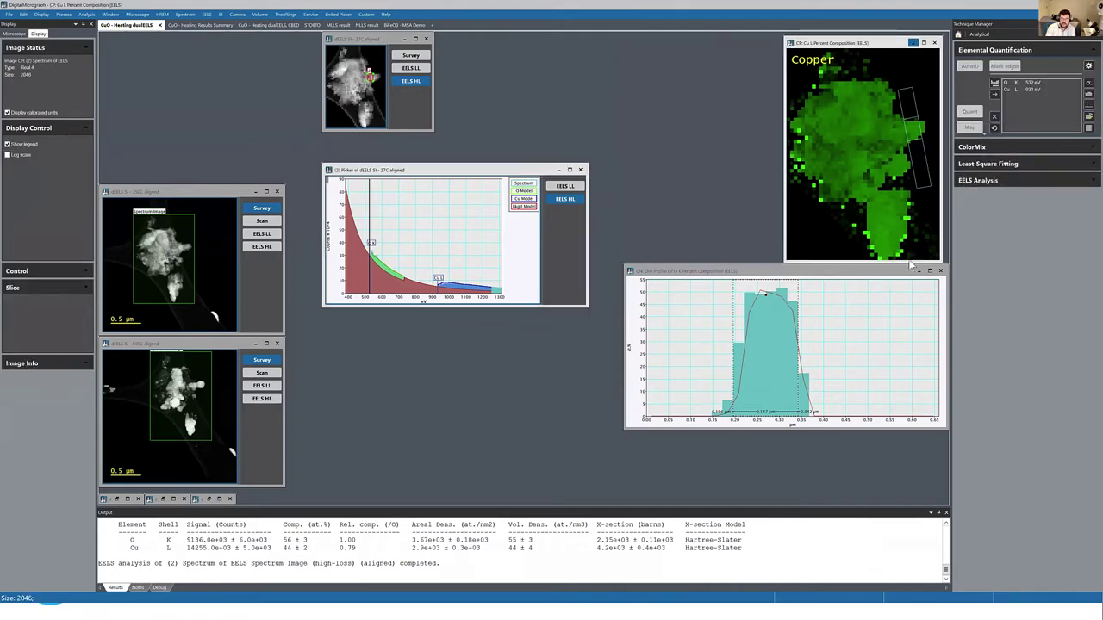
left_click(913, 43)
left_click(919, 272)
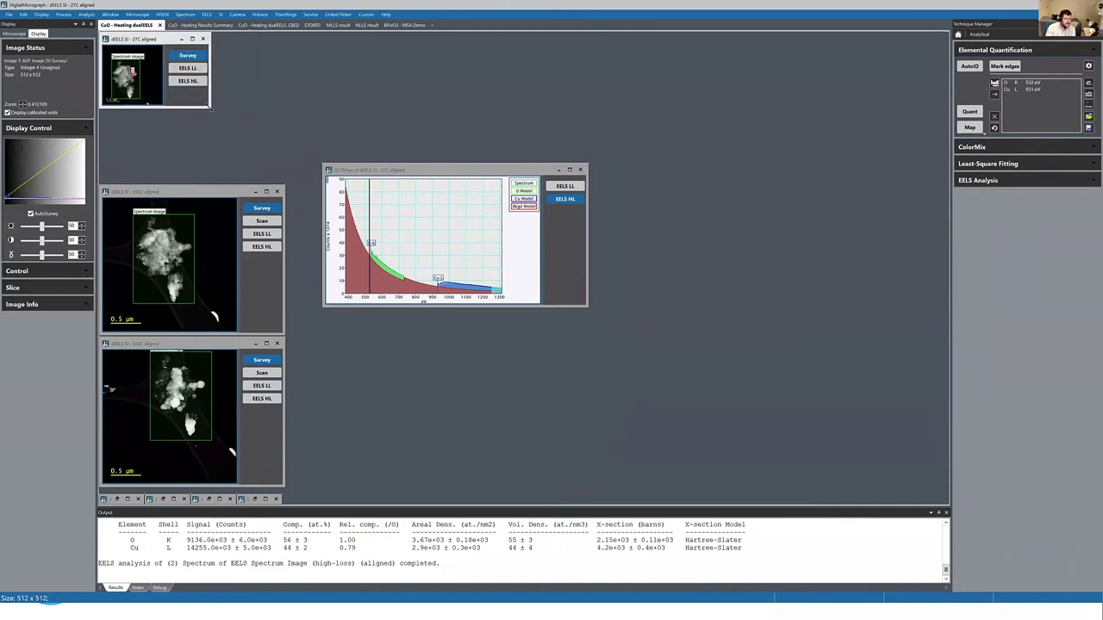
left_click_drag(207, 107, 284, 181)
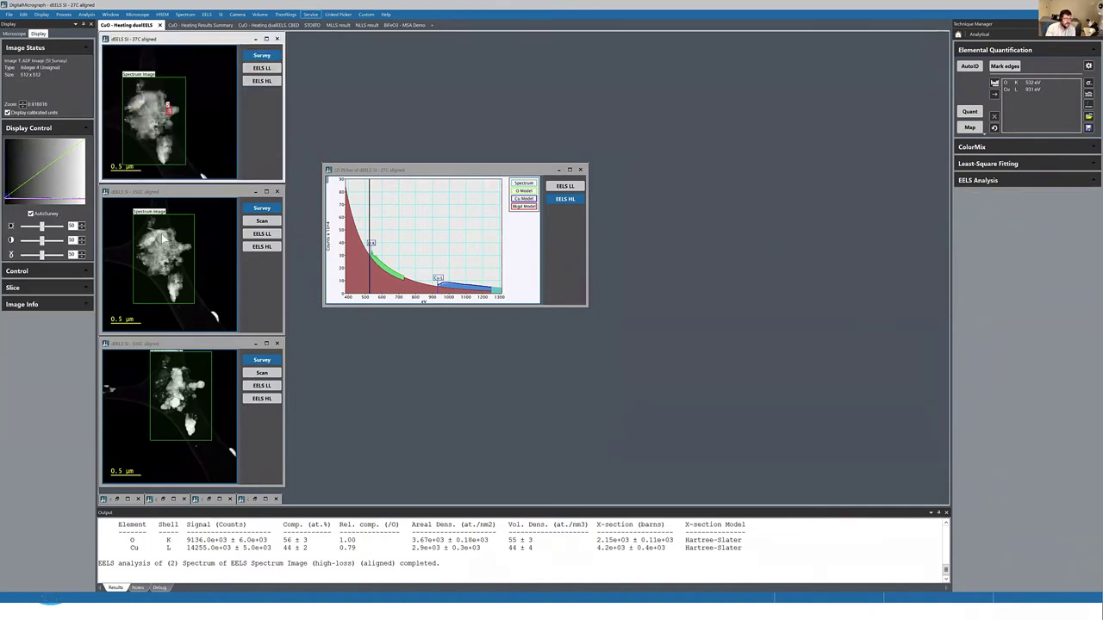
Step: Reposition the picker on the particle's protrusion in the 27C survey image and enlarge its spectrum beside the survey images
left_click(175, 116)
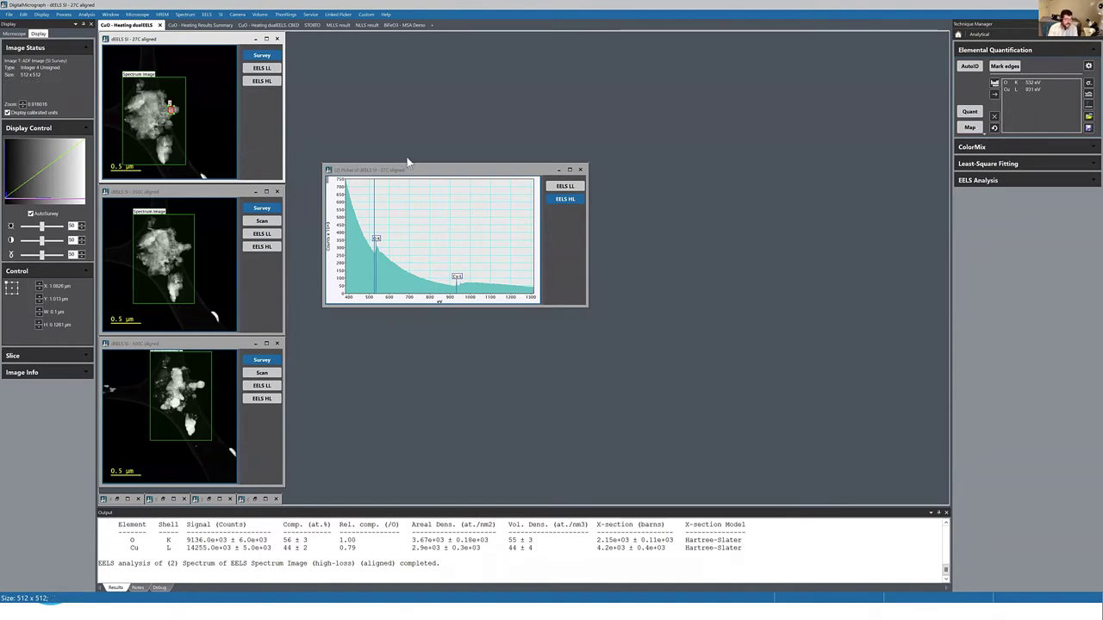
left_click(473, 171)
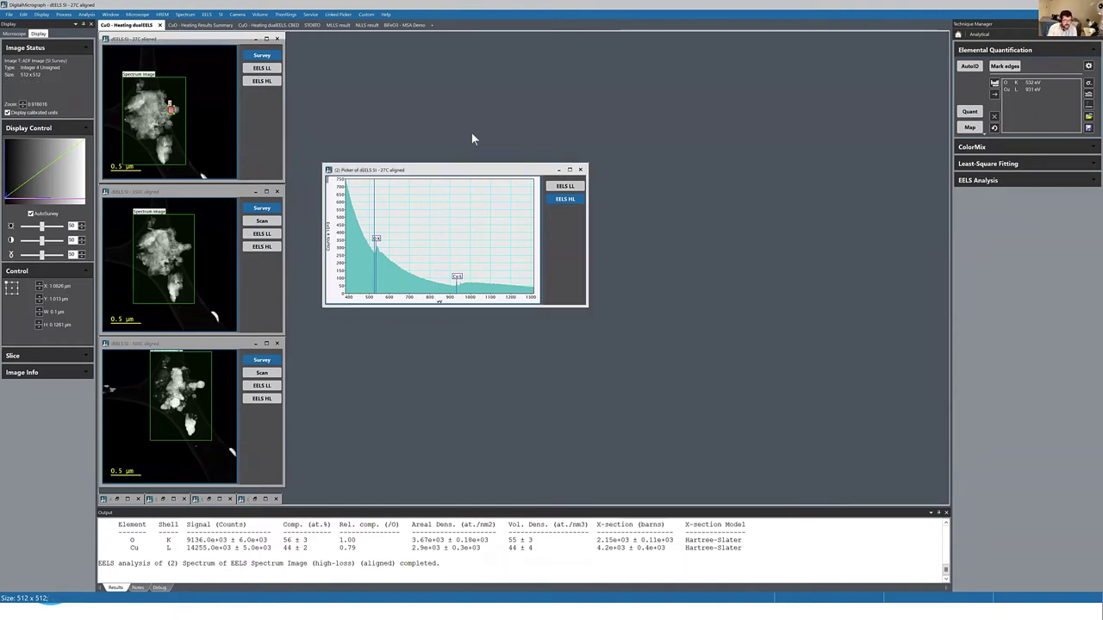
left_click_drag(471, 169, 437, 38)
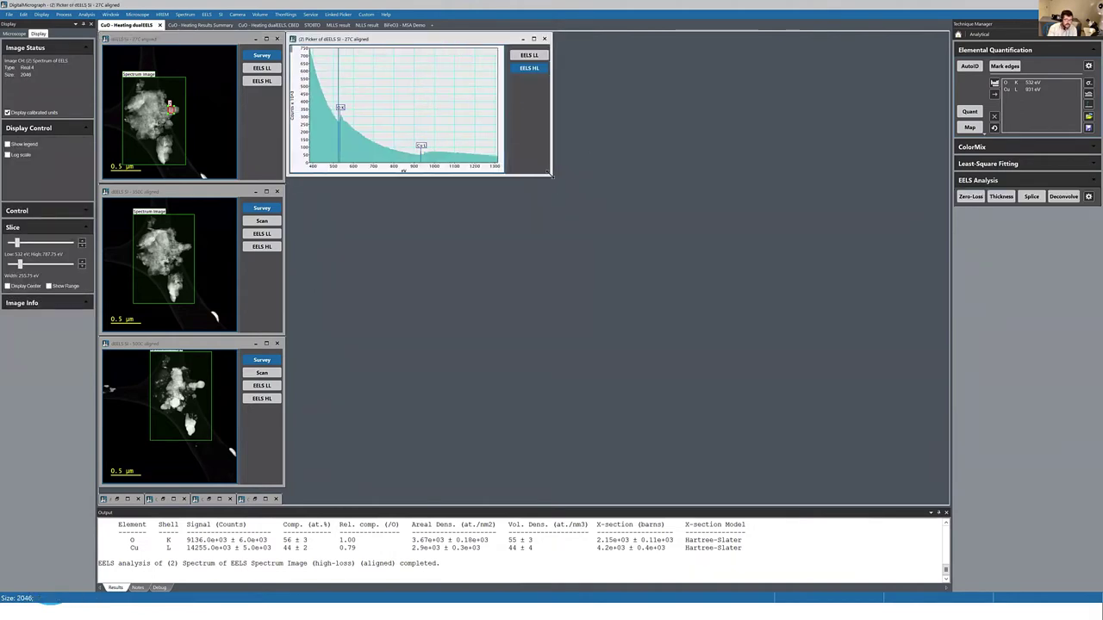
left_click_drag(551, 174, 728, 320)
Step: Set a background window from about 720 to 910 eV and a Cu L signal window from 929.5 to about 1069.75 eV
left_click_drag(521, 293, 433, 284)
left_click_drag(315, 297, 342, 250)
left_click_drag(462, 218, 459, 218)
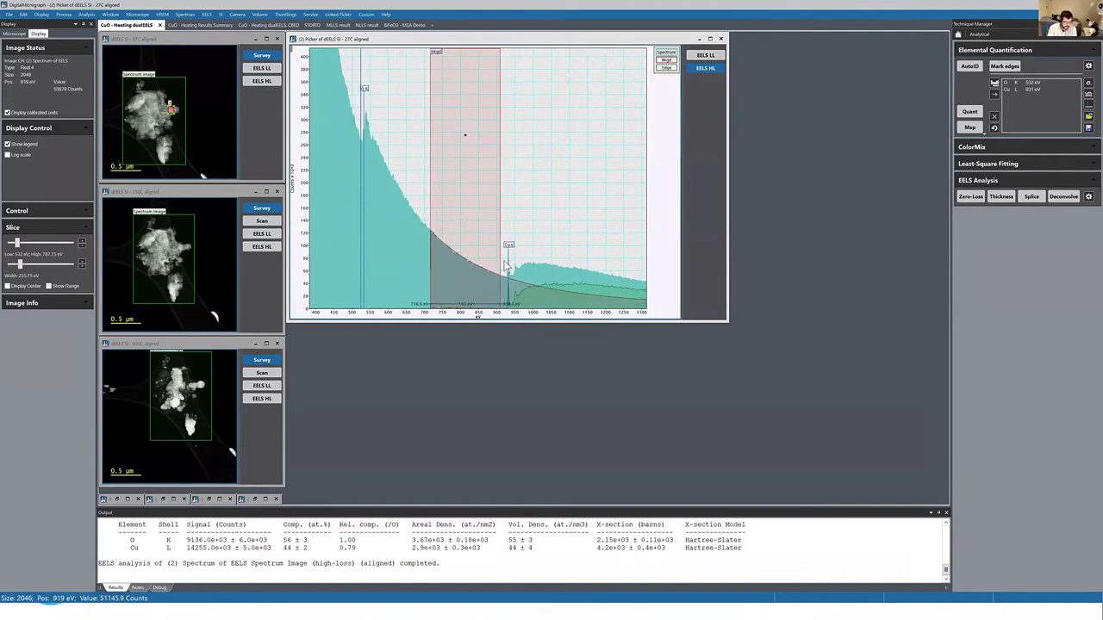
left_click_drag(503, 269, 553, 267)
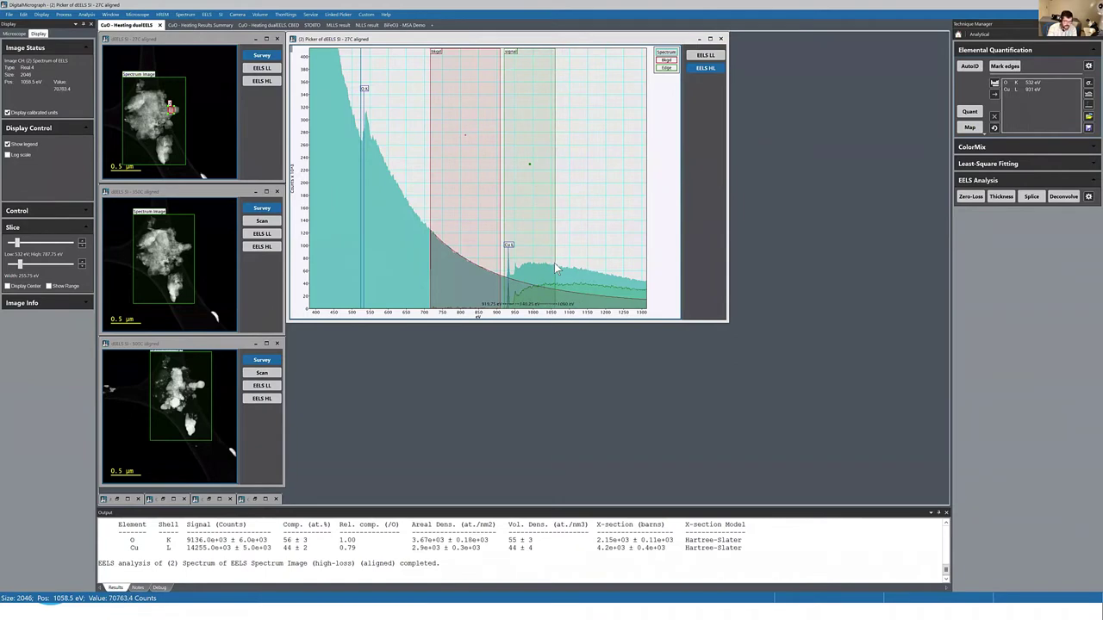
left_click_drag(544, 228, 546, 220)
Step: Create a dynamic signal map from the Cu L window, then resize it and place it beside the spectrum
right_click(548, 136)
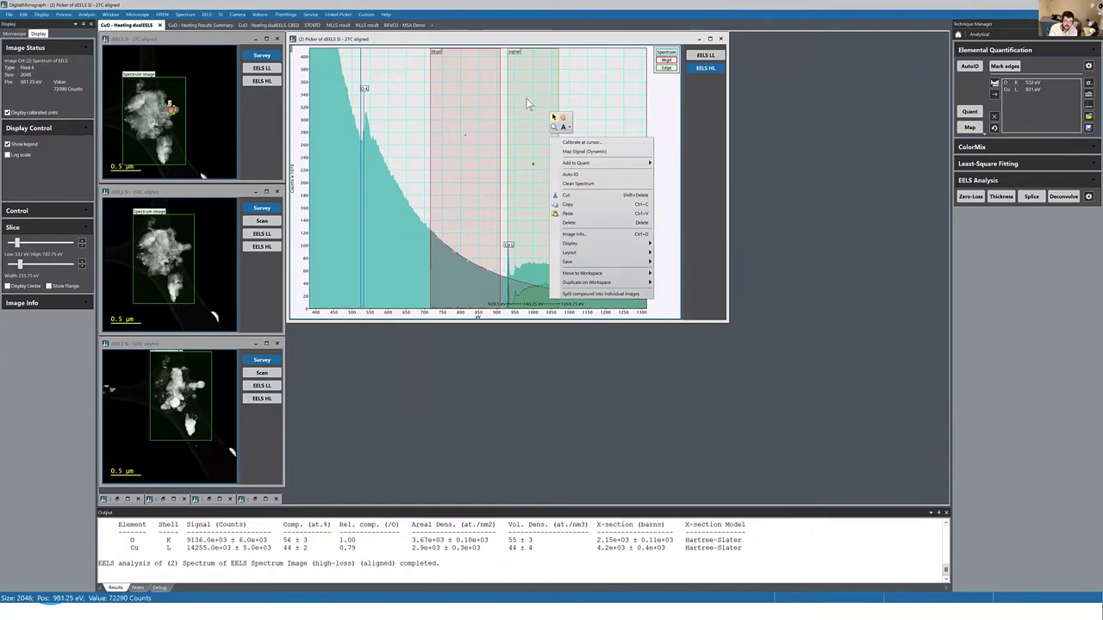
left_click(592, 152)
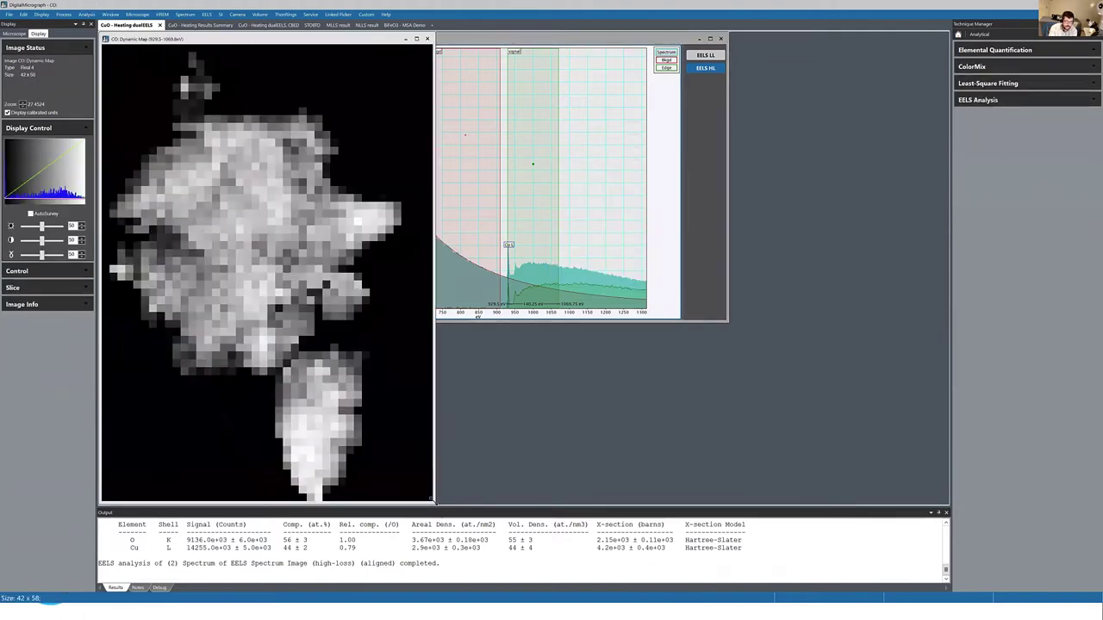
left_click_drag(432, 501, 267, 271)
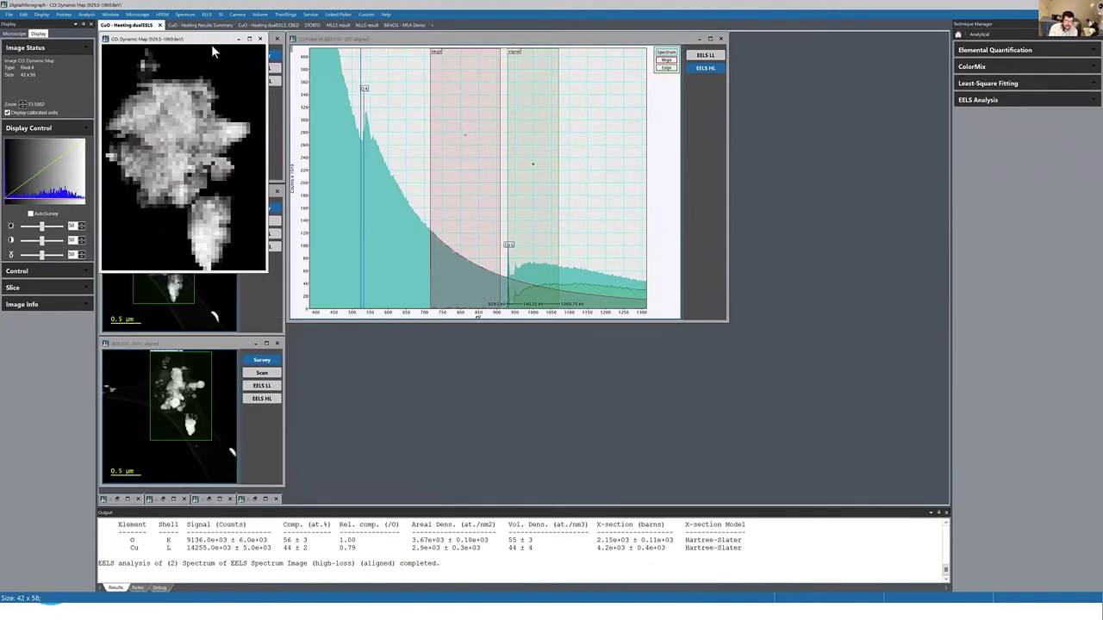
left_click_drag(211, 44, 877, 45)
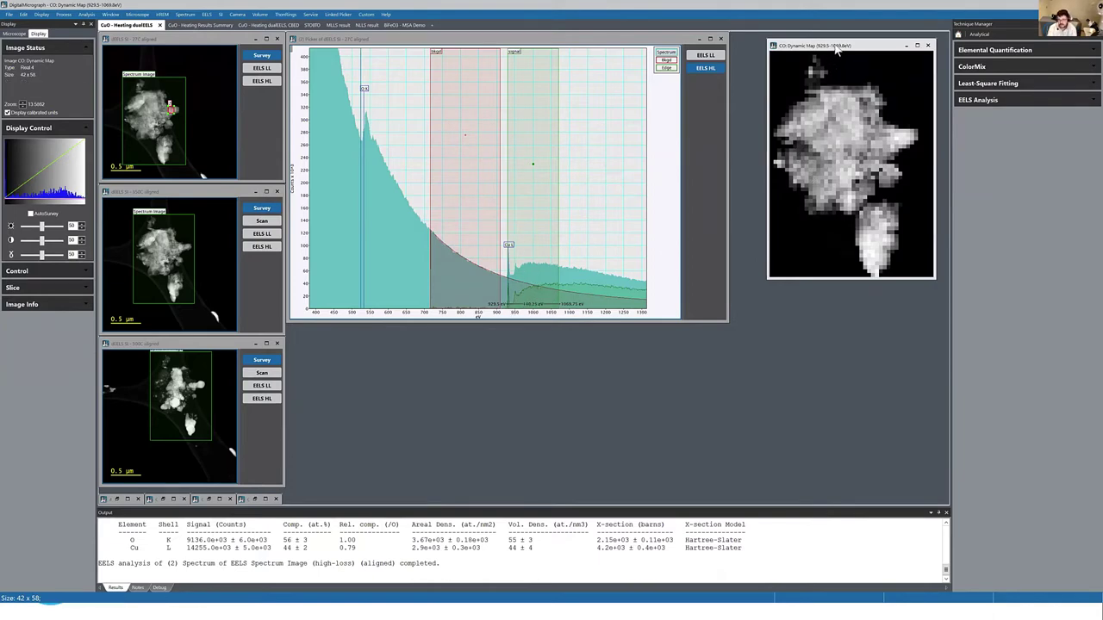
left_click_drag(849, 45, 812, 41)
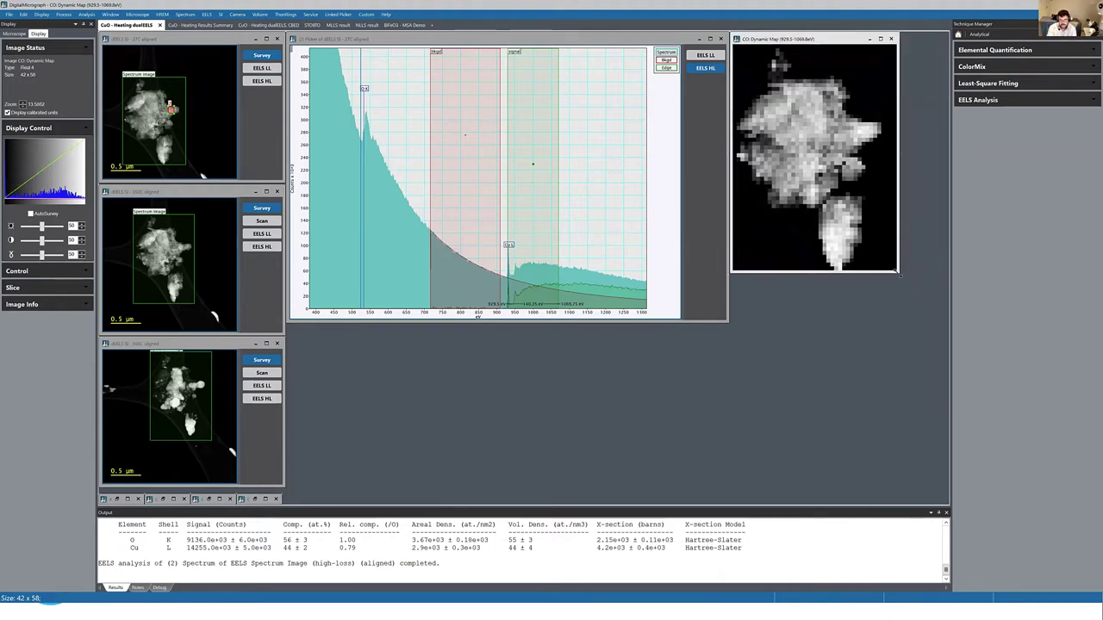
left_click_drag(896, 273, 931, 316)
Step: Shift the 27C survey image's picker slightly outward along the particle's protrusion
left_click(169, 110)
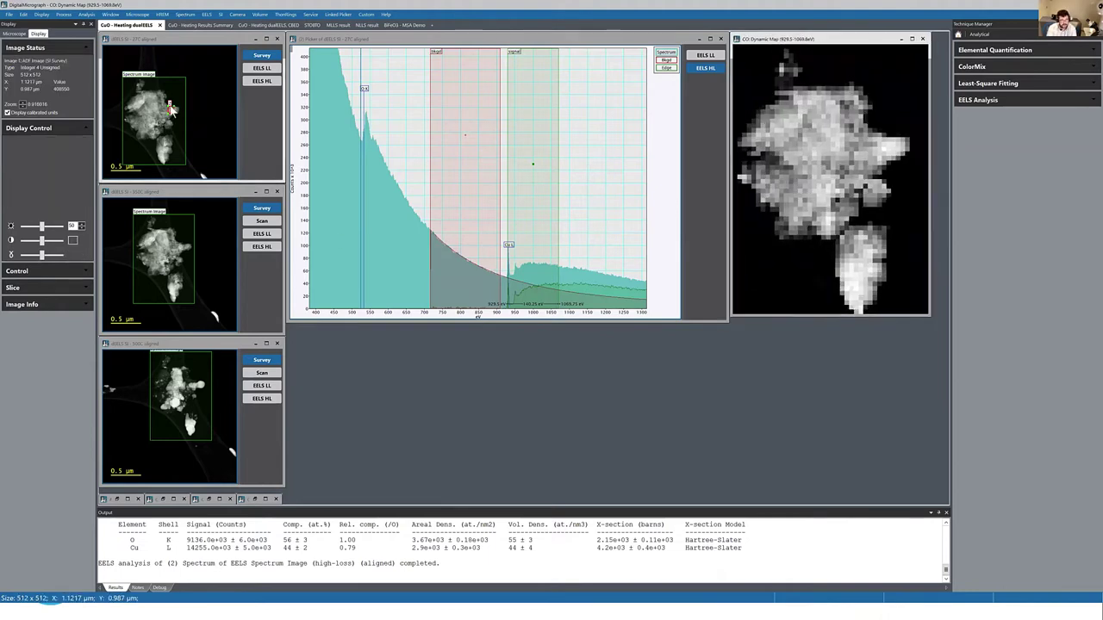
left_click_drag(170, 110, 173, 107)
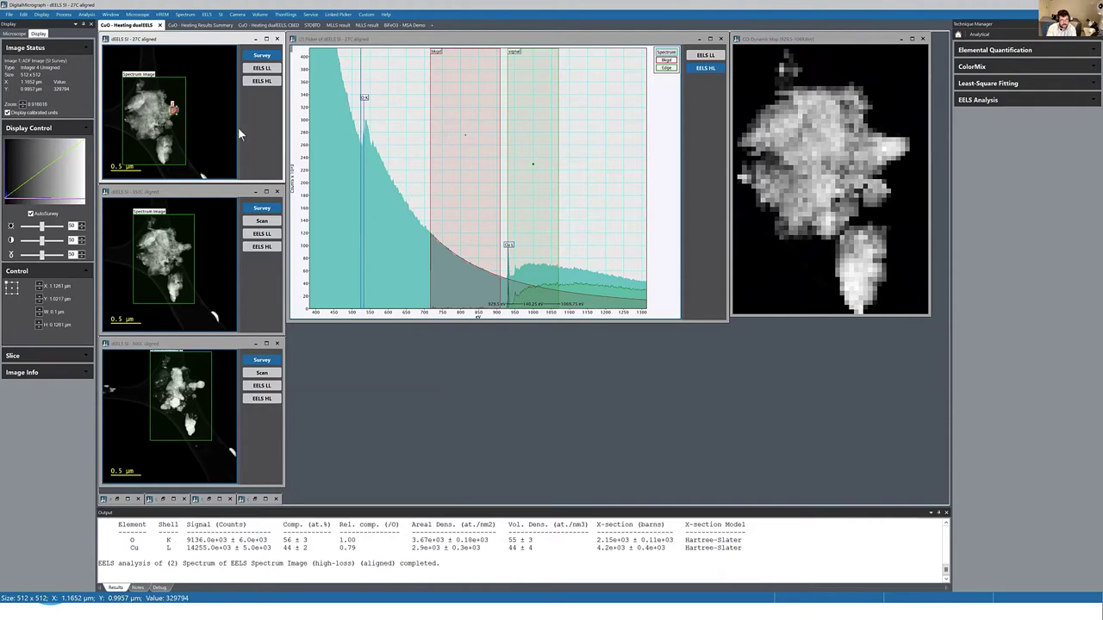
Step: Adjust the background window to about 709 to 913 eV, then place an enlarged copy of the Cu L dynamic map below the original
left_click_drag(433, 183, 461, 195)
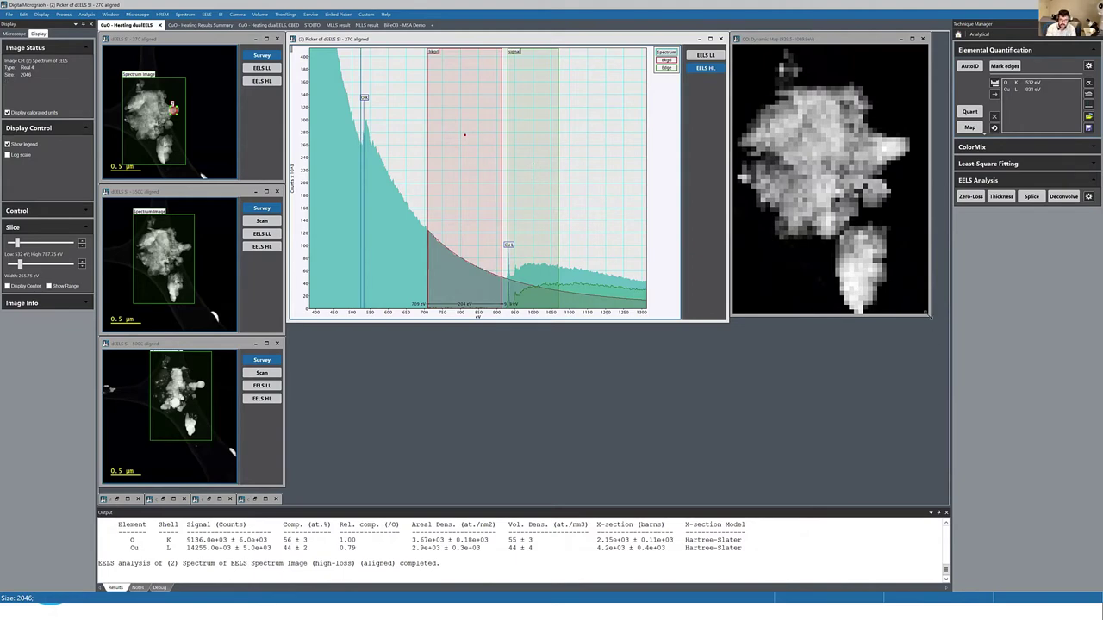
left_click_drag(929, 317, 933, 321)
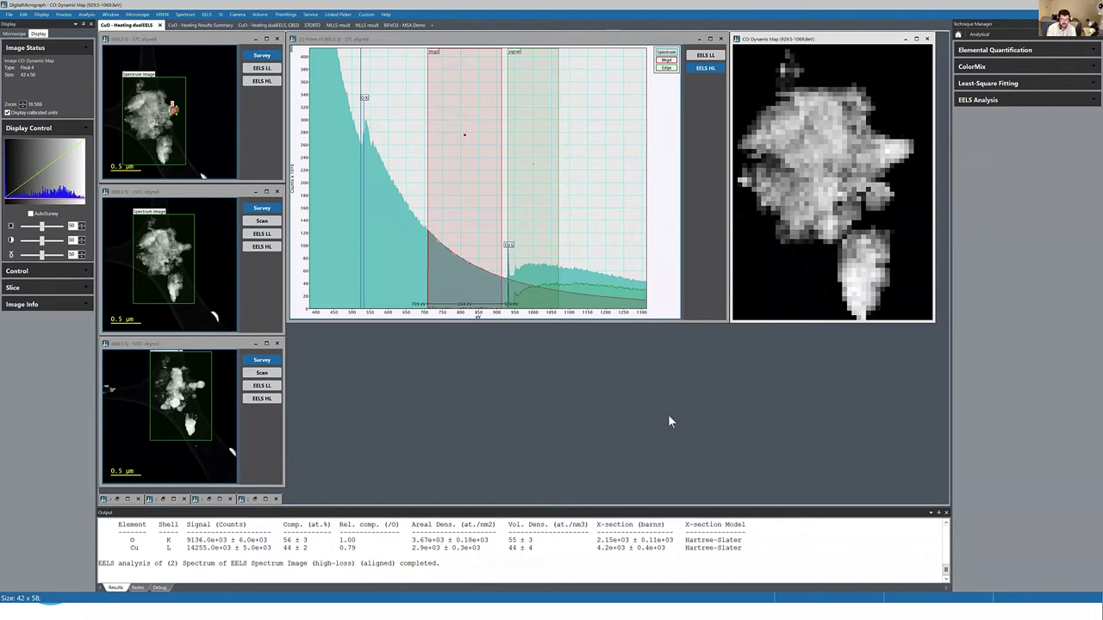
key("ctrl+d")
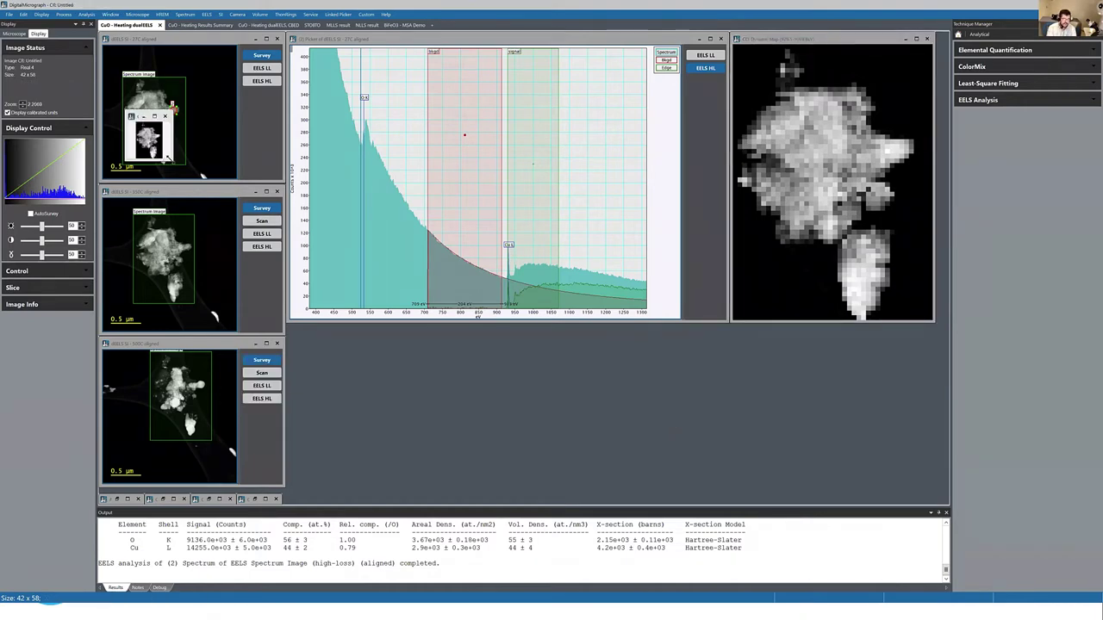
key("ctrl+plus")
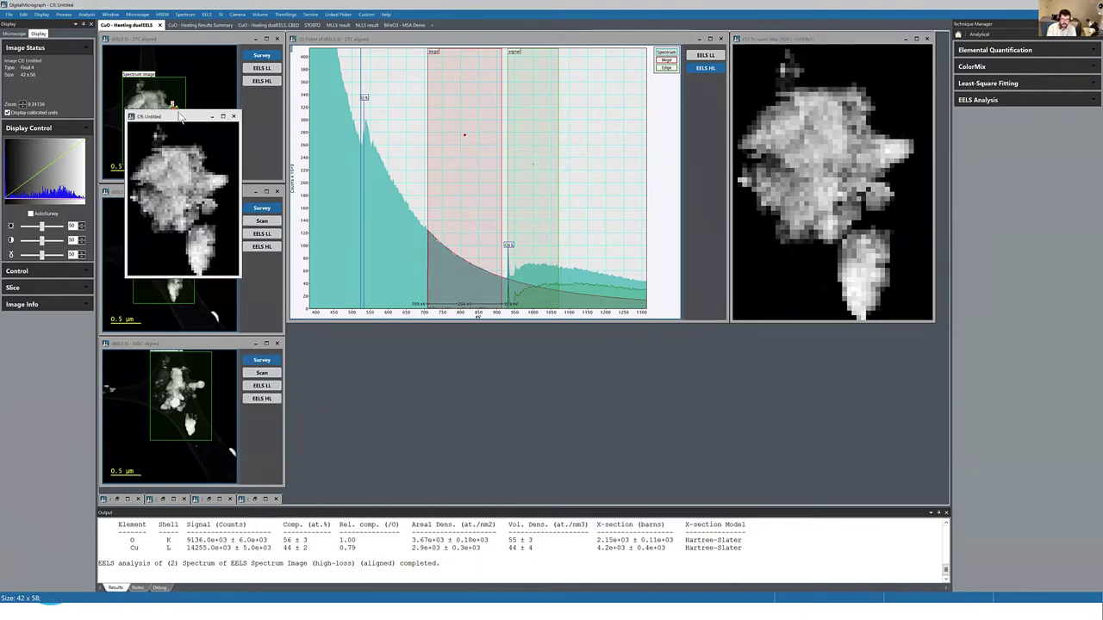
left_click_drag(179, 118, 784, 333)
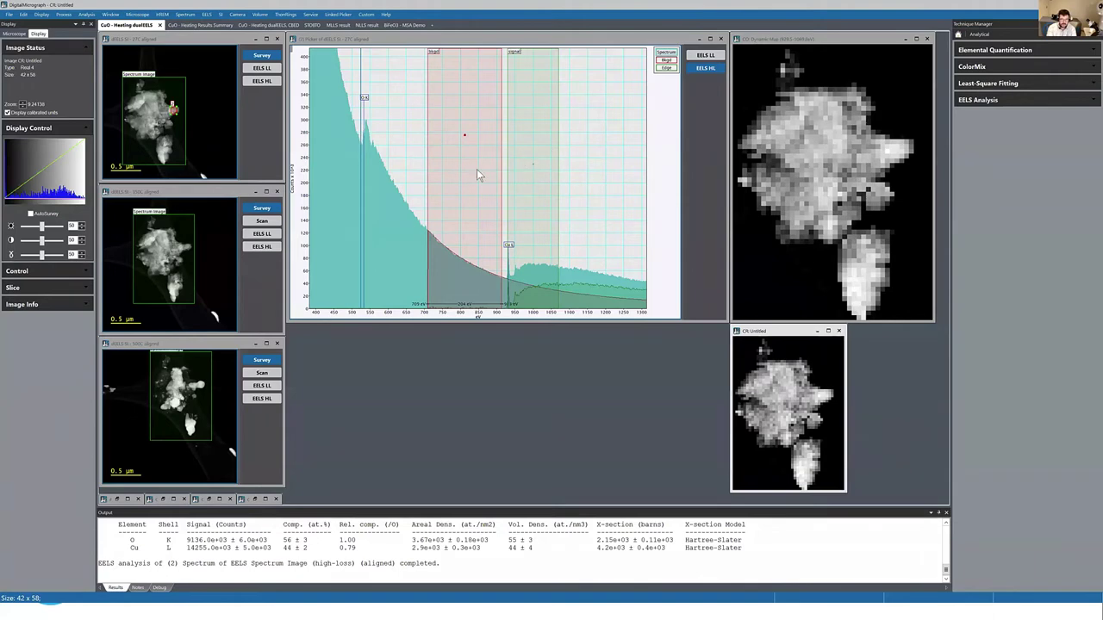
Step: Shift the background window to about 601 to 805 eV and compare the dynamic Cu L map with its copy
left_click(477, 169)
left_click_drag(458, 166, 404, 165)
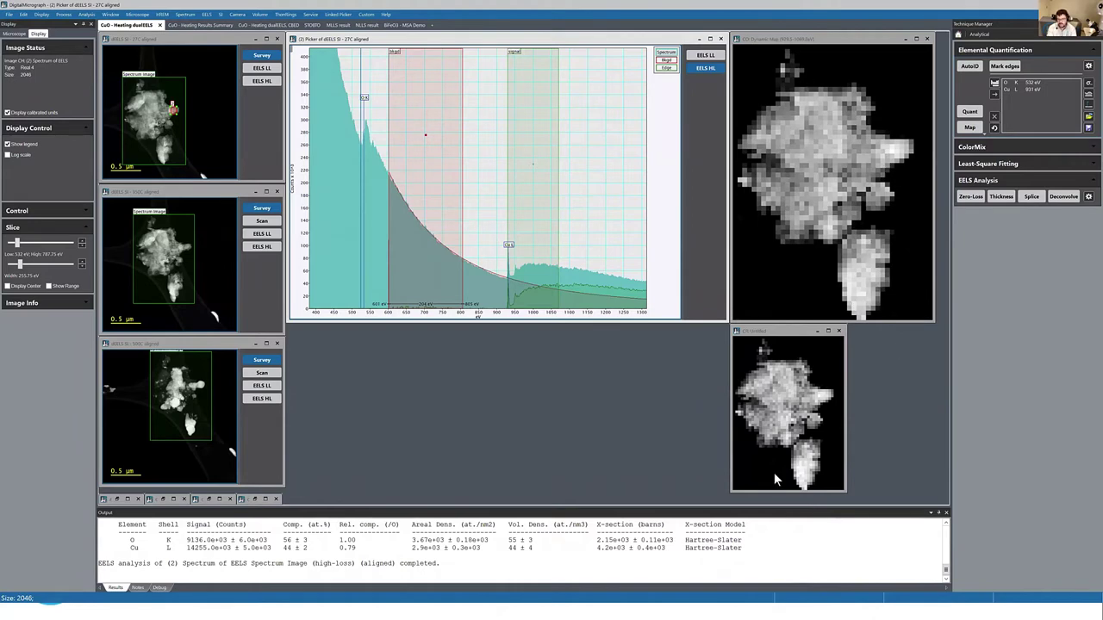
left_click(787, 337)
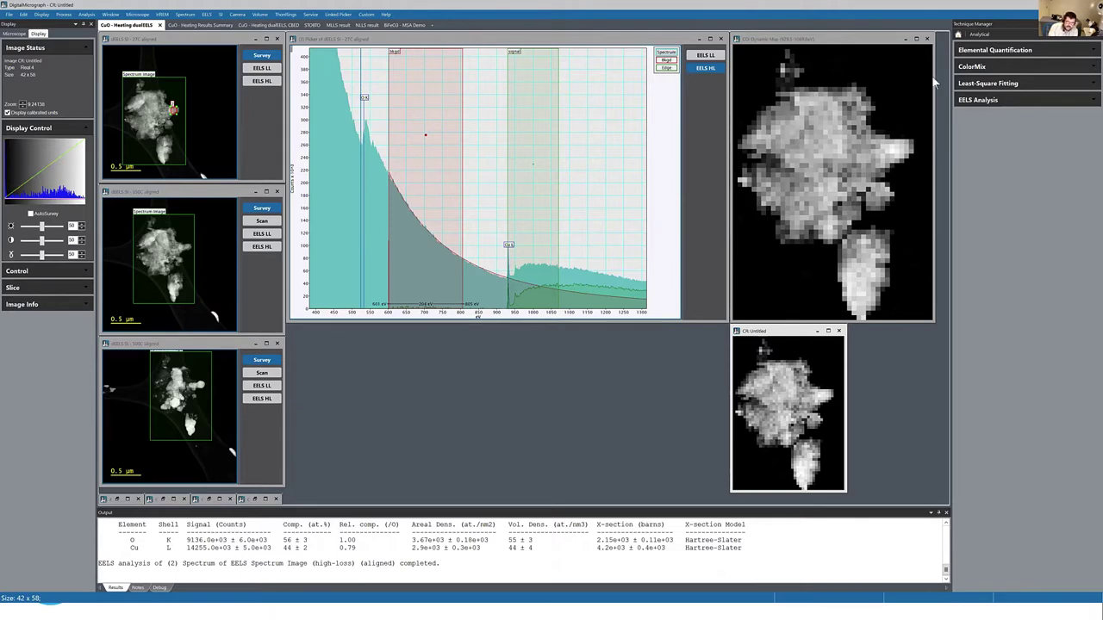
left_click(1010, 52)
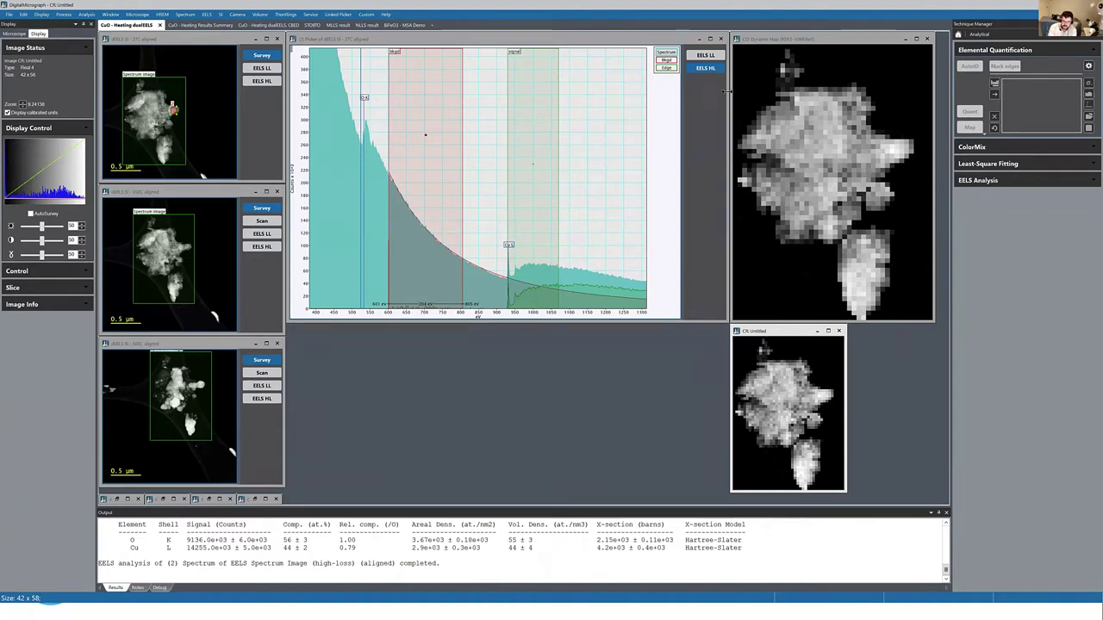
left_click(543, 166)
right_click(543, 166)
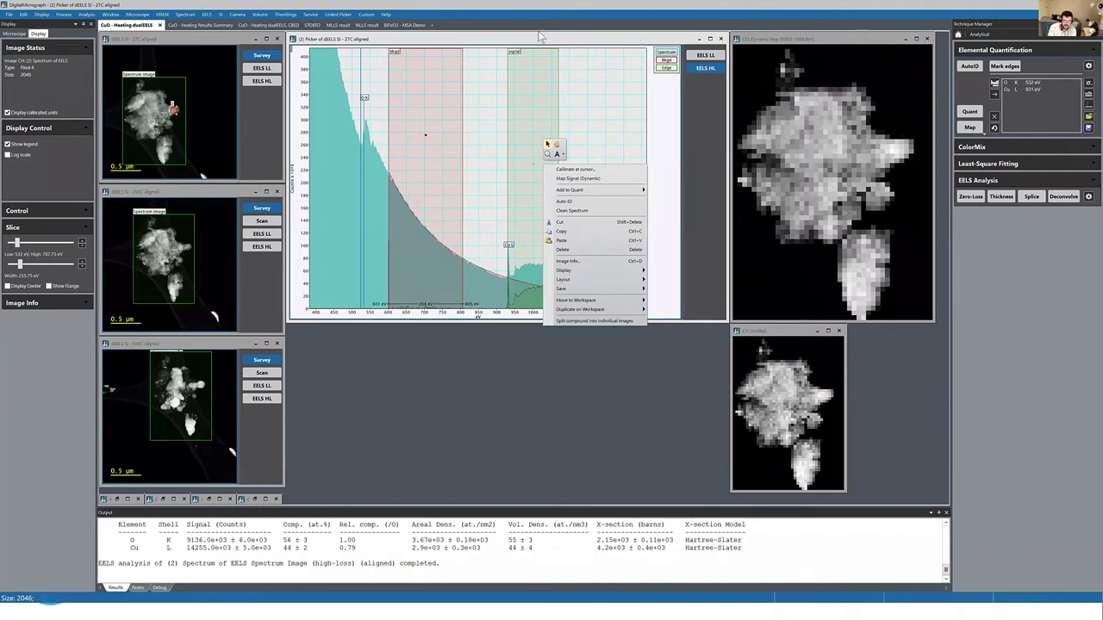
key("Escape")
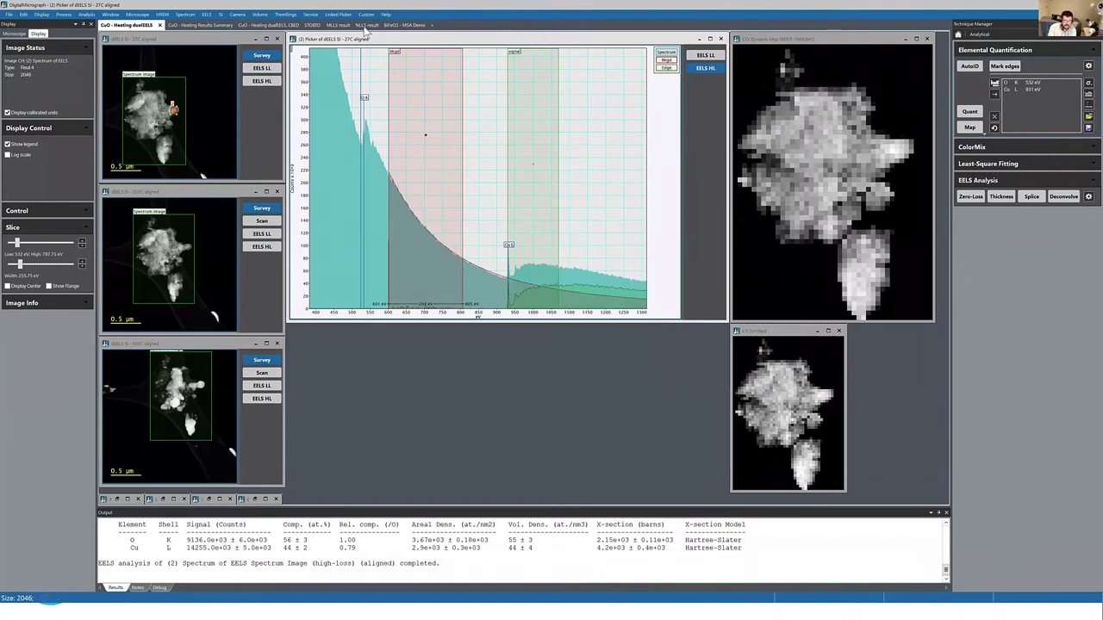
left_click(221, 14)
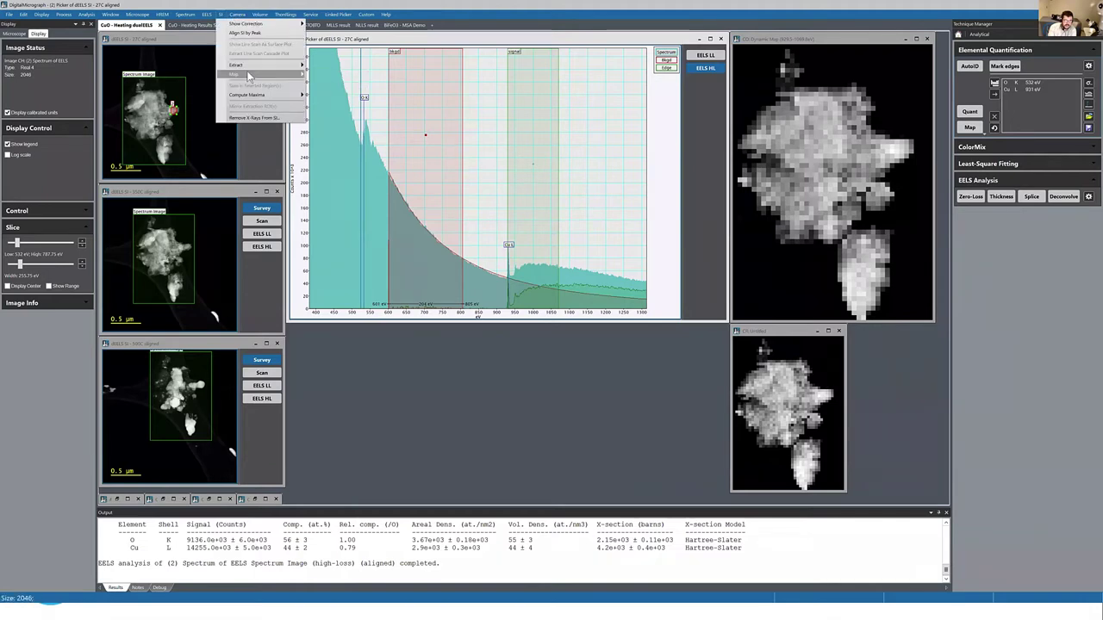
mouse_move(247, 76)
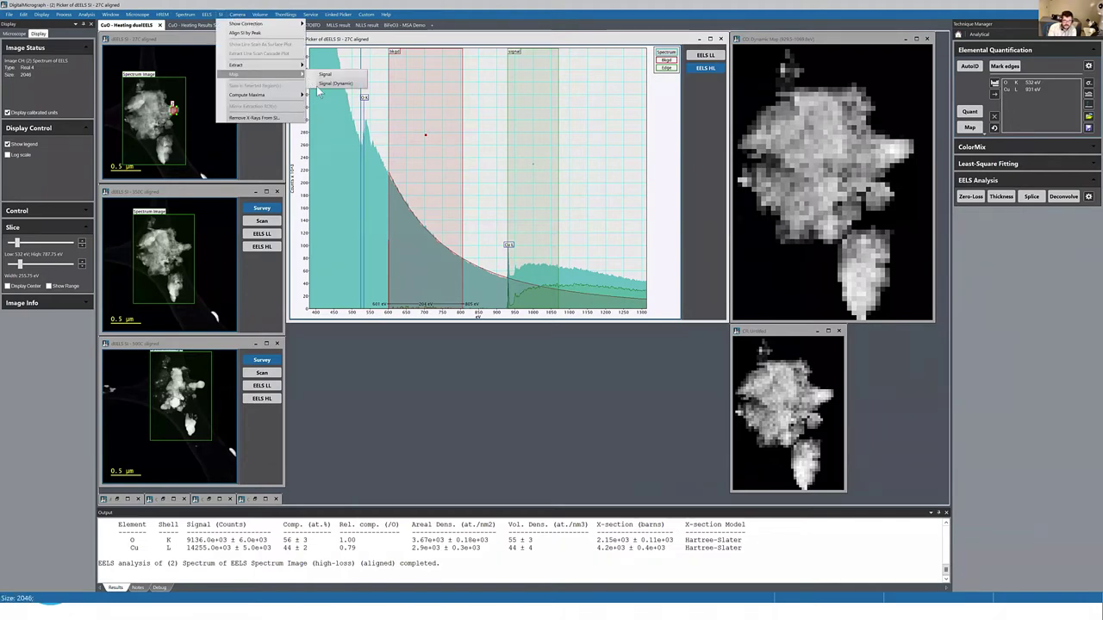
left_click(814, 228)
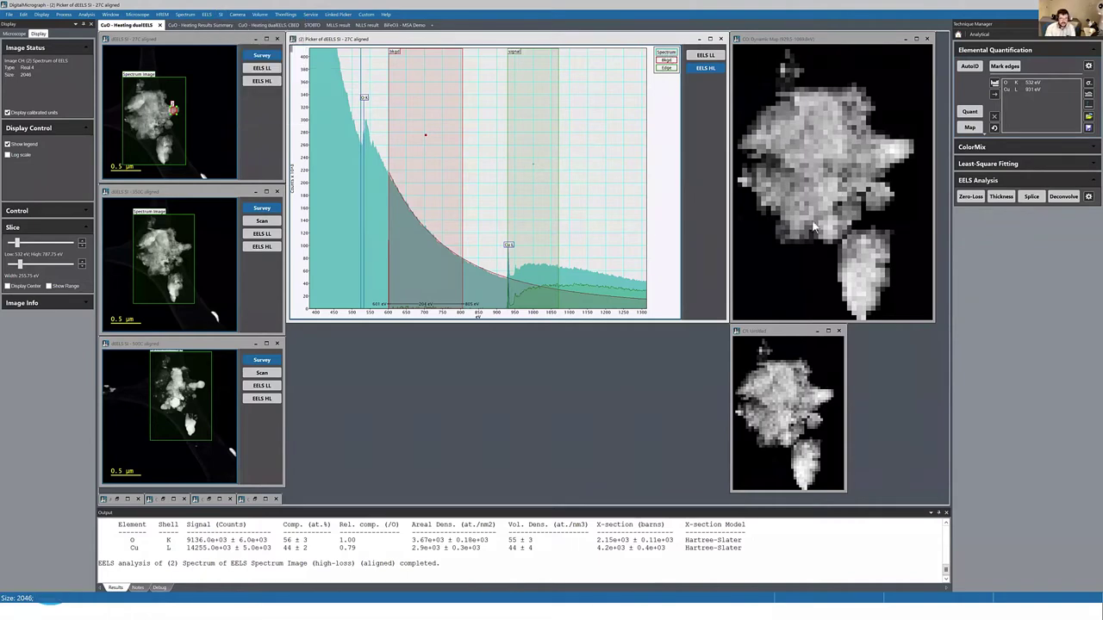
Step: Minimize the dynamic Cu L map and its copy, and return to the 27C picker spectrum
left_click(820, 336)
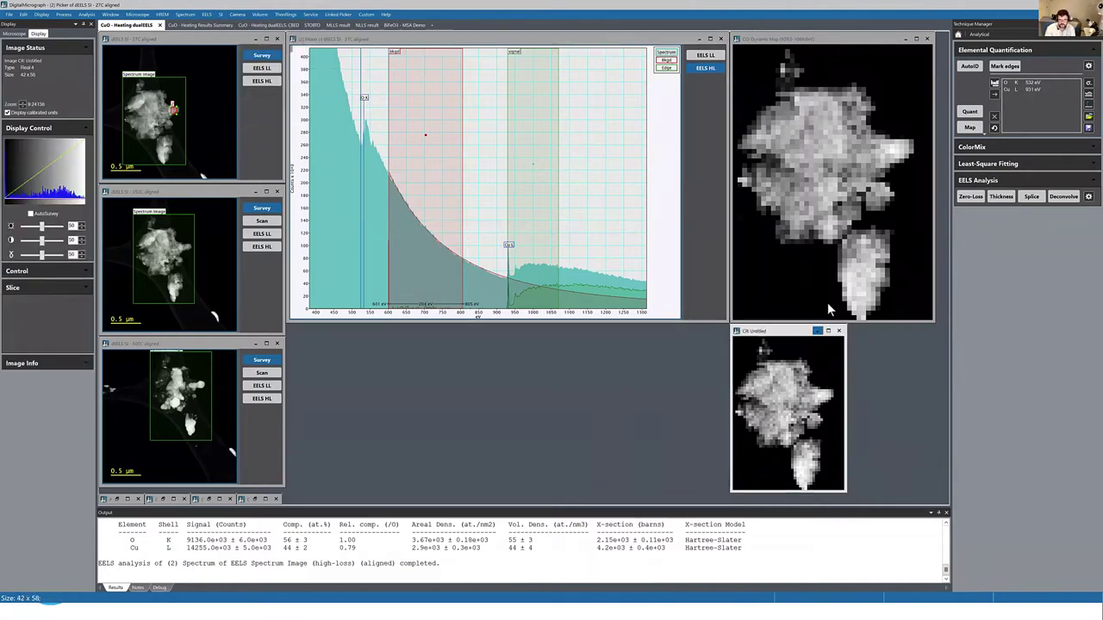
key("ctrl+w")
left_click(526, 104)
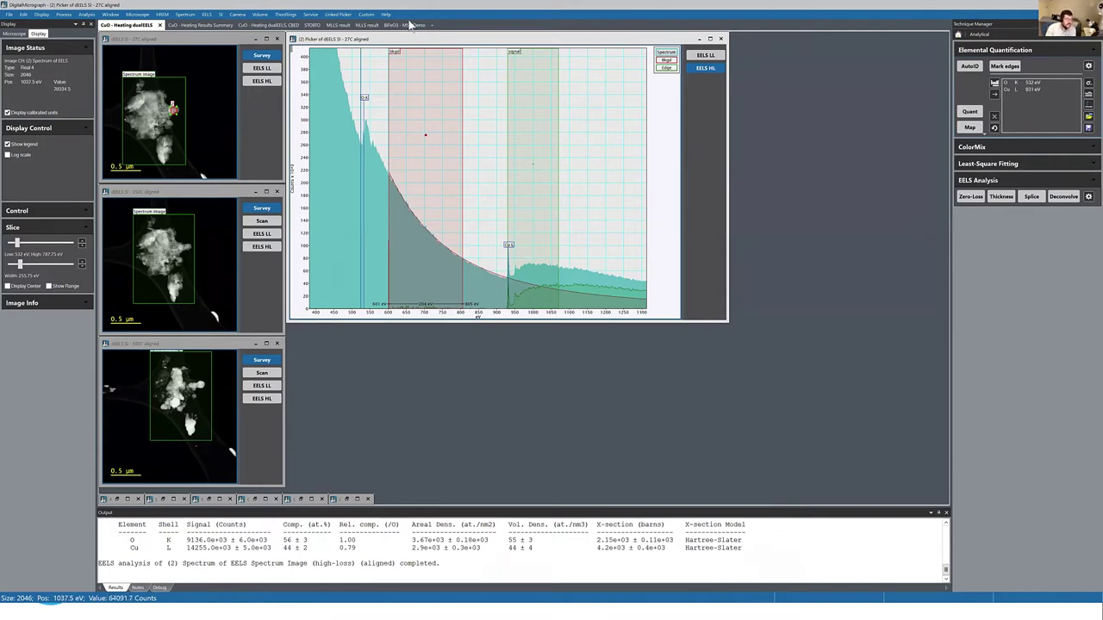
Step: Show only the low-loss spectrum for the 27C picker, select about -6.75 to 11.25 eV around the zero-loss peak, and enlarge the spectrum window
left_click(146, 47)
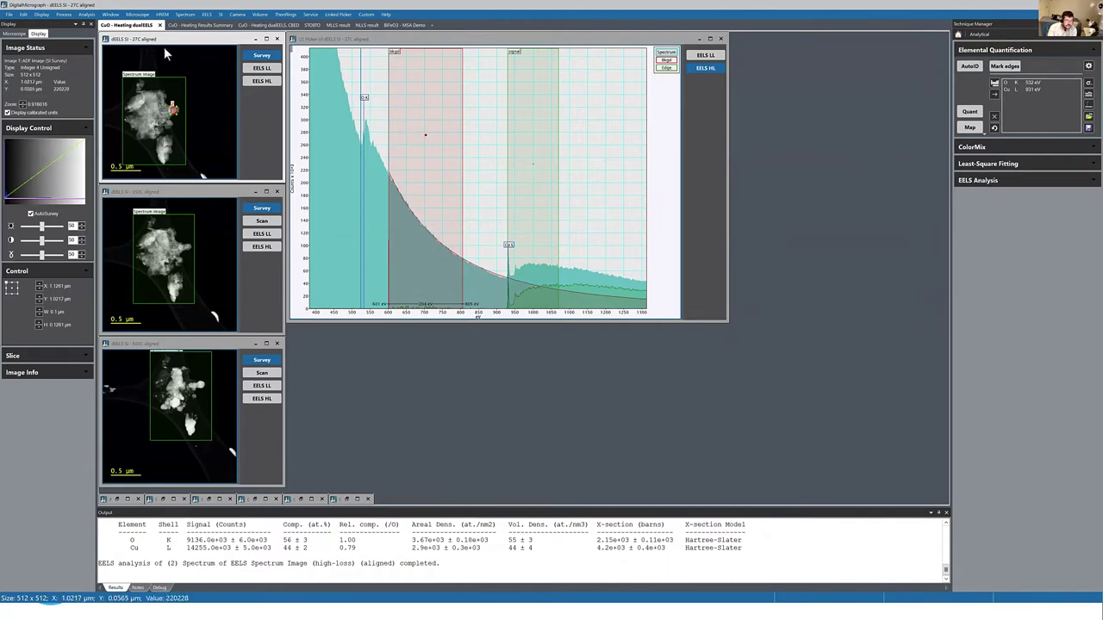
left_click(703, 56)
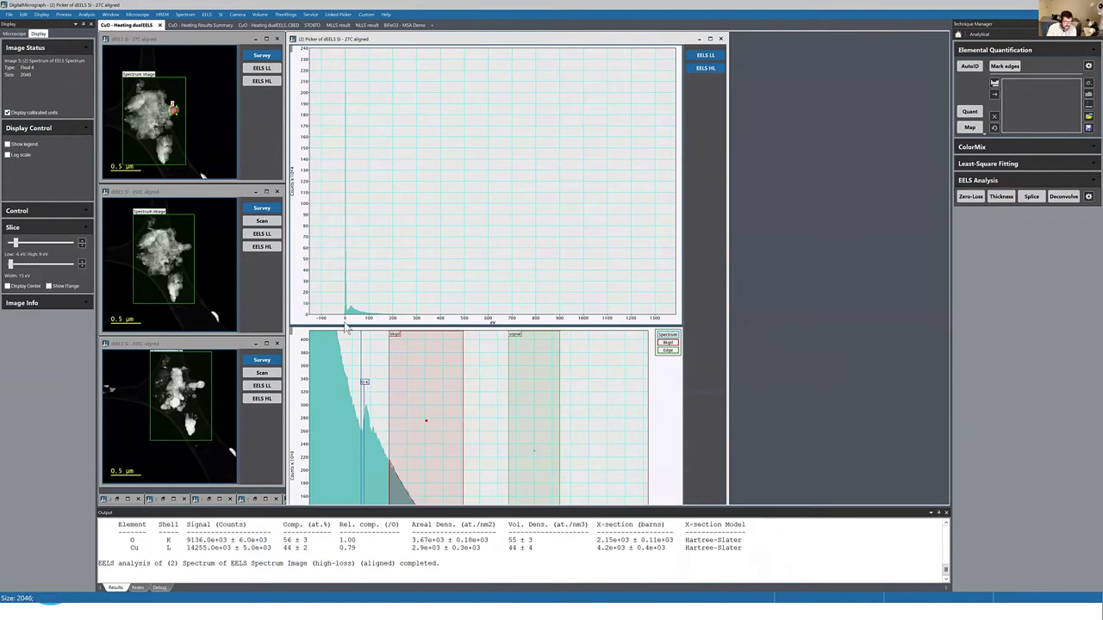
left_click_drag(345, 323, 384, 320)
left_click_drag(360, 190, 426, 200)
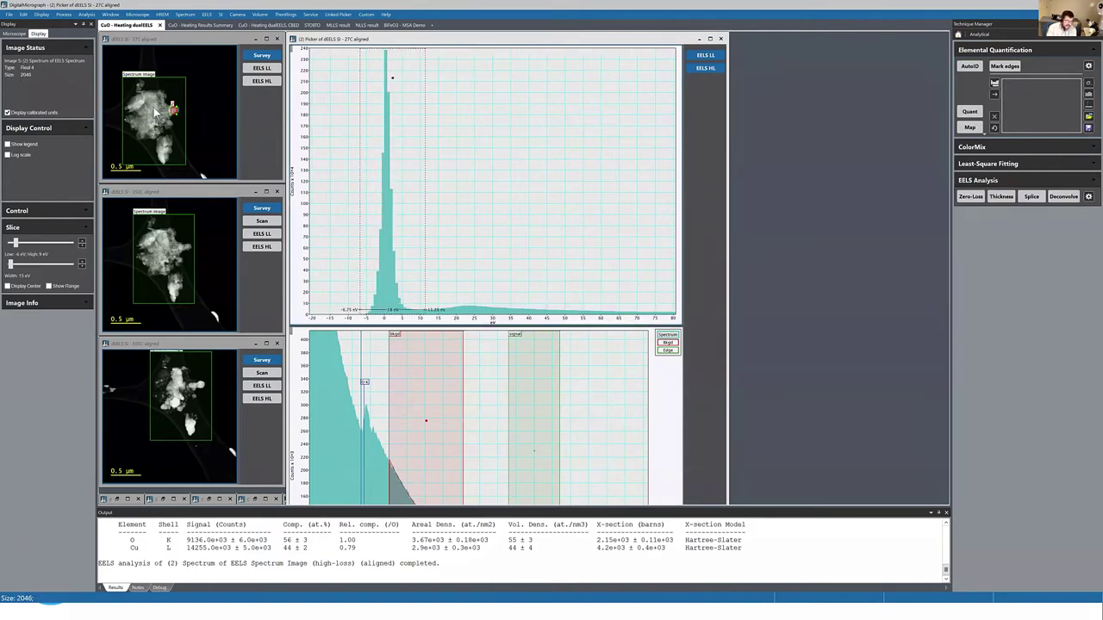
left_click(704, 69)
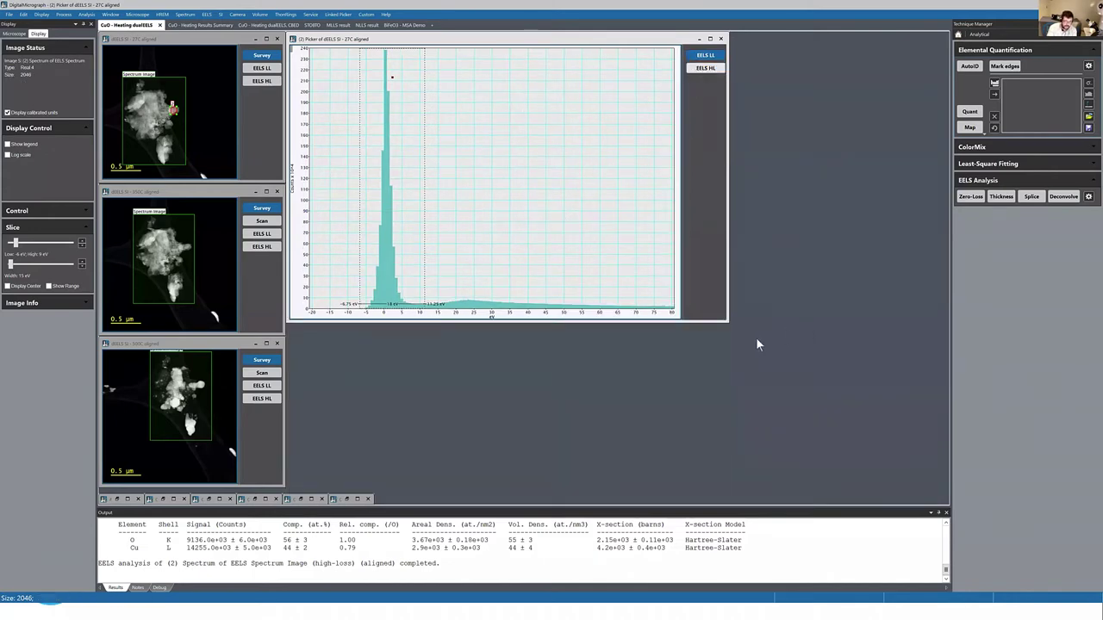
left_click_drag(726, 319, 829, 418)
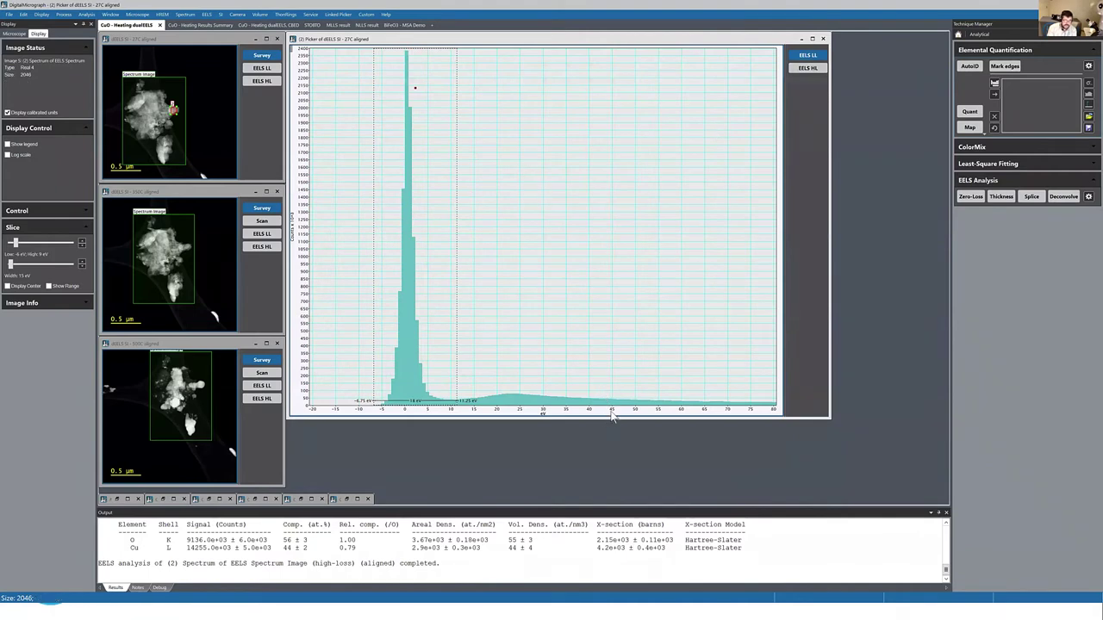
Step: Rescale the low-loss energy axis around the zero-loss peak and set the selection range to -9.75 to 11.25 eV
left_click_drag(612, 411, 441, 161)
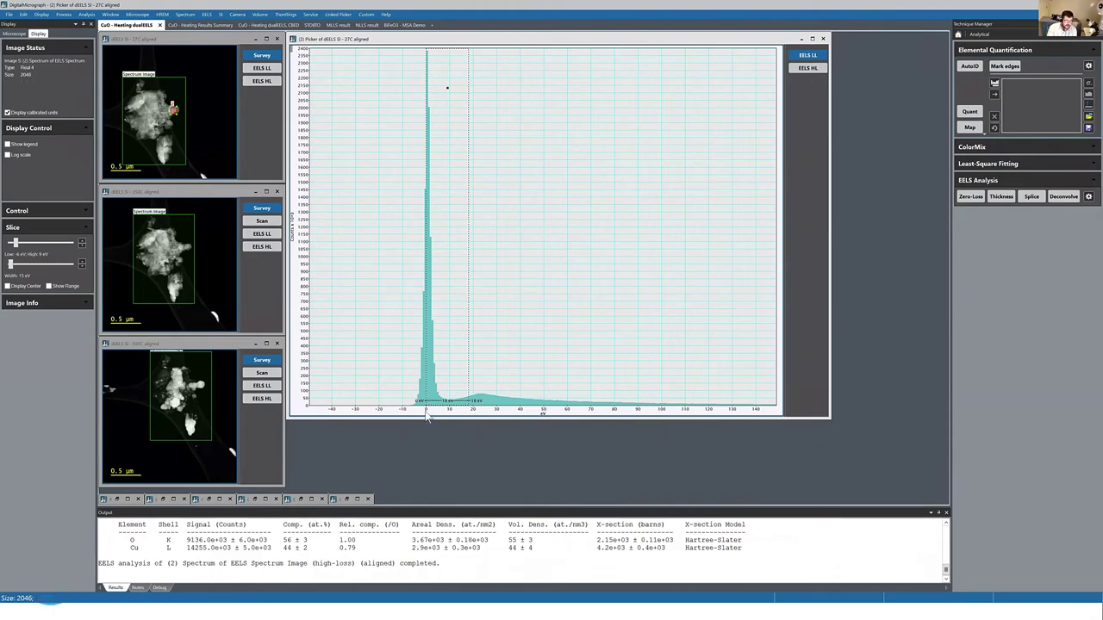
left_click_drag(430, 414, 461, 414)
left_click_drag(473, 317, 441, 315)
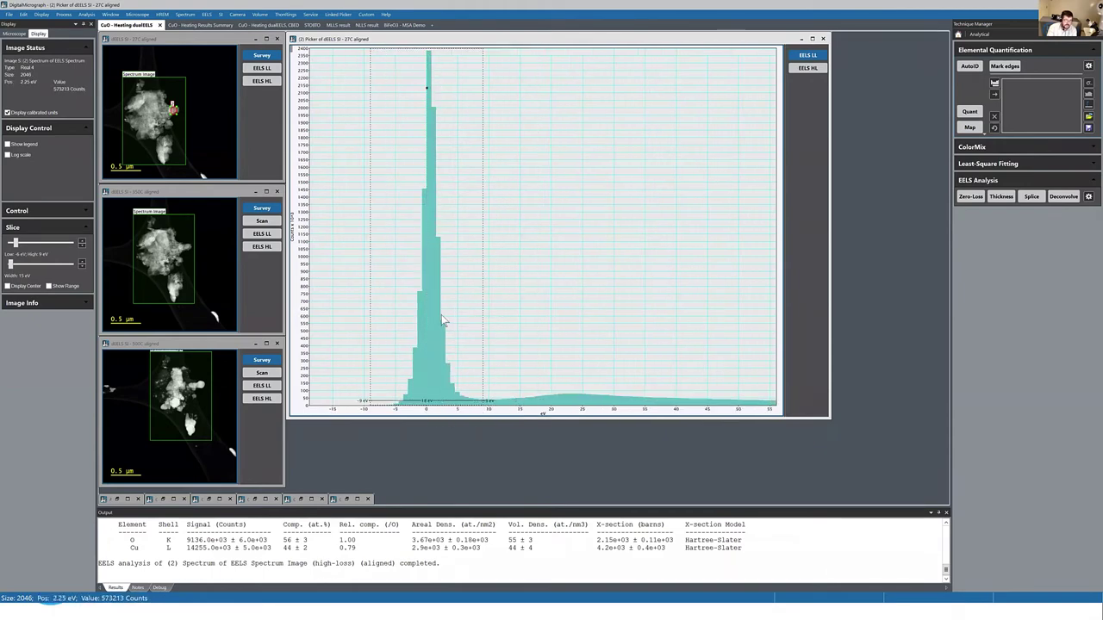
left_click_drag(425, 255, 505, 243)
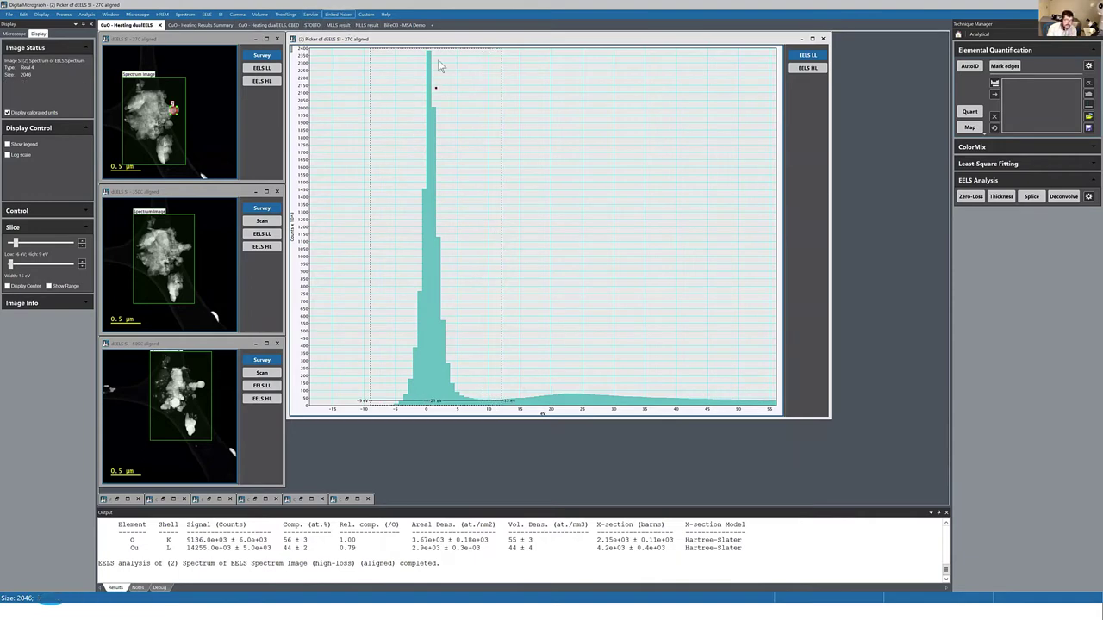
key("Left")
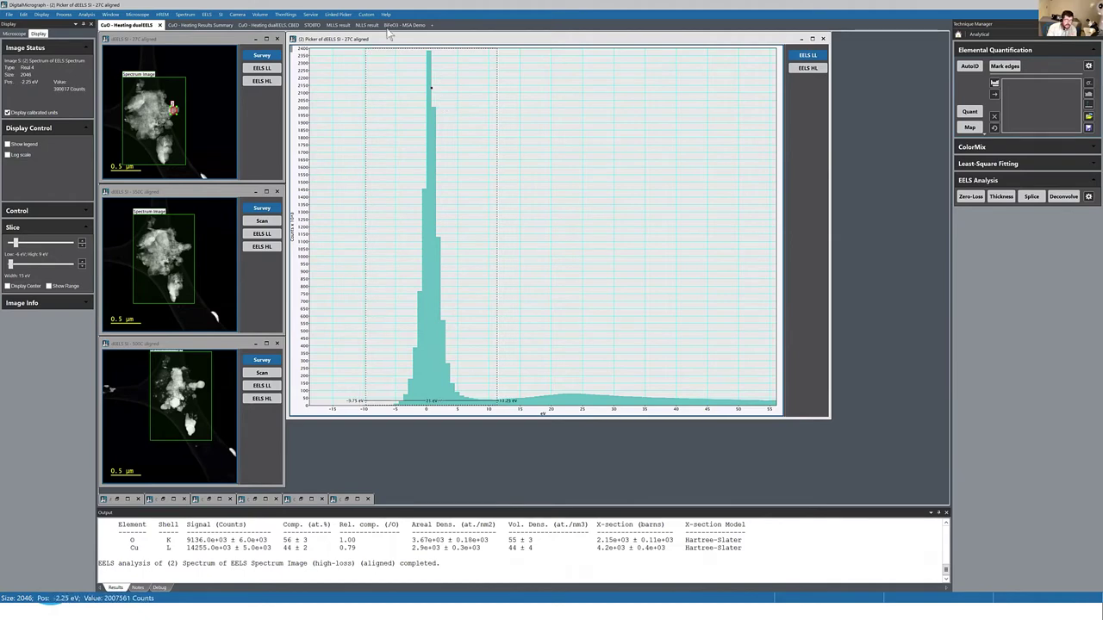
Step: Shift the low-loss selection range to 0 to 21 eV
left_click(219, 15)
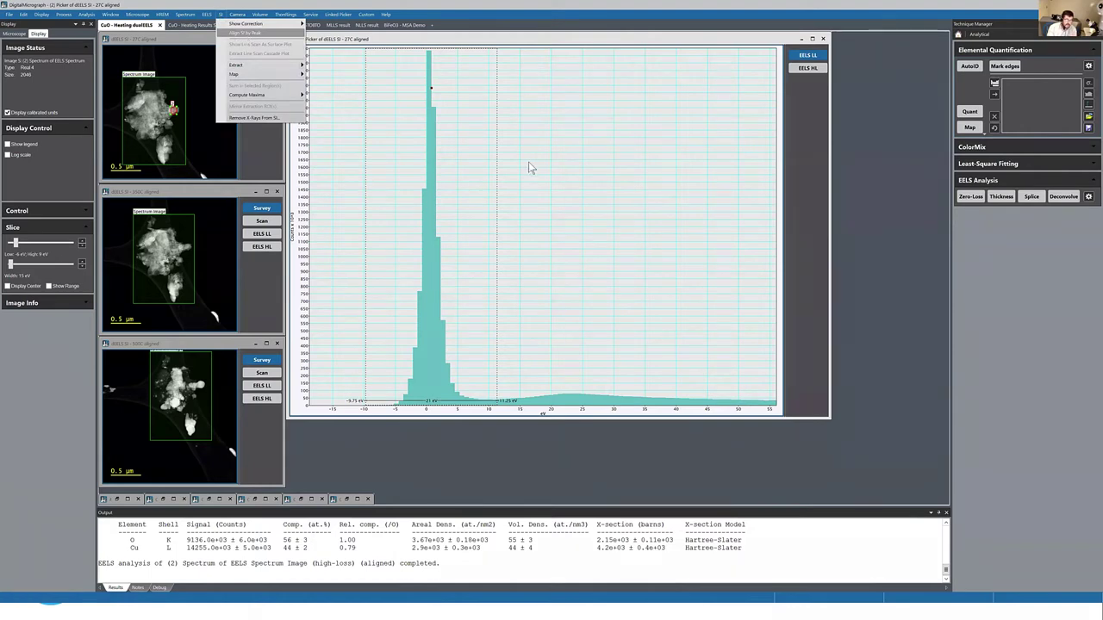
left_click(457, 146)
left_click_drag(458, 146, 517, 138)
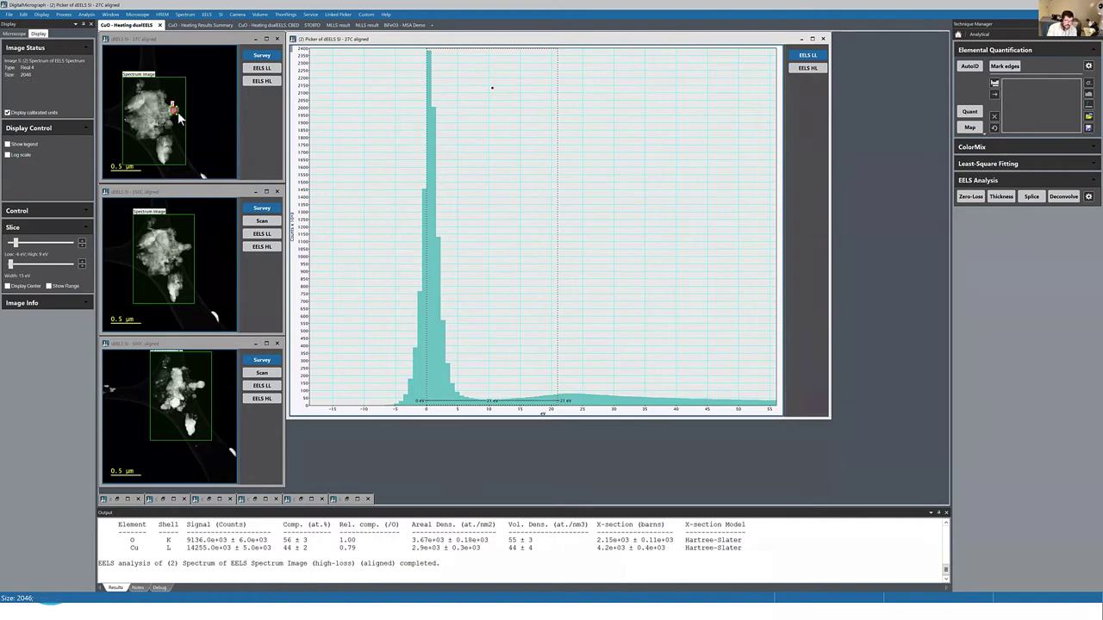
Step: Sample several 27C particle areas, leave the picker at the protrusion's base, and return the low-loss selection to -9.75 to 11.25 eV
mouse_move(172, 116)
left_mouse_down()
mouse_move(166, 106)
mouse_move(167, 134)
left_mouse_up()
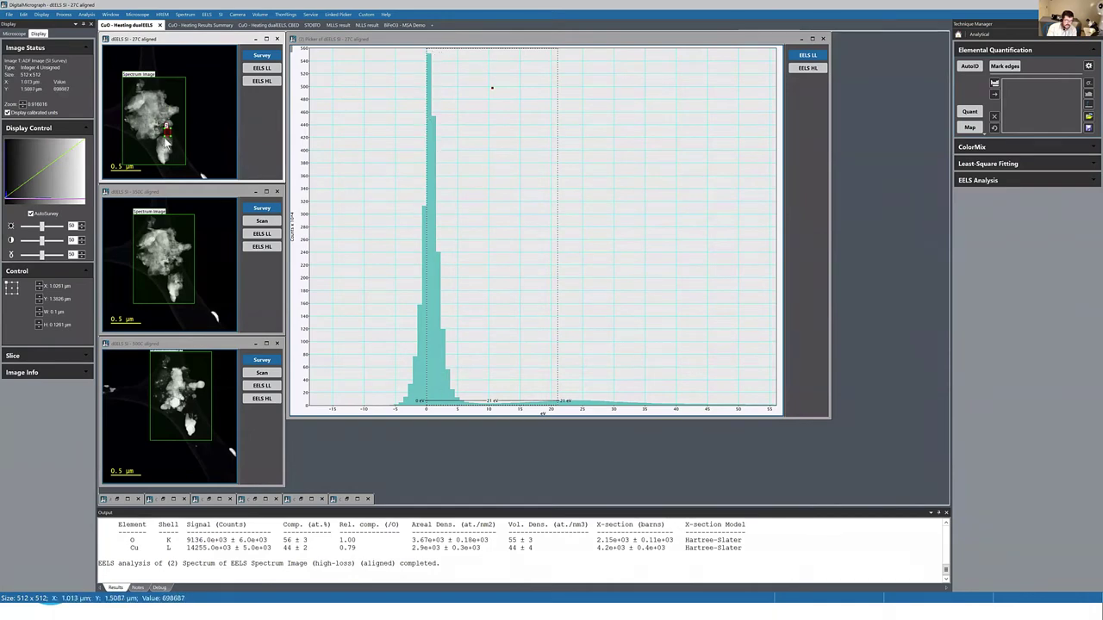
mouse_move(168, 132)
left_mouse_down()
mouse_move(176, 154)
mouse_move(134, 153)
mouse_move(146, 92)
left_mouse_up()
left_click_drag(159, 108, 164, 112)
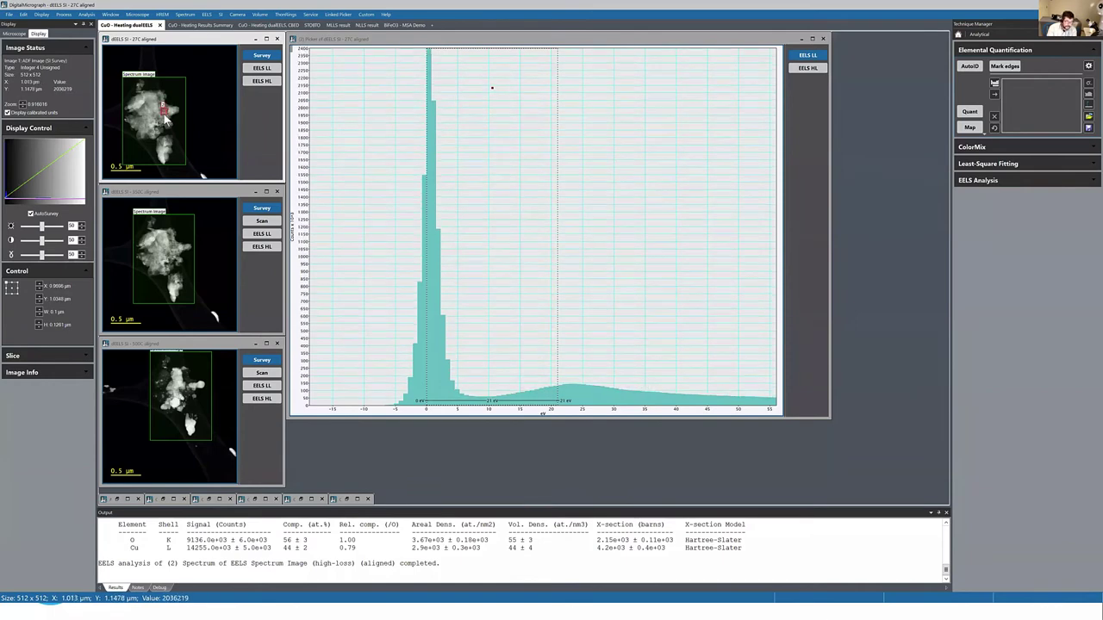
left_click(497, 414)
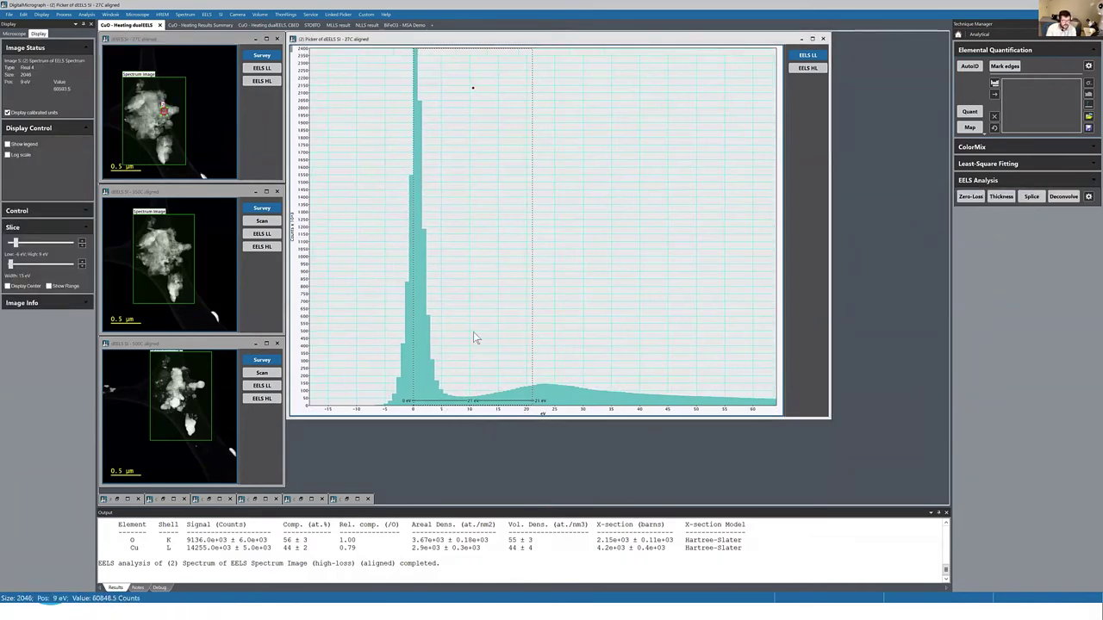
left_click_drag(457, 303, 431, 297)
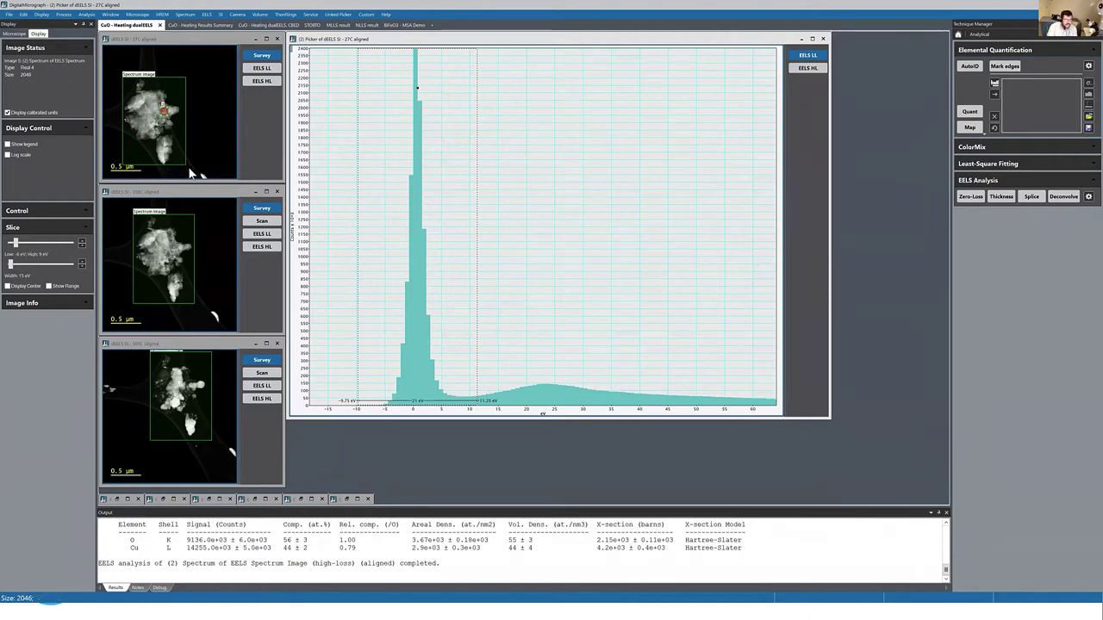
Step: Switch the 27C survey image to its low-loss spectrum image and nudge the picker slightly lower on the protrusion
left_click(169, 117)
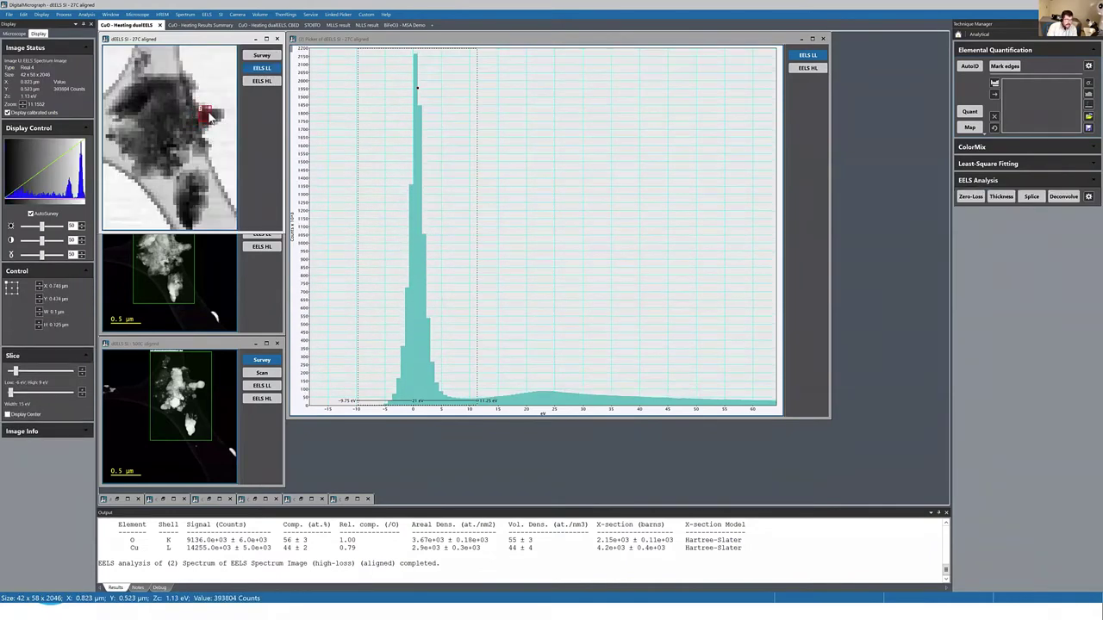
left_click_drag(209, 116, 211, 119)
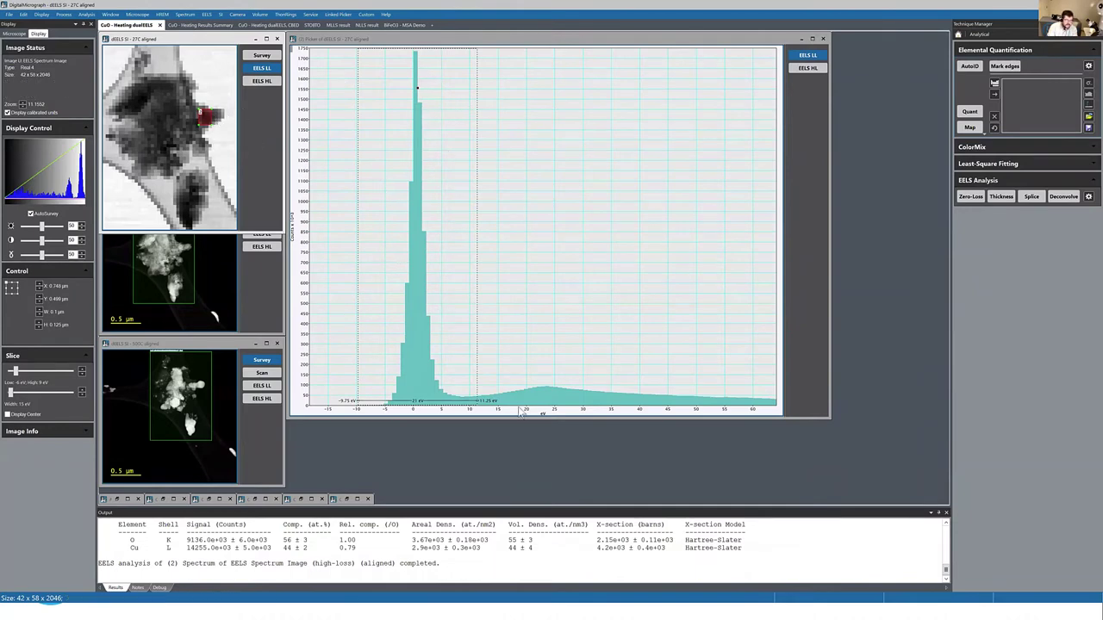
left_click_drag(522, 413, 527, 415)
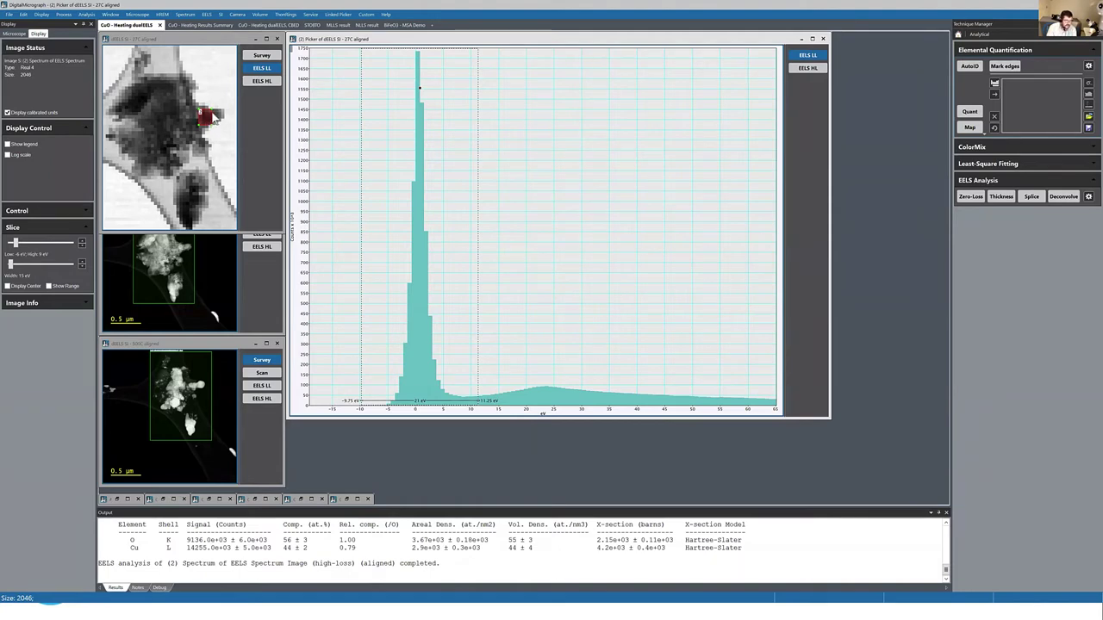
Step: Remove the selection range from the low-loss spectrum and set the displayed spectrum image slice to 29.25 to 44.25 eV
left_click(448, 123)
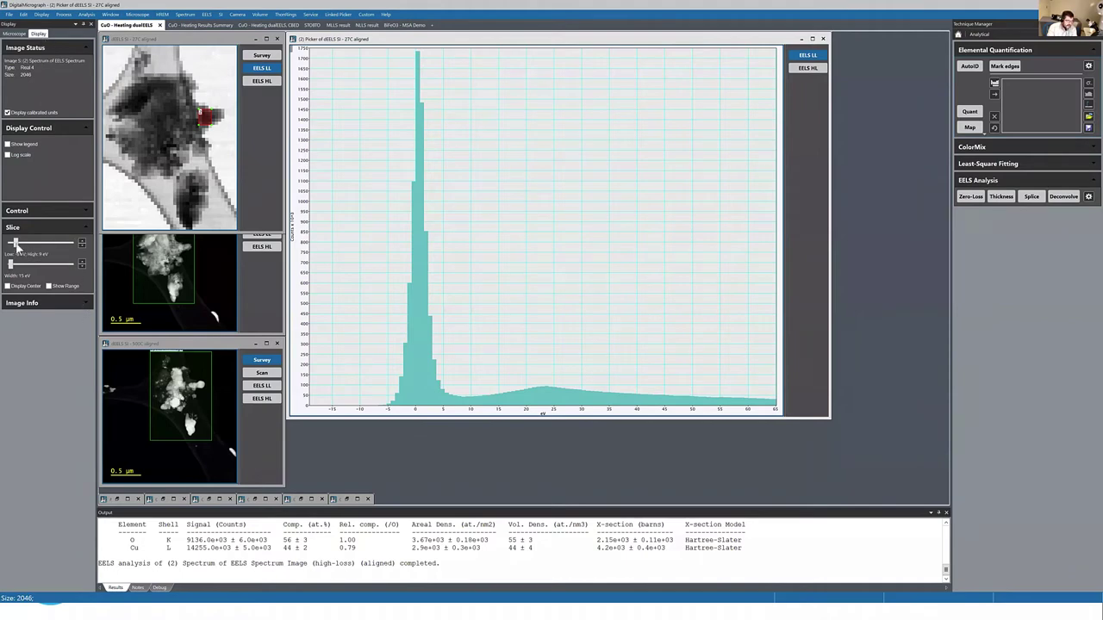
mouse_move(15, 244)
left_mouse_down()
mouse_move(45, 243)
mouse_move(16, 244)
left_mouse_up()
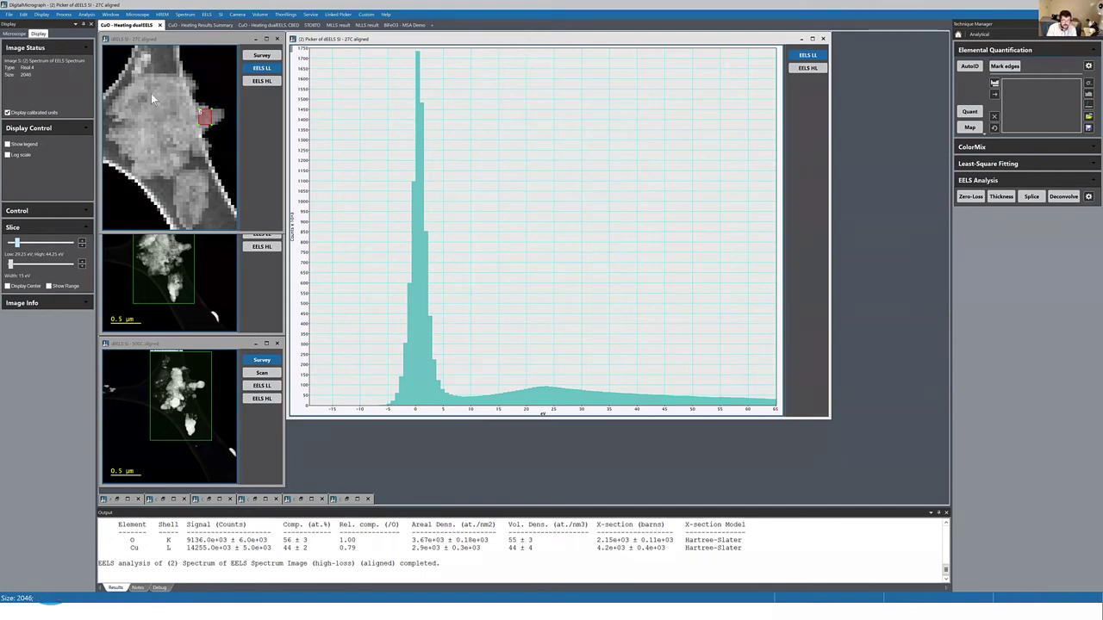
Step: Show the slice range on the 27C low-loss spectrum, narrow it to 7.5 eV, and place it over the zero-loss peak, -3 to 4.5 eV
left_click(582, 188)
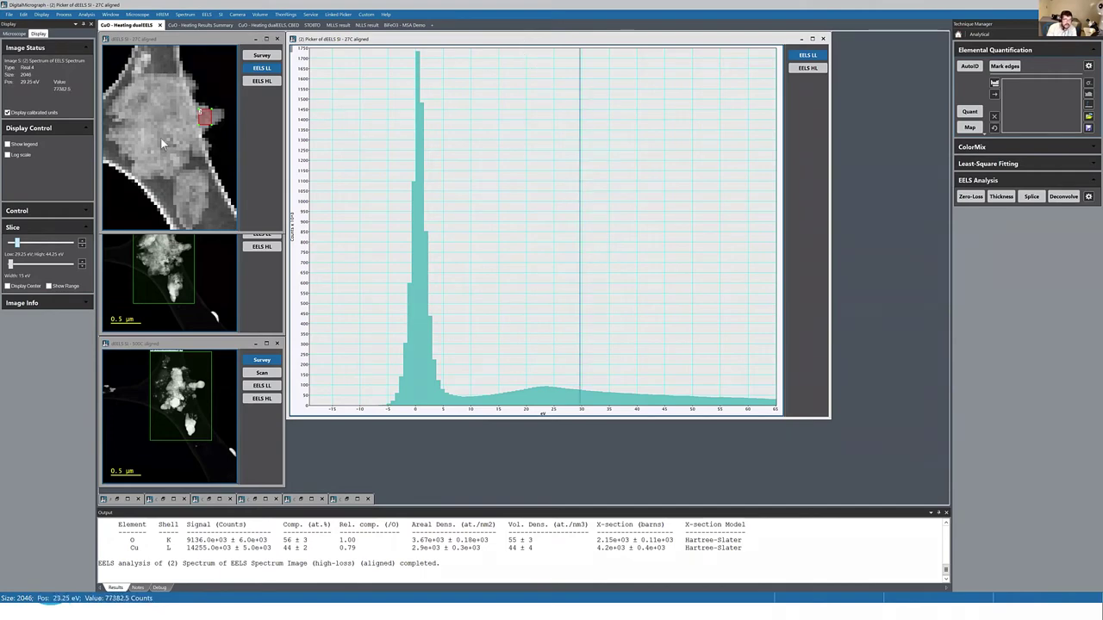
left_click(49, 286)
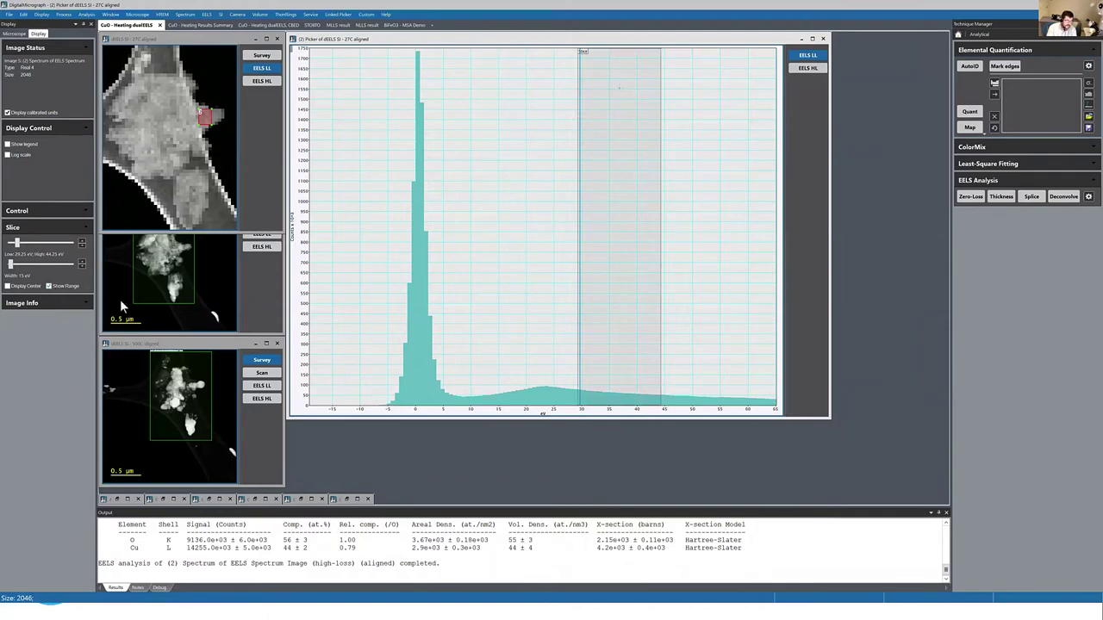
left_click_drag(611, 209, 424, 204)
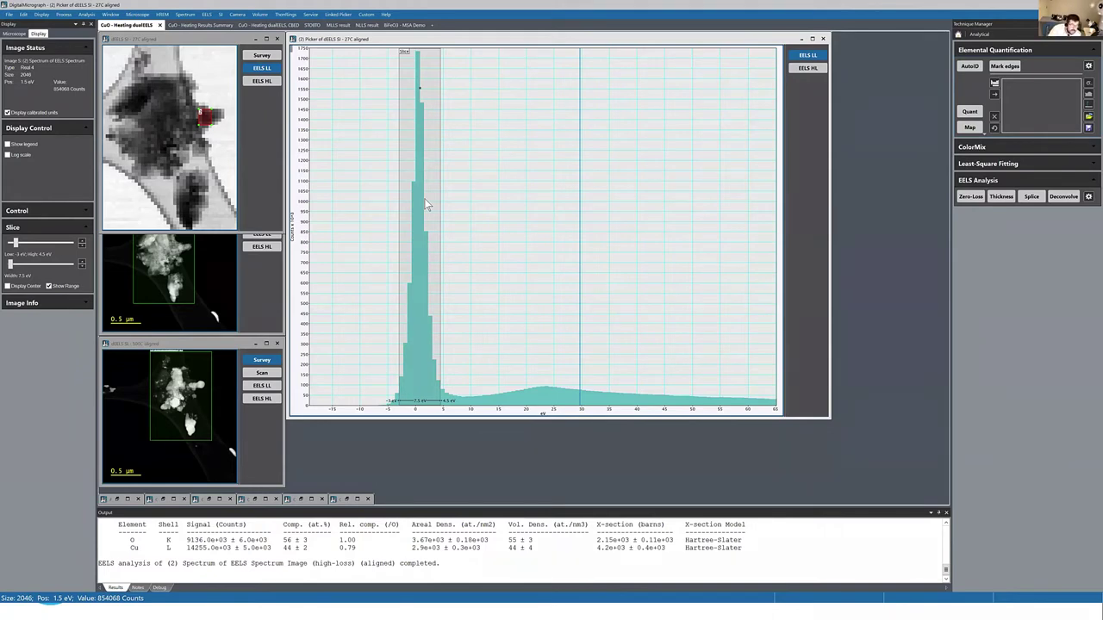
Step: Inspect the 27C low-loss image with the 7.5 eV slice at 18.75–26.25, 18–25.5 and 5.25–12.75 eV, ending at 33.75–41.25 eV
left_click_drag(424, 198, 545, 209)
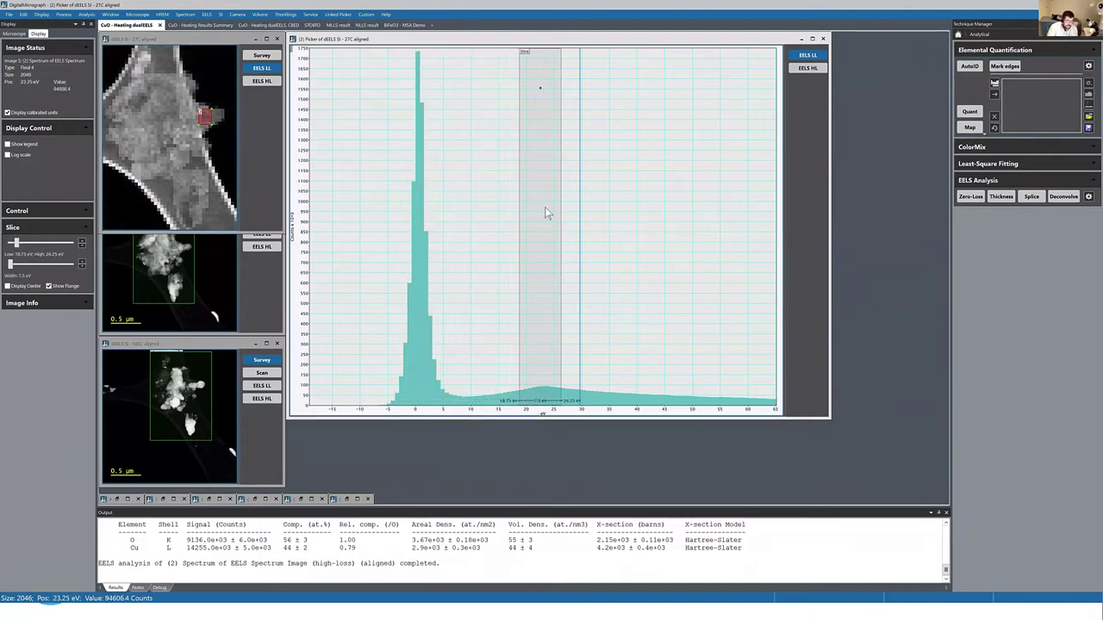
key("Left")
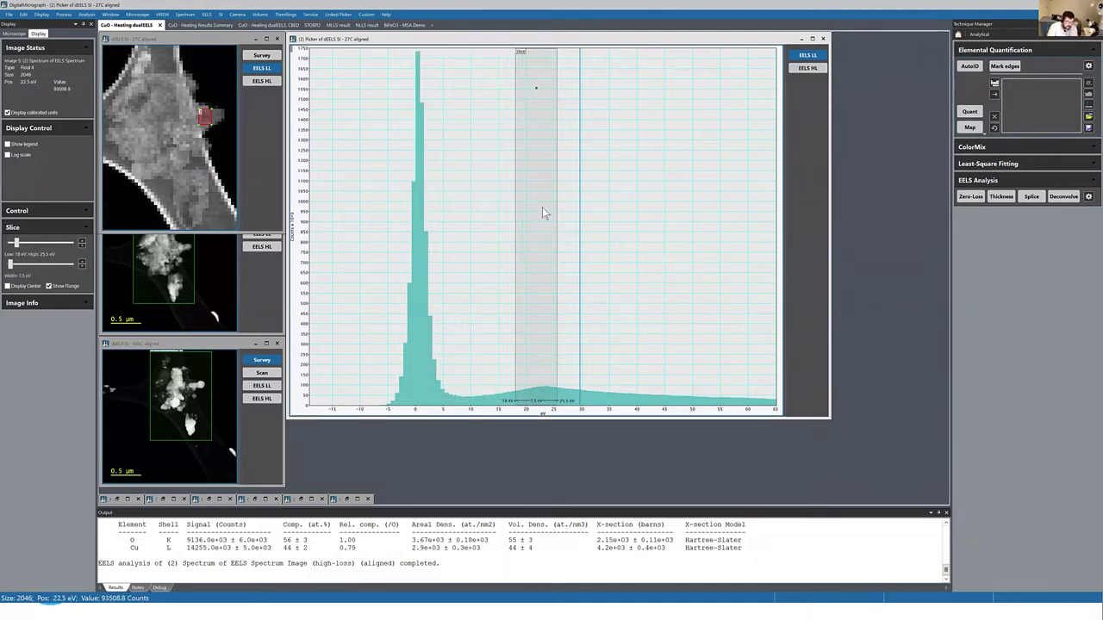
key("Right")
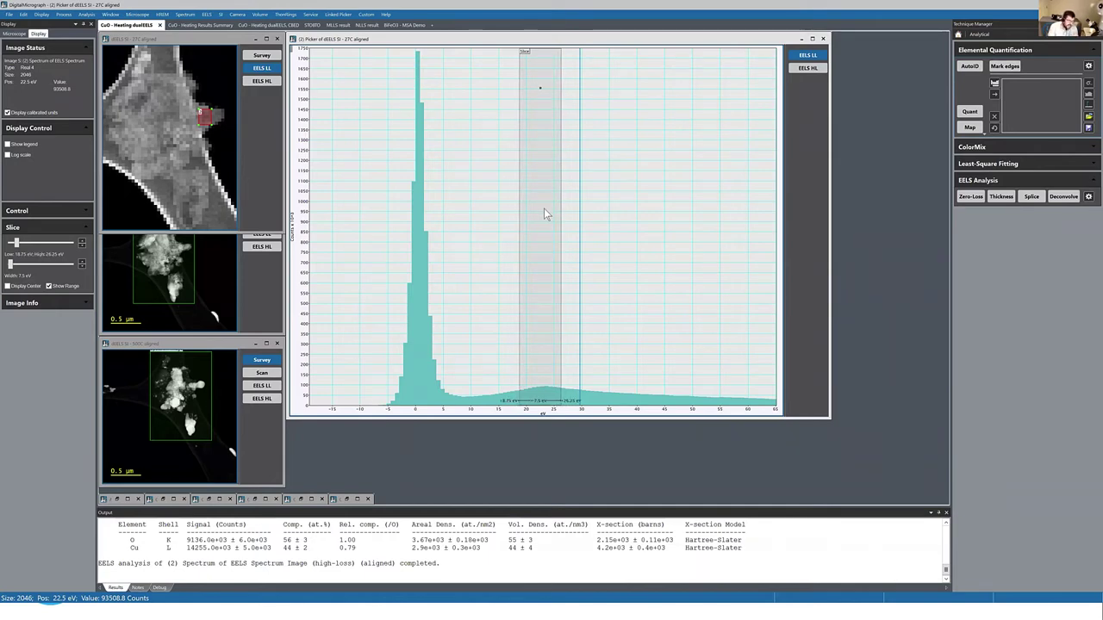
left_click_drag(538, 207, 479, 207)
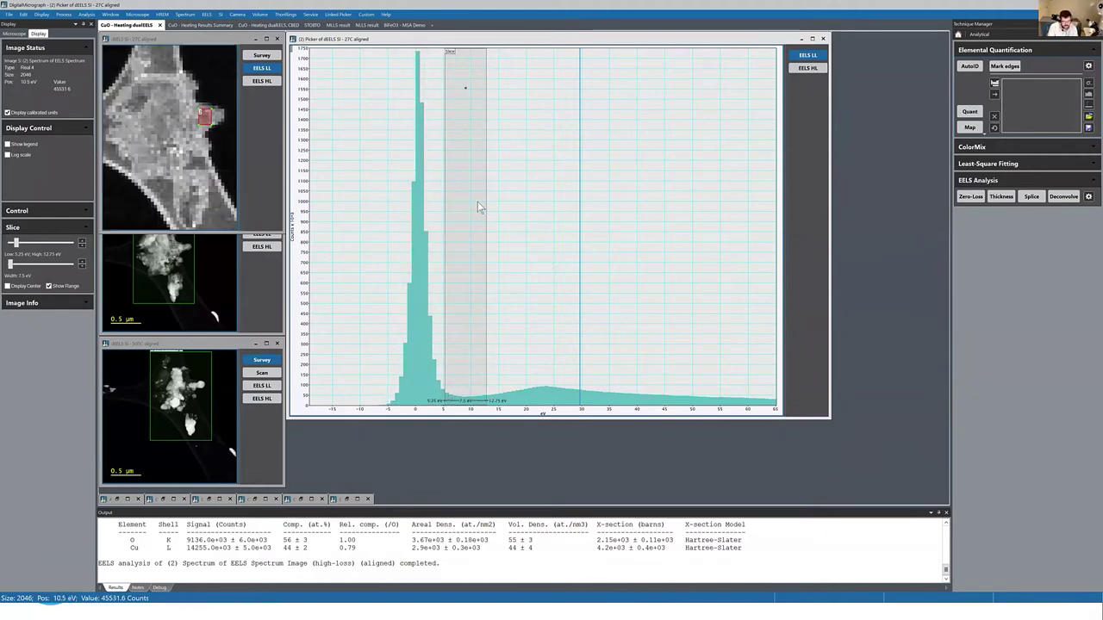
left_click_drag(474, 212, 640, 228)
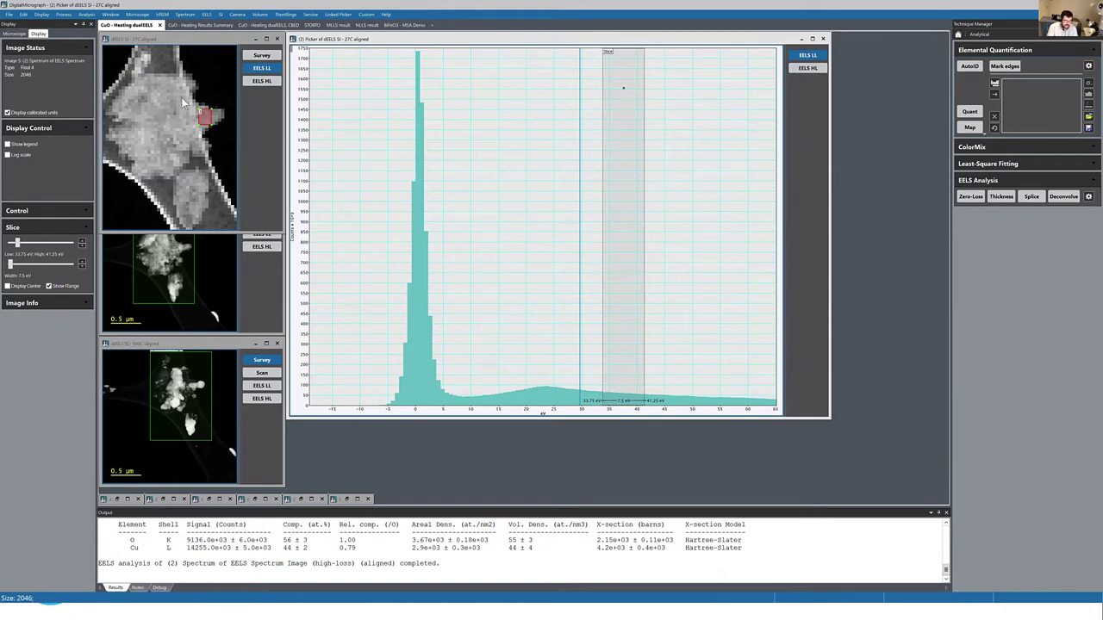
Step: Return the slice to -3 to 4.5 eV and move the 27C picker past the protrusion's base into the particle's interior
mouse_move(204, 115)
left_mouse_down()
mouse_move(181, 89)
mouse_move(204, 120)
left_mouse_up()
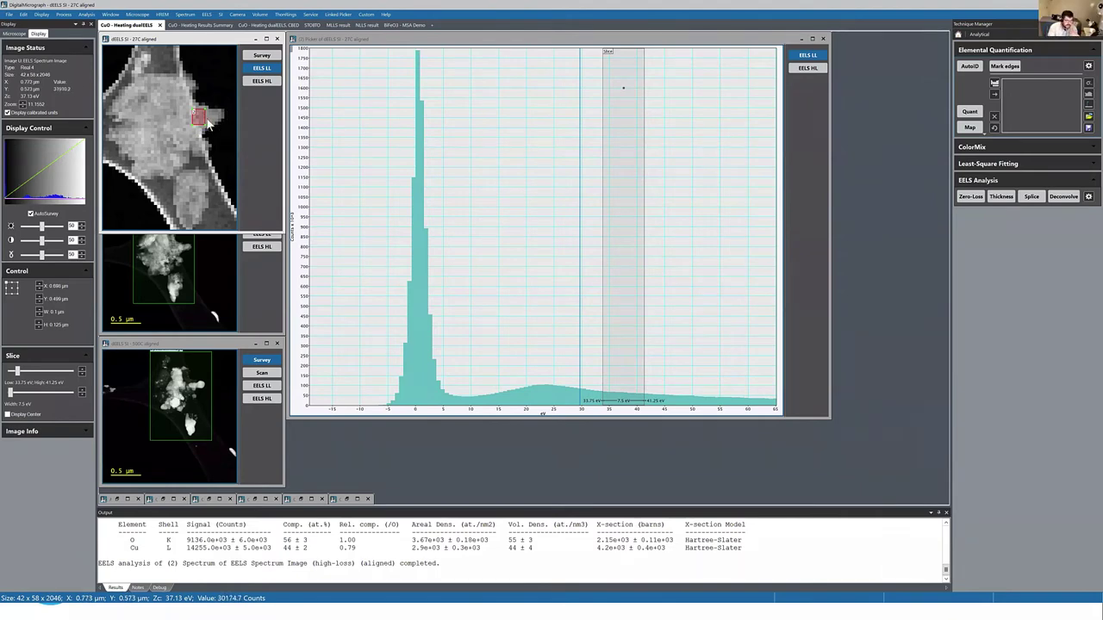
left_click(485, 165)
left_click(422, 160)
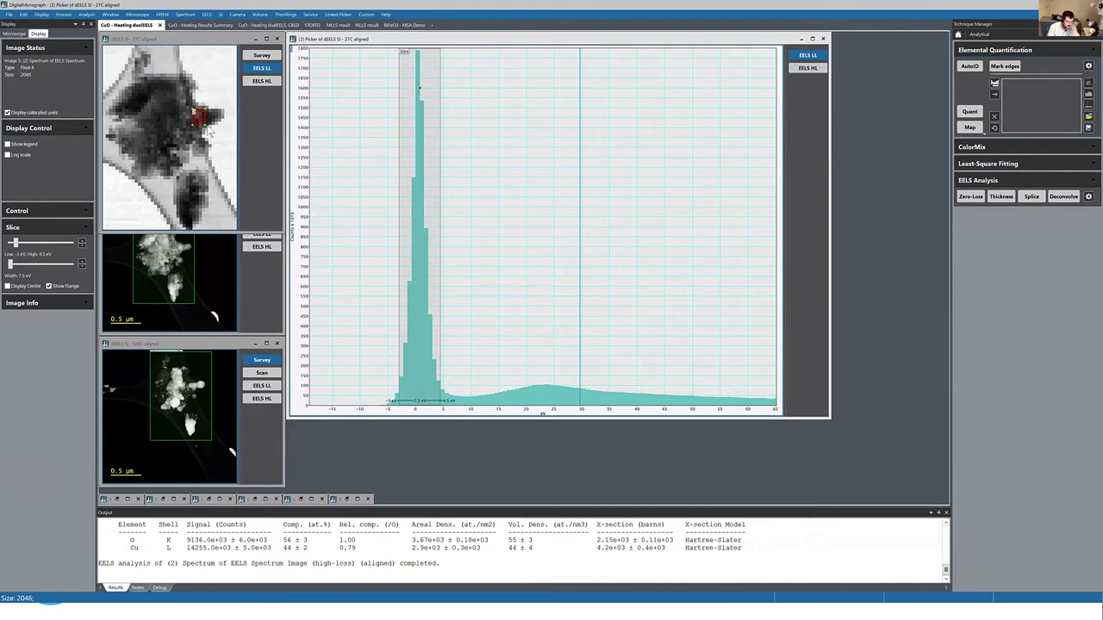
left_click_drag(207, 119, 177, 103)
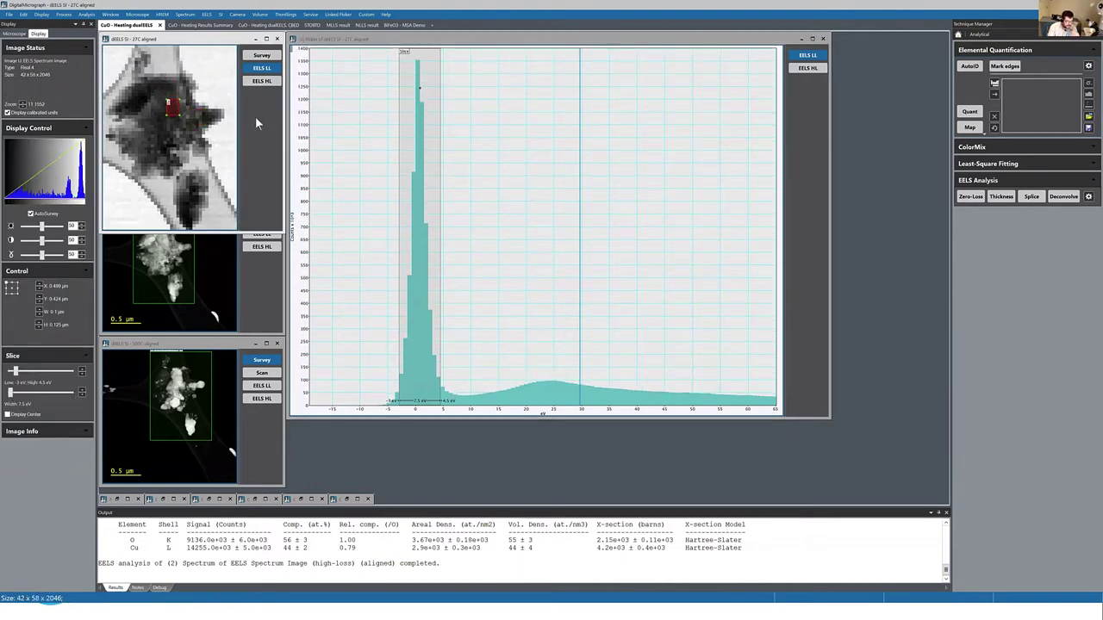
Step: Shrink the 27C image window, switch it to the high-loss spectrum image, and move the picker back to the protrusion
left_click_drag(281, 229, 243, 174)
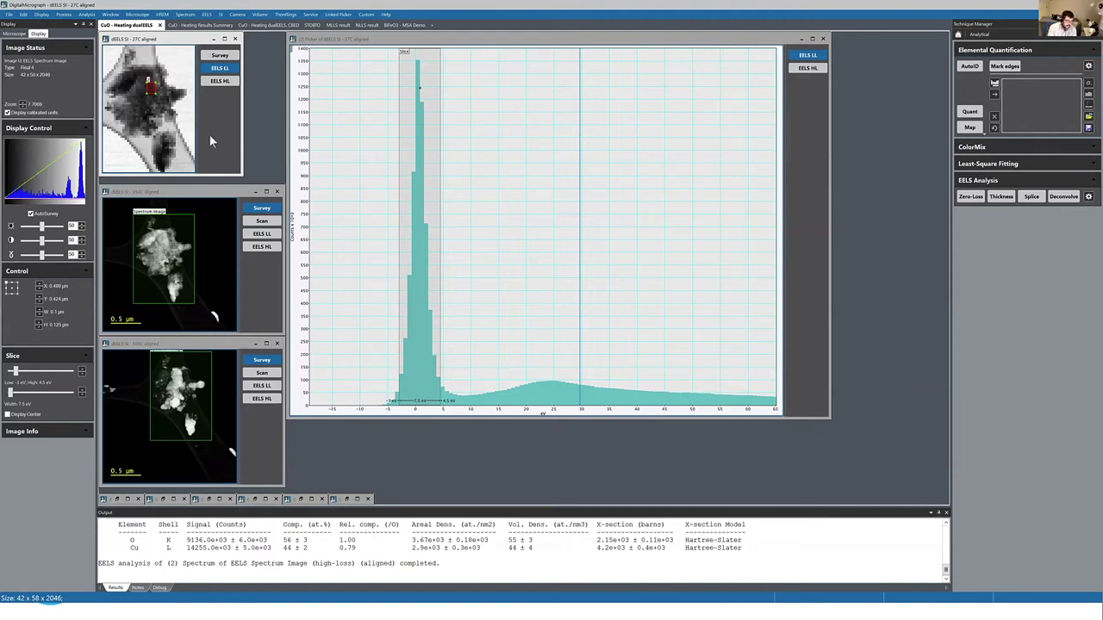
left_click(219, 80)
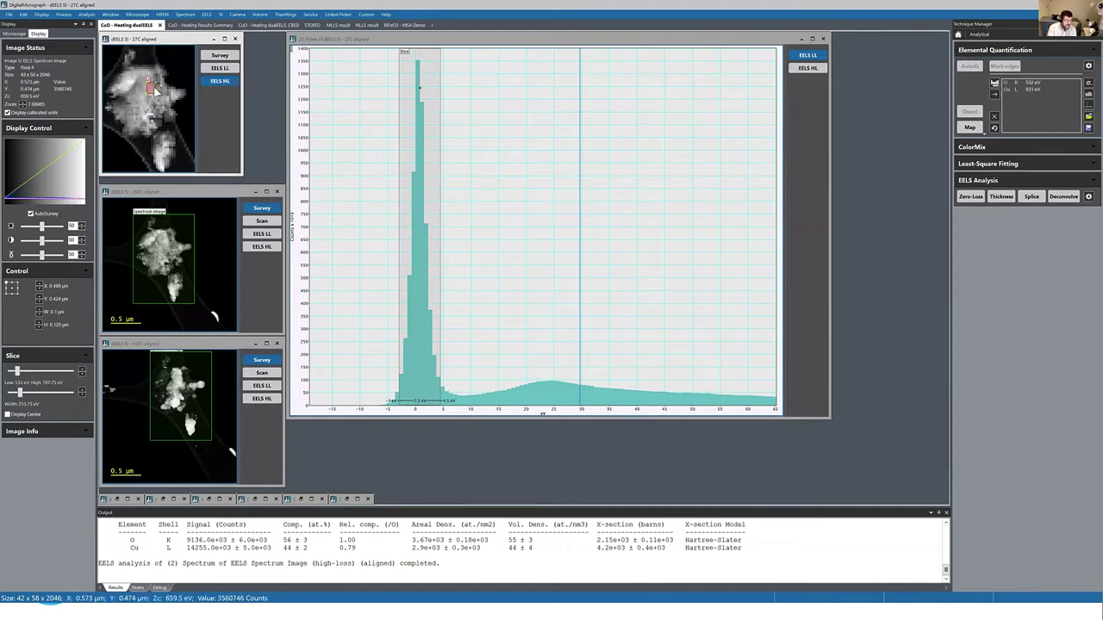
left_click_drag(155, 93, 179, 100)
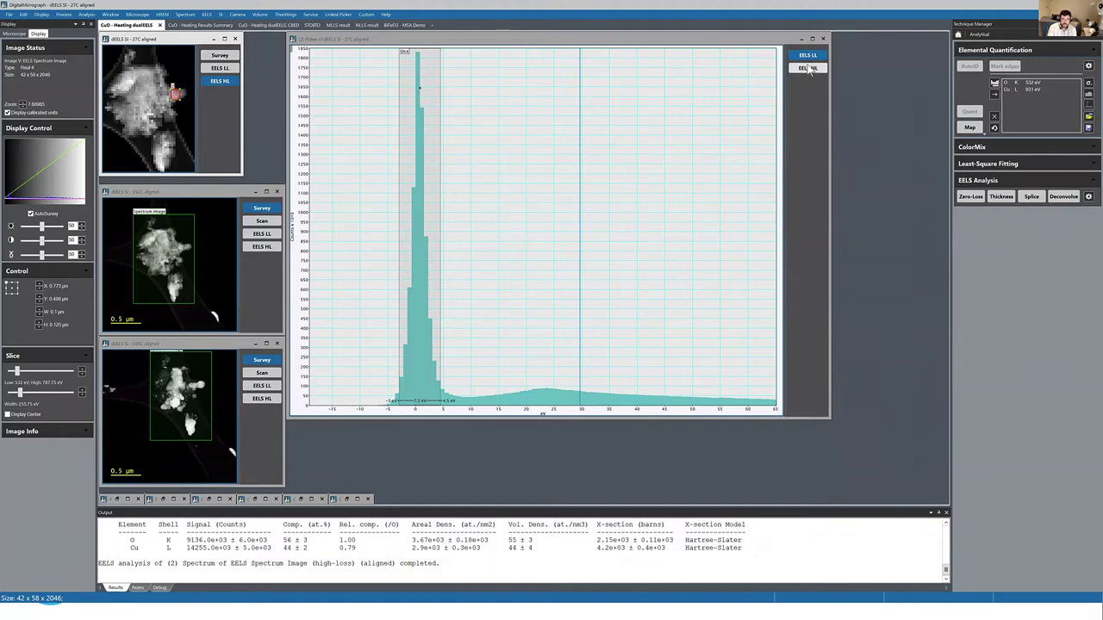
Step: Display the 27C high-loss picker spectrum, set the Cu L background window to 714.25–918.25 eV, and rescale the counts axis around the edge
left_click(807, 68)
left_click(809, 54)
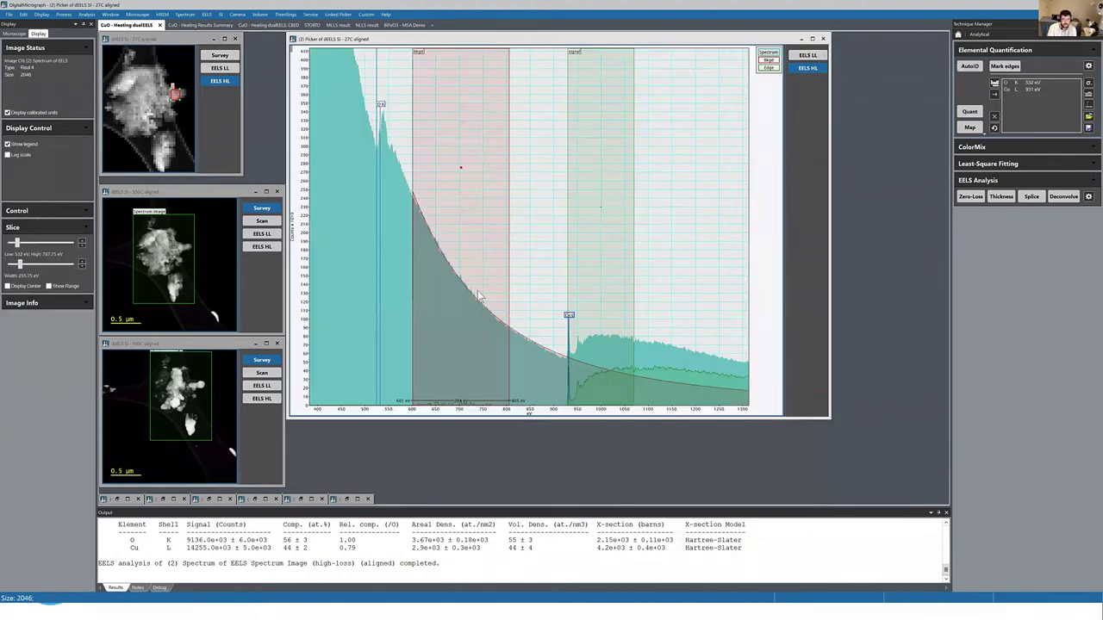
left_click_drag(512, 319, 542, 319)
left_click_drag(306, 332, 305, 259)
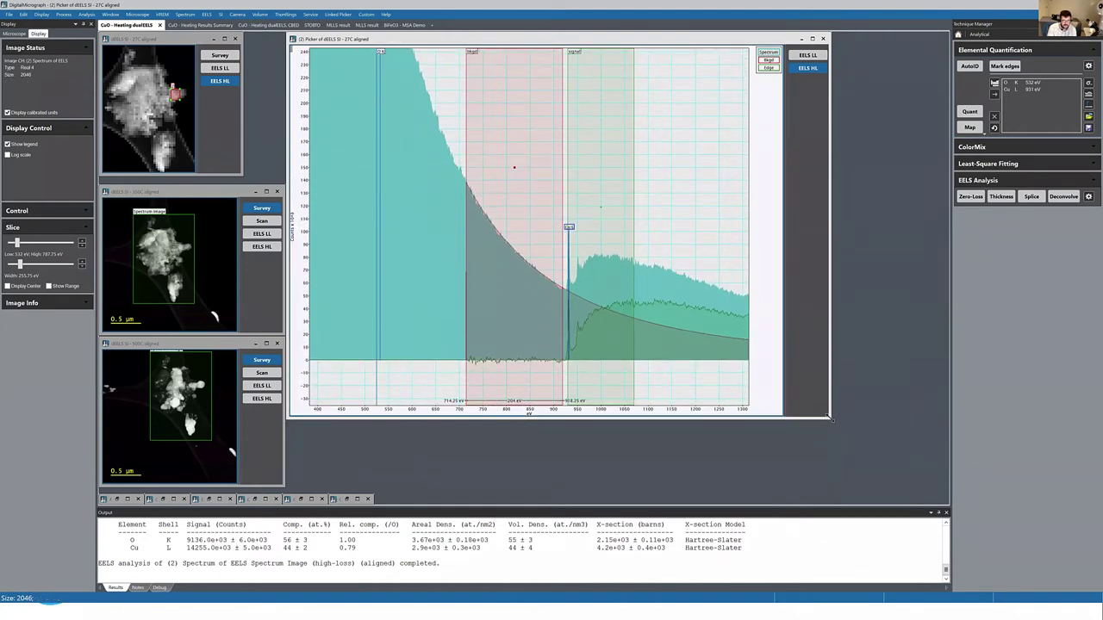
Step: Shrink the 27C spectrum window and show the 350C high-loss spectrum image in a matching small window directly below the 27C image
left_click_drag(829, 418, 797, 235)
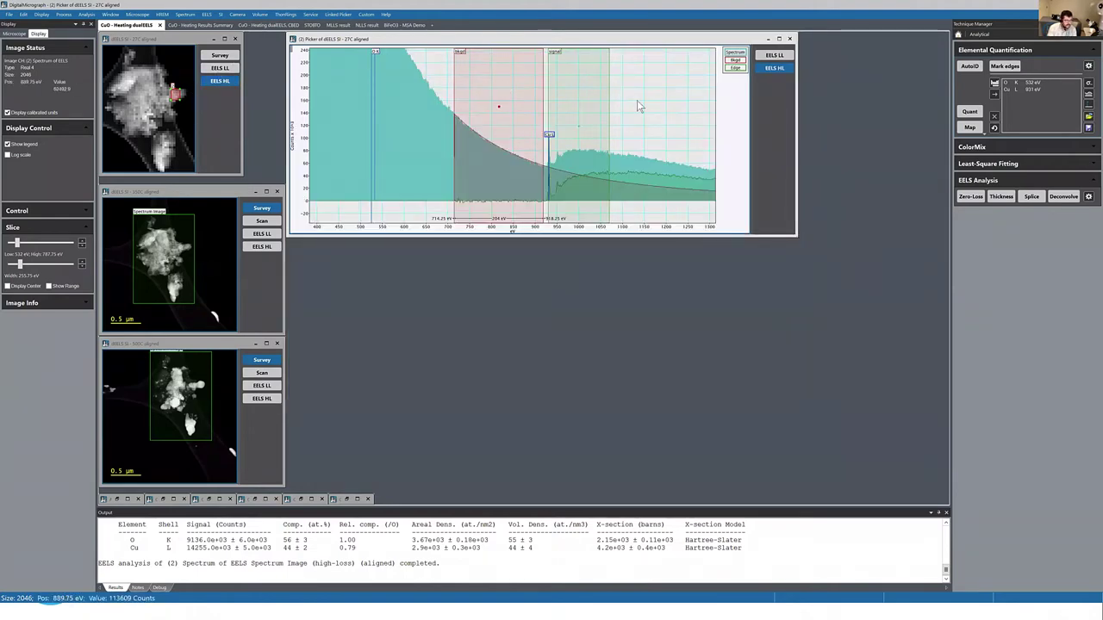
left_click_drag(794, 233, 754, 174)
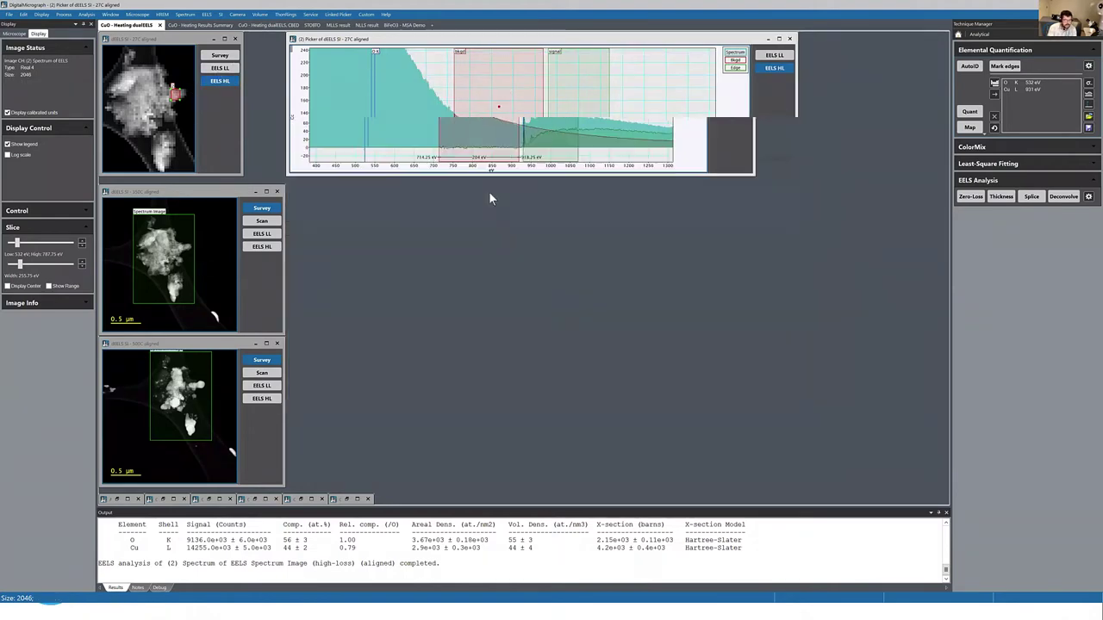
left_click(157, 191)
left_click_drag(157, 191, 217, 184)
left_click(262, 239)
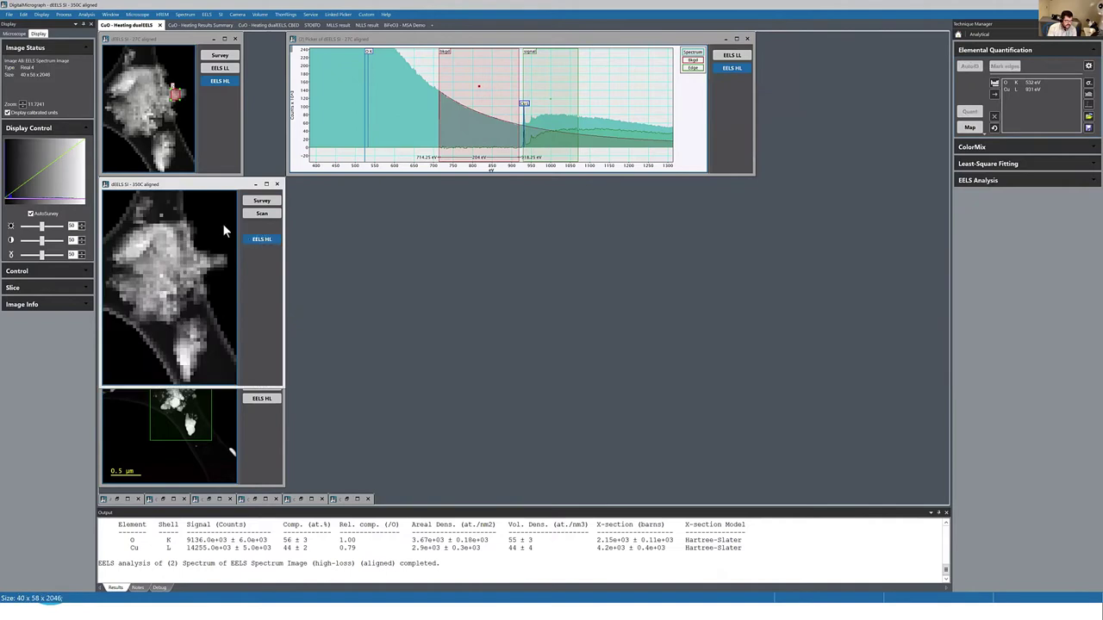
left_click_drag(281, 386, 239, 398)
Step: Switch the 500C dataset to its high-loss spectrum image and fit its window beneath the 350C image at the same size
left_click(260, 399)
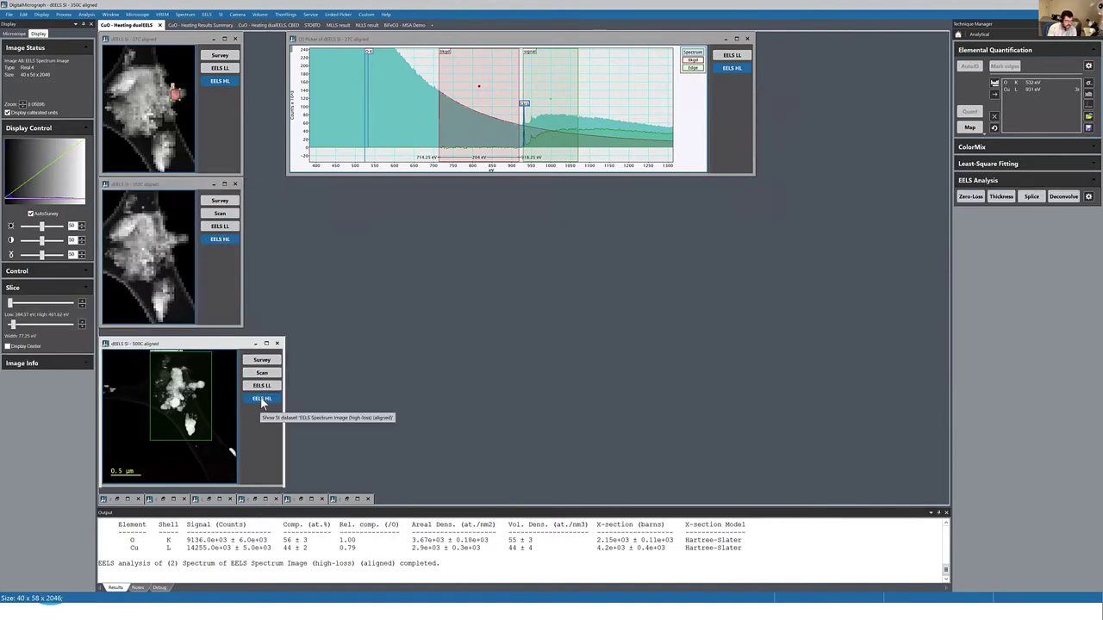
left_click_drag(235, 344, 359, 242)
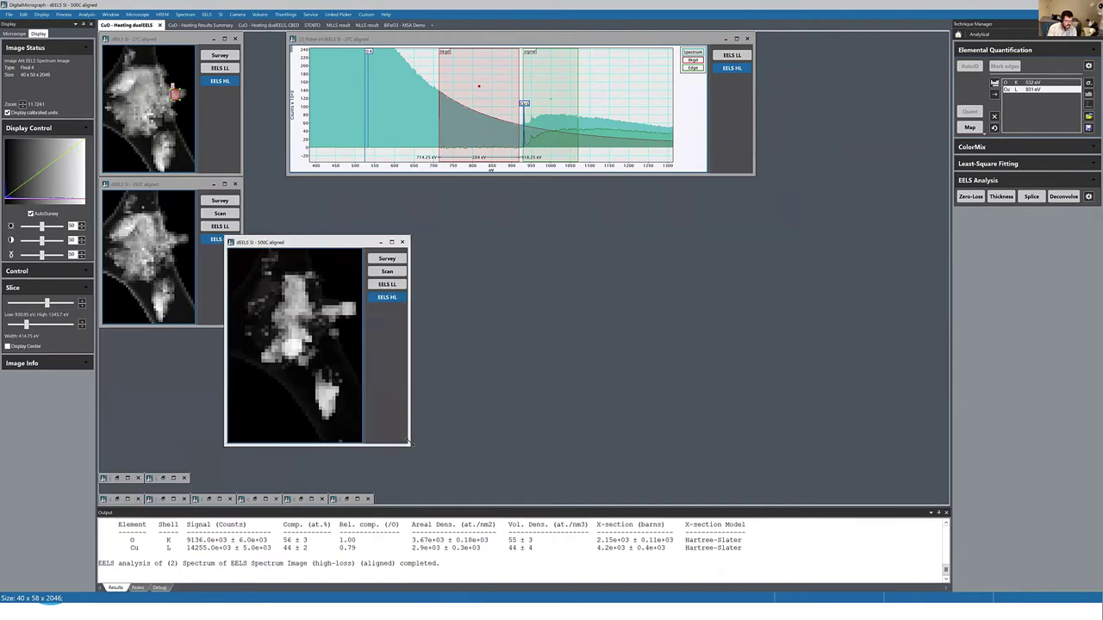
left_click_drag(403, 435, 141, 337)
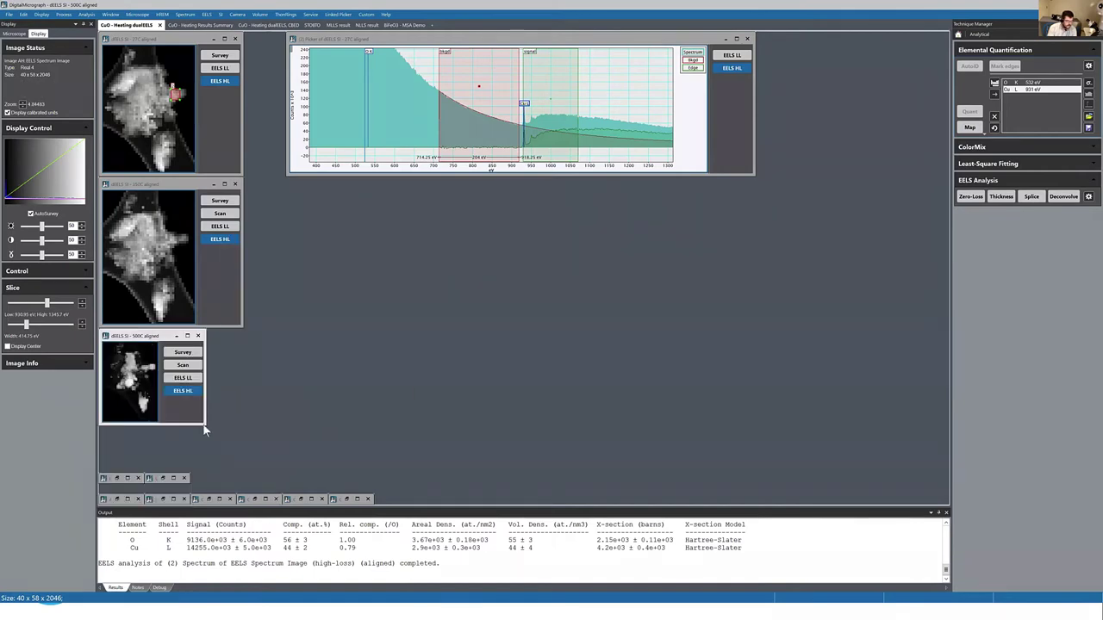
left_click_drag(204, 430, 243, 478)
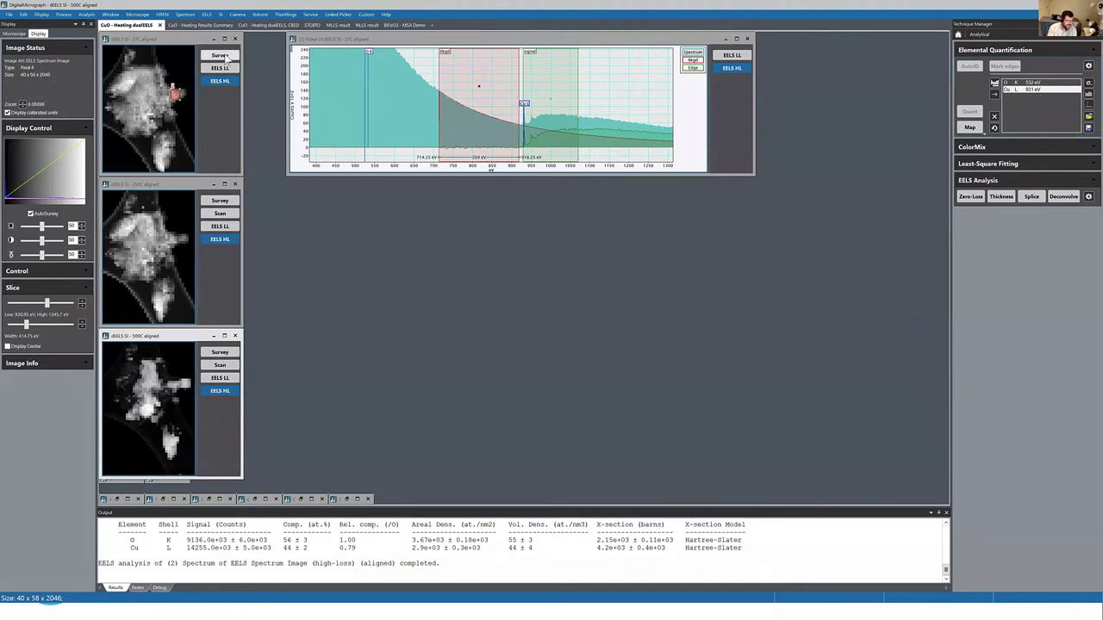
Step: Place spectrum pickers on the protrusion in the 350C and 500C high-loss images, sizing the 350C picker to 0.177 by 0.177 µm
left_click(177, 191)
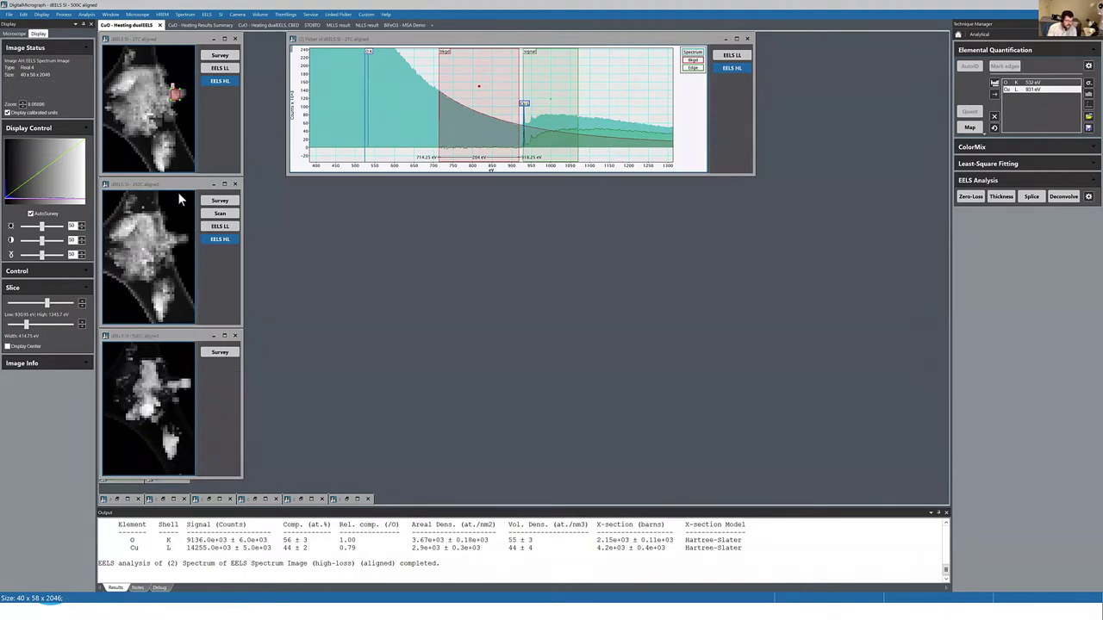
right_click(157, 264)
left_click(169, 245)
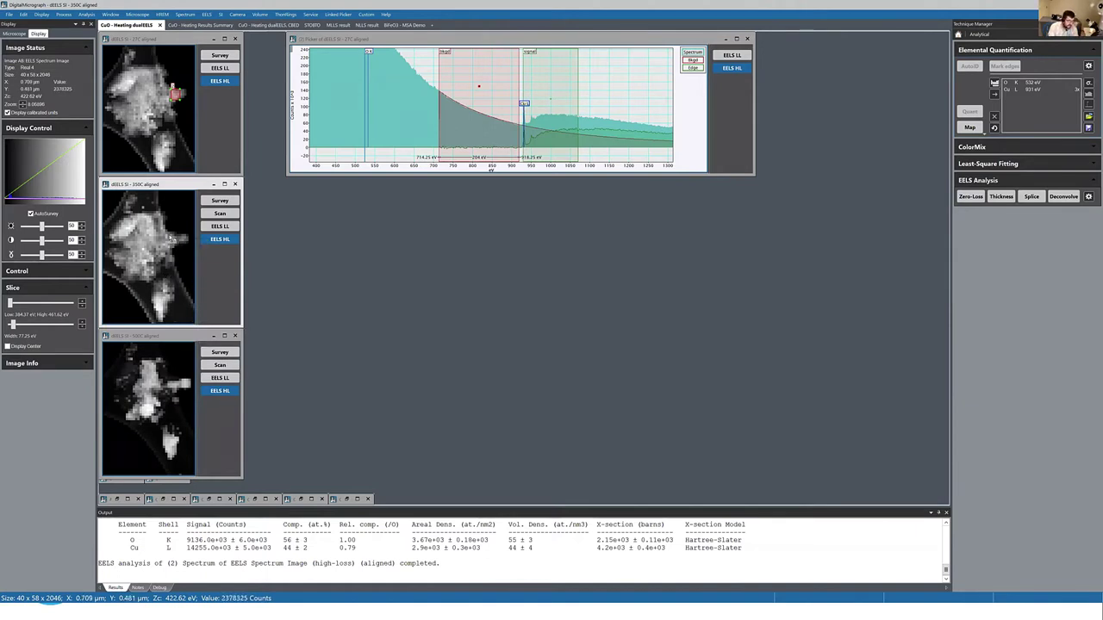
left_click(171, 236)
left_click(183, 253)
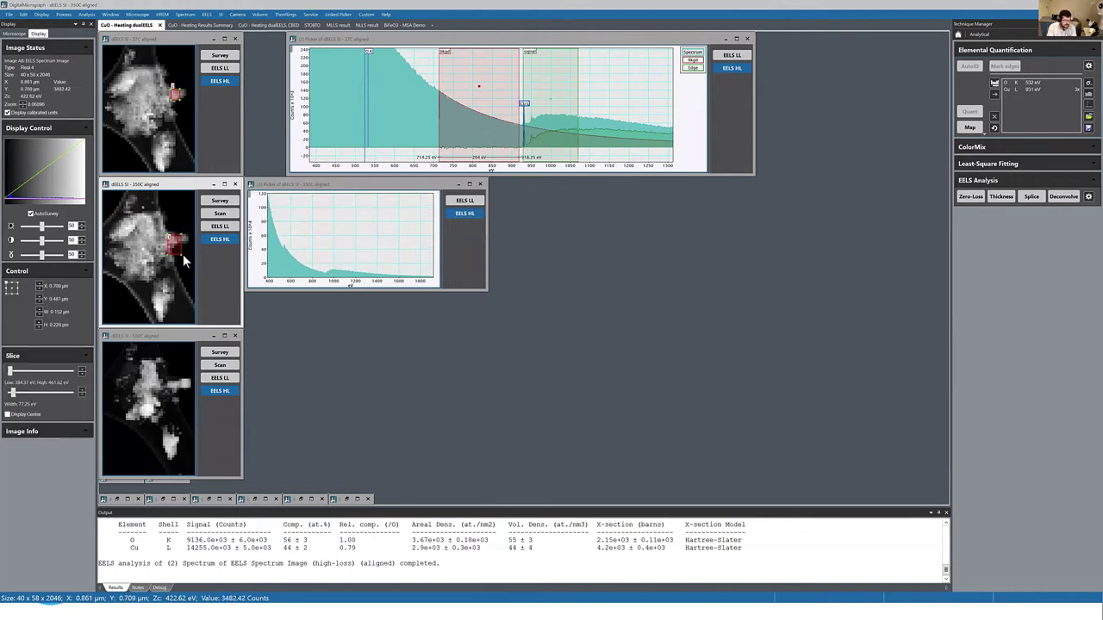
left_click_drag(184, 250, 181, 244)
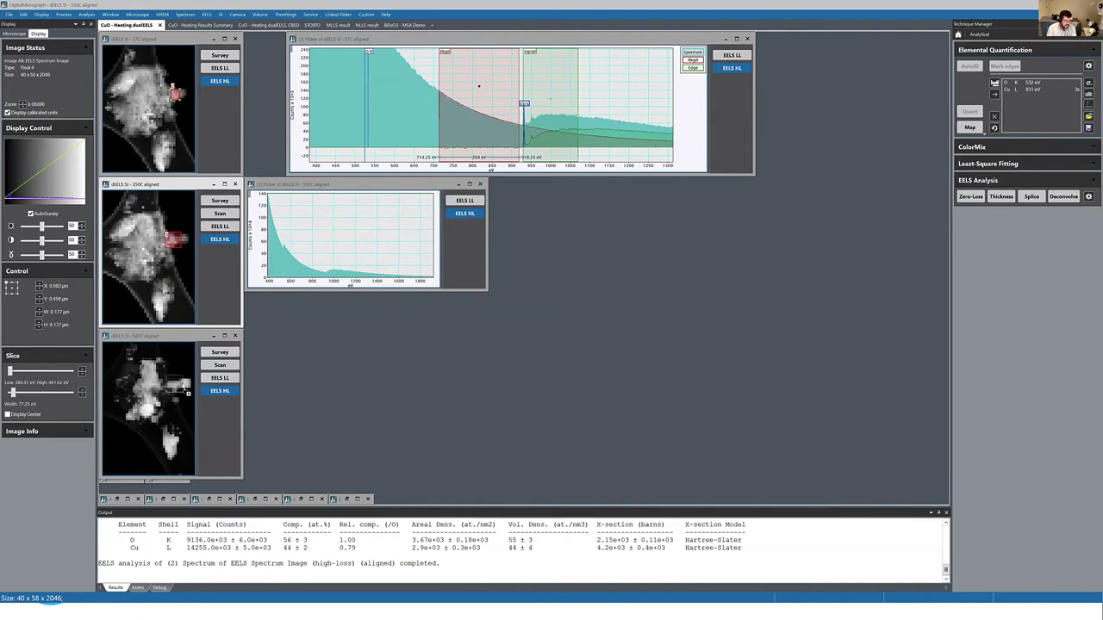
left_click(188, 392)
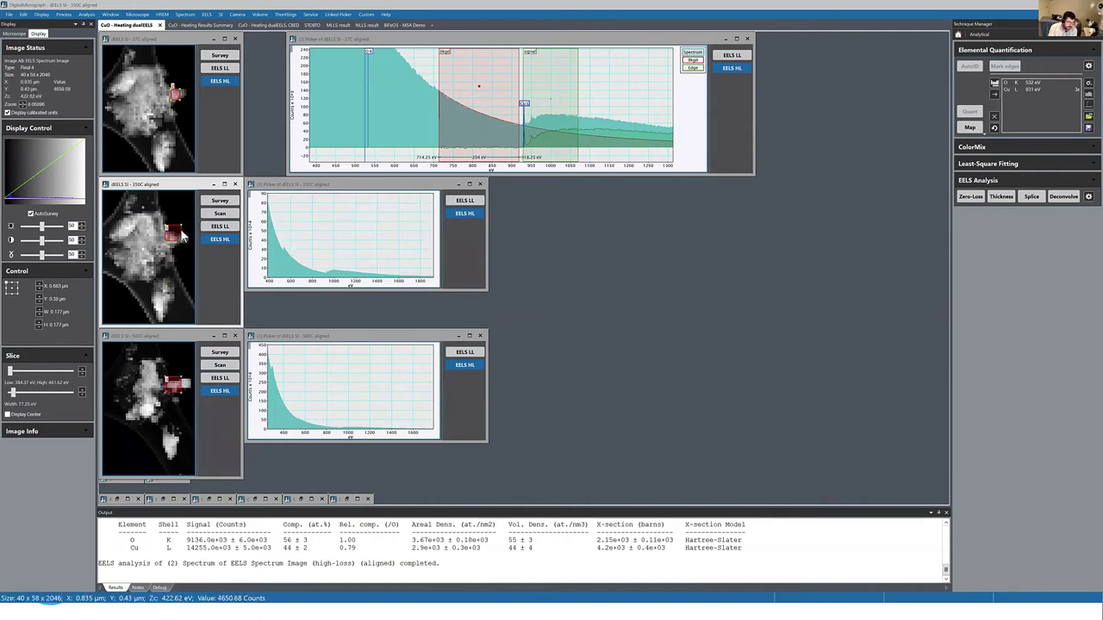
Step: Move the 350C and 500C pickers together into the particle's centre and enlarge both picker spectrum windows to equal size
mouse_move(180, 244)
left_mouse_down()
mouse_move(172, 239)
mouse_move(187, 251)
mouse_move(170, 238)
mouse_move(176, 211)
mouse_move(175, 244)
mouse_move(167, 239)
left_mouse_up()
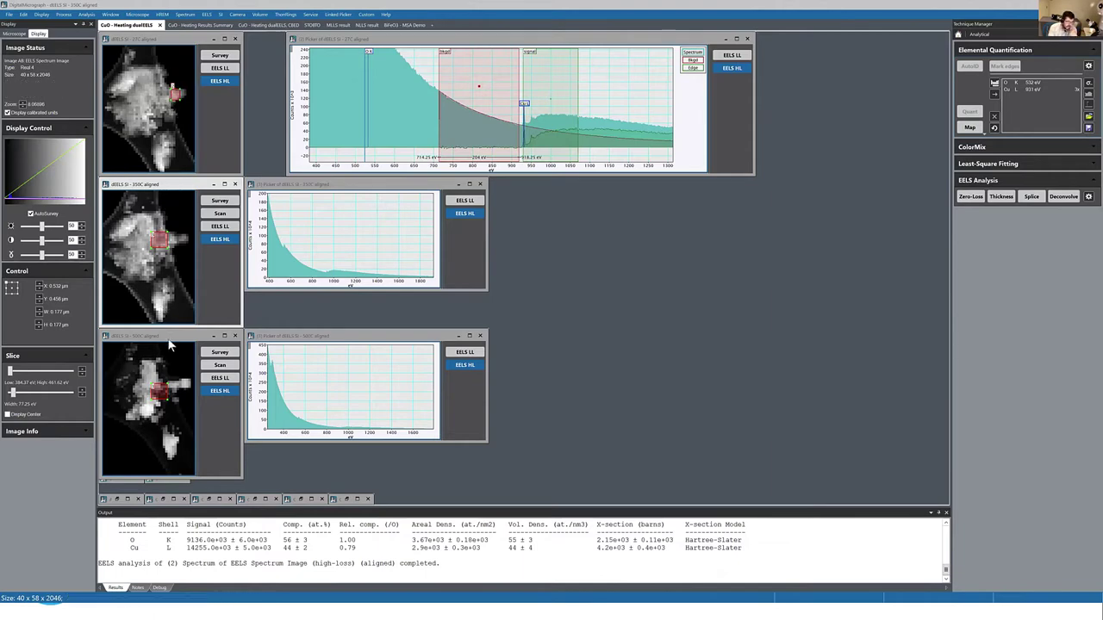
left_click_drag(169, 247, 156, 247)
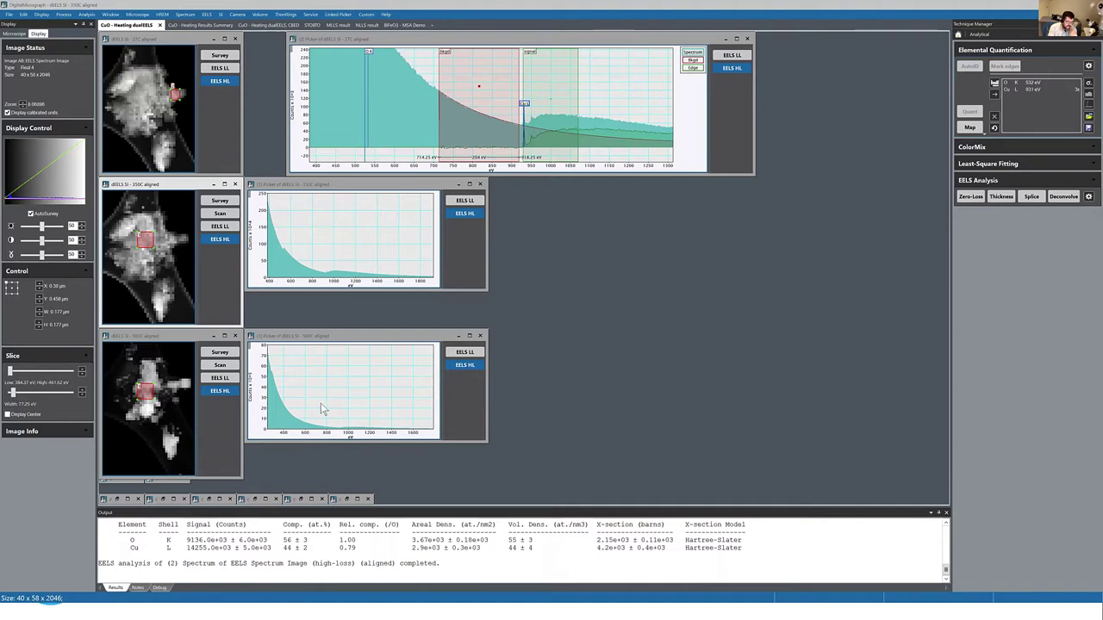
left_click(487, 442)
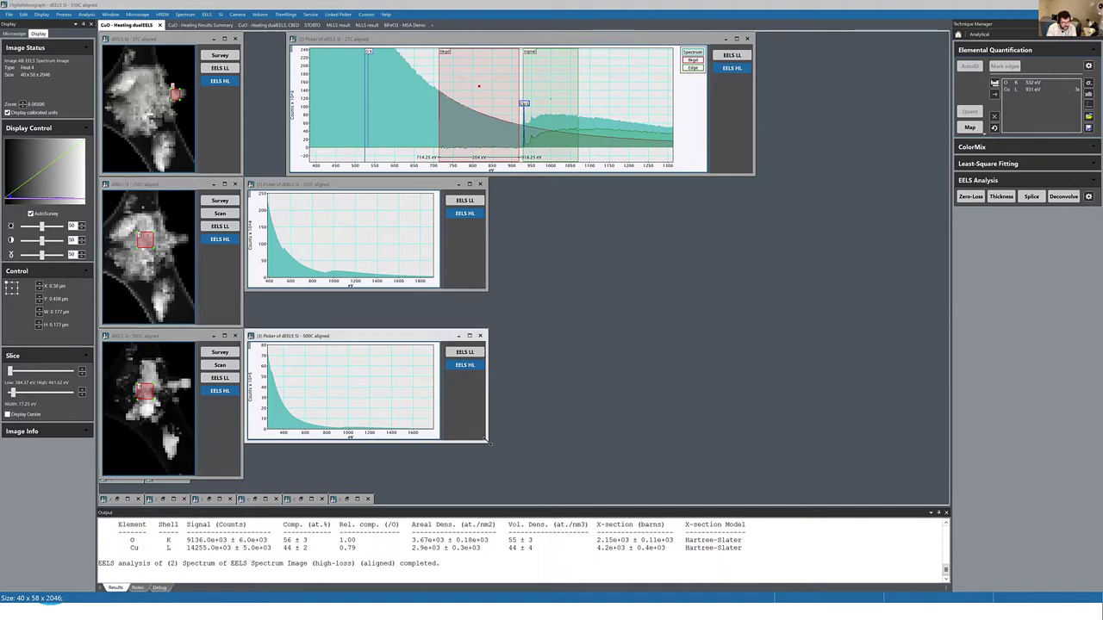
left_click_drag(487, 442, 512, 474)
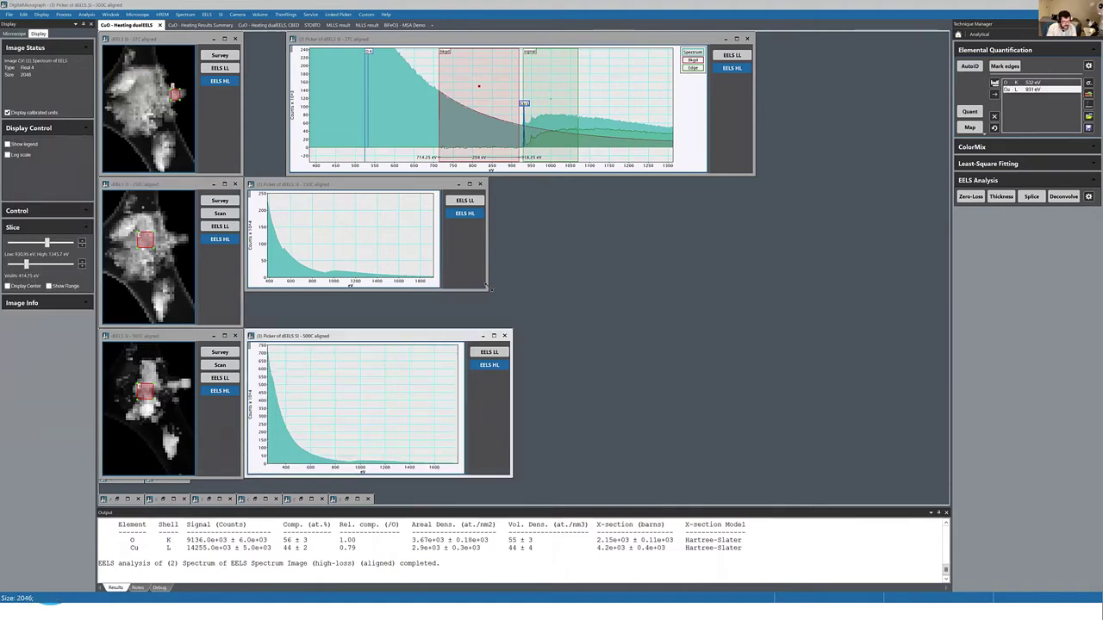
left_click(488, 288)
left_click_drag(495, 299, 513, 329)
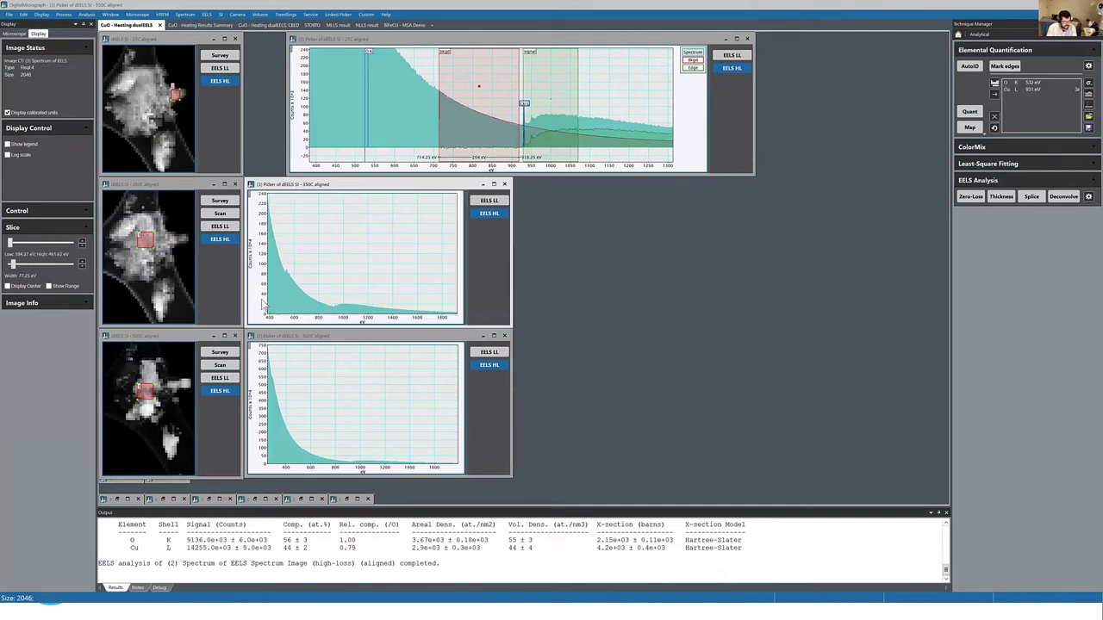
Step: Zoom the 350C high-loss spectrum on the Cu L edge and add a background window of about 709 to 921 eV before it
left_click_drag(335, 312, 357, 313)
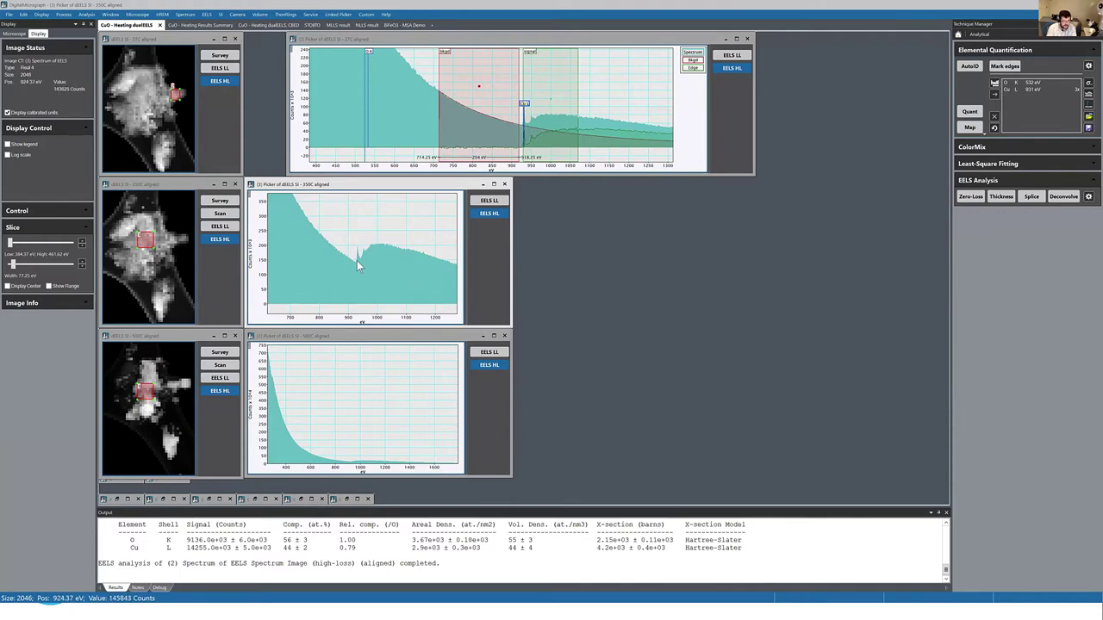
left_click_drag(353, 261, 294, 249)
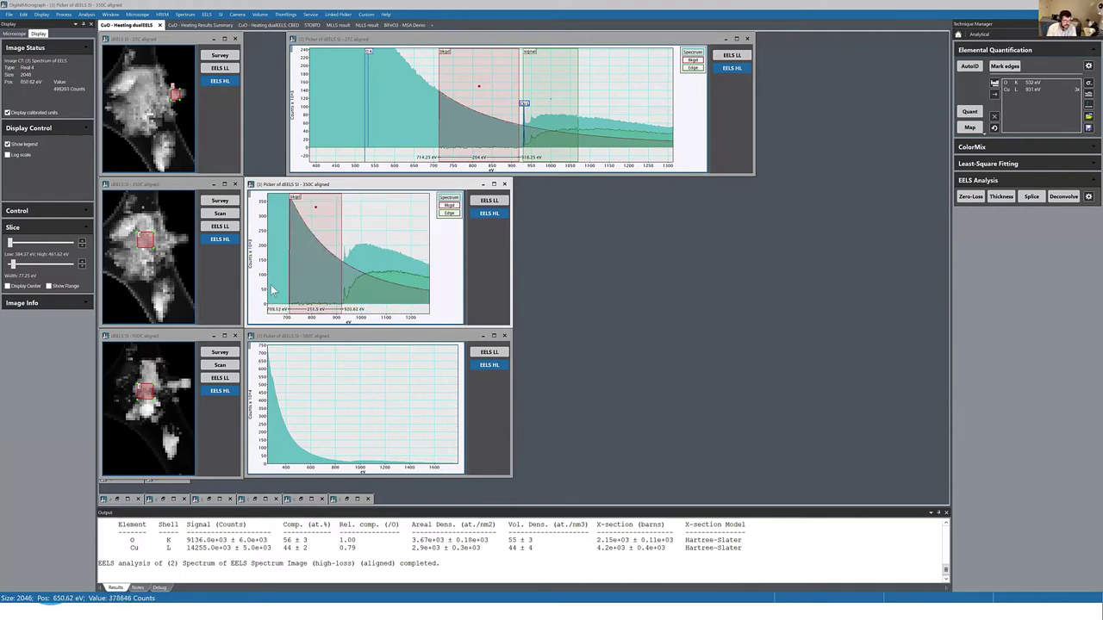
Step: Hide all slices except the edge signal in the 350C spectrum and move the linked pickers slightly lower in the particle
left_click(451, 214)
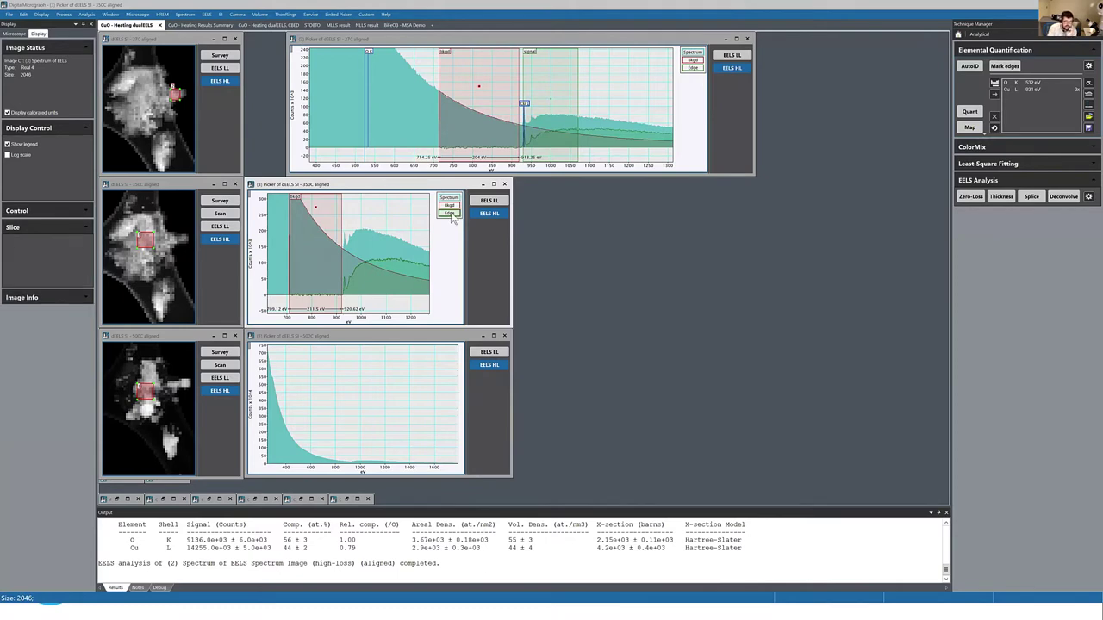
right_click(453, 215)
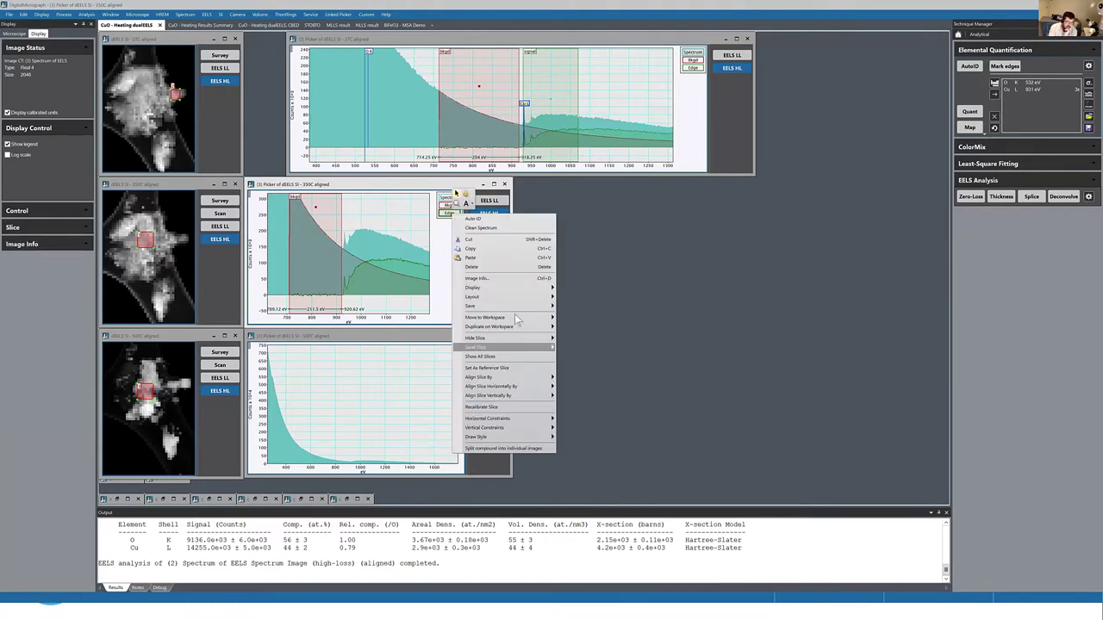
mouse_move(545, 344)
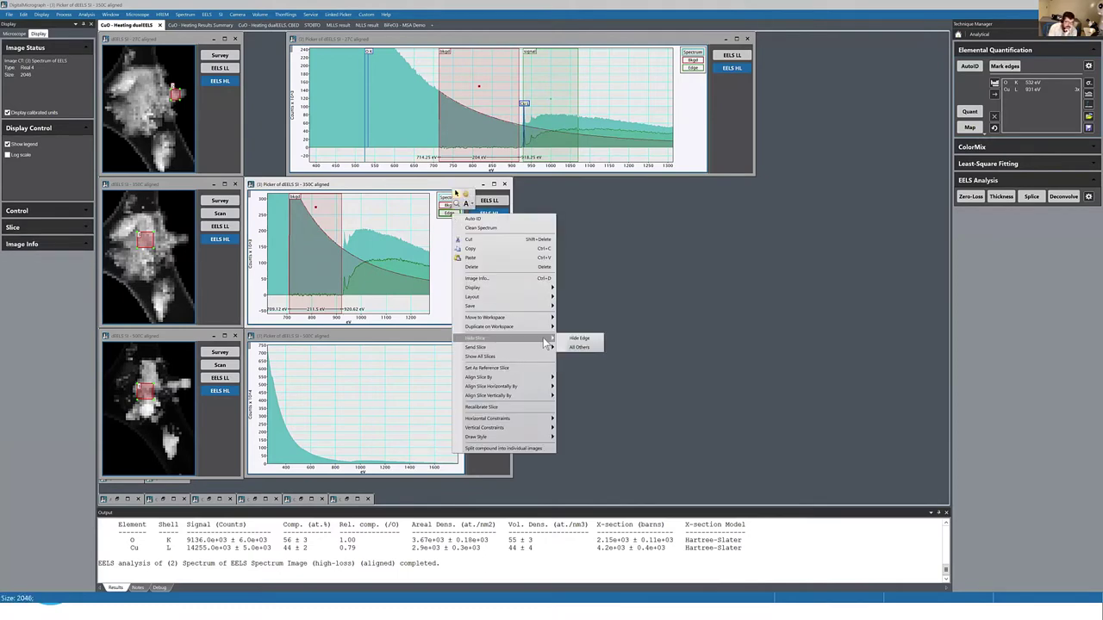
left_click(582, 348)
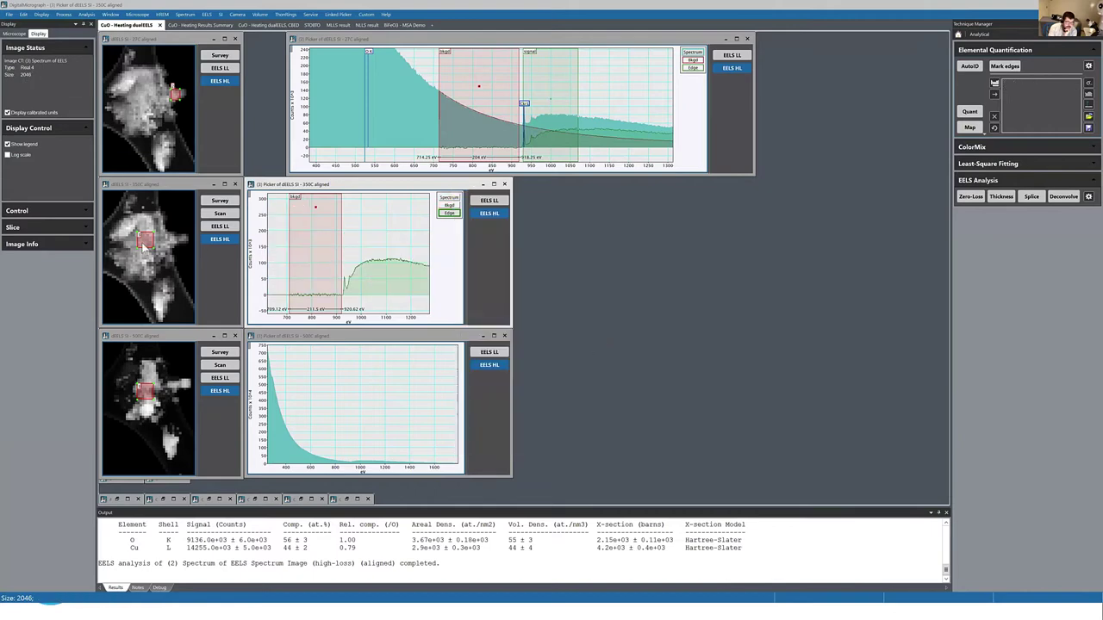
mouse_move(151, 242)
left_mouse_down()
mouse_move(151, 228)
mouse_move(176, 243)
mouse_move(154, 239)
mouse_move(160, 251)
left_mouse_up()
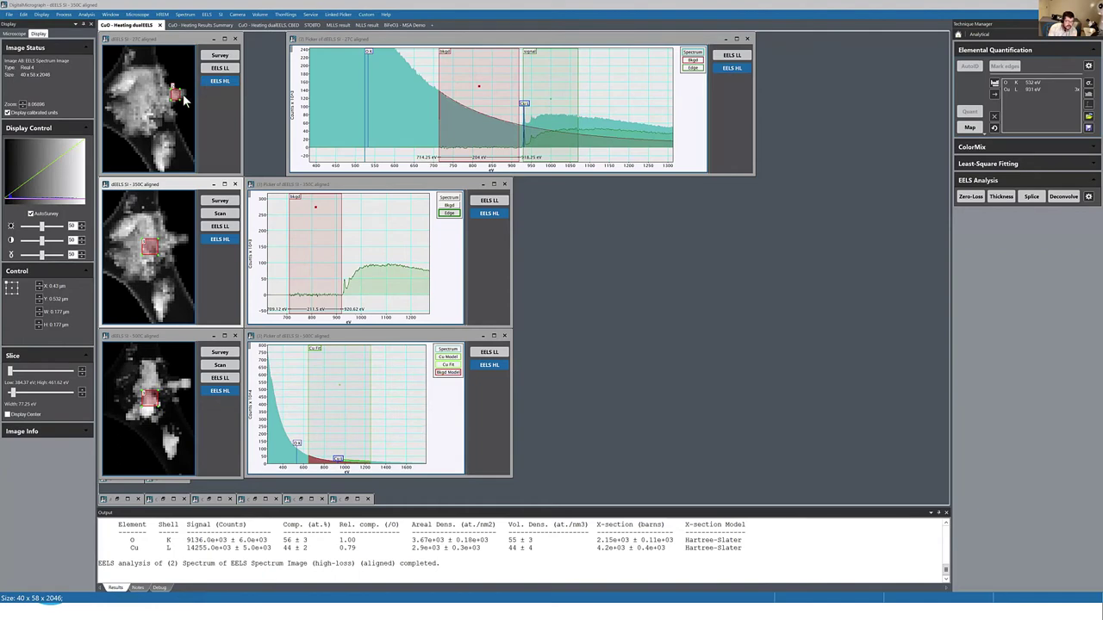
Step: Show only the edge slice in the 27C spectrum and zoom the 27C and 350C plots on the Cu L edge
left_click(698, 72)
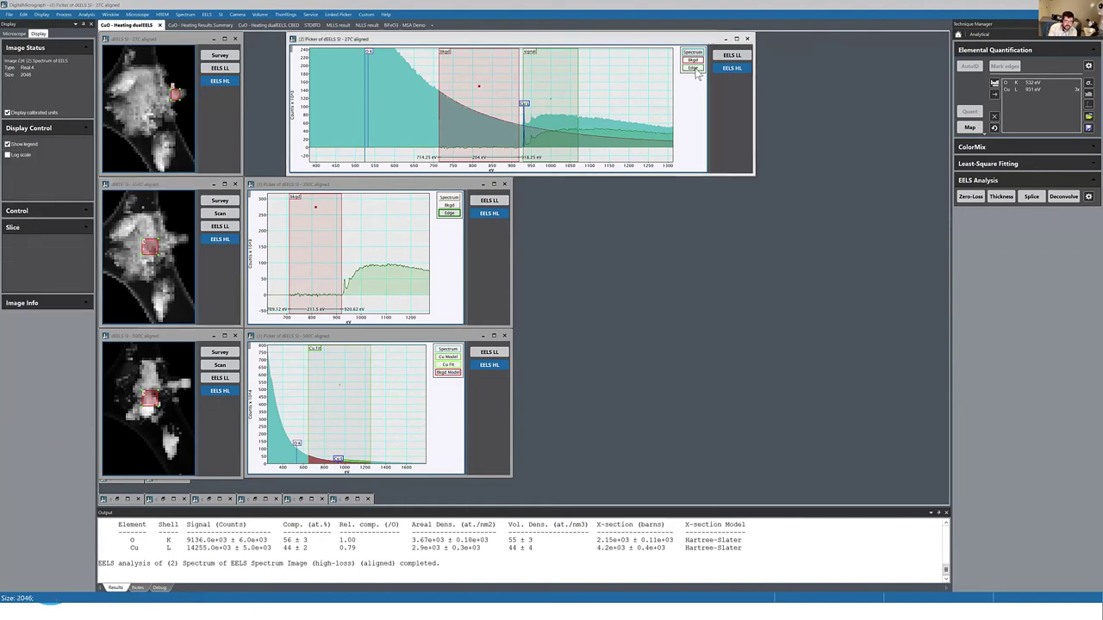
right_click(694, 69)
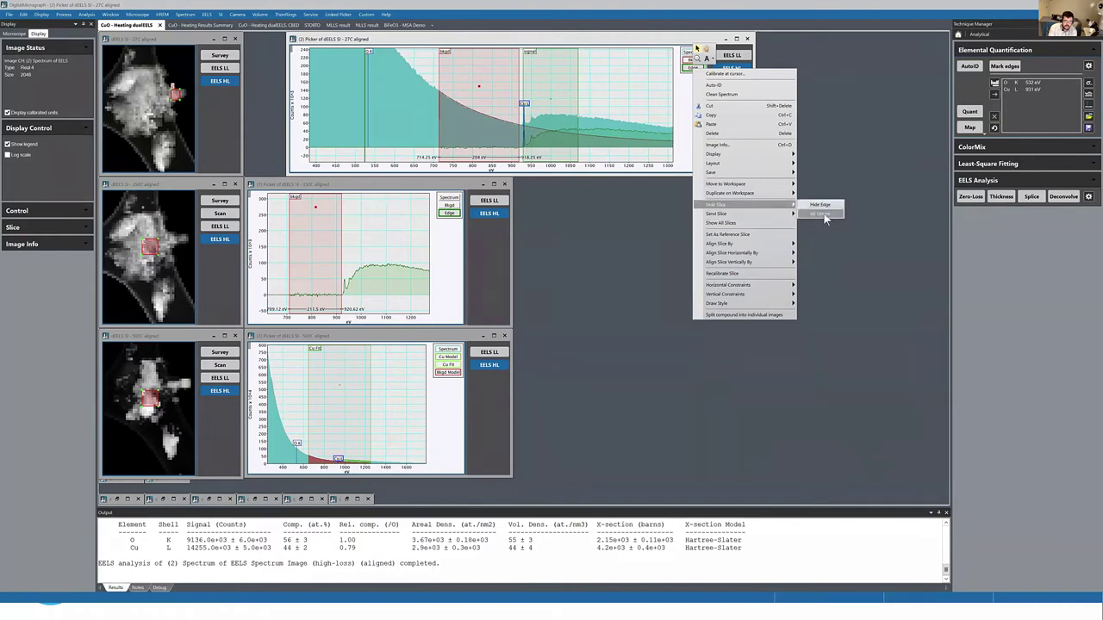
left_click(752, 204)
left_click_drag(532, 173, 367, 173)
left_click_drag(307, 137, 307, 112)
left_click_drag(362, 169, 400, 174)
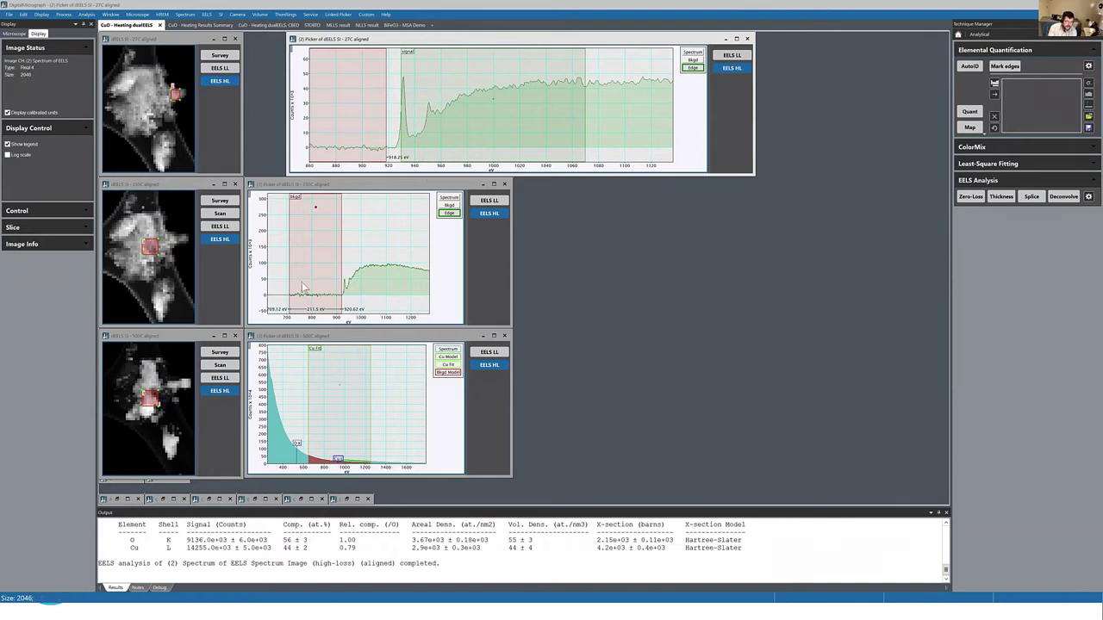
left_click_drag(266, 293, 270, 262)
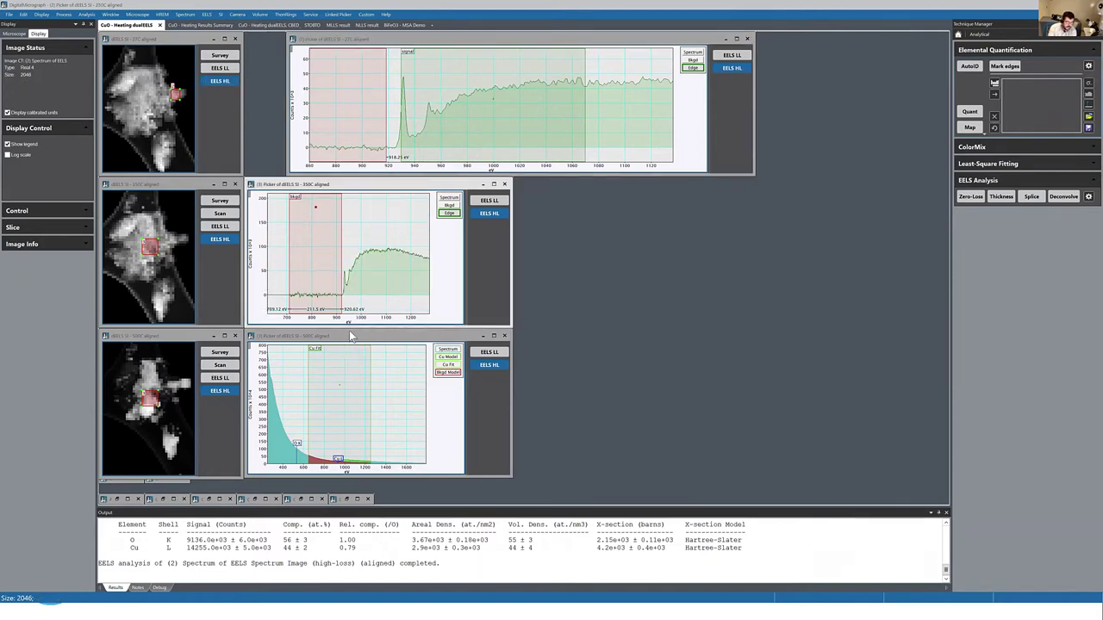
left_click_drag(353, 320, 376, 323)
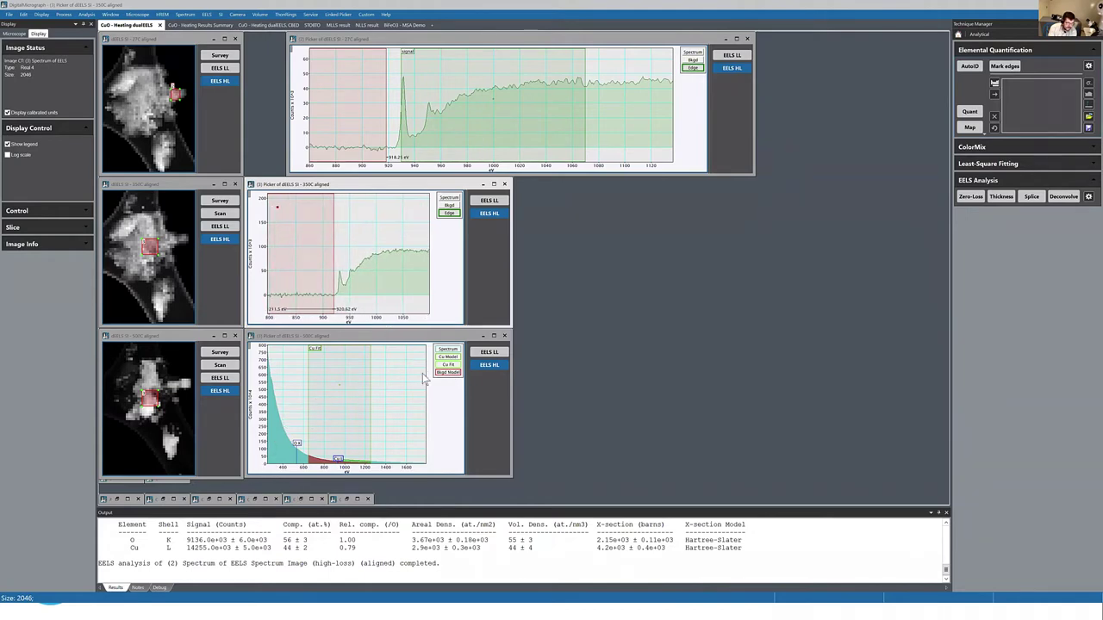
Step: Clean the element fits from the 500C spectrum, zoom on its Cu L edge and add a background window ending at about 914 eV
left_click(400, 367)
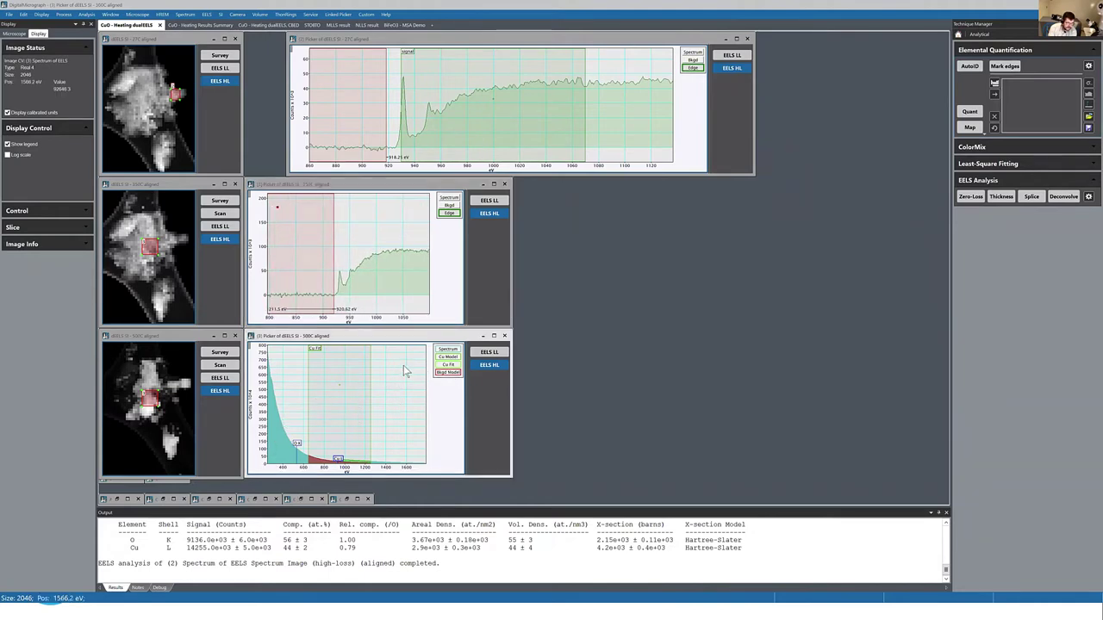
left_click(995, 117)
right_click(327, 387)
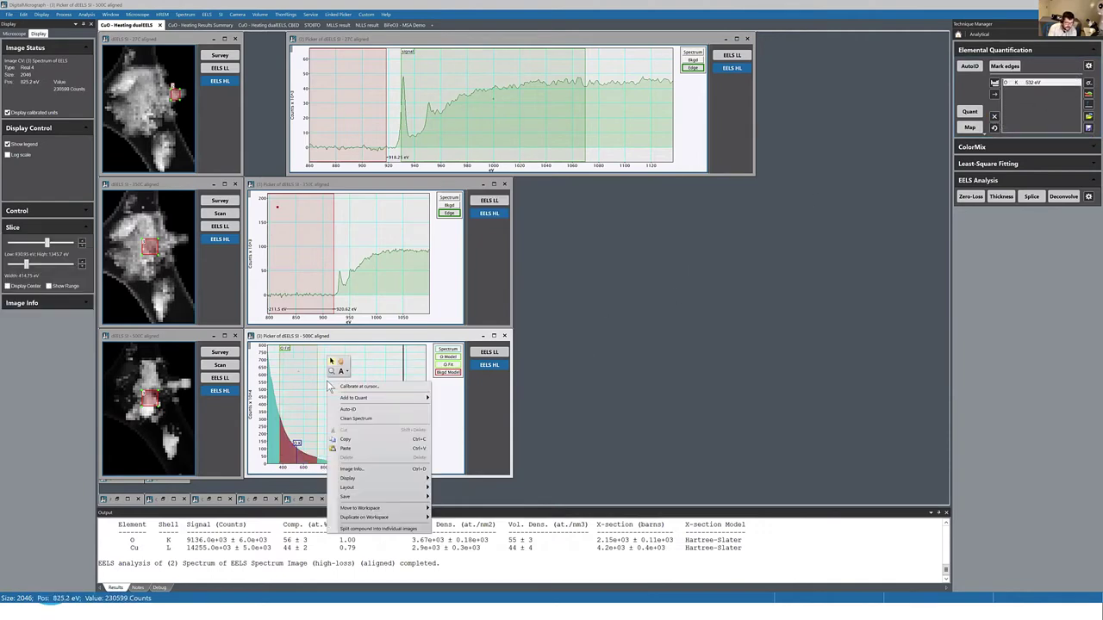
left_click(373, 422)
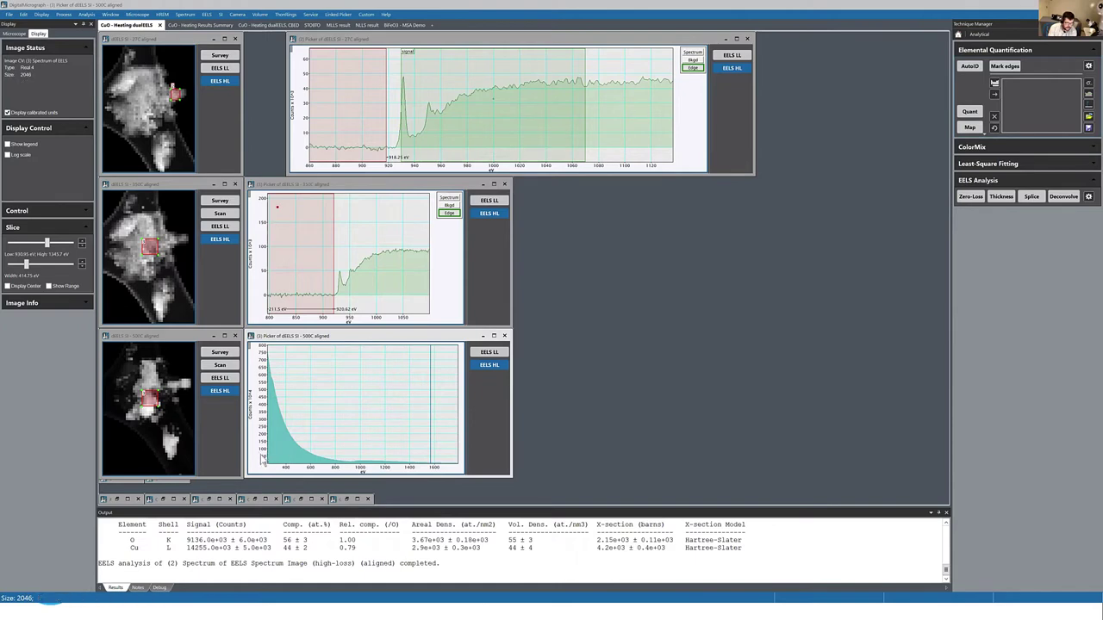
left_click_drag(285, 461, 362, 472)
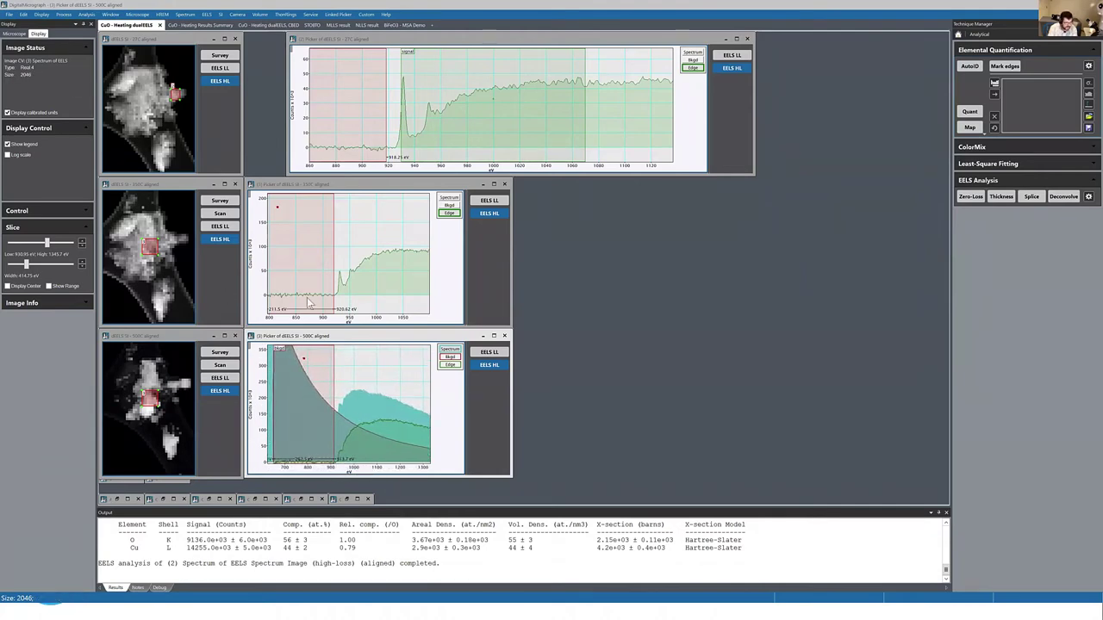
Step: Show all slices of the 350C spectrum again and shift the linked 350C and 500C pickers within the particle's centre
right_click(451, 214)
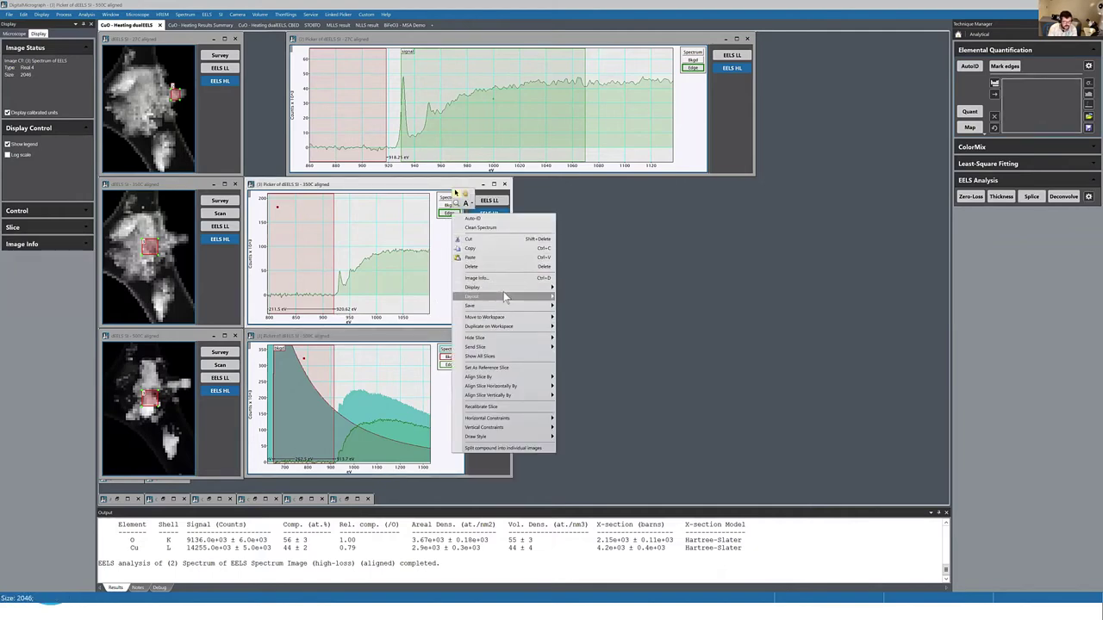
right_click(446, 215)
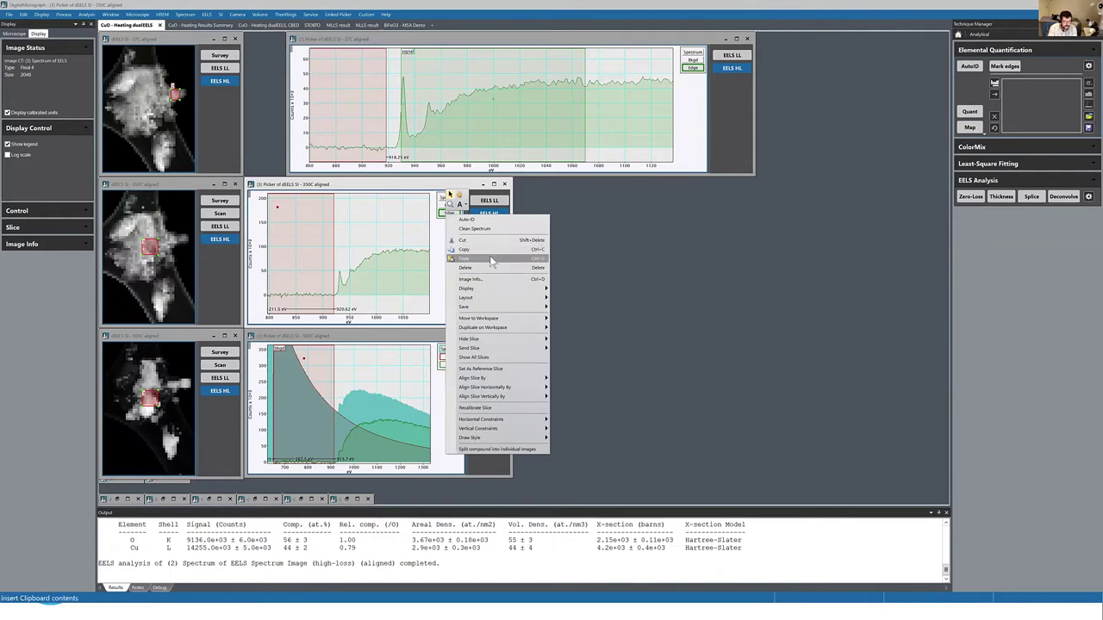
left_click(498, 357)
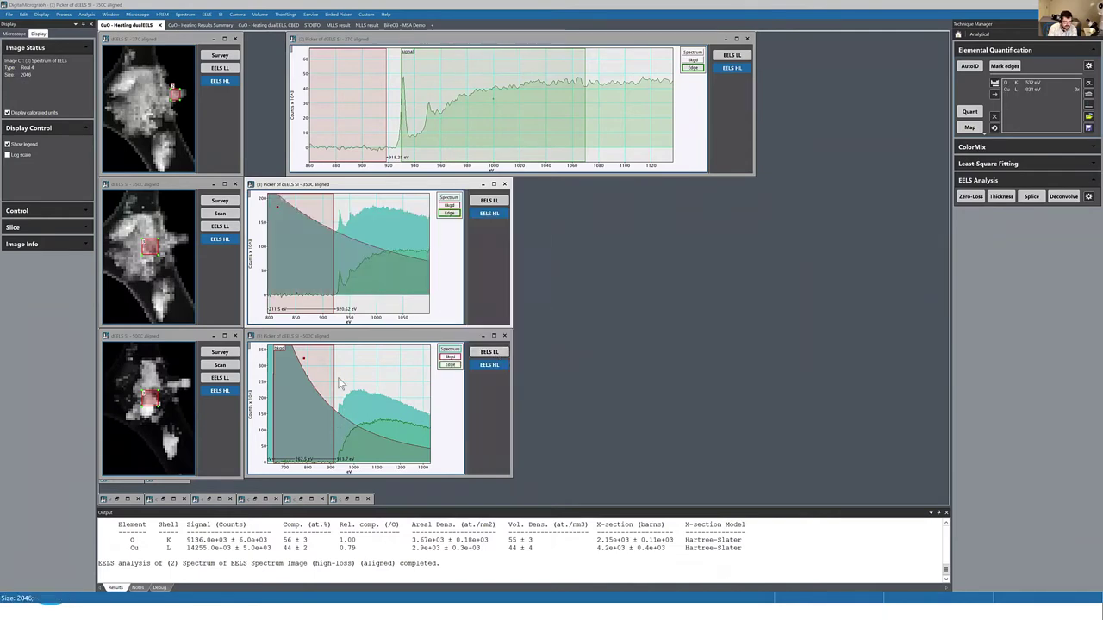
mouse_move(160, 401)
left_mouse_down()
mouse_move(159, 413)
mouse_move(154, 404)
mouse_move(170, 405)
mouse_move(152, 399)
left_mouse_up()
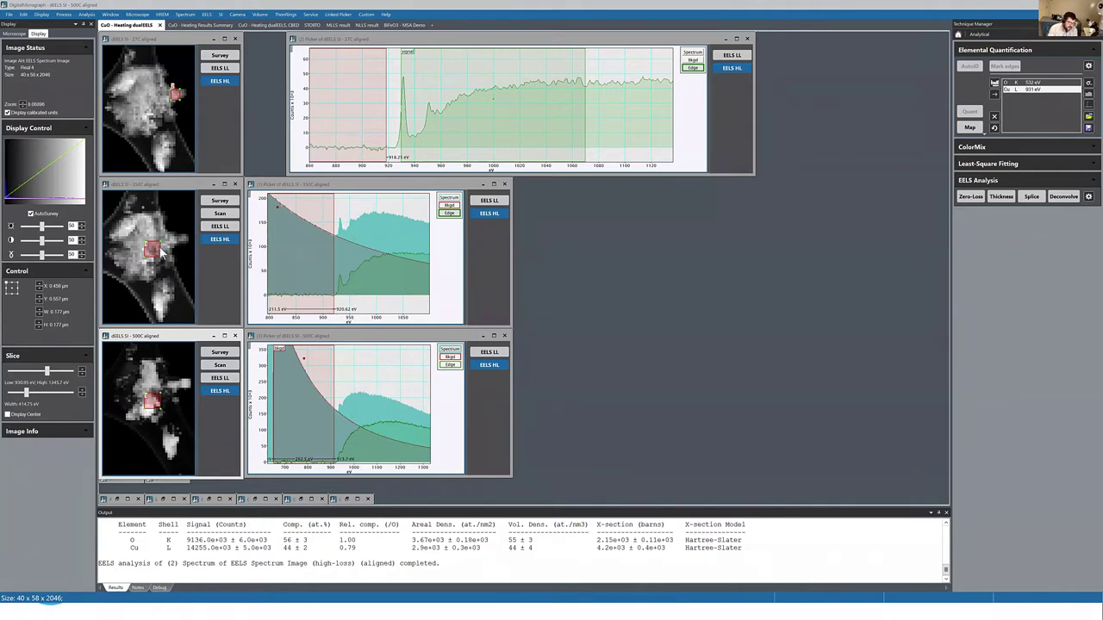
left_click_drag(161, 249, 157, 253)
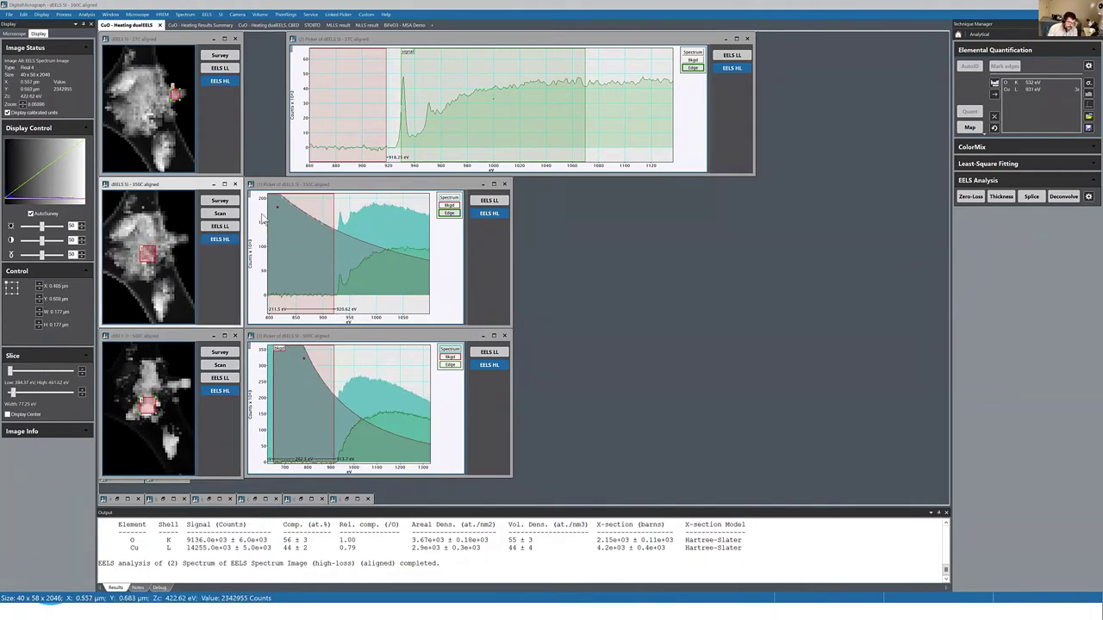
Step: Delete the background windows from the 350C and 500C spectra
left_click(308, 220)
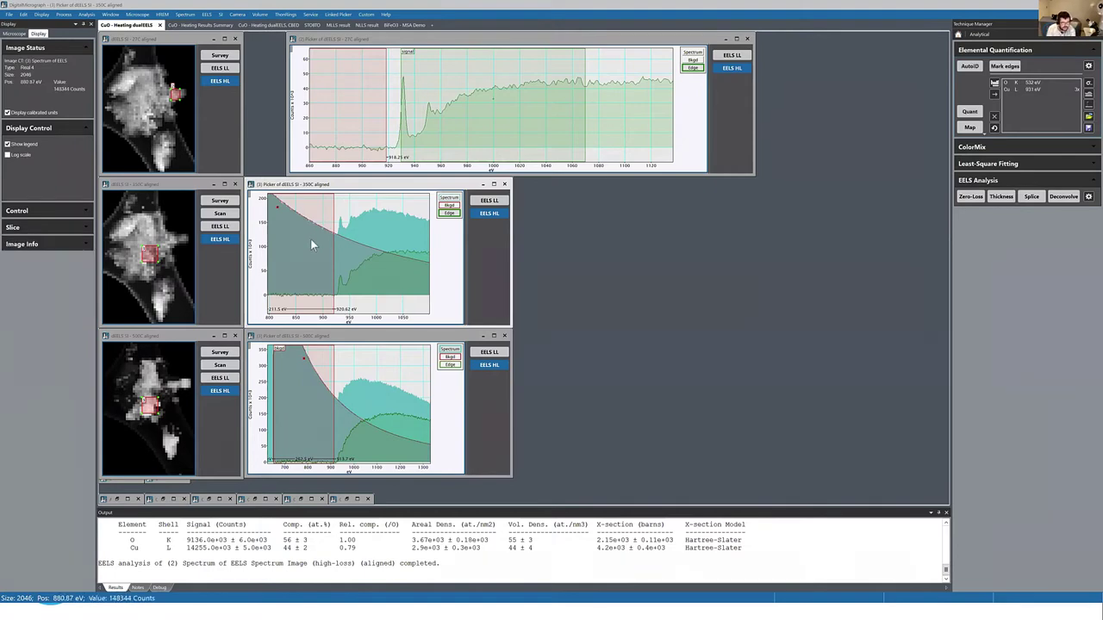
key("Delete")
left_click(295, 375)
key("Delete")
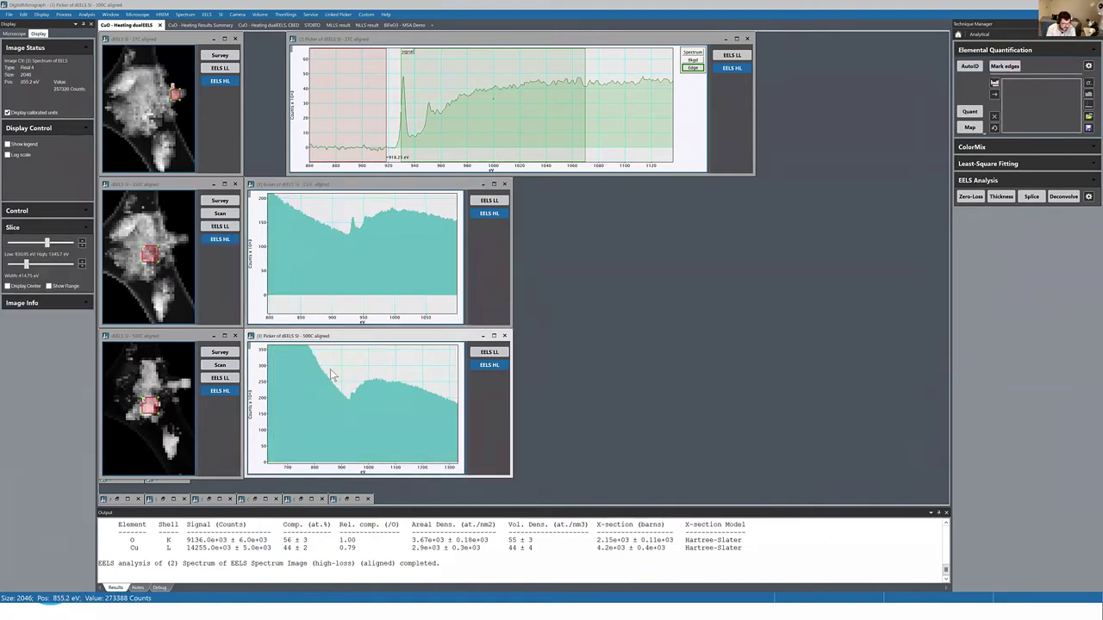
Step: Link the 500C high-loss picker spectrum (CV) as source to the 350C high-loss picker spectrum (CT) as destination, overlaying them in one plot
left_click(401, 187)
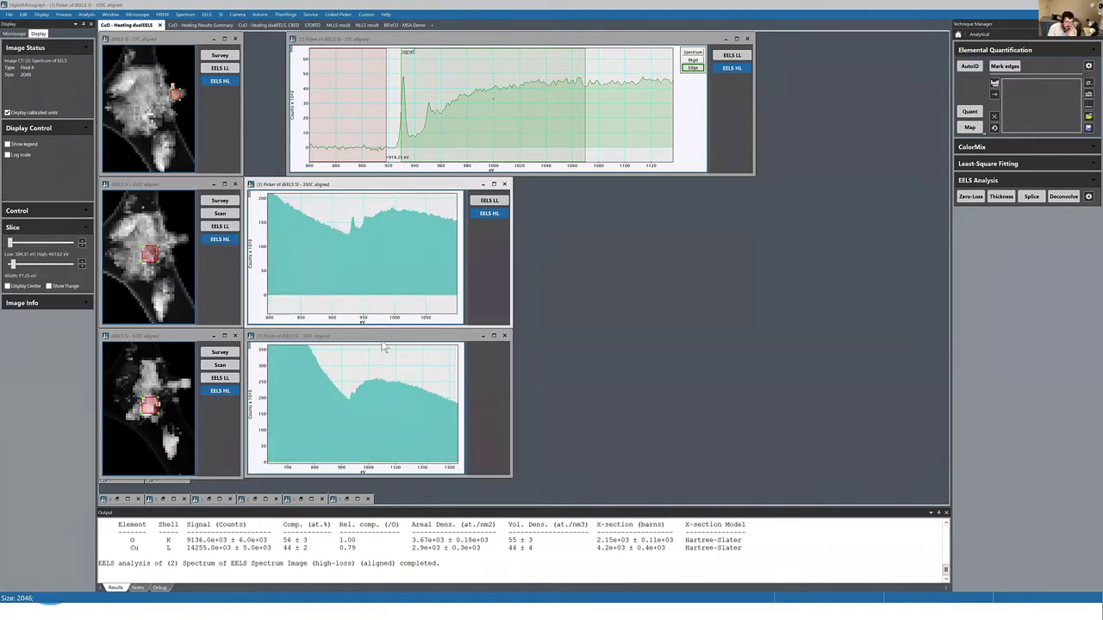
left_click(385, 339)
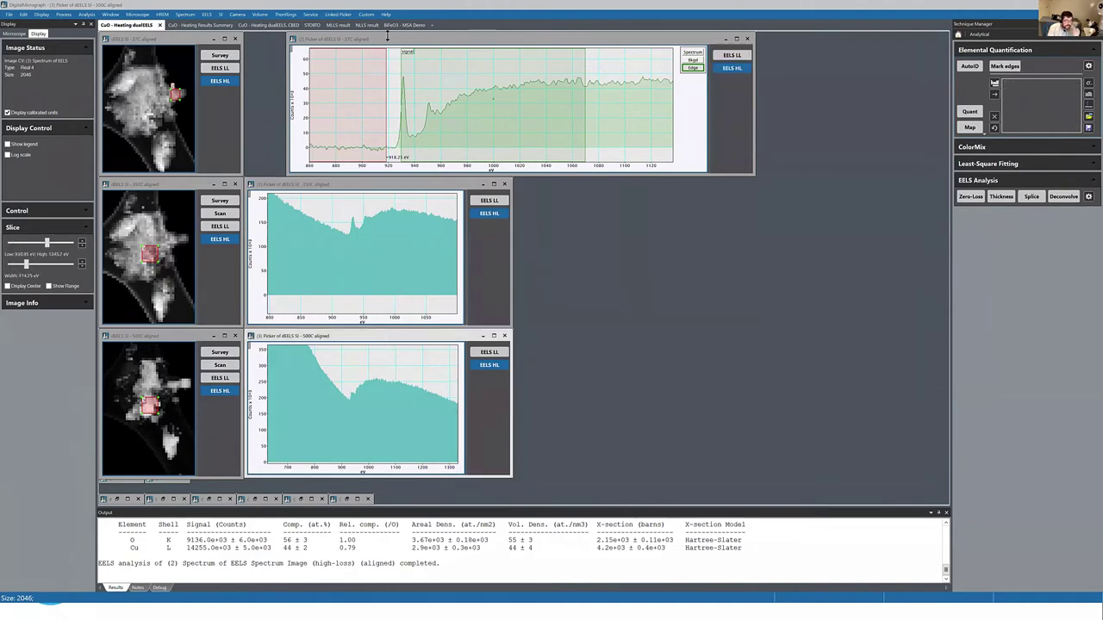
left_click(343, 14)
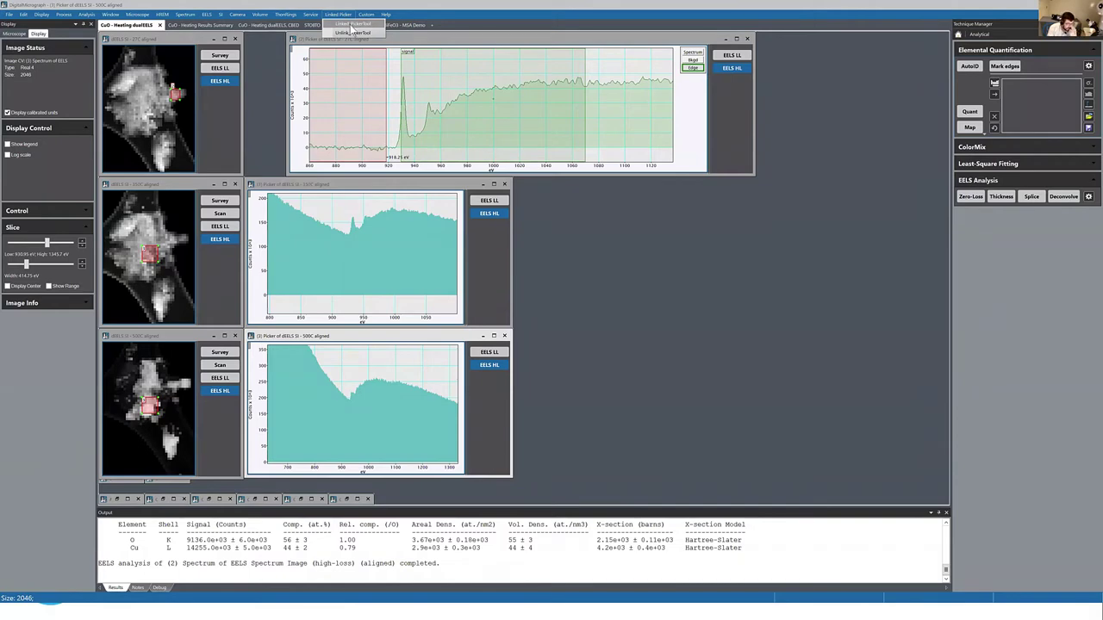
left_click(353, 26)
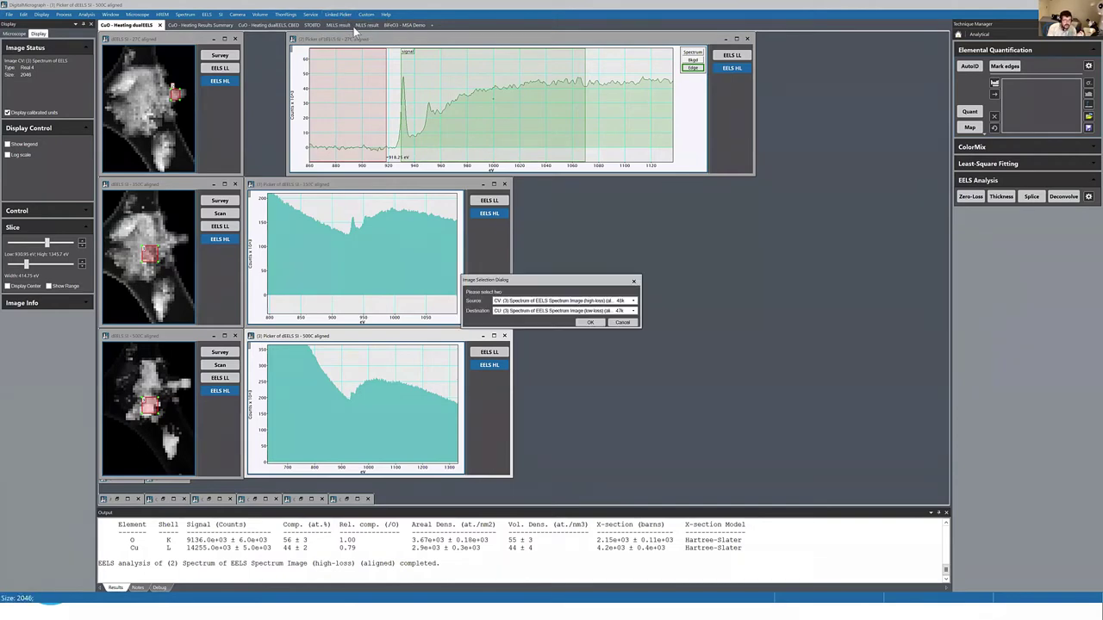
left_click_drag(597, 282, 682, 207)
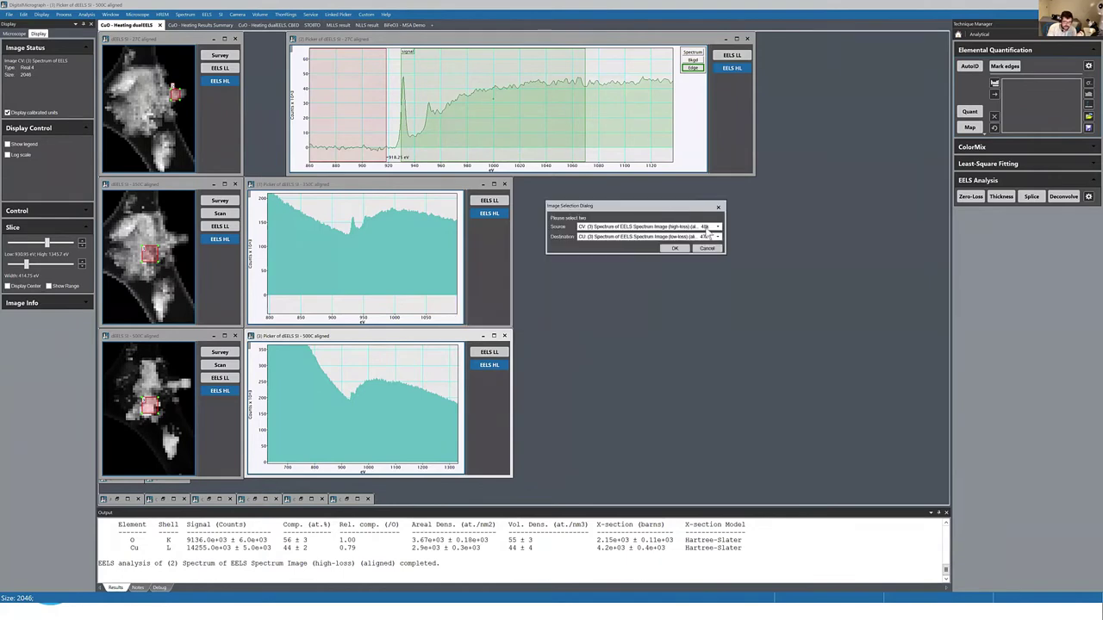
left_click(718, 227)
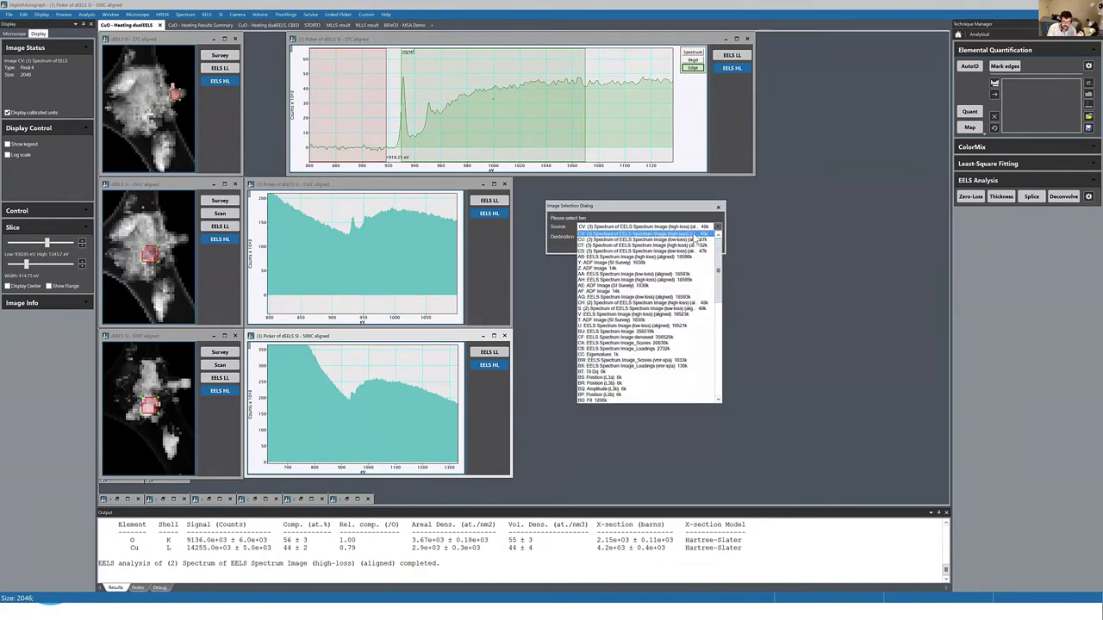
left_click(715, 240)
left_click(719, 241)
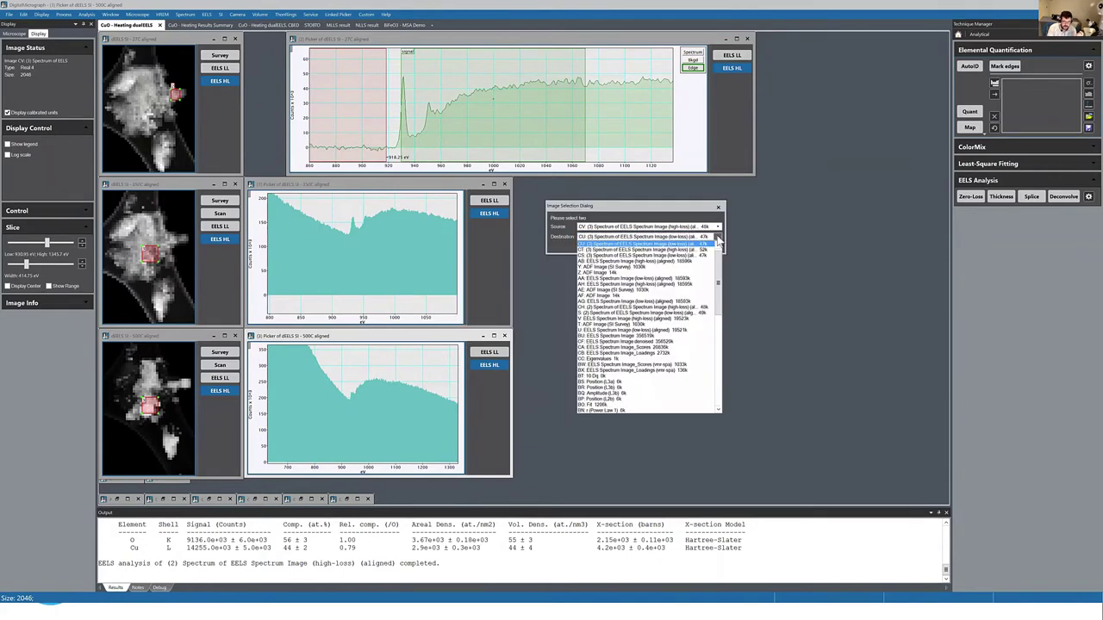
left_click(689, 250)
left_click(677, 251)
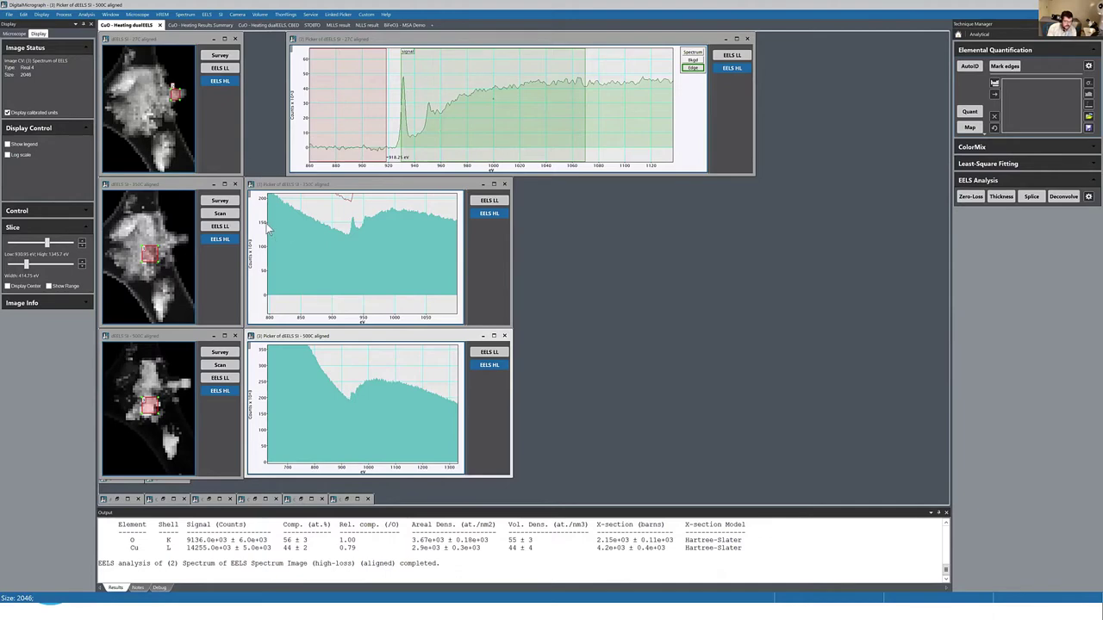
Step: Rescale the 350C plot to fit both overlaid spectra, then move the linked pickers around the particle's centre to compare them
left_click(263, 298)
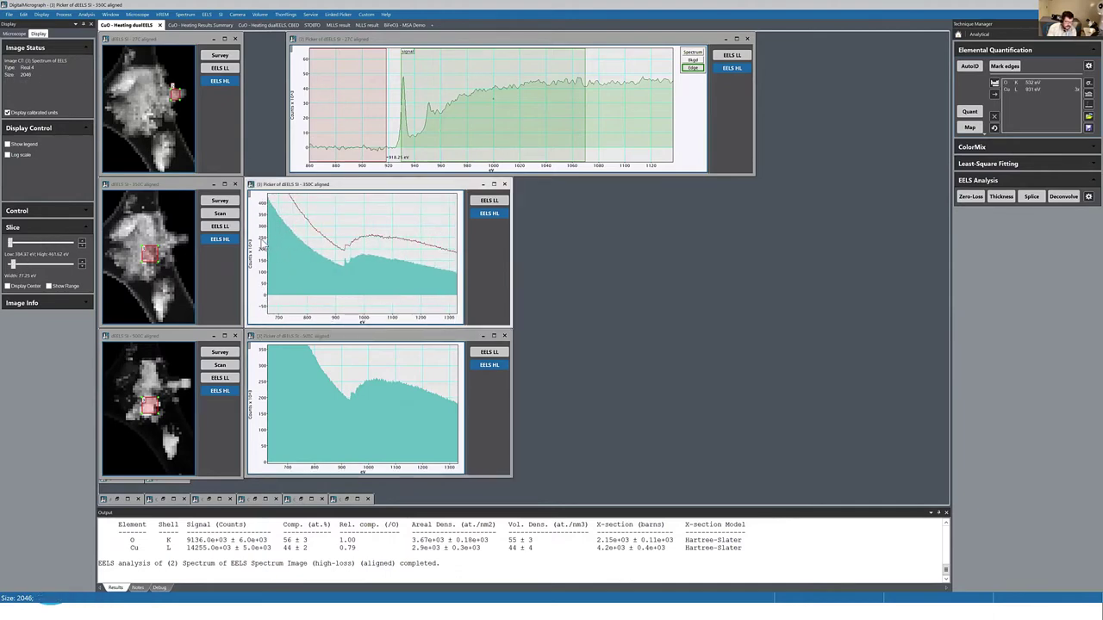
left_click(157, 252)
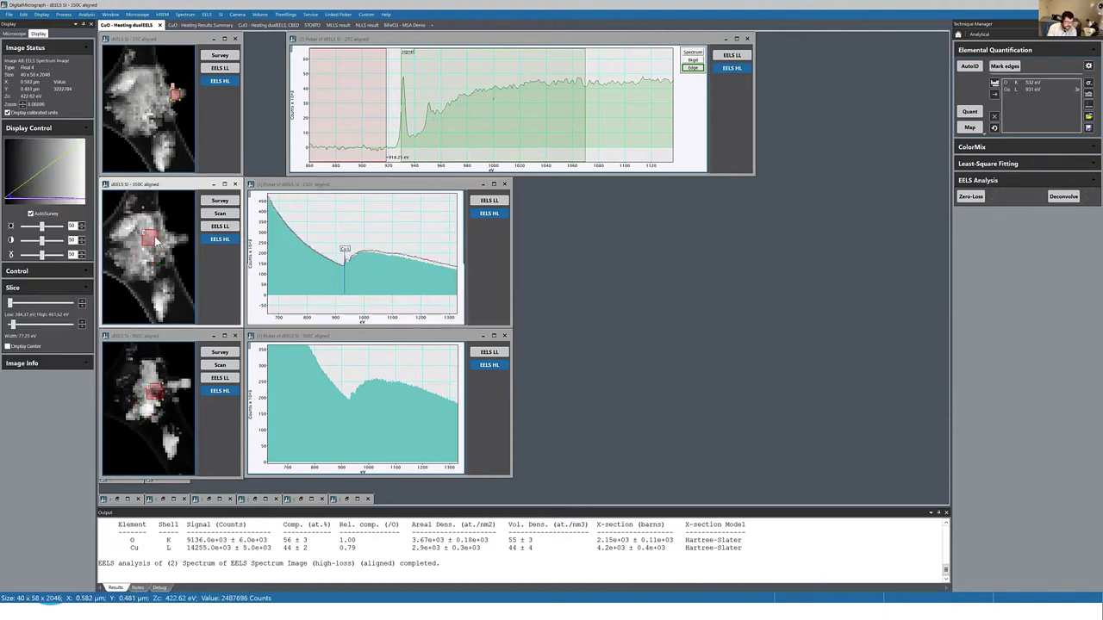
mouse_move(158, 253)
left_mouse_down()
mouse_move(153, 239)
mouse_move(148, 248)
left_mouse_up()
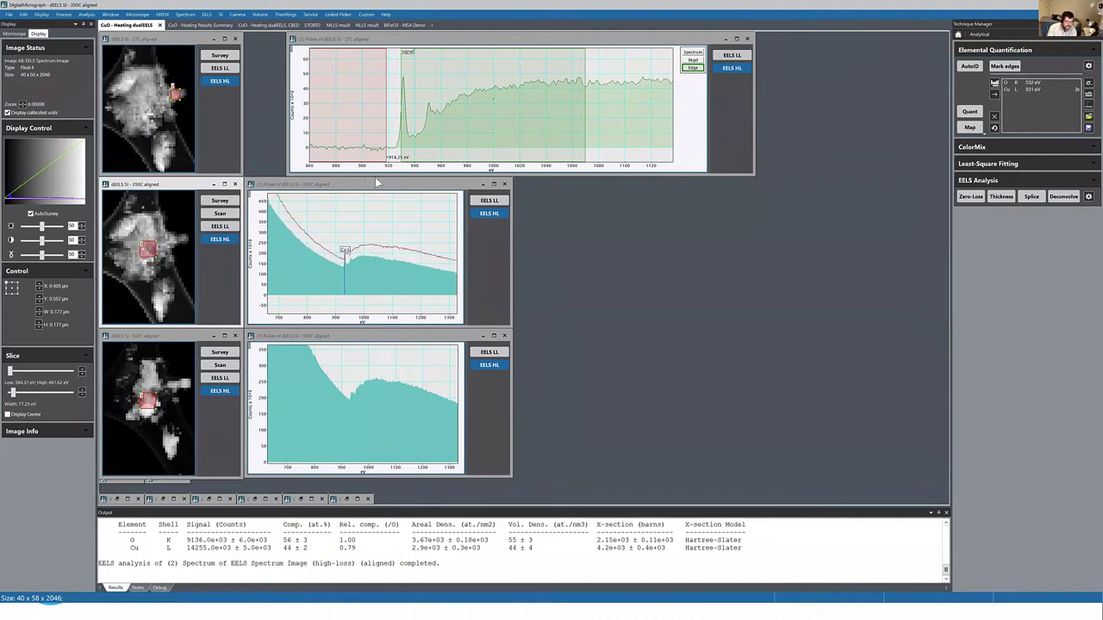
left_click(460, 214)
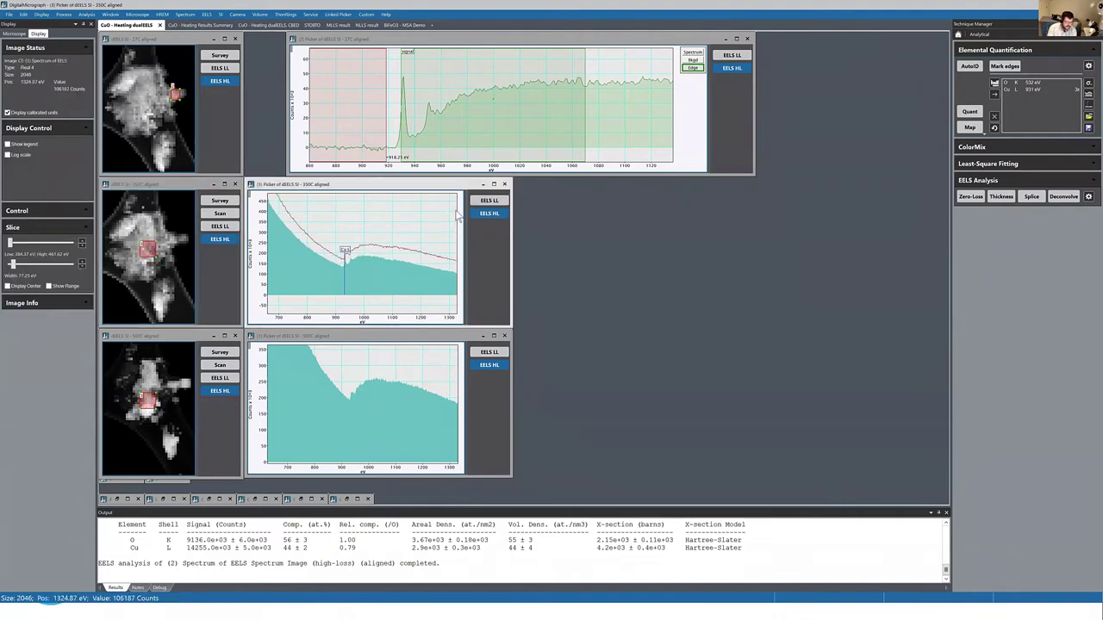
double_click(458, 216)
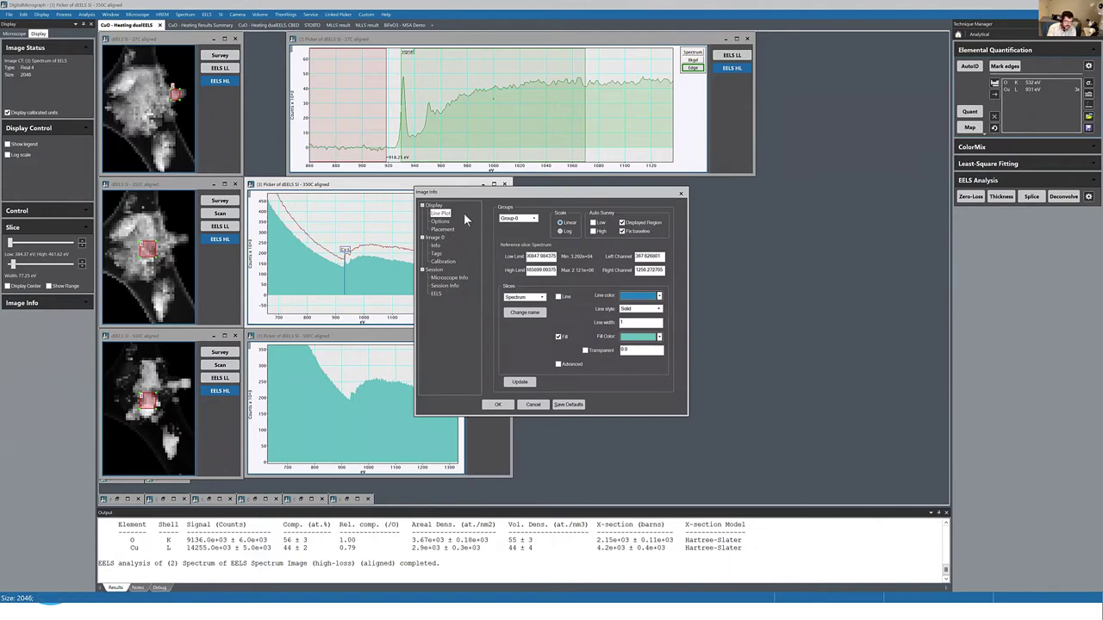
left_click(536, 403)
Step: Rename the teal filled slice of the overlaid 350C plot as 350C
left_click_drag(370, 322, 328, 322)
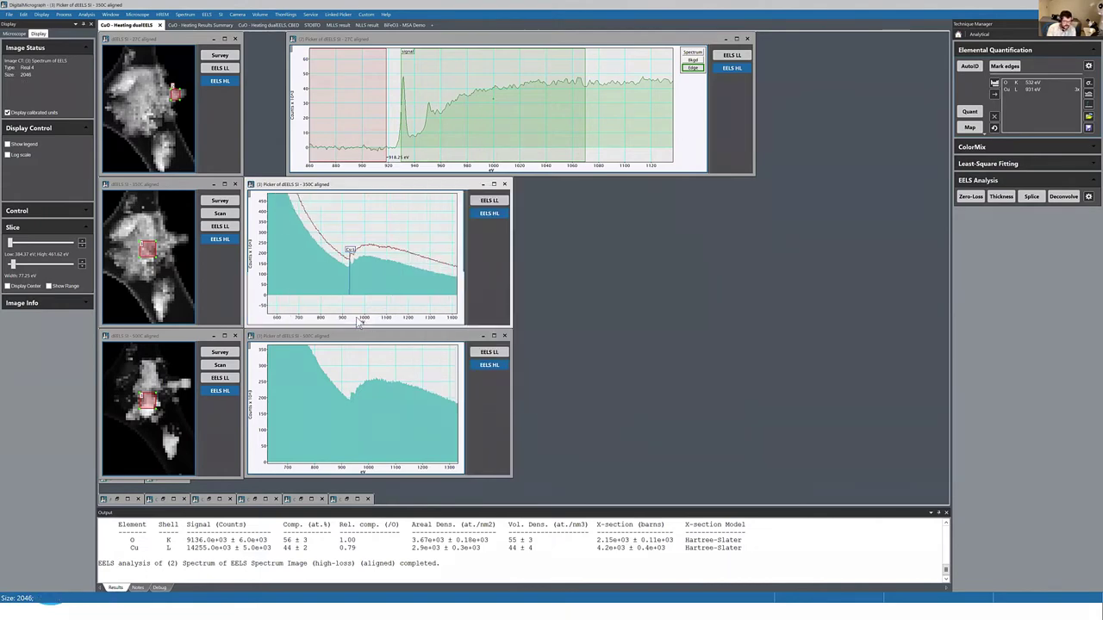
left_click_drag(262, 212, 267, 232)
left_click_drag(292, 321, 303, 322)
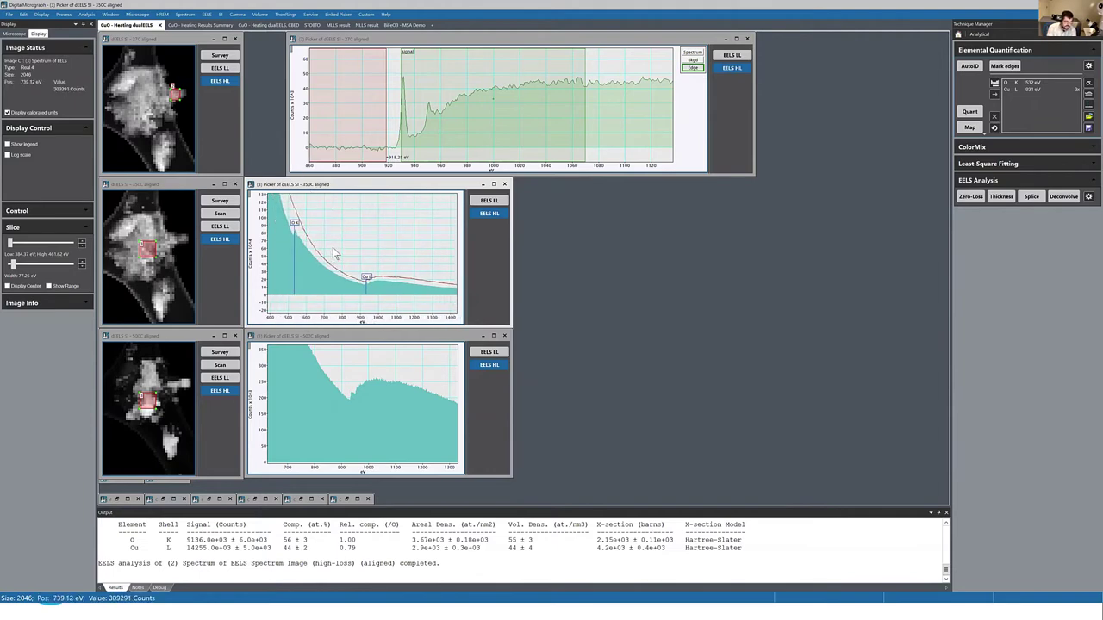
double_click(428, 229)
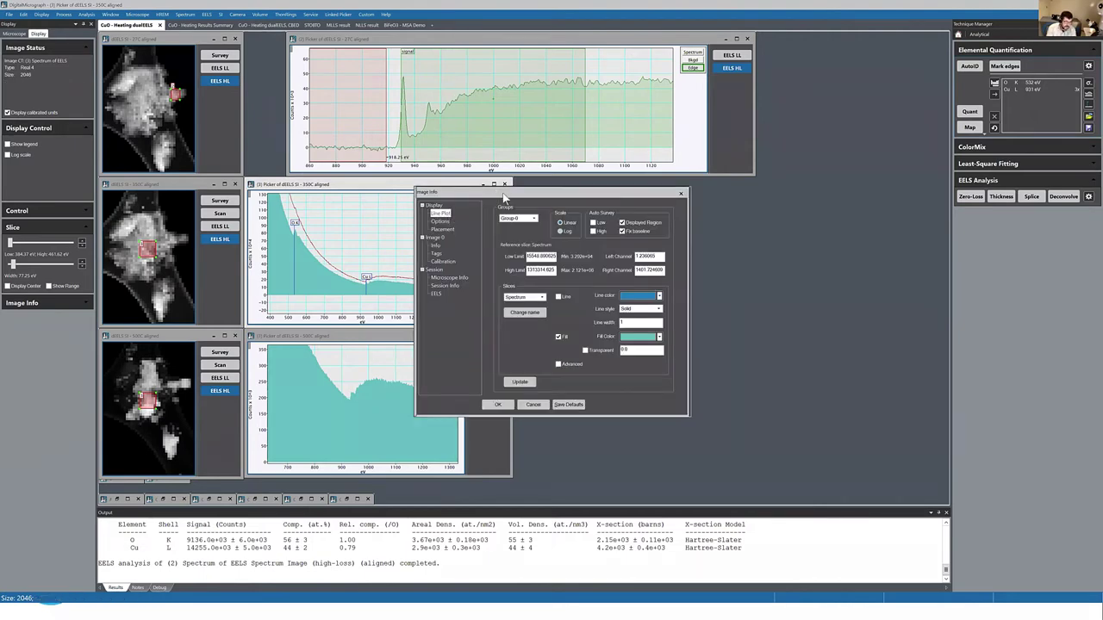
left_click_drag(490, 193, 598, 189)
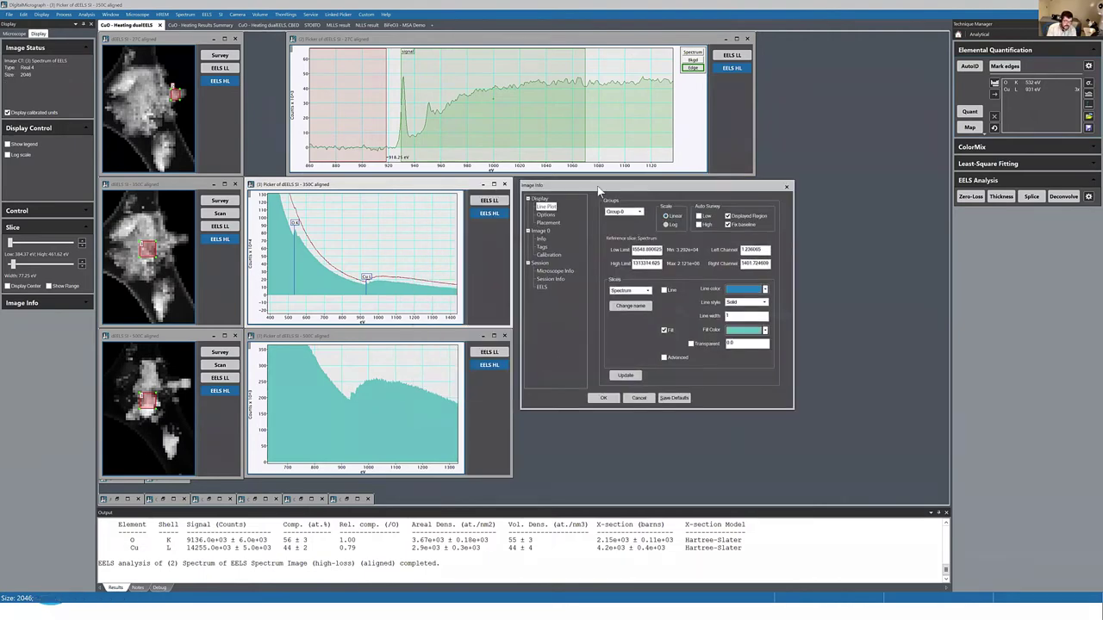
left_click(541, 247)
left_click(541, 238)
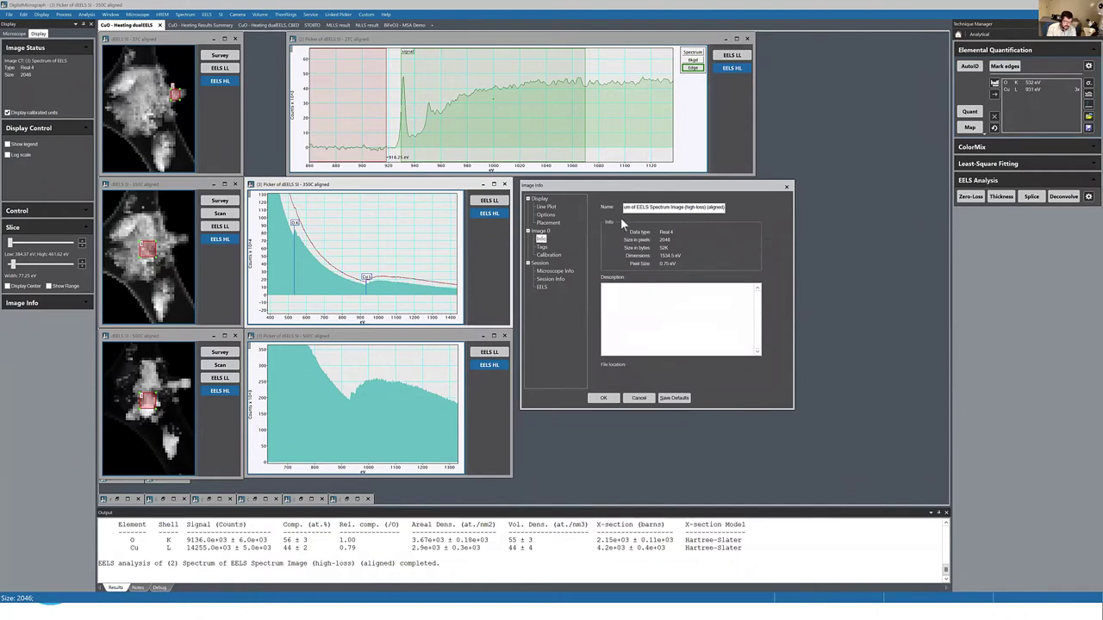
left_click(540, 211)
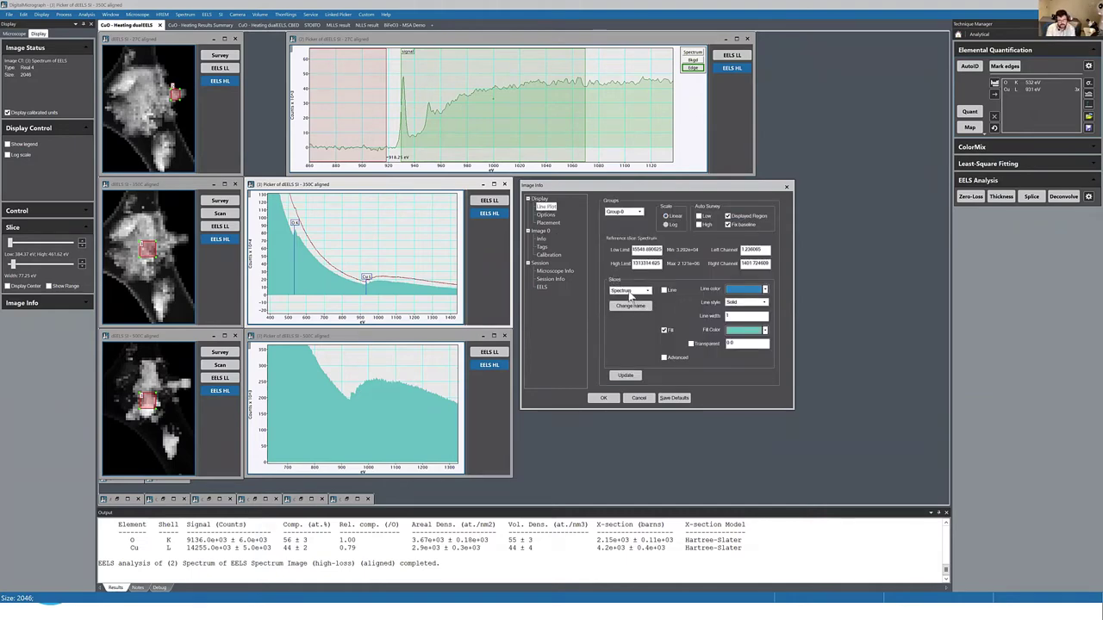
left_click(646, 291)
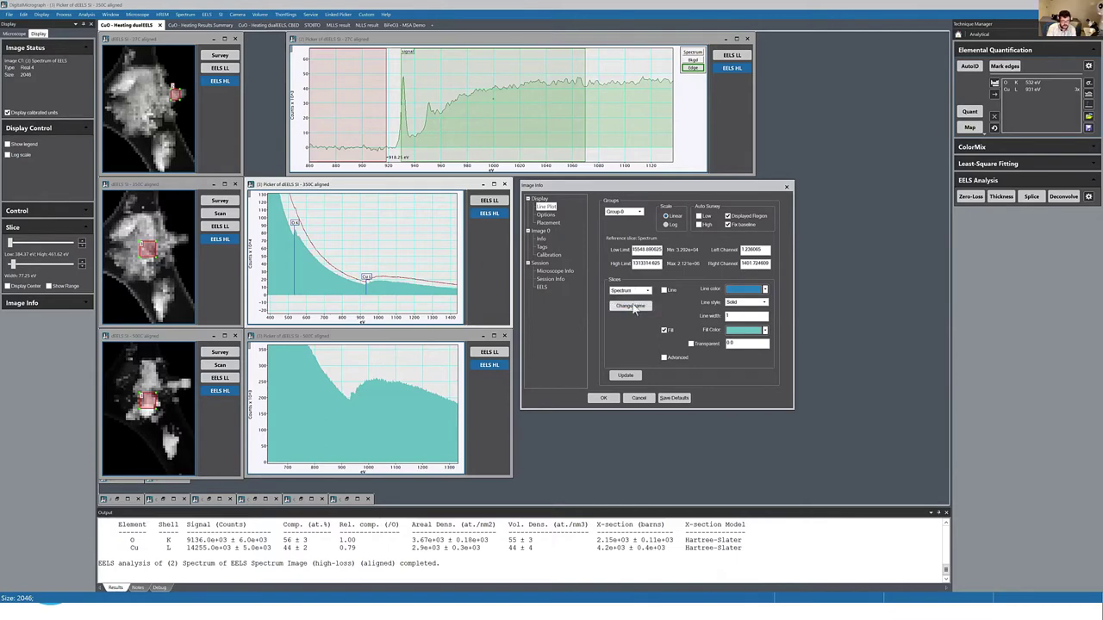
left_click(635, 308)
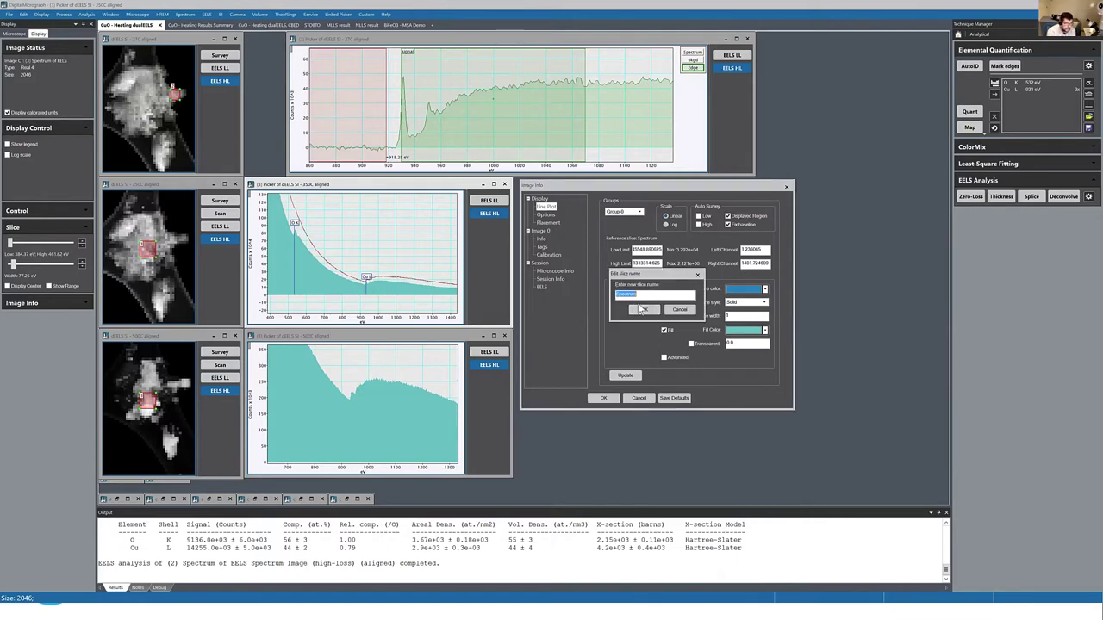
type("350C")
left_click(644, 309)
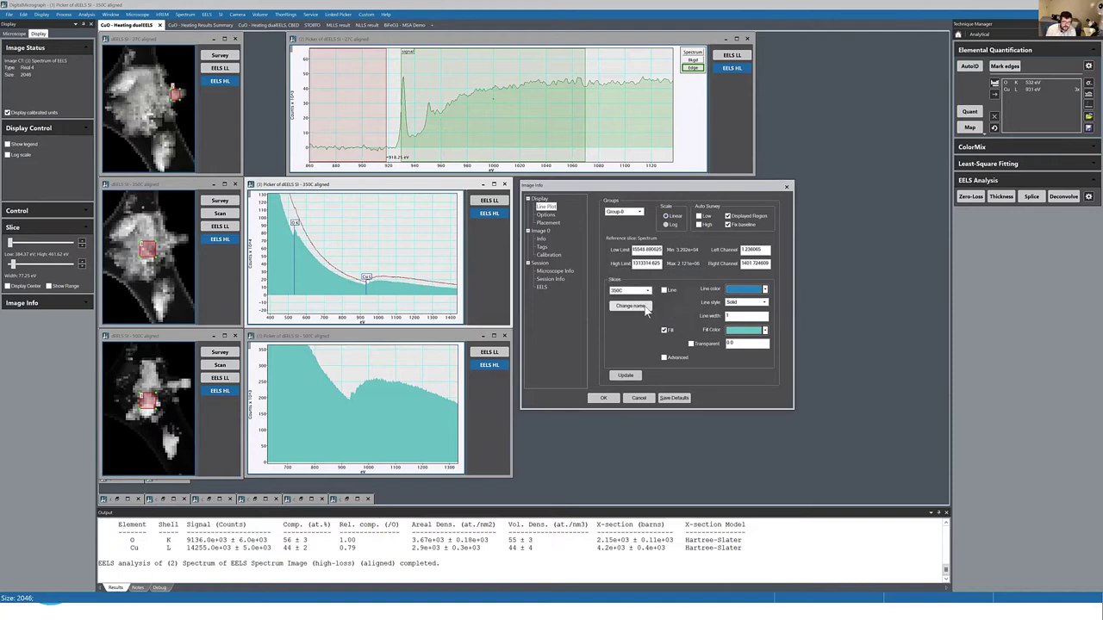
Step: Rename the red overlaid slice as 500C and apply the line plot settings
left_click(645, 291)
left_click(639, 306)
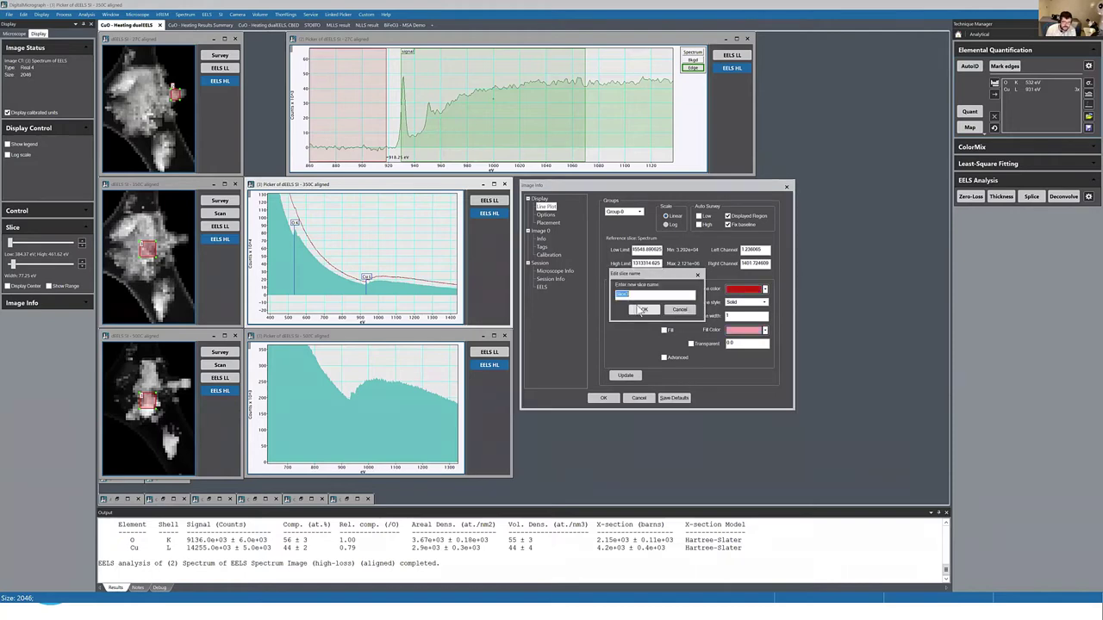
type("500C")
left_click(643, 309)
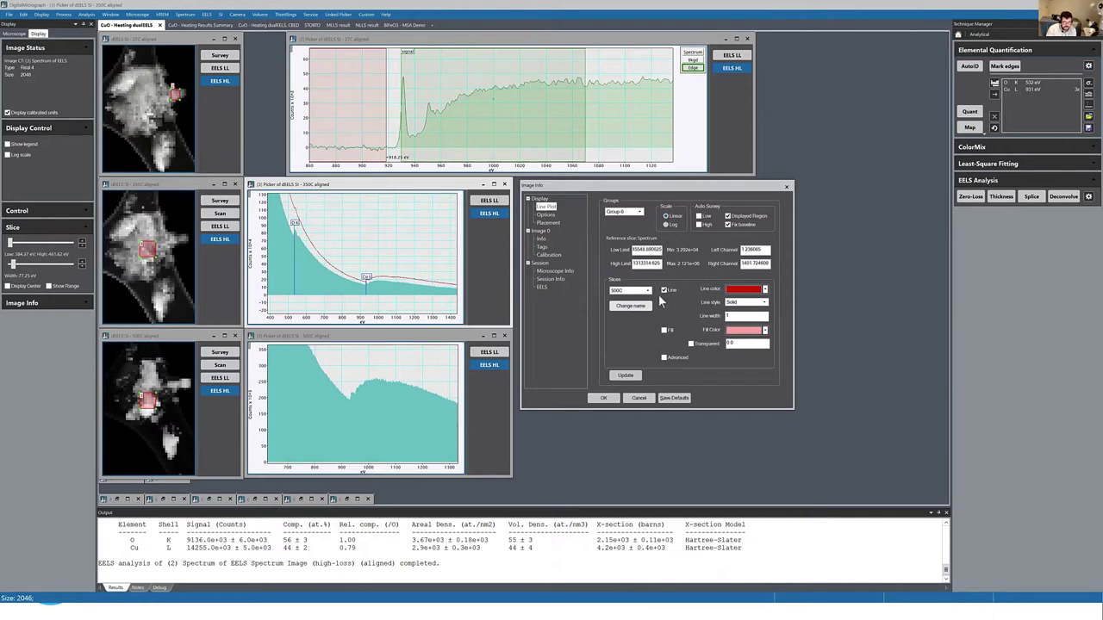
left_click(627, 378)
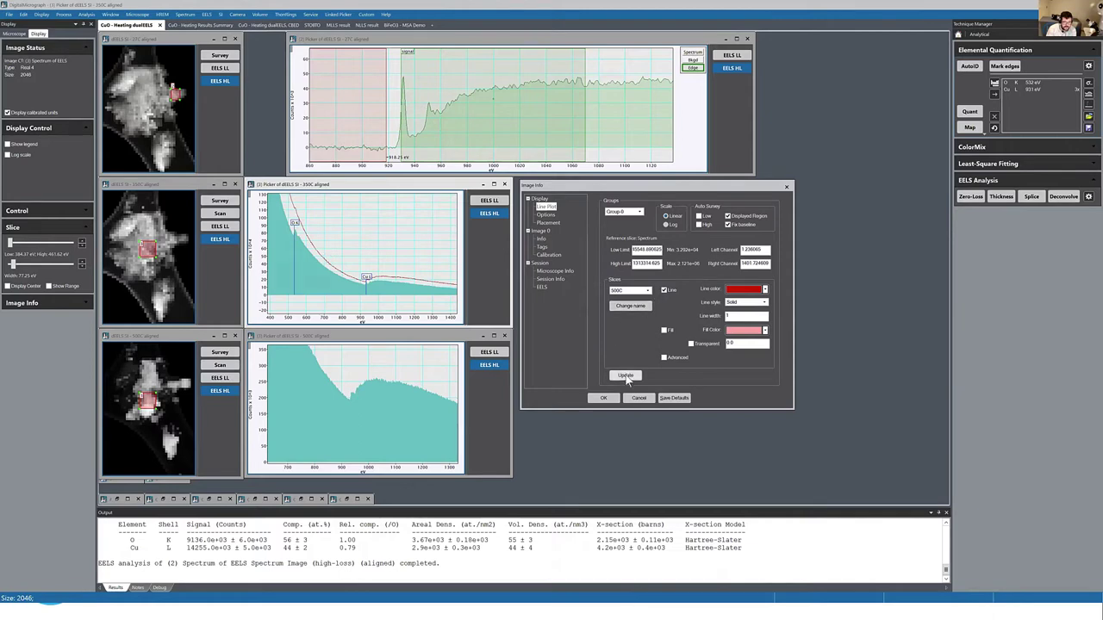
left_click(603, 398)
Step: Show the legend on the overlaid 350C plot
right_click(461, 245)
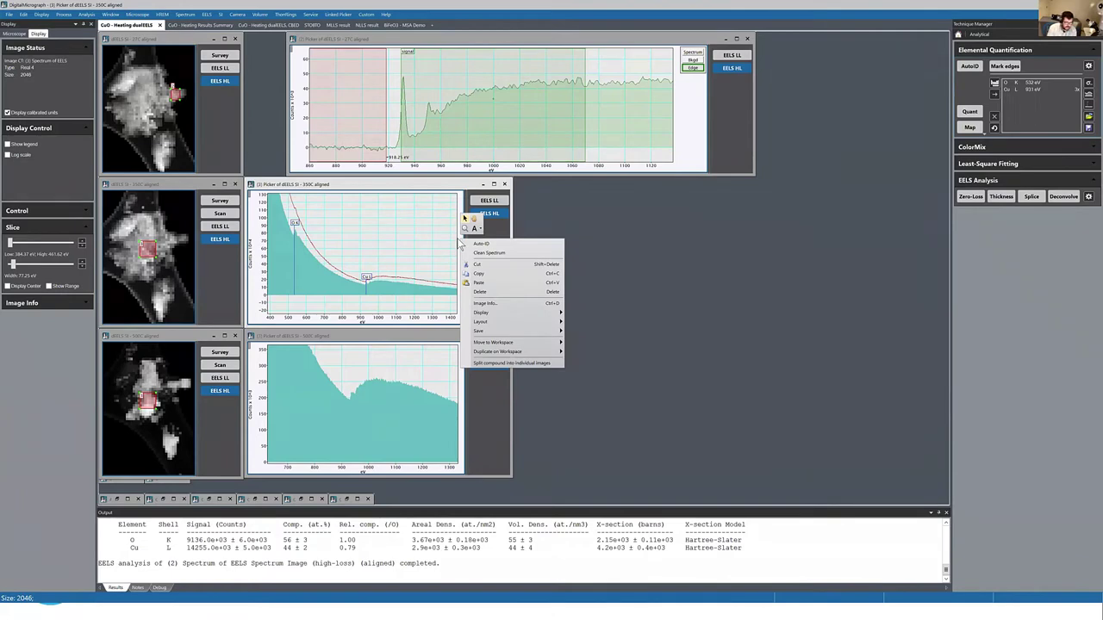
mouse_move(527, 310)
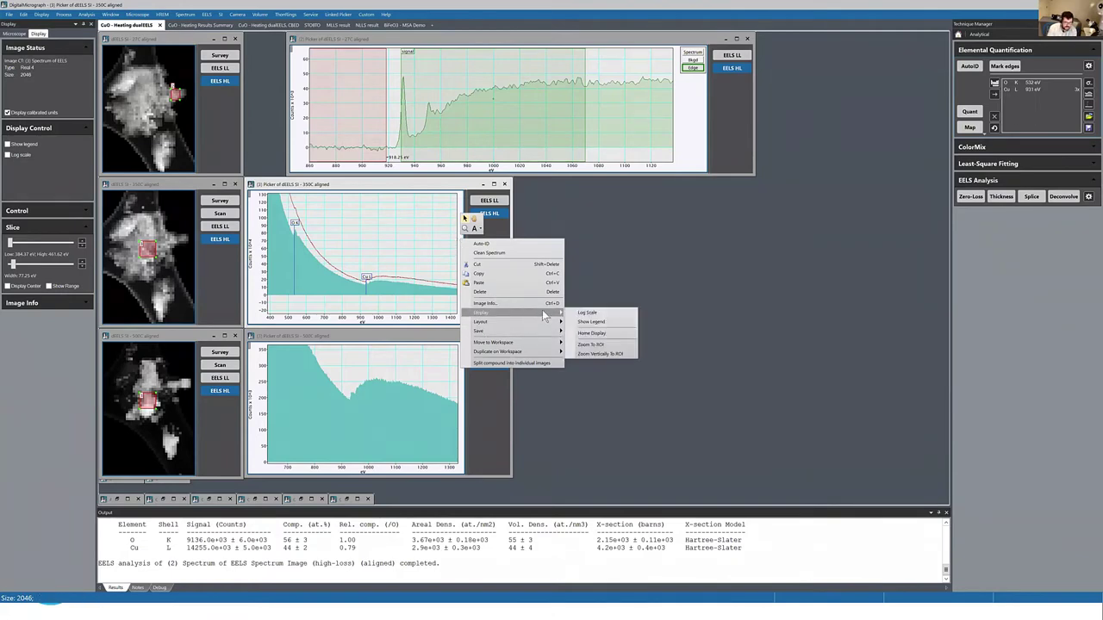
left_click(601, 325)
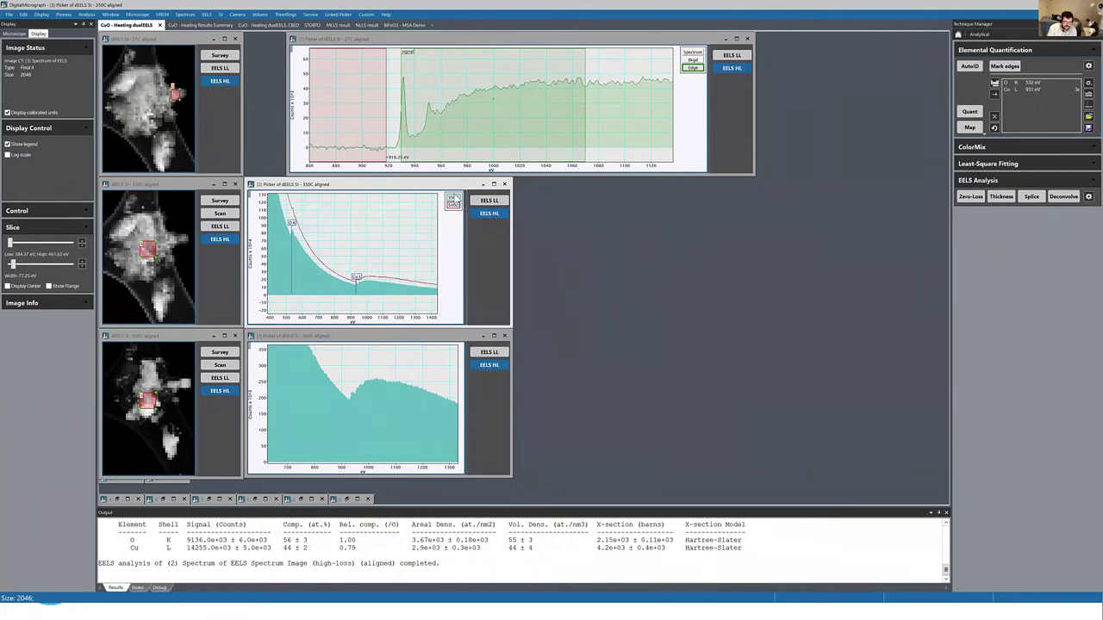
left_click(461, 370)
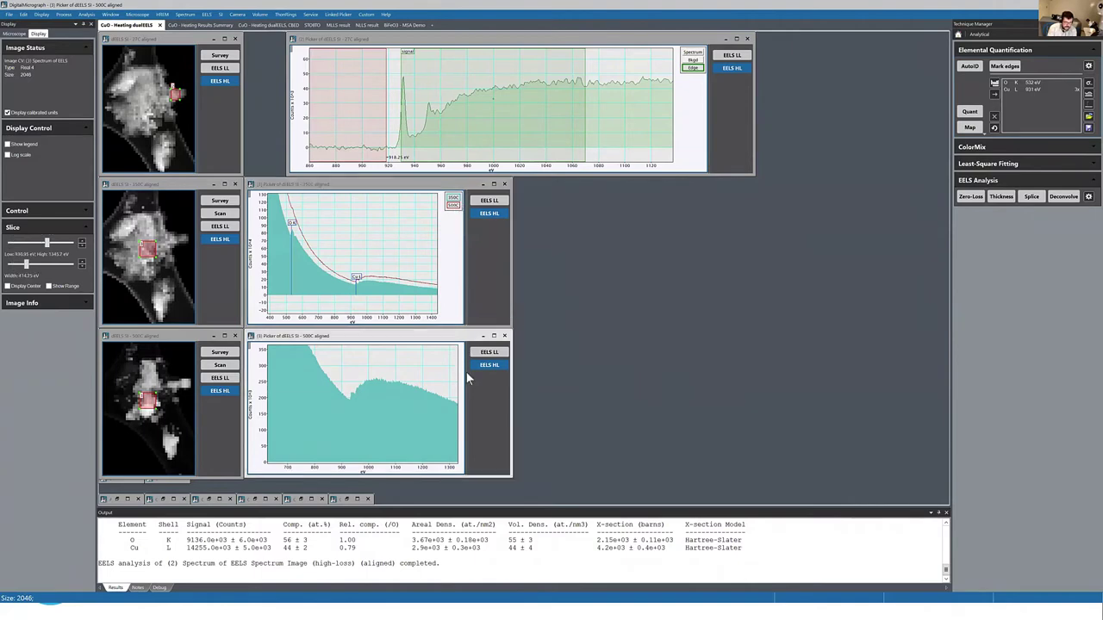
right_click(462, 366)
left_click(456, 227)
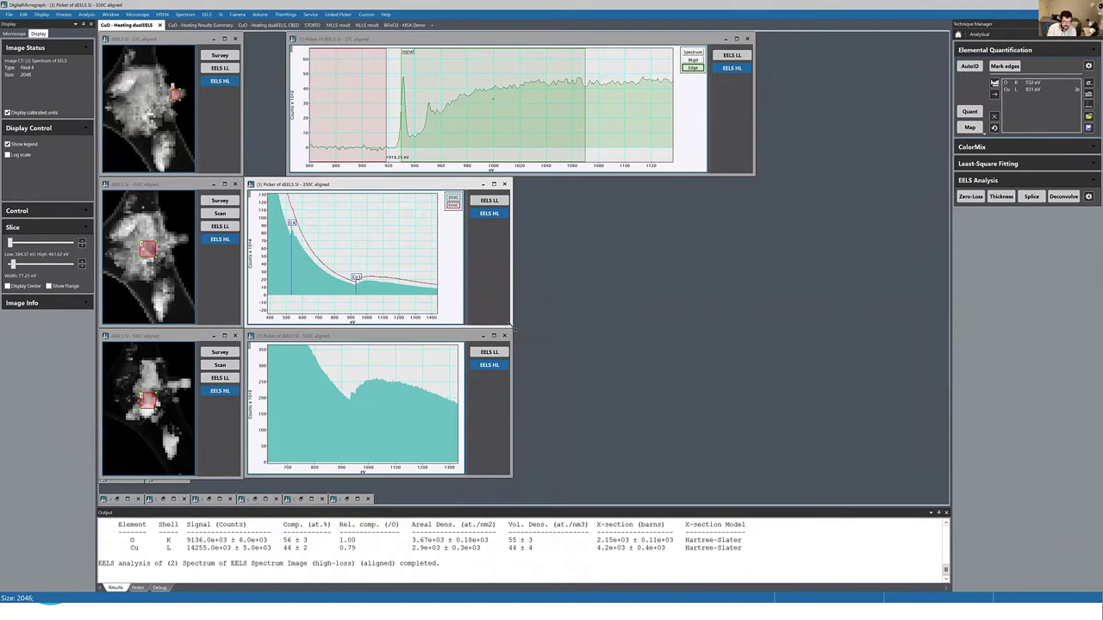
Step: Enlarge the overlaid 350C plot window and reposition the linked pickers within the particle's centre
left_click_drag(511, 474, 834, 478)
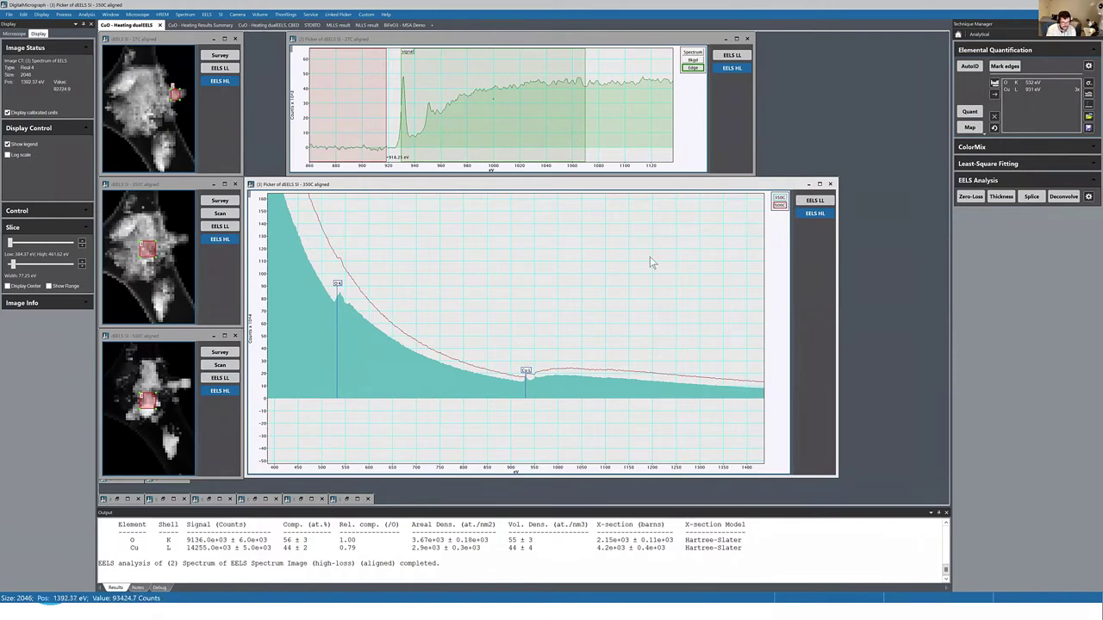
left_click_drag(264, 253, 206, 245)
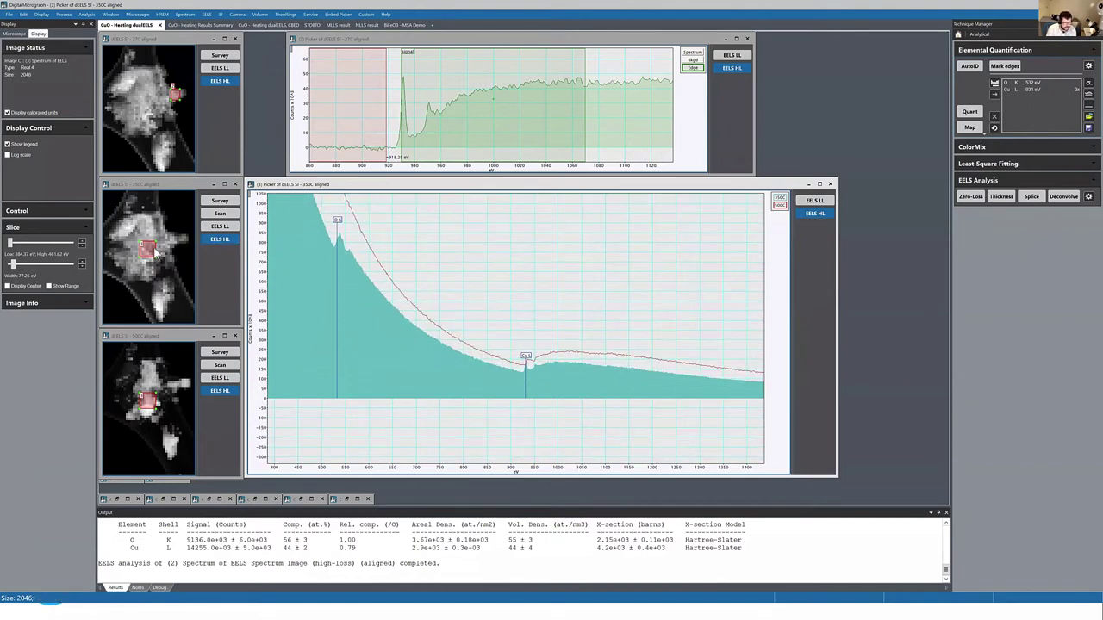
left_click(156, 250)
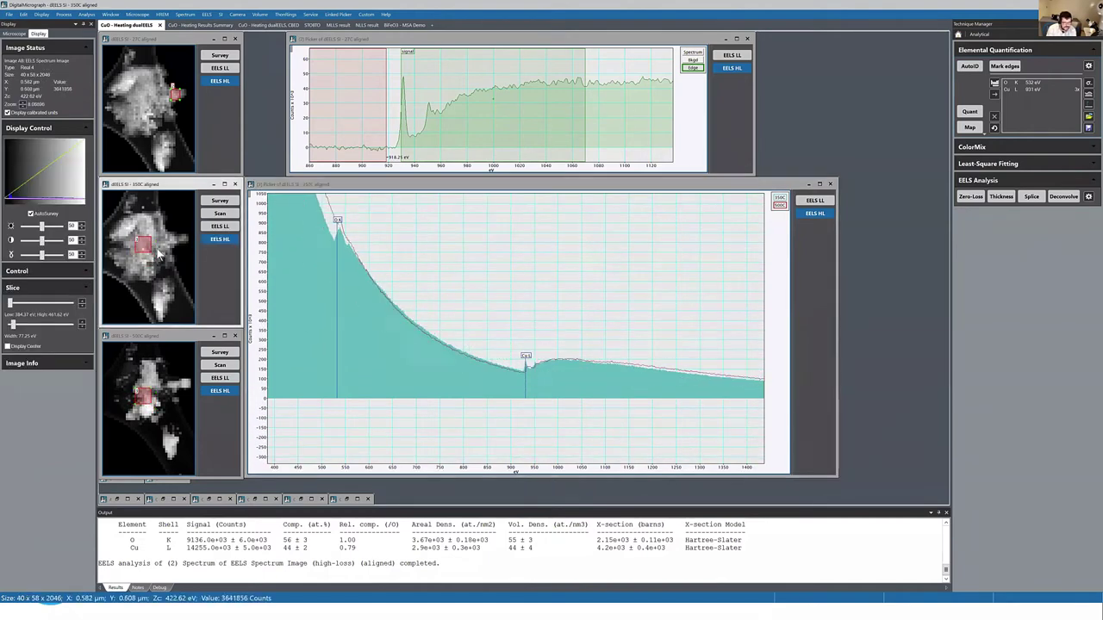
left_click_drag(158, 250, 158, 250)
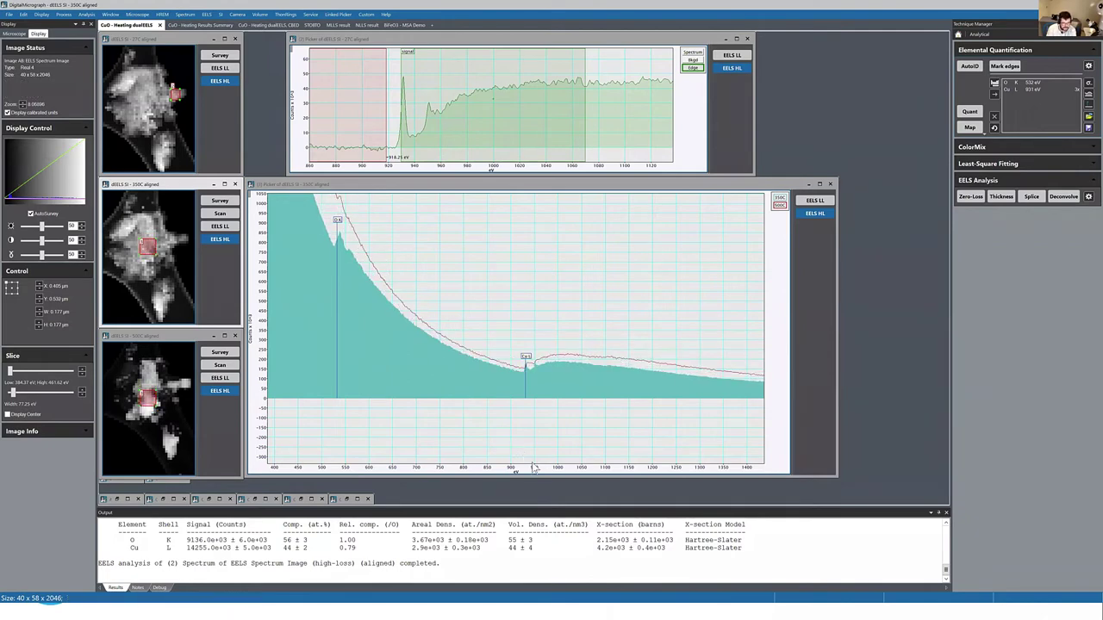
Step: Select the range from about 474 to 525 eV before the O K edge and align the 500C slice vertically by Integral
left_click_drag(533, 467, 526, 470)
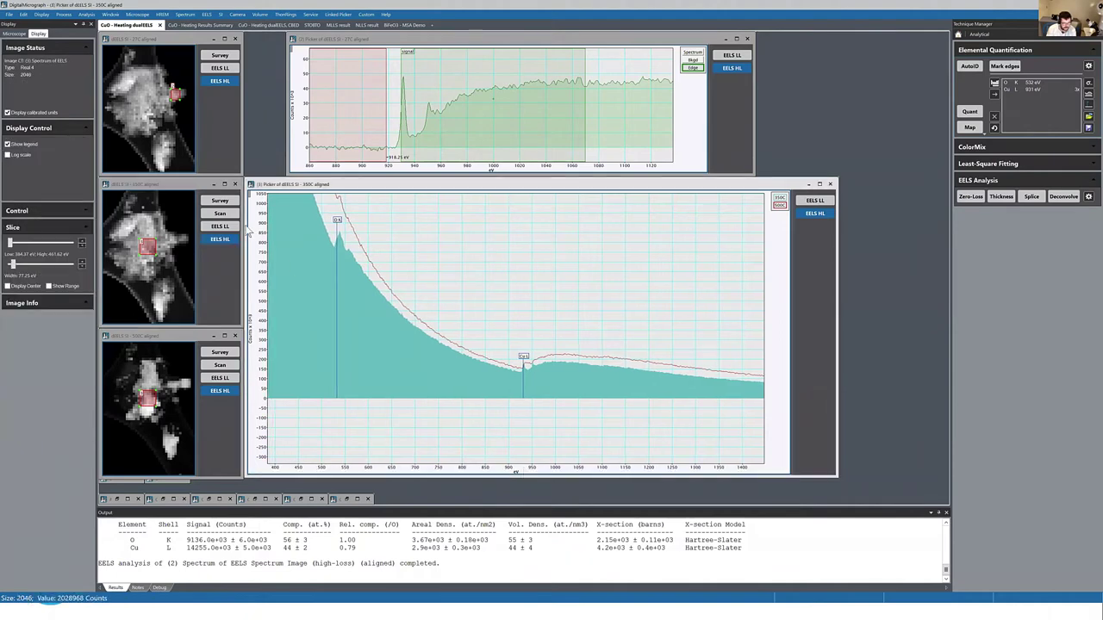
left_click_drag(258, 228, 529, 320)
left_click_drag(312, 224, 315, 222)
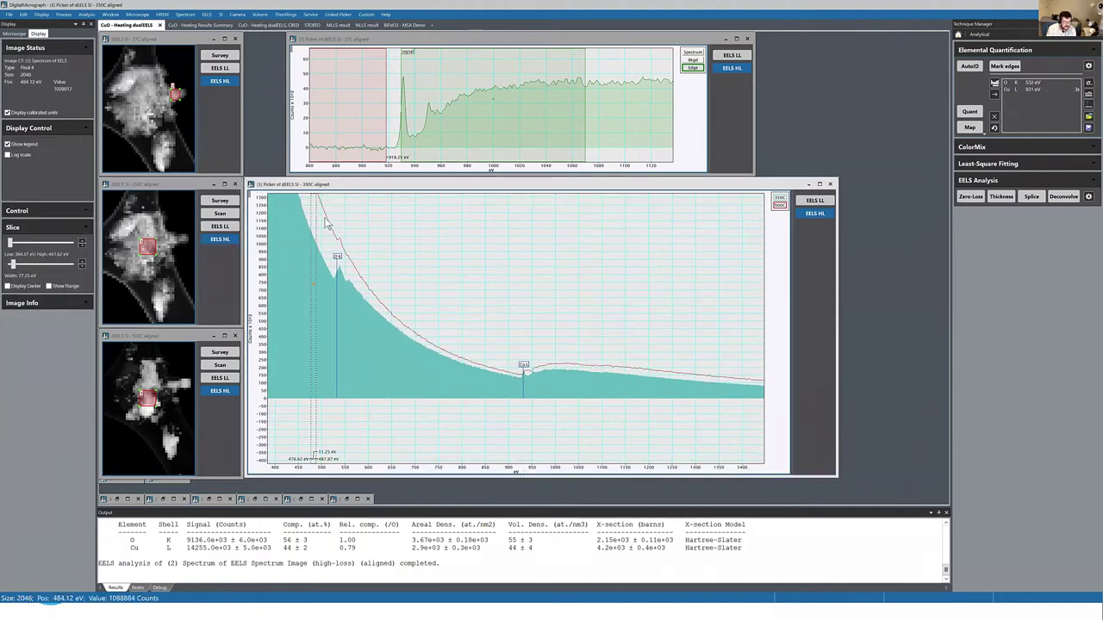
mouse_move(313, 283)
left_mouse_down()
mouse_move(536, 283)
mouse_move(327, 274)
mouse_move(324, 250)
left_mouse_up()
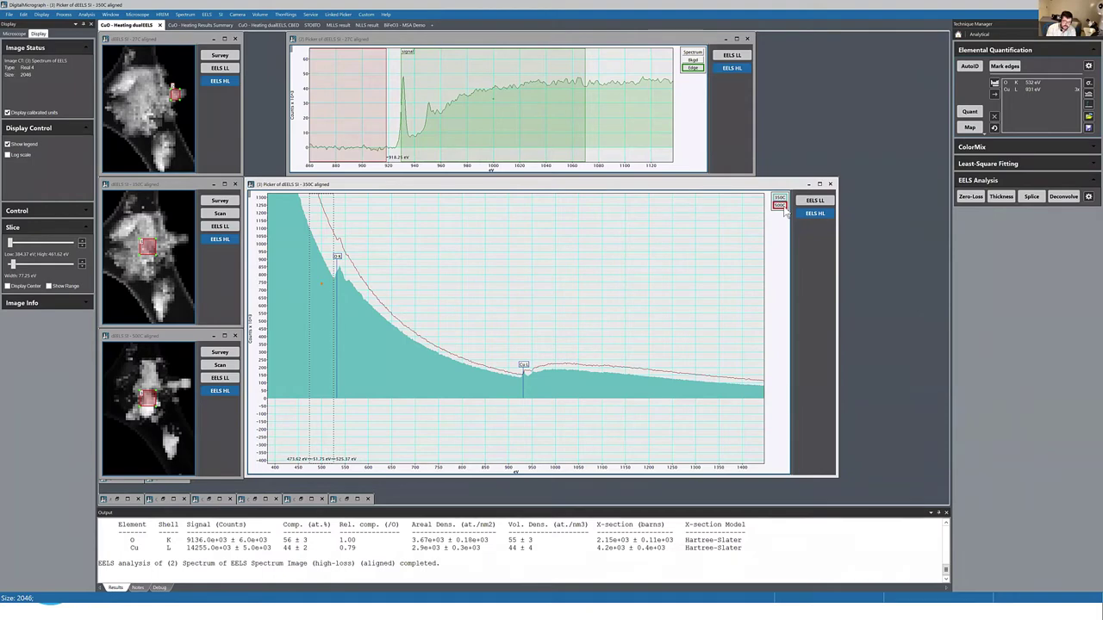
right_click(785, 214)
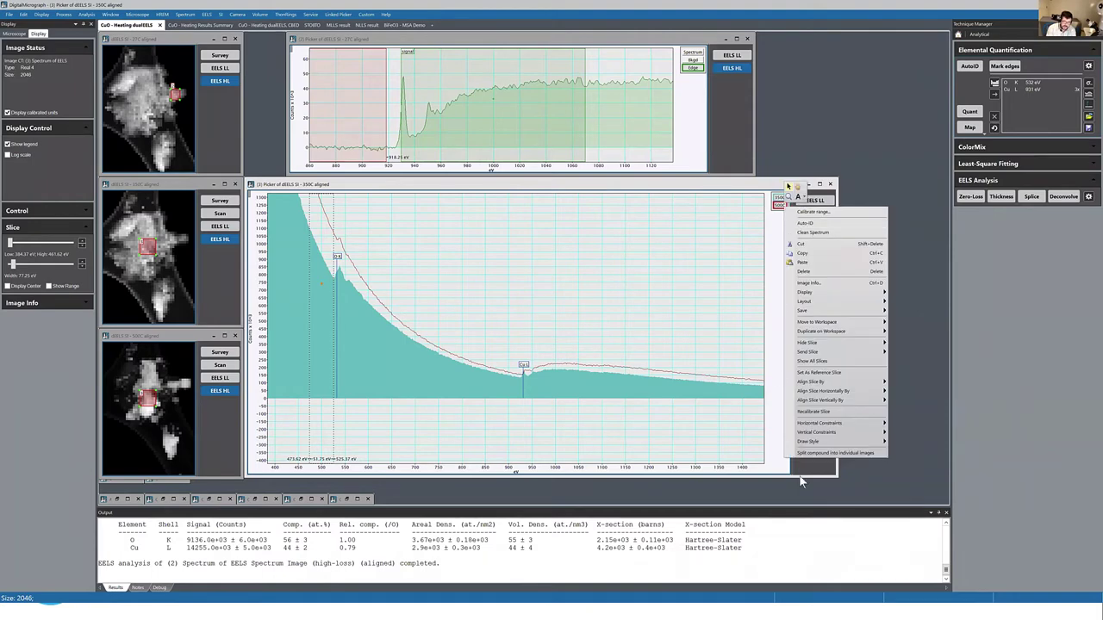
mouse_move(848, 402)
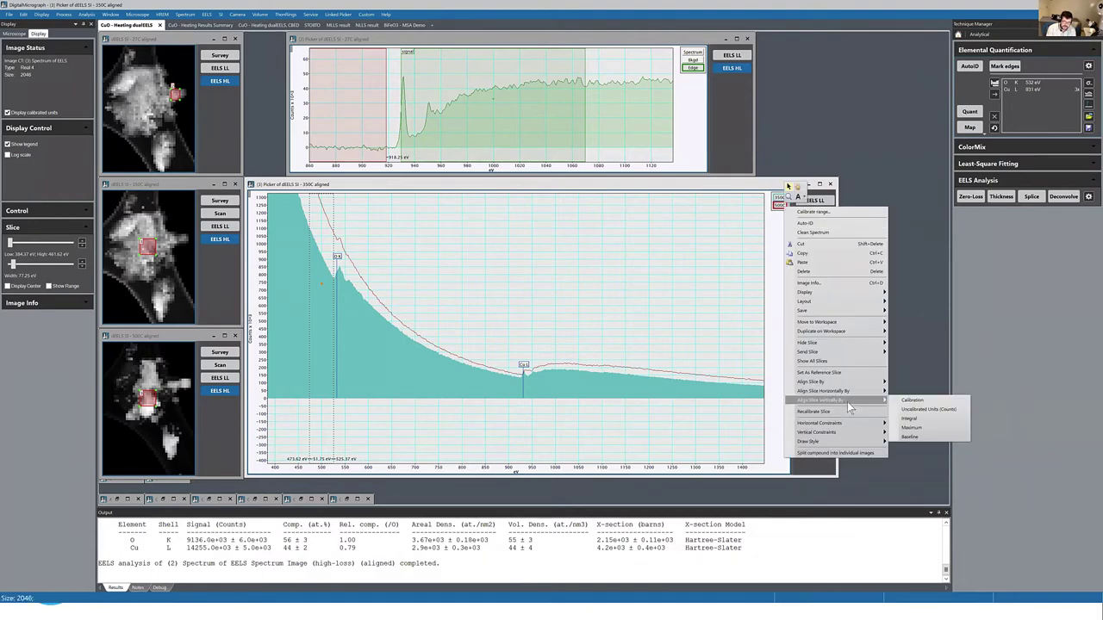
left_click(918, 419)
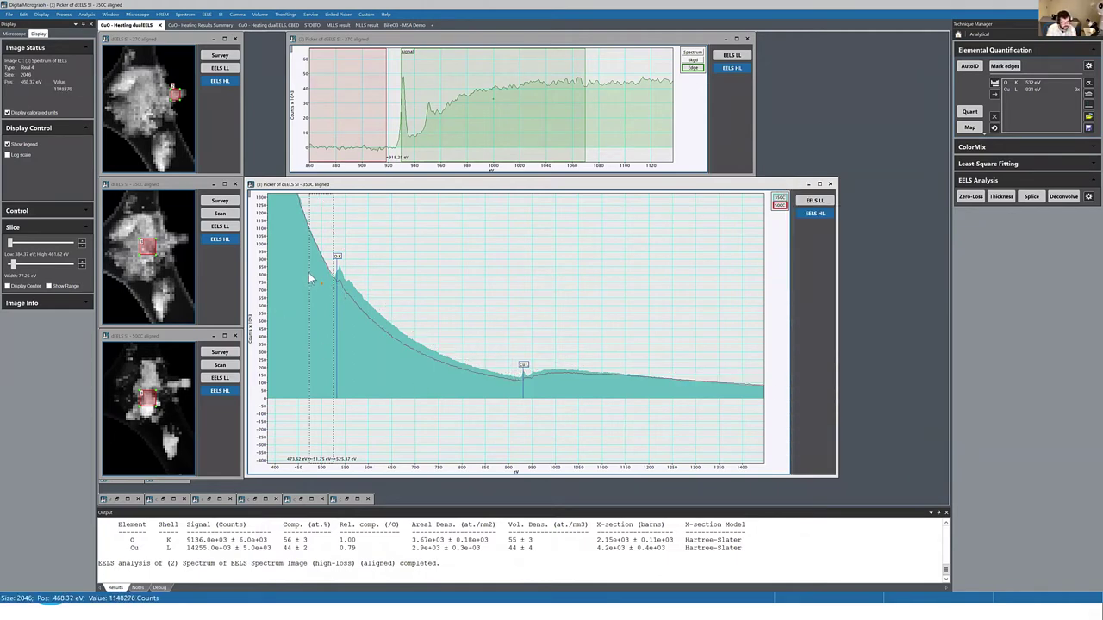
Step: Compare the aligned 350C and 500C spectra at the O K and Cu L edges
scroll(263, 375, "up", 5)
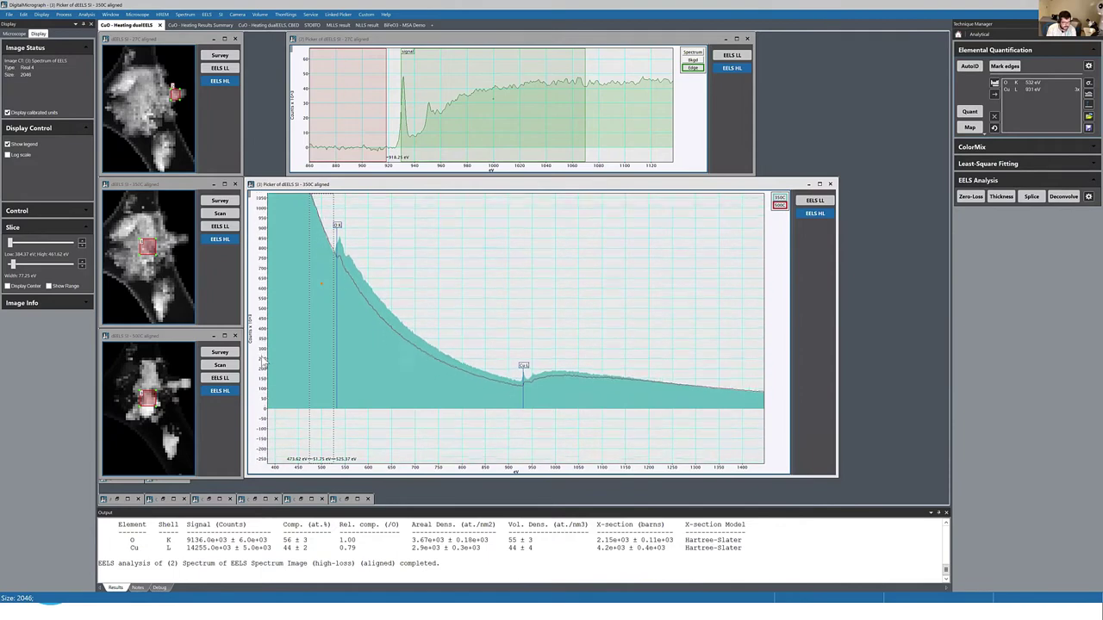
scroll(266, 379, "up", 4)
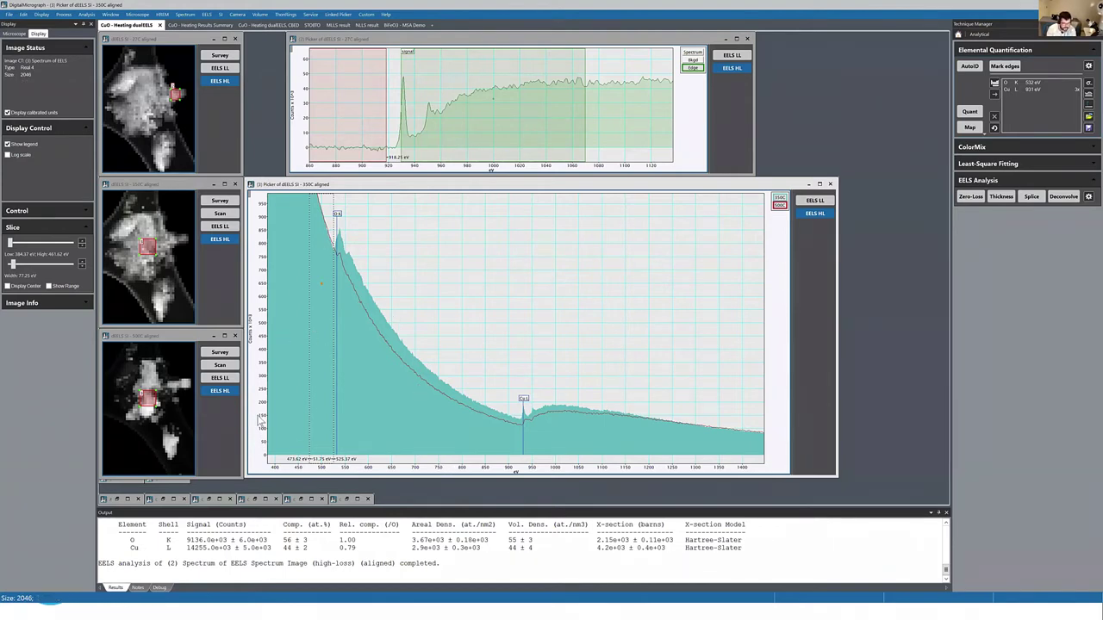
left_click_drag(259, 419, 555, 349)
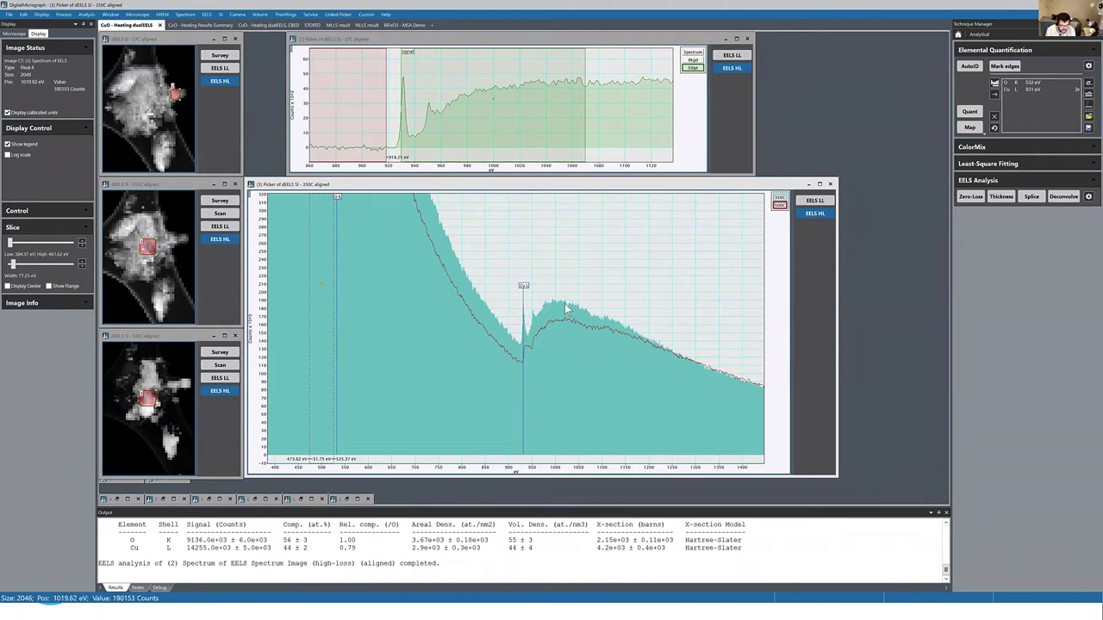
left_click_drag(269, 274, 258, 245)
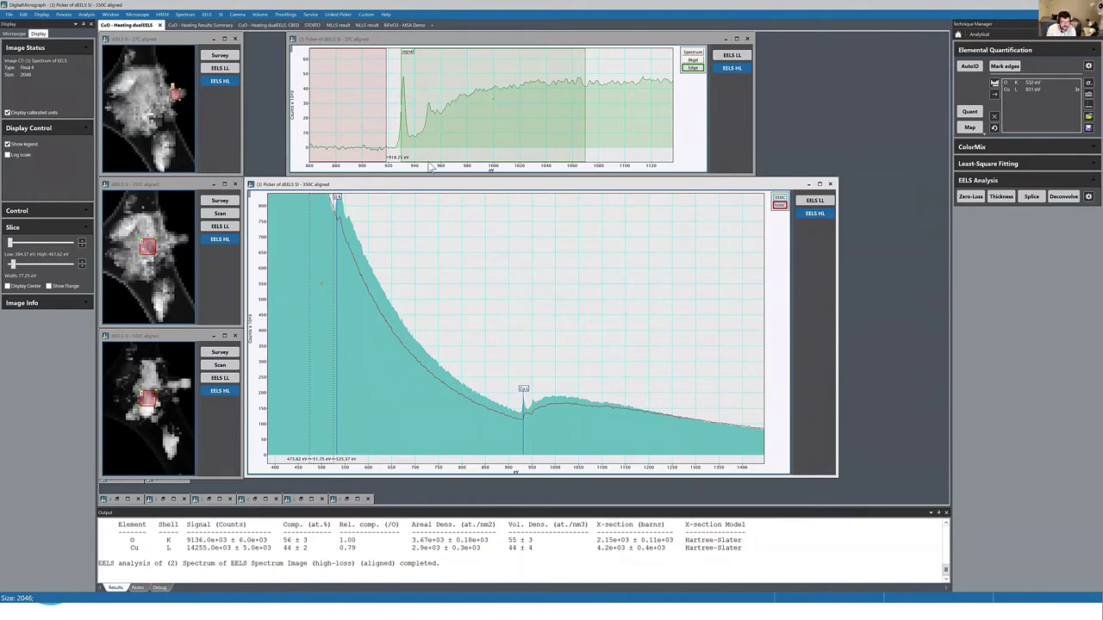
left_click_drag(337, 368, 324, 296)
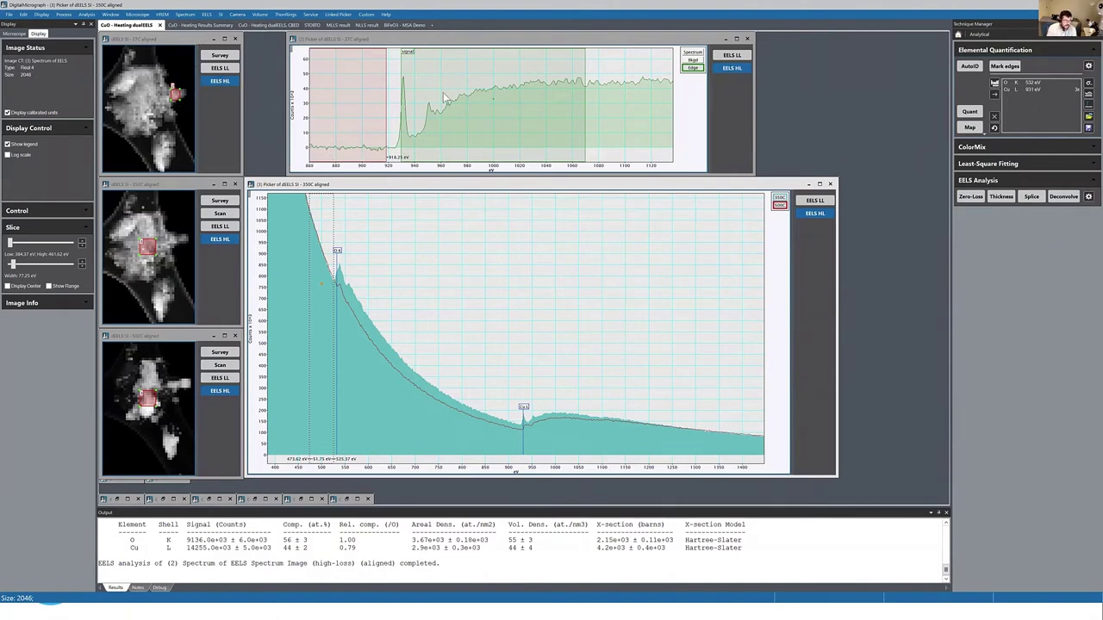
Step: Close the 350C and 27C picker spectrum windows and select the remaining 500C picker spectrum
left_click(829, 185)
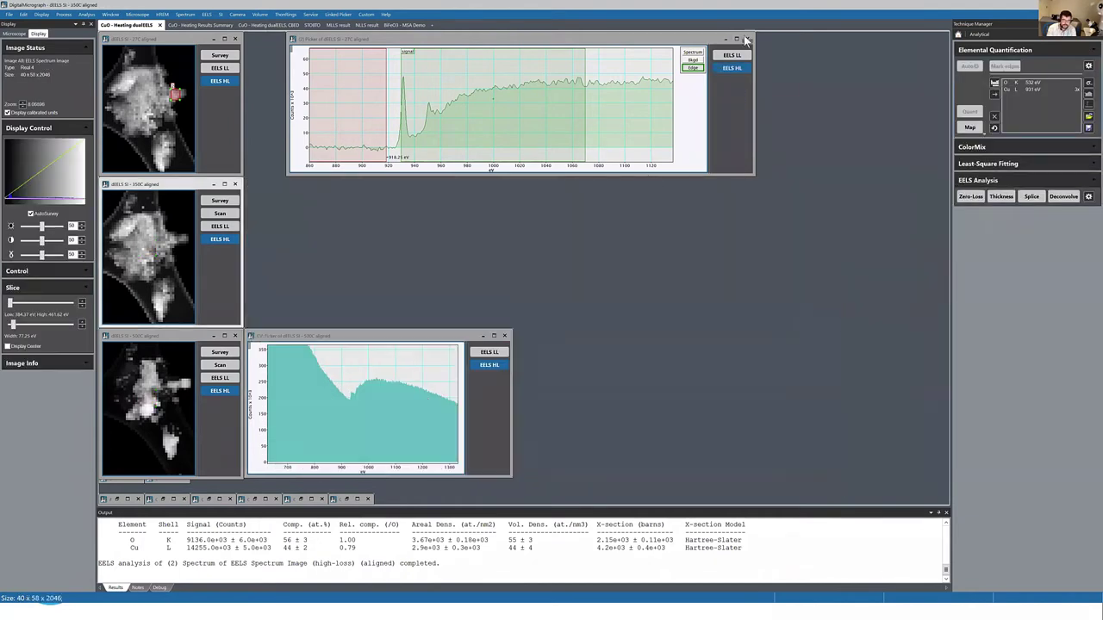
left_click(746, 40)
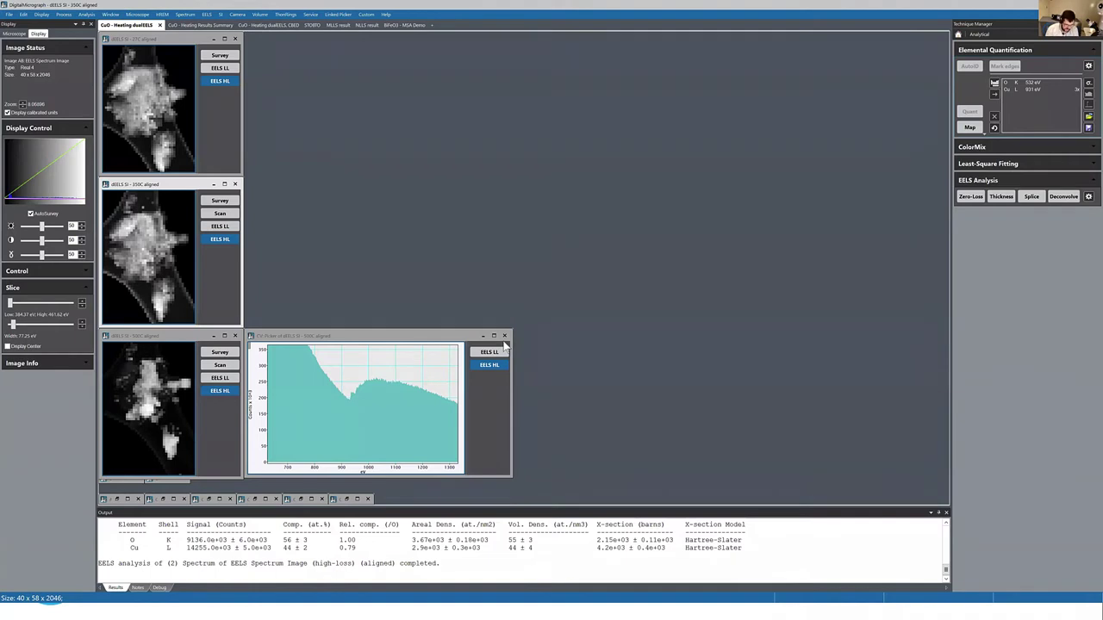
left_click(390, 398)
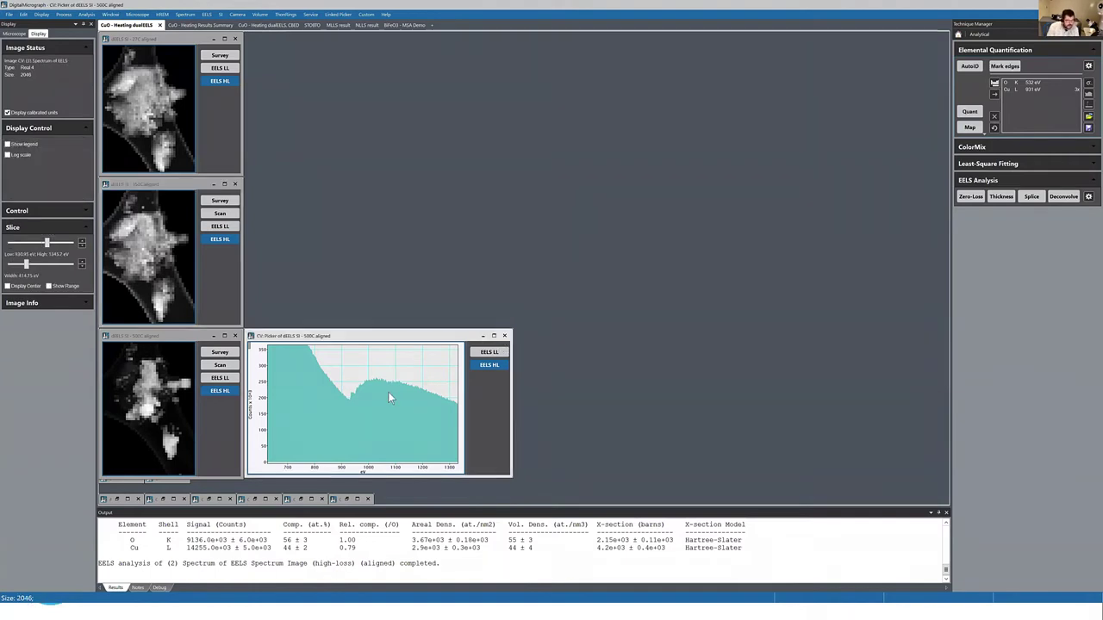
Step: Close the remaining 500C picker spectrum window and activate the 27C aligned spectrum image
left_click(504, 335)
left_click(544, 325)
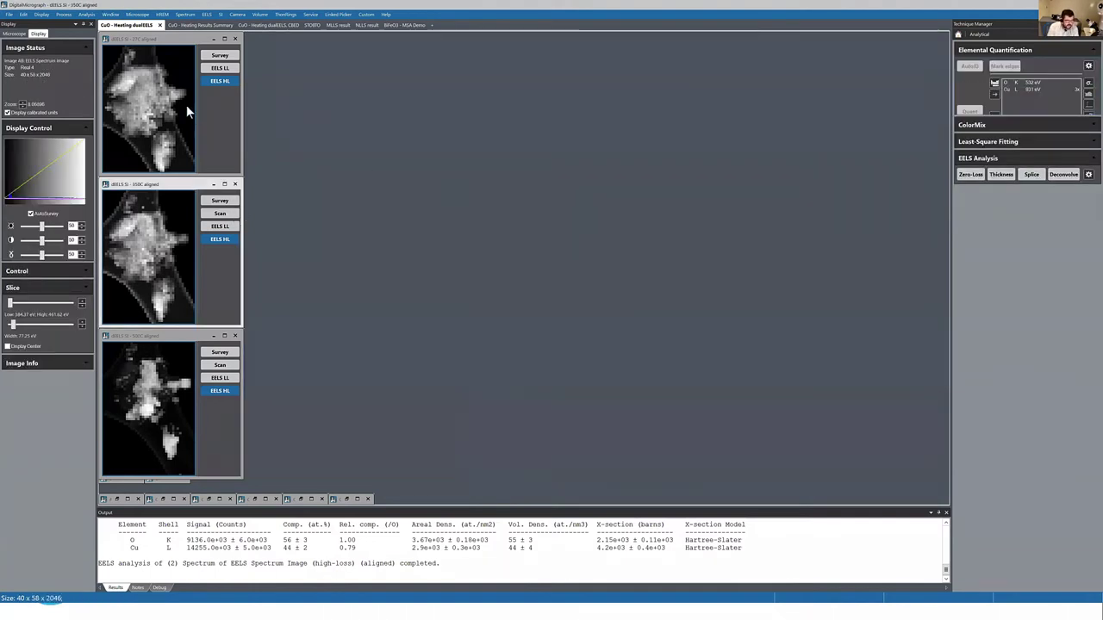
left_click(153, 86)
right_click(153, 85)
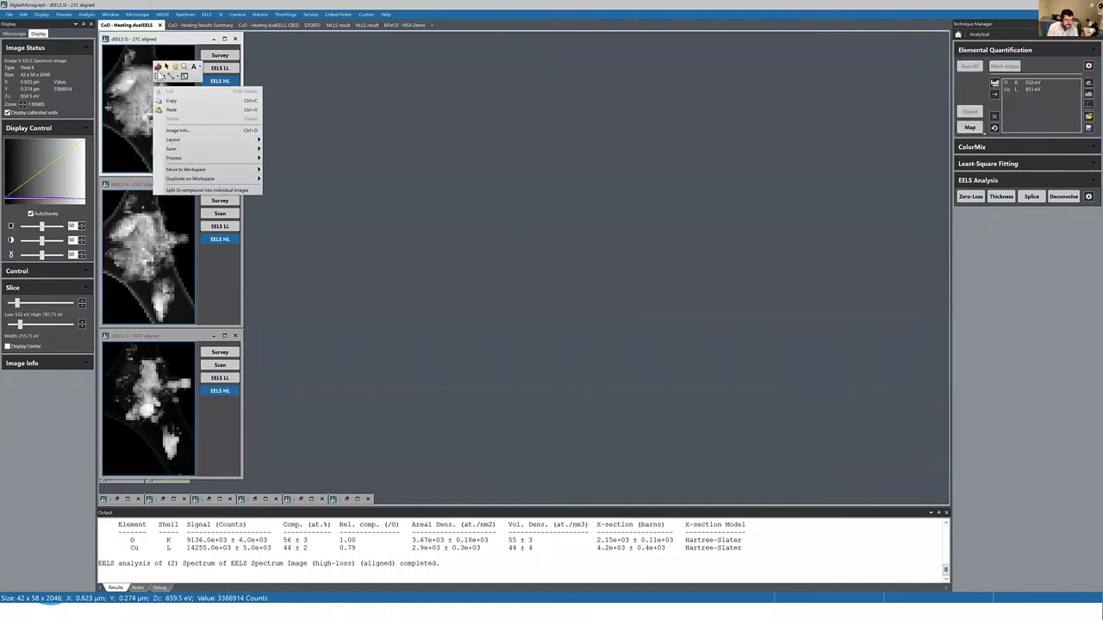
key("Escape")
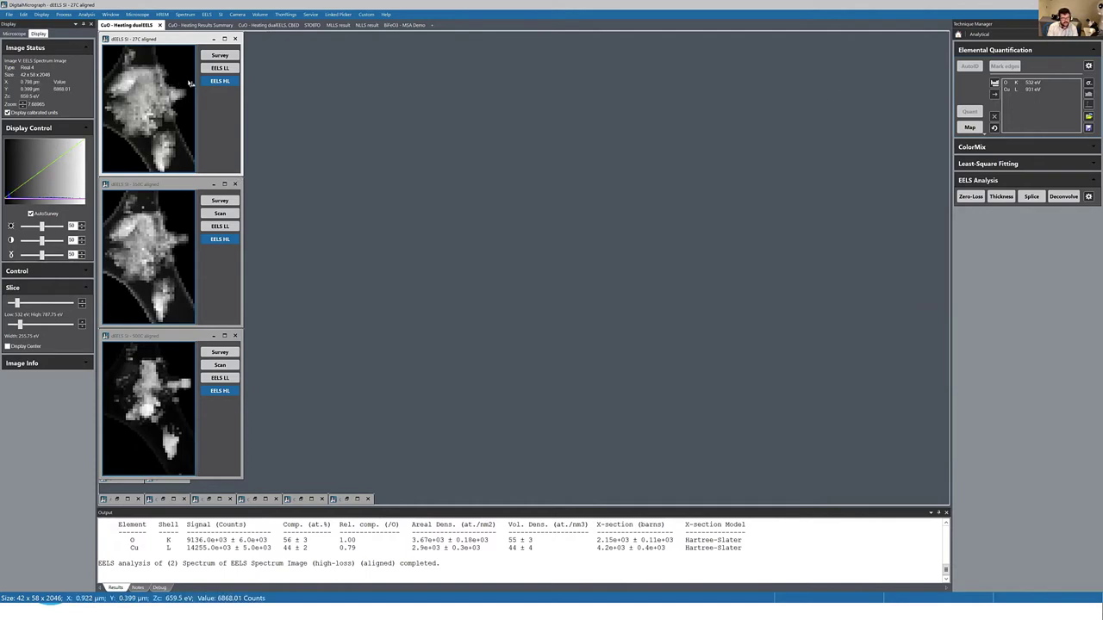
right_click(158, 94)
key("Escape")
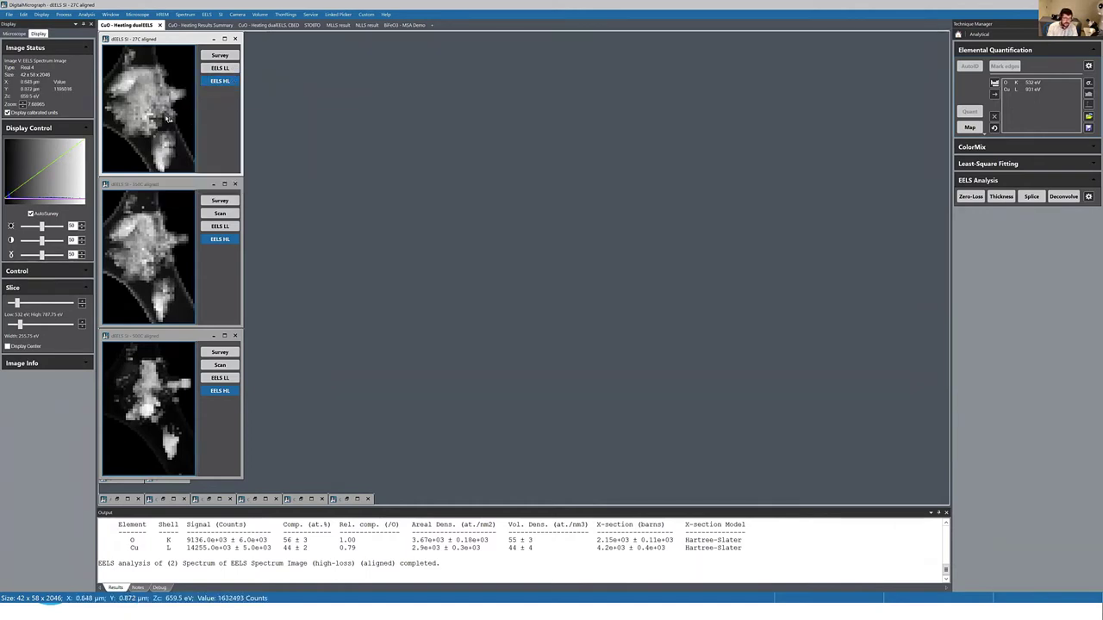
Step: Place a picker region of about 0.2 by 0.25 µm over the right-hand lobe of the 27C particle and enlarge its spectrum window
left_click(167, 90)
left_click_drag(161, 82, 184, 103)
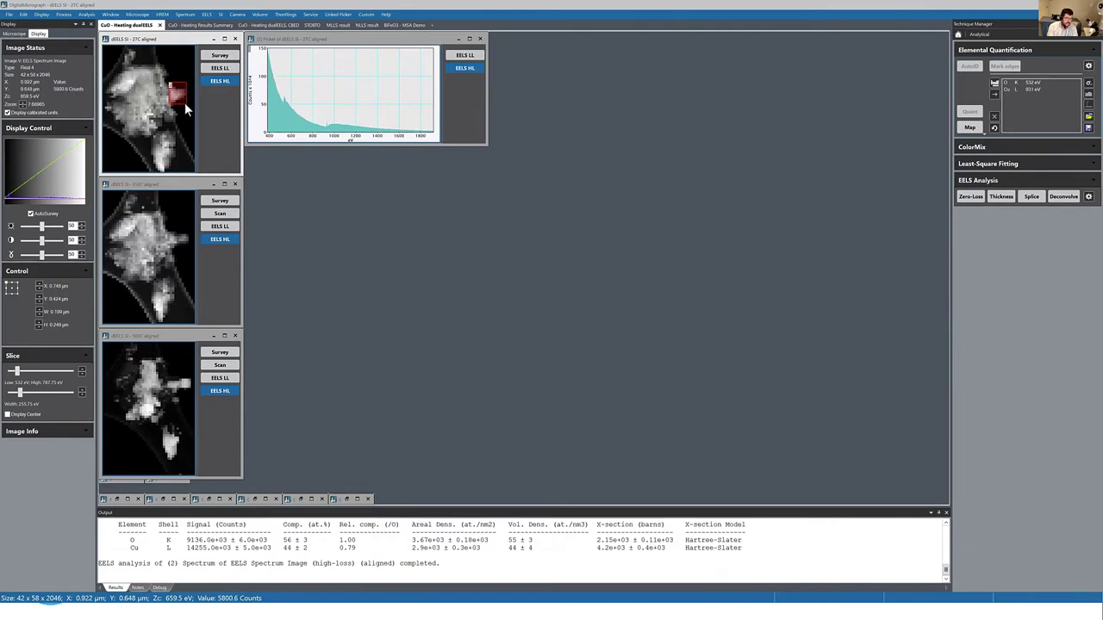
left_click(485, 146)
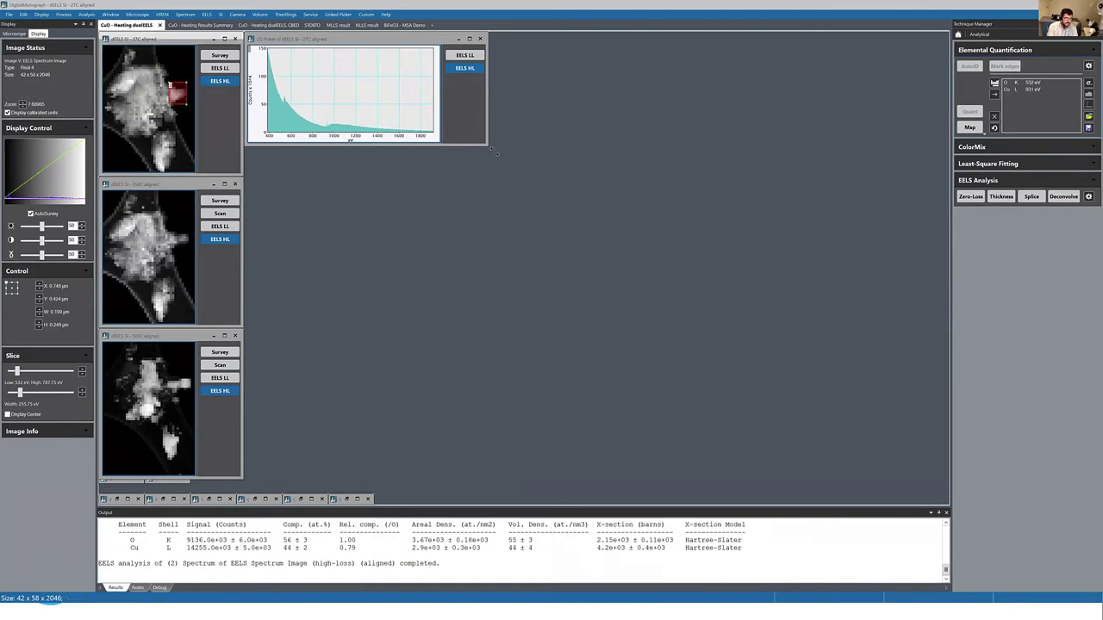
left_click_drag(493, 151, 875, 370)
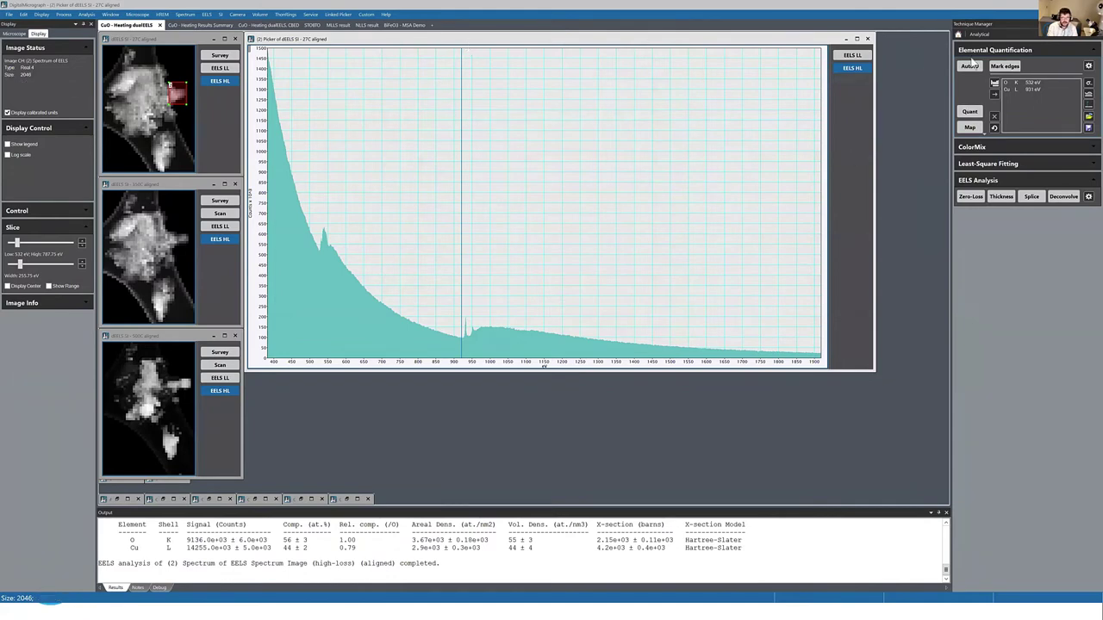
Step: Measure a Cu L edge standard from the 27C picker spectrum, with the background window spanning about 686 to 921 eV
left_click(1010, 89)
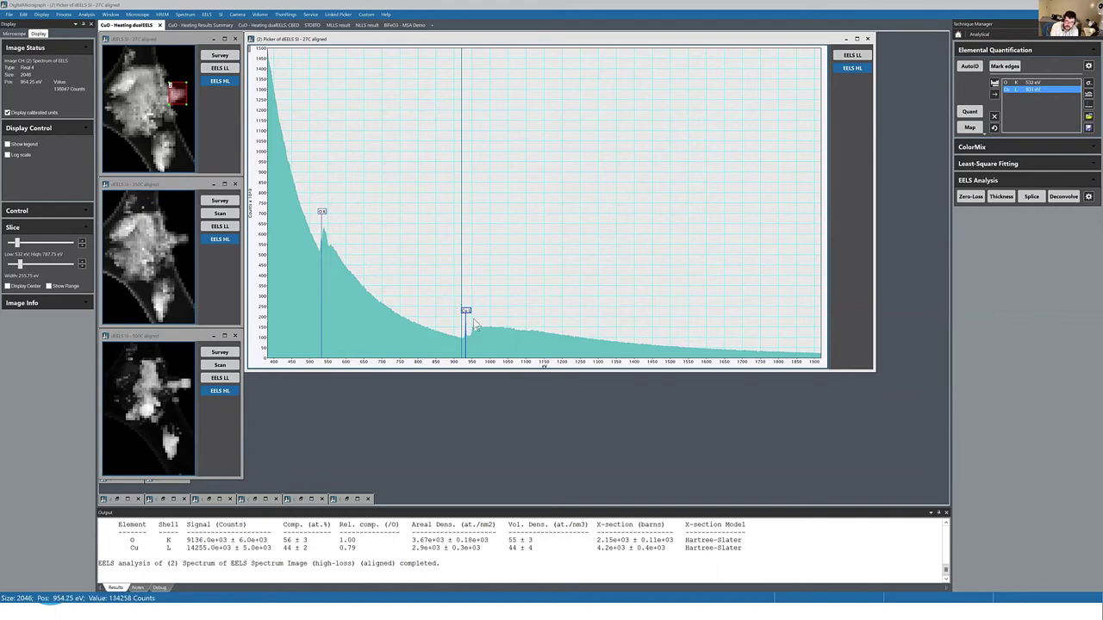
left_click(987, 140)
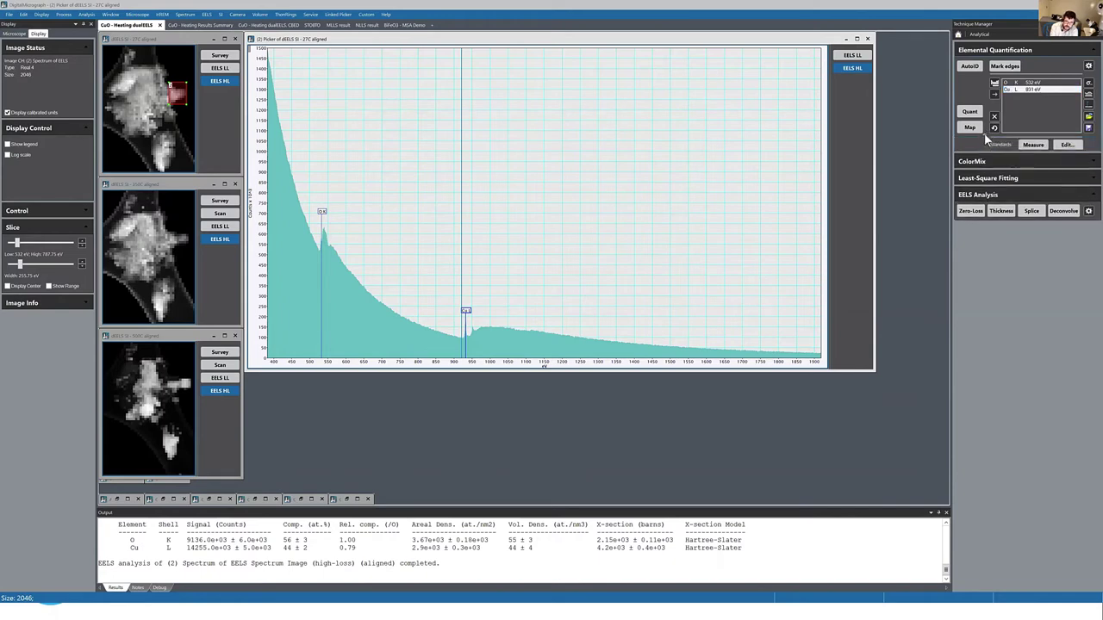
left_click(1033, 145)
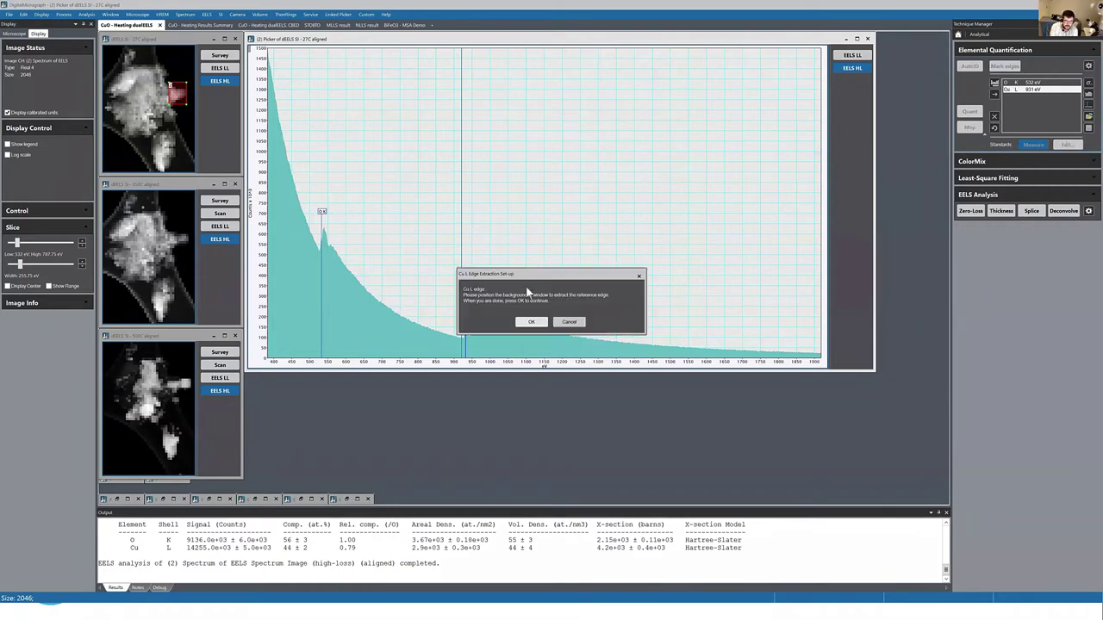
left_click_drag(518, 277, 691, 179)
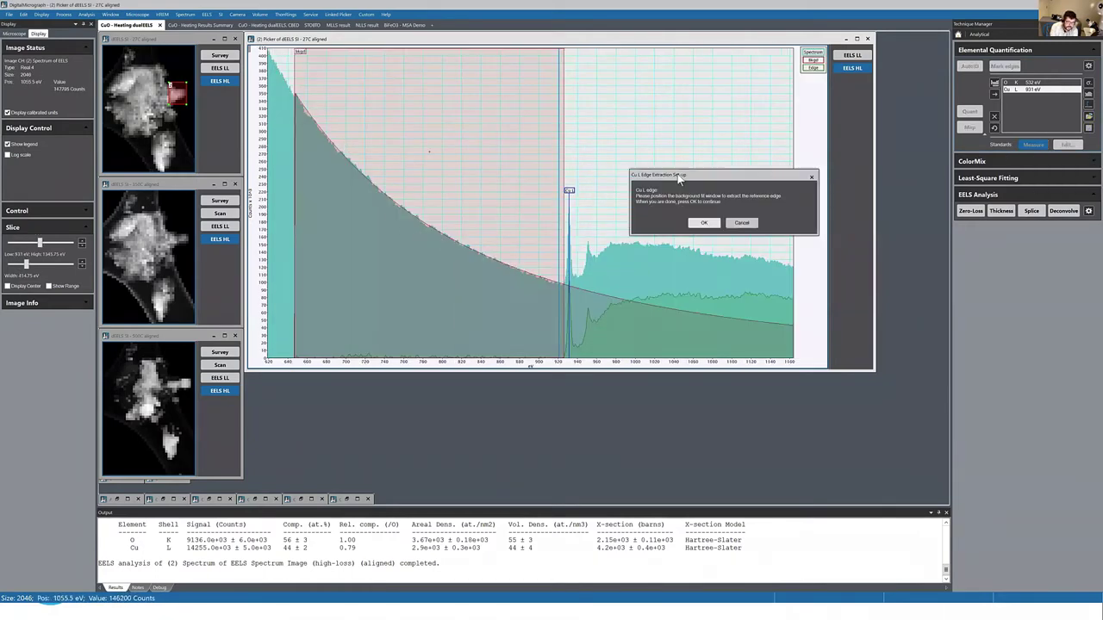
left_click_drag(325, 78, 402, 115)
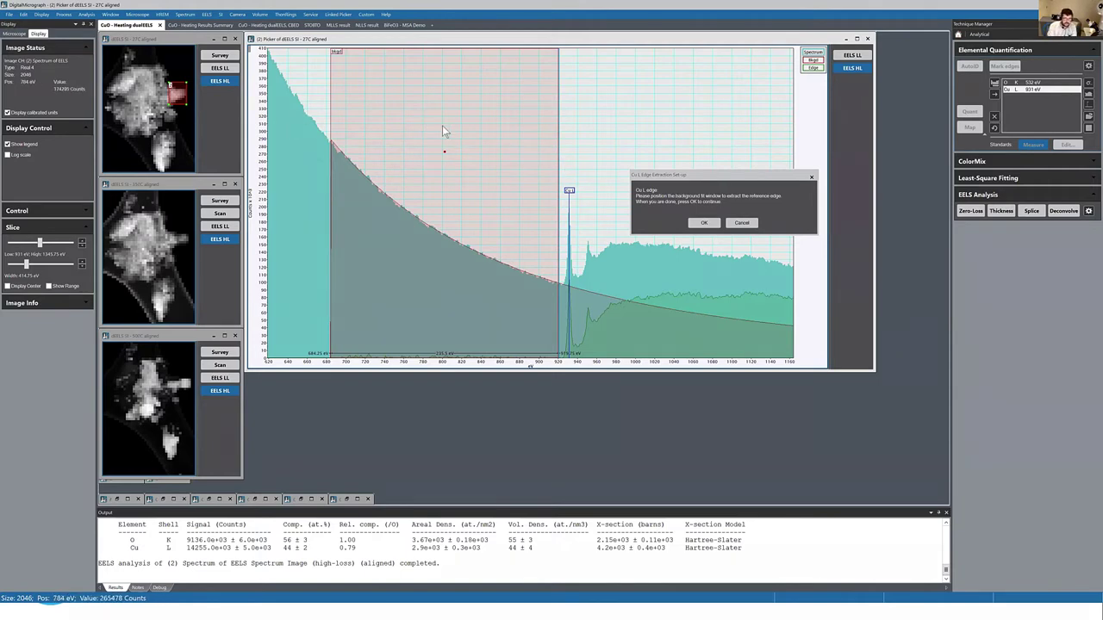
left_click_drag(440, 124, 441, 126)
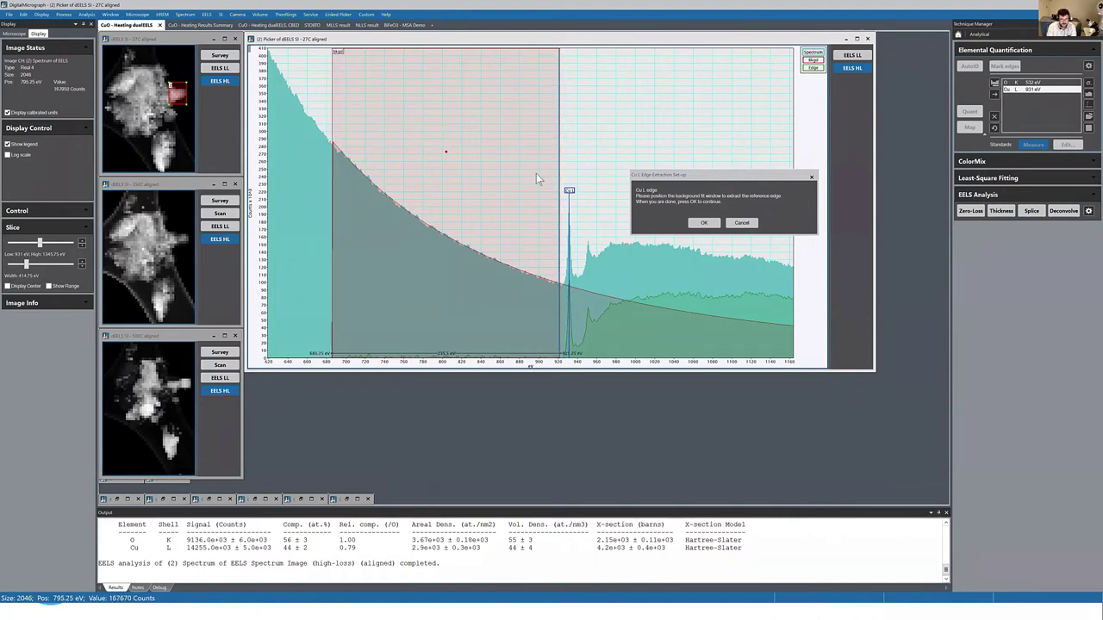
left_click(703, 222)
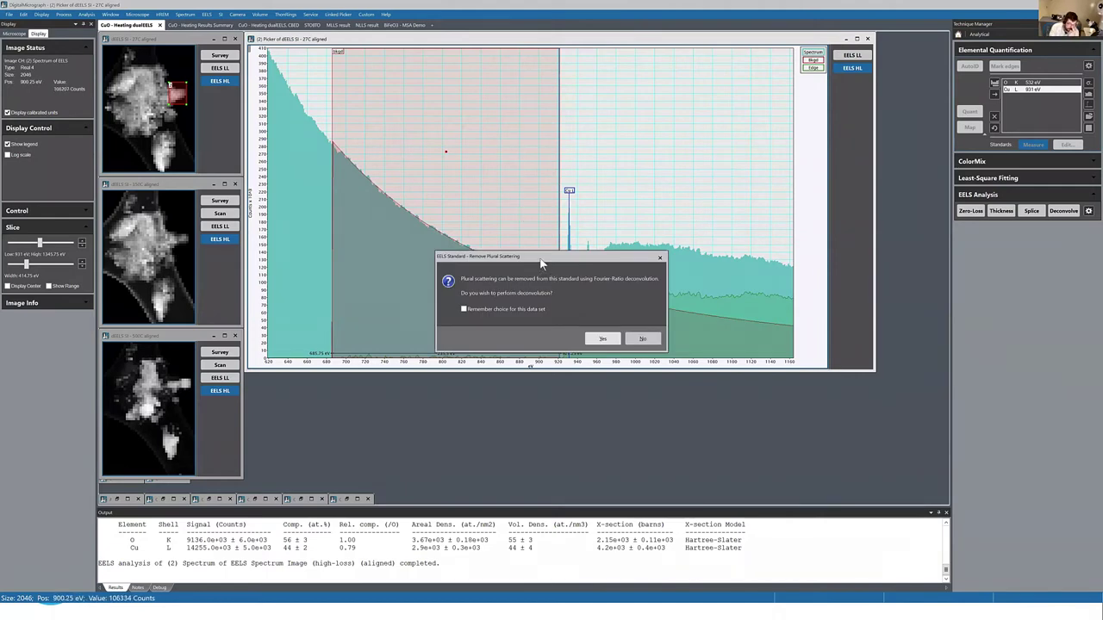
Step: Remove plural scattering from the Cu L standard using Fourier-Ratio deconvolution
left_click_drag(541, 260, 497, 172)
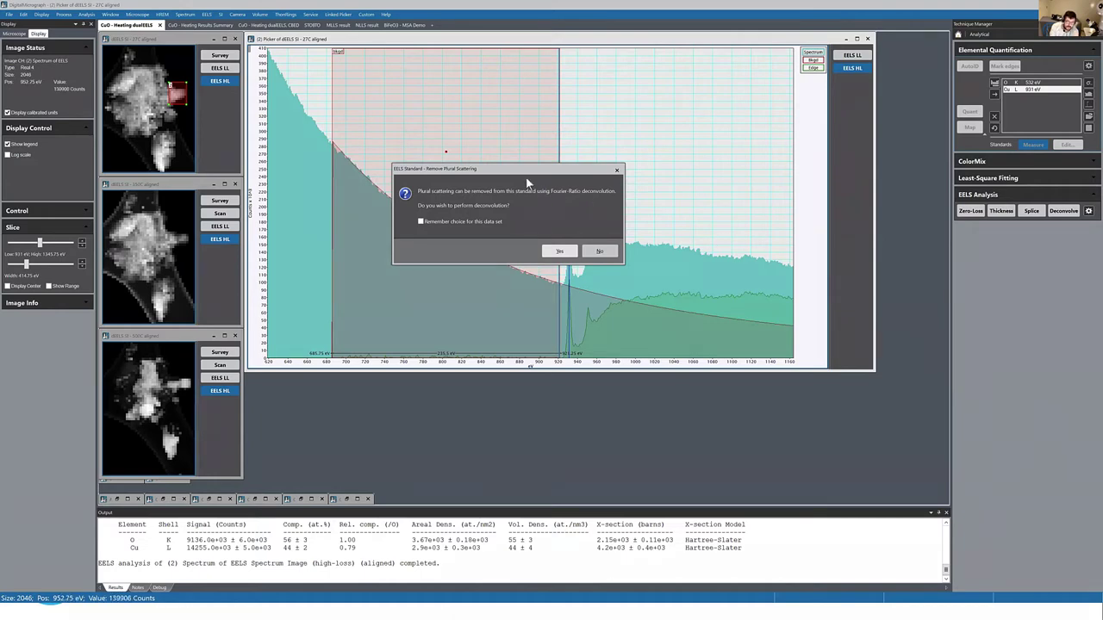
left_click_drag(555, 169, 700, 387)
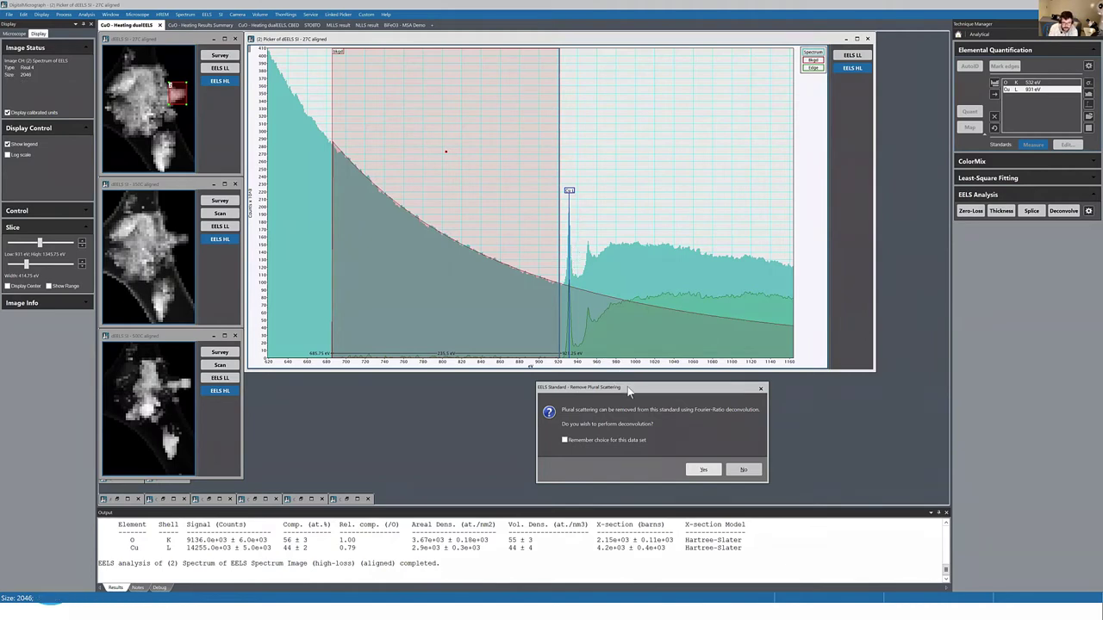
left_click_drag(625, 393, 473, 172)
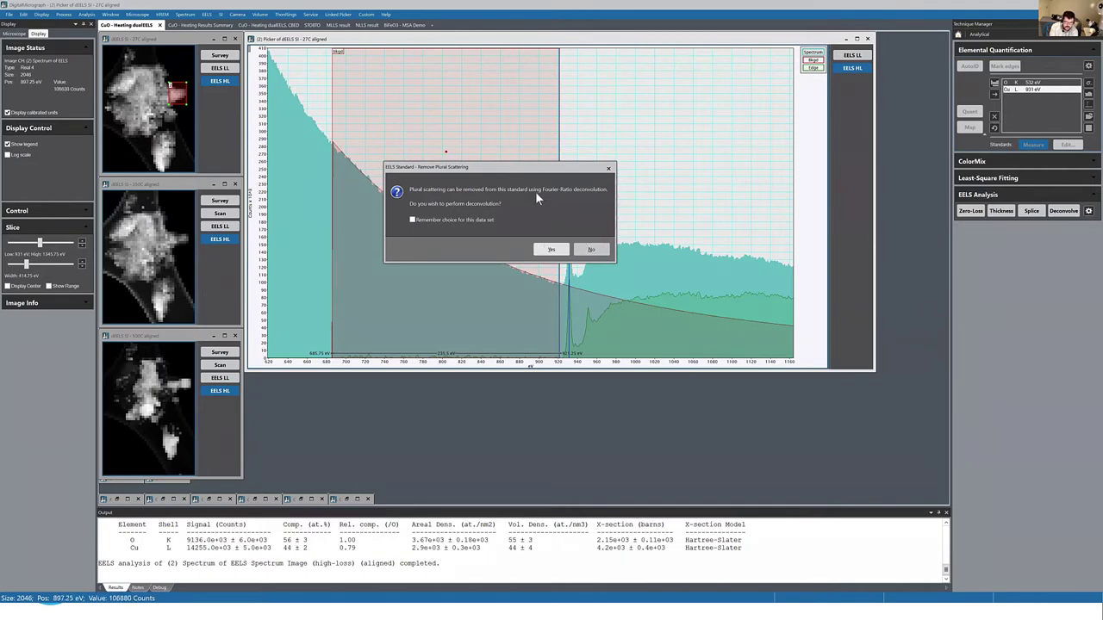
key("Return")
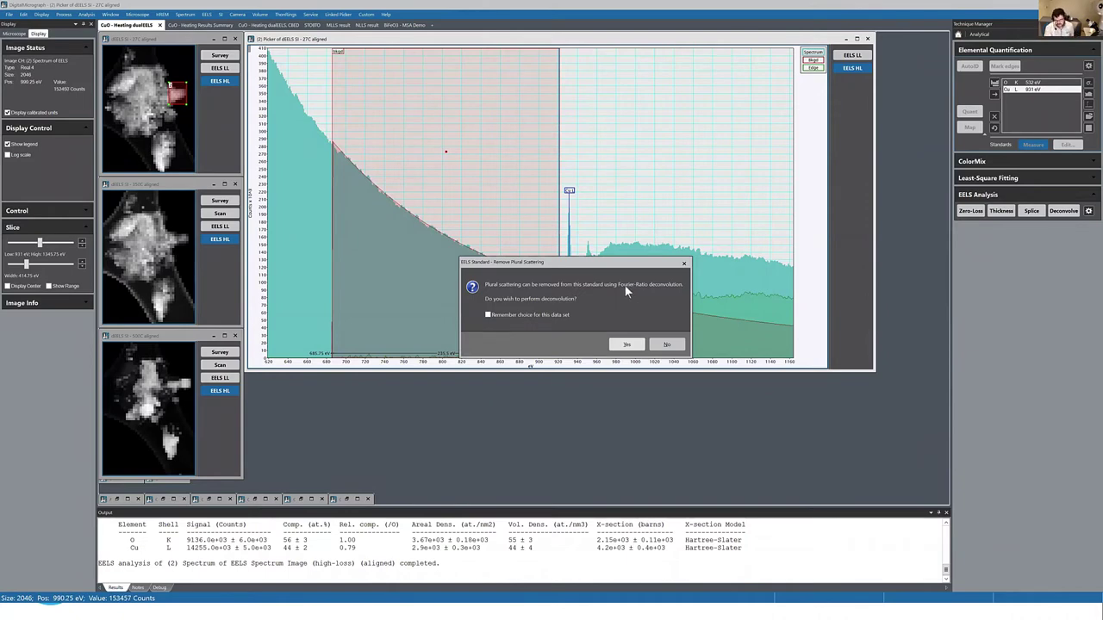
left_click(629, 344)
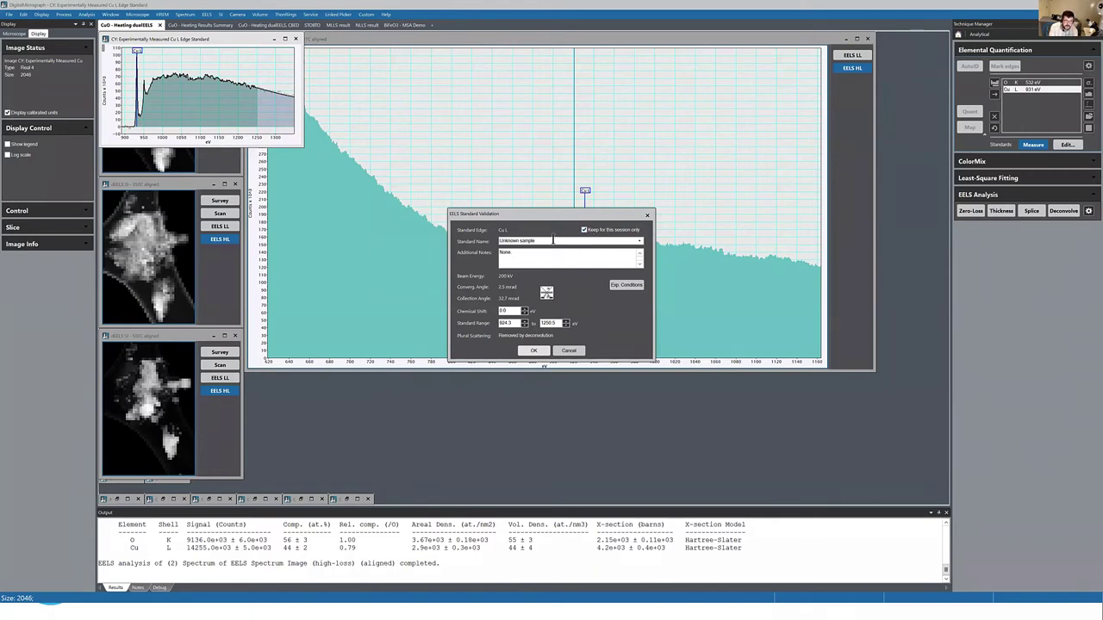
Step: Name the Cu L standard "Cu (II)" and add the note "- spectrum image dual EELS"
key("ctrl+a")
type("Cu")
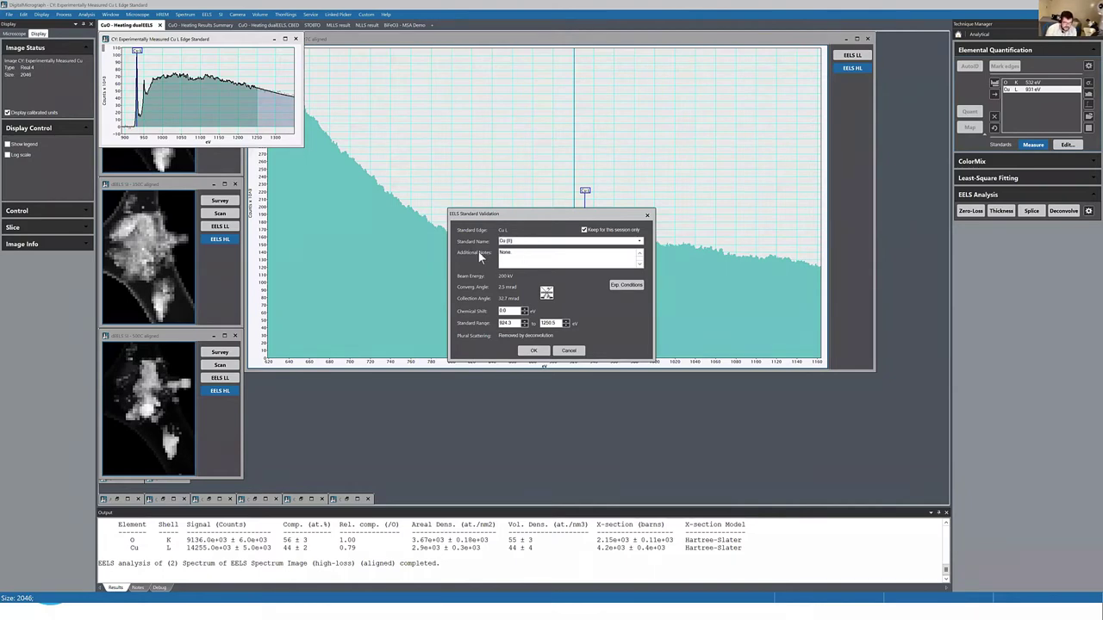
left_click(501, 252)
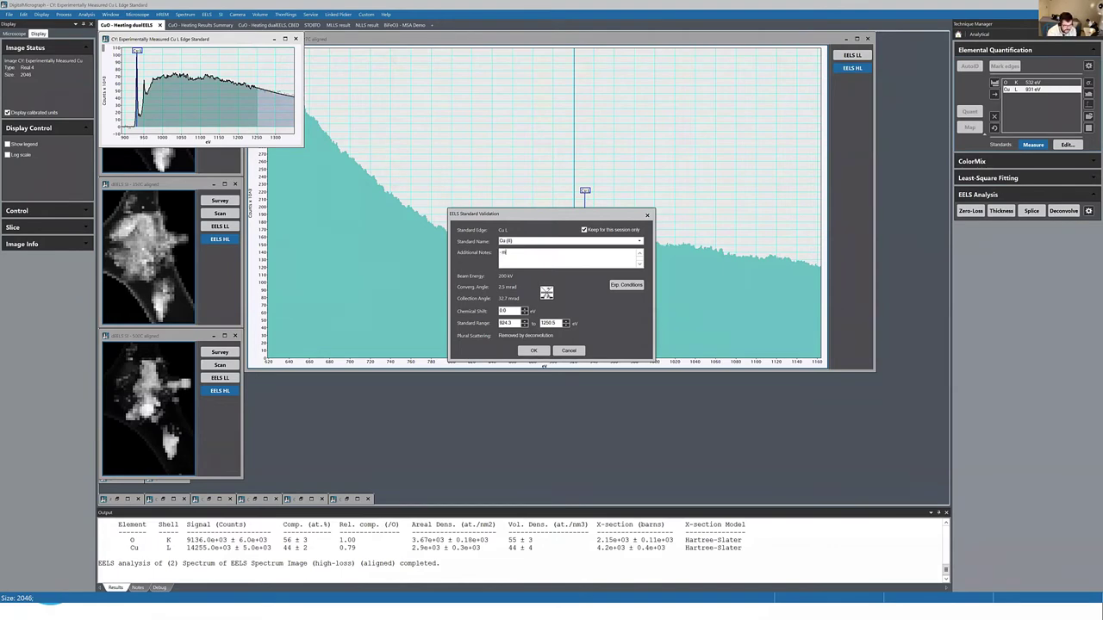
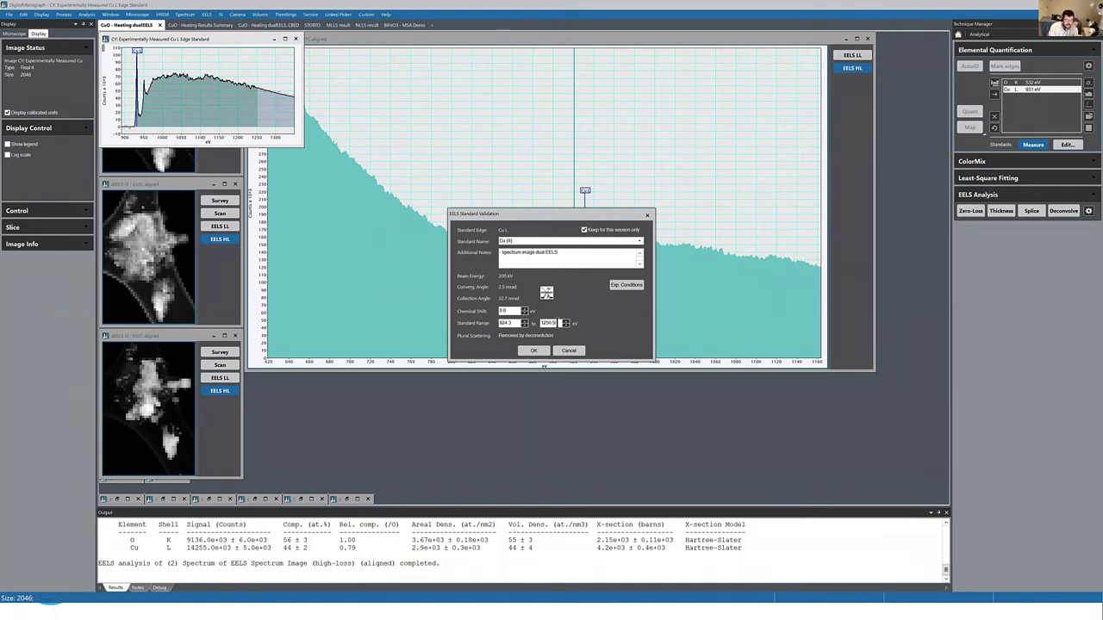
Step: Try different upper limits for the Cu L standard's range, trimming it to about 1120 eV
left_click(566, 321)
left_click(566, 320)
left_click(566, 321)
left_click(566, 321)
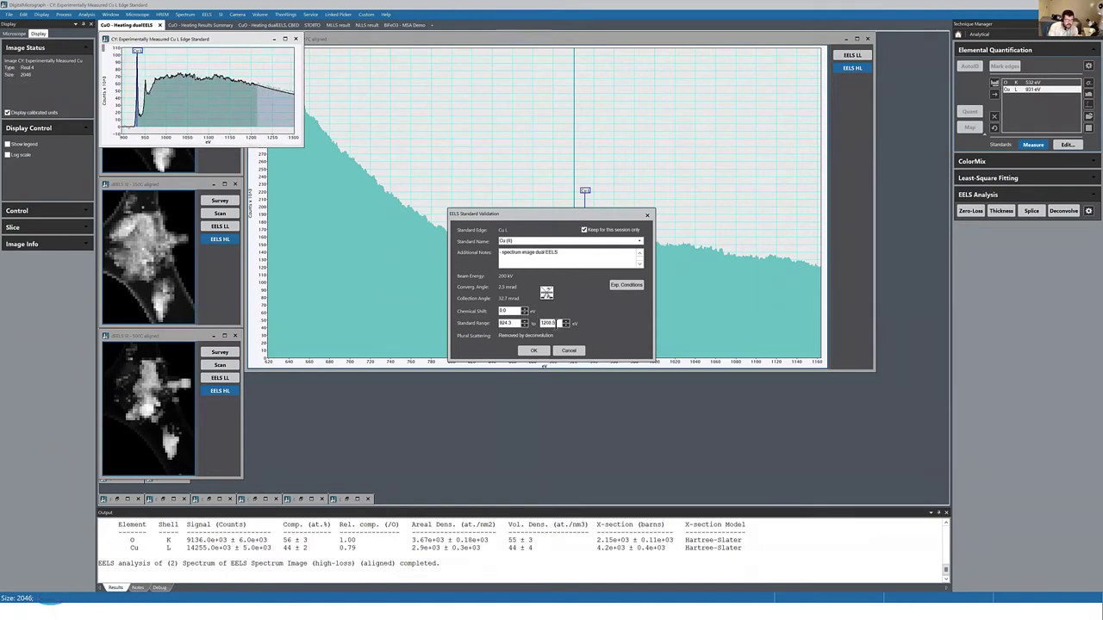
scroll(556, 323, "down", 10)
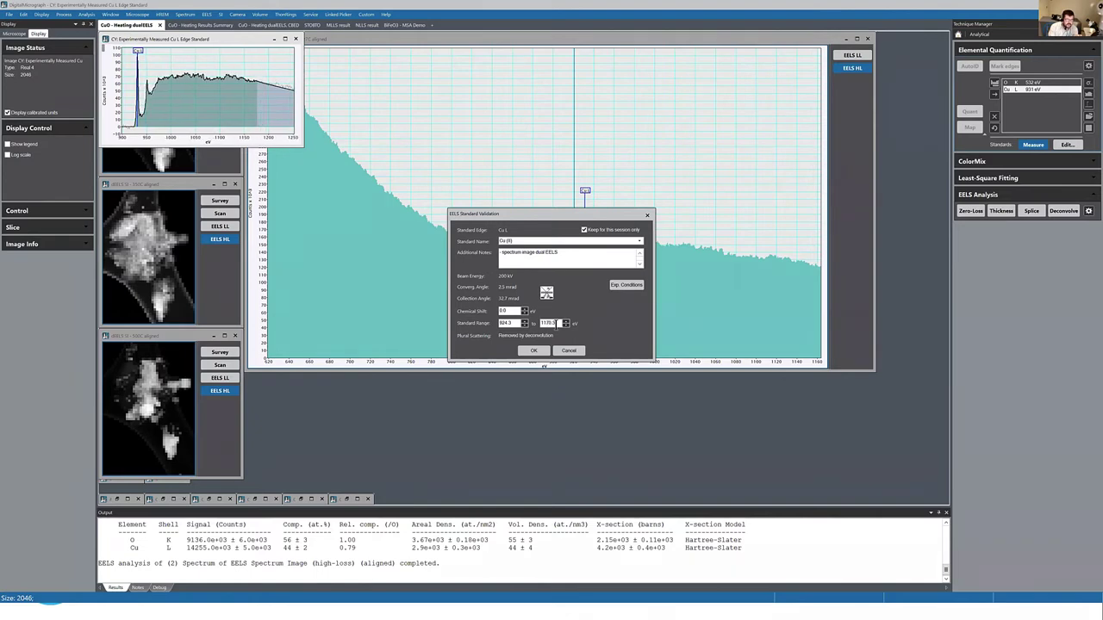
scroll(556, 323, "down", 2)
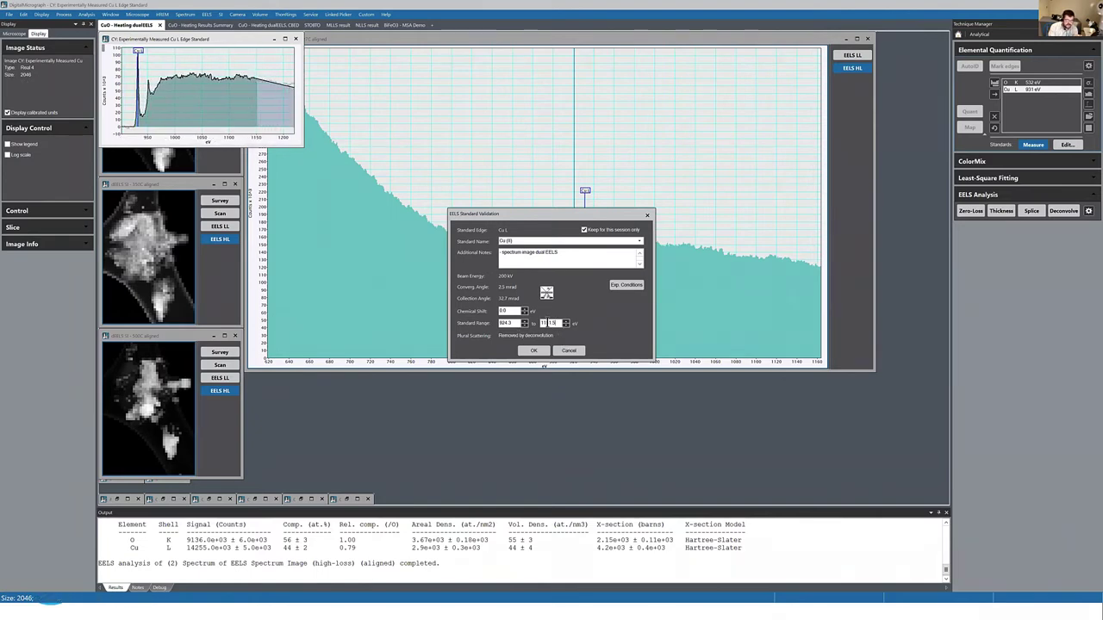
scroll(556, 323, "down", 5)
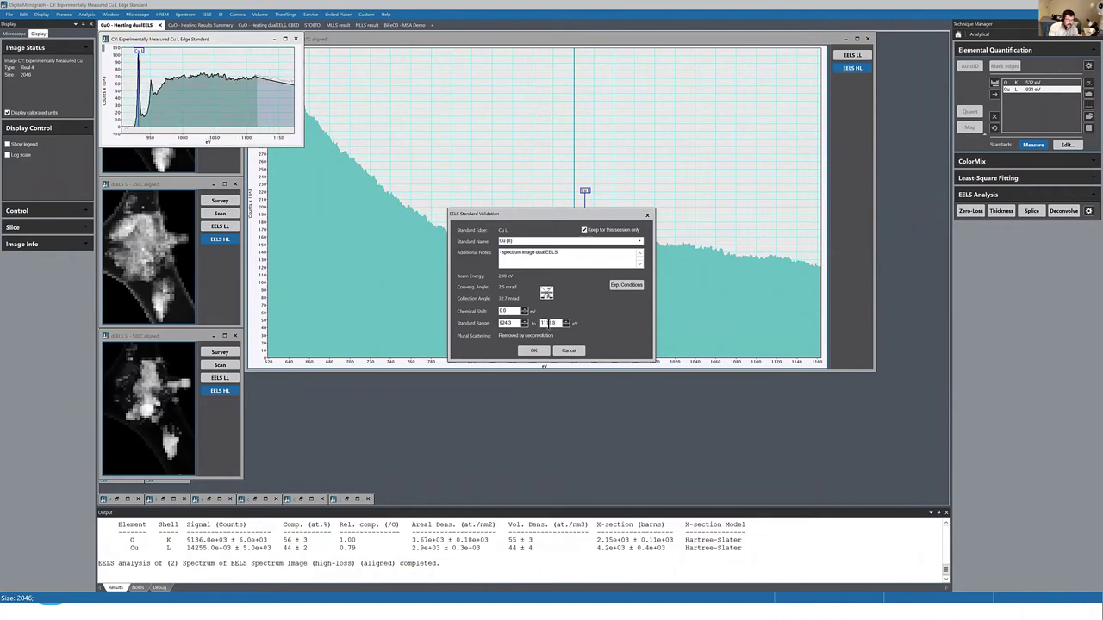
scroll(556, 323, "down", 5)
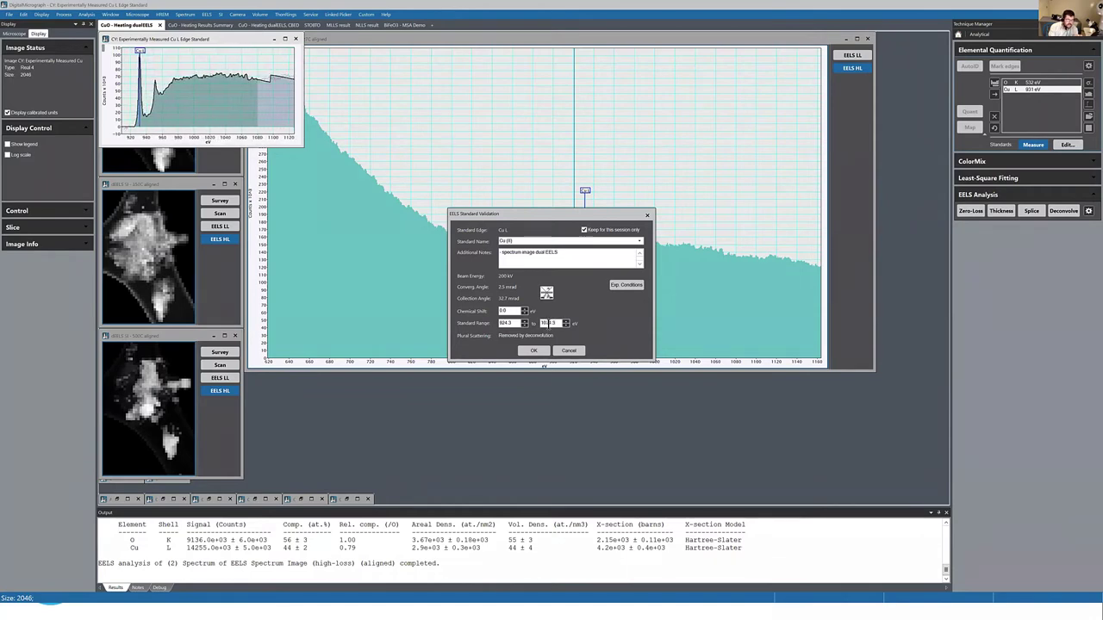
scroll(556, 323, "down", 5)
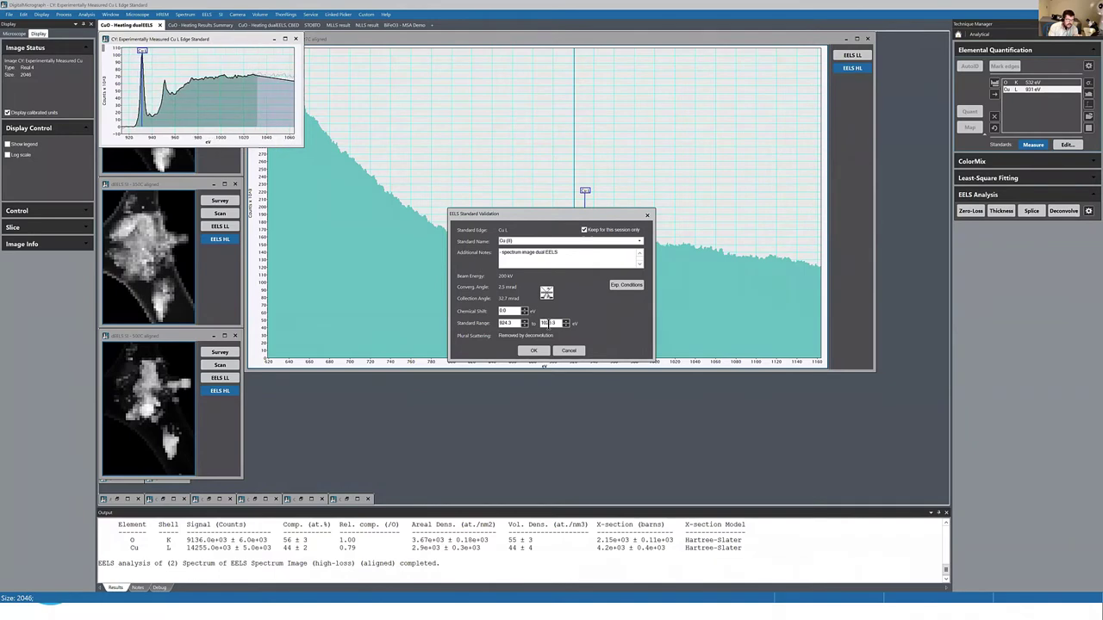
scroll(552, 323, "down", 5)
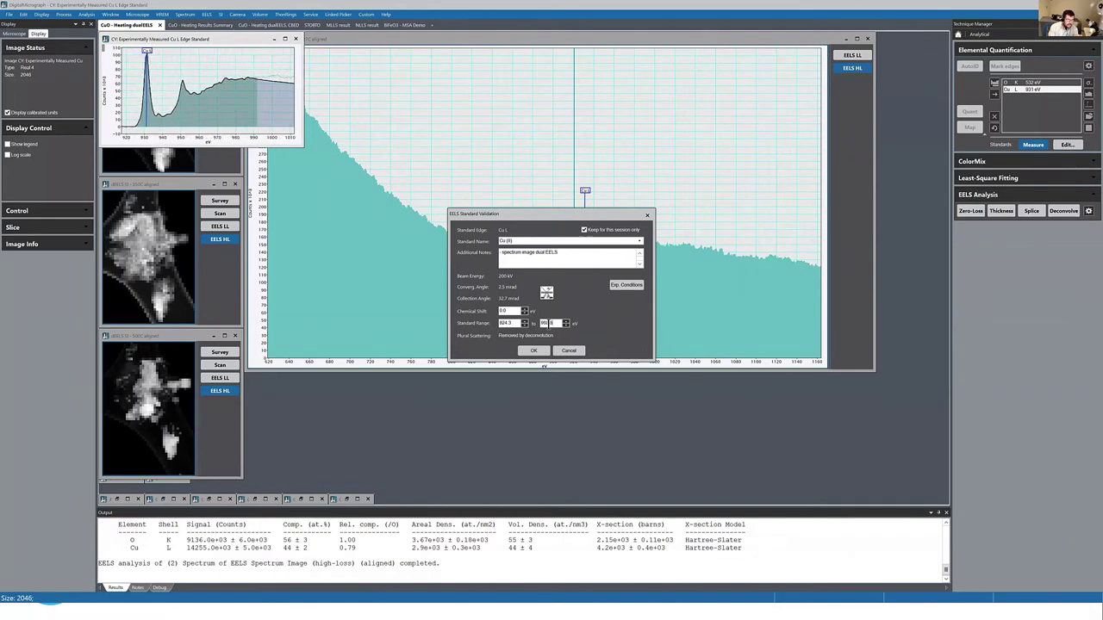
scroll(553, 323, "down", 4)
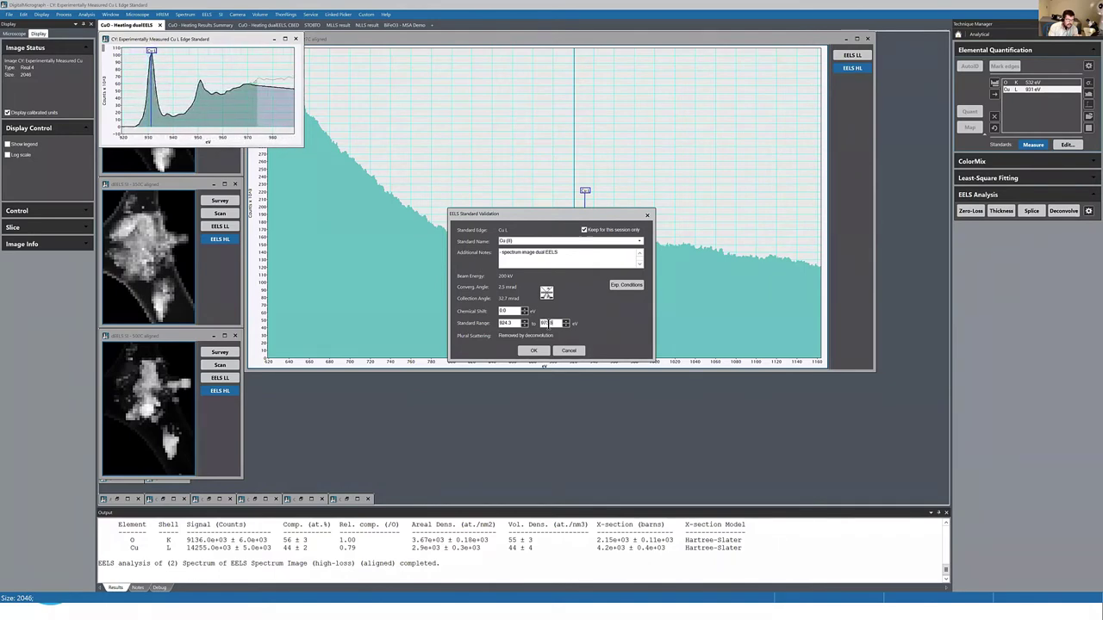
scroll(552, 323, "down", 2)
scroll(553, 323, "up", 4)
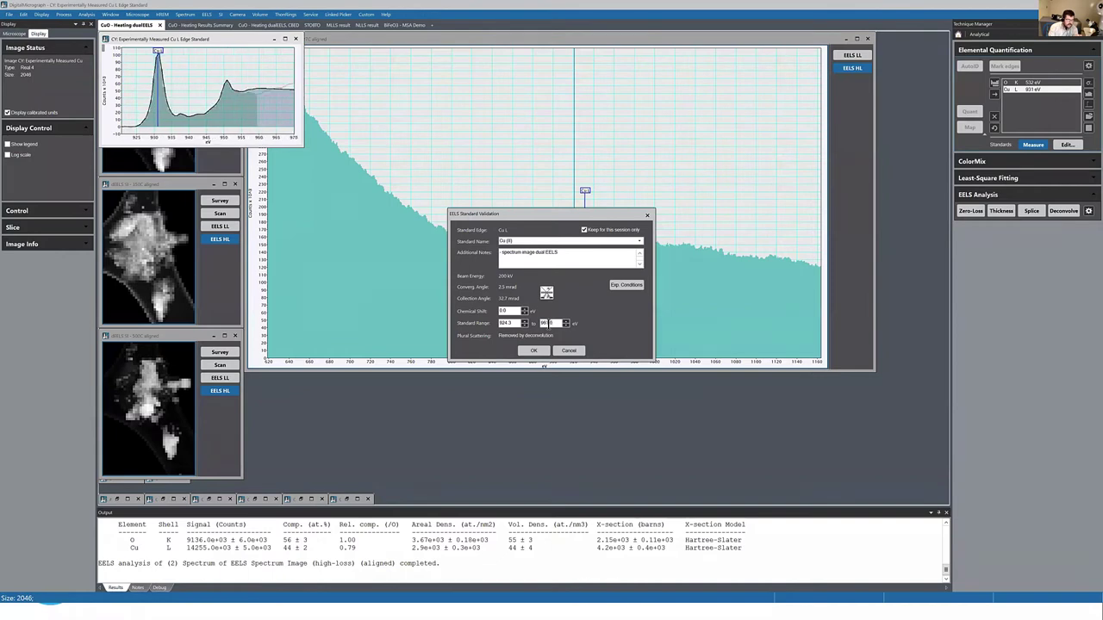
scroll(552, 323, "up", 6)
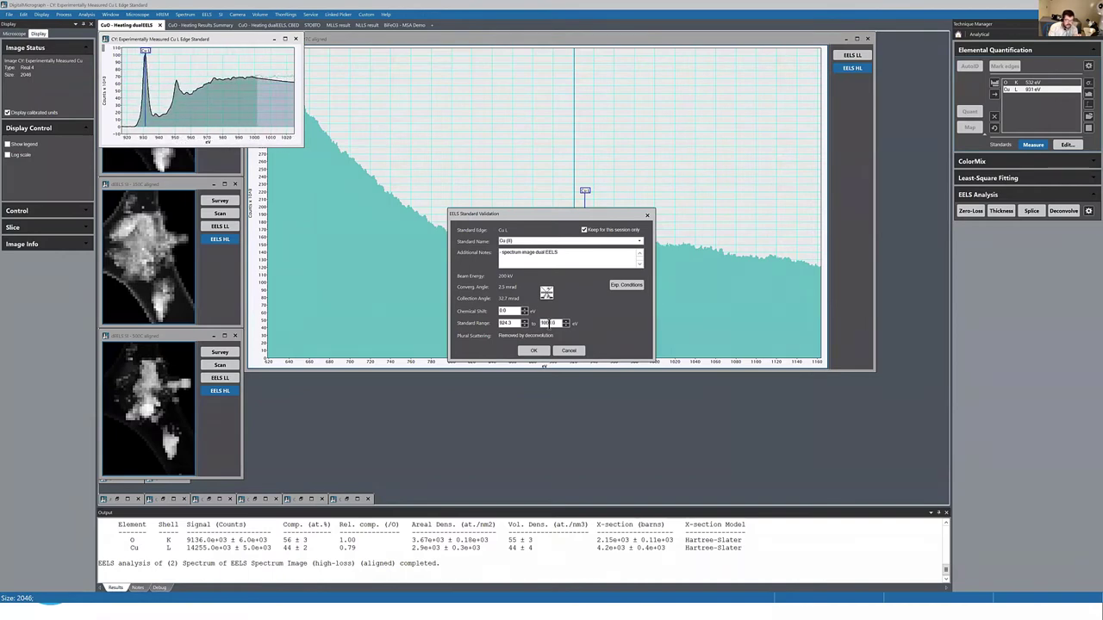
scroll(552, 323, "up", 7)
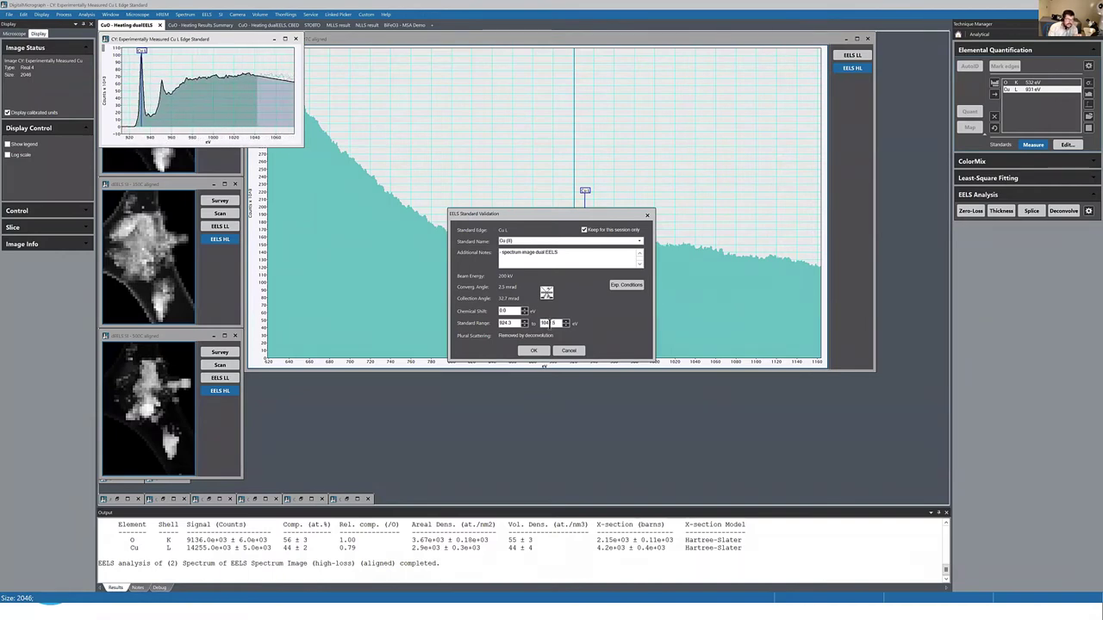
scroll(553, 323, "up", 6)
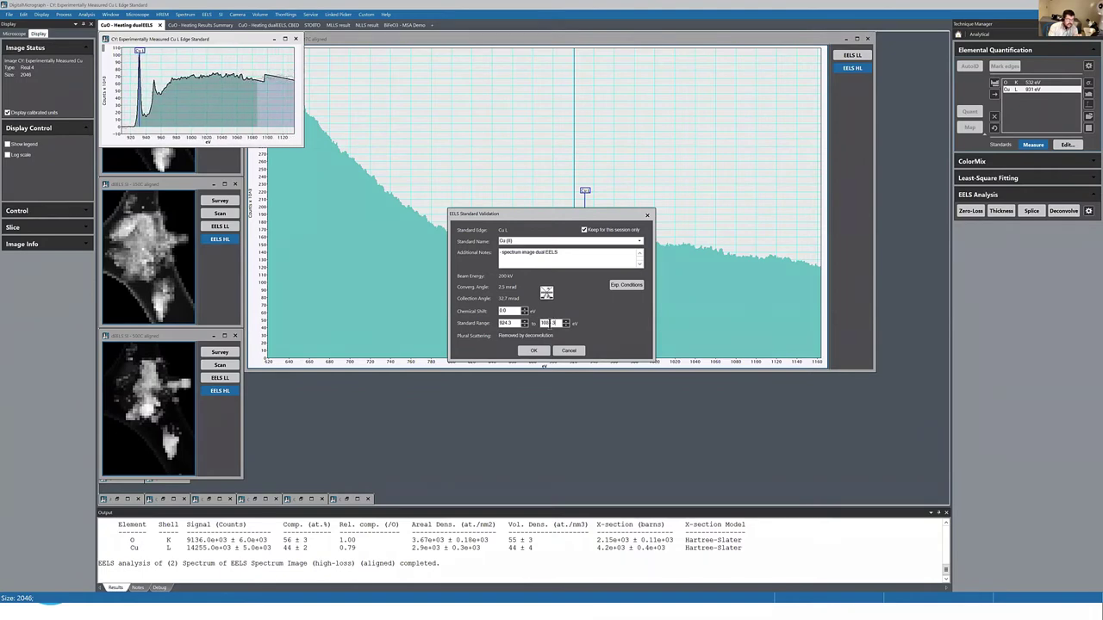
scroll(552, 323, "up", 4)
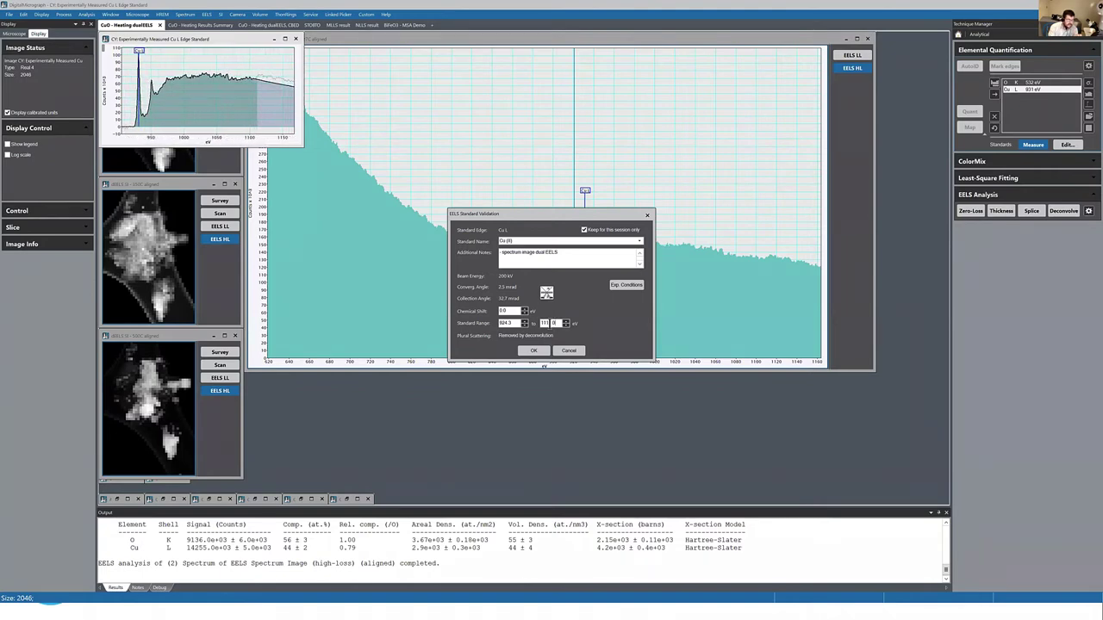
scroll(552, 323, "up", 2)
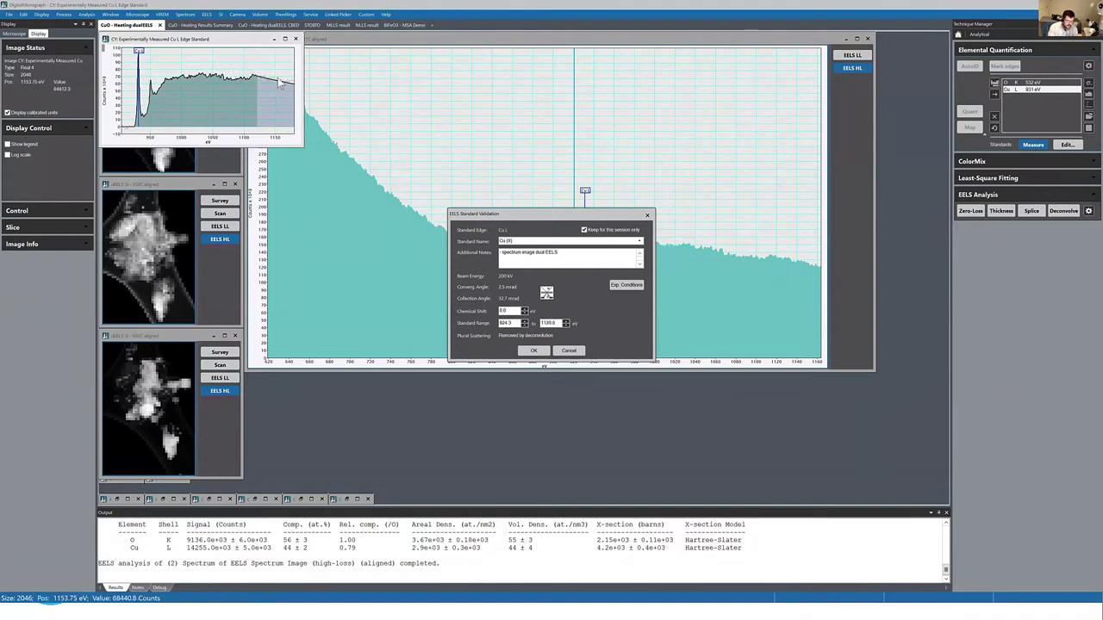
Step: Cancel the Cu L standard's validation and close its measured edge spectrum without saving
left_click(582, 353)
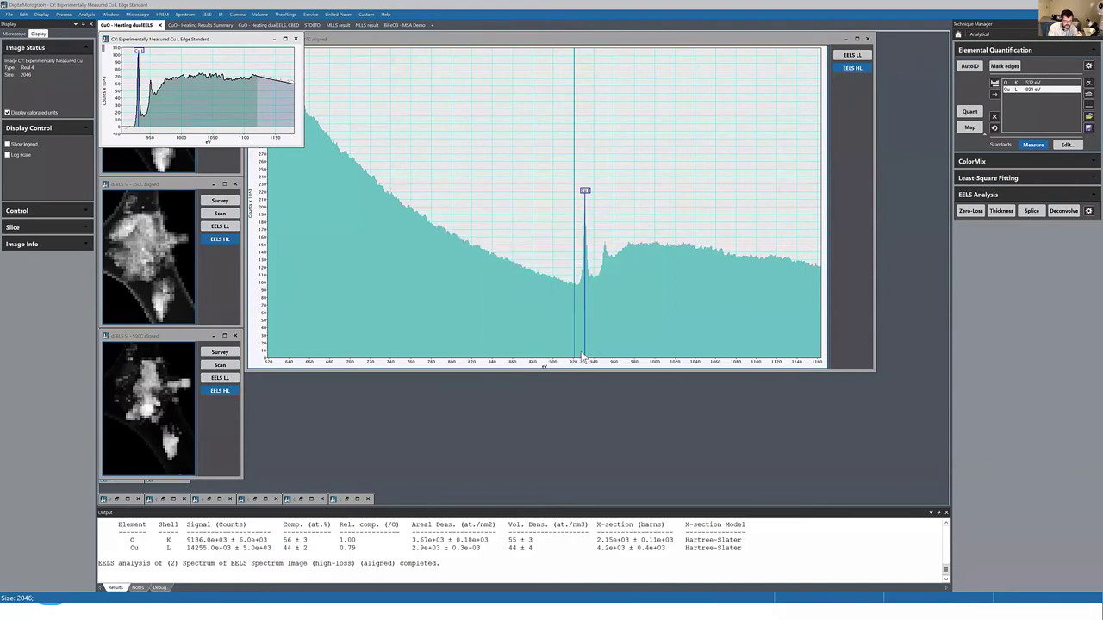
left_click(295, 39)
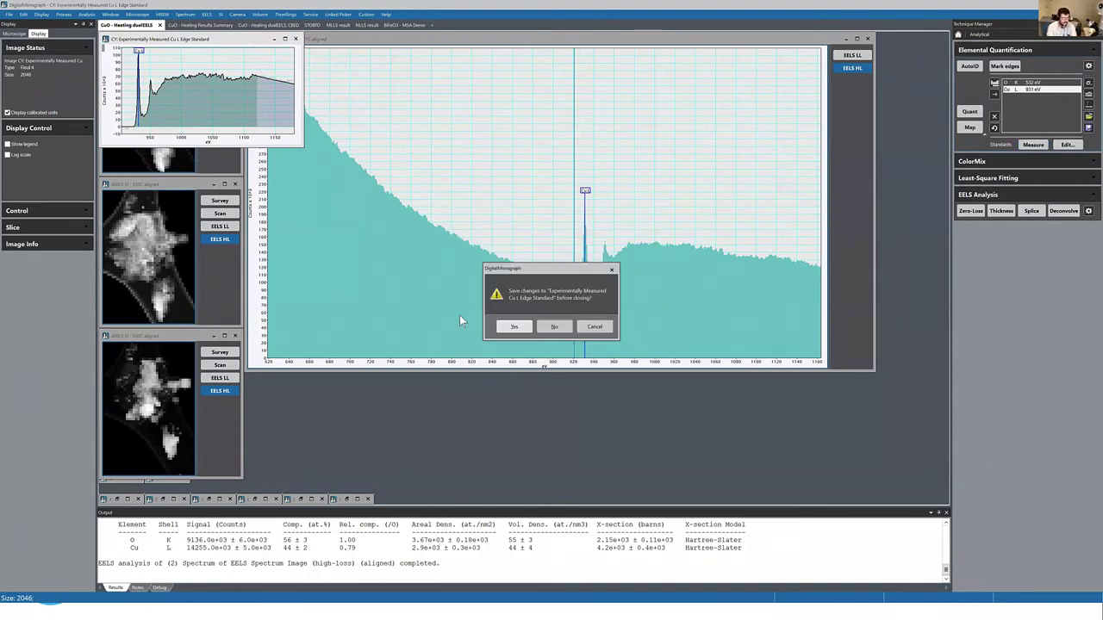
left_click(560, 328)
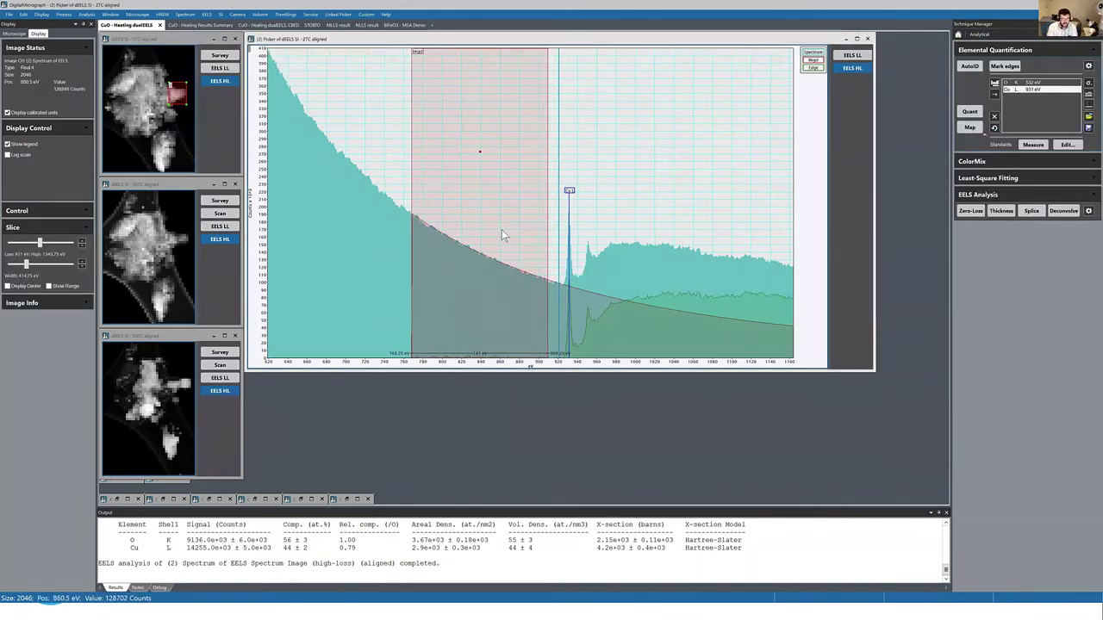
Step: Shift the background window to about 779 to 920 eV before the Cu L edge and open the Cu L edge setup
left_click_drag(502, 234, 511, 238)
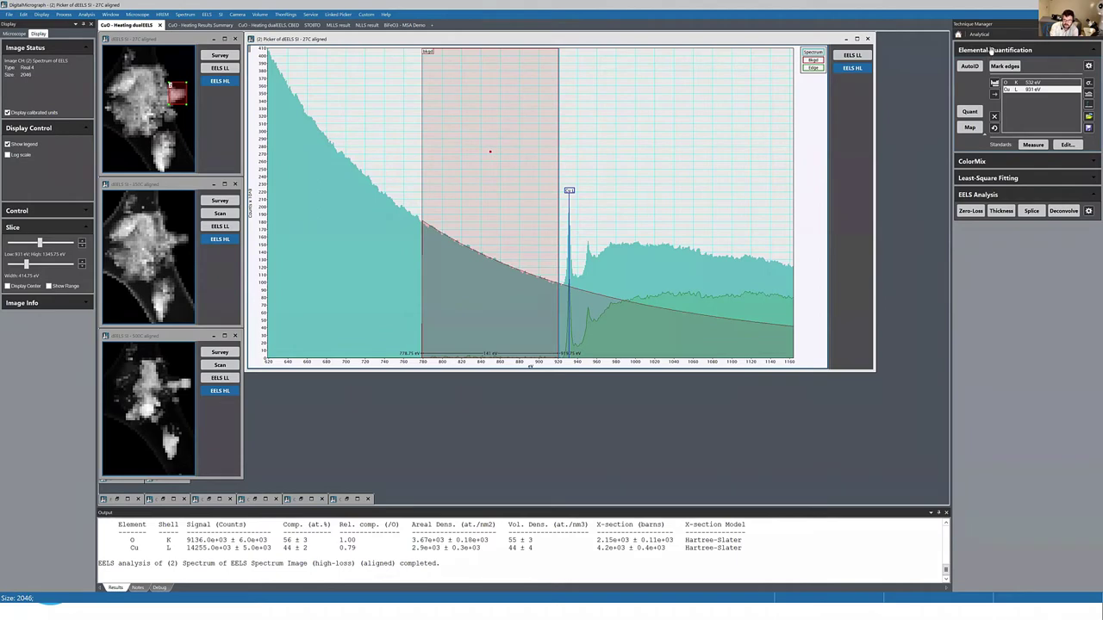
left_click(1088, 86)
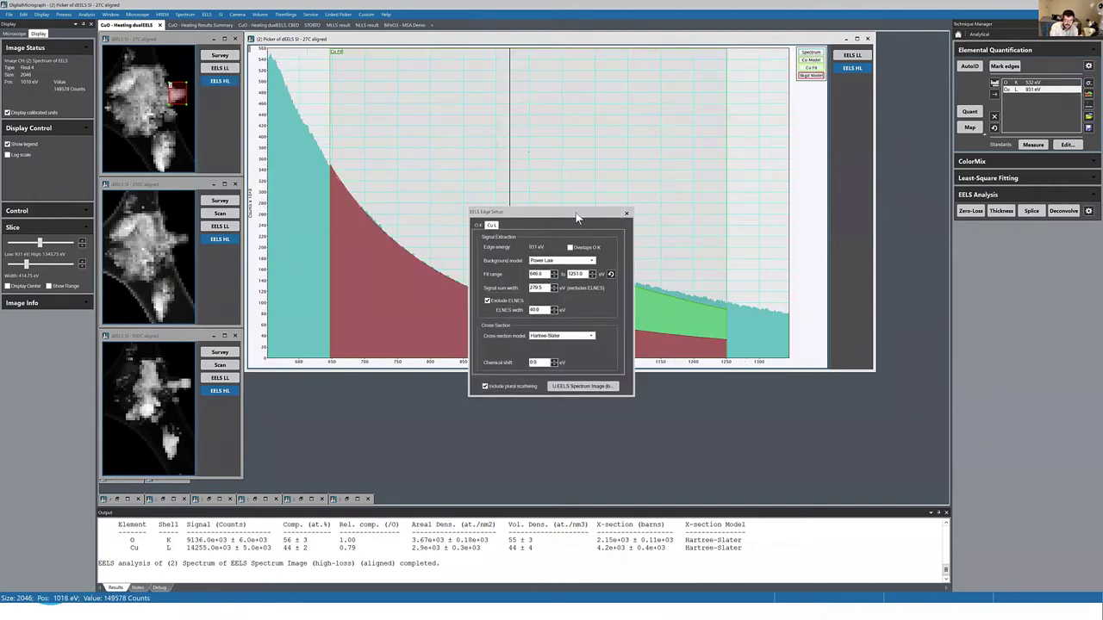
left_click_drag(578, 217, 869, 186)
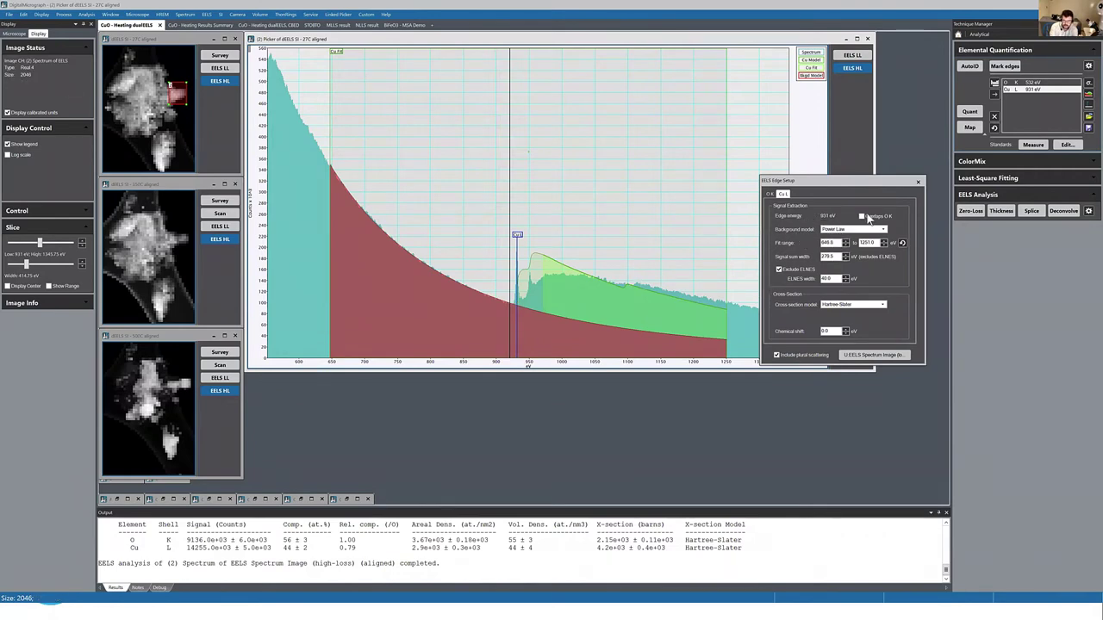
left_click(779, 269)
left_click(780, 269)
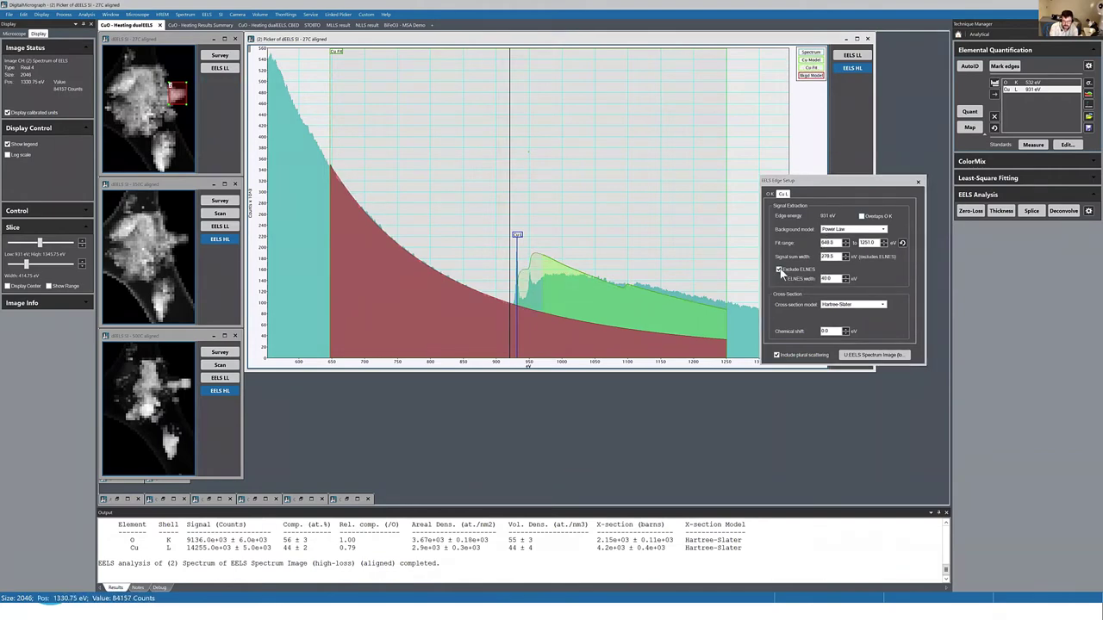
left_click(829, 278)
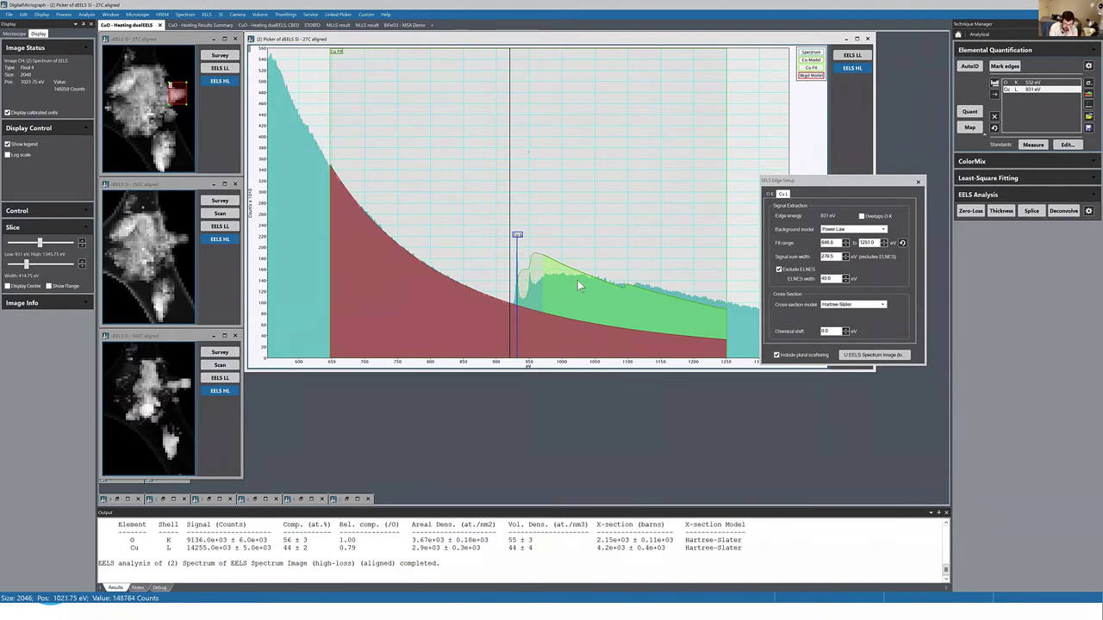
Step: Set the Cu L edge's cross-section model to Standard and use the stored CuO (Cu II) standard
left_click(881, 306)
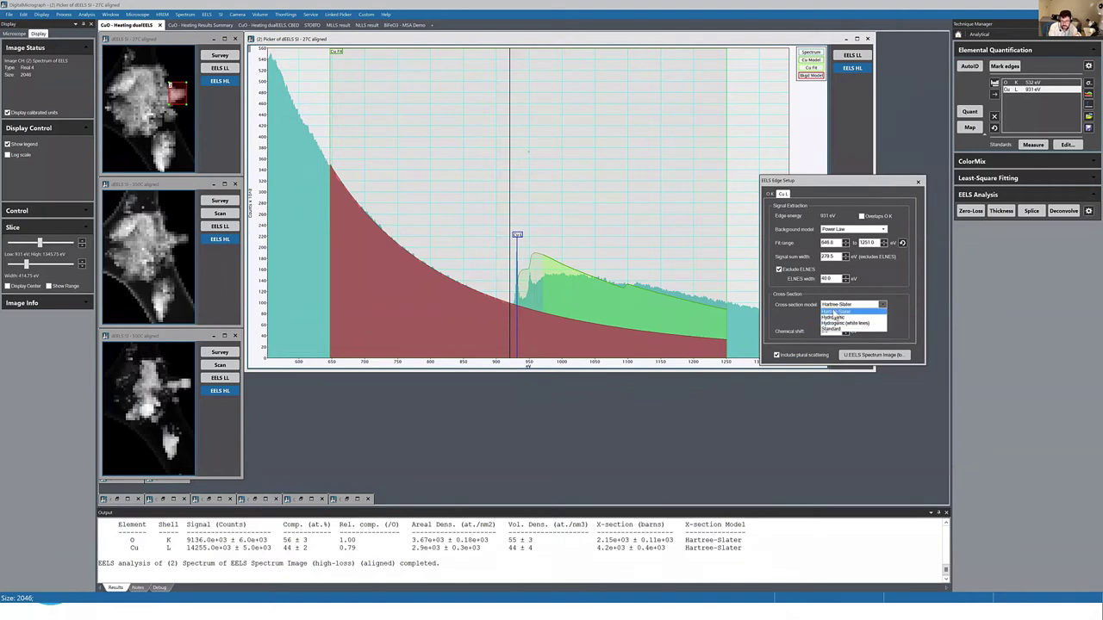
left_click(789, 298)
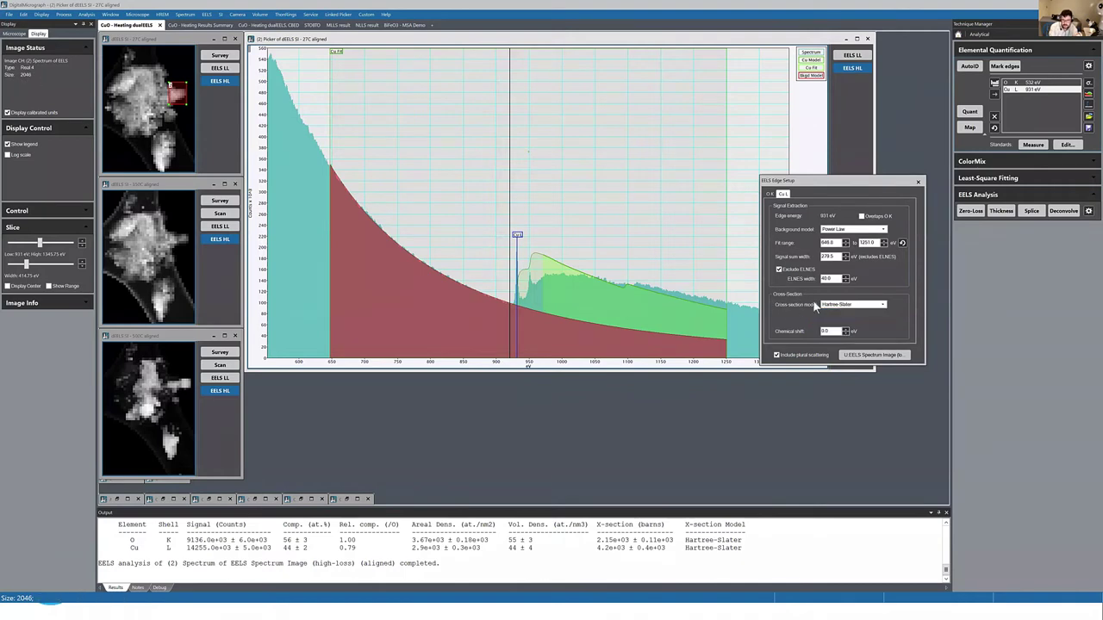
left_click(881, 306)
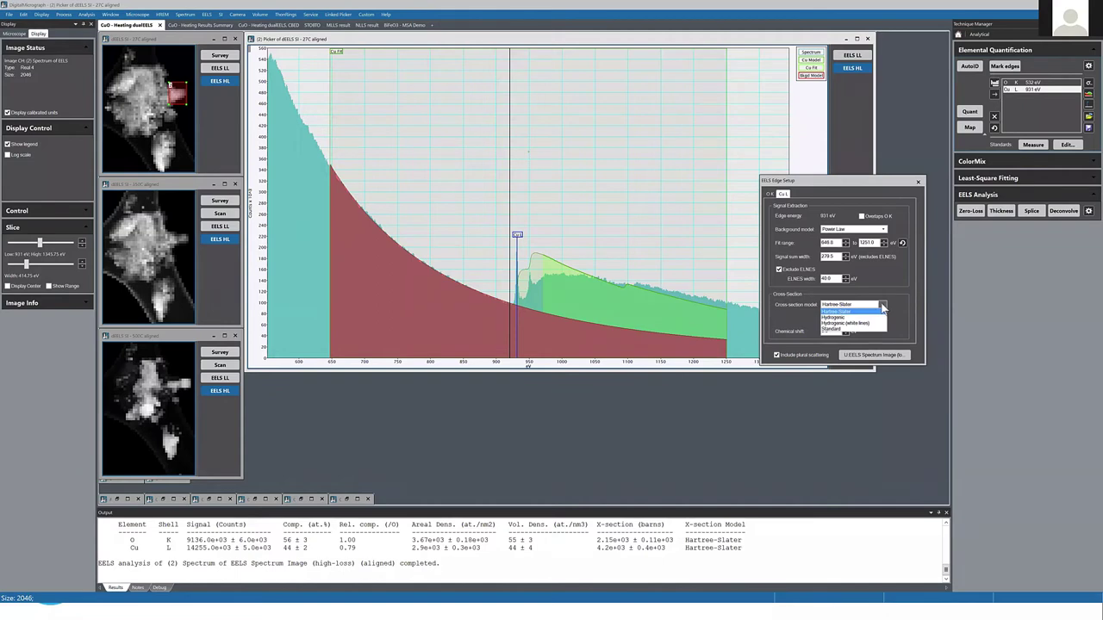
left_click(842, 331)
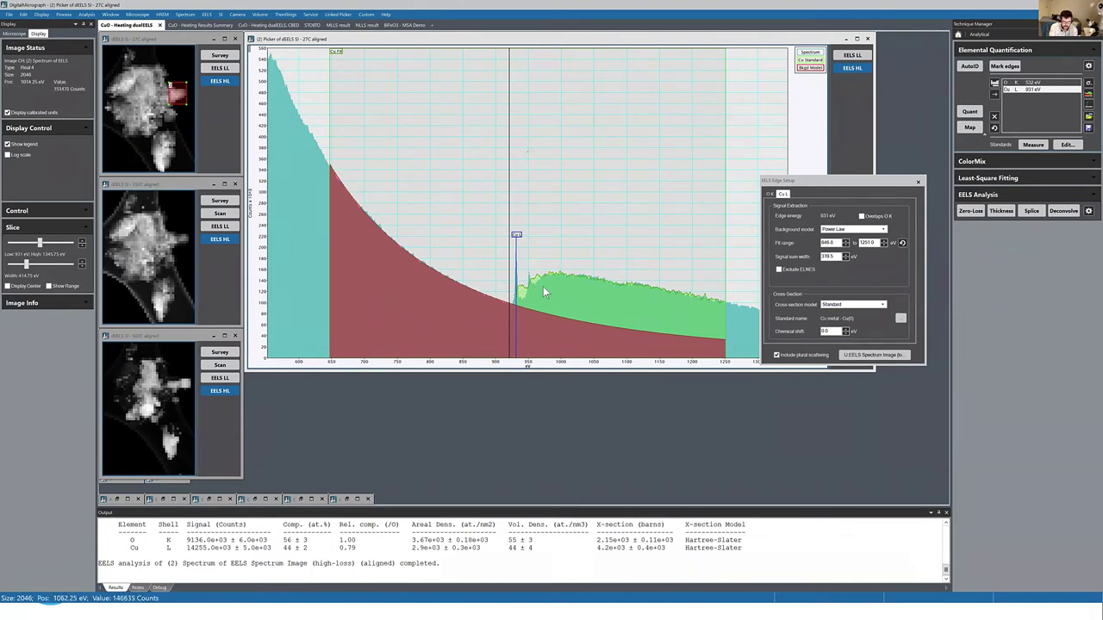
left_click(901, 319)
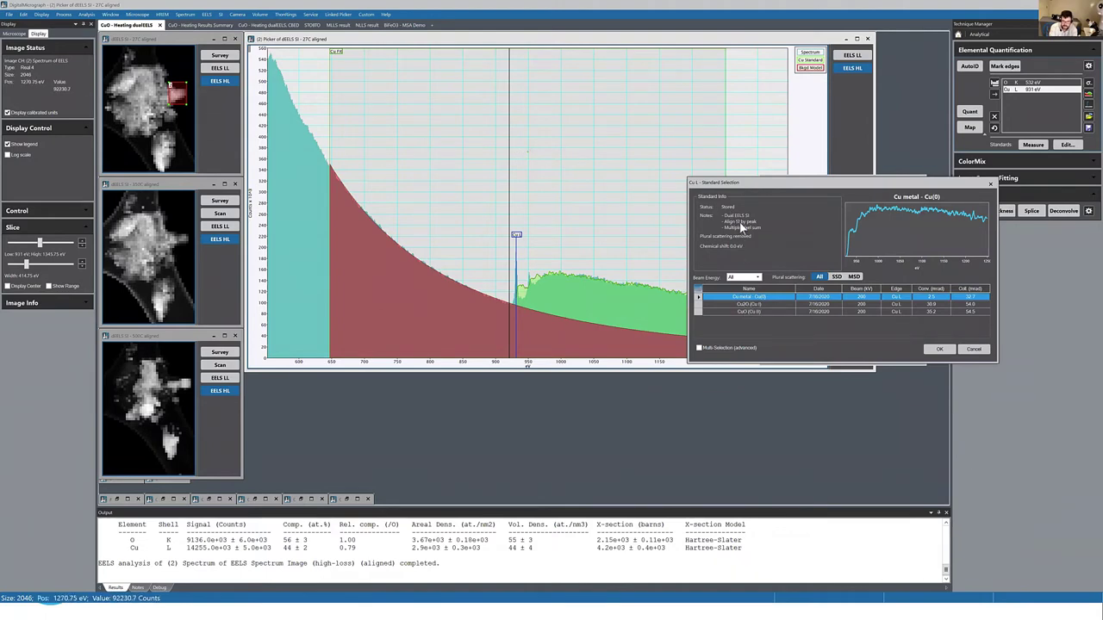
left_click(755, 311)
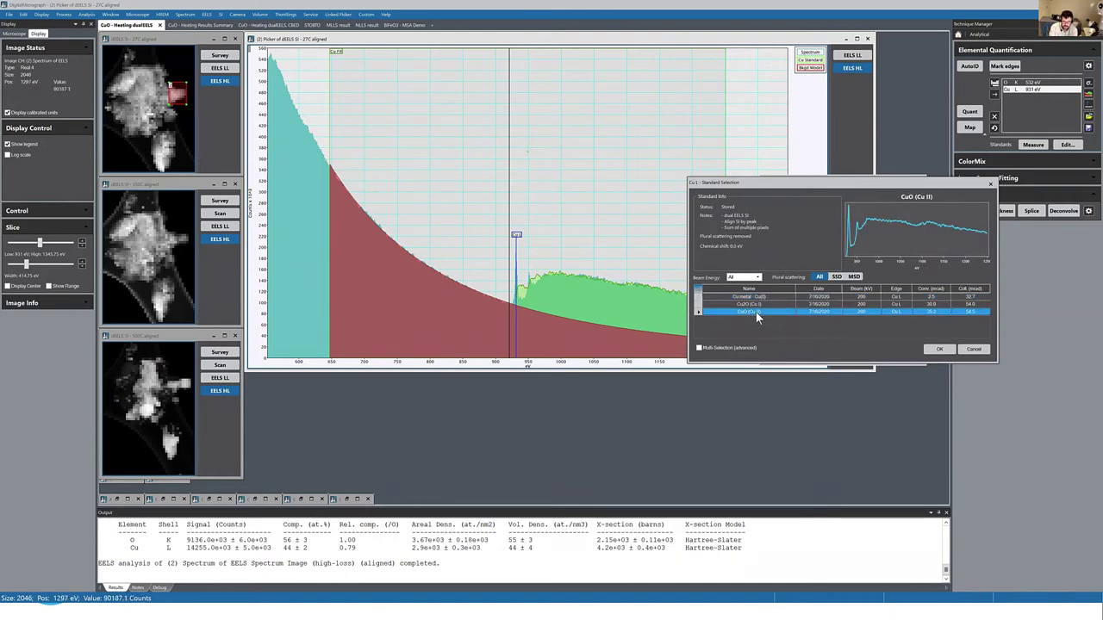
left_click(941, 349)
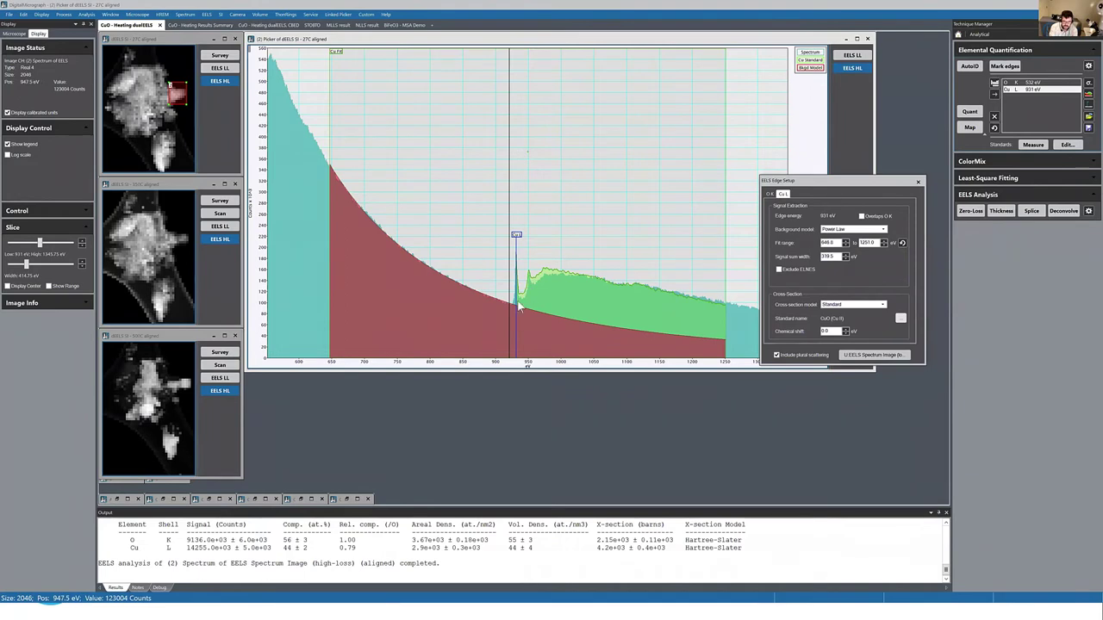
Step: Shrink the 27C picker region to 0.1 by 0.1 µm over the particle's centre and exclude plural scattering from the fit
left_click(186, 103)
left_click_drag(182, 103, 158, 107)
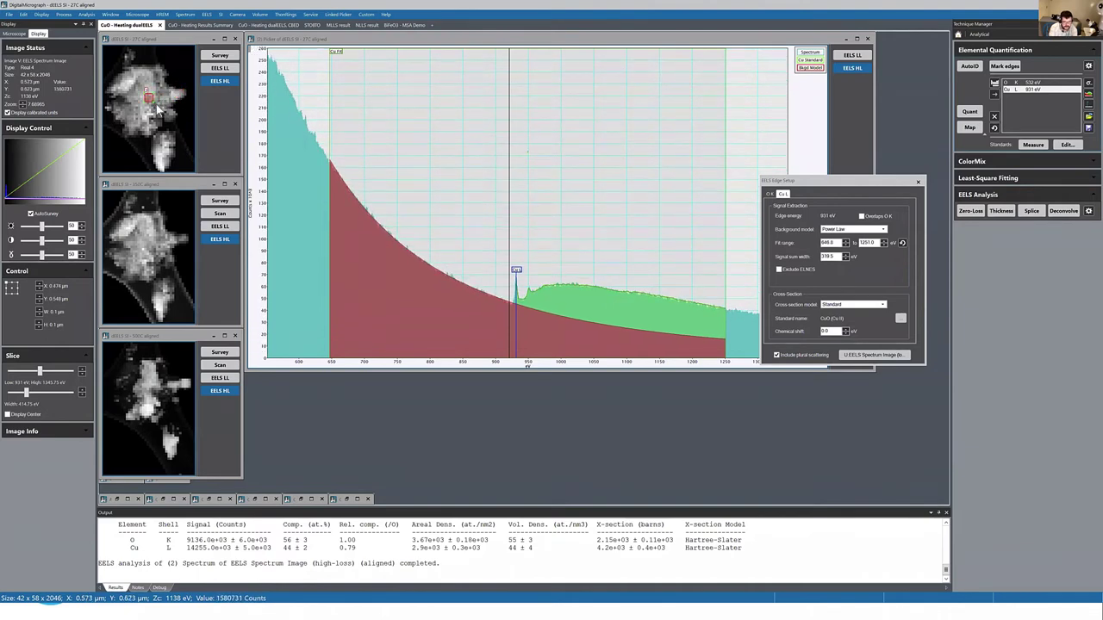
left_click(777, 354)
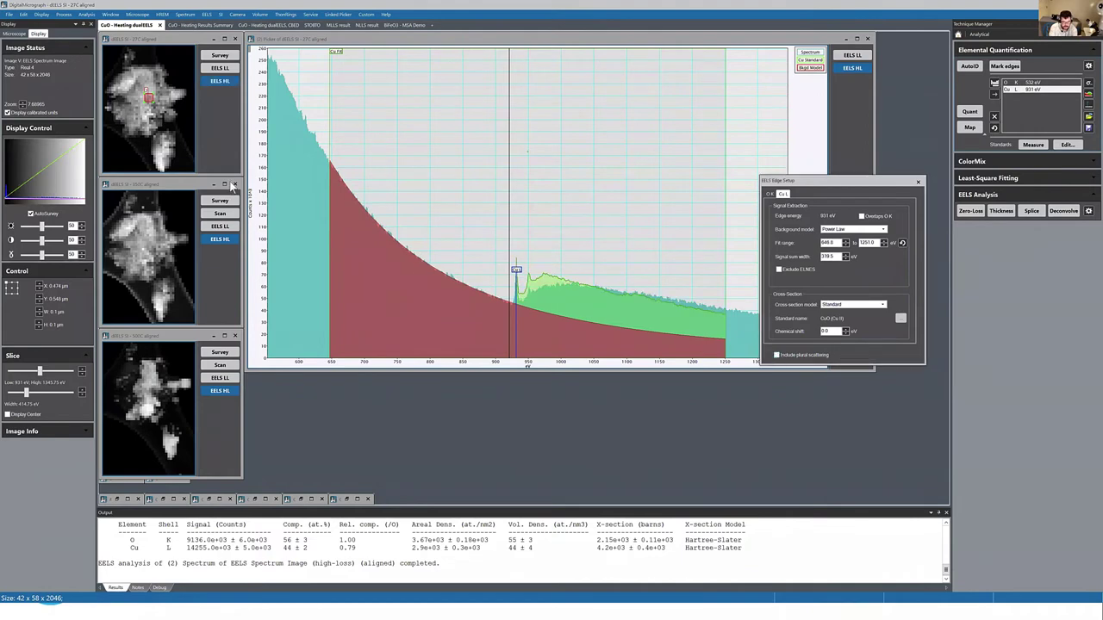
Step: Move the picker region onto the right-hand lobe of the 27C particle and include plural scattering in the fit
mouse_move(164, 101)
left_mouse_down()
mouse_move(177, 104)
mouse_move(151, 94)
mouse_move(184, 102)
left_mouse_up()
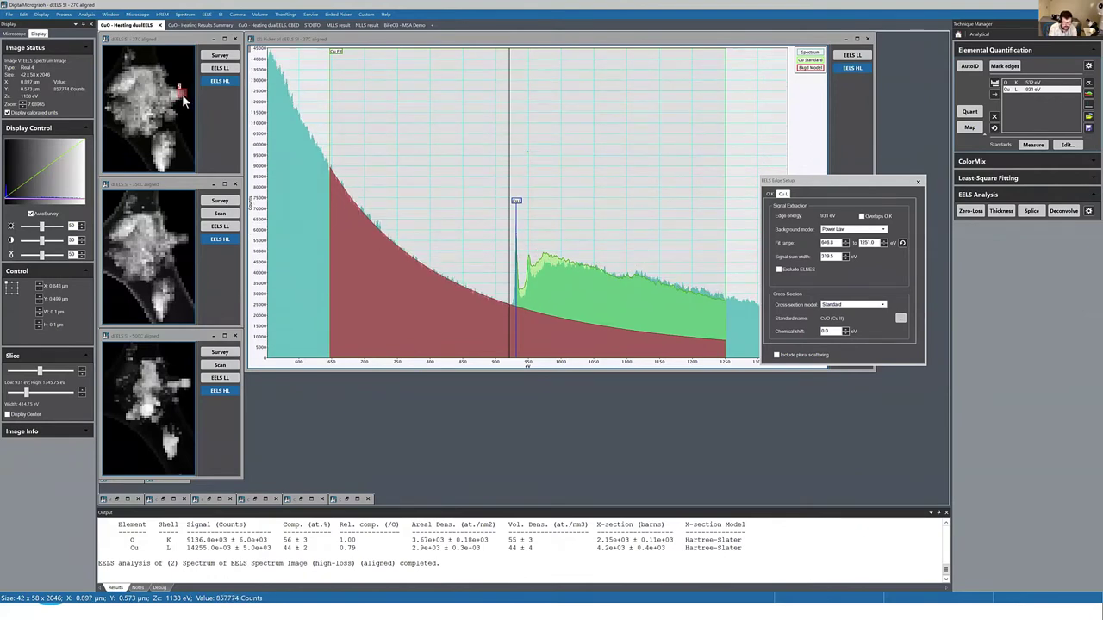
mouse_move(183, 101)
left_mouse_down()
mouse_move(146, 107)
mouse_move(184, 98)
left_mouse_up()
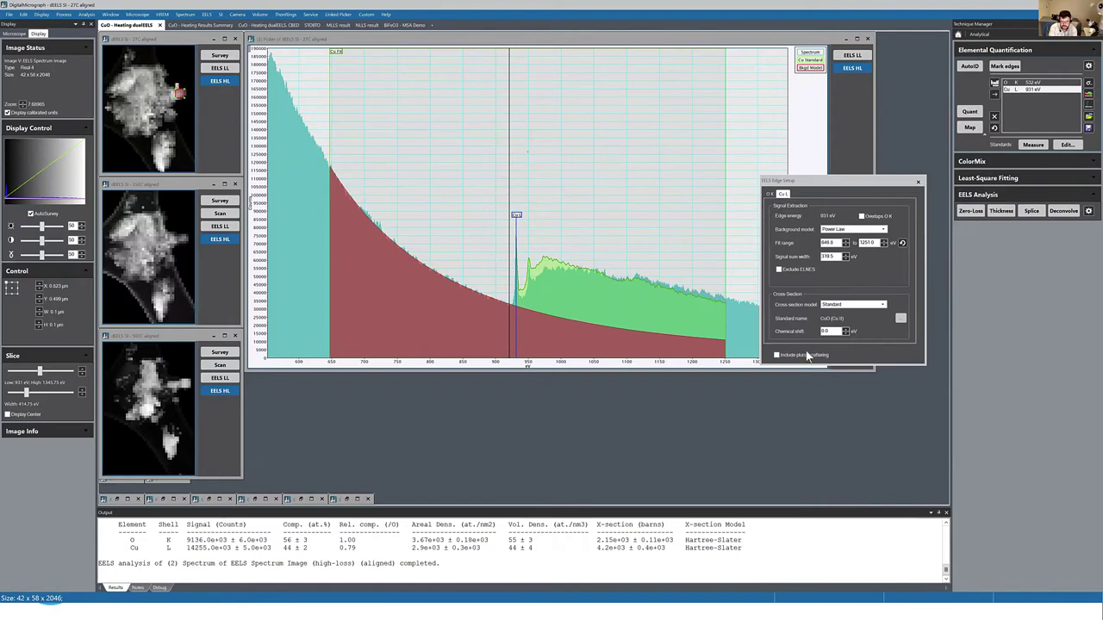
left_click(778, 356)
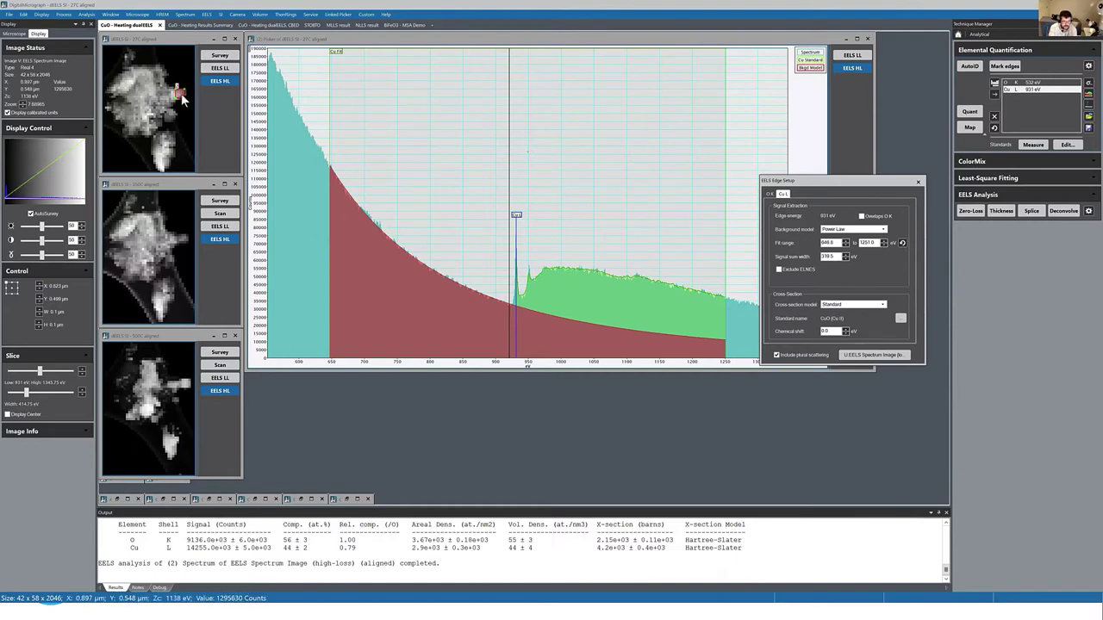
mouse_move(181, 95)
left_mouse_down()
mouse_move(137, 94)
mouse_move(129, 114)
mouse_move(172, 155)
mouse_move(178, 103)
left_mouse_up()
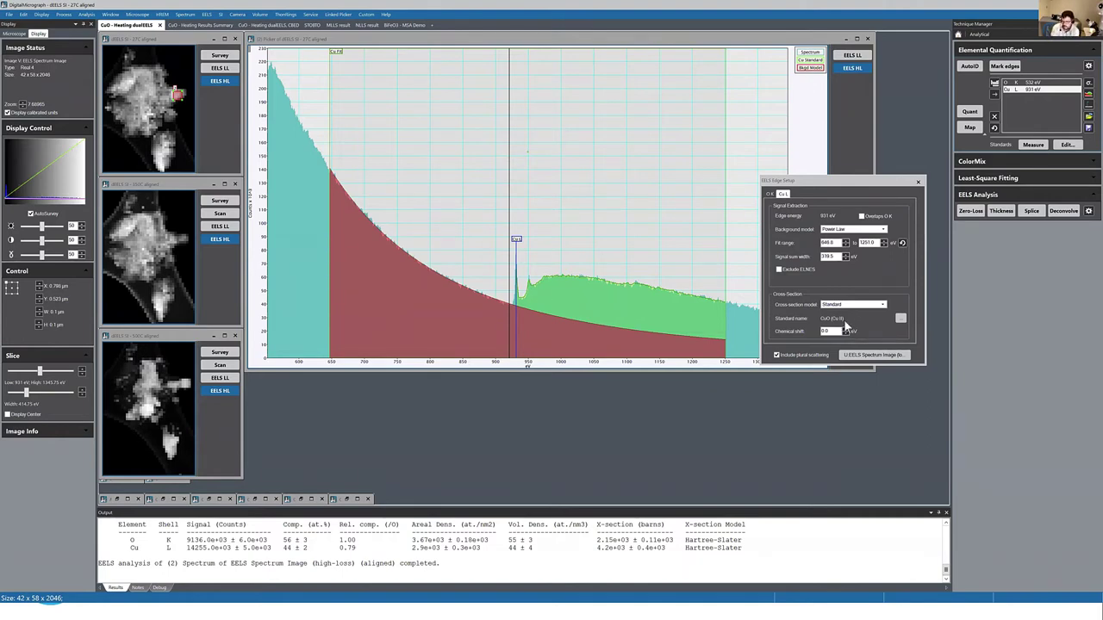
Step: Enable multi-selection of Cu L standards, add Cu2O (Cu I) and Cu metal - Cu(0) alongside CuO (Cu II), and close the edge setup
left_click(900, 320)
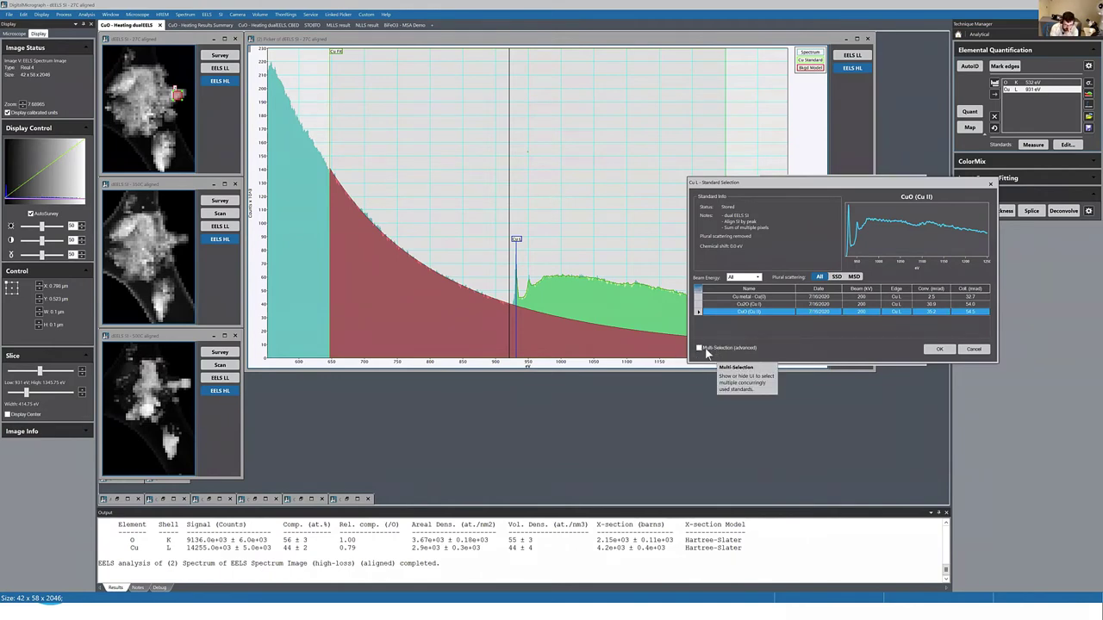
left_click(698, 348)
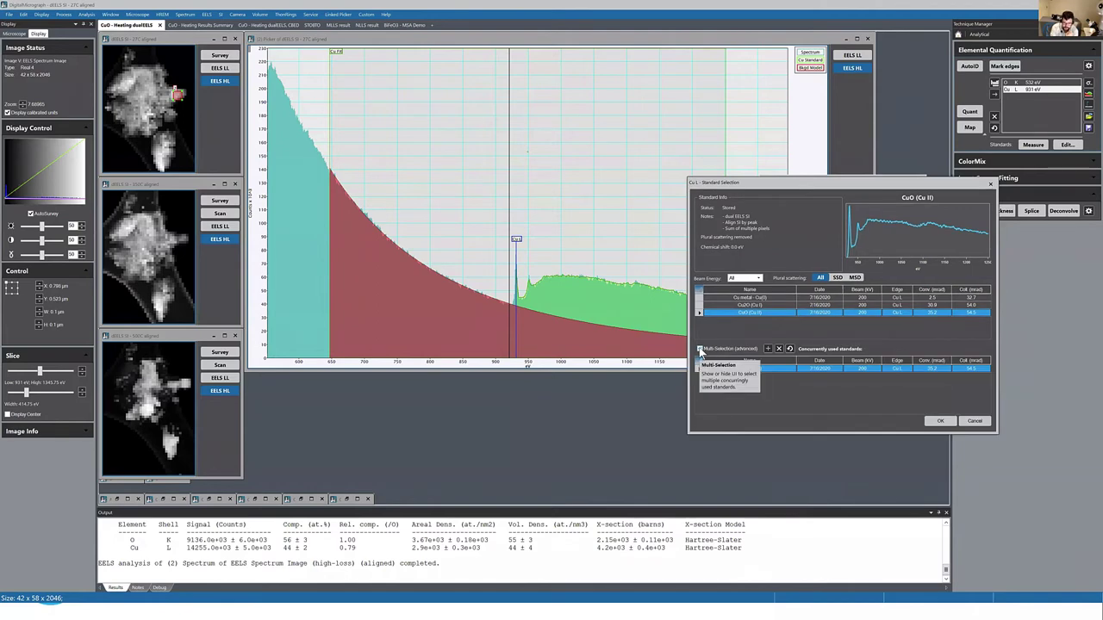
left_click(758, 306)
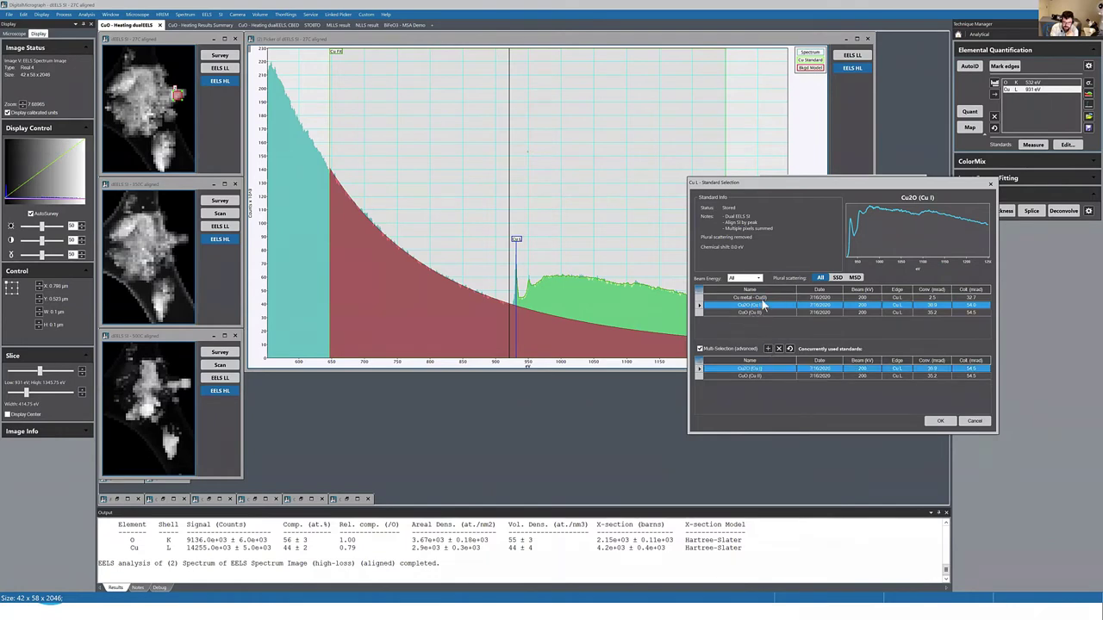
left_click(765, 297)
left_click(768, 348)
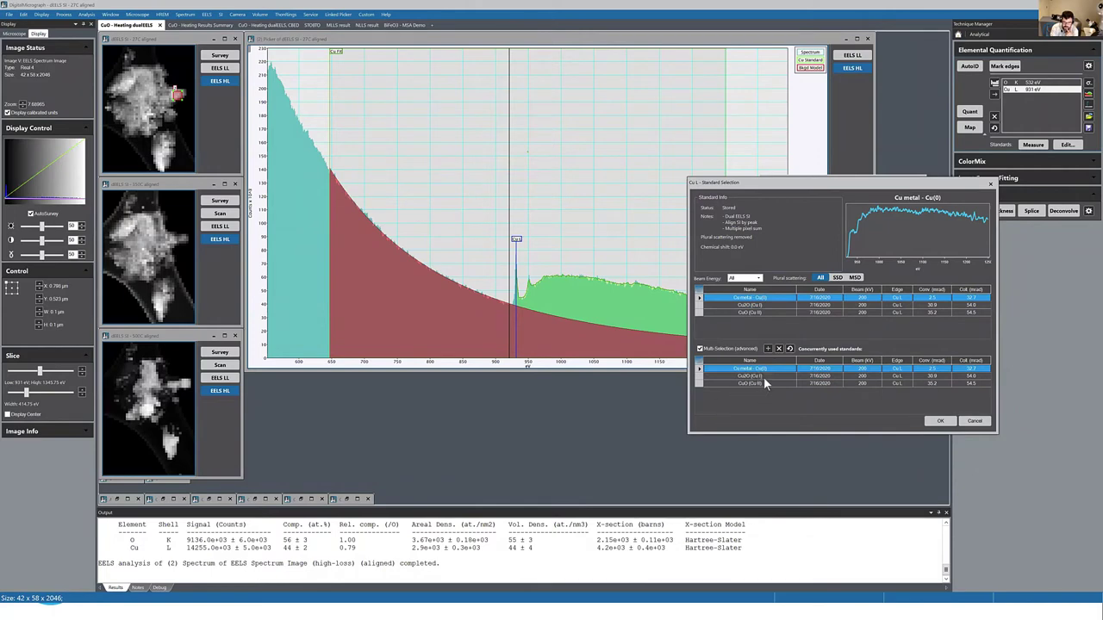
left_click(940, 420)
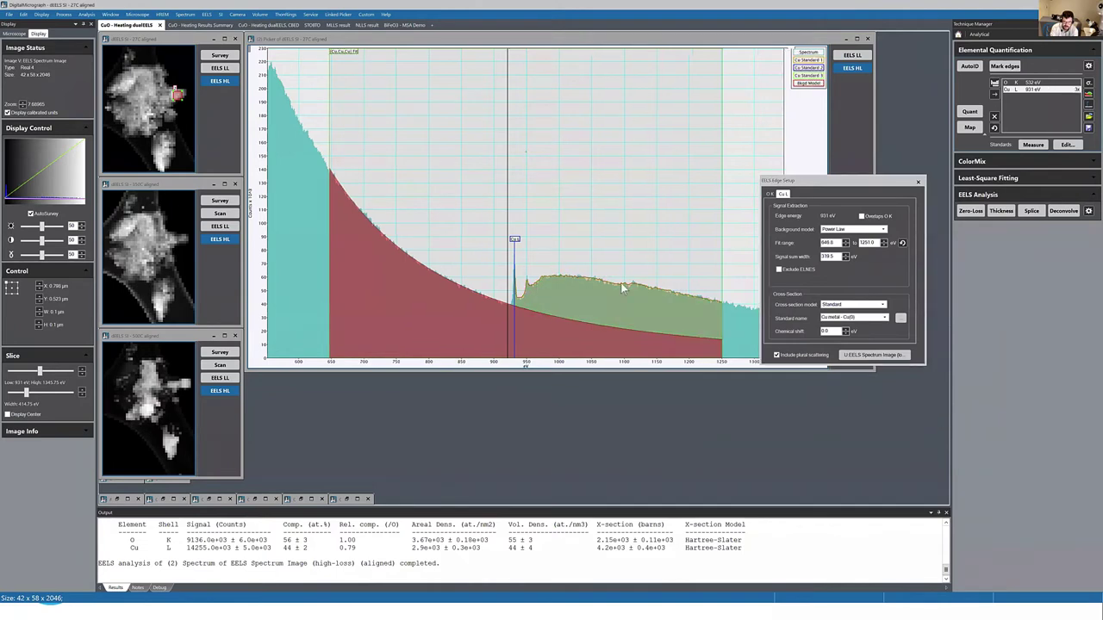
left_click_drag(849, 184, 922, 253)
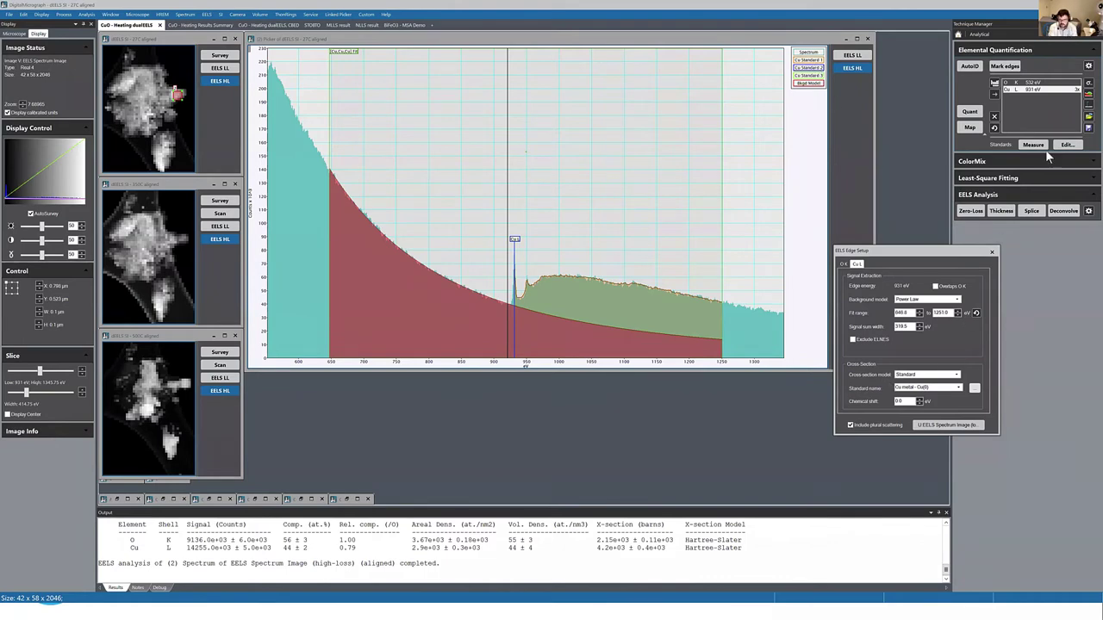
left_click(992, 253)
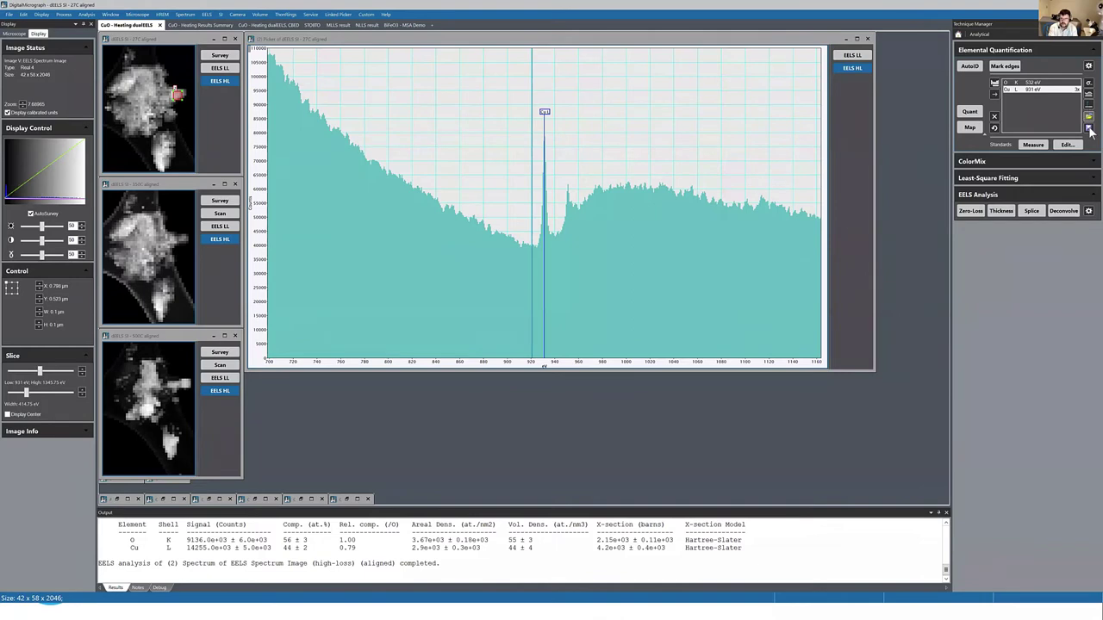
Step: Save the current quantification settings as an analytical setup named "CuO - demo params"
left_click(1089, 128)
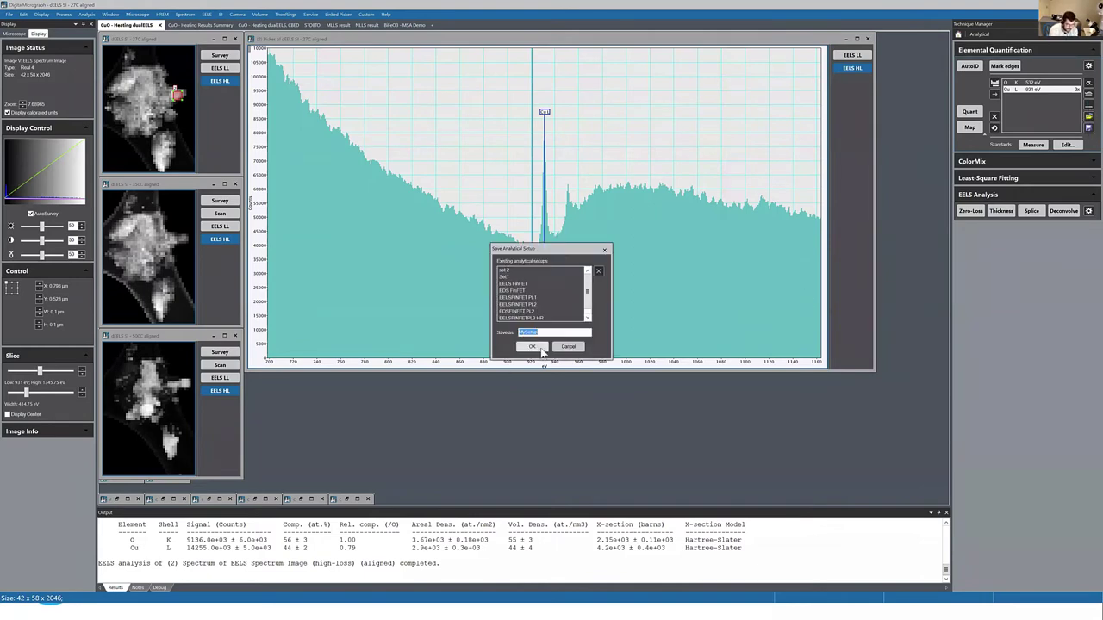
type("CuO - demo params")
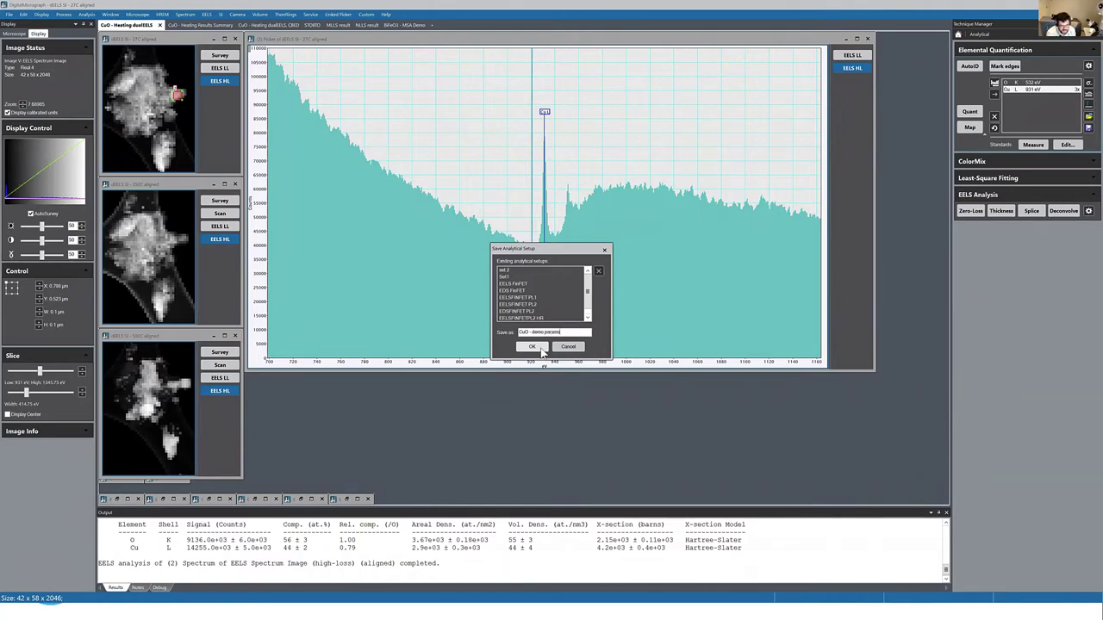
left_click(533, 346)
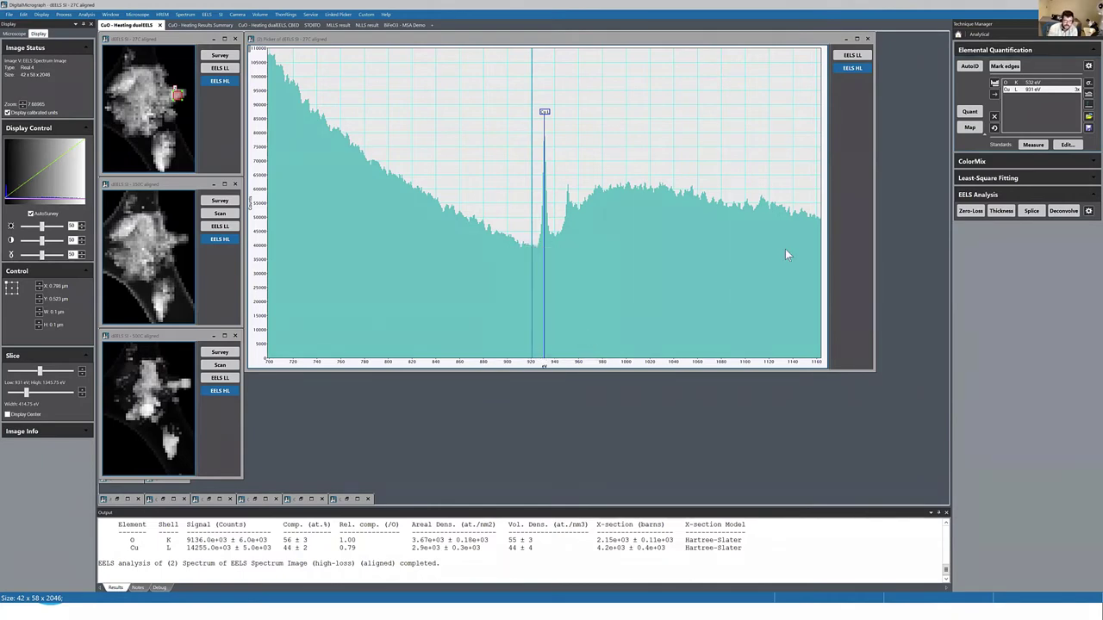
Step: Compute only volumetric density maps for oxygen and the copper standards from the 27C spectrum image, keeping the previously computed maps open
left_click(969, 126)
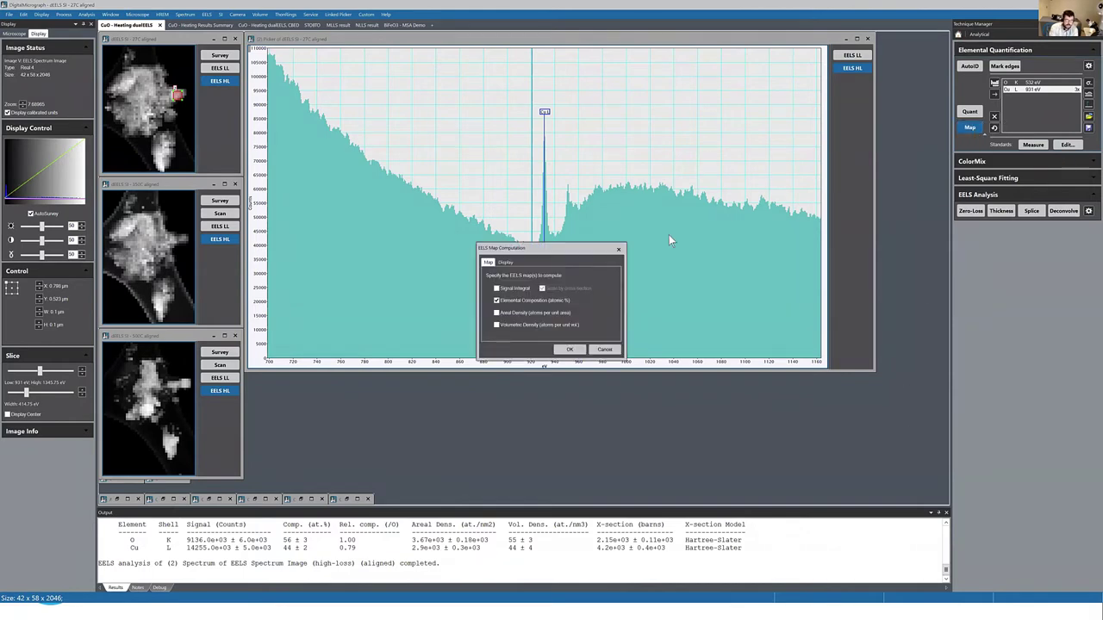
left_click(504, 326)
left_click(496, 289)
left_click(496, 301)
left_click(497, 326)
left_click(507, 325)
left_click(569, 348)
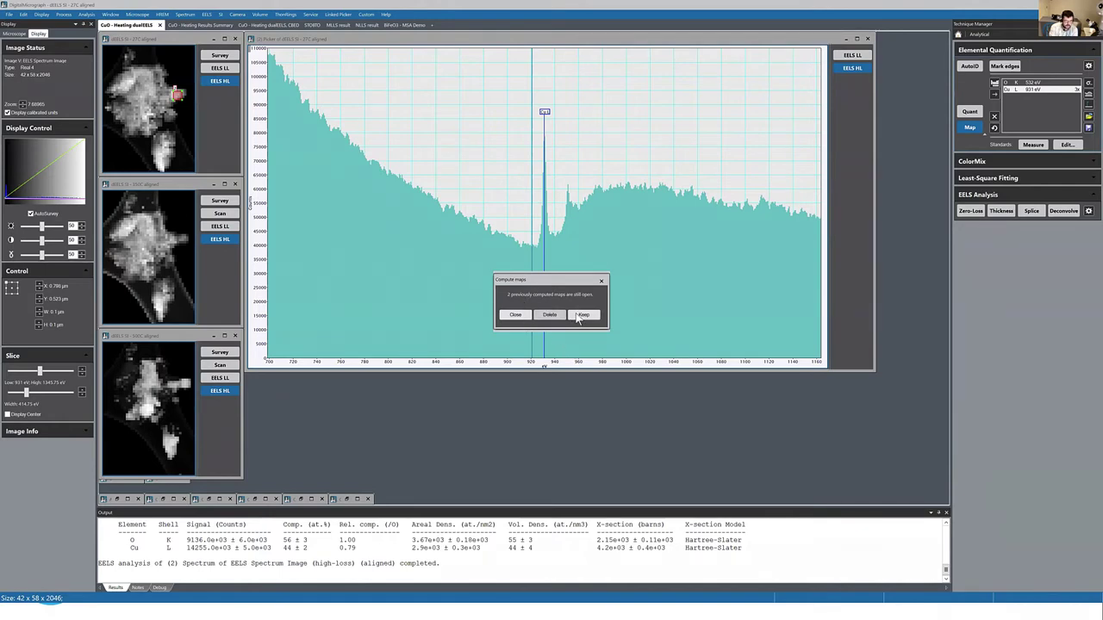
left_click(583, 316)
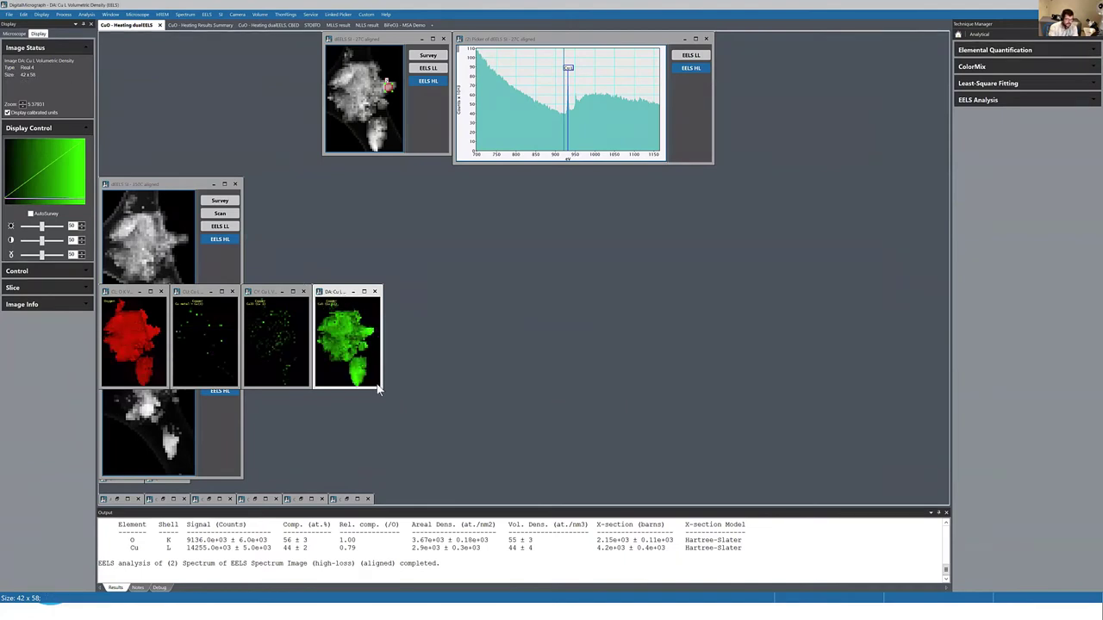
Step: Enlarge the Cu metal, Cu2O and CuO volumetric density maps and line them up side by side in that order
left_click_drag(382, 388, 465, 502)
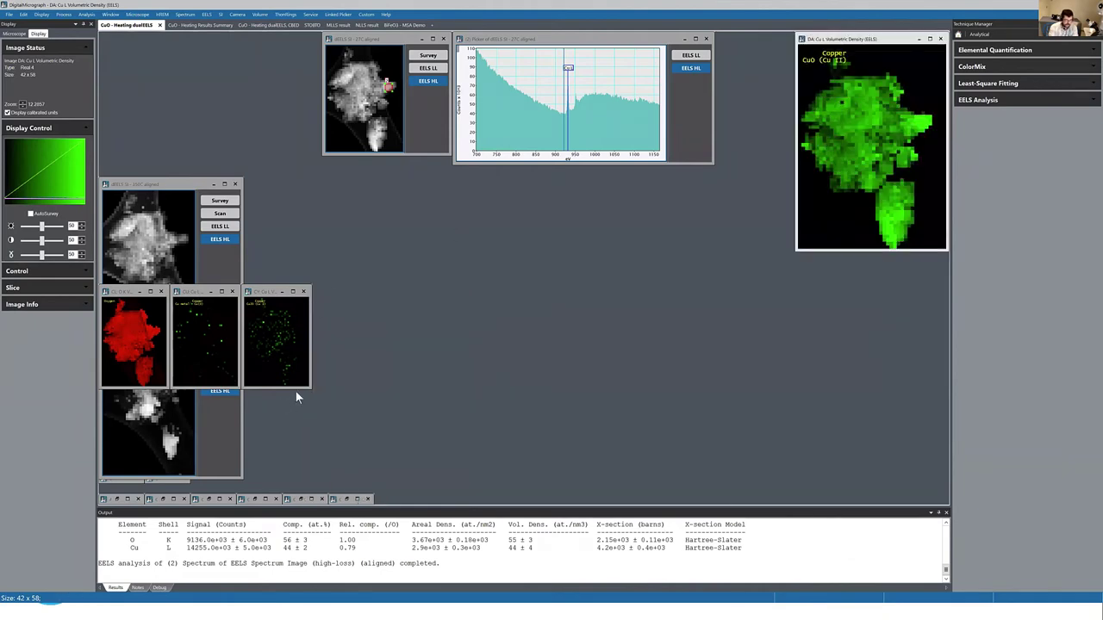
left_click_drag(310, 388, 382, 487)
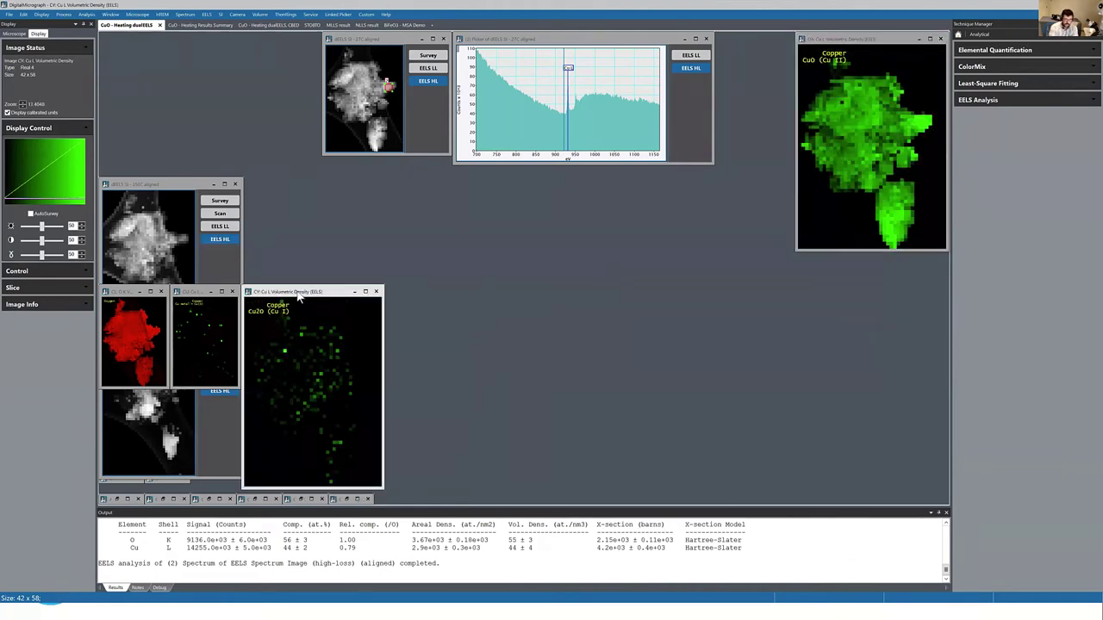
left_click_drag(299, 297, 708, 39)
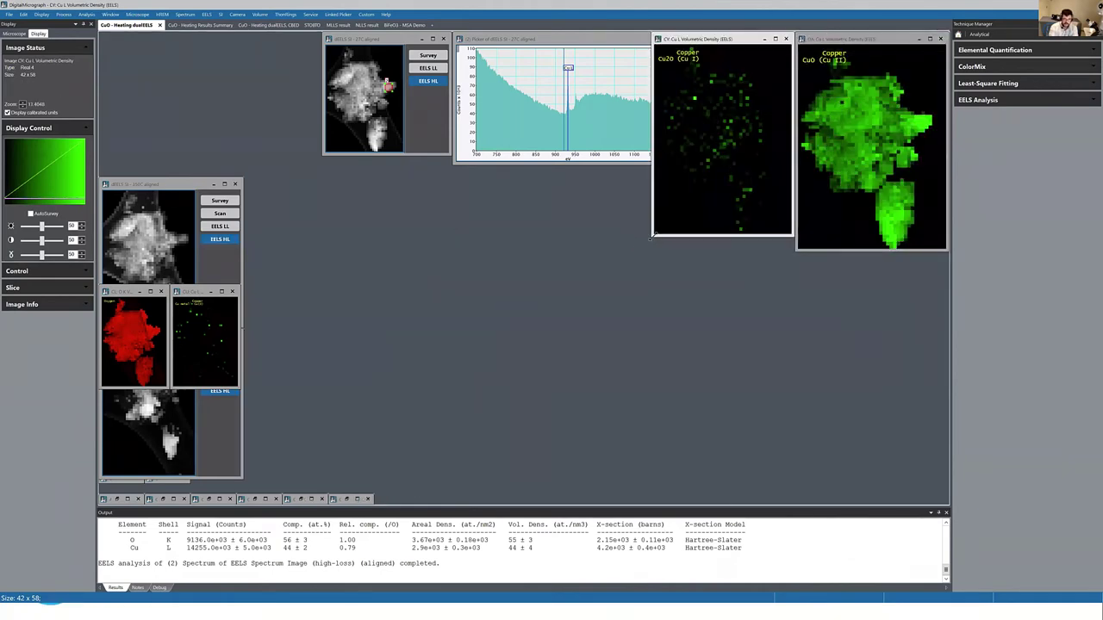
left_click_drag(653, 235, 641, 250)
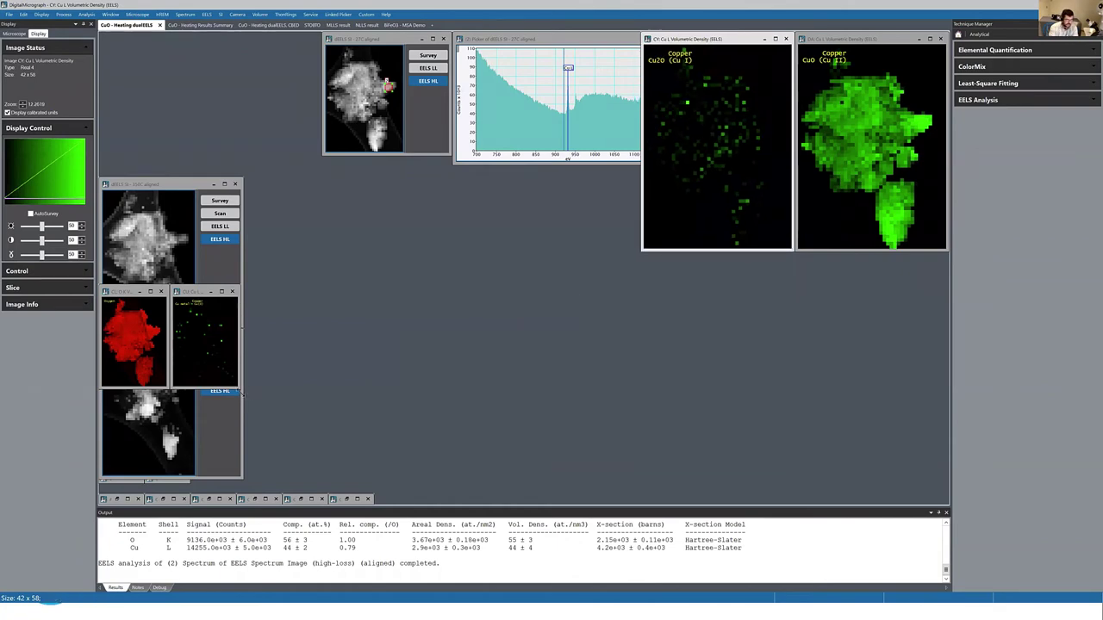
left_click_drag(240, 393, 318, 254)
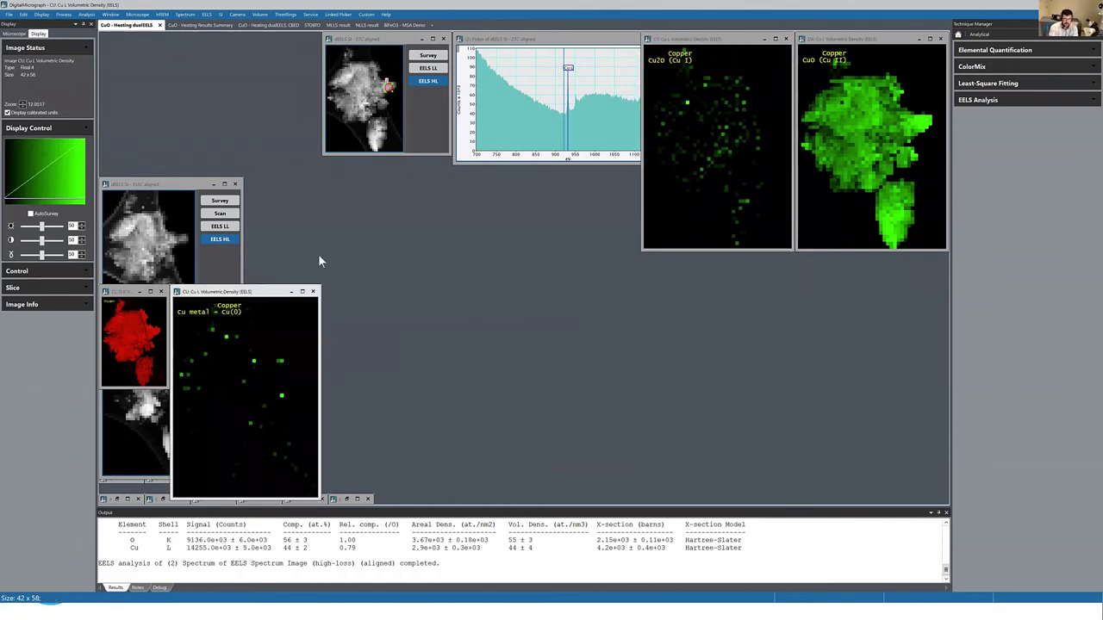
left_click_drag(246, 291, 560, 42)
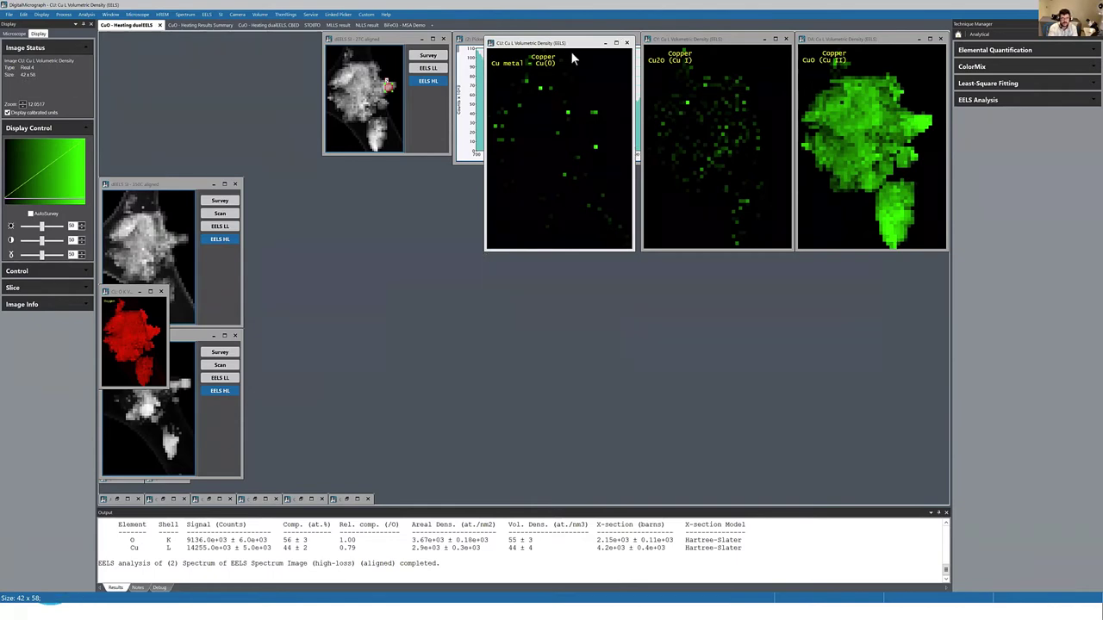
left_click_drag(568, 45, 573, 42)
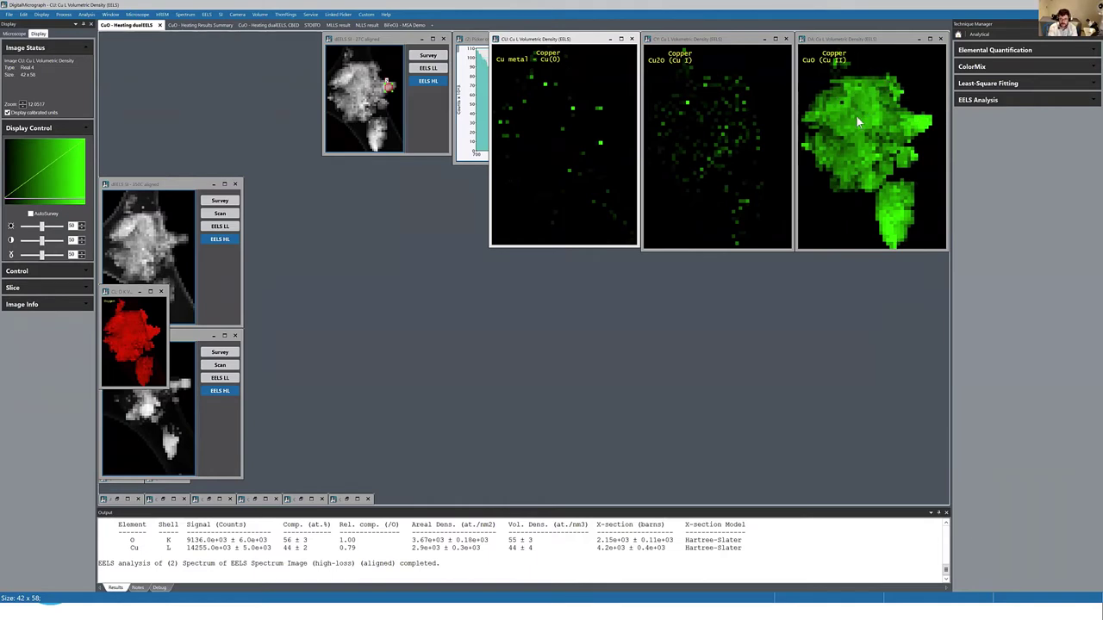
Step: Combine the three Cu L volumetric density maps into a ColorMix composite with different colors assigned, and place it beside the Cu metal map
left_click(844, 95)
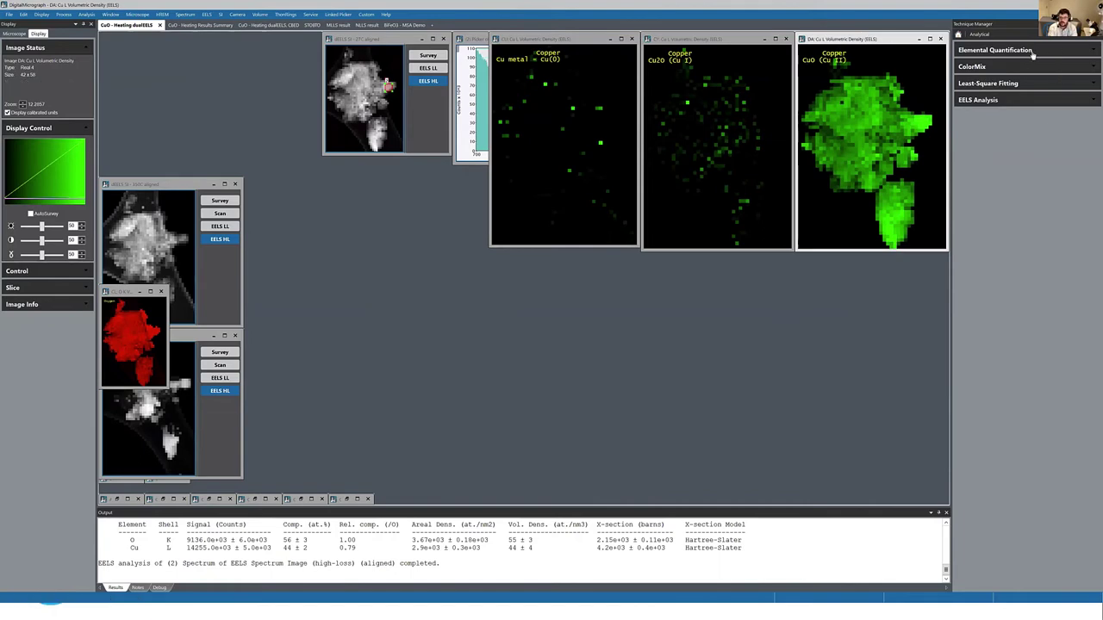
left_click(988, 67)
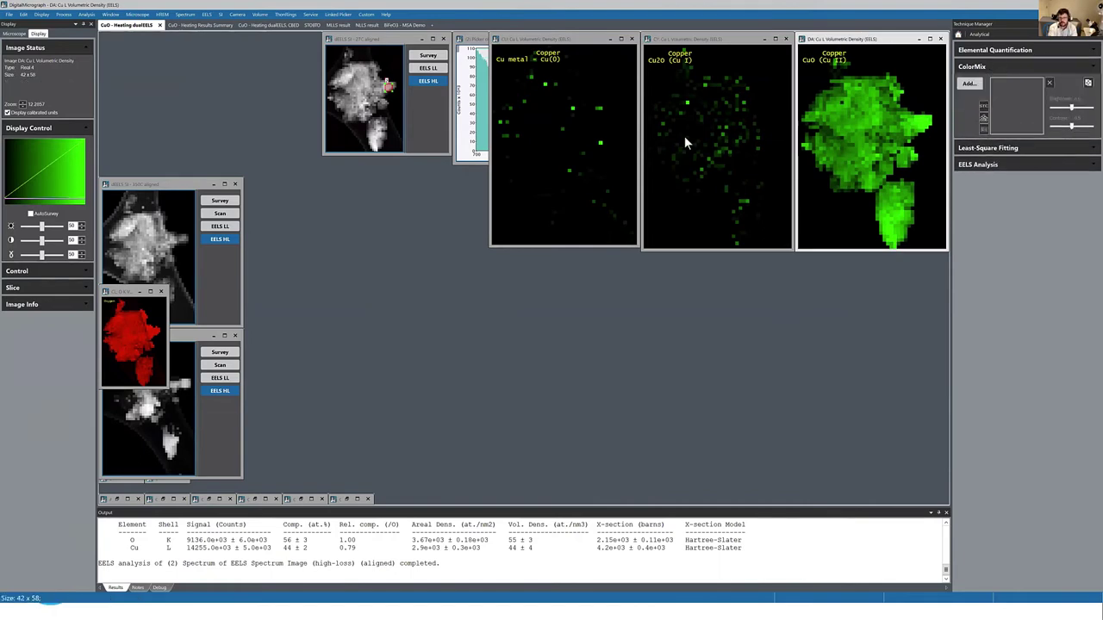
left_click(969, 83)
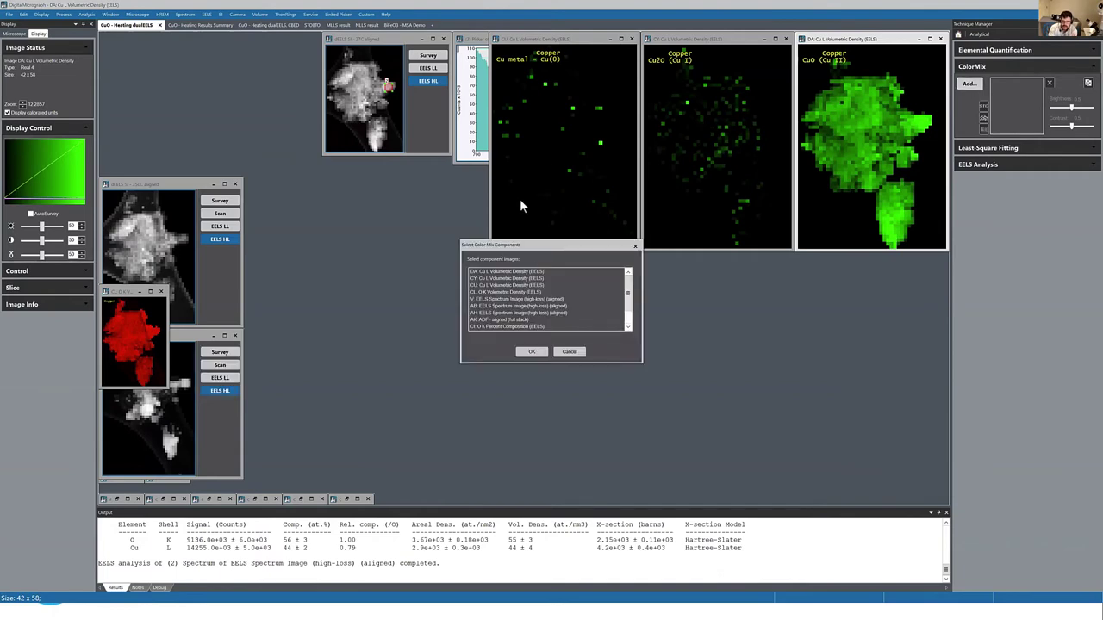
left_click(508, 271)
left_click(508, 285, "shift")
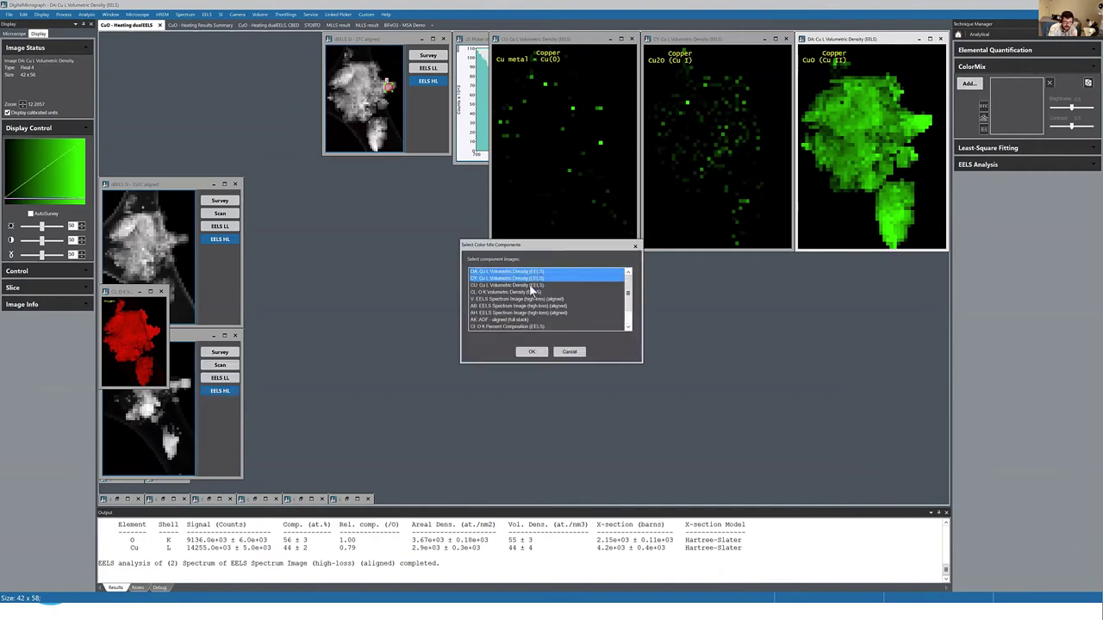
left_click(532, 353)
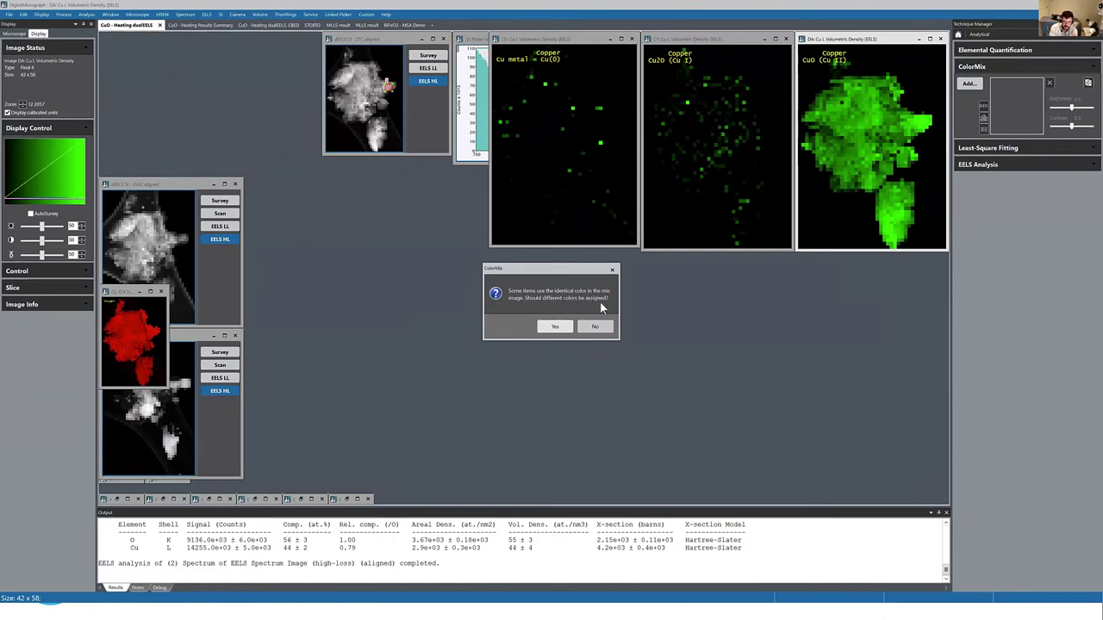
left_click(557, 328)
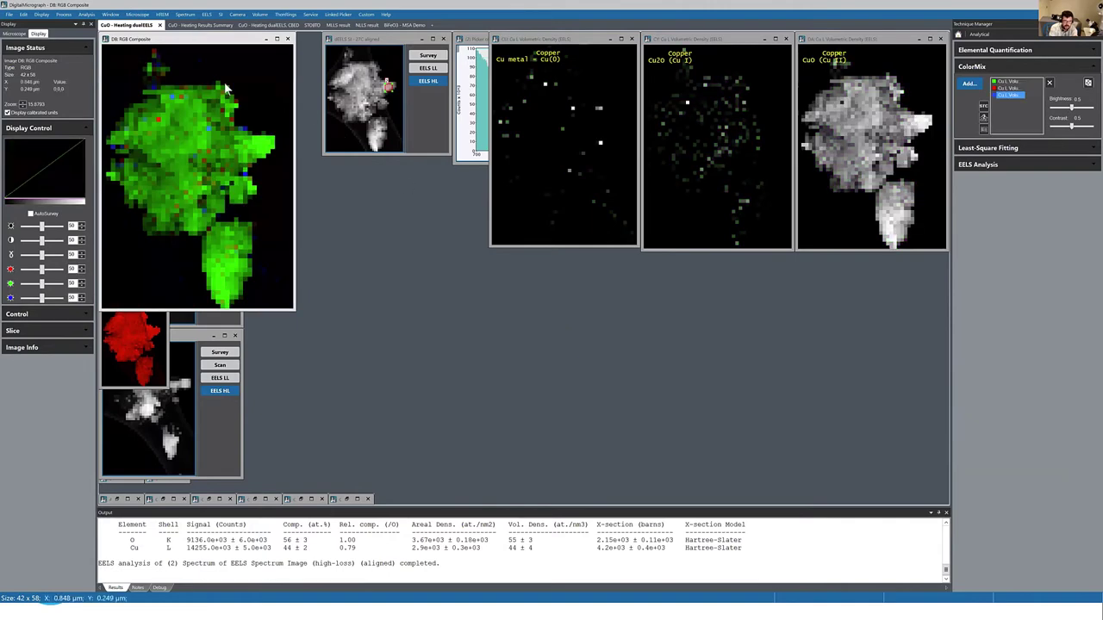
left_click_drag(204, 40, 810, 185)
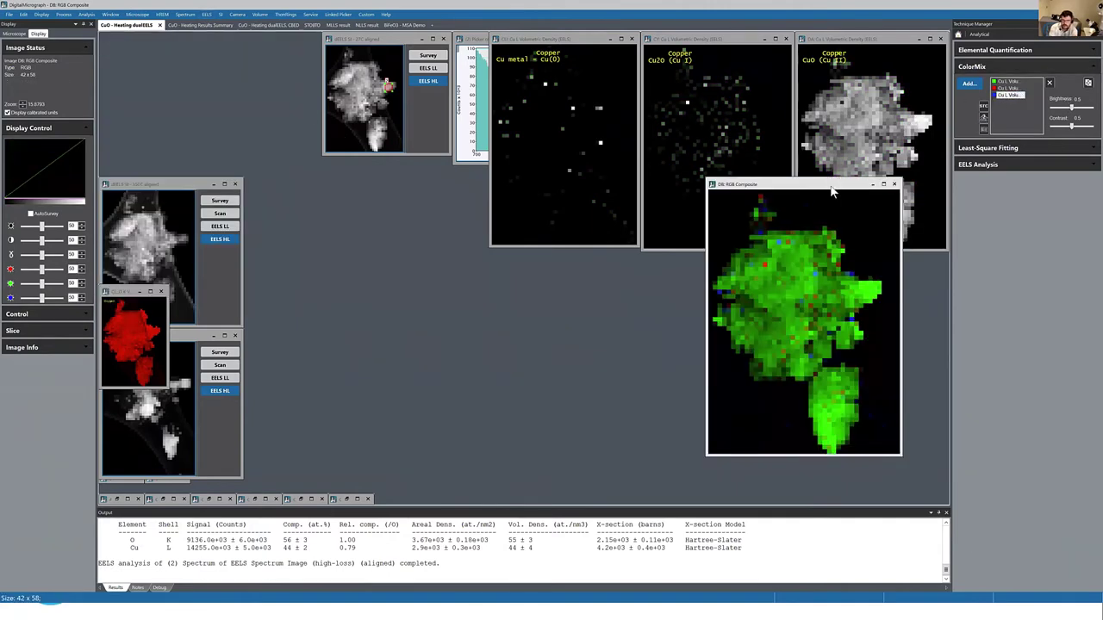
left_click_drag(823, 191, 410, 49)
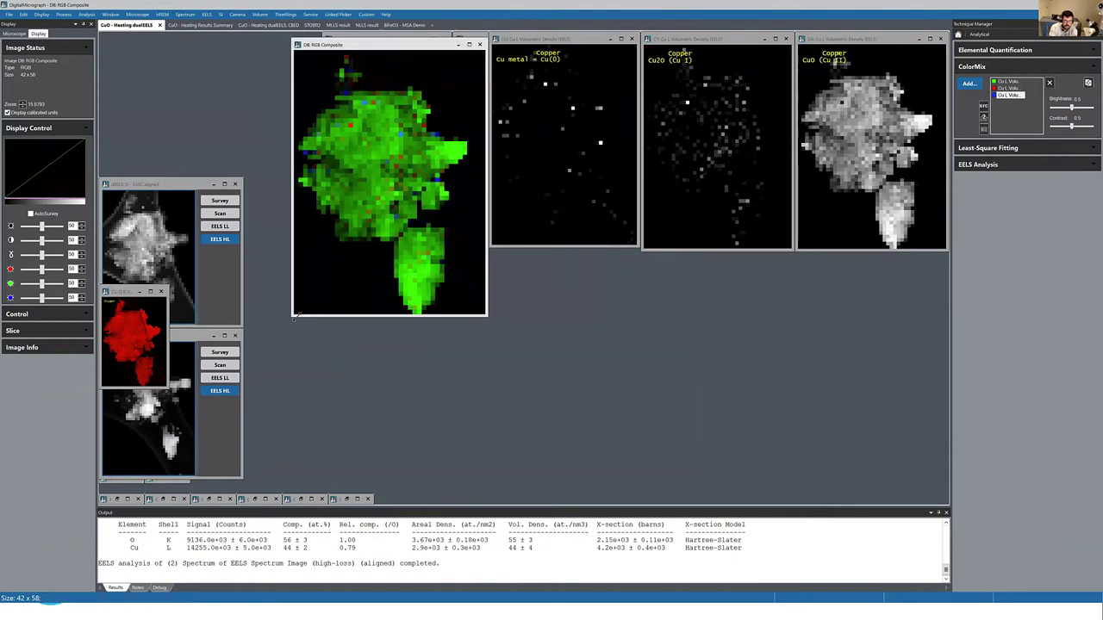
Step: Turn on coloring of the ColorMix source images and change the CuO (Cu II) map's color to blue
left_click_drag(295, 316, 270, 348)
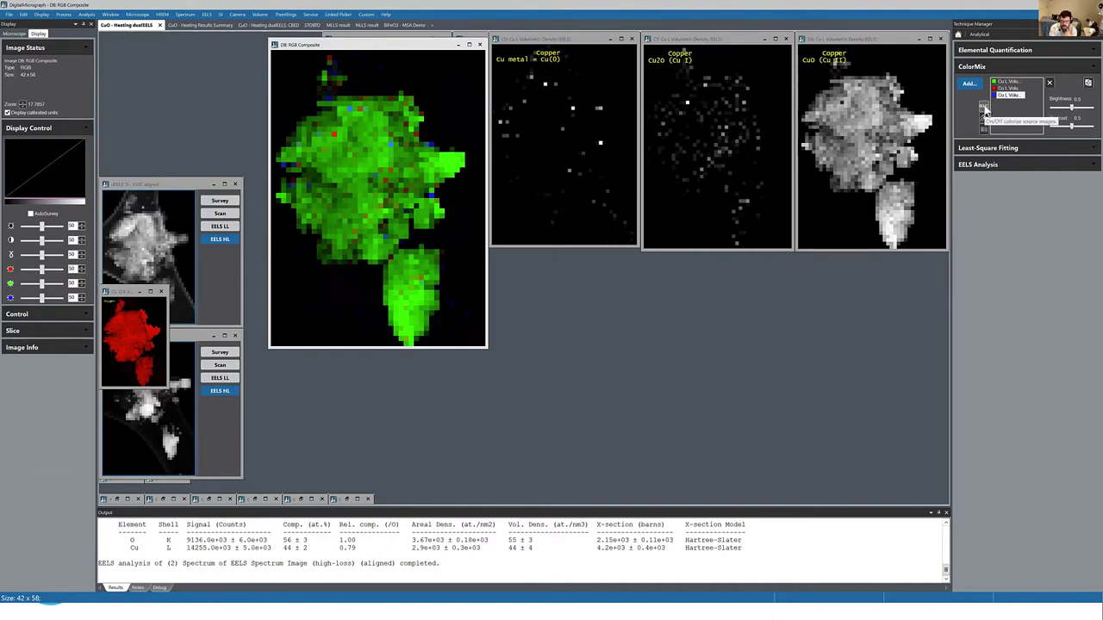
left_click(984, 109)
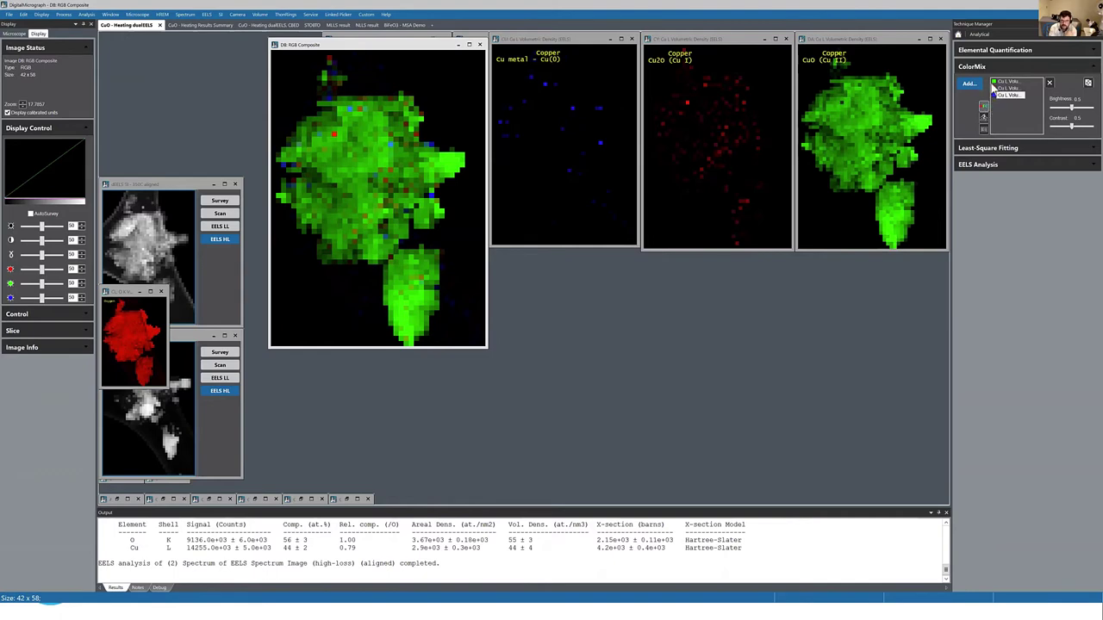
double_click(995, 82)
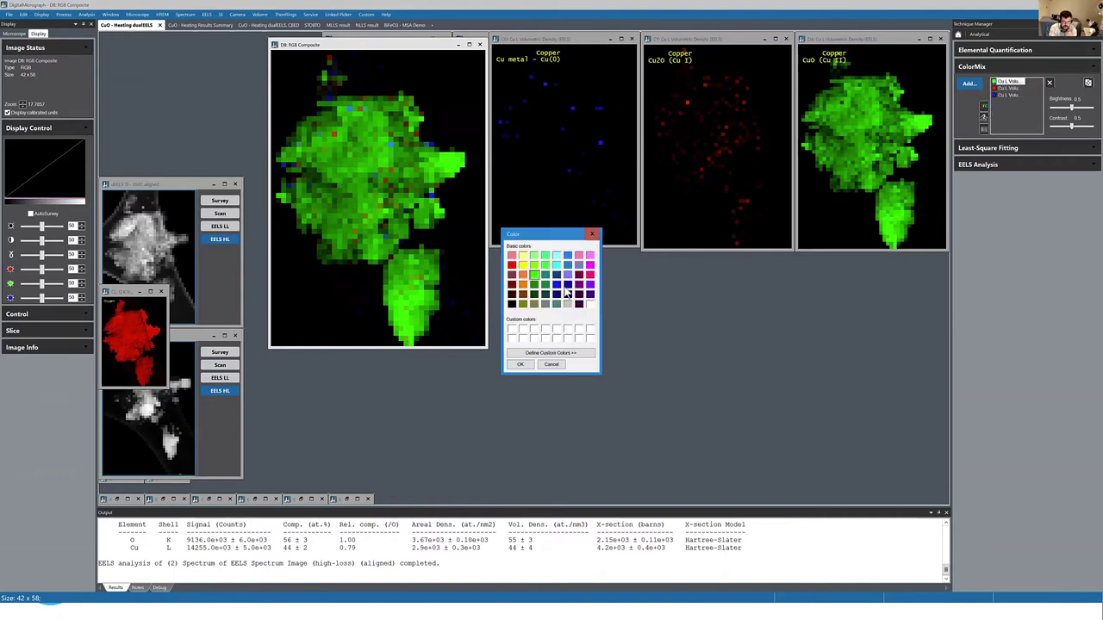
left_click(558, 288)
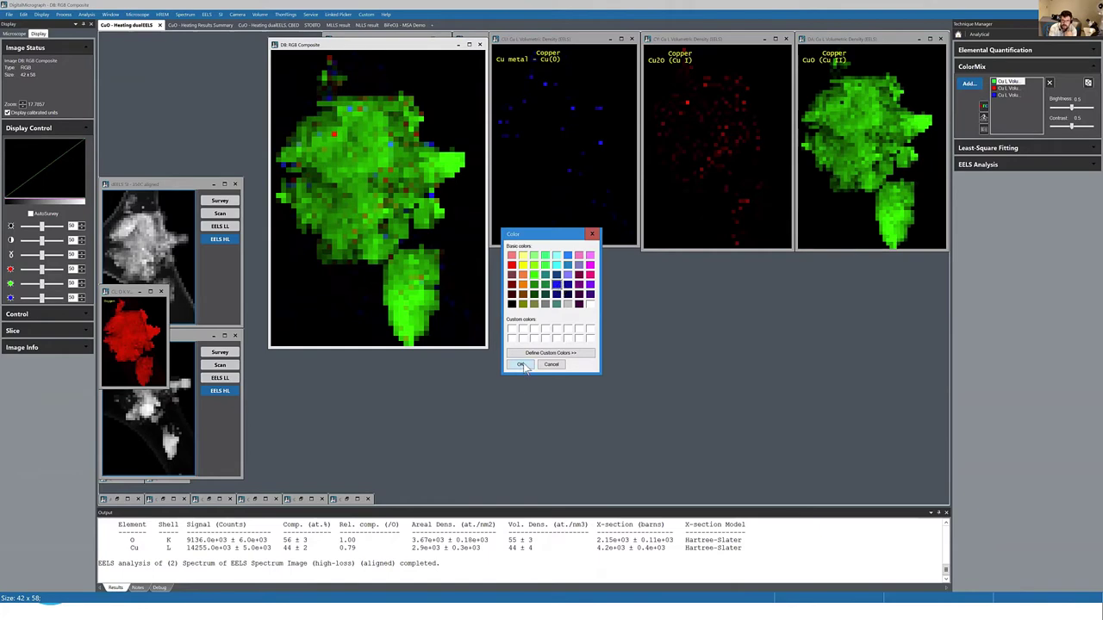
left_click(523, 364)
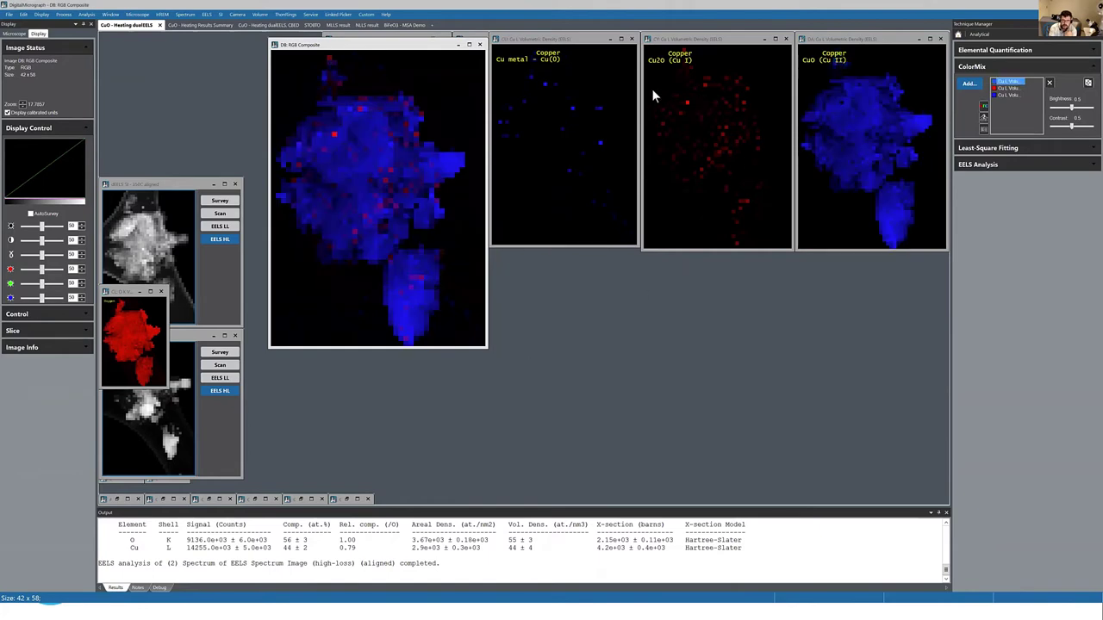
Step: Change the Cu metal map's color to green, then enlarge the RGB composite and move it over that map
double_click(1003, 95)
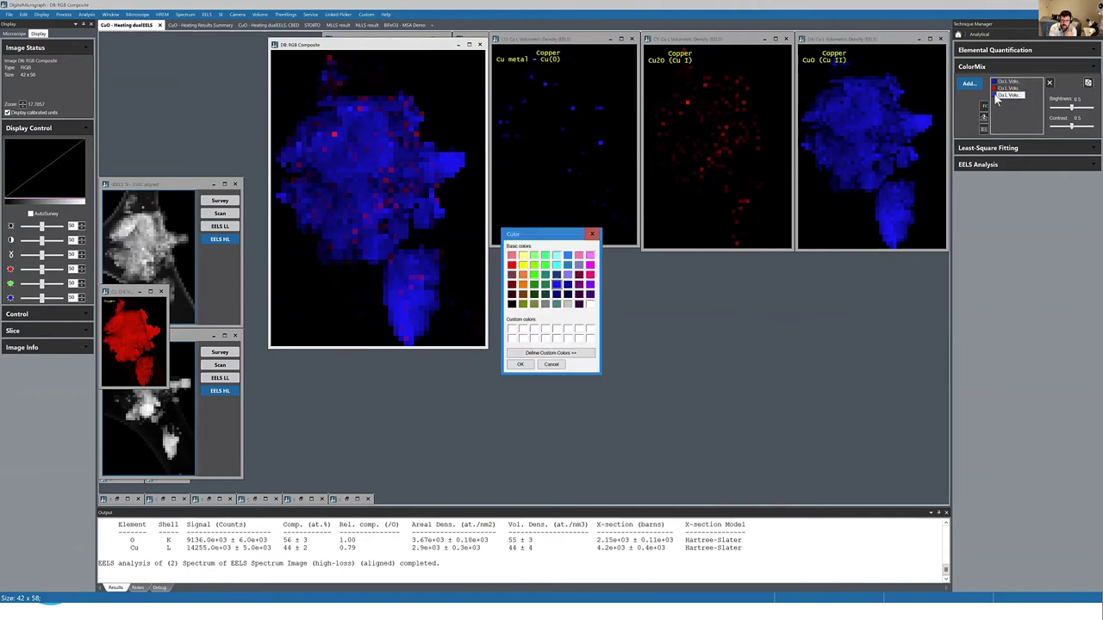
left_click(534, 274)
left_click(520, 364)
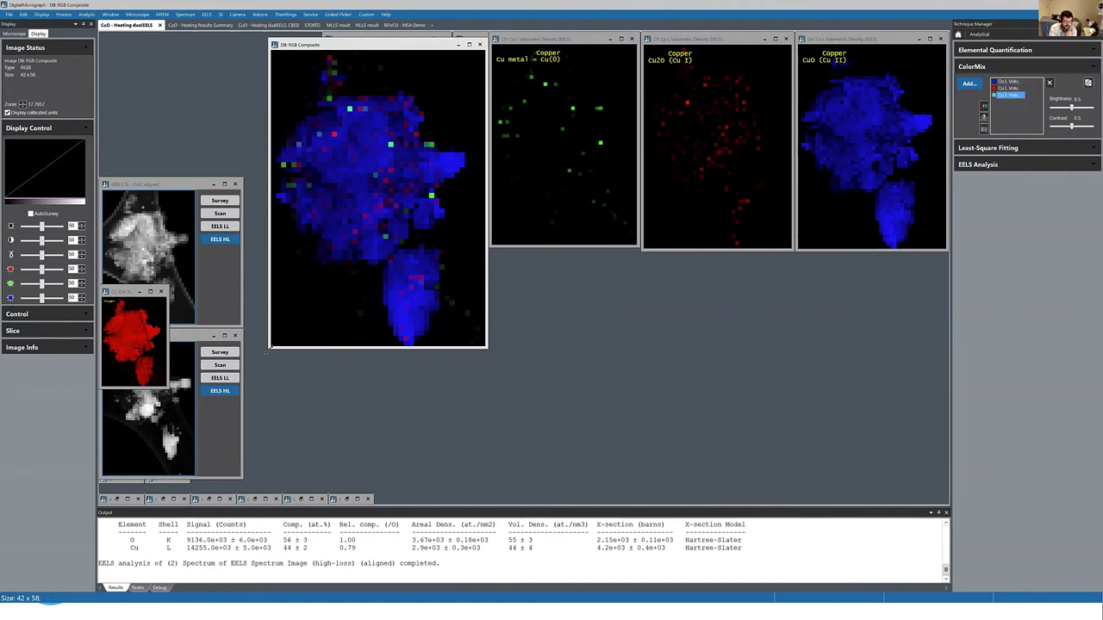
left_click_drag(267, 348, 253, 369)
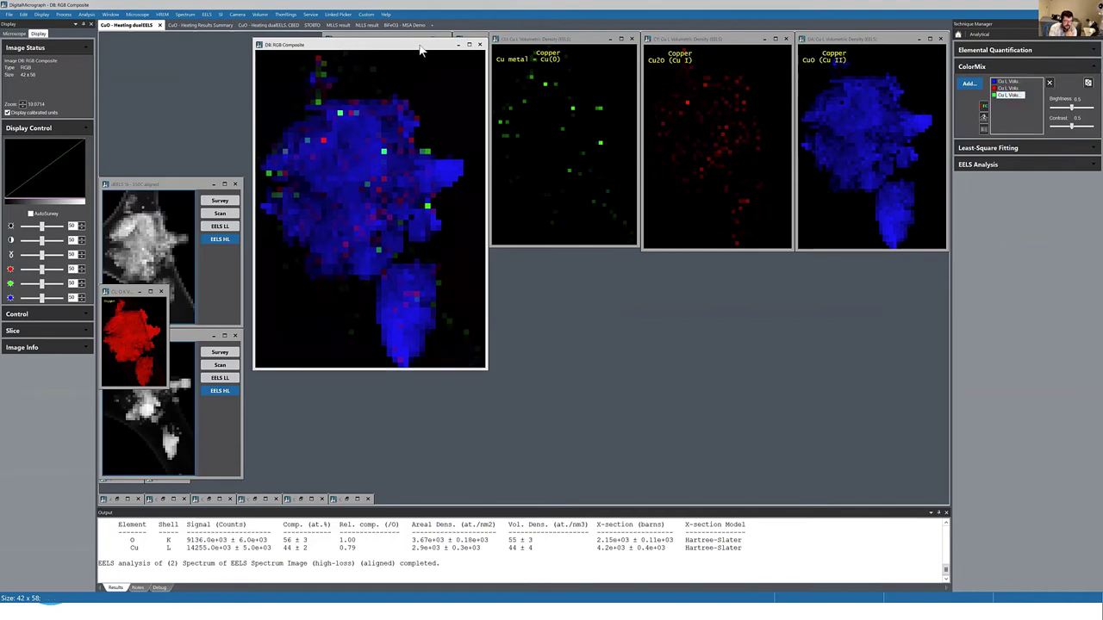
left_click_drag(421, 50, 560, 45)
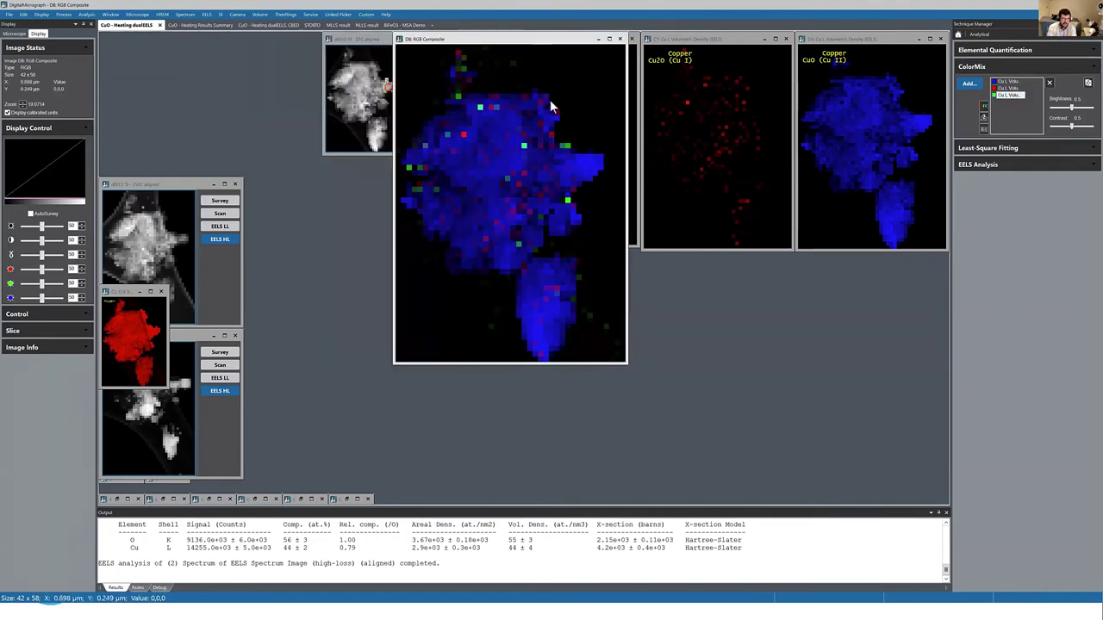
Step: Rename the RGB composite image to "RGB vol dens - 27C" in its image info
double_click(513, 141)
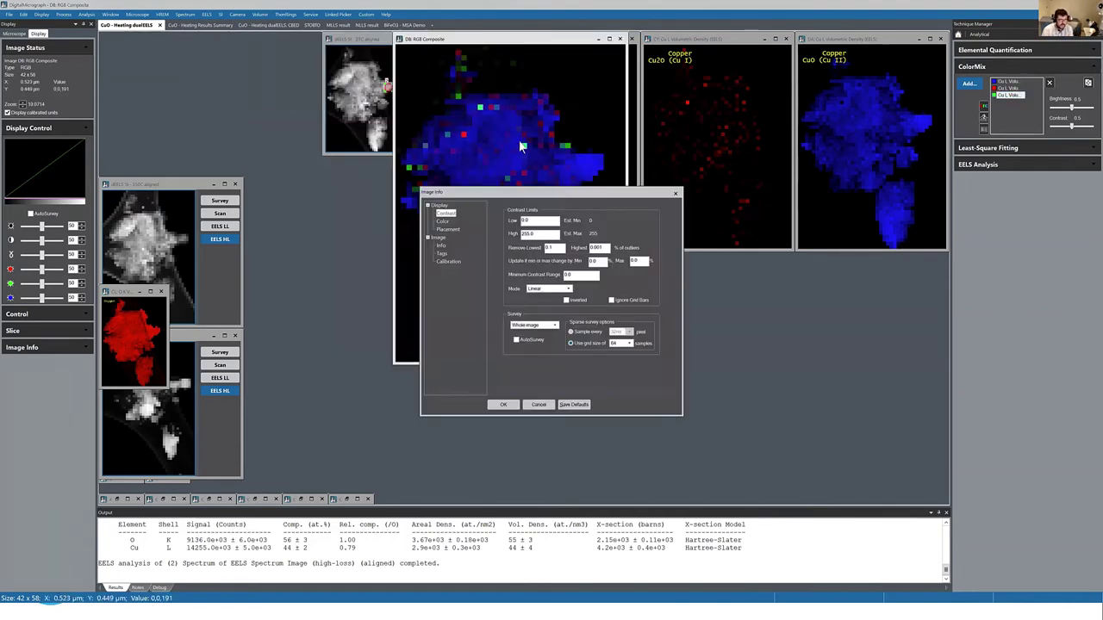
left_click(441, 245)
left_click_drag(601, 214, 477, 216)
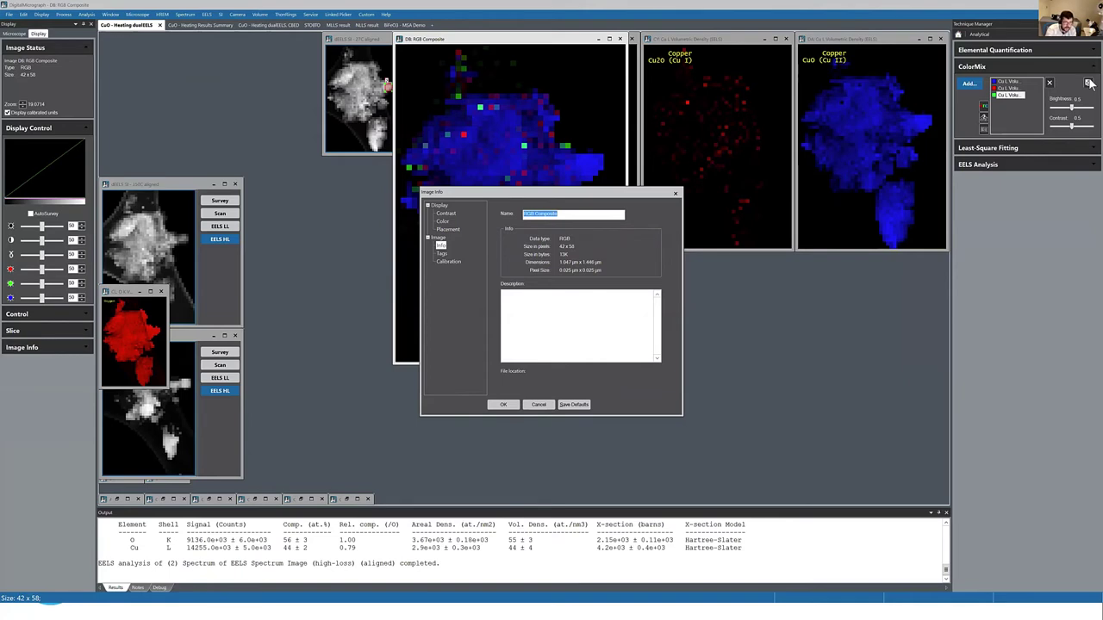
type("R")
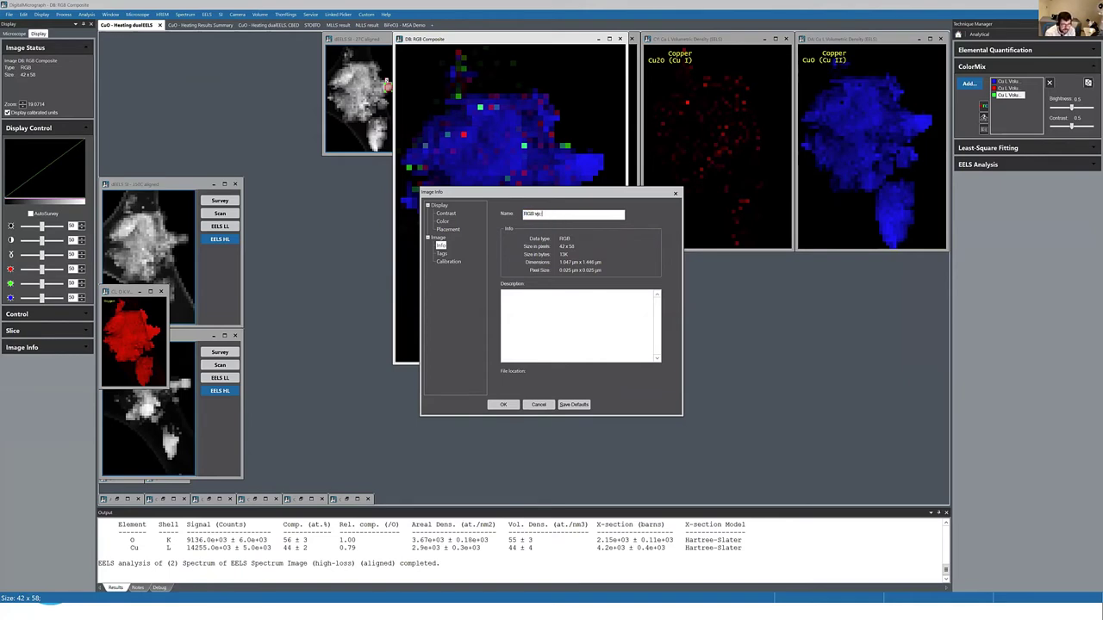
type("GB sp")
key("BackSpace")
Step: Describe the composite's color assignments as "- Cu II blue" and "- Cu I red" in its image description and apply the info
left_click(503, 294)
type("Cu II blue -")
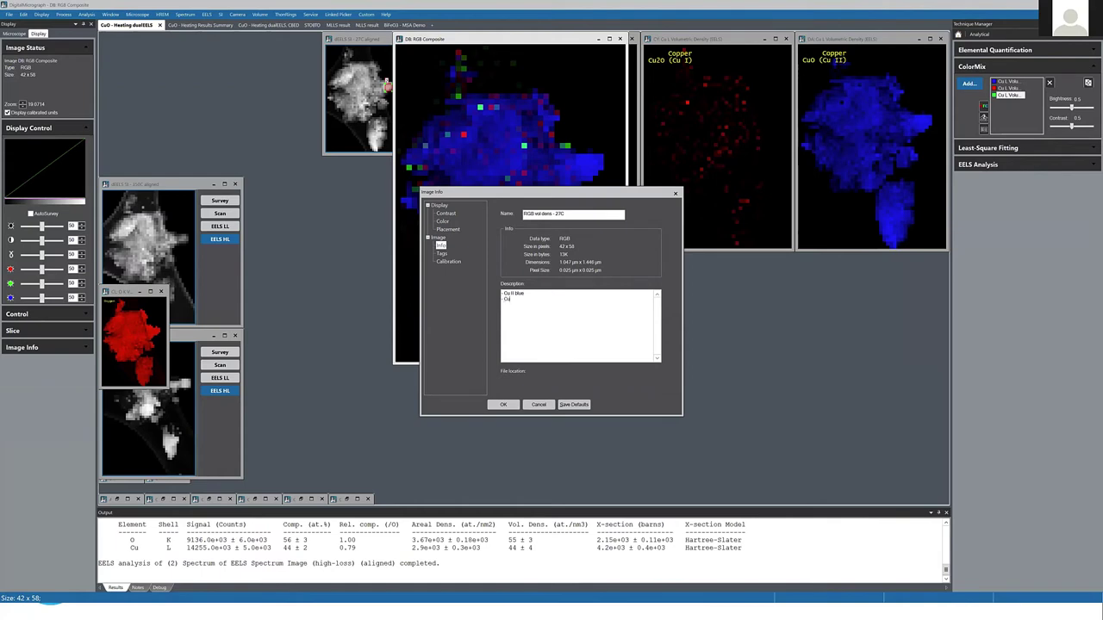
type(" Cu I red")
left_click(503, 404)
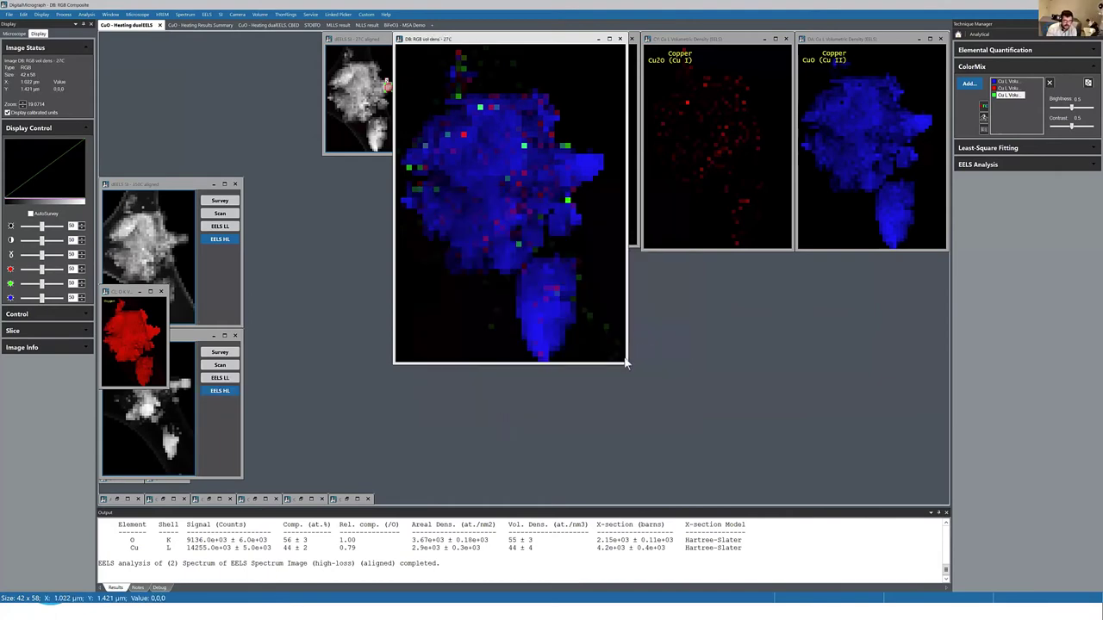
Step: Enlarge the 27C composite image and place it over the Cu metal and Cu2O maps
scroll(504, 49, "up", 1)
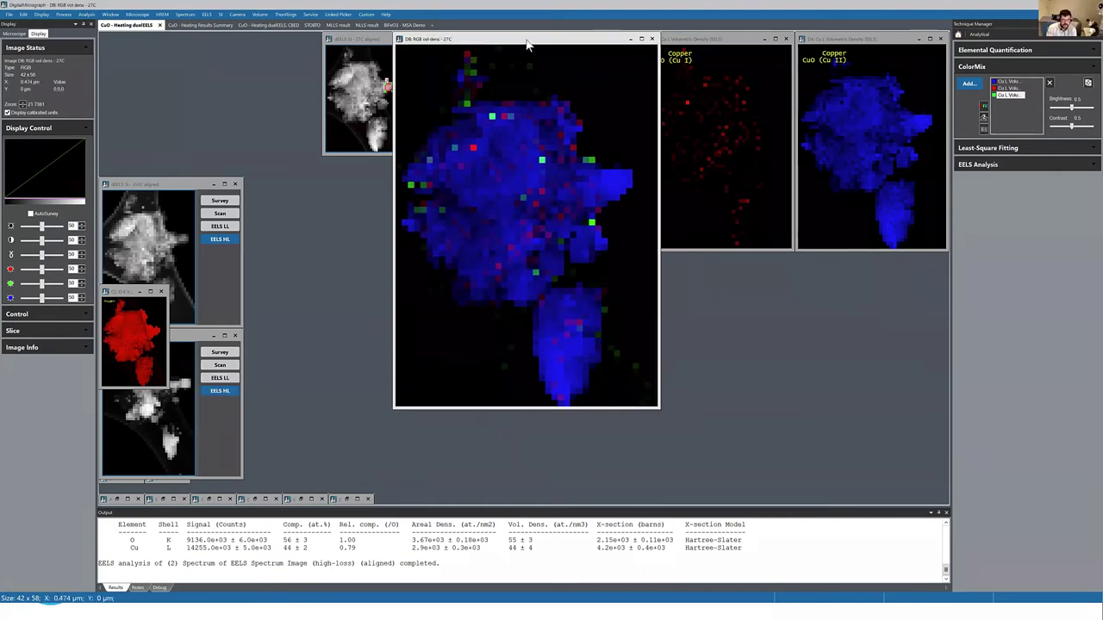
left_click_drag(514, 43, 404, 43)
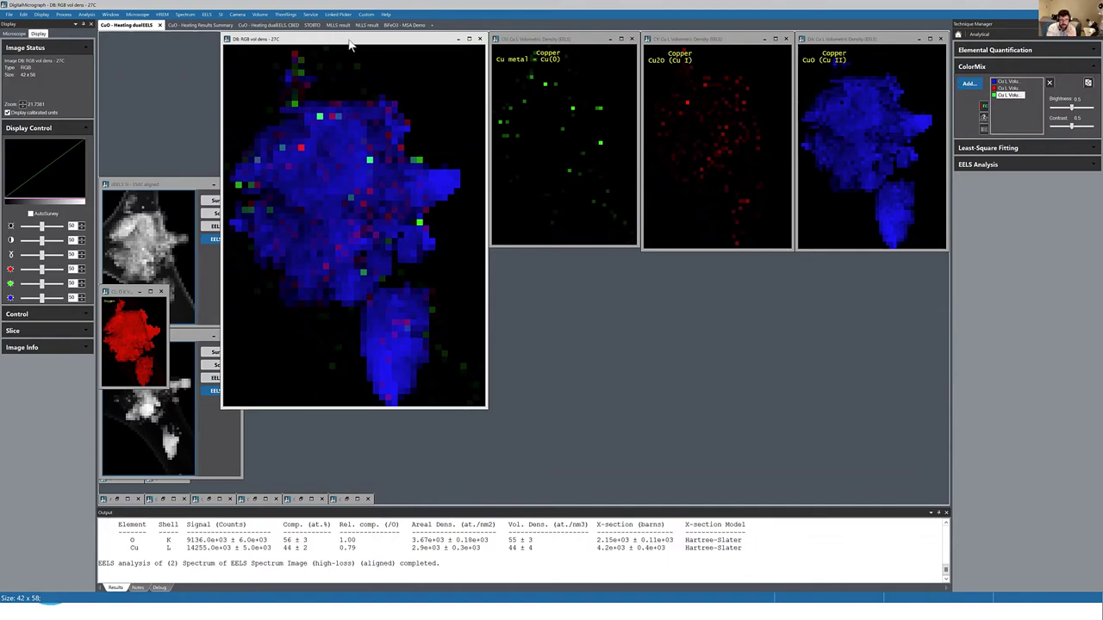
left_click_drag(349, 45, 618, 46)
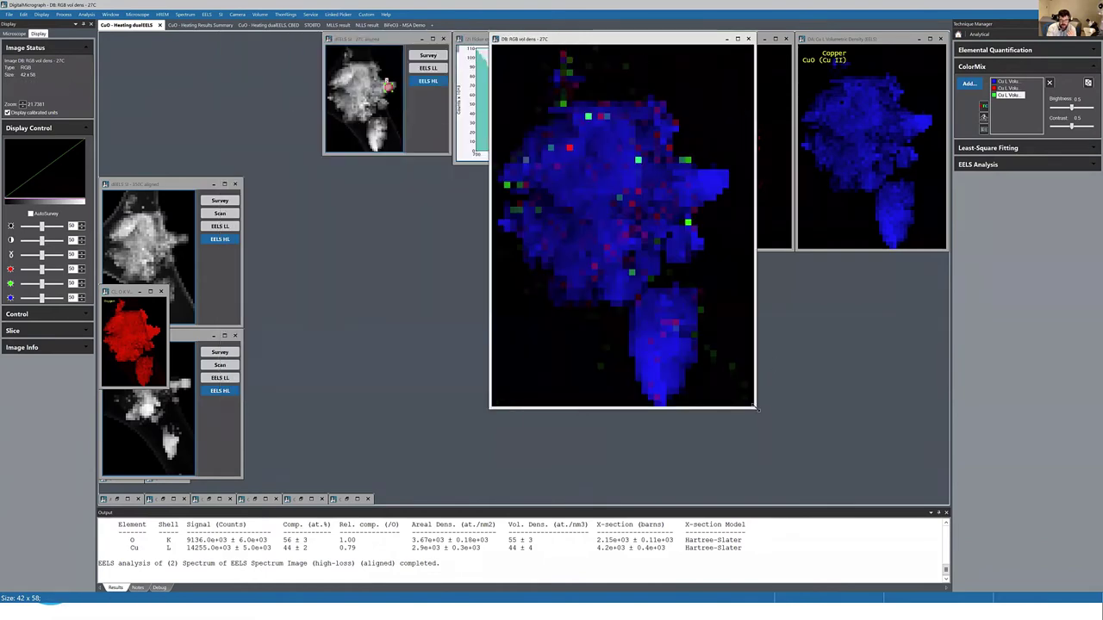
left_click_drag(755, 408, 811, 487)
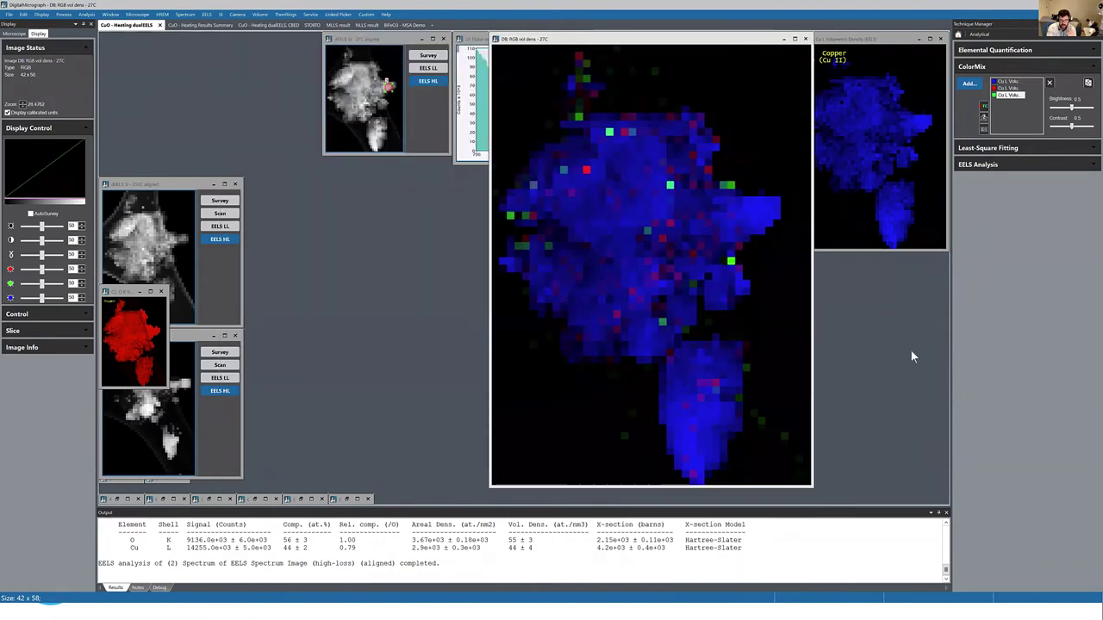
Step: Create a ColorMix line profile across the 27C composite and place its enlarged plot beside the image
left_click(985, 119)
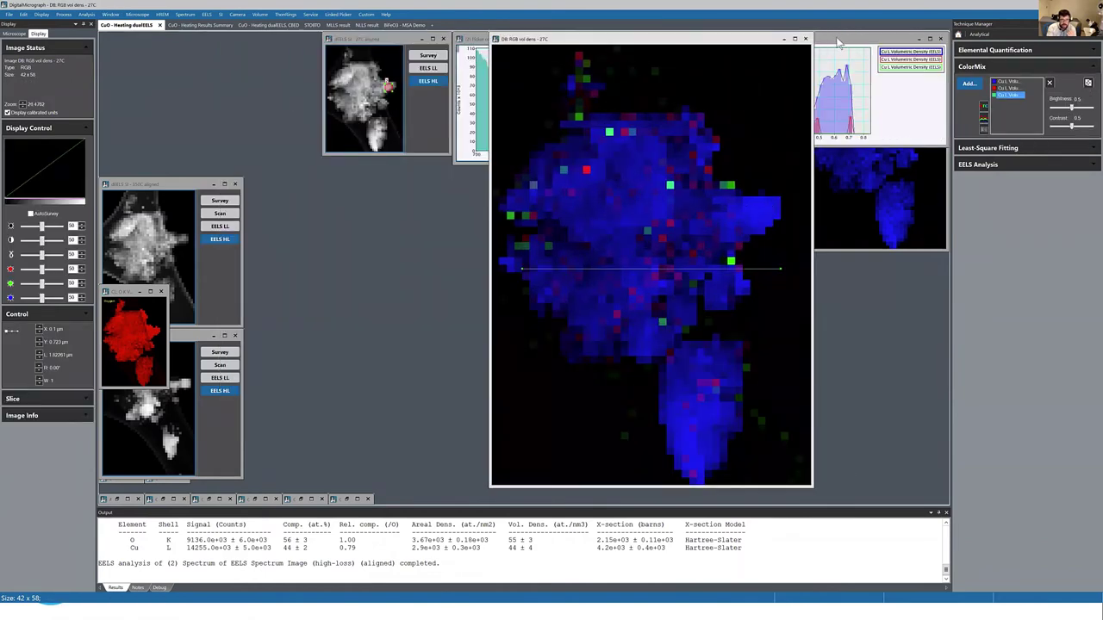
left_click_drag(837, 43, 382, 41)
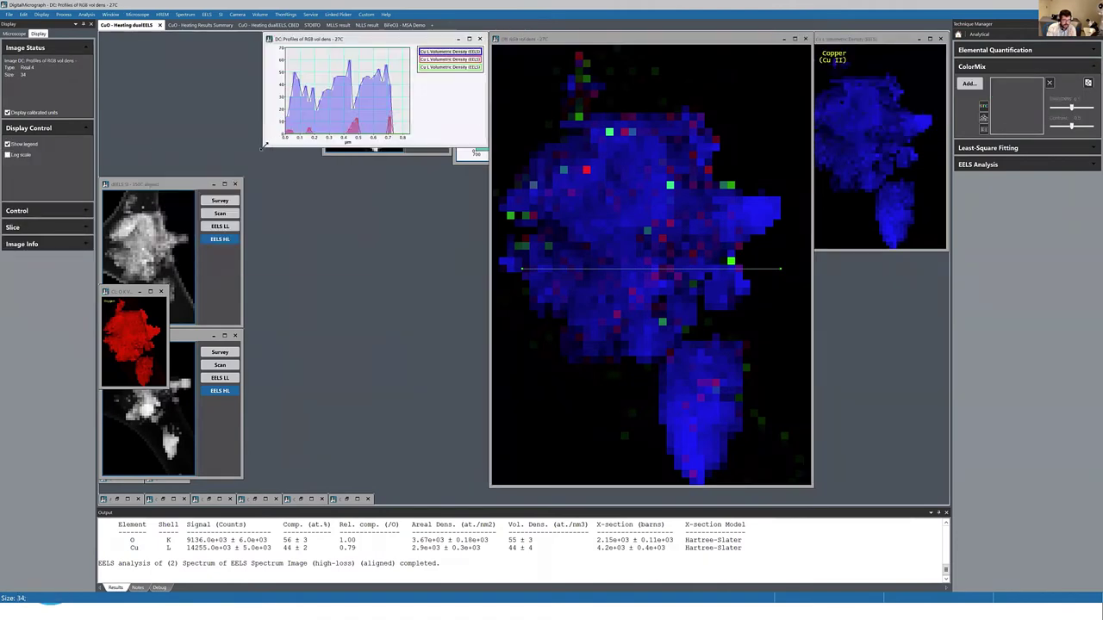
left_click_drag(264, 146, 182, 260)
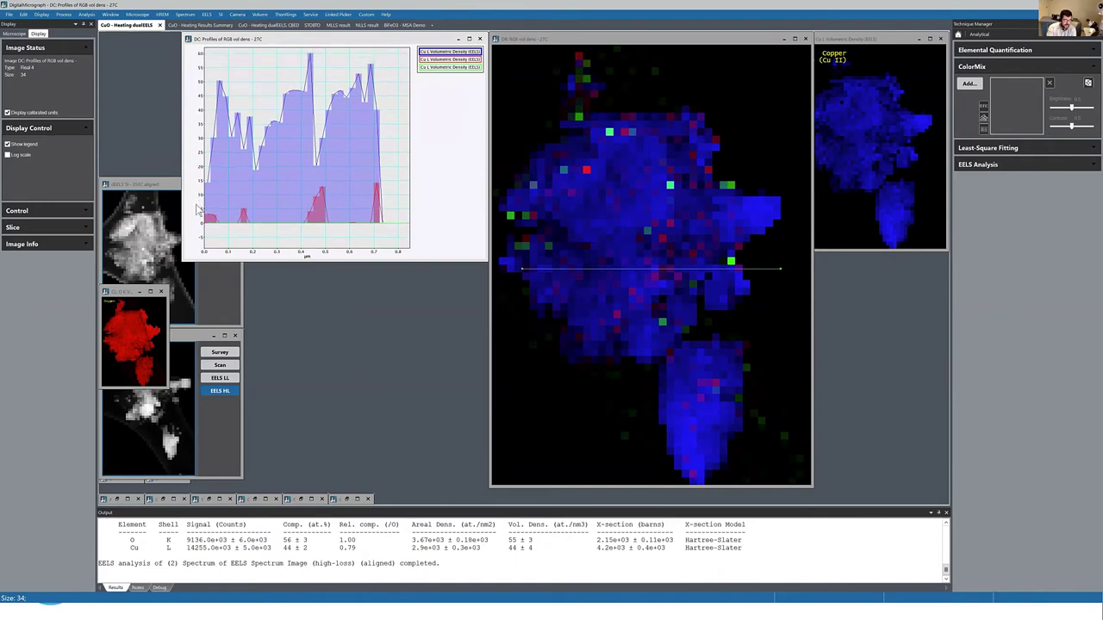
Step: Move the profile line down to about Y 0.773 µm on the particle, then tilt it to about 23°
left_click(565, 268)
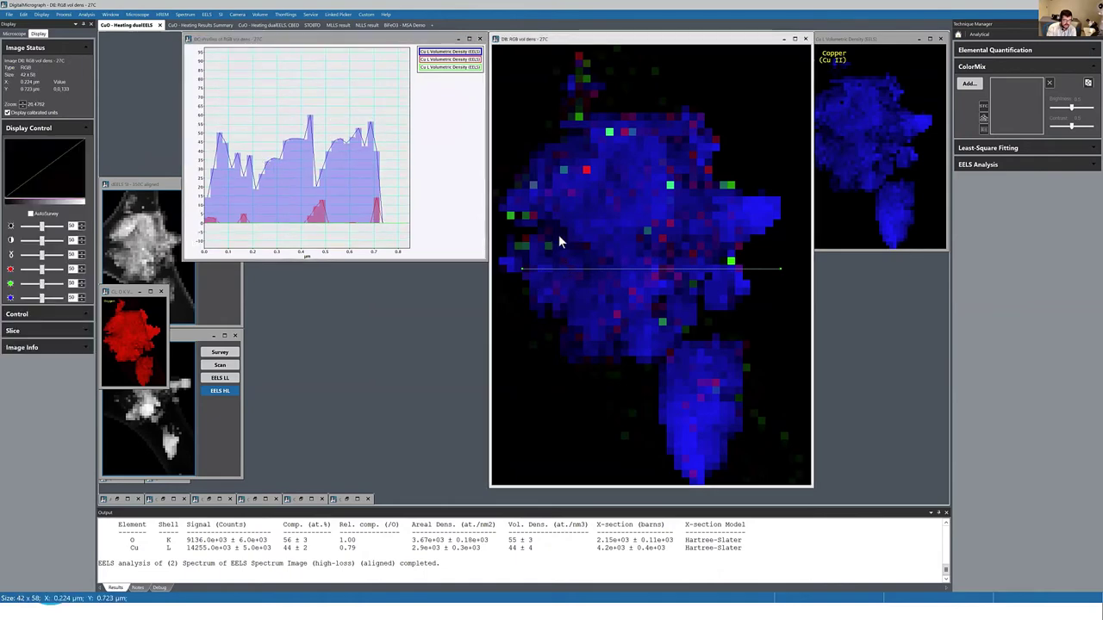
left_click_drag(557, 207, 568, 286)
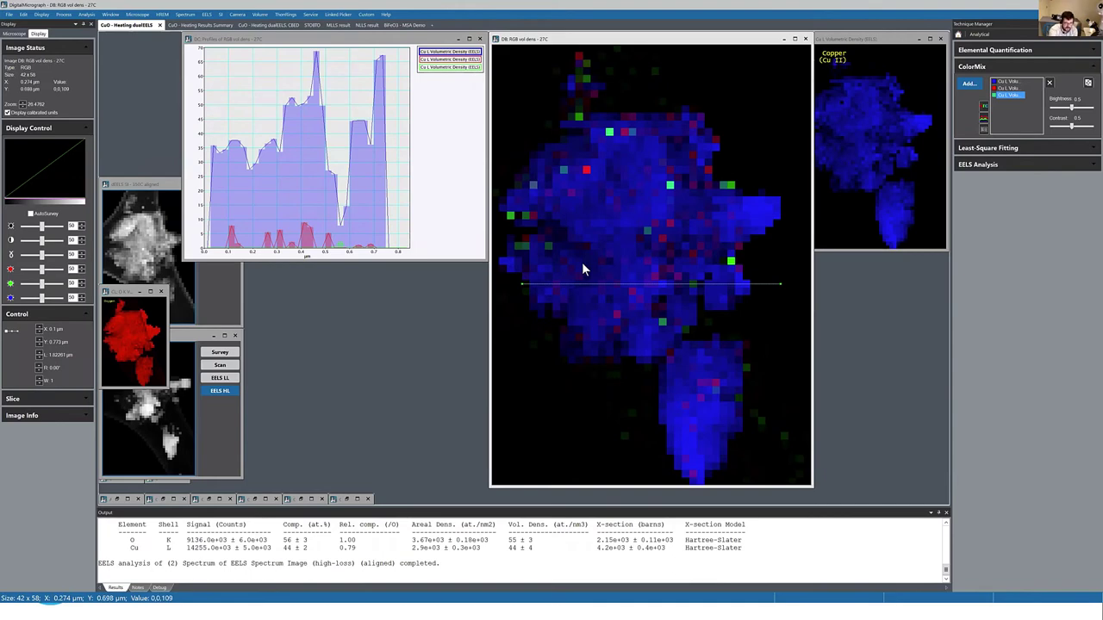
left_click(599, 288)
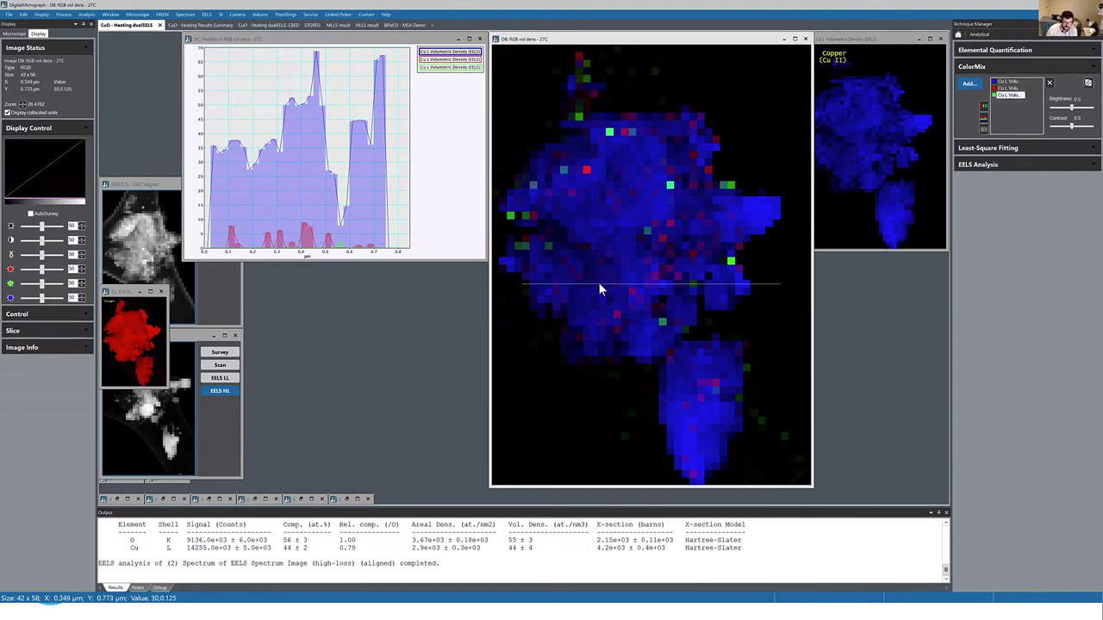
left_click(599, 287)
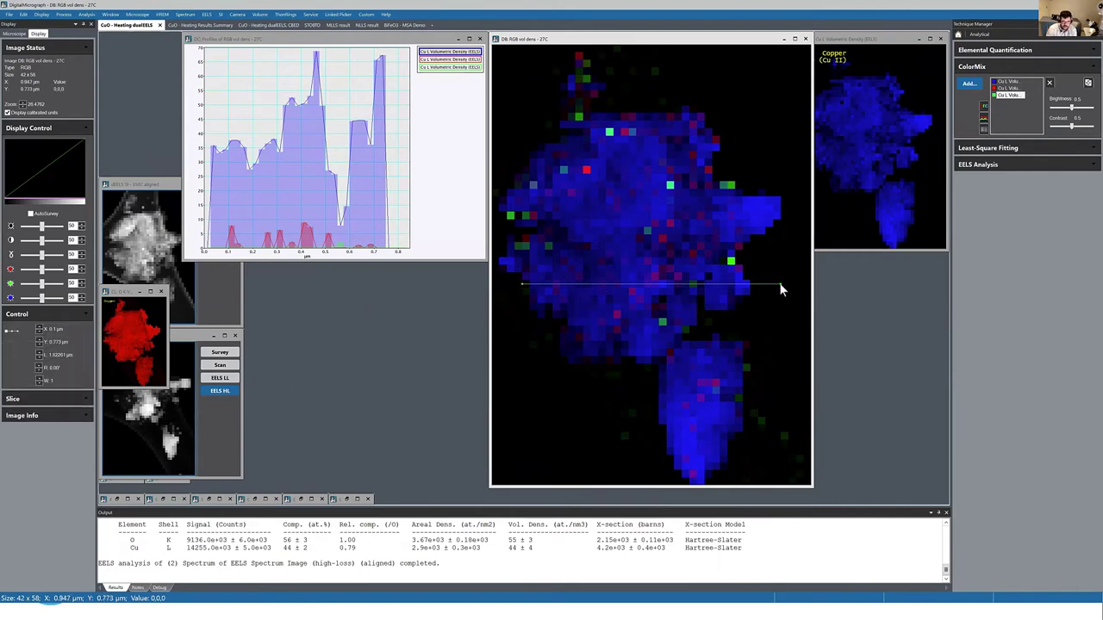
left_click_drag(781, 283, 772, 261)
left_click_drag(755, 225, 701, 220)
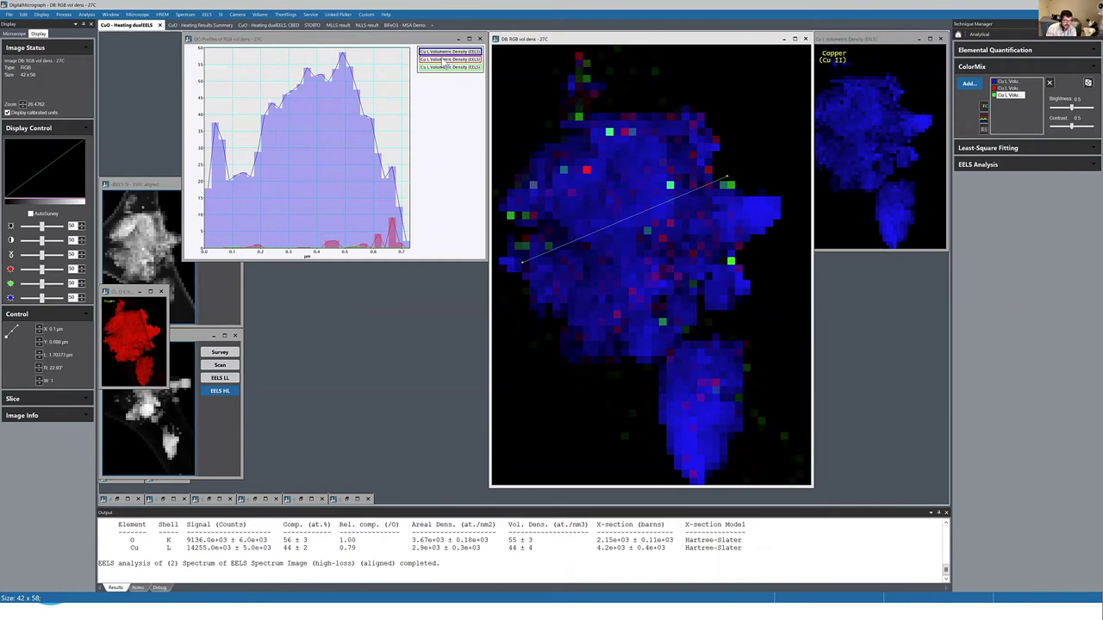
Step: Move the profile line to the particle's upper part and level it horizontally at about Y 0.349 µm
left_click_drag(639, 215, 616, 139)
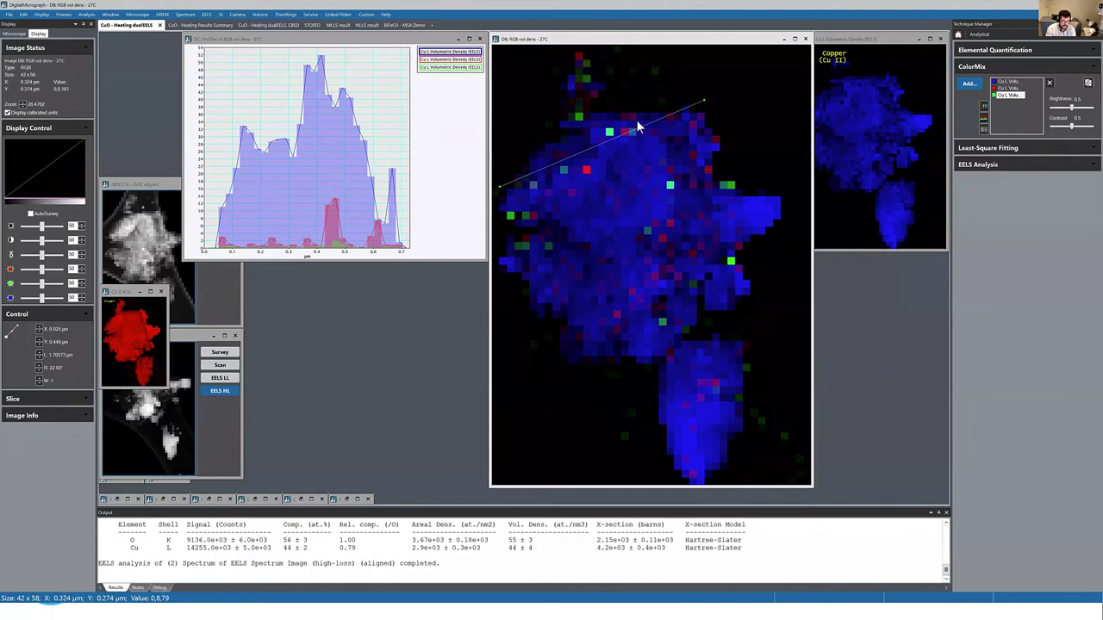
left_click(663, 117)
left_click_drag(705, 99, 741, 152)
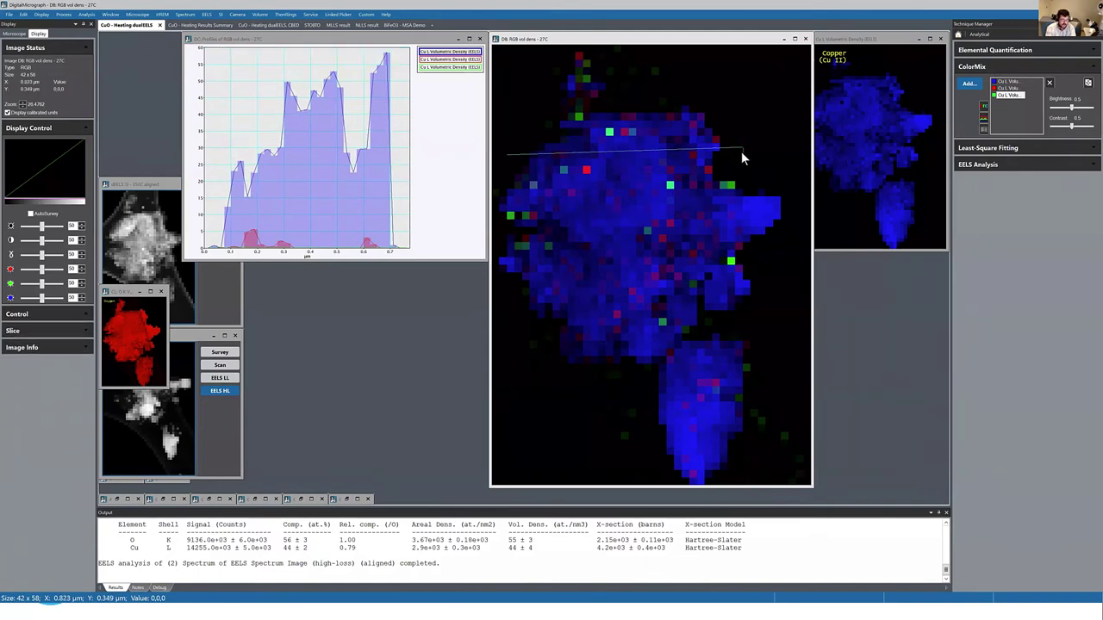
left_click_drag(742, 154, 741, 157)
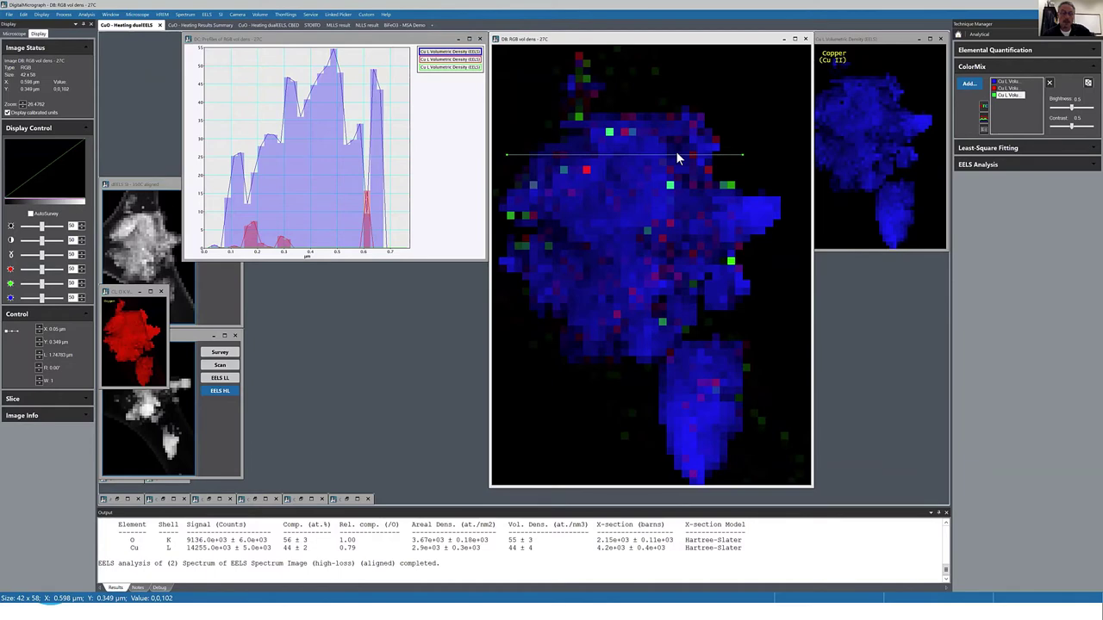
Step: Shrink the line profile plot and move it below the 27C aligned EELS image
left_click_drag(195, 138, 252, 197)
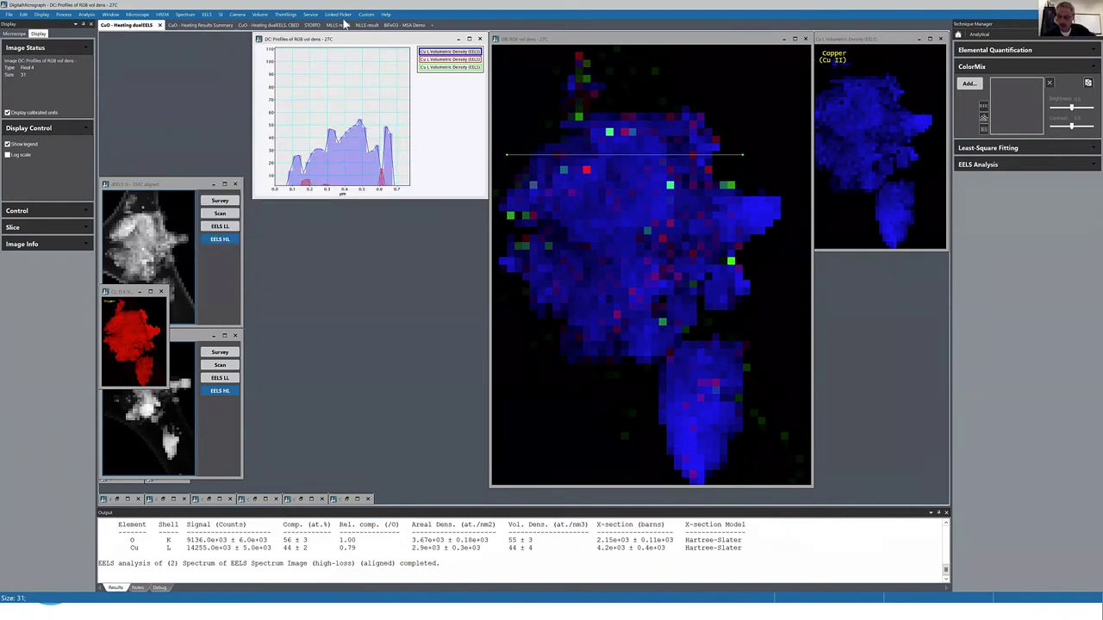
left_click_drag(359, 40, 353, 185)
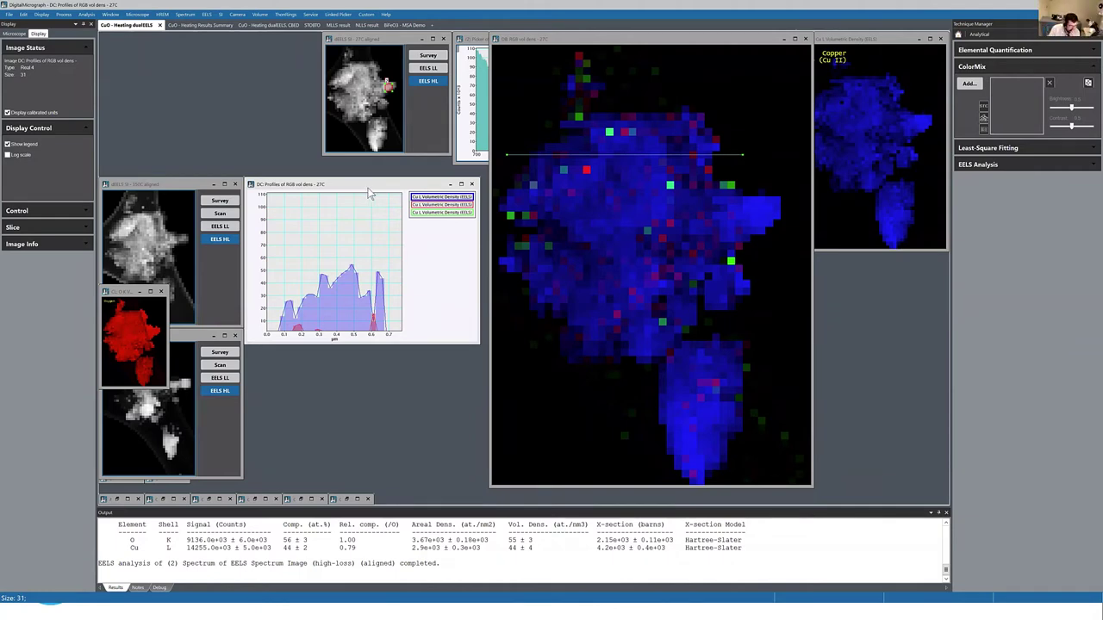
Step: Compare the current composite with the CuO - Heating Results Summary workspace and select its 27C RGB volumetric density map
left_click(189, 28)
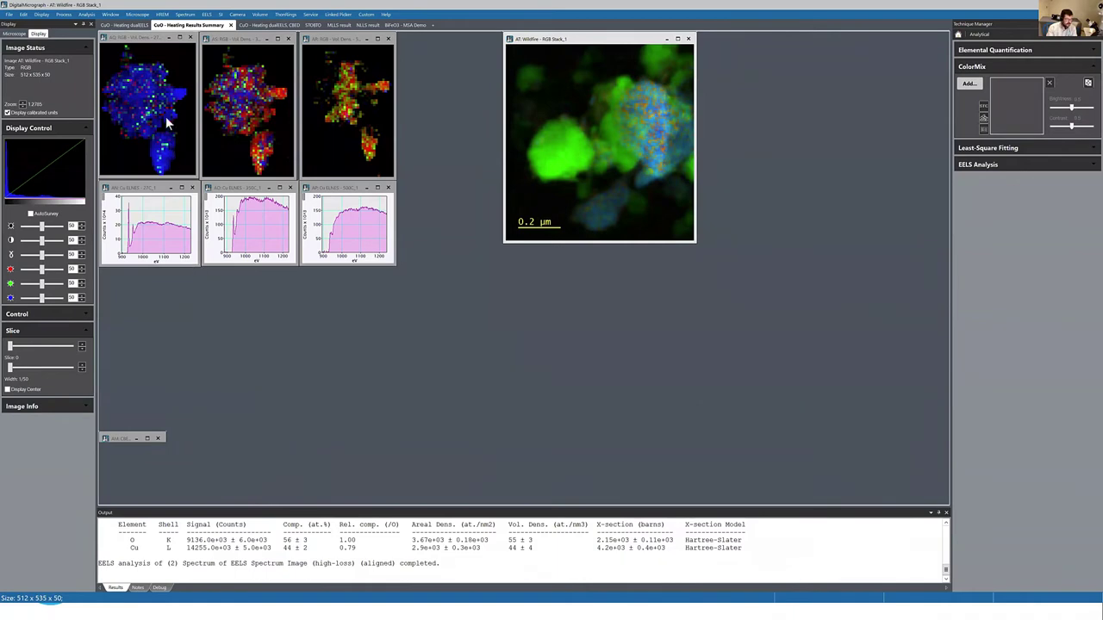
left_click(129, 24)
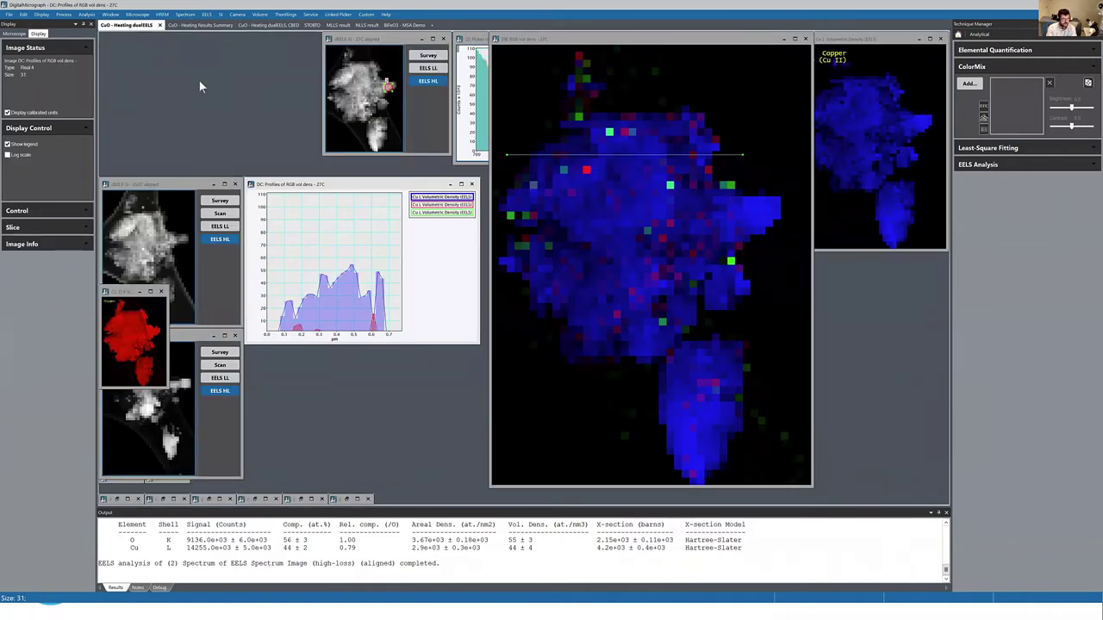
left_click(211, 26)
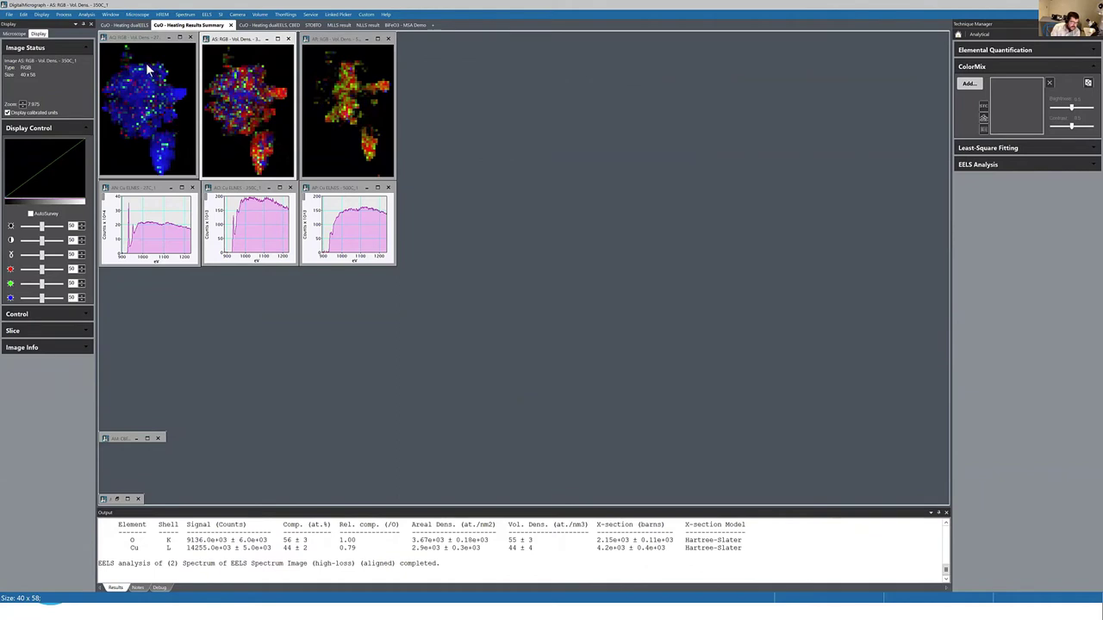
left_click(162, 110)
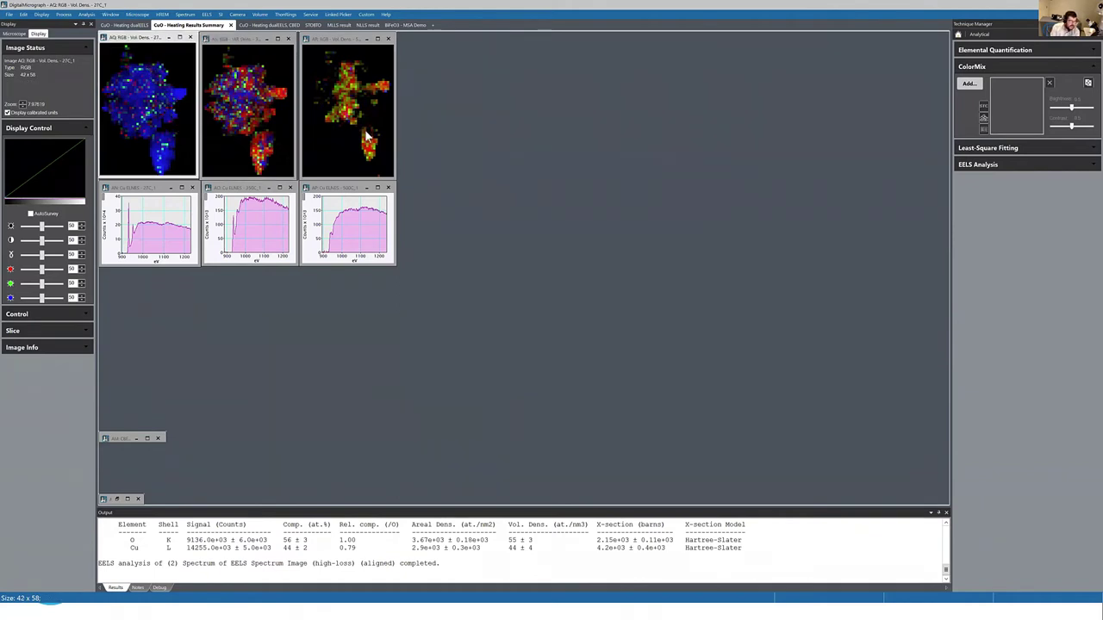
Step: Compare the 27C RGB volumetric density map with the 350C map in the heating results summary
mouse_move(394, 178)
left_mouse_down()
mouse_move(434, 236)
mouse_move(394, 178)
left_mouse_up()
left_click(252, 105)
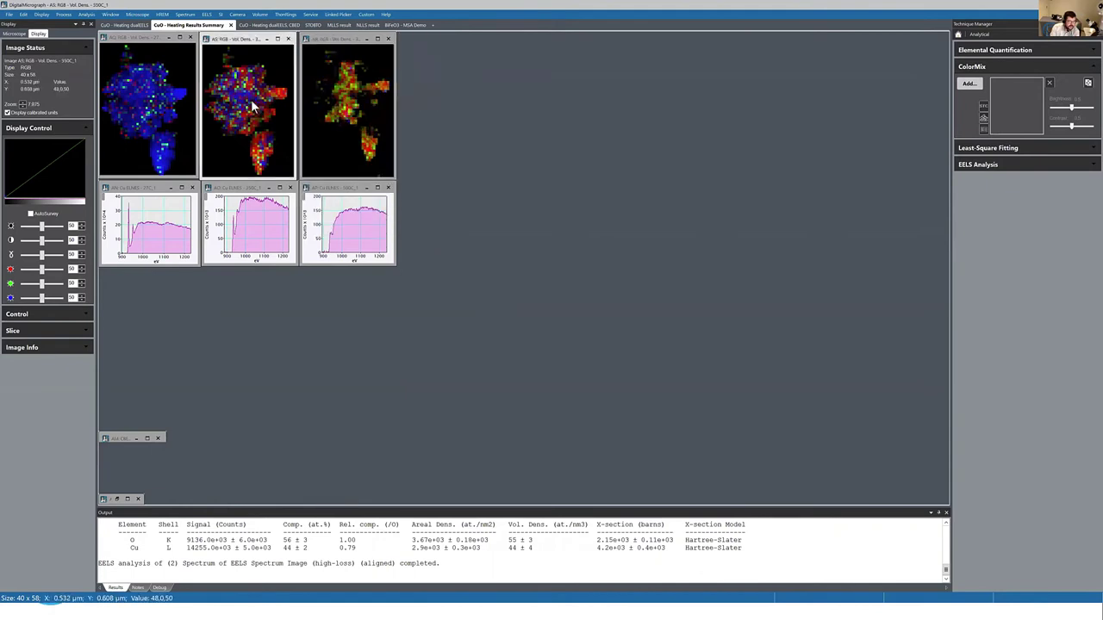
left_click(171, 99)
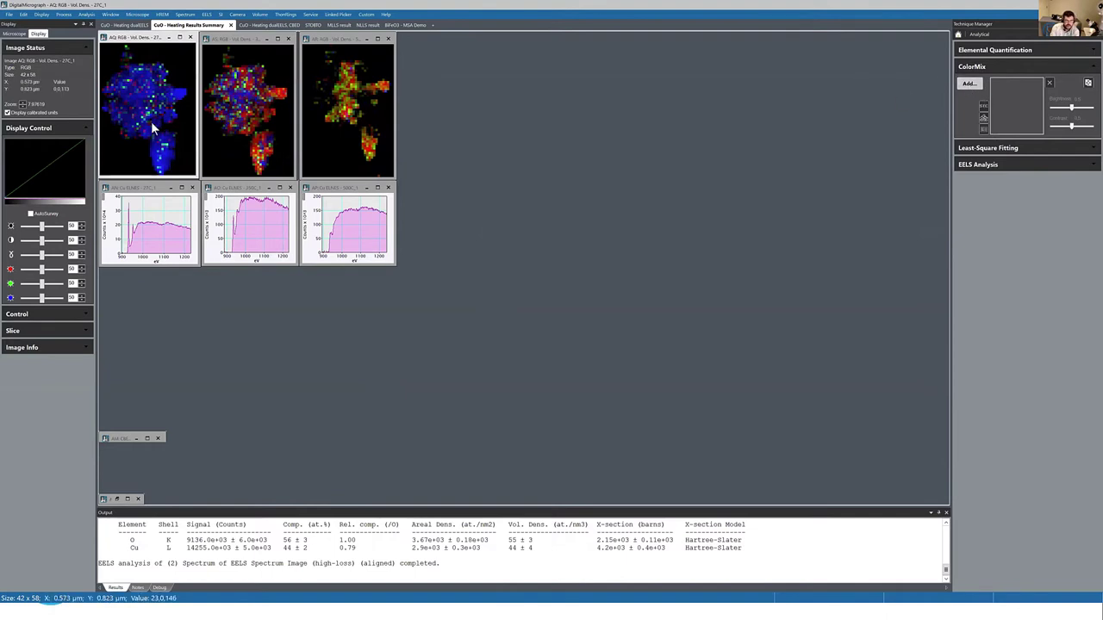
left_click(230, 107)
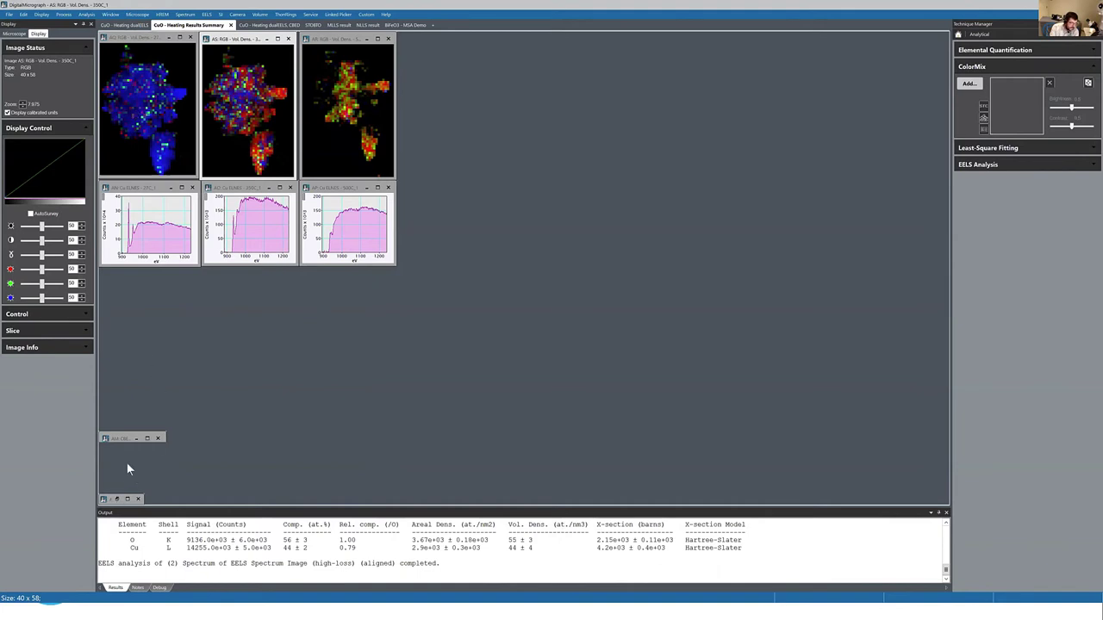
Step: Restore the minimized Wildfire RGB stack image, enlarge it and place it beside the volumetric density maps
left_click(118, 500)
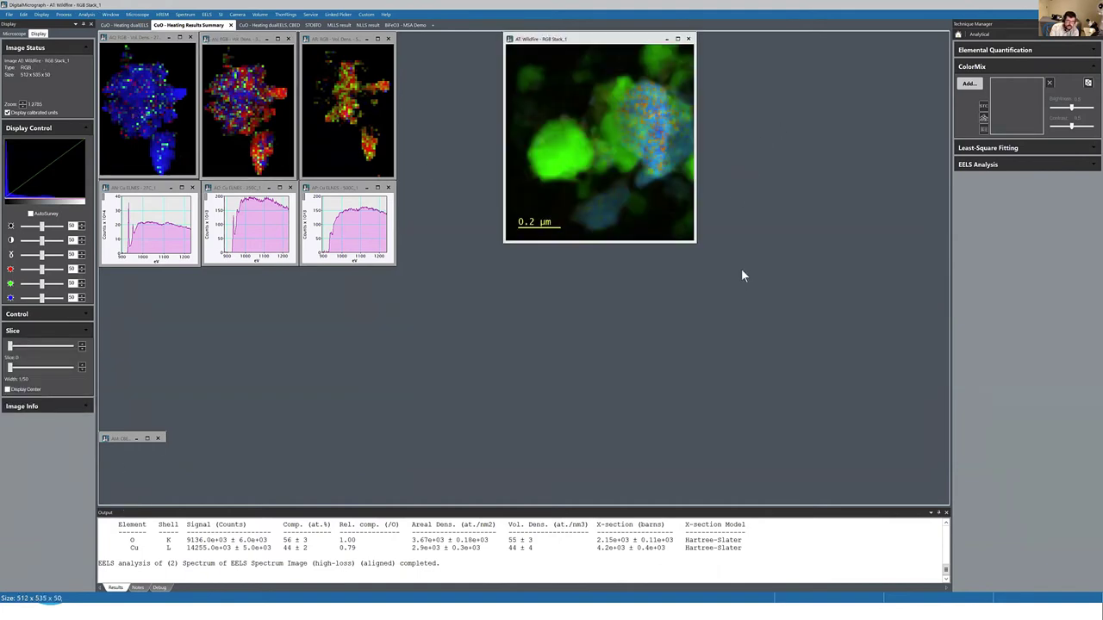
left_click_drag(694, 242, 763, 281)
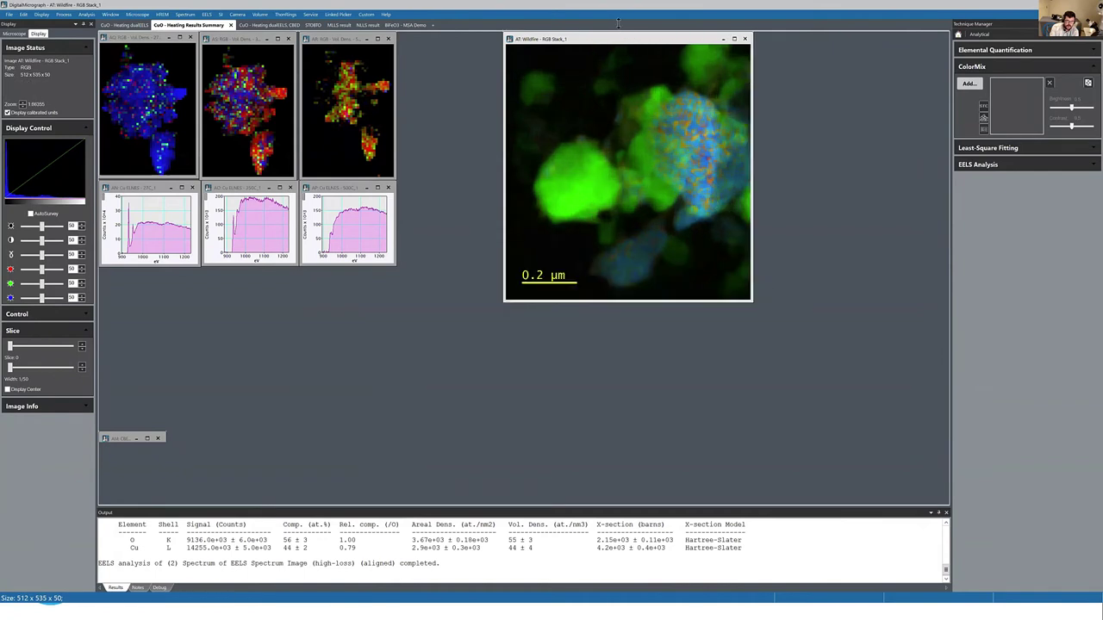
left_click_drag(618, 42, 632, 70)
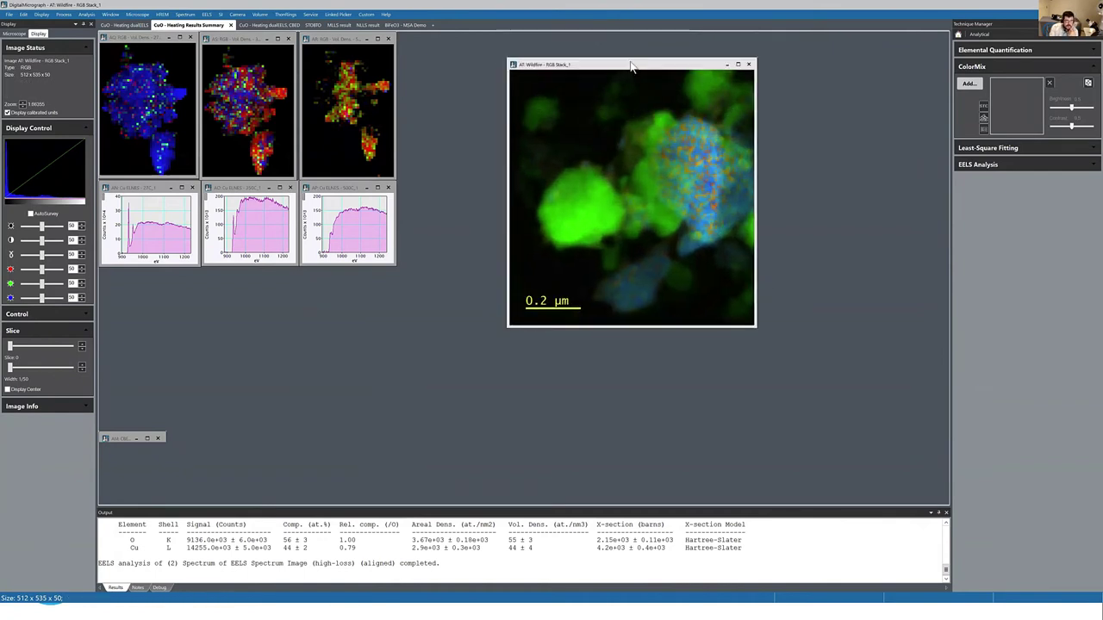
Step: Compare the 27C, 350C and 500C RGB volumetric density maps in turn, ending on the 27C map
left_click(146, 102)
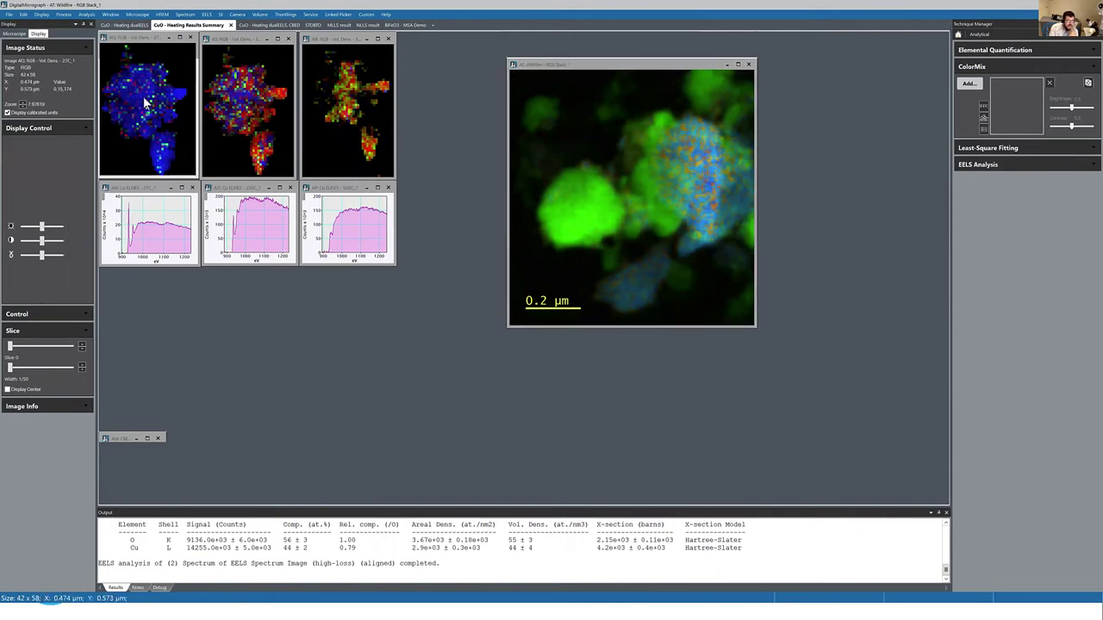
left_click(221, 94)
left_click(366, 91)
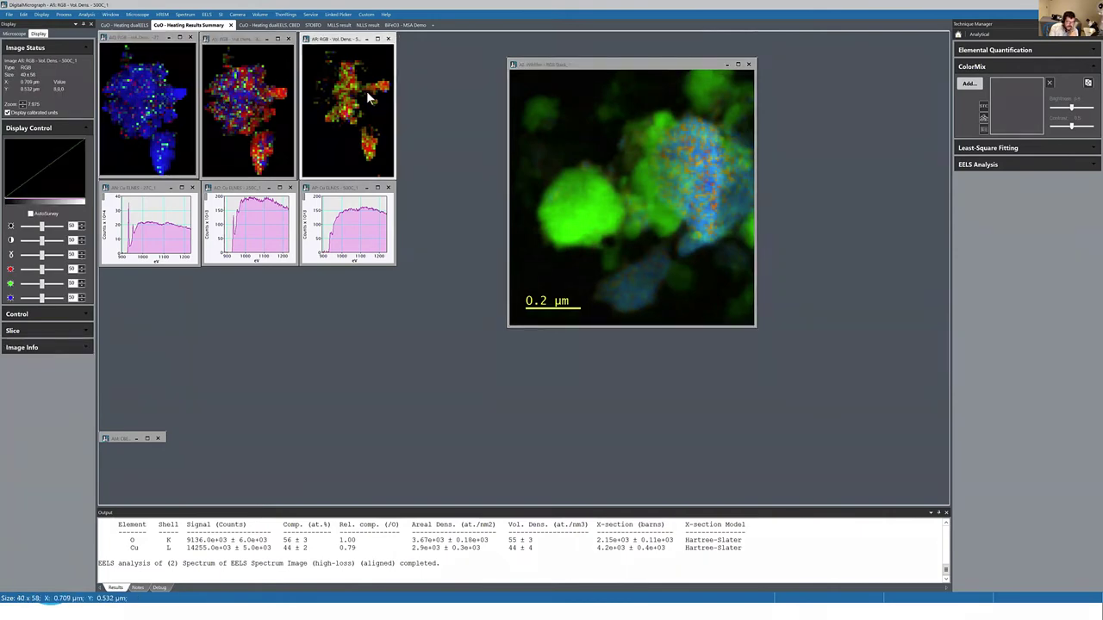
left_click(154, 104)
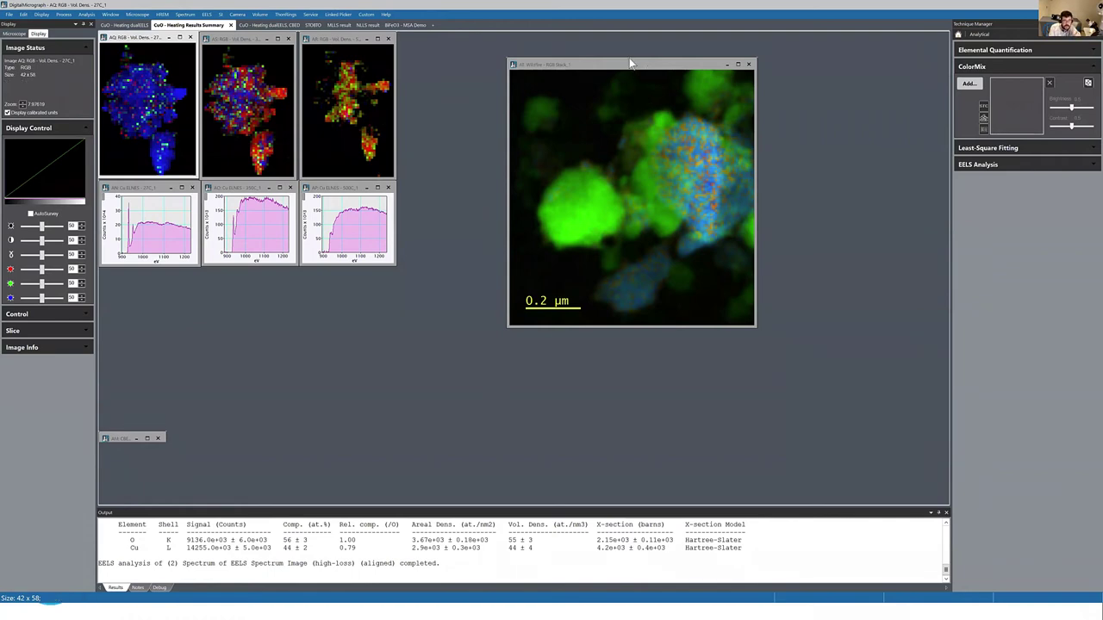
Step: Enlarge the Wildfire RGB stack image further and move it closer to the density maps
left_click_drag(630, 63, 590, 44)
left_click_drag(714, 306, 765, 353)
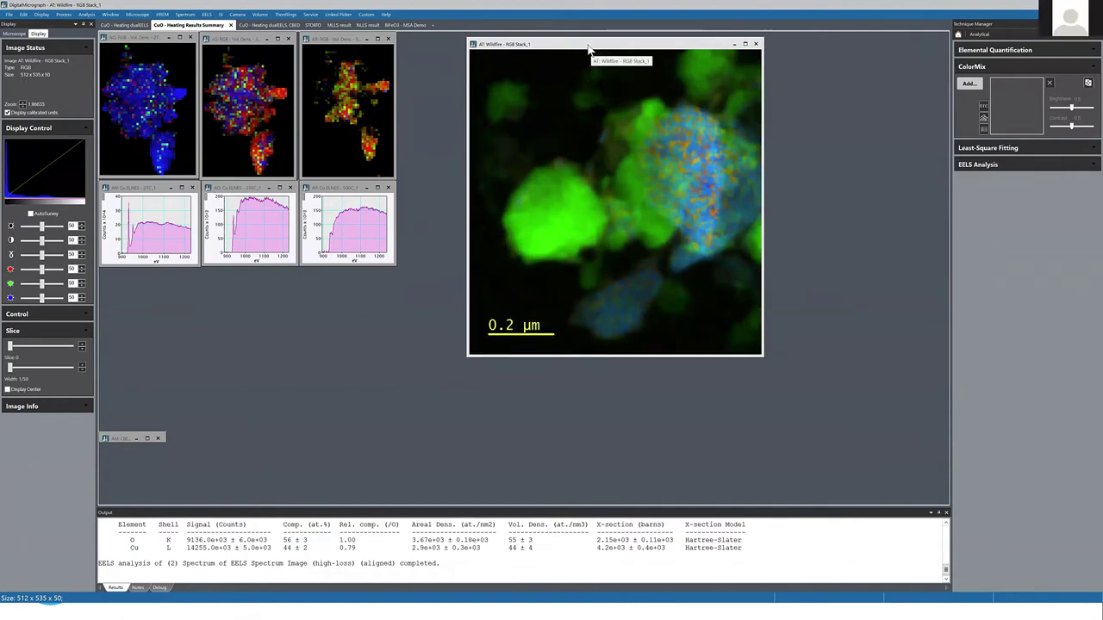
left_click_drag(589, 49, 578, 54)
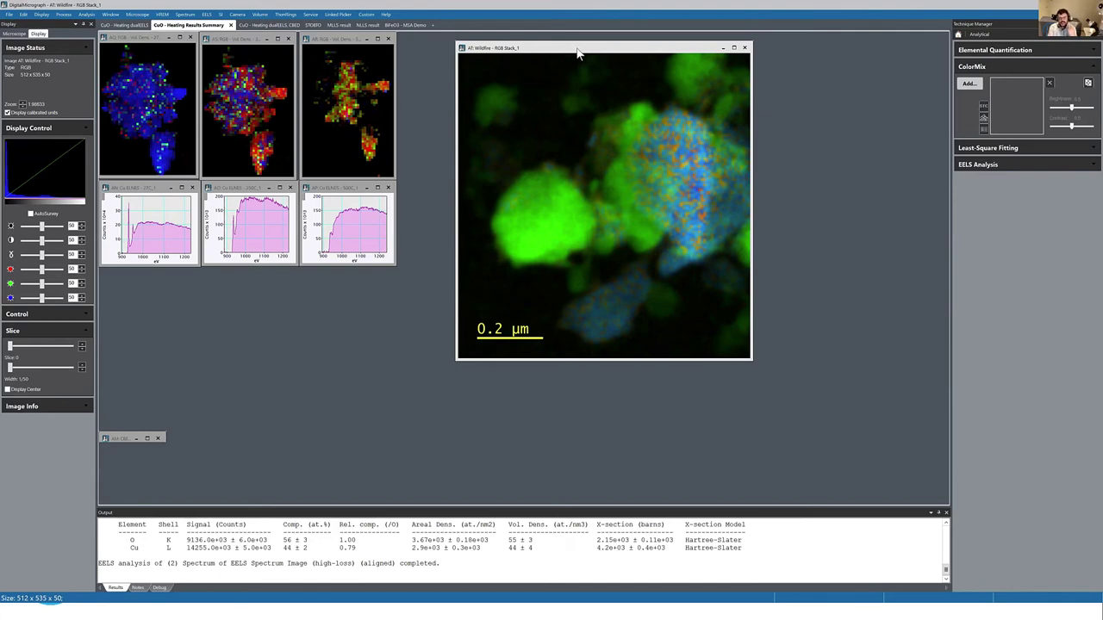
left_click_drag(578, 54, 574, 56)
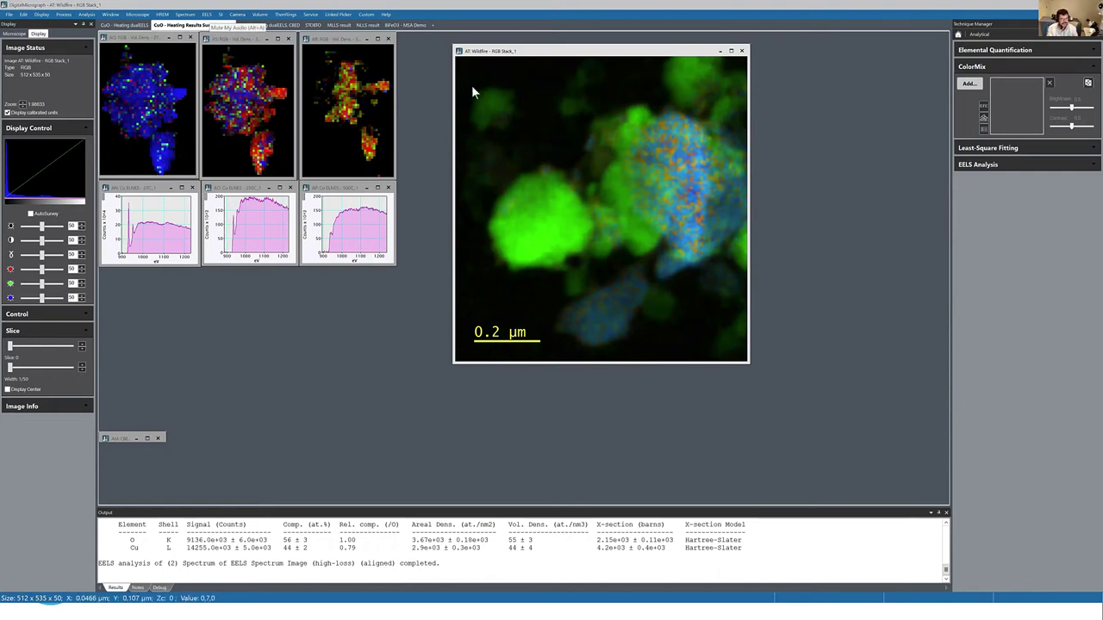
left_click_drag(525, 52, 509, 51)
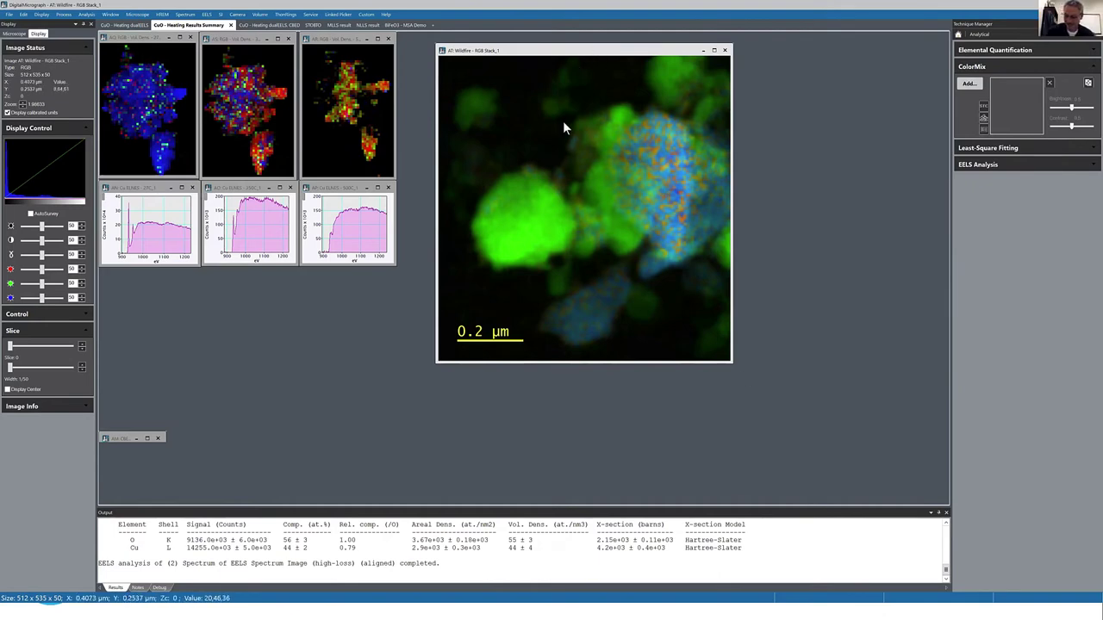
left_click_drag(597, 50, 586, 48)
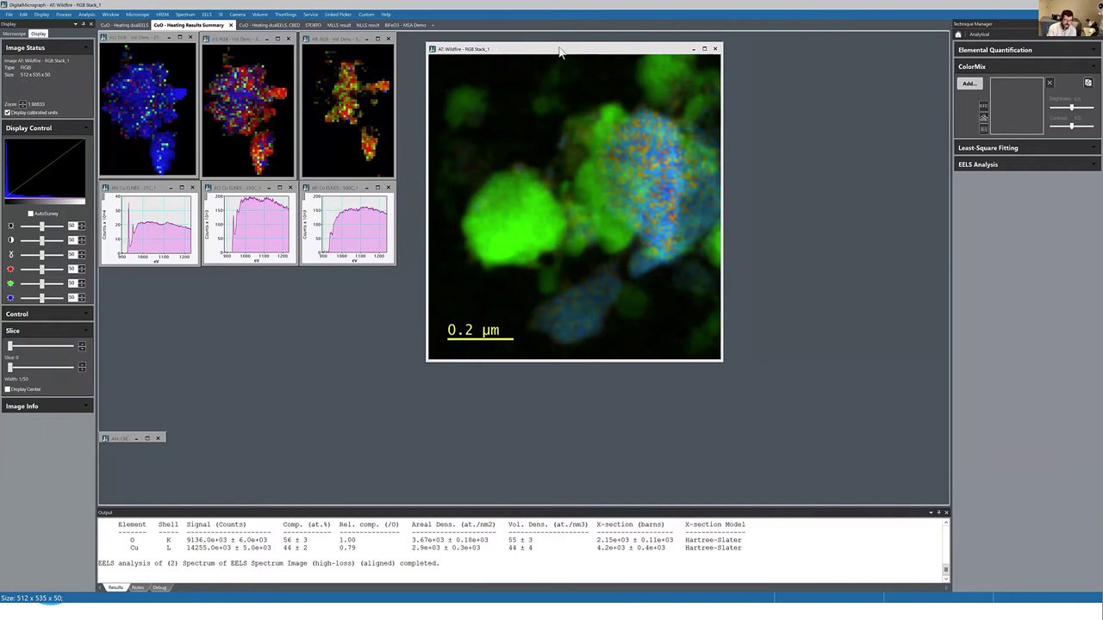
left_click_drag(556, 49, 552, 46)
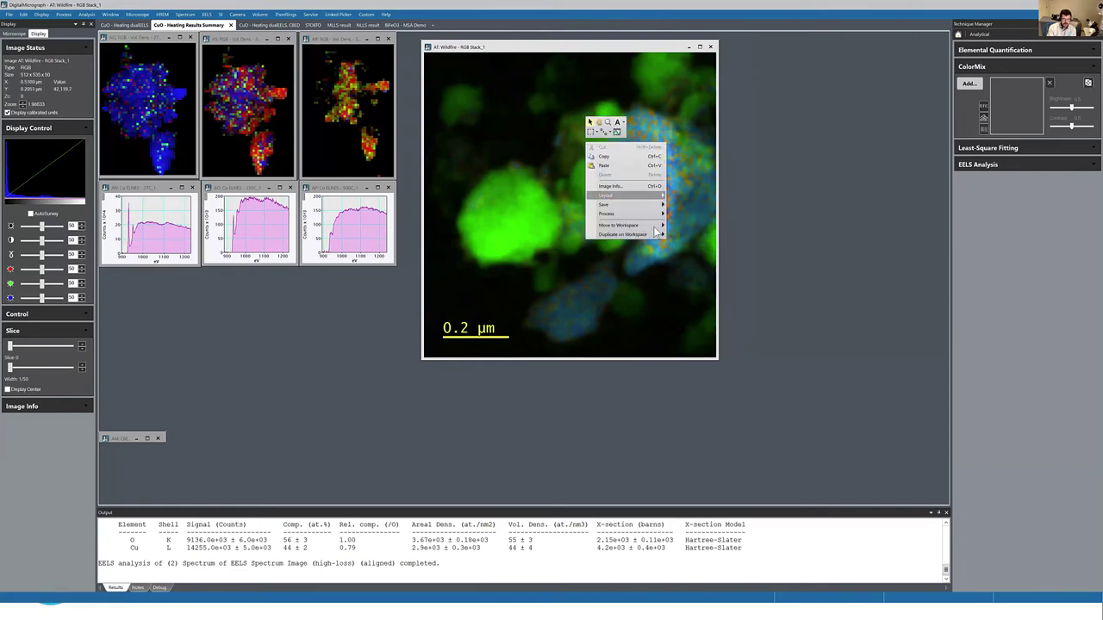
Step: Check the Wildfire RGB stack's image information for its color assignments and dimensions, leaving the settings as they are
left_click(625, 188)
left_click(441, 246)
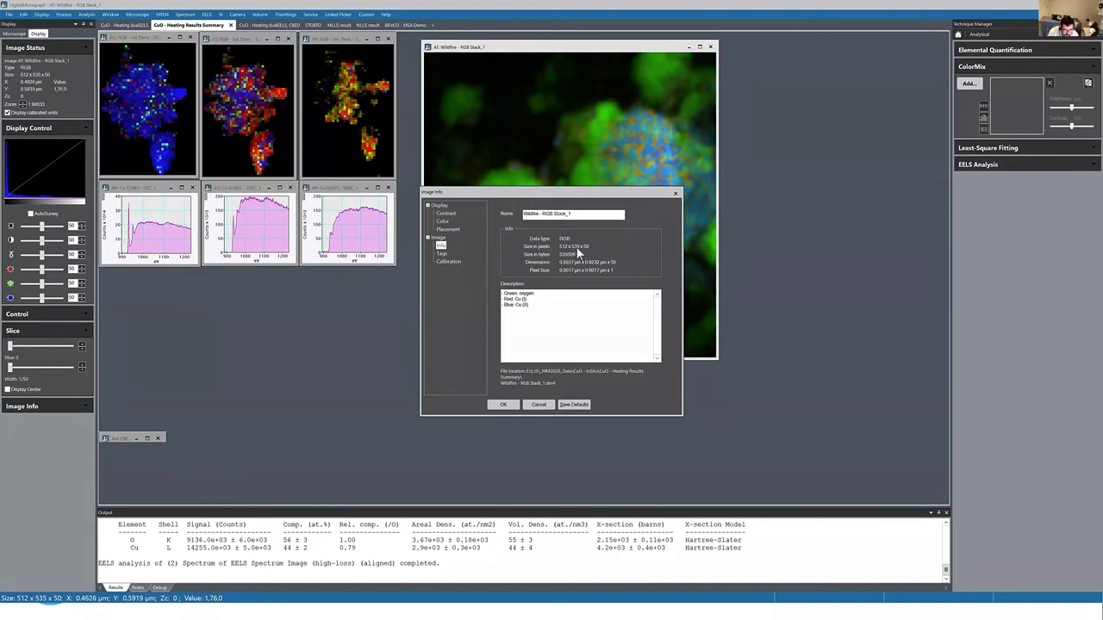
left_click(537, 405)
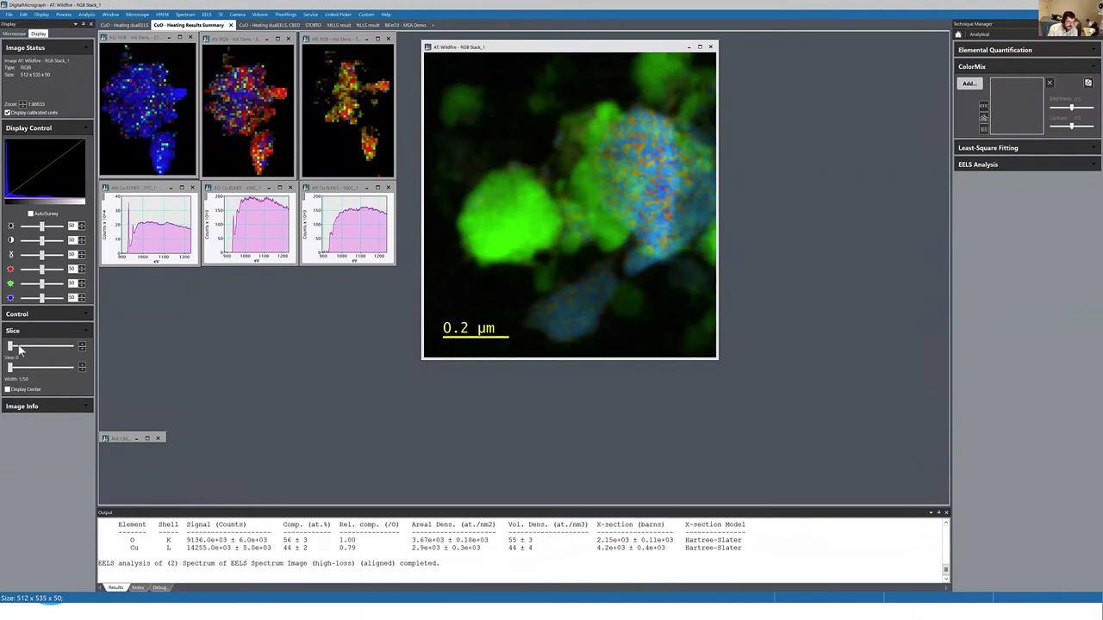
Step: Advance the Wildfire RGB stack from its first slice to slice 34 and beyond to follow the copper color changes
left_click_drag(12, 349, 10, 347)
left_click_drag(12, 349, 54, 347)
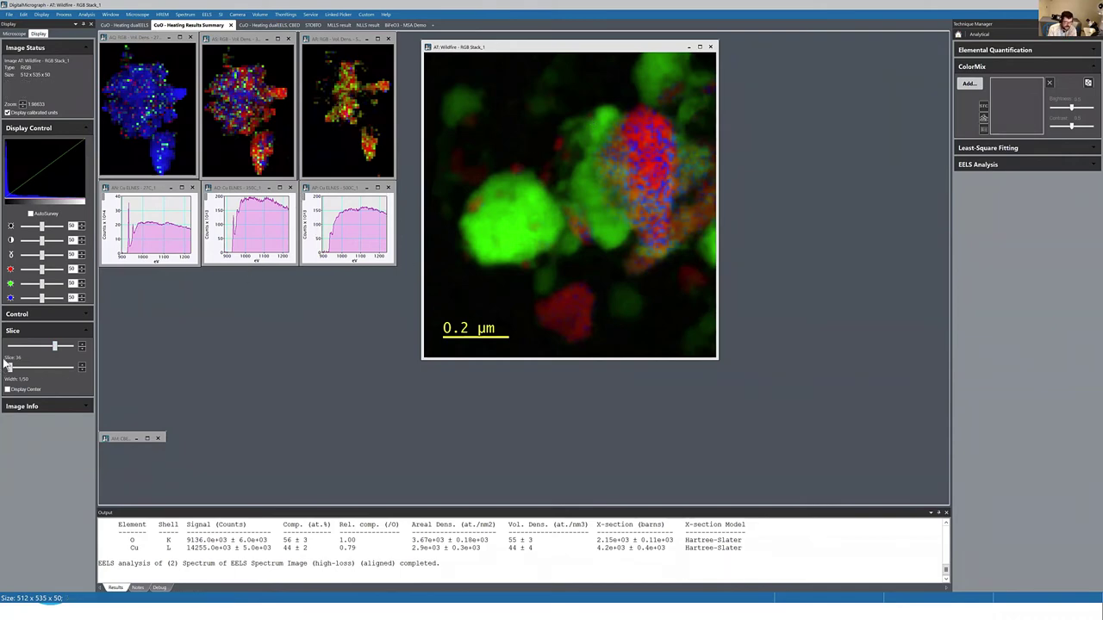
mouse_move(57, 349)
left_mouse_down()
mouse_move(26, 349)
mouse_move(61, 346)
left_mouse_up()
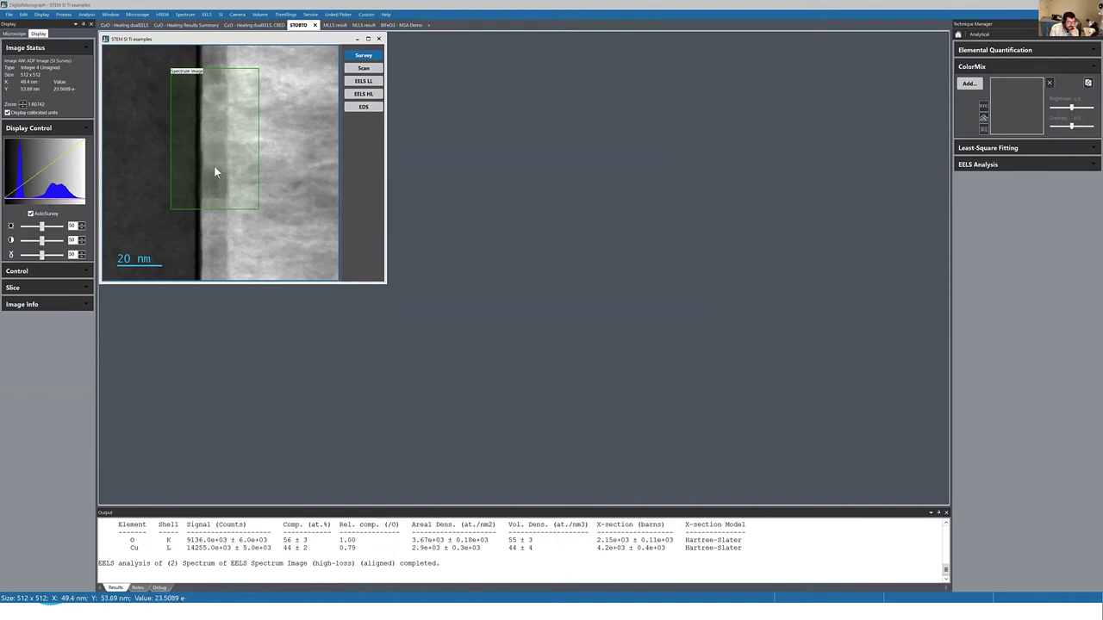
Step: In the STOBTO workspace, display the high-loss EELS image of the STEM SI Ti examples dataset
left_click(372, 80)
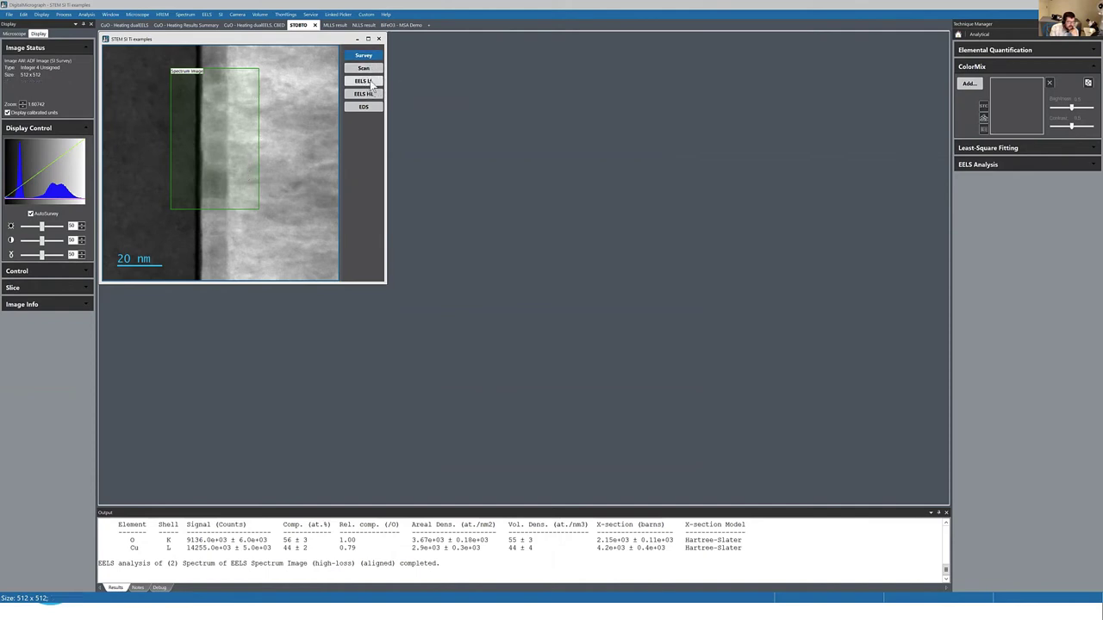
left_click(368, 95)
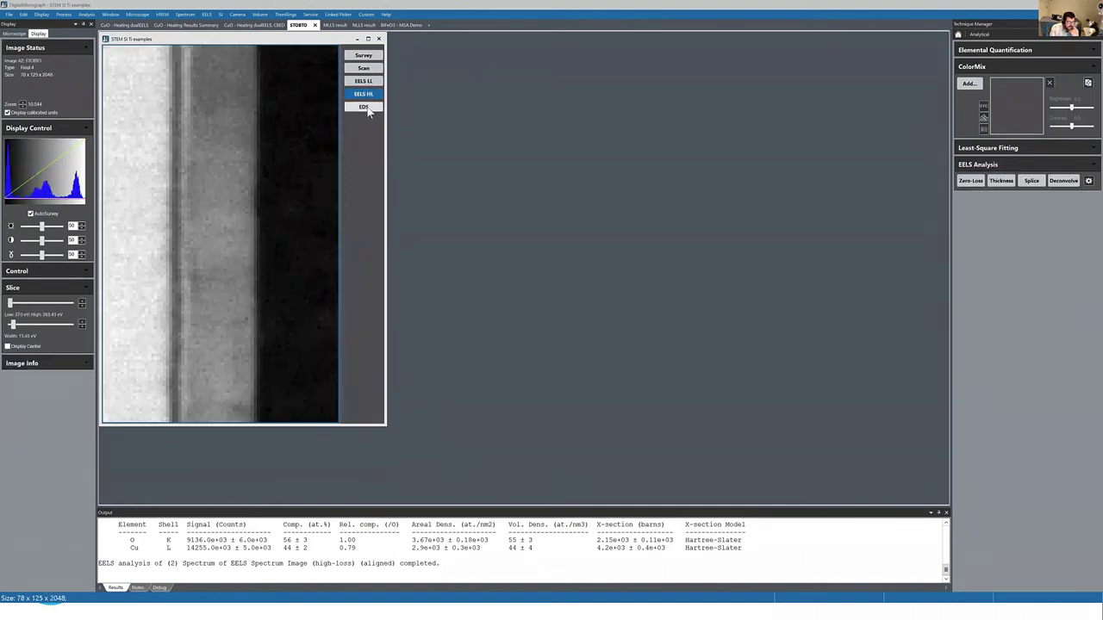
left_click(367, 108)
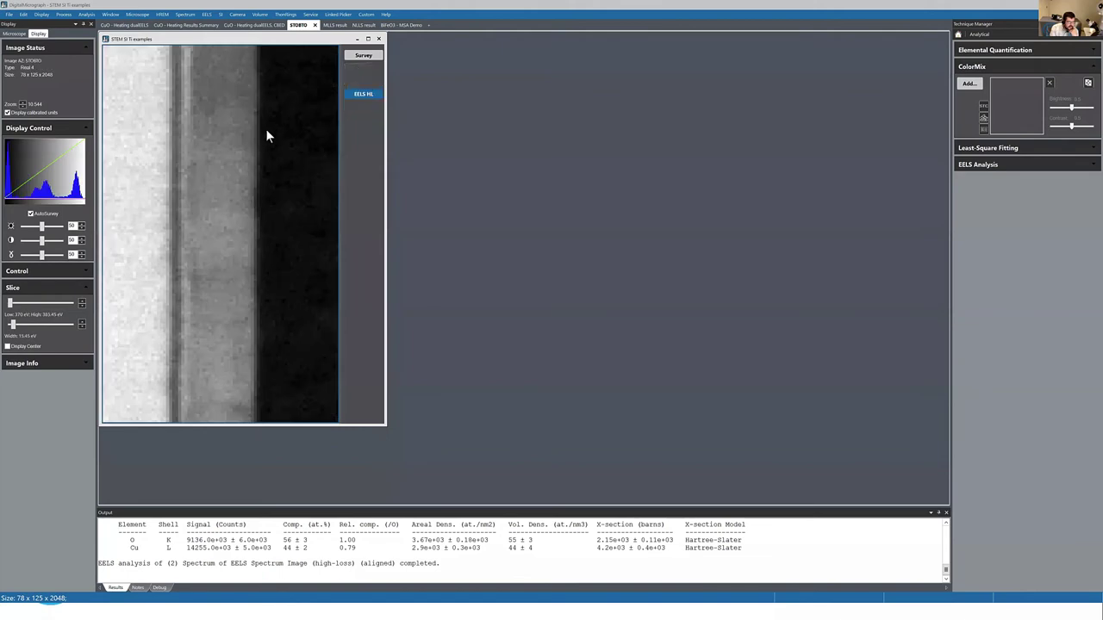
Step: Draw a spectrum picker region about 8 nm wide and 60 nm tall over the dark layer of the high-loss image
right_click(212, 77)
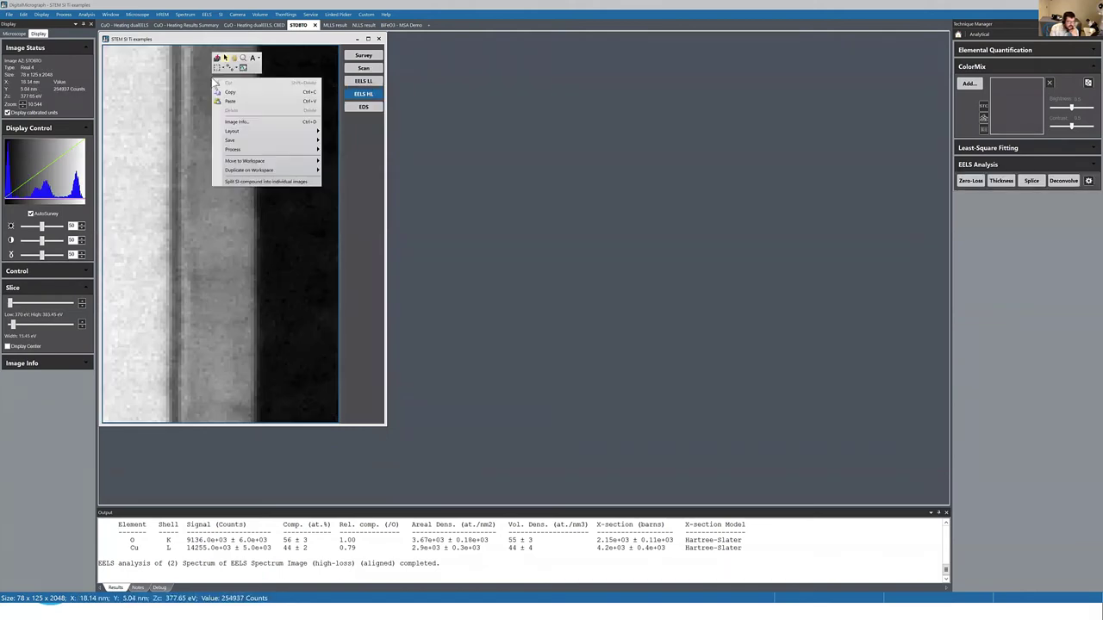
left_click(279, 112)
left_click(272, 74)
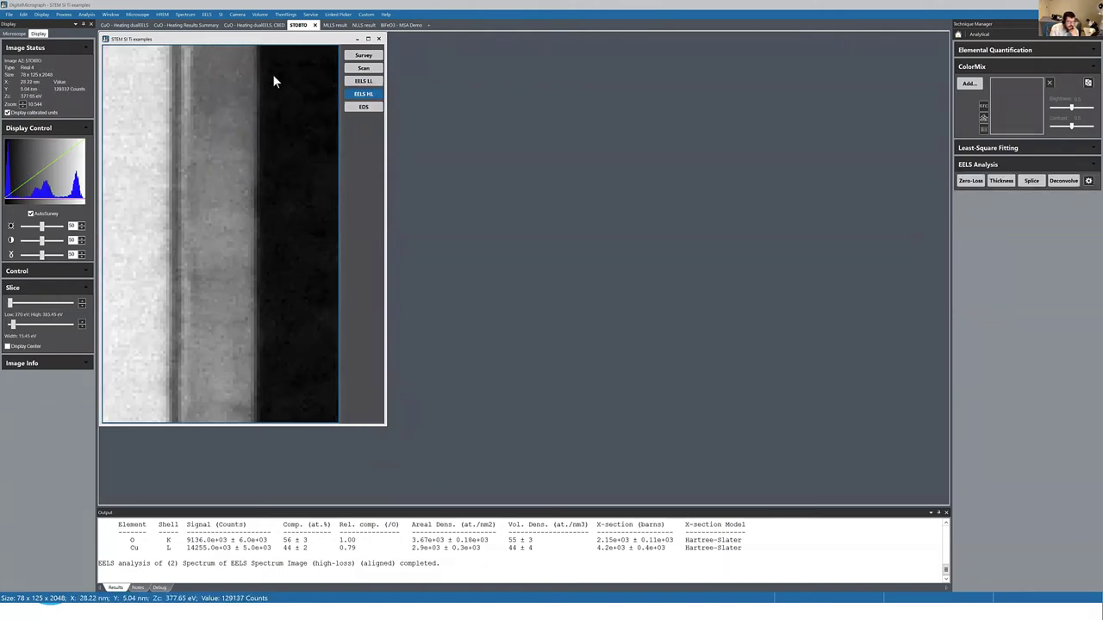
left_click_drag(314, 256, 340, 393)
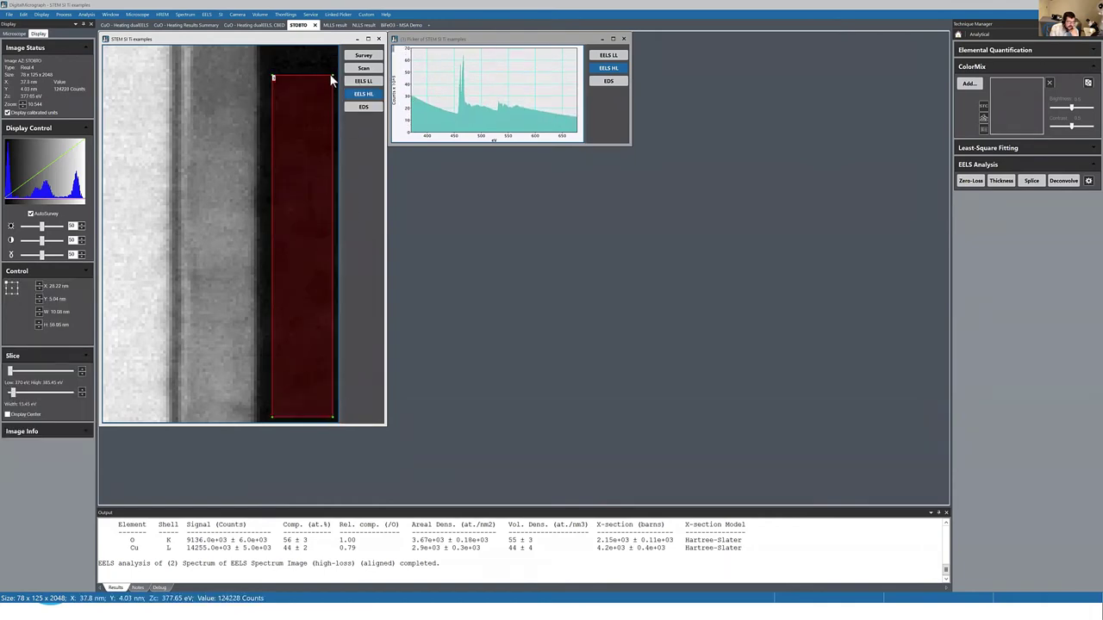
left_click_drag(329, 74, 325, 54)
Step: Enlarge the picked spectrum and add a background fit window from about 407 to 451 eV before the first edge
left_click_drag(631, 144, 947, 368)
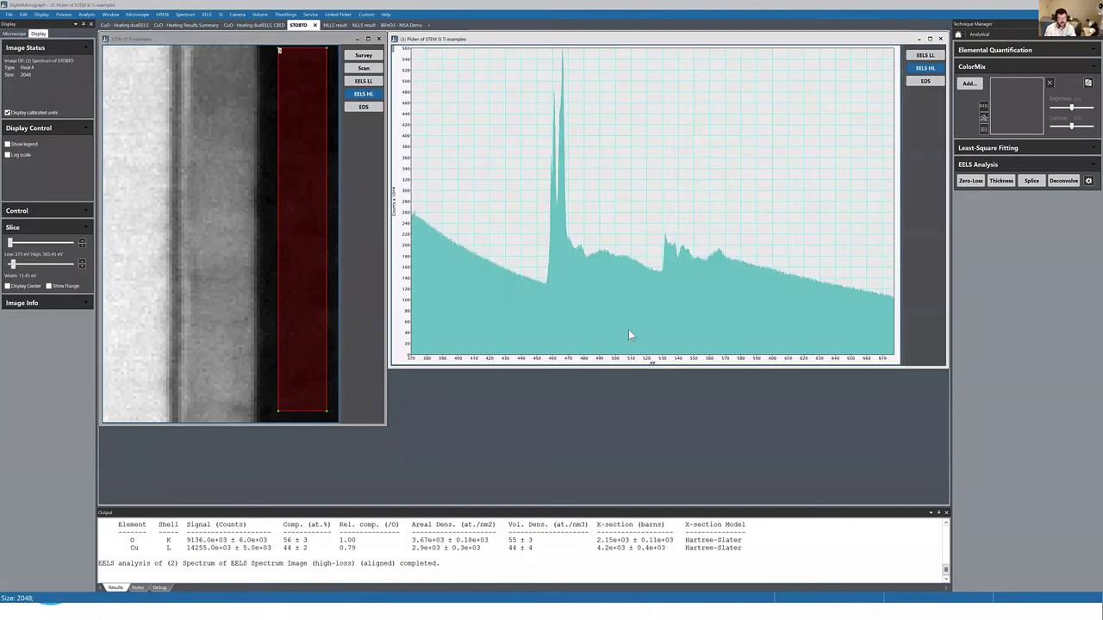
left_click_drag(536, 365, 552, 363)
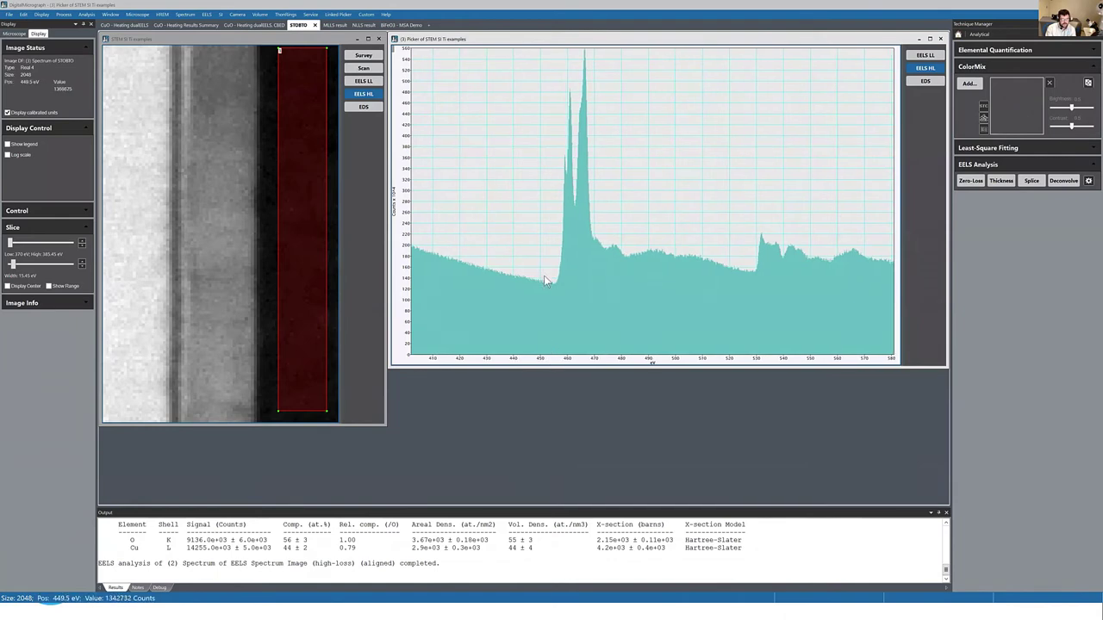
left_click_drag(536, 269, 422, 263)
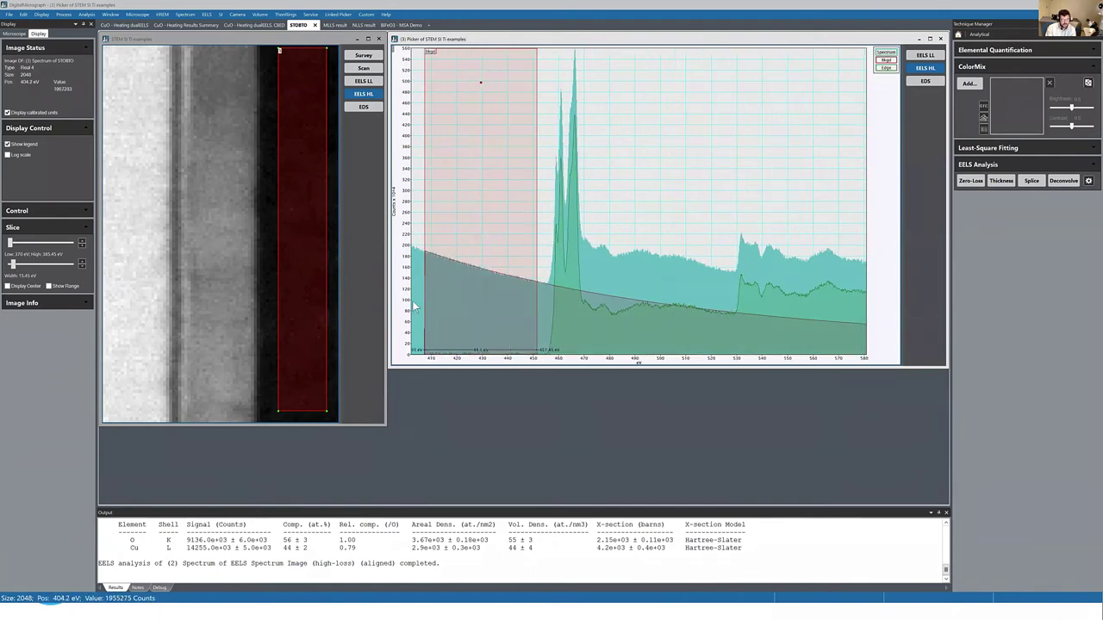
Step: Examine the background-subtracted edge peaks around 450 to 490 eV, then show the wider range of about 410 to 620 eV
left_click_drag(594, 367, 635, 364)
left_click_drag(405, 168, 404, 207)
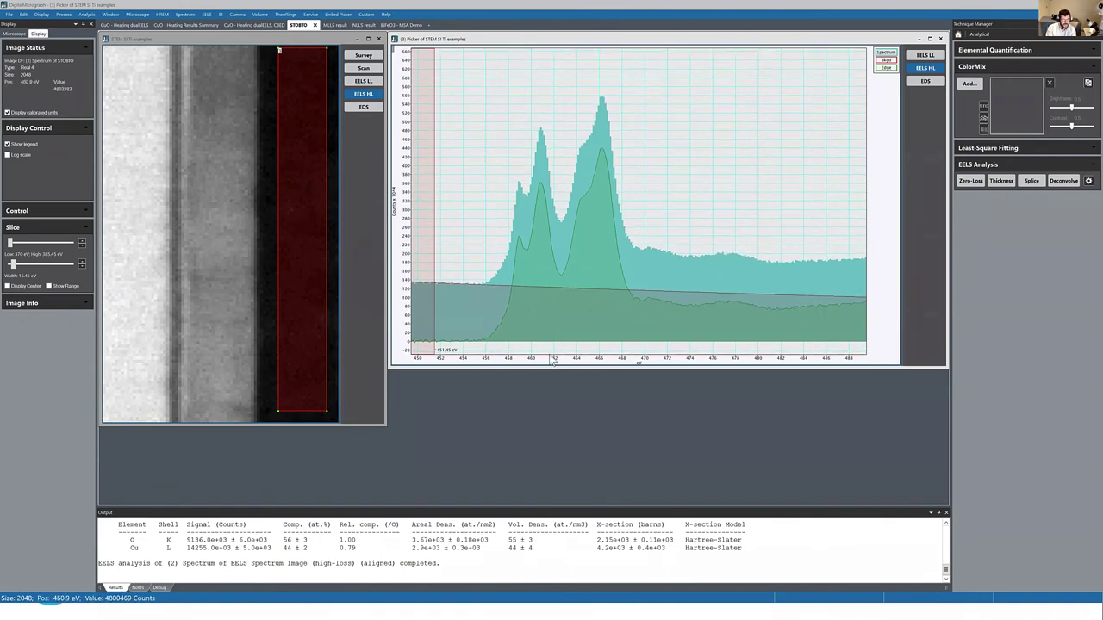
left_click_drag(553, 362, 507, 360)
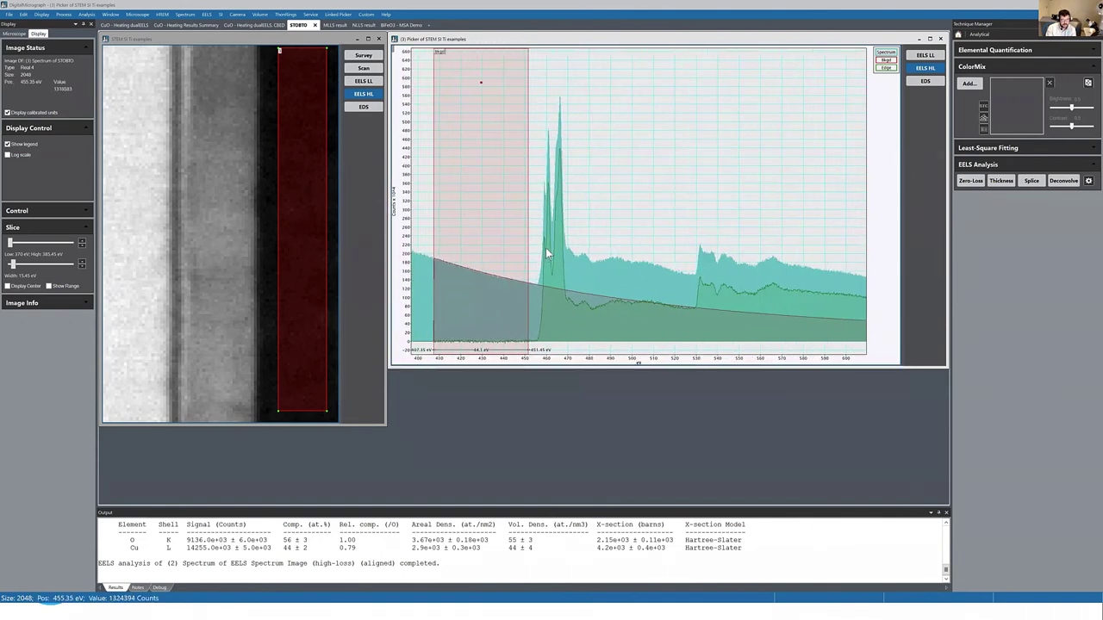
left_click_drag(712, 362, 685, 364)
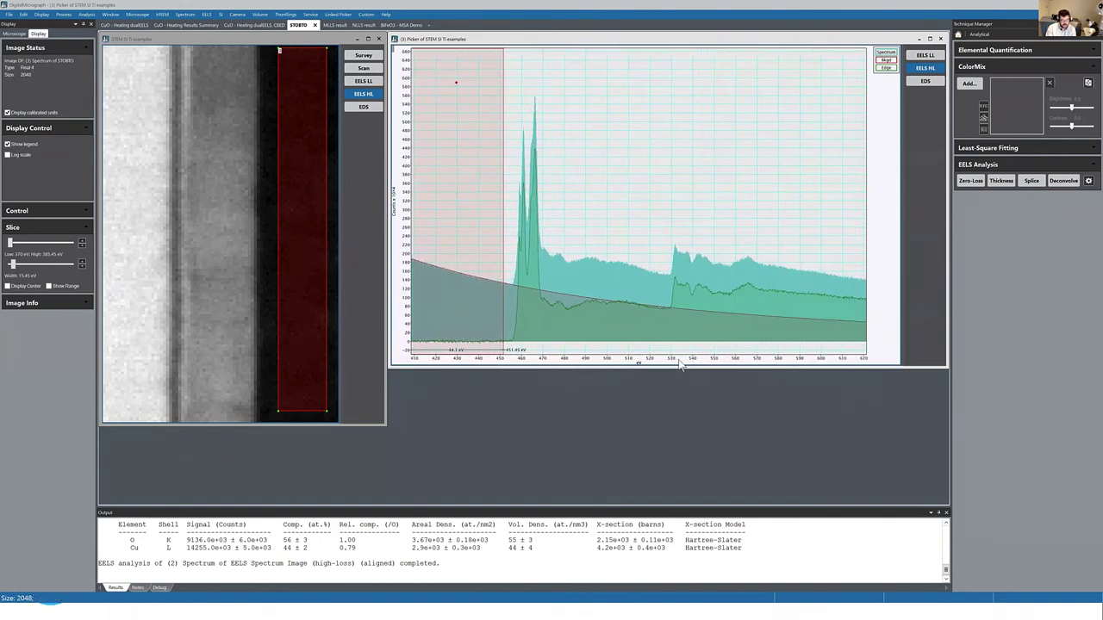
Step: Move the picker region onto the middle grey layer and display its low-loss spectrum together with the high-loss one
left_click(325, 230)
left_click_drag(324, 228, 233, 231)
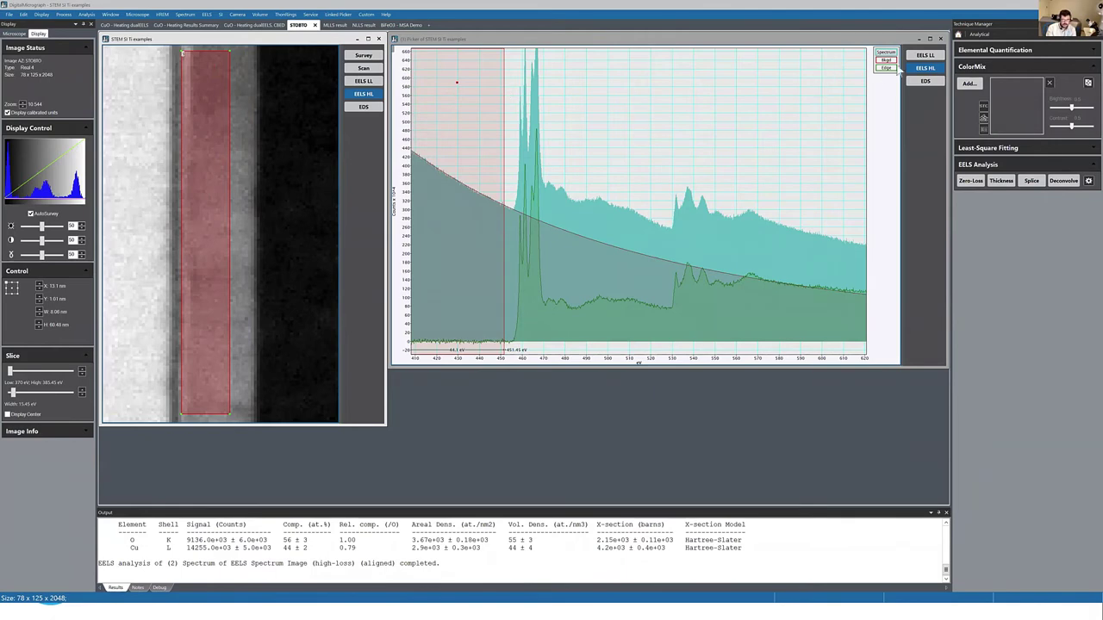
left_click(924, 55)
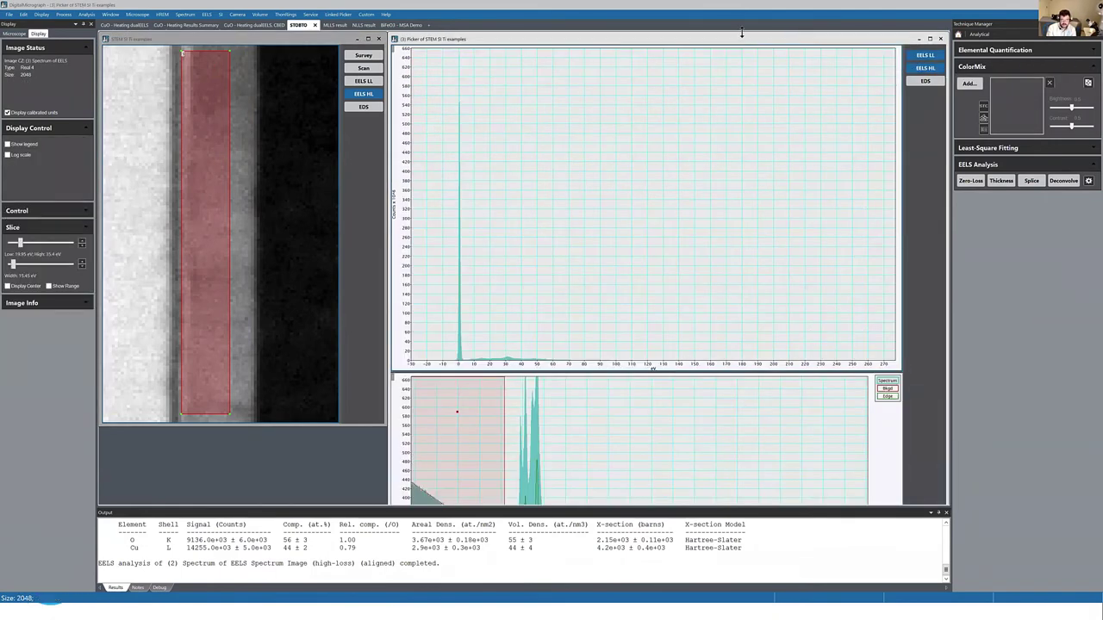
mouse_move(741, 33)
left_mouse_down()
mouse_move(760, 248)
mouse_move(739, 34)
left_mouse_up()
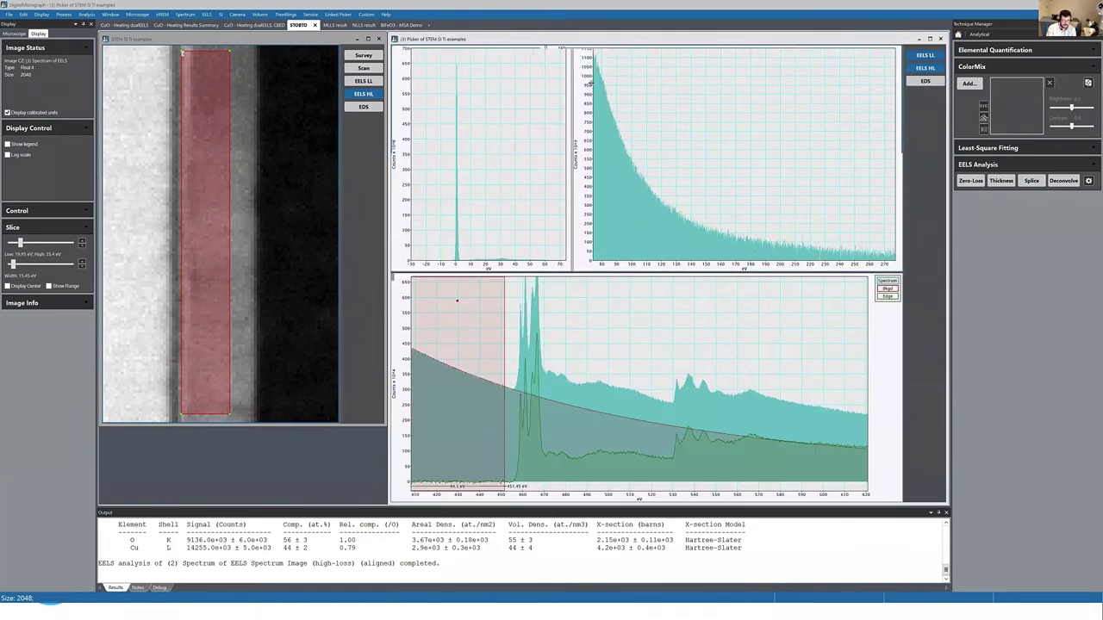
left_click(175, 216)
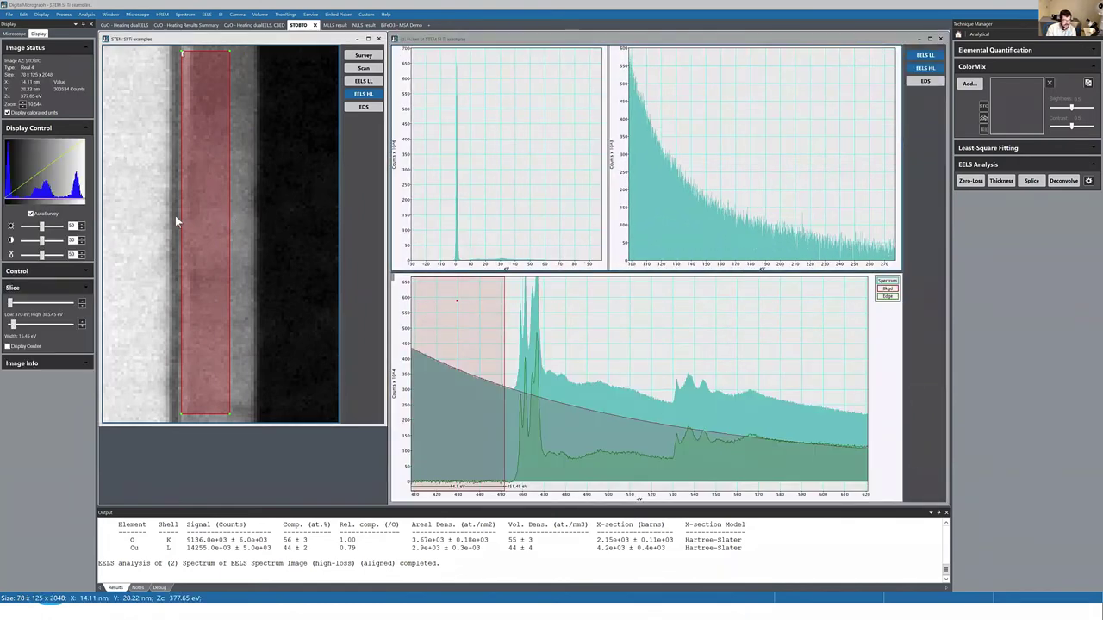
Step: Move the picker region onto the bright layer, narrow it to about 1.5 nm, and rescale its high-loss spectrum
left_click(158, 213)
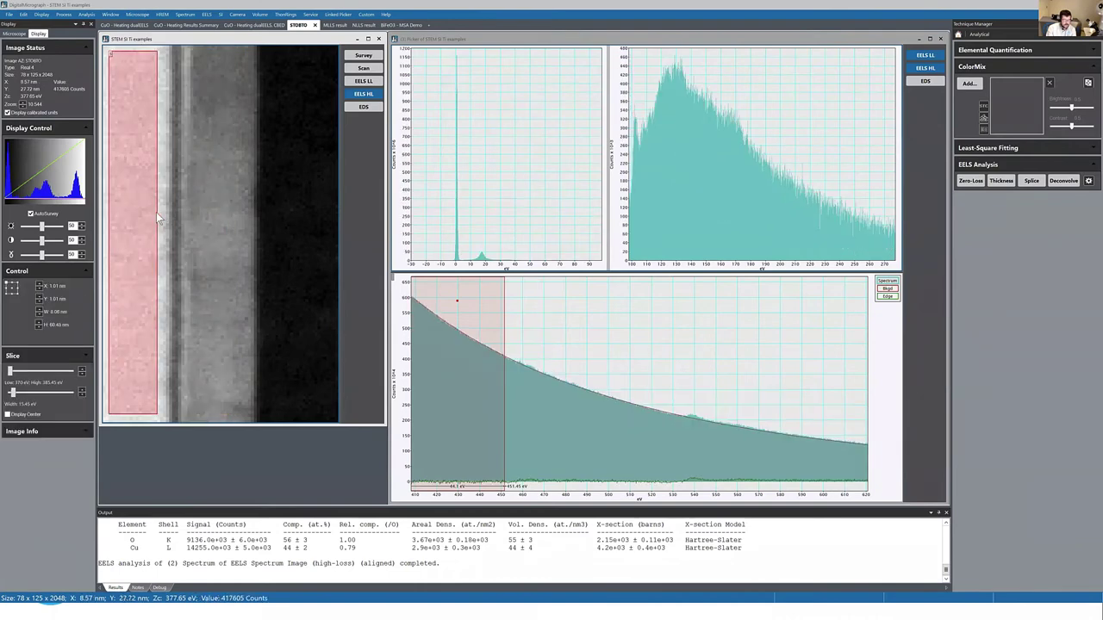
left_click(647, 274)
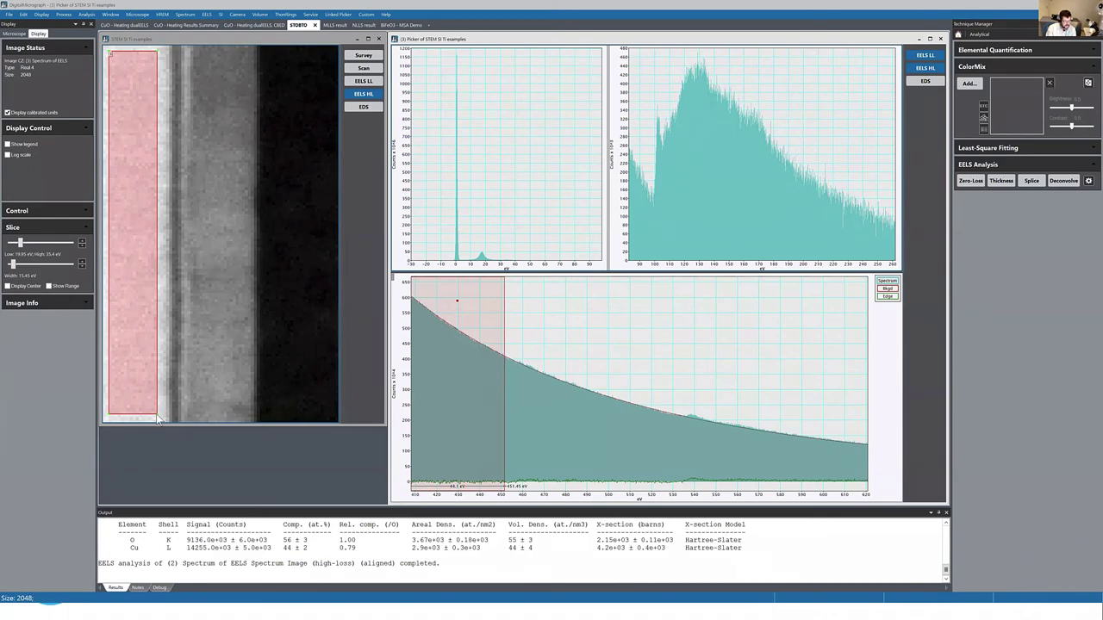
left_click_drag(157, 421, 121, 422)
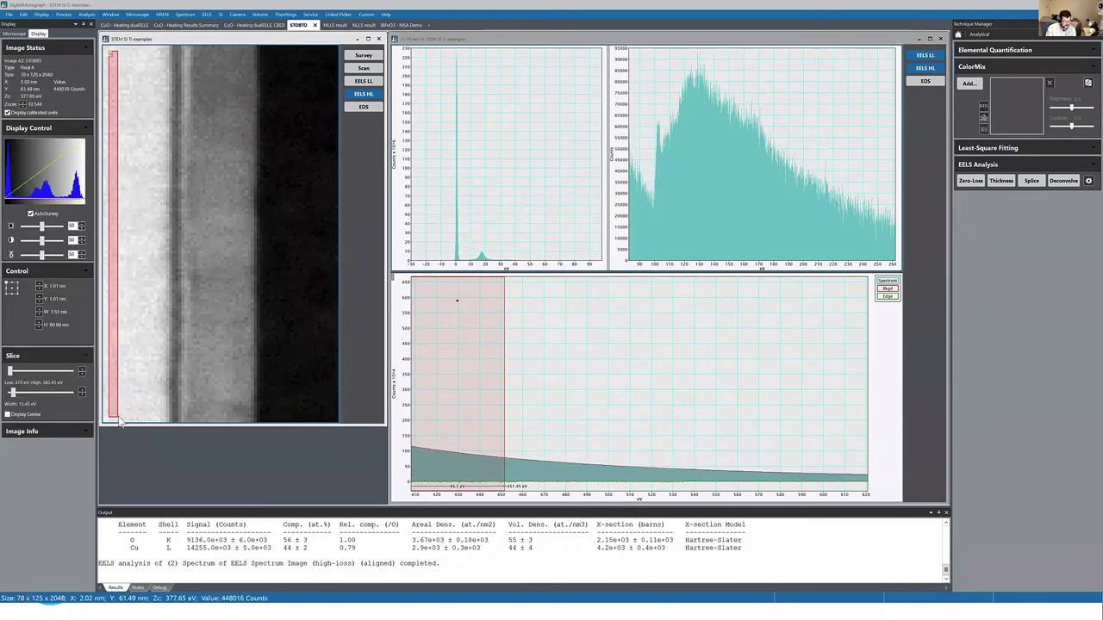
left_click(405, 427)
left_click_drag(421, 359, 406, 282)
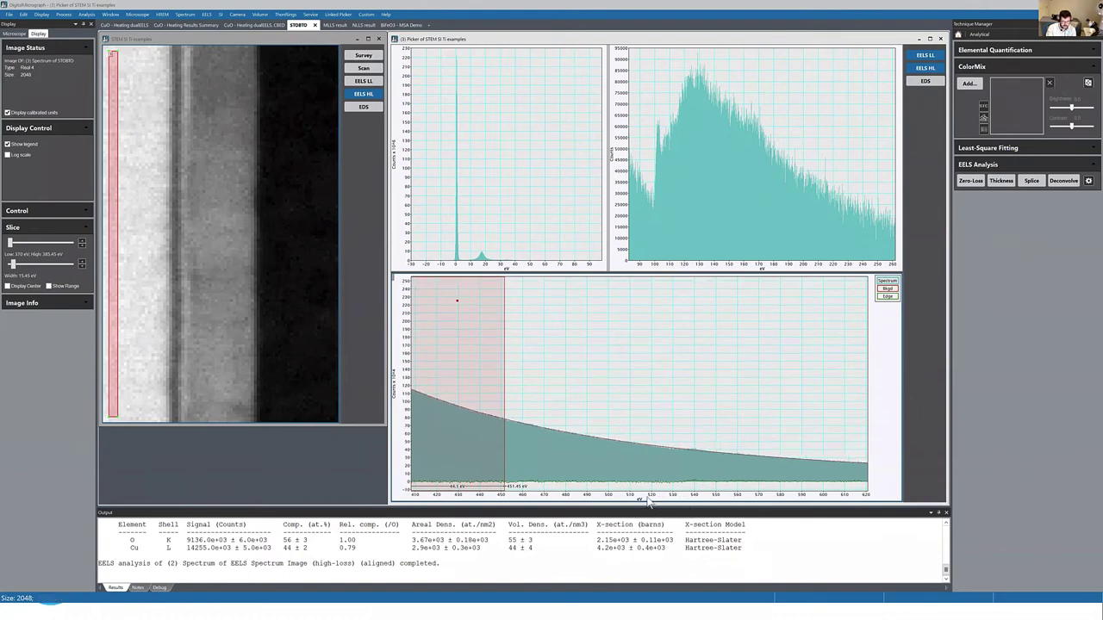
Step: Compare spectra by sampling the thin dark interface line with a picker about 1 nm wide and moving it into the grey layer near the dark layer
scroll(650, 505, "down", 2)
left_click_drag(121, 281, 176, 275)
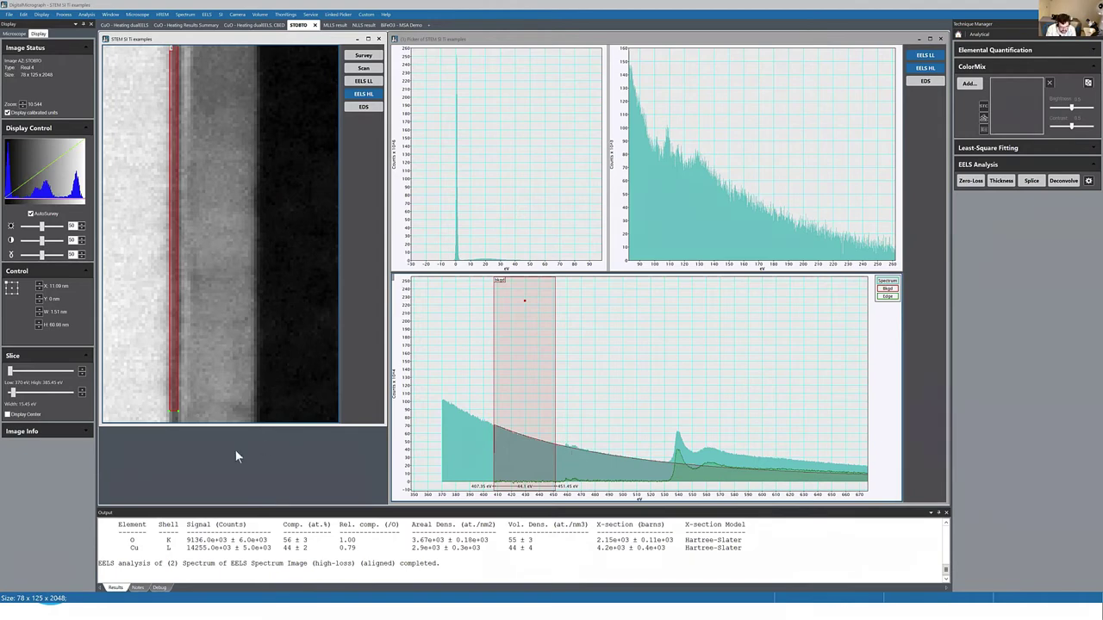
left_click_drag(178, 417, 175, 415)
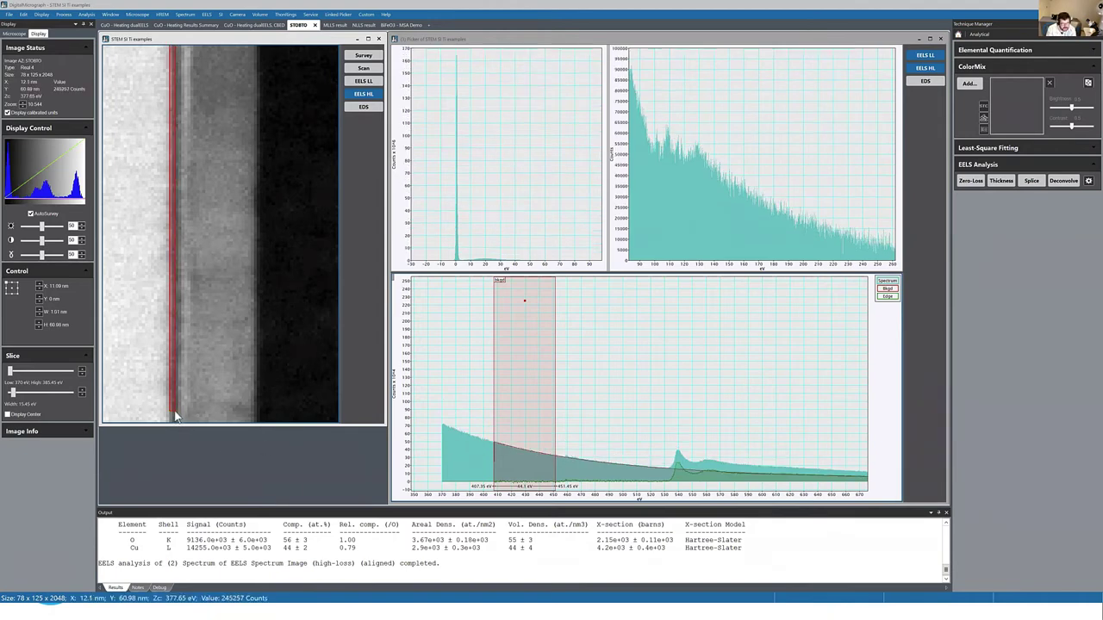
left_click_drag(174, 300, 242, 301)
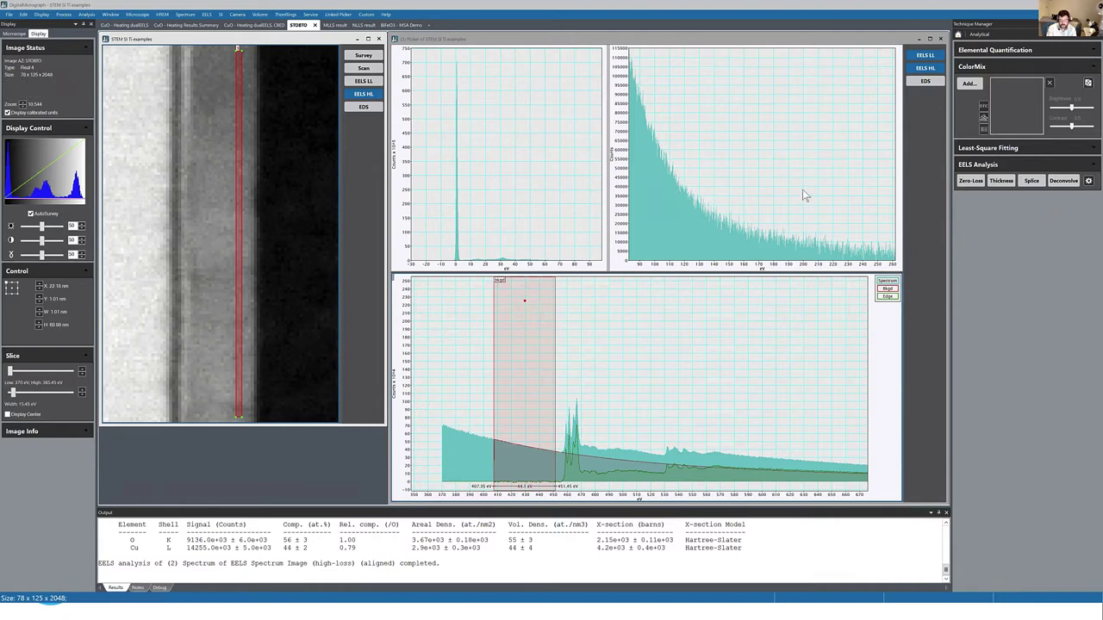
Step: Widen the picker to about 9.6 nm over the dark layer and show only its high-loss spectrum, enlarged to include the taller peaks
left_click(991, 148)
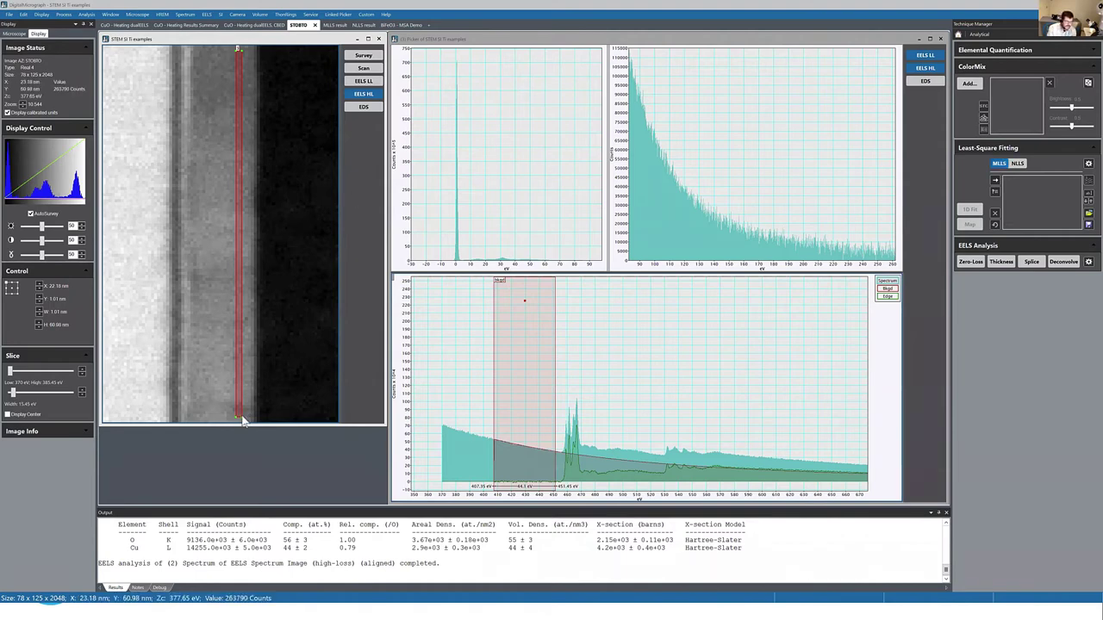
left_click_drag(243, 420, 325, 343)
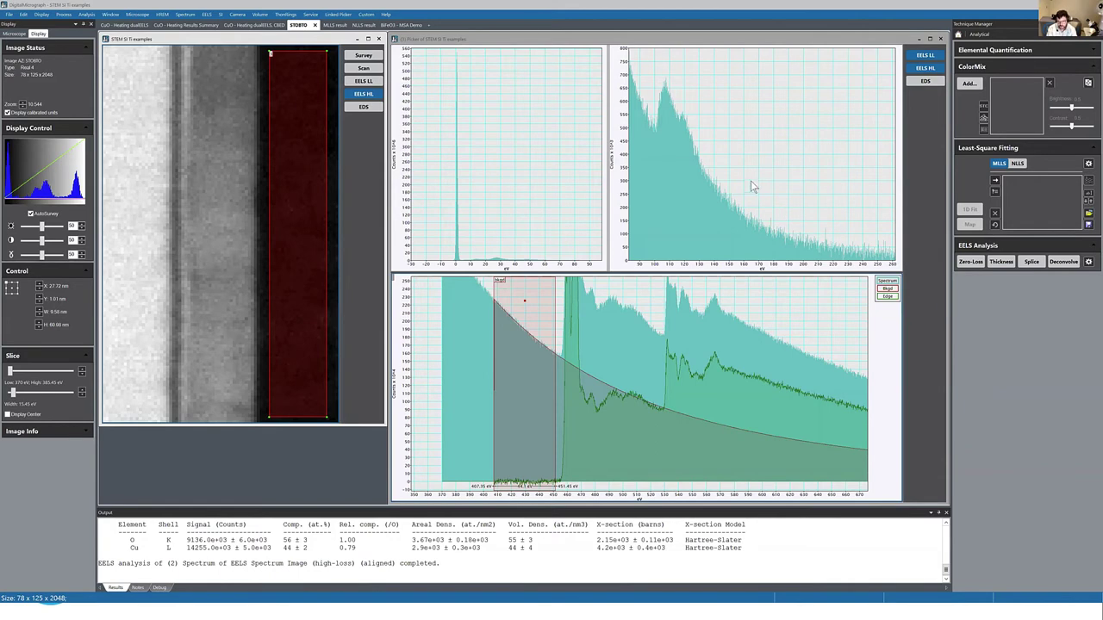
left_click(924, 68)
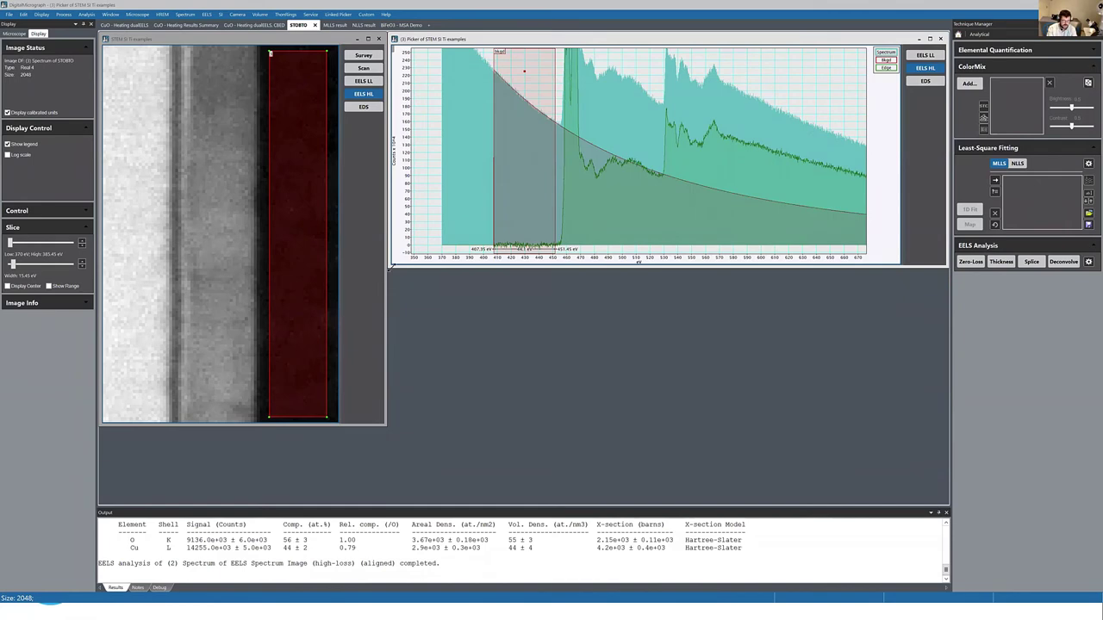
left_click_drag(389, 269, 389, 424)
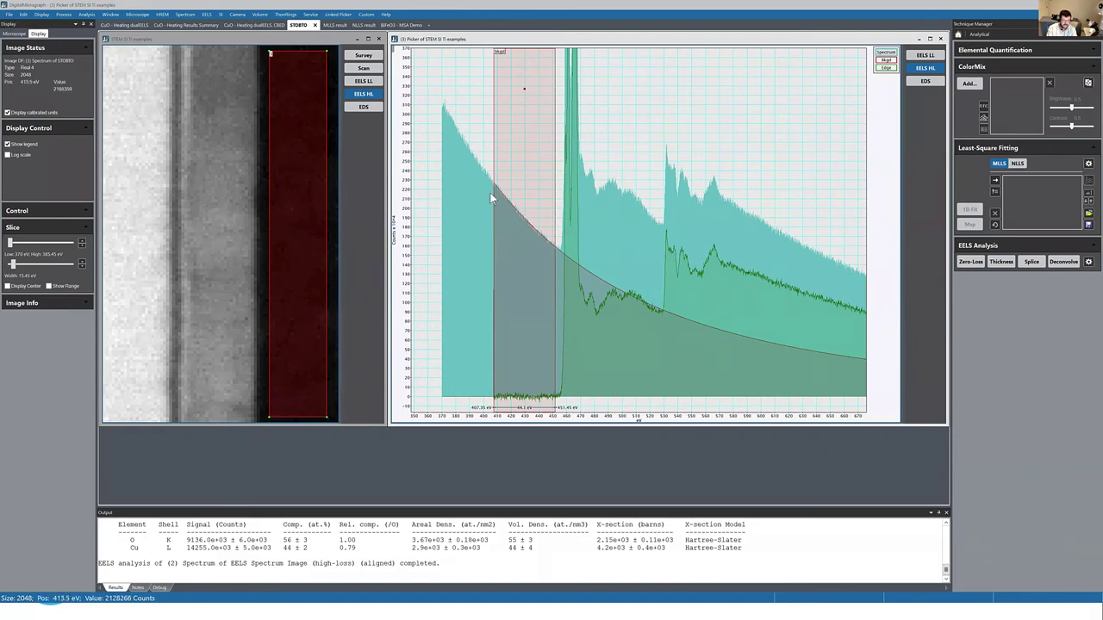
mouse_move(408, 236)
left_mouse_down()
mouse_move(407, 221)
mouse_move(408, 241)
left_mouse_up()
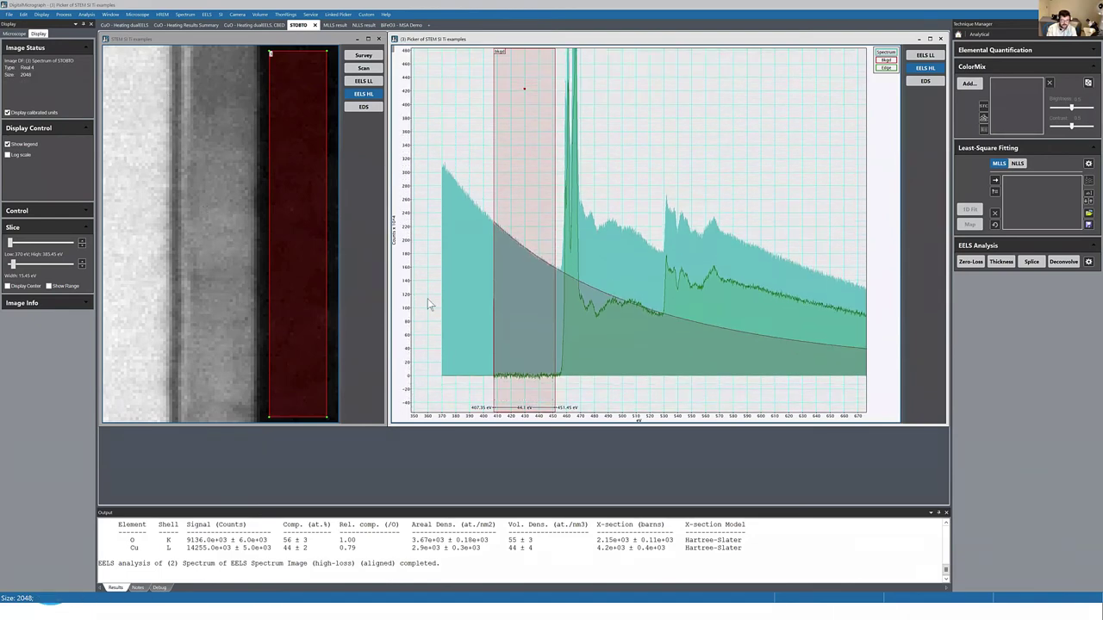
Step: Shift the background fit window to about 409 to 454 eV, just before the first edge
left_click_drag(532, 206, 535, 207)
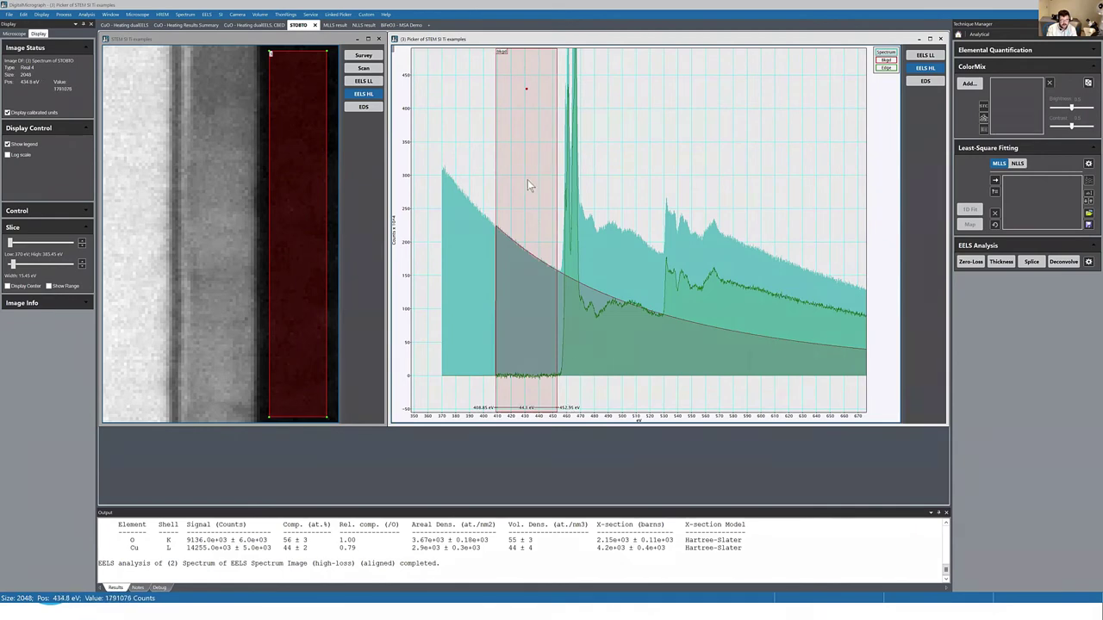
left_click_drag(527, 180, 528, 181)
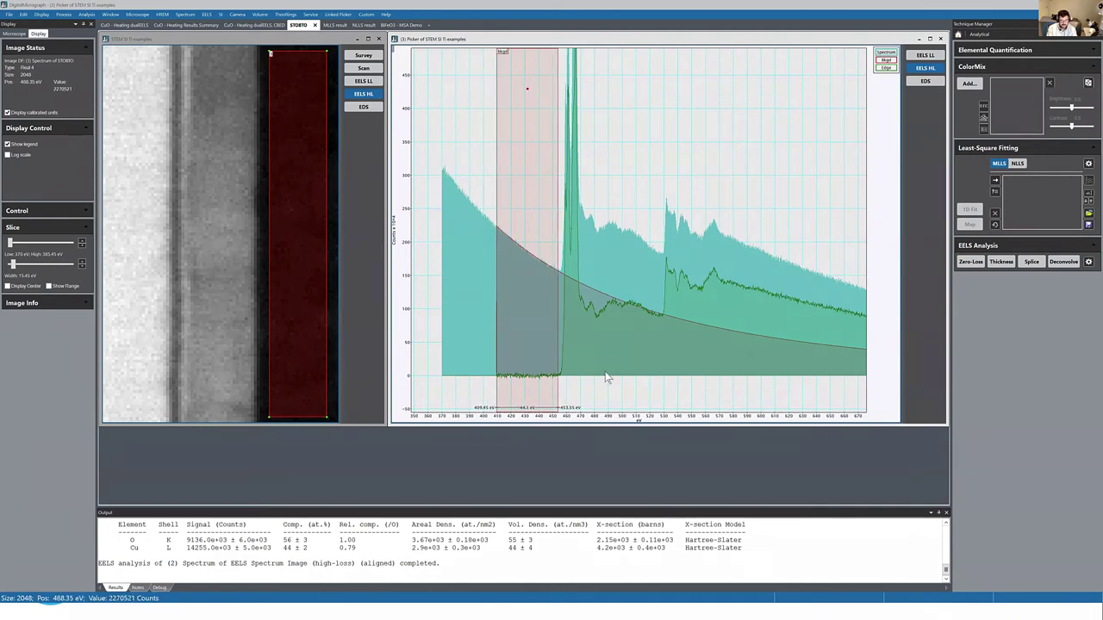
scroll(578, 422, "up", 2)
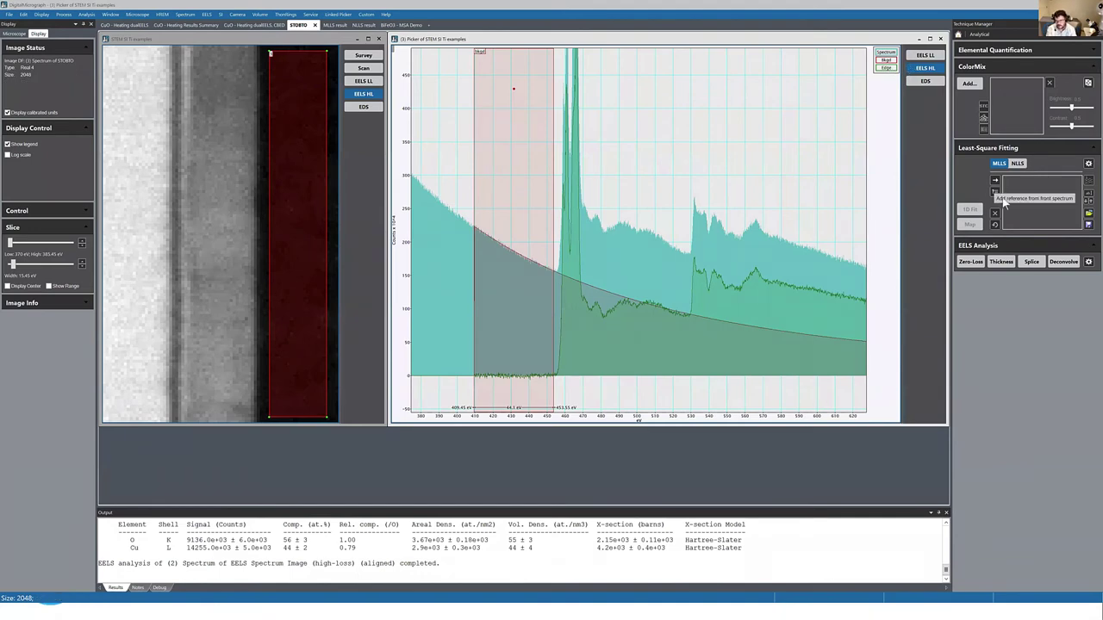
Step: Add the dark layer's background and edge spectra as MLLS references, name the edge STO, and start the 1D fit
left_click(996, 182)
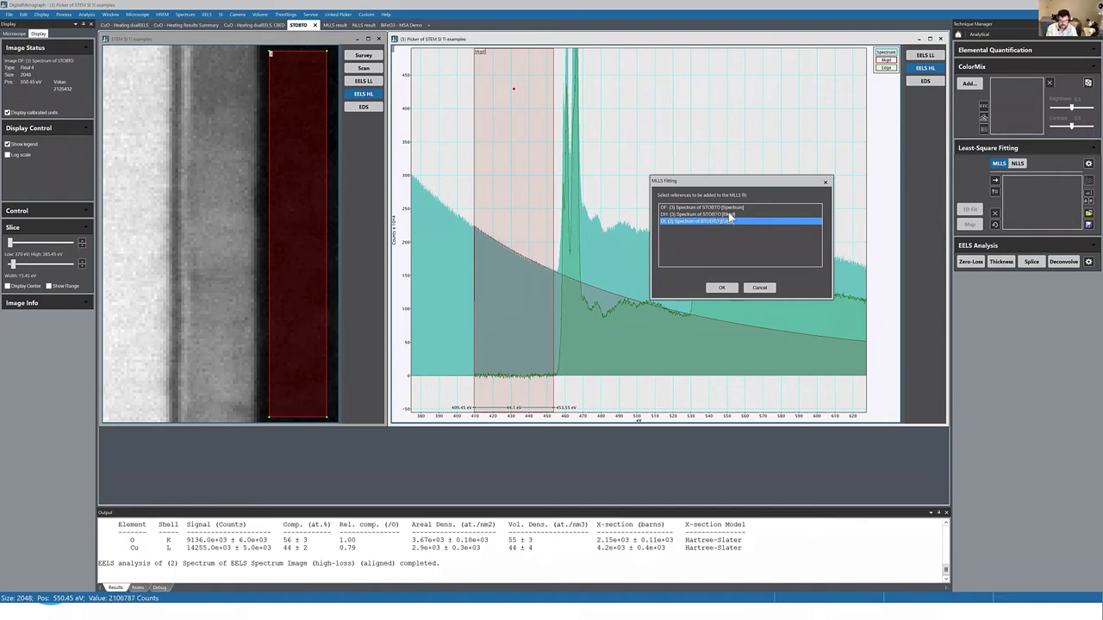
left_click(729, 215, "ctrl")
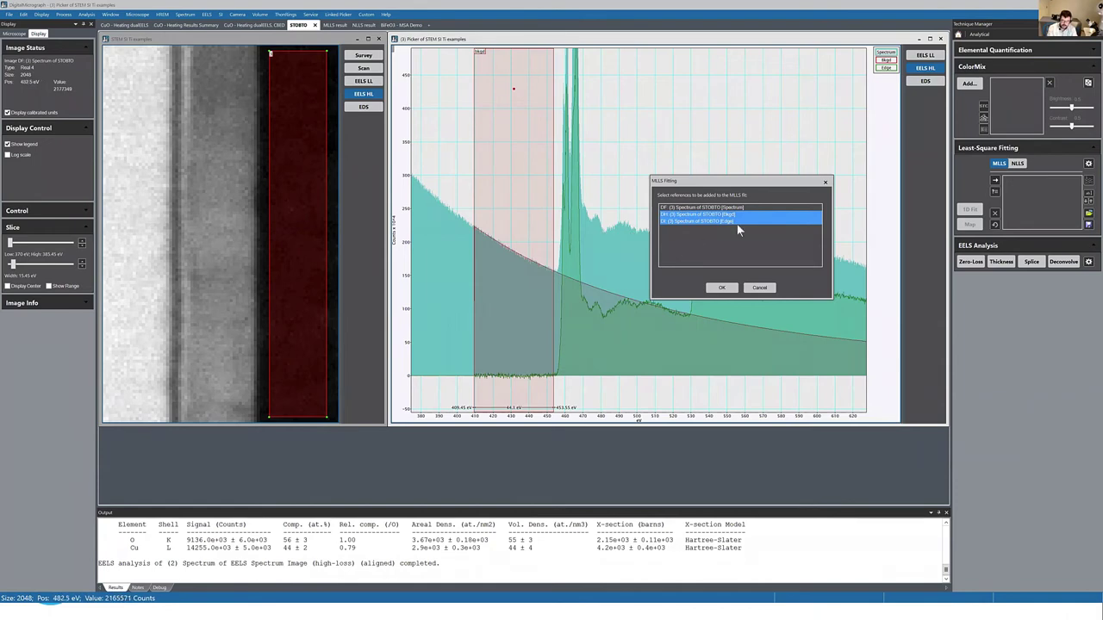
left_click(722, 287)
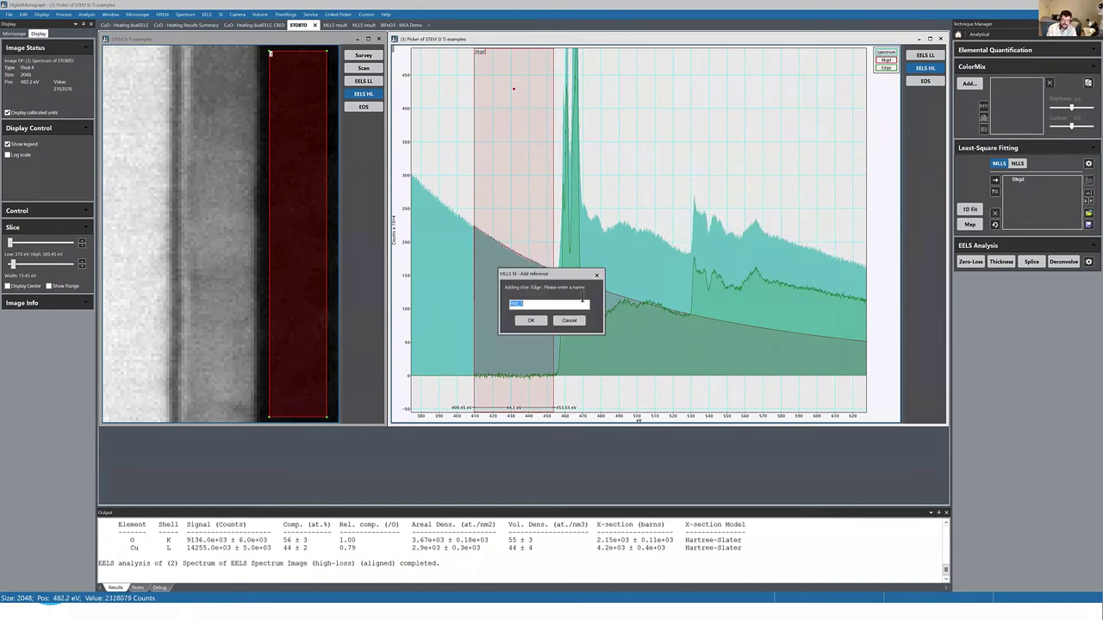
type("TO")
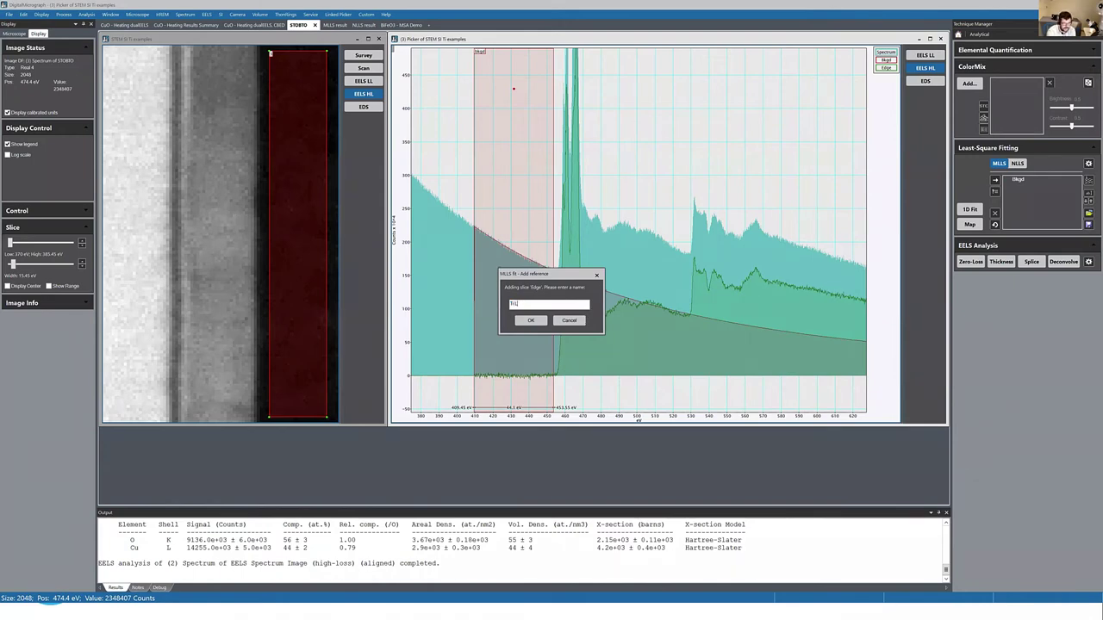
left_click(530, 320)
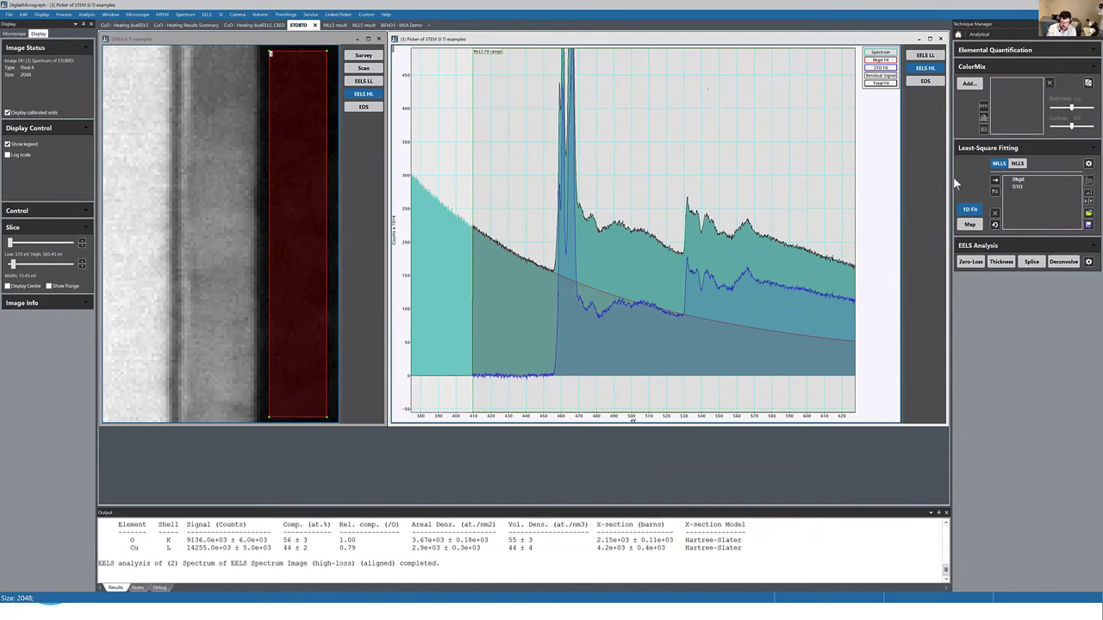
Step: Limit the upper end of the MLLS fit range to about 528 eV, before the second edge, and show the complete fitted peaks
scroll(814, 420, "down", 5)
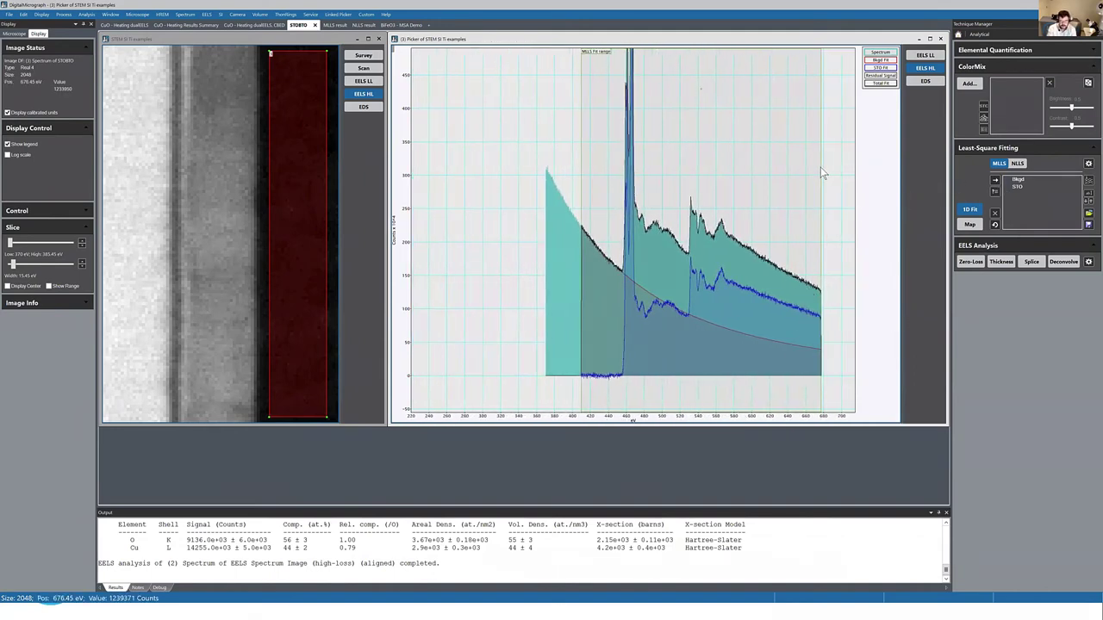
left_click_drag(822, 176, 687, 184)
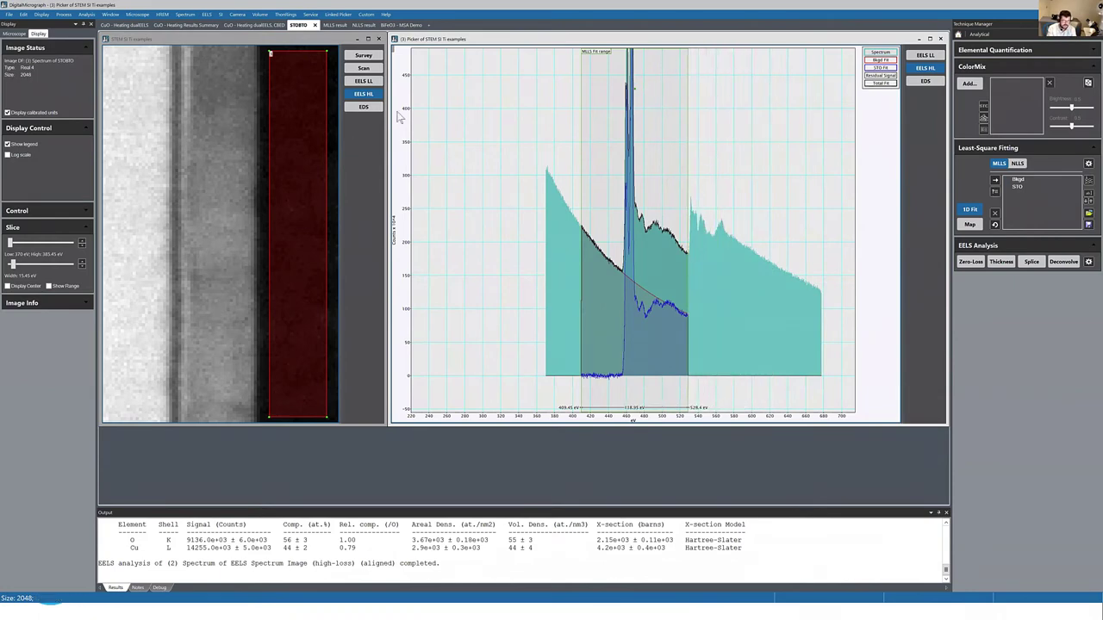
scroll(401, 121, "down", 3)
scroll(639, 420, "up", 6)
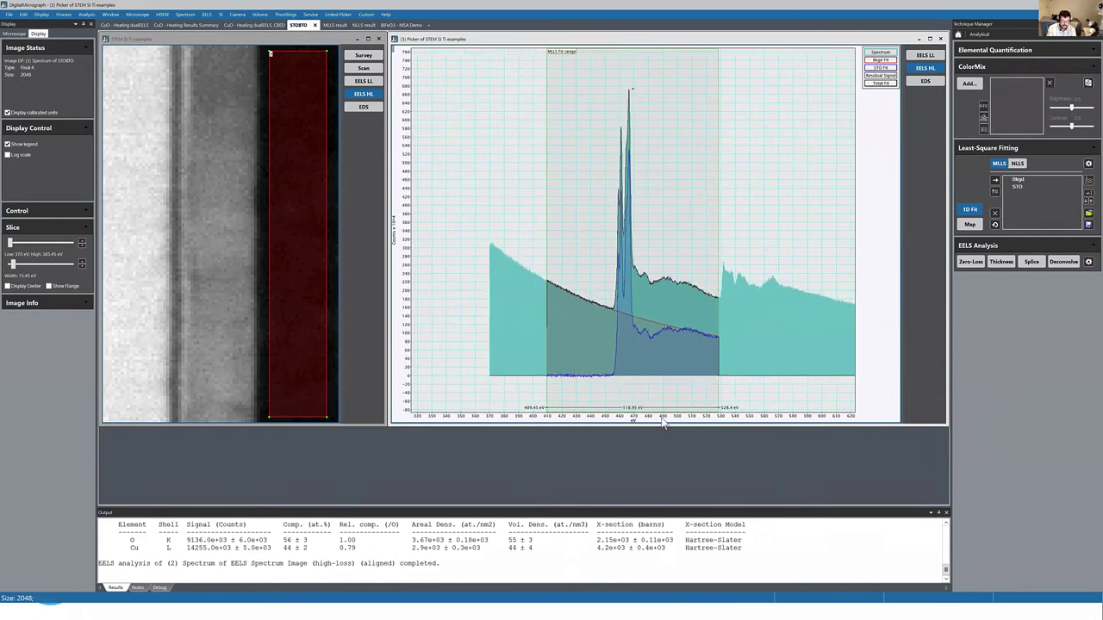
scroll(682, 420, "down", 2)
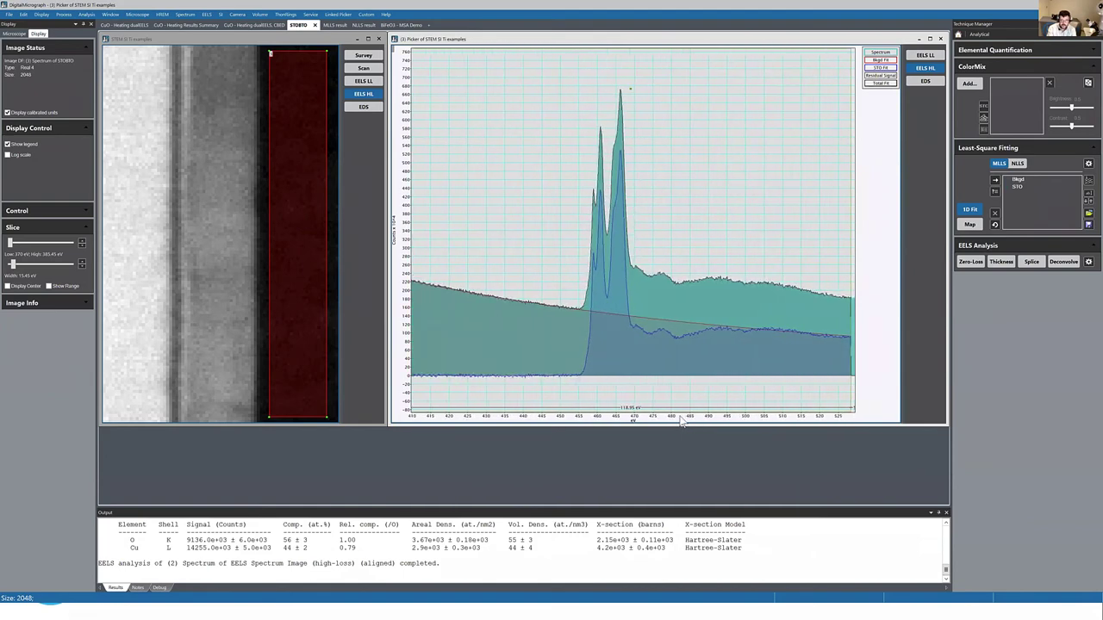
left_click(972, 210)
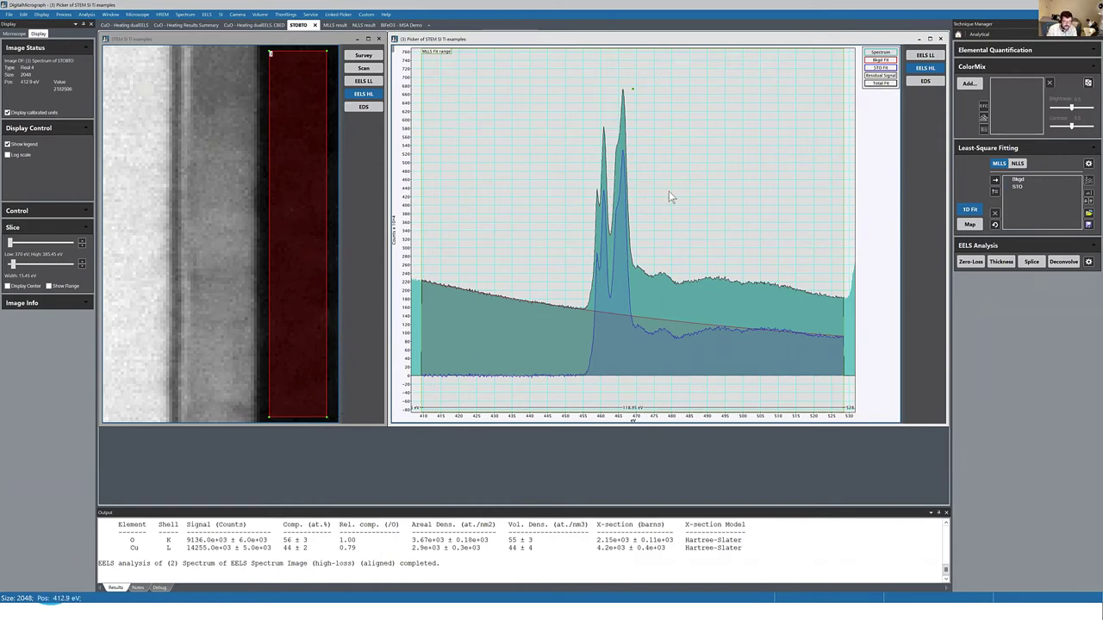
Step: Move the picker region from the dark layer onto the grey layer and narrow it to about 6 nm
left_click(325, 245)
left_click_drag(329, 244, 271, 244)
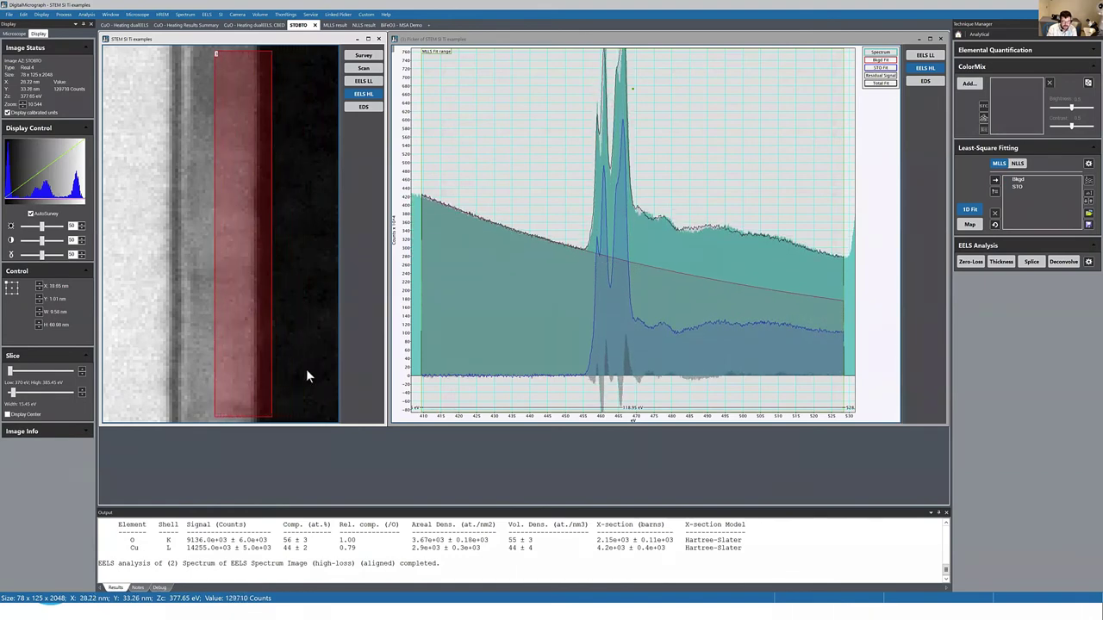
left_click_drag(269, 421, 251, 414)
left_click_drag(250, 224, 248, 221)
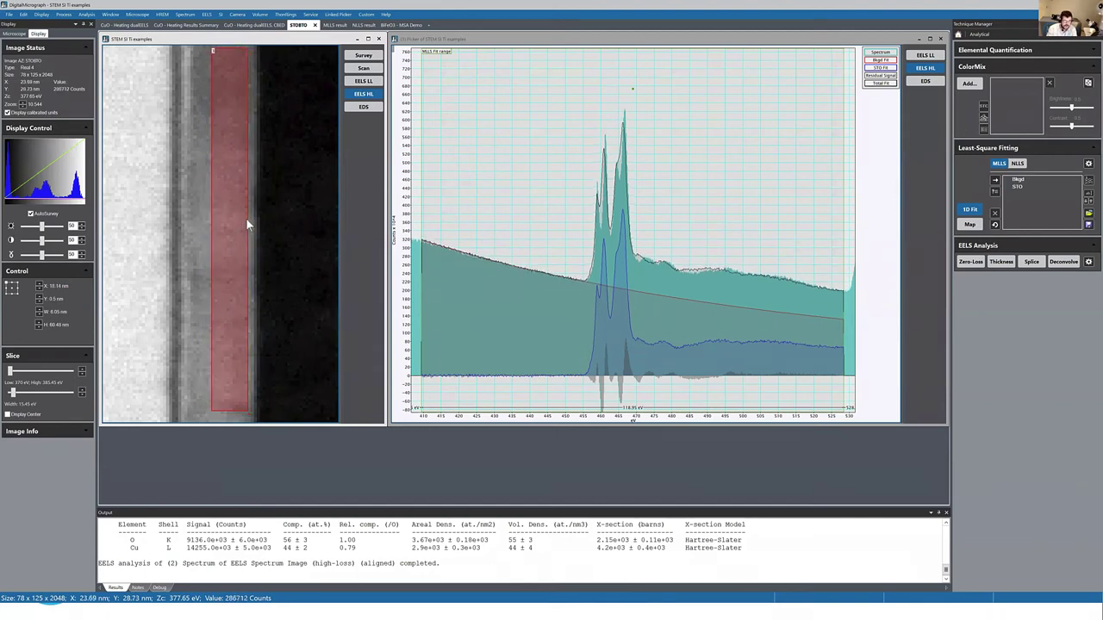
Step: Examine the residual of the STO fit around 425 to 515 eV and review the MLLS options in the fit setup
left_click(414, 174)
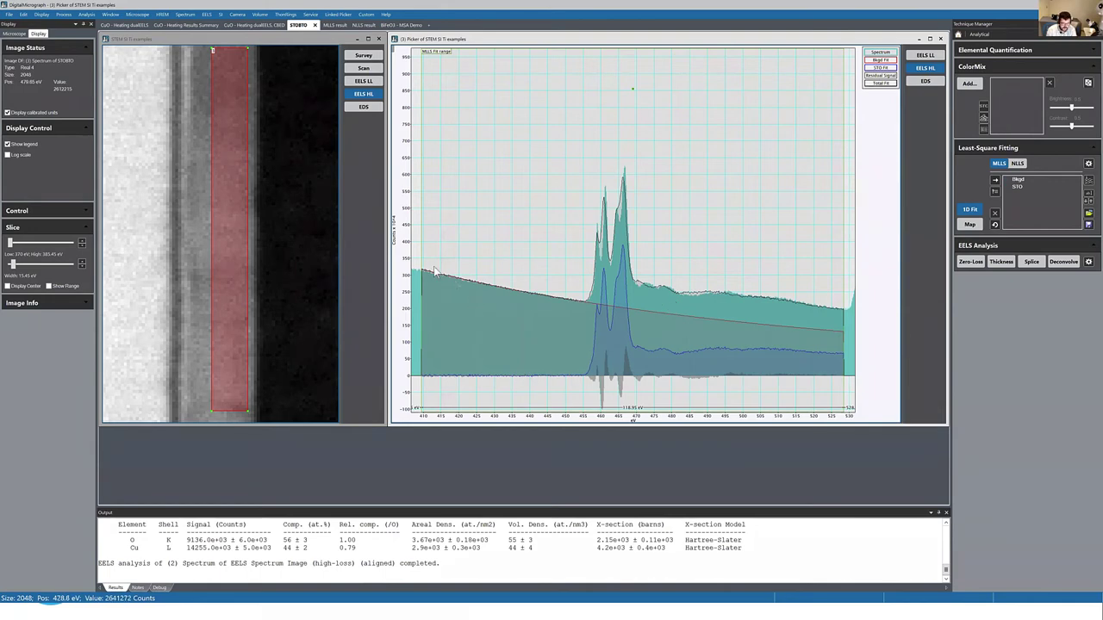
left_click_drag(406, 252, 557, 213)
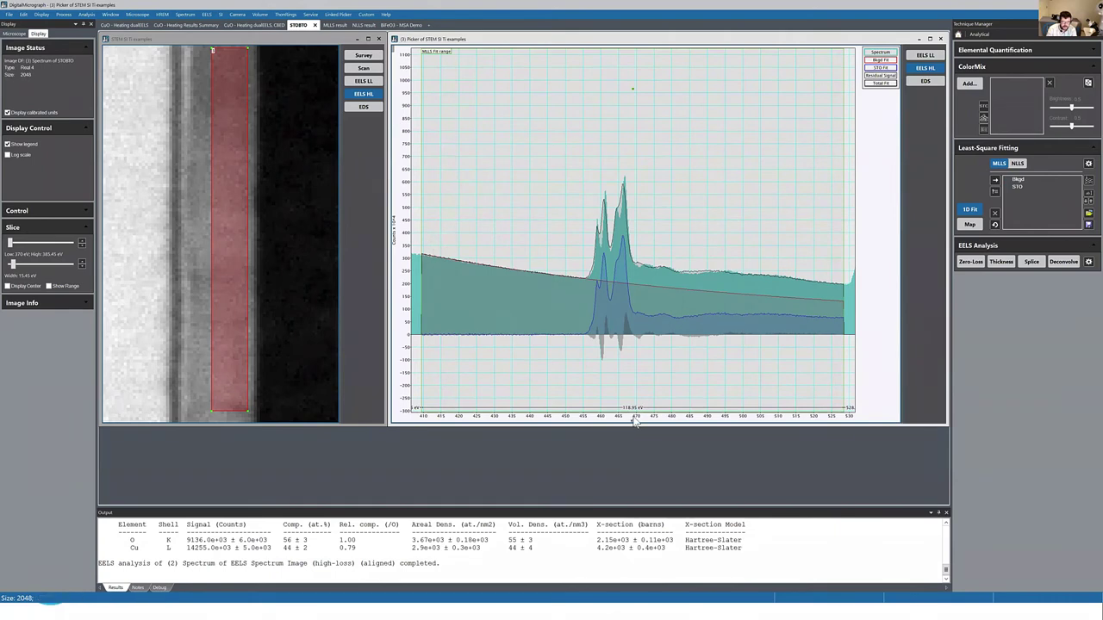
scroll(635, 419, "up", 3)
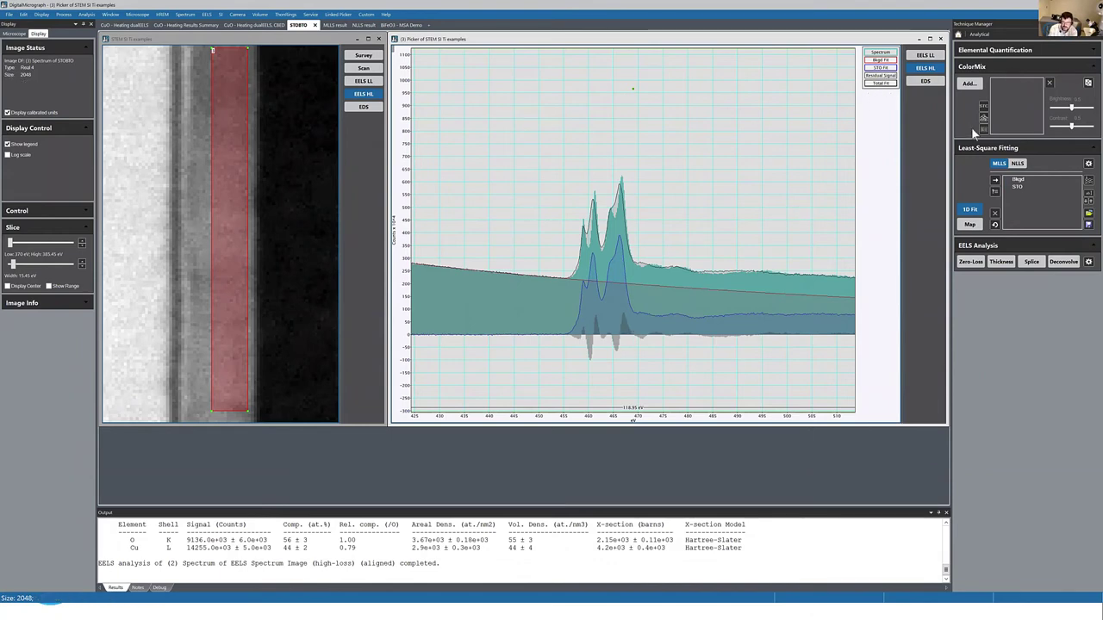
left_click(1088, 164)
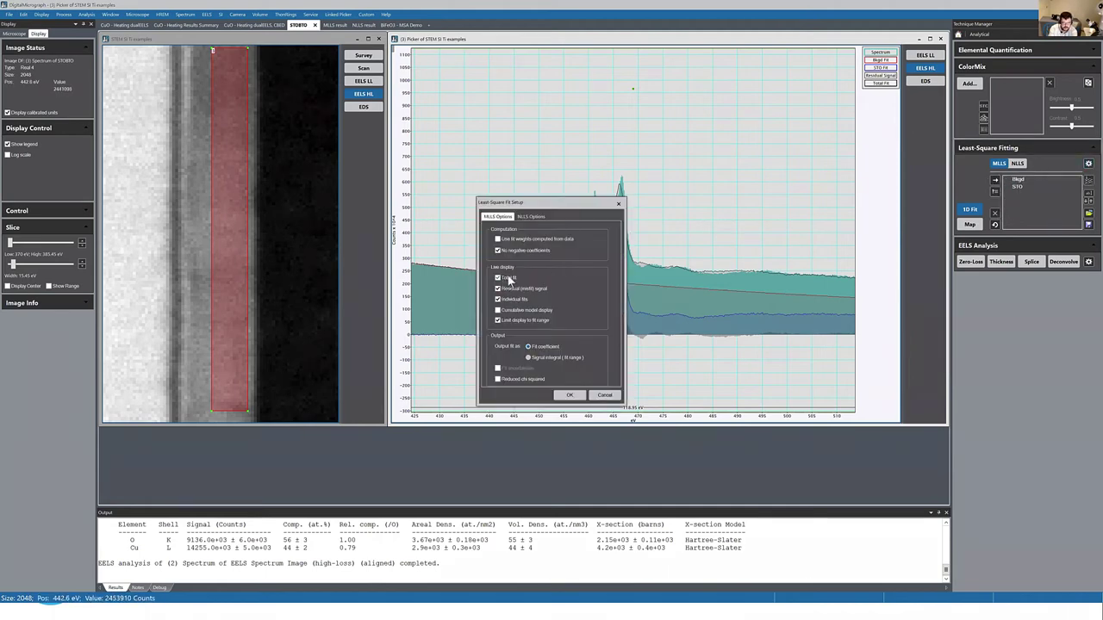
left_click(605, 395)
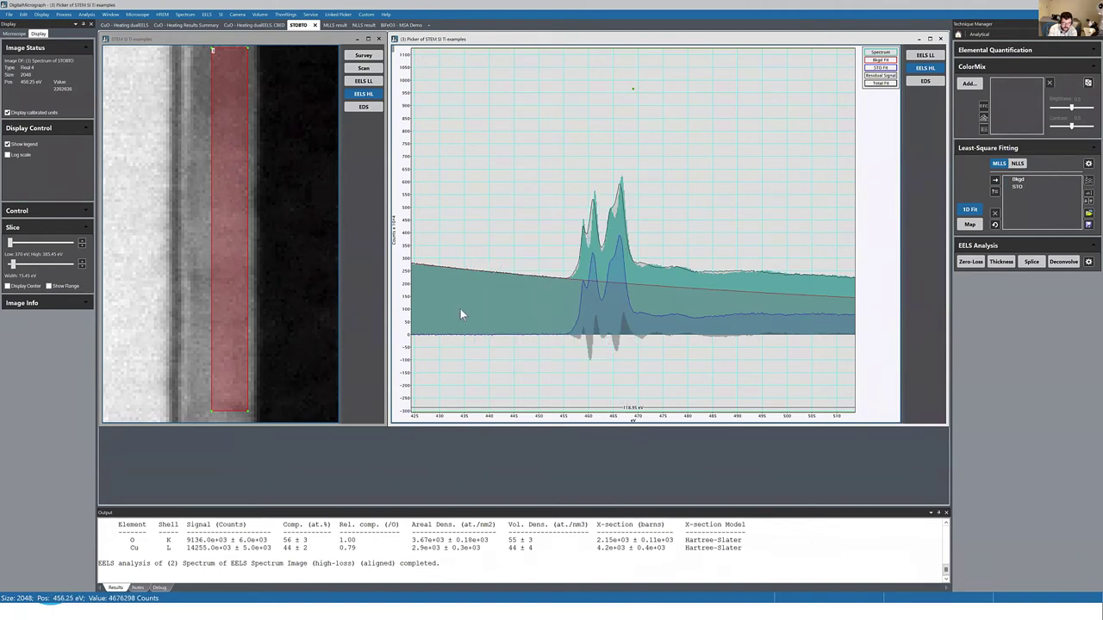
Step: Nudge the picker region within the grey layer and show its fitted spectrum over about 370 to 535 eV
left_click(249, 265)
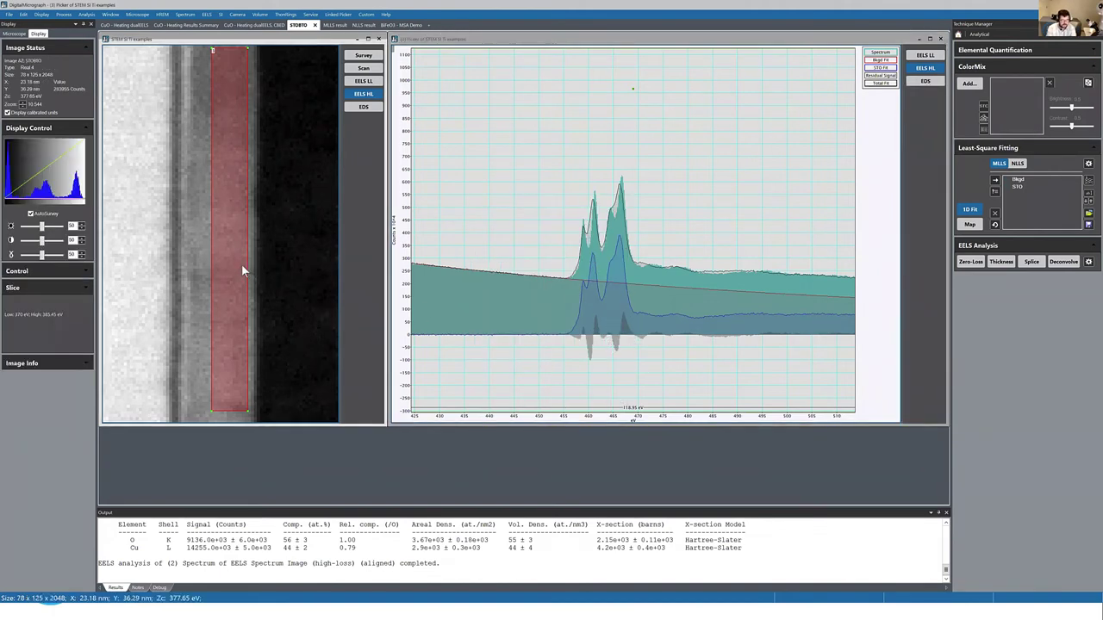
left_click(244, 266)
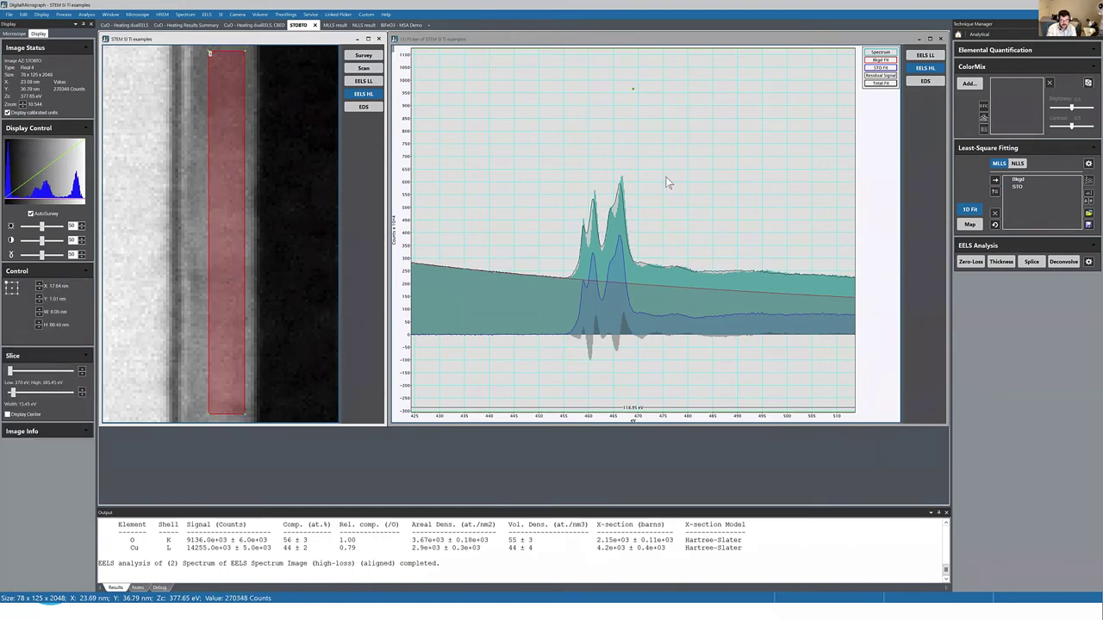
left_click(741, 420)
double_click(719, 422)
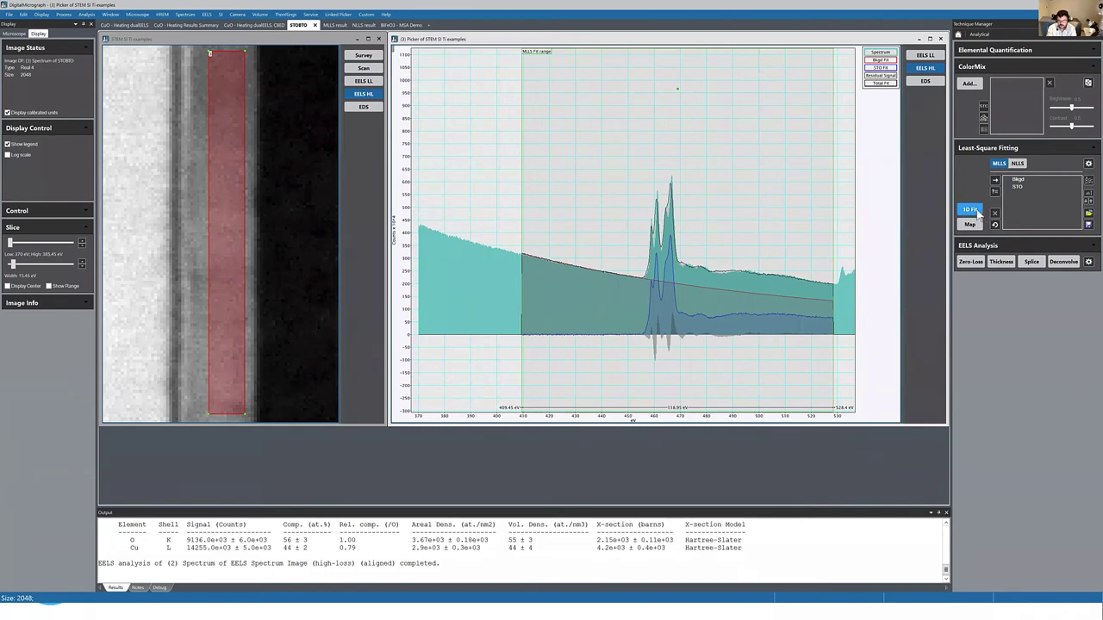
Step: Add the grey layer's background and edge spectra as MLLS references, name the edge BTO, and run the 1D fit
left_click(607, 241)
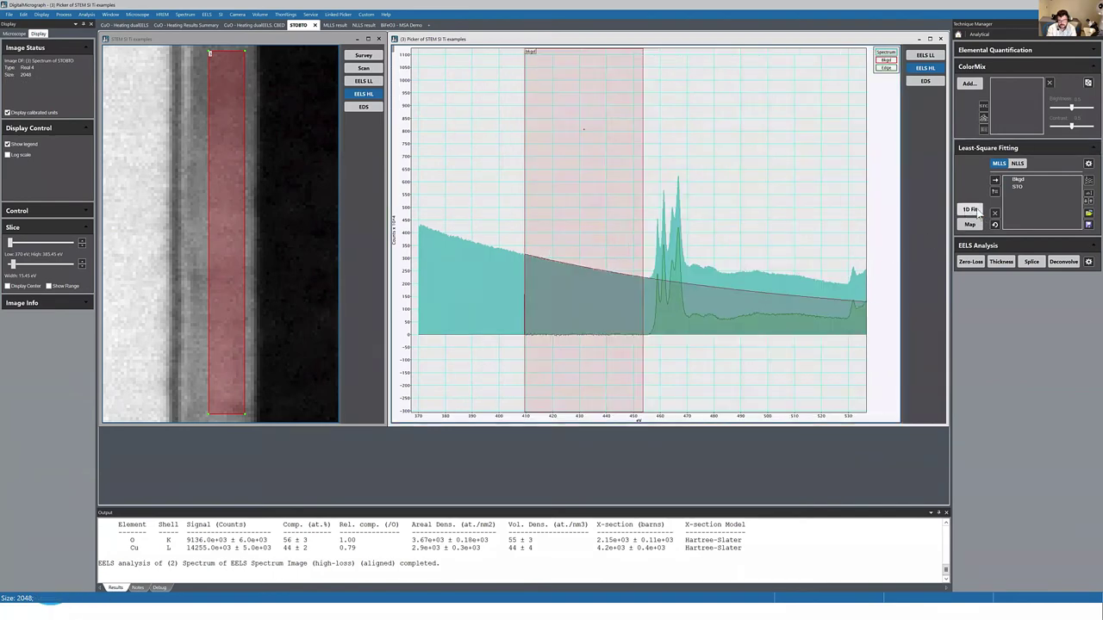
left_click(995, 181)
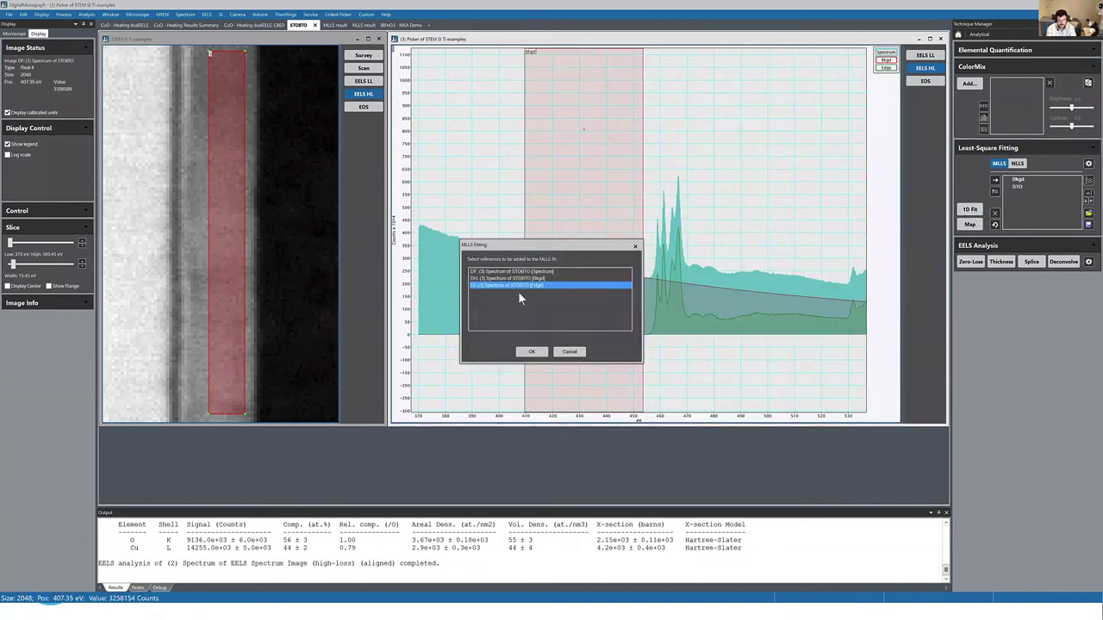
left_click(545, 279, "ctrl")
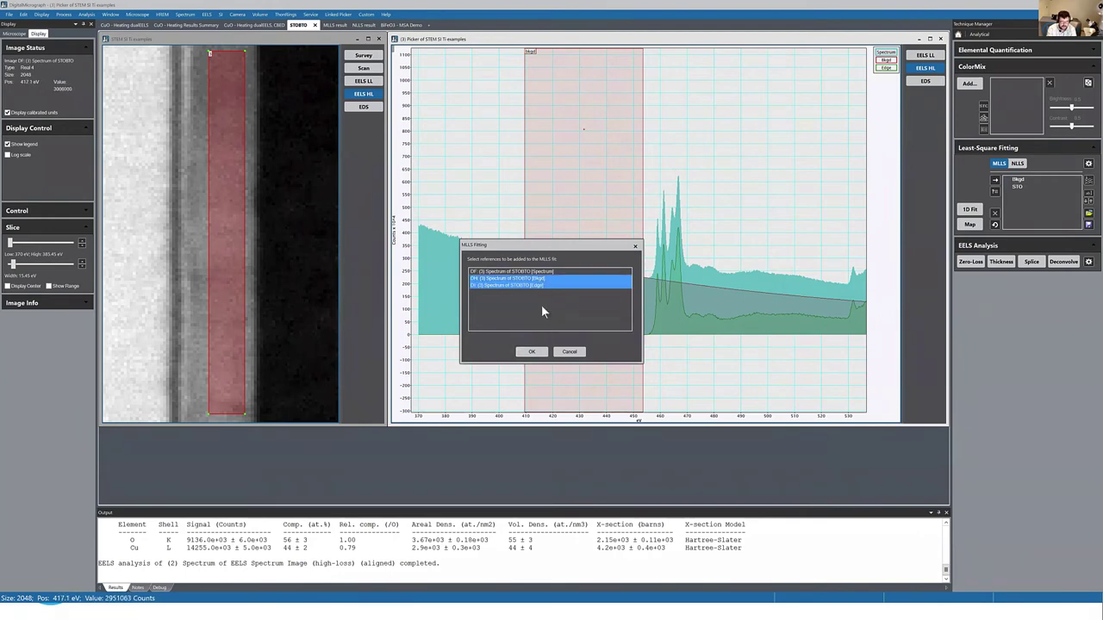
left_click(532, 352)
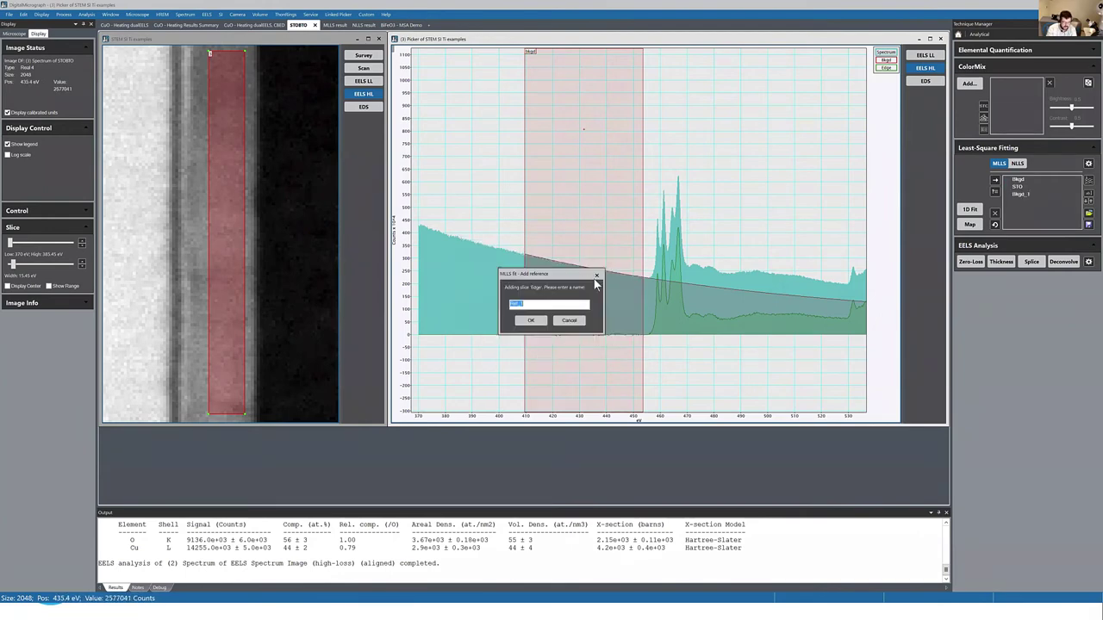
type("STO")
left_click(530, 320)
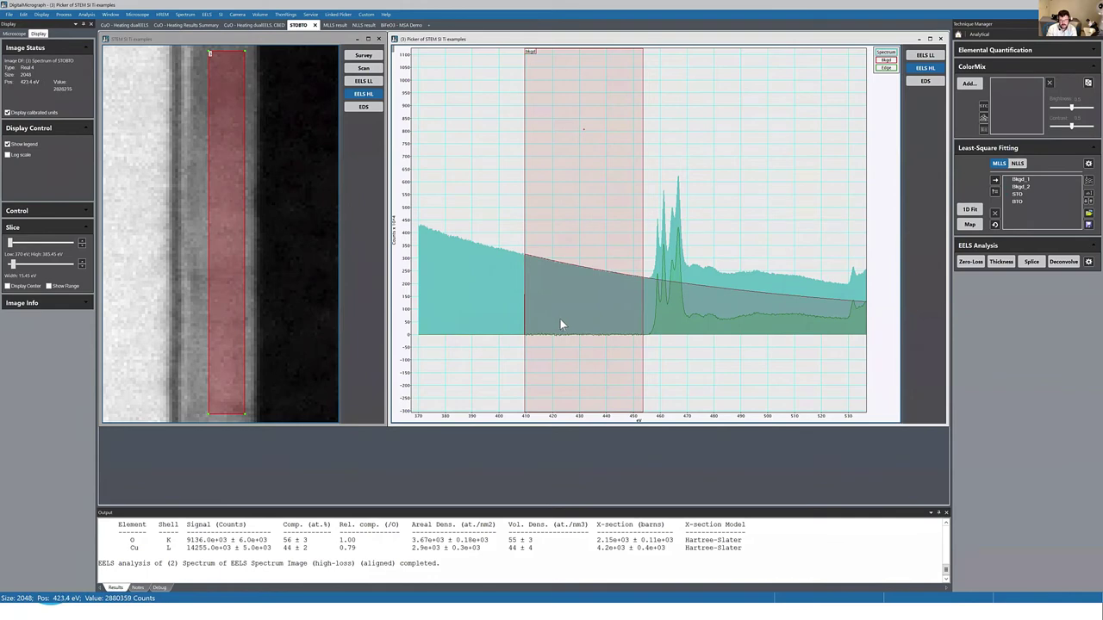
left_click(972, 211)
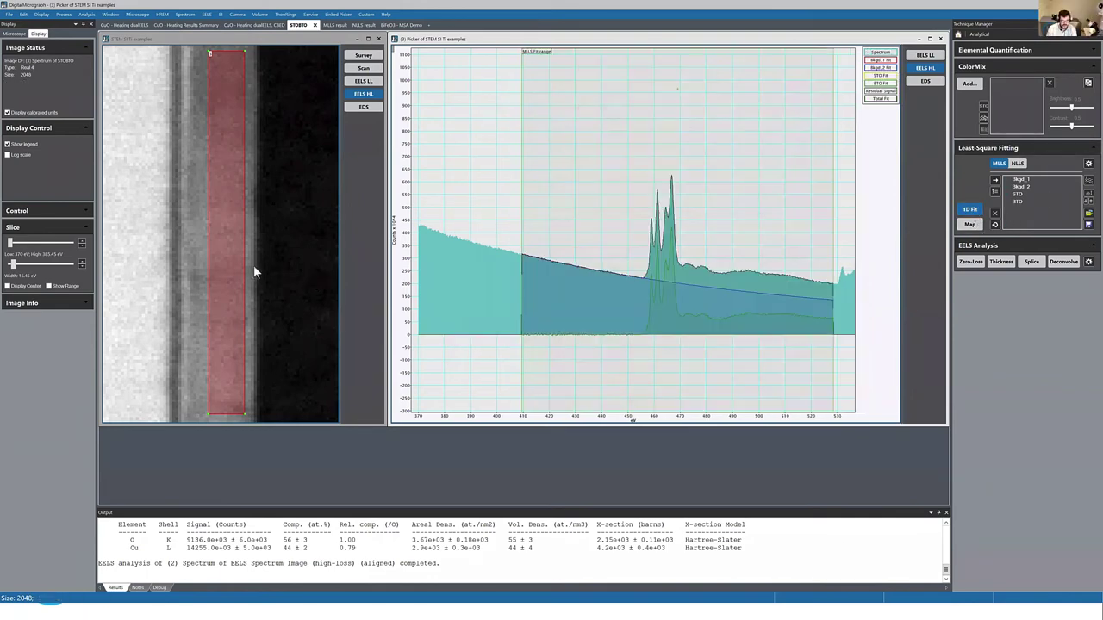
Step: Narrow the picker region to about 2 nm, shift it onto the thin dark interface line, and show its low-loss spectrum
left_click_drag(245, 272, 200, 413)
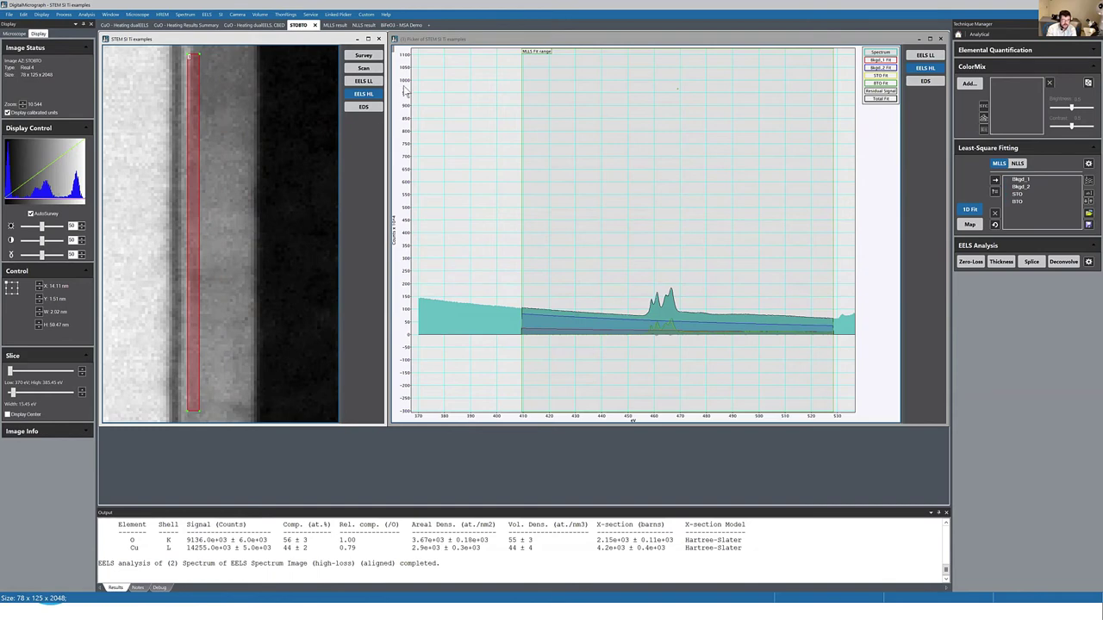
left_click(406, 93)
left_click_drag(409, 99, 407, 181)
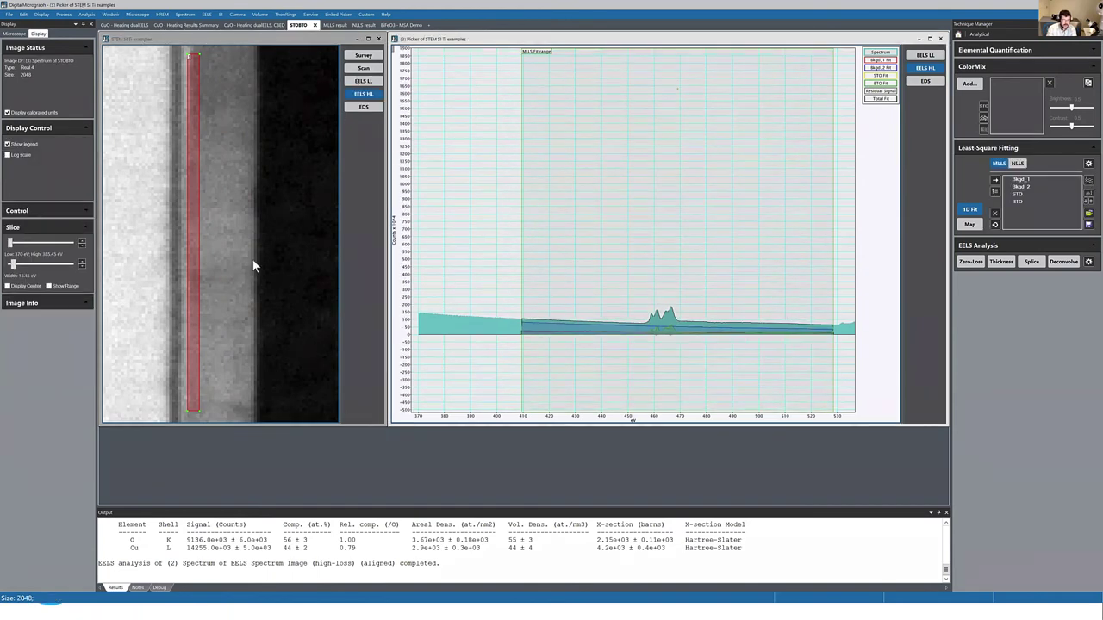
left_click(920, 55)
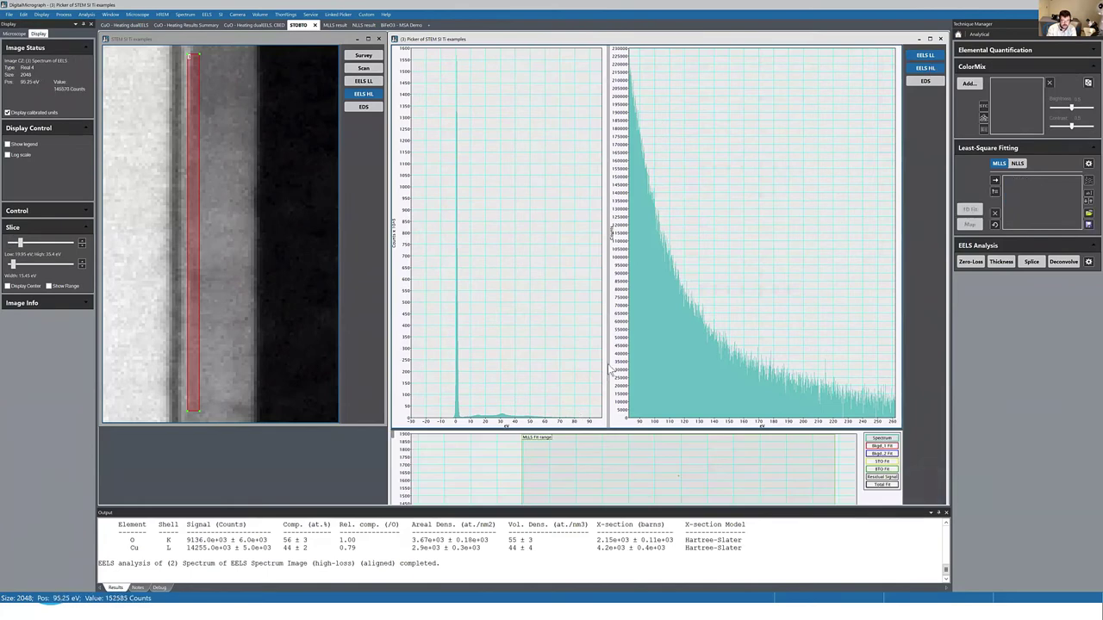
left_click_drag(198, 282, 184, 283)
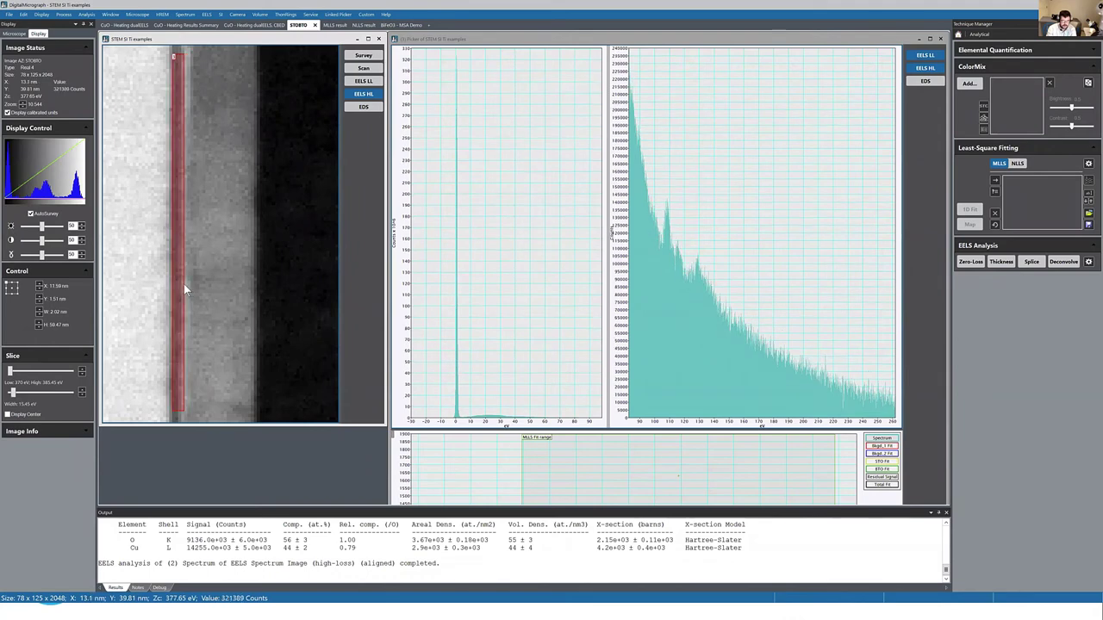
Step: Show the interface's high-loss fit at an enlarged intensity scale and limit the fit range's upper end to about 524.5 eV
left_click(934, 69)
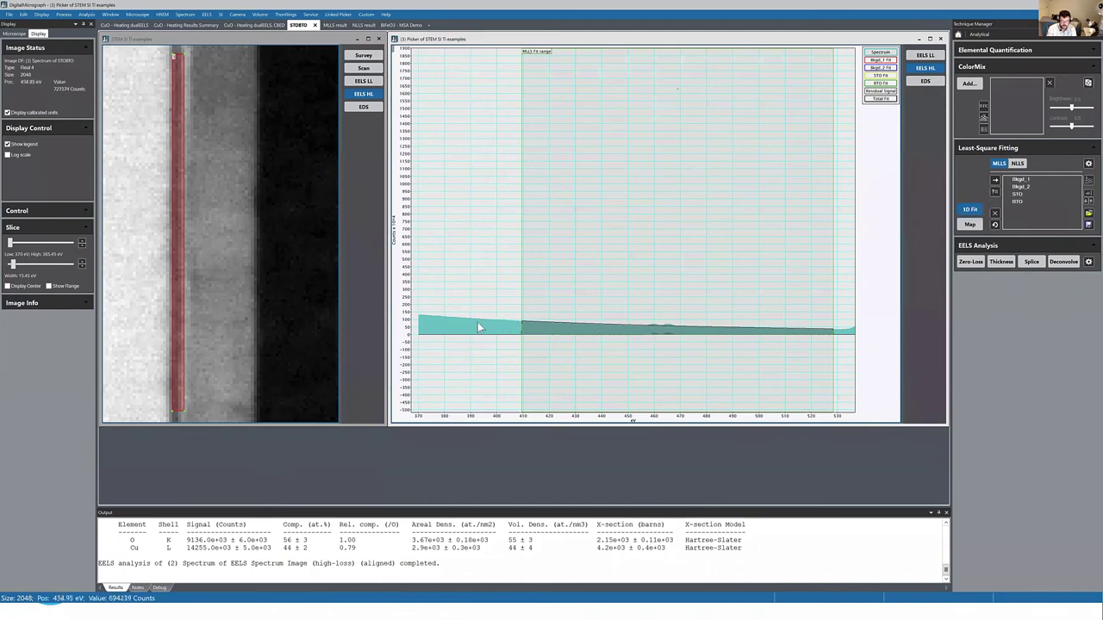
left_click_drag(411, 320, 499, 172)
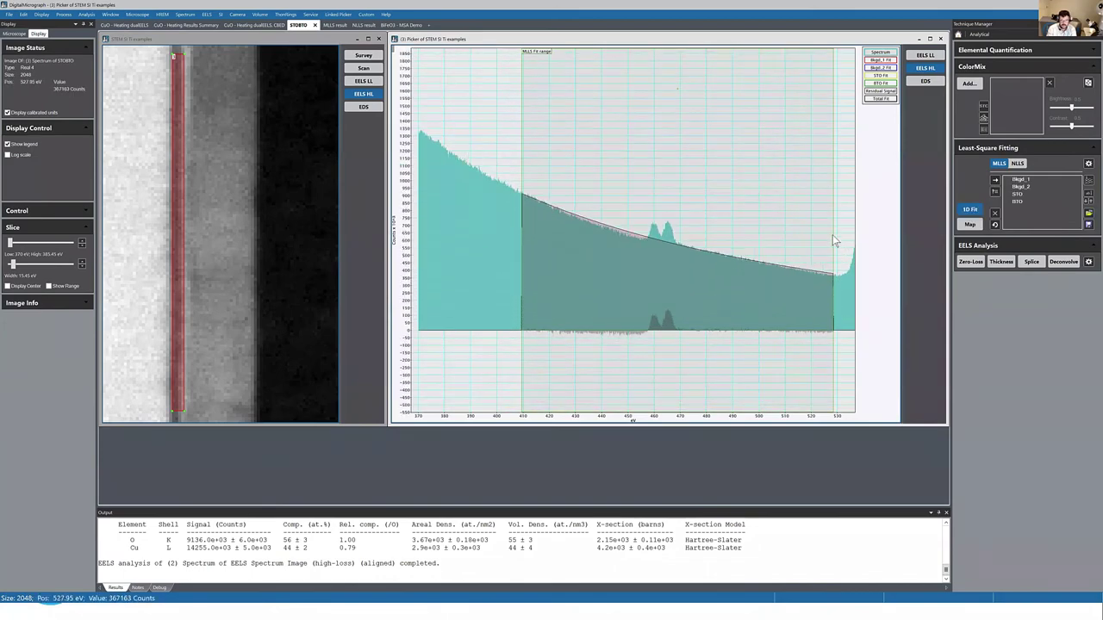
left_click_drag(833, 241, 823, 243)
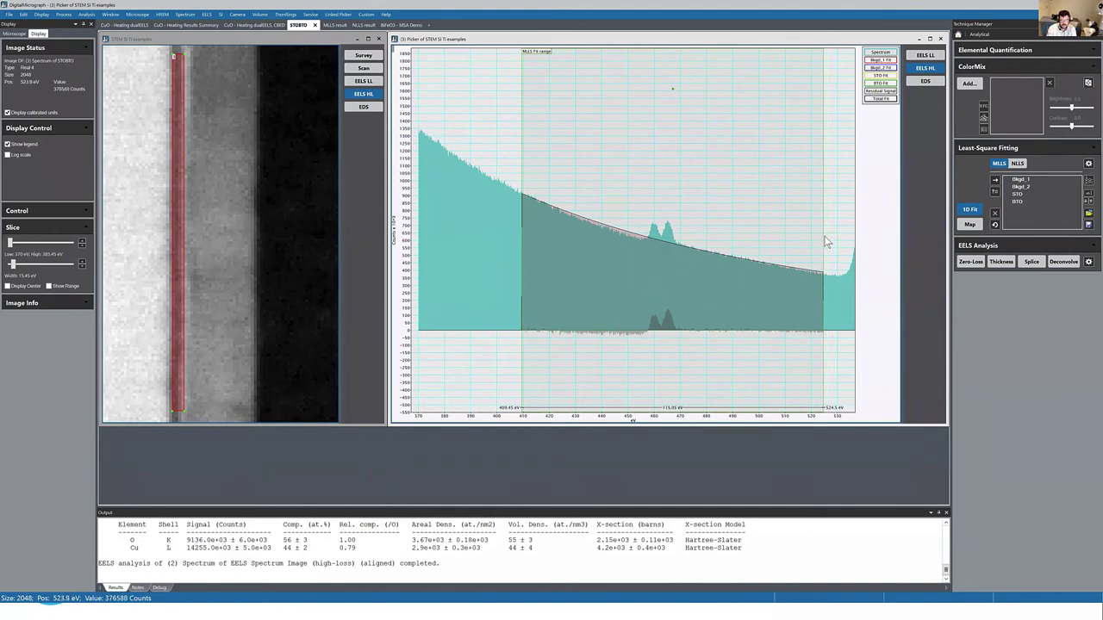
Step: Add the interface's background and edge spectra as MLLS references, name the edge Ti3+, and run the 1D fit
left_click(971, 211)
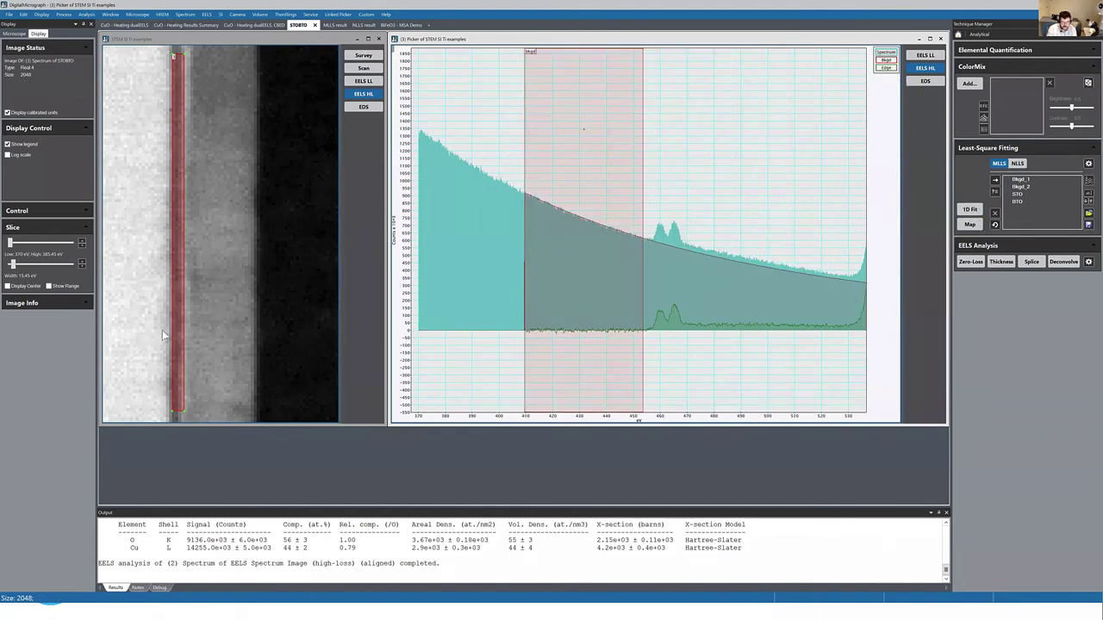
left_click(182, 410)
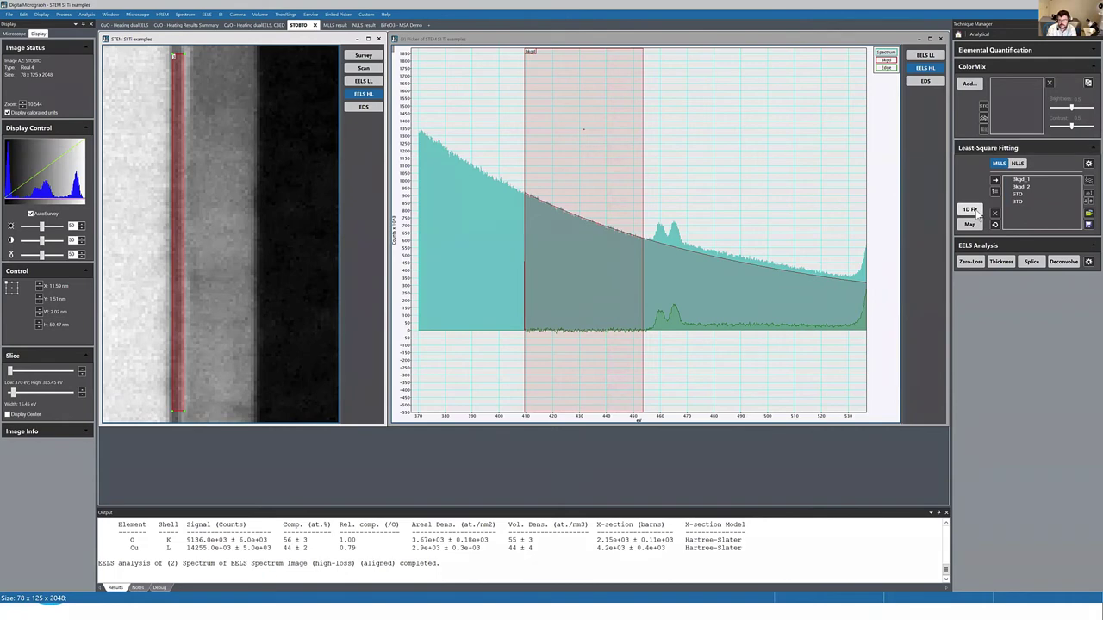
left_click(974, 212)
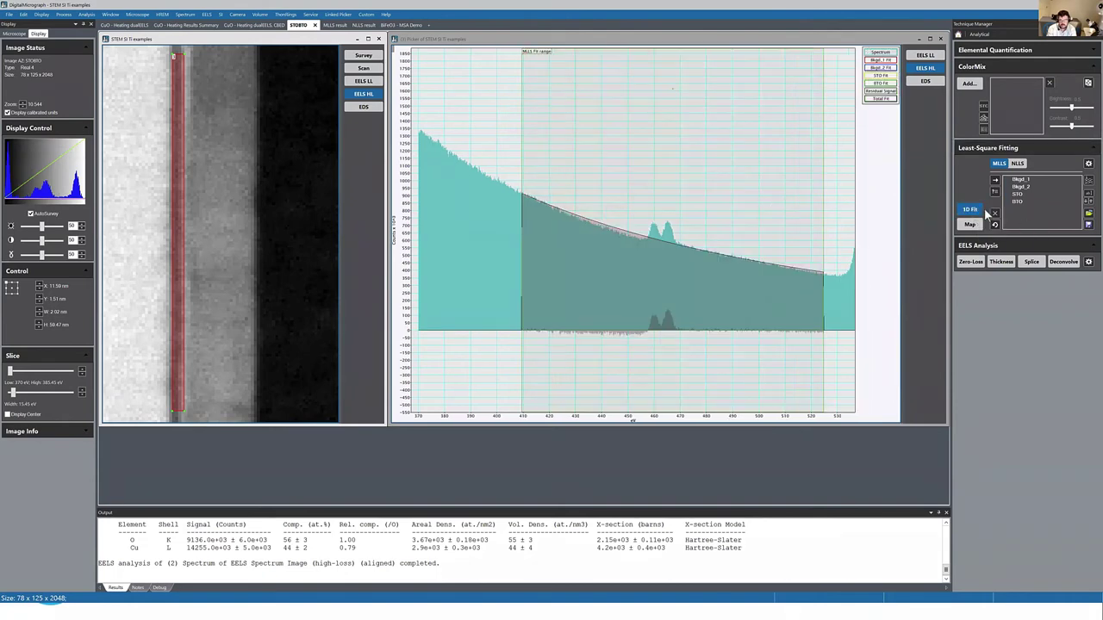
left_click(989, 213)
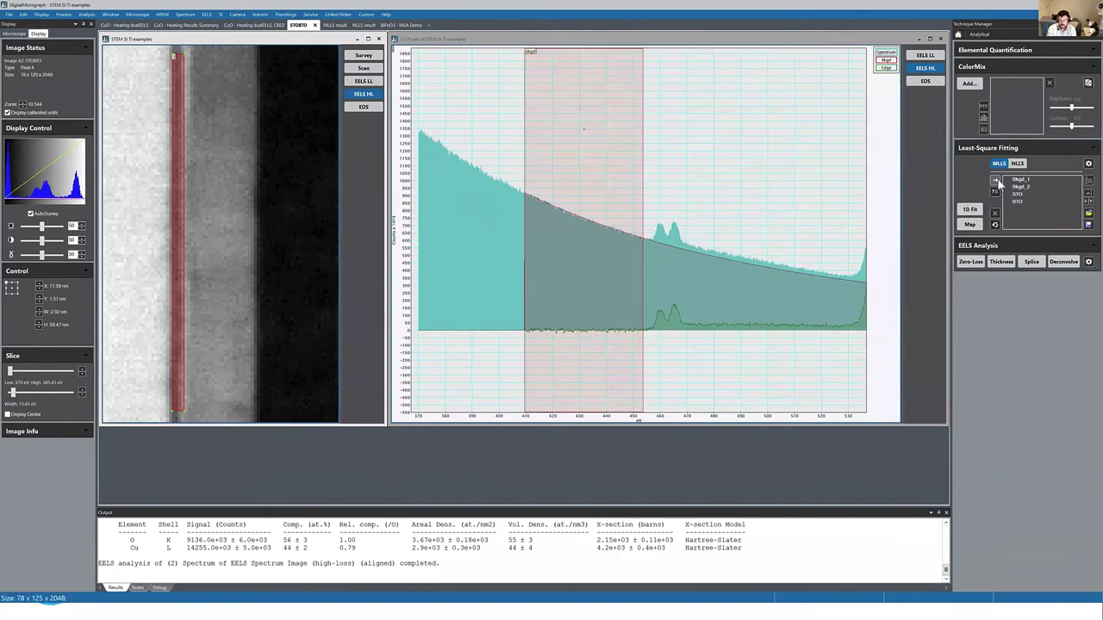
left_click(996, 180)
left_click(541, 279, "shift")
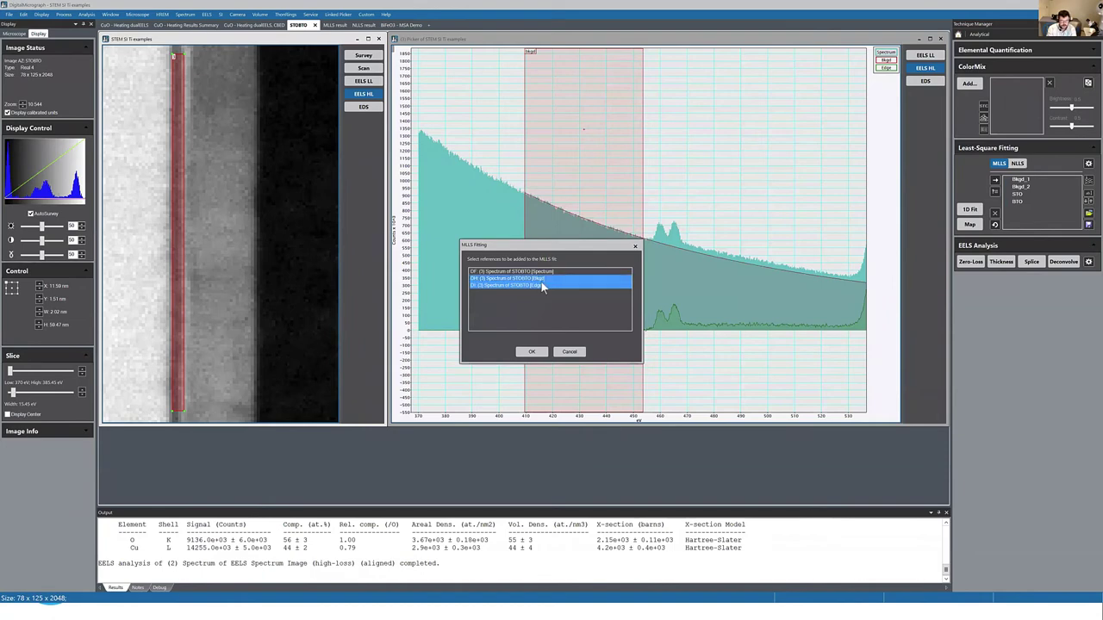
left_click(531, 353)
type("Ti")
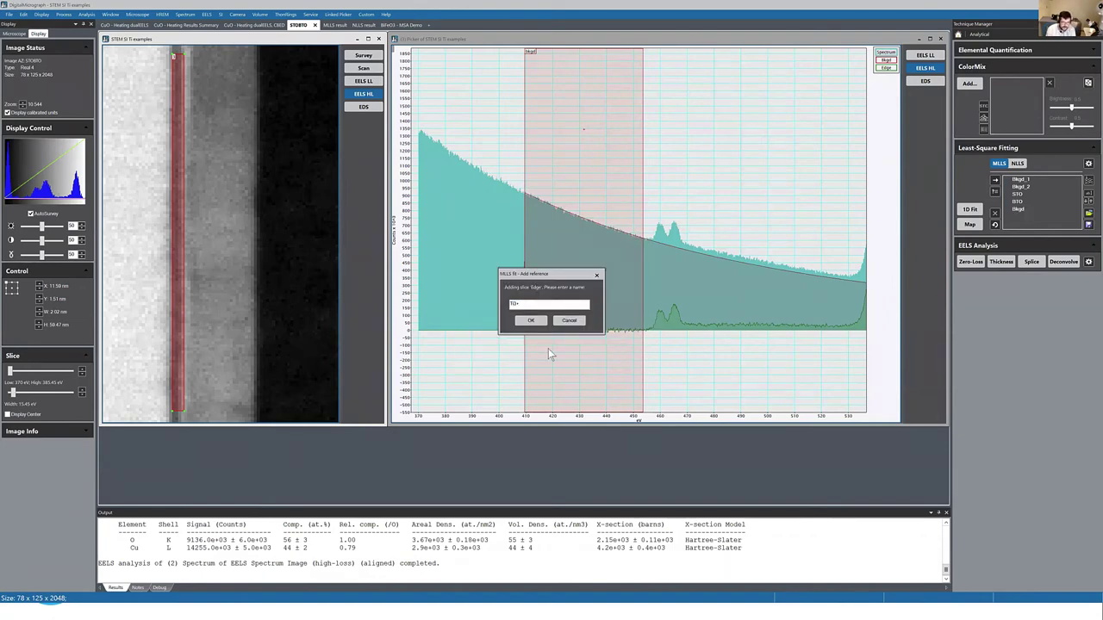
type("3+")
left_click(532, 320)
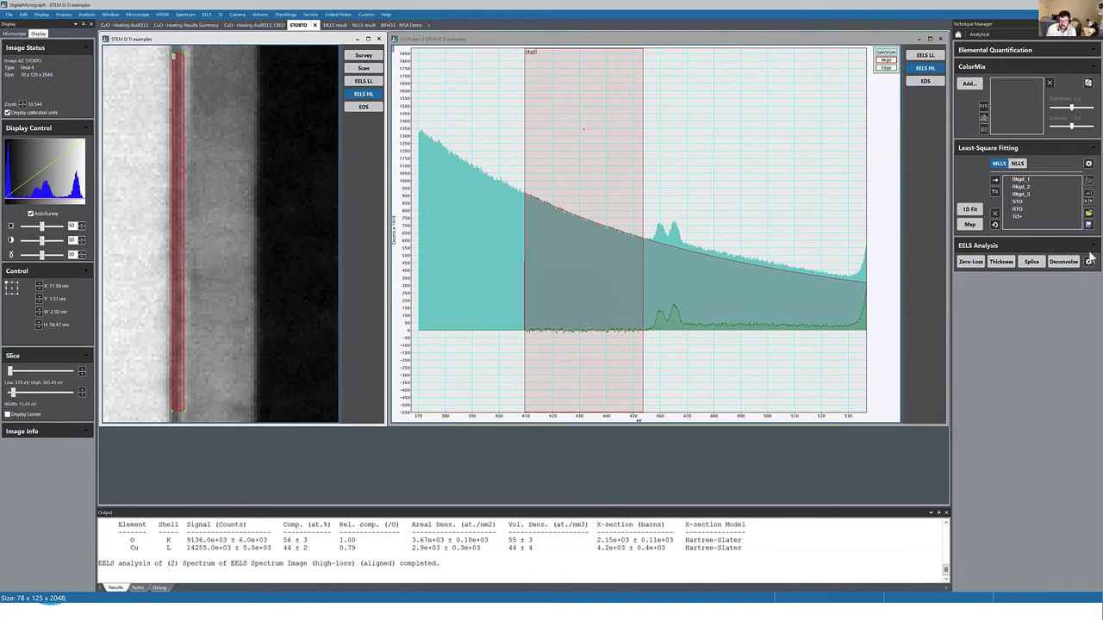
left_click(965, 212)
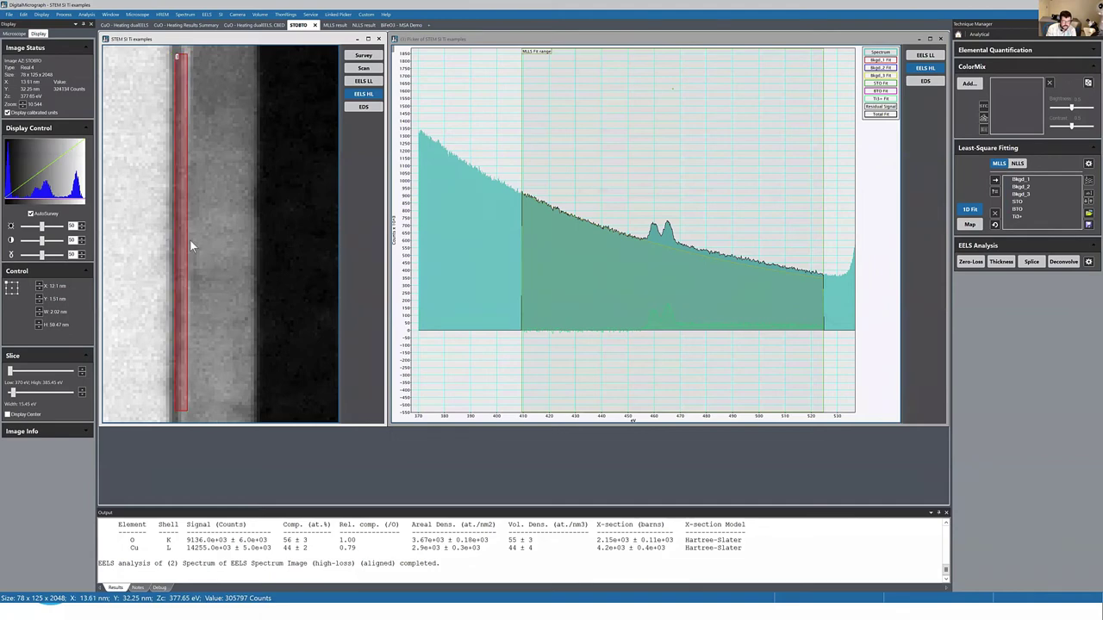
Step: Move the picker region back into the grey layer near the interface and nudge the fit range to about 409.8 to 525 eV
mouse_move(190, 241)
left_mouse_down()
mouse_move(323, 228)
mouse_move(210, 239)
left_mouse_up()
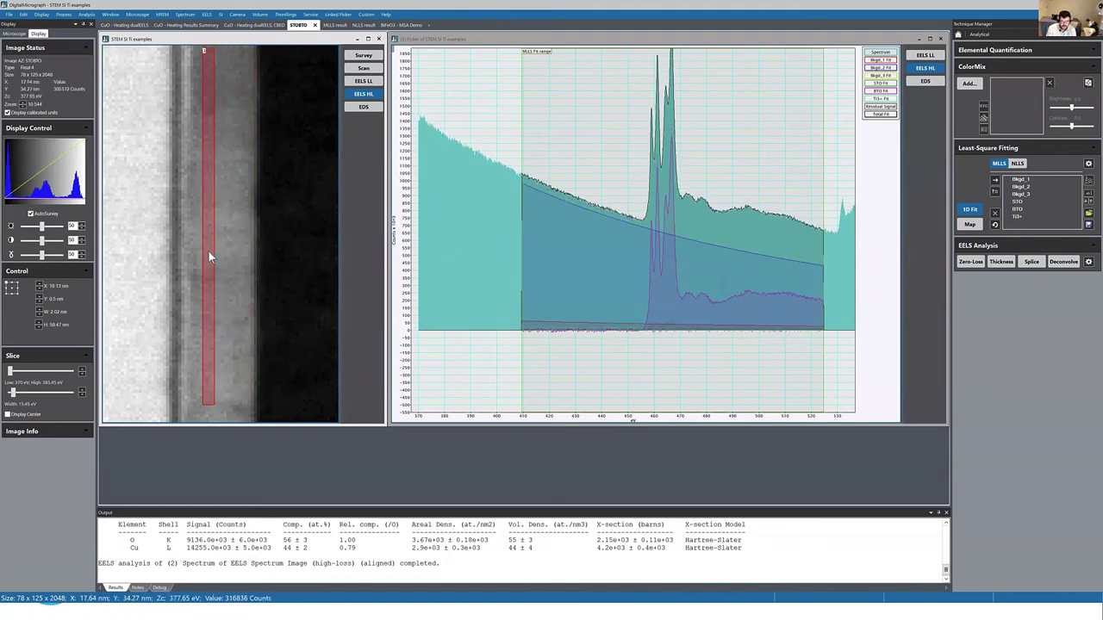
left_click_drag(208, 256, 199, 252)
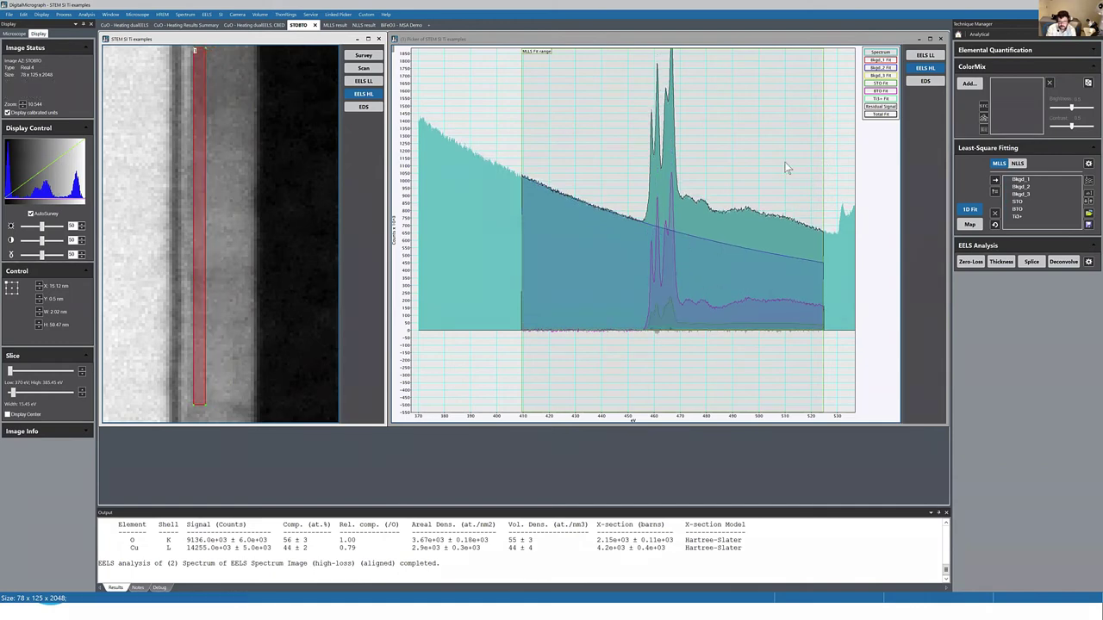
mouse_move(784, 161)
left_mouse_down()
mouse_move(741, 165)
mouse_move(788, 164)
left_mouse_up()
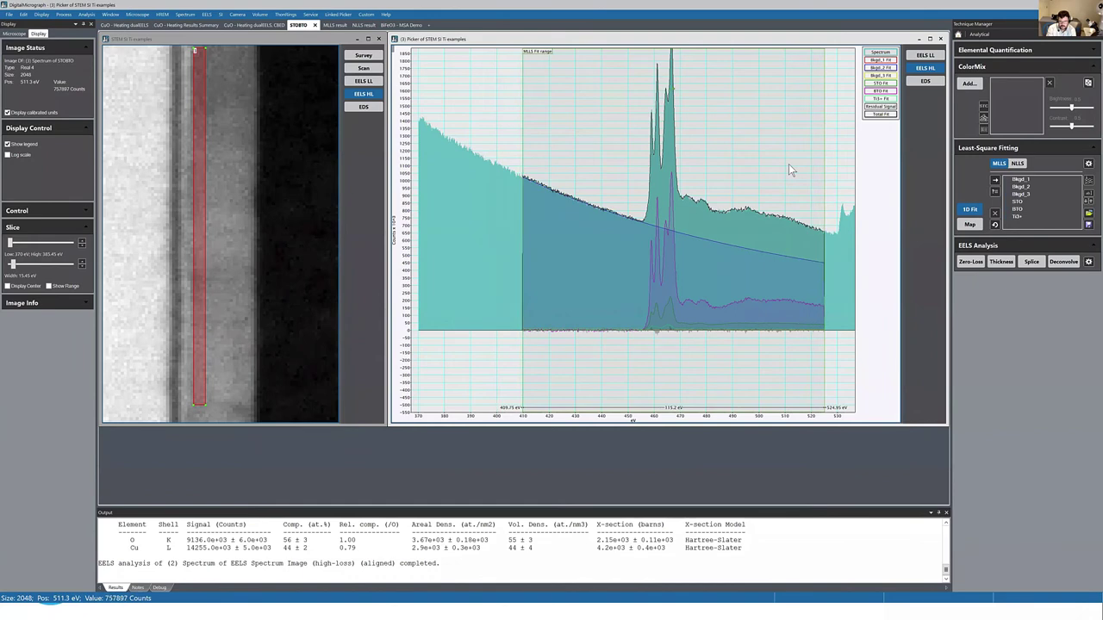
Step: Map the MLLS fit across the spectrum image as fit coefficients, with the background maps hidden
left_click(969, 224)
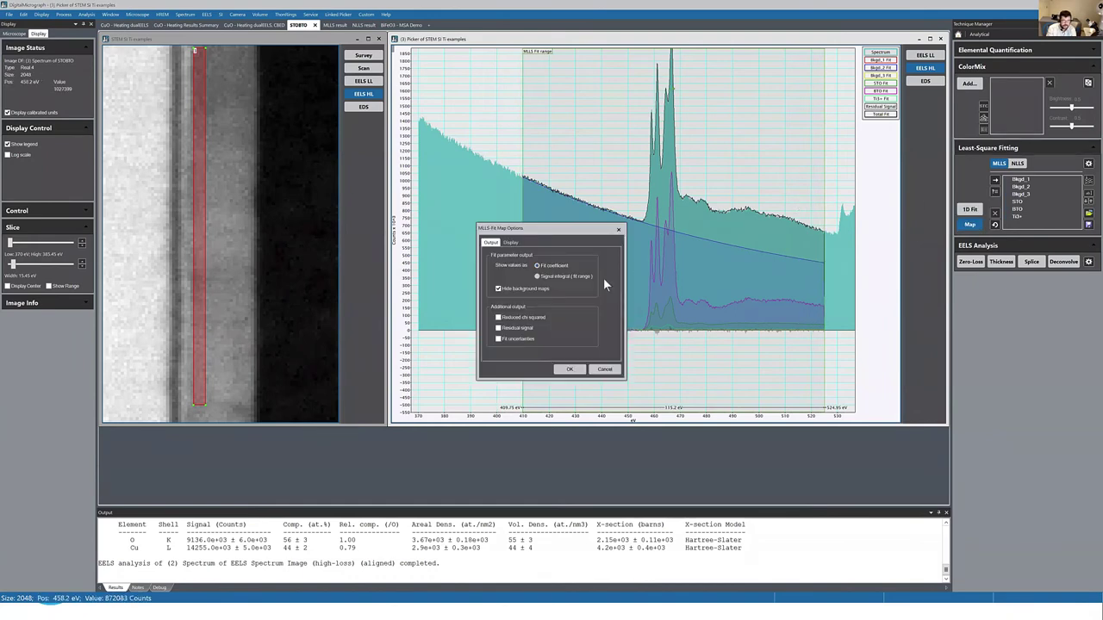
left_click(536, 265)
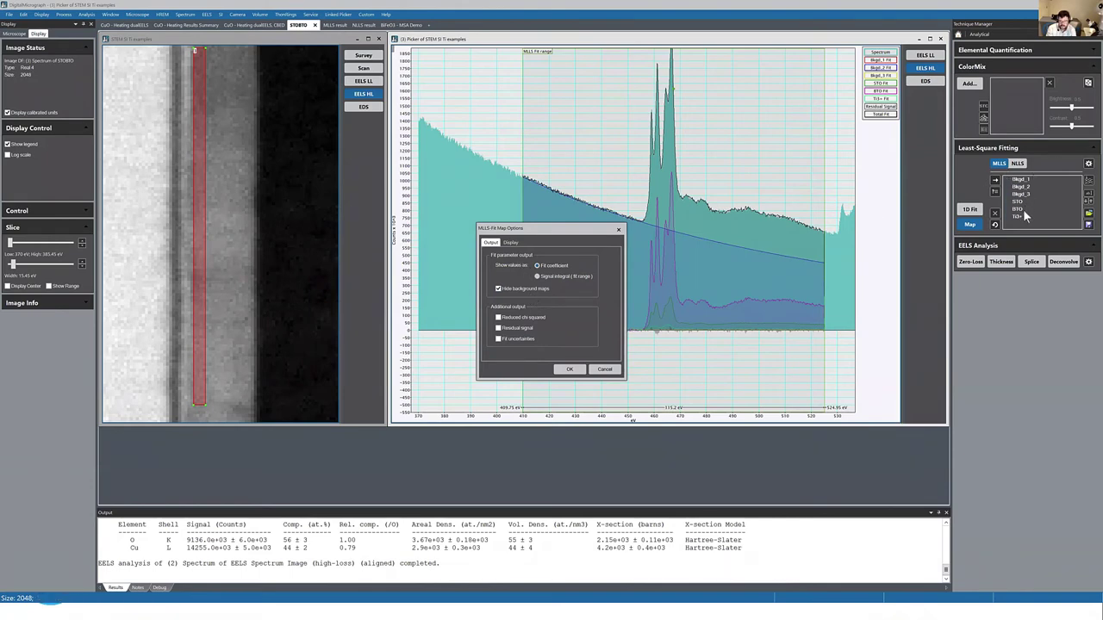
left_click(569, 369)
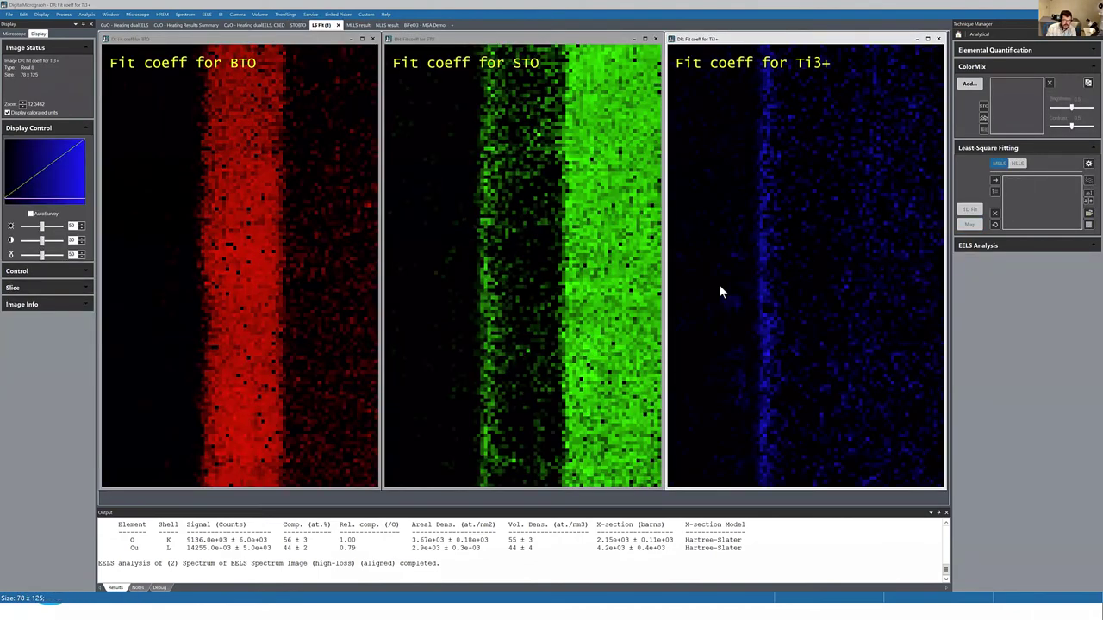
Step: Create a color mix composite from the Ti3+, STO and BTO fit coefficient maps
left_click(969, 84)
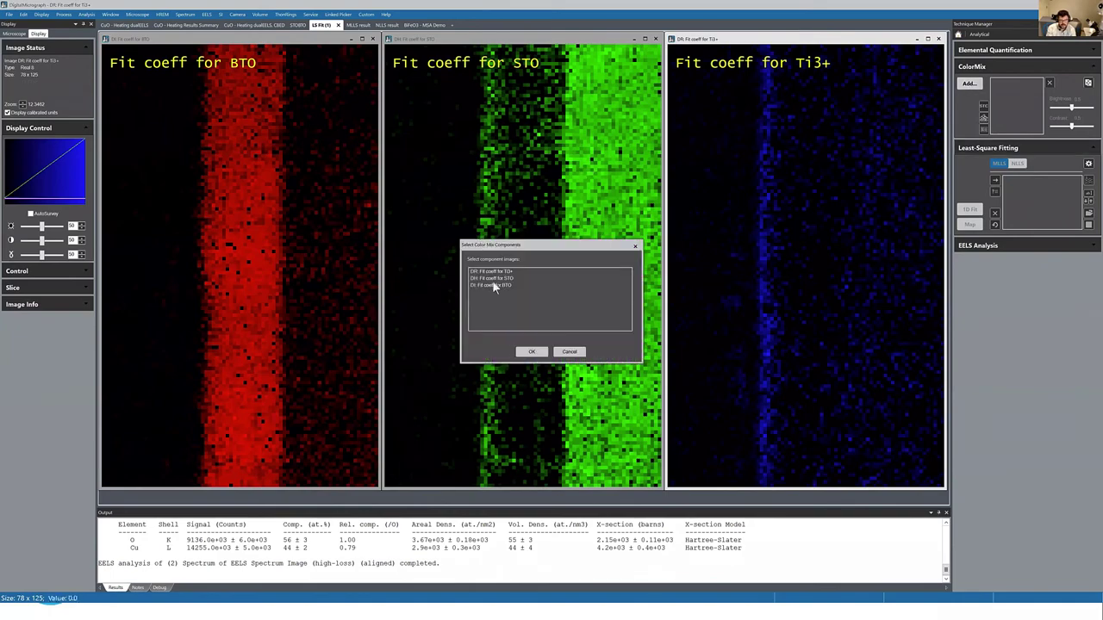
left_click_drag(503, 273, 503, 287)
left_click(531, 351)
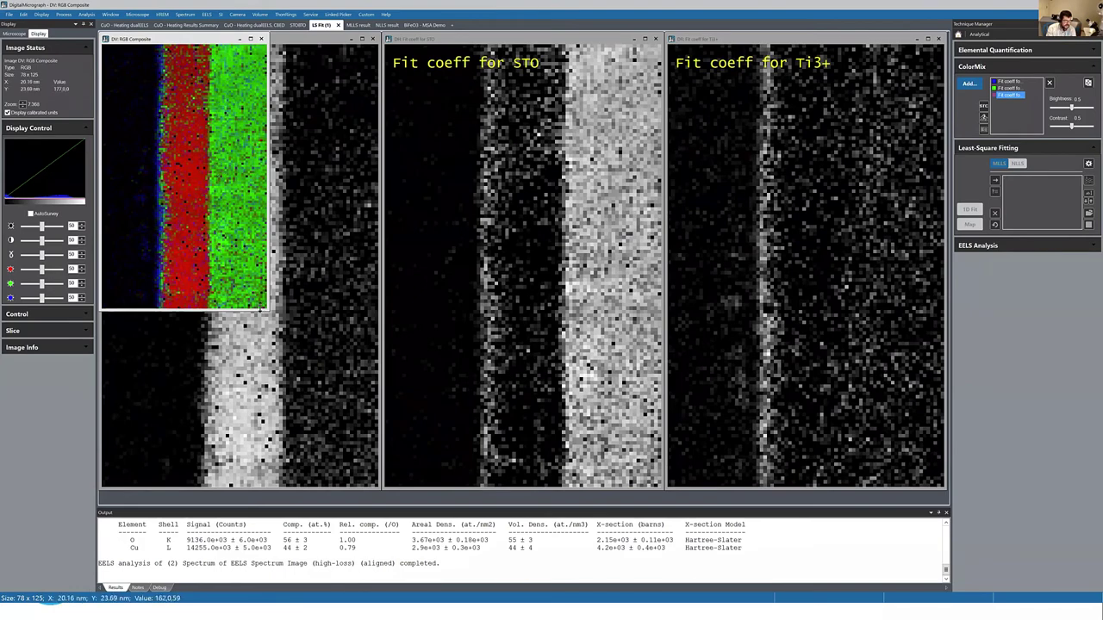
Step: Return to the STOBTO workspace and review the reference models and spectra available for the MLLS fit
left_click(298, 25)
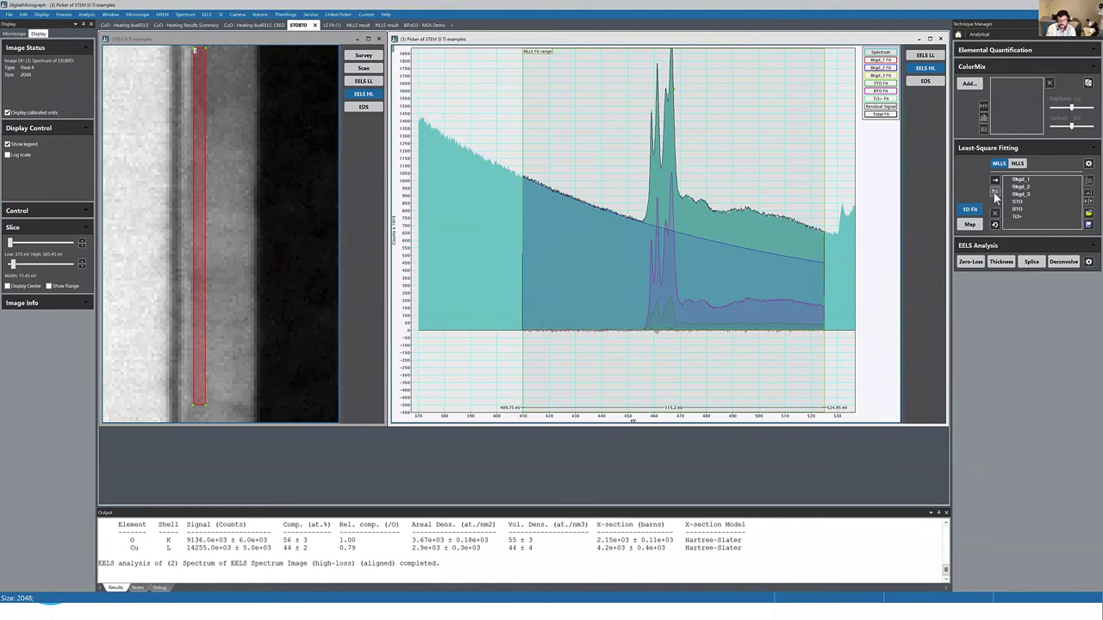
left_click(994, 192)
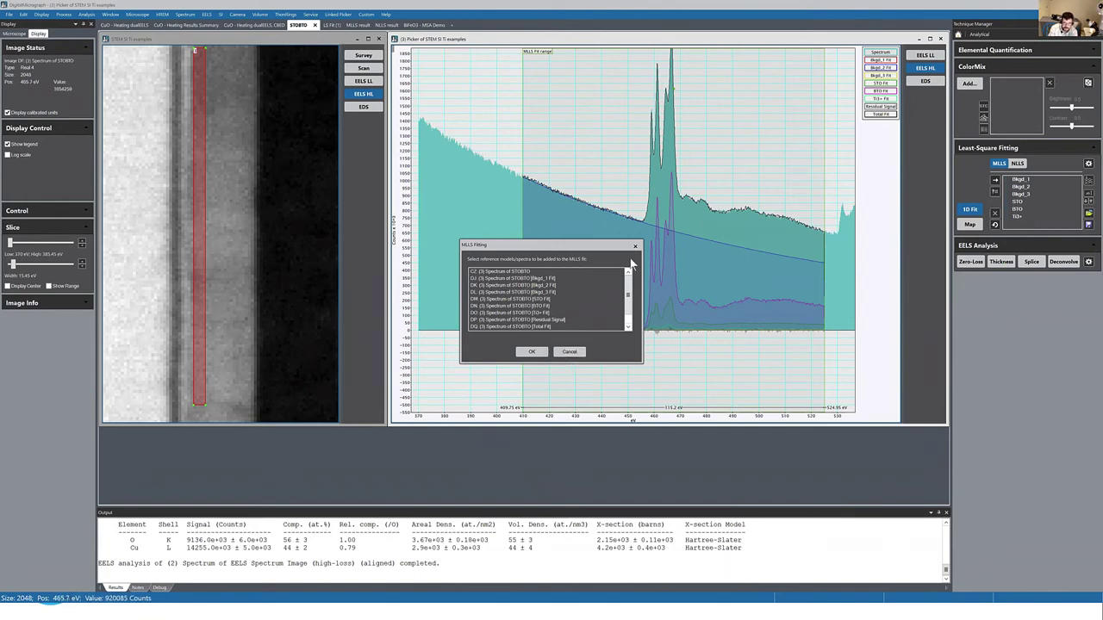
left_click(570, 353)
Step: Shift the MLLS fit range to start at about 411 eV and limit its upper end to about 522 eV
key("Right")
key("Right")
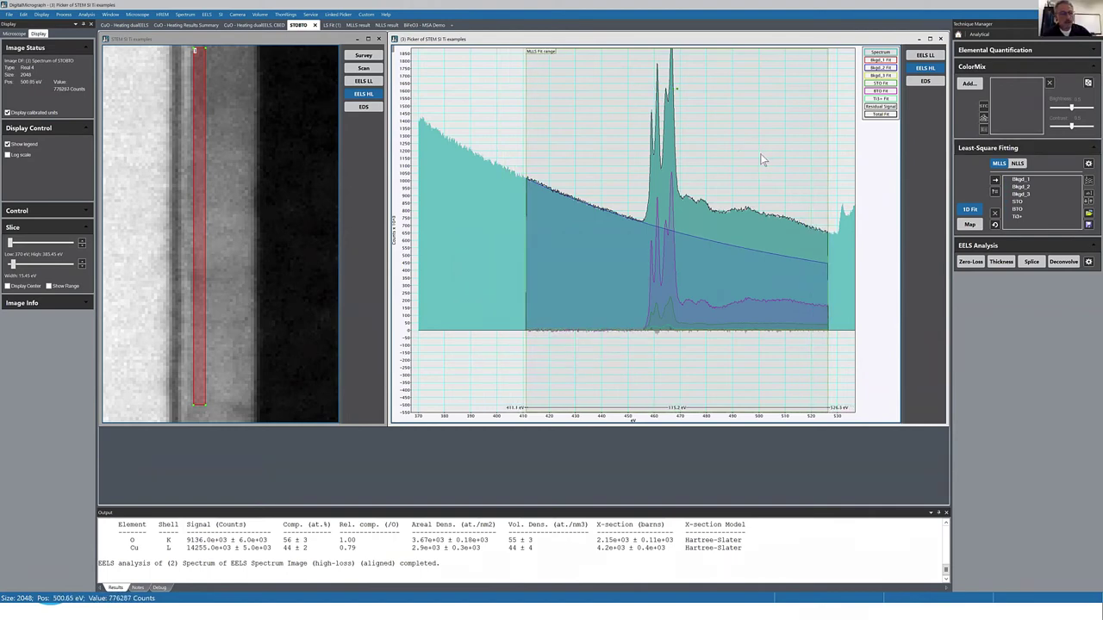
left_click_drag(825, 157, 816, 158)
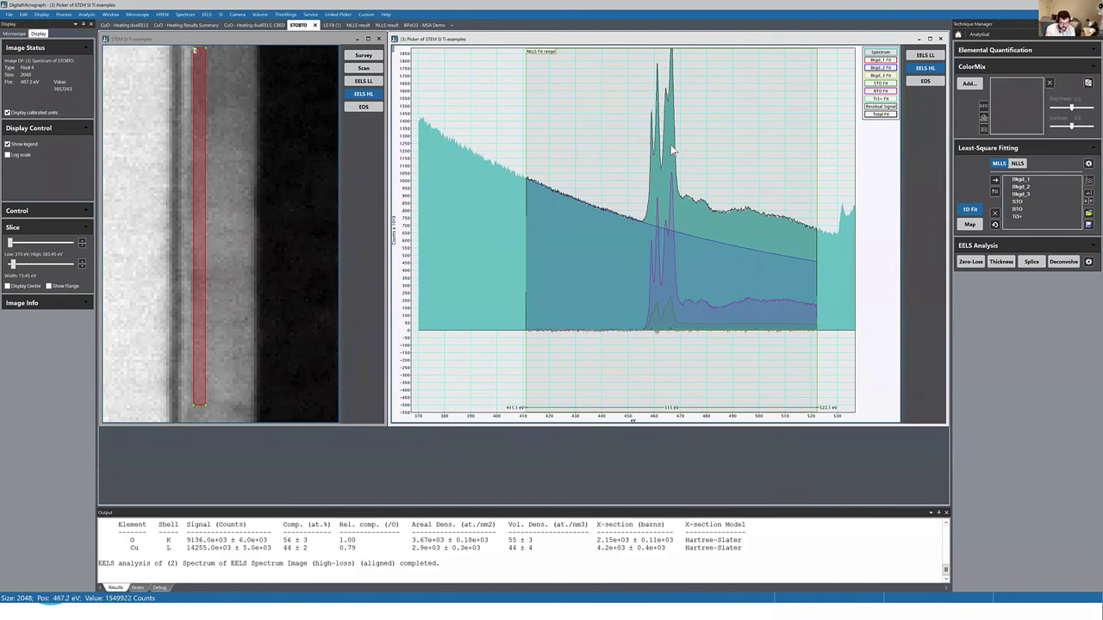
Step: Hide the MLLS fit and examine the background-subtracted Ti edge peaks over about 433 to 503 eV
key("ctrl+b")
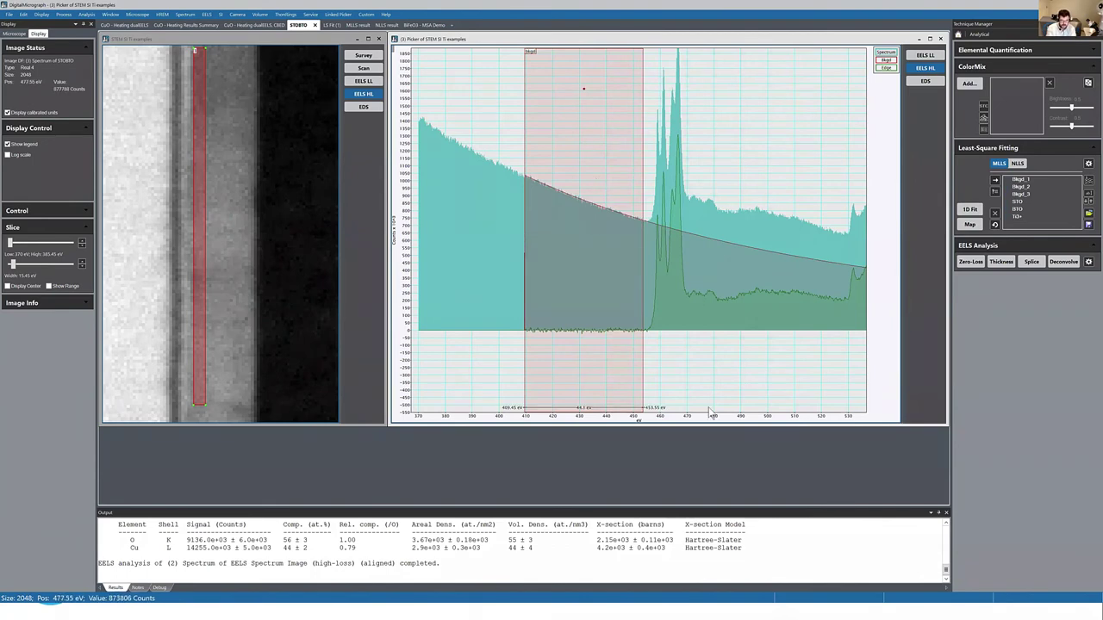
left_click_drag(712, 415, 611, 103)
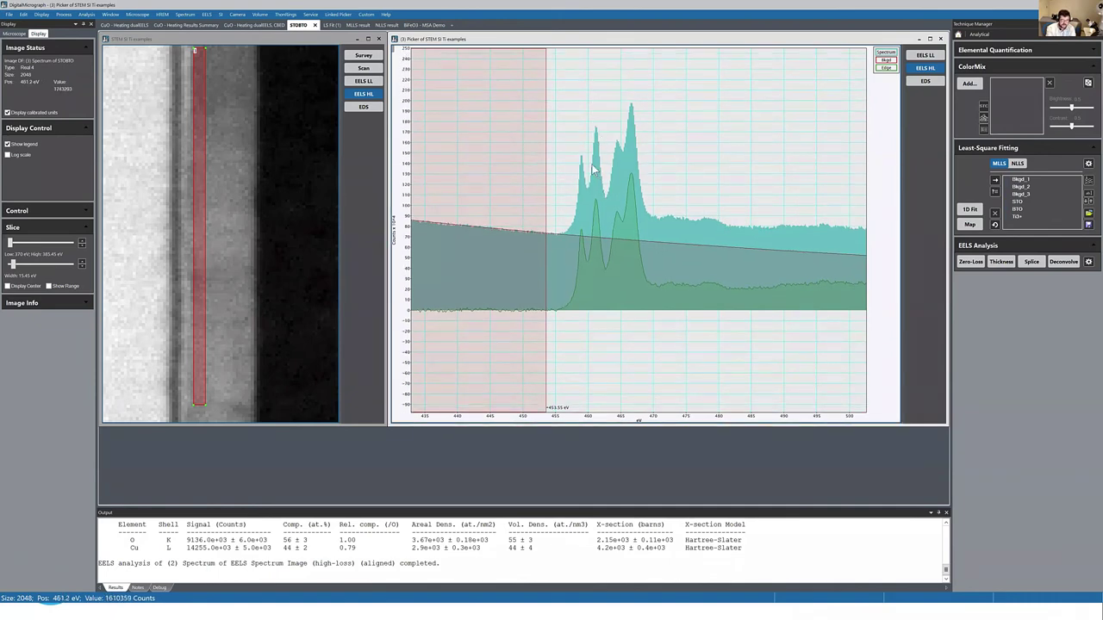
Step: Examine the Ti edge over a wider energy range and remove the background model from the spectrum
left_click_drag(610, 416, 689, 418)
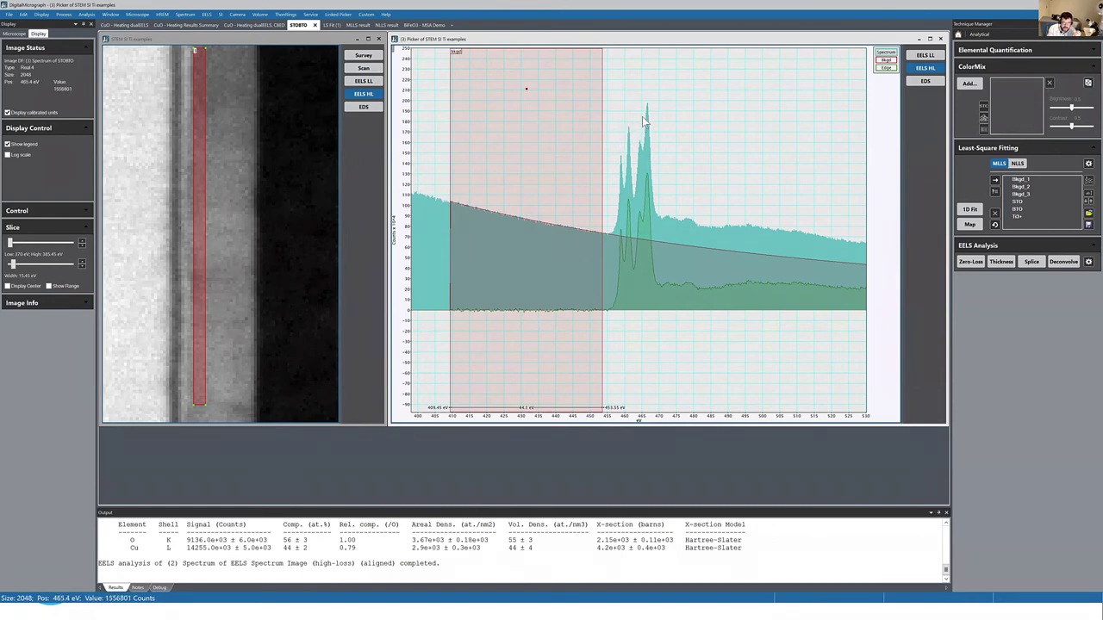
left_click_drag(623, 158, 626, 152)
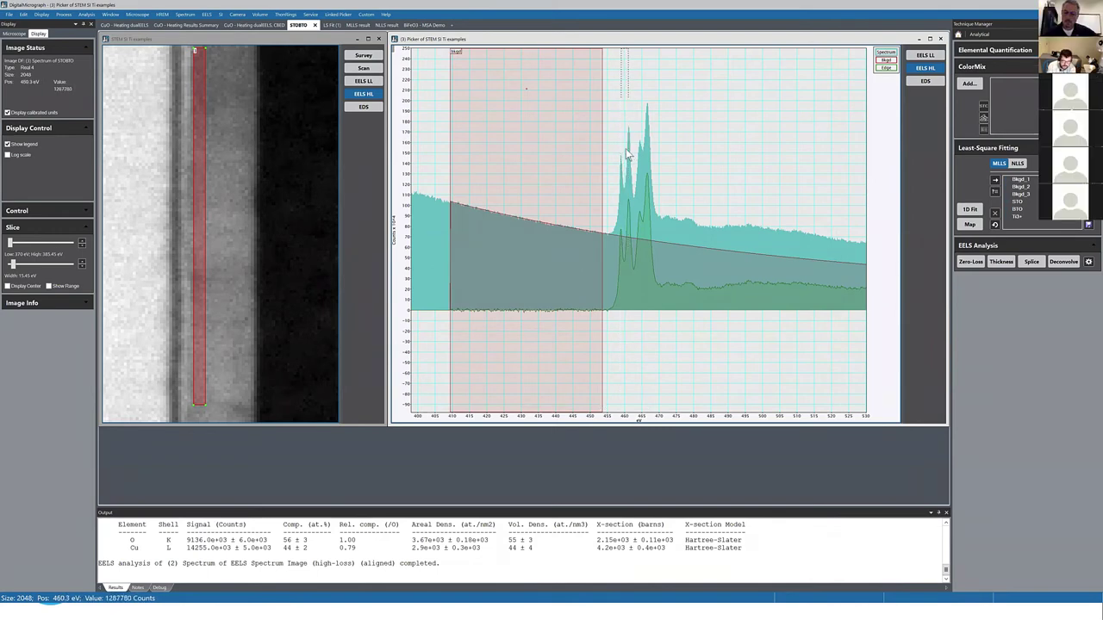
left_click(580, 171)
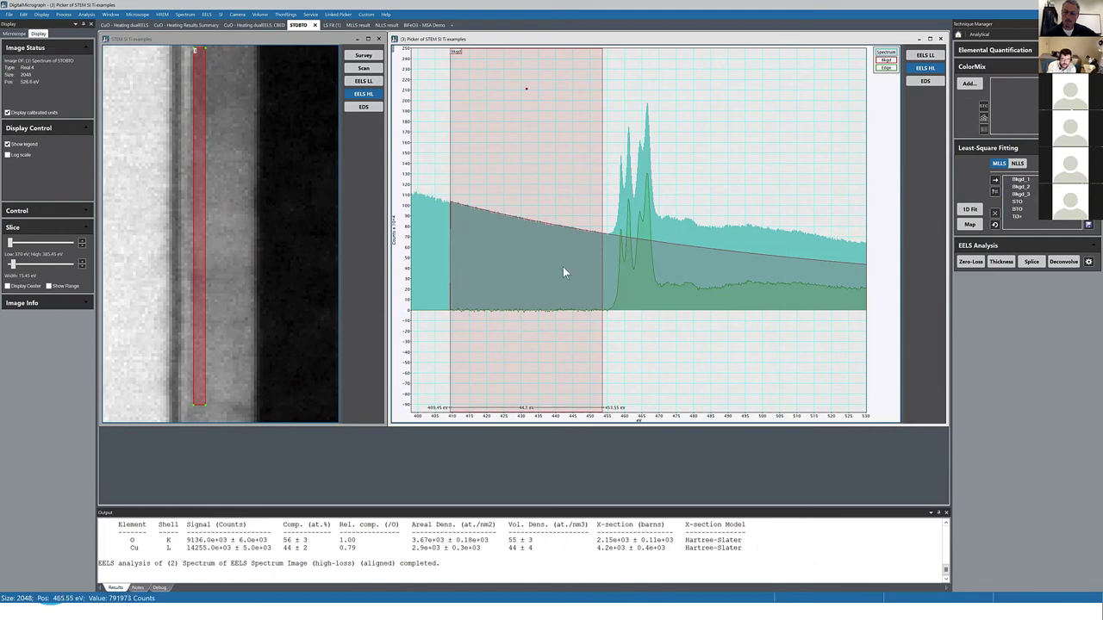
key("Delete")
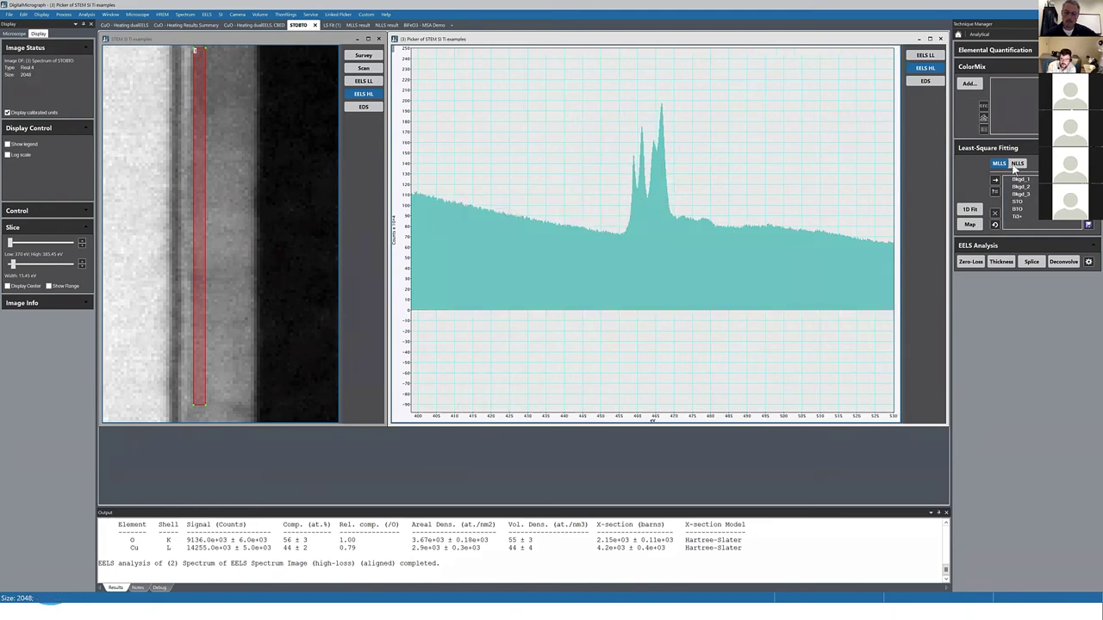
Step: Switch the least-square fitting to NLLS and mark a range of about 429 to 451 eV before the Ti edge
left_click(1019, 164)
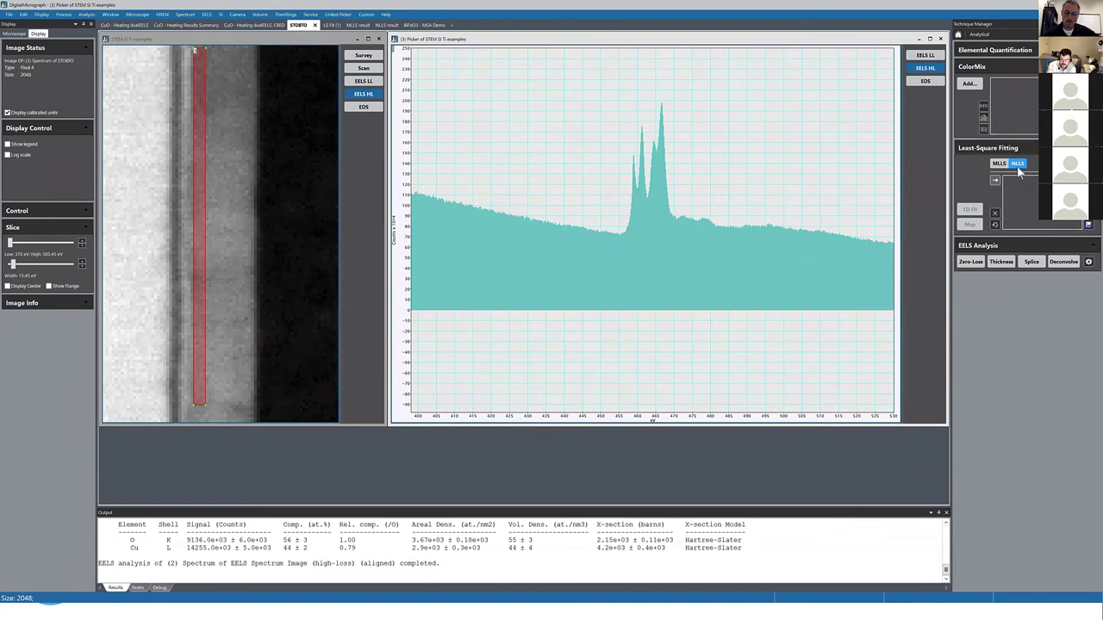
left_click(508, 178)
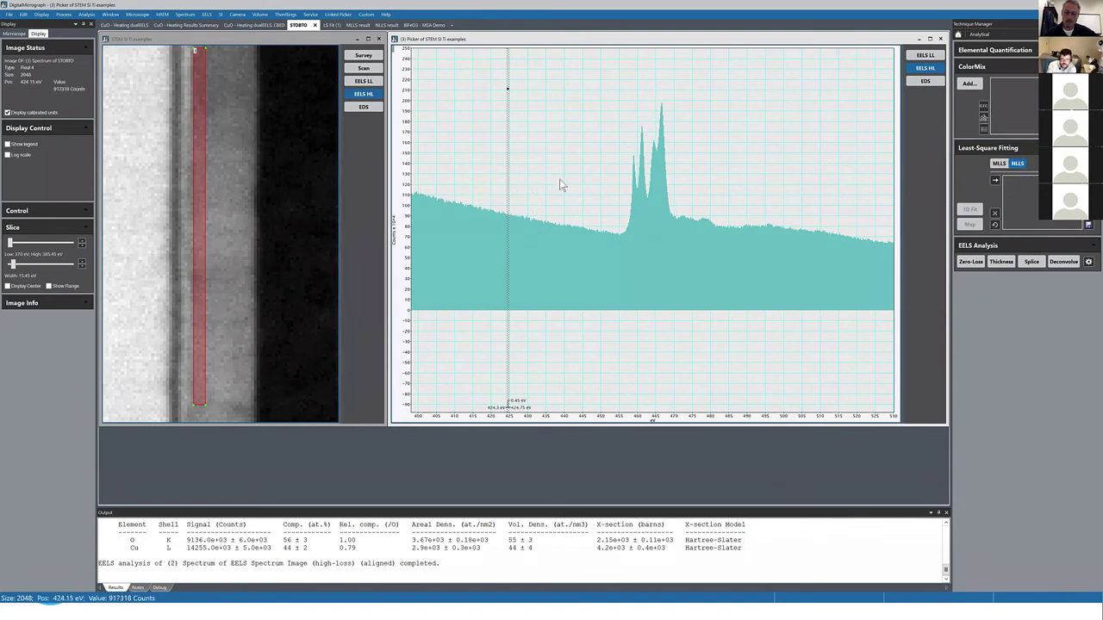
mouse_move(559, 179)
left_mouse_down()
mouse_move(598, 180)
mouse_move(583, 180)
left_mouse_up()
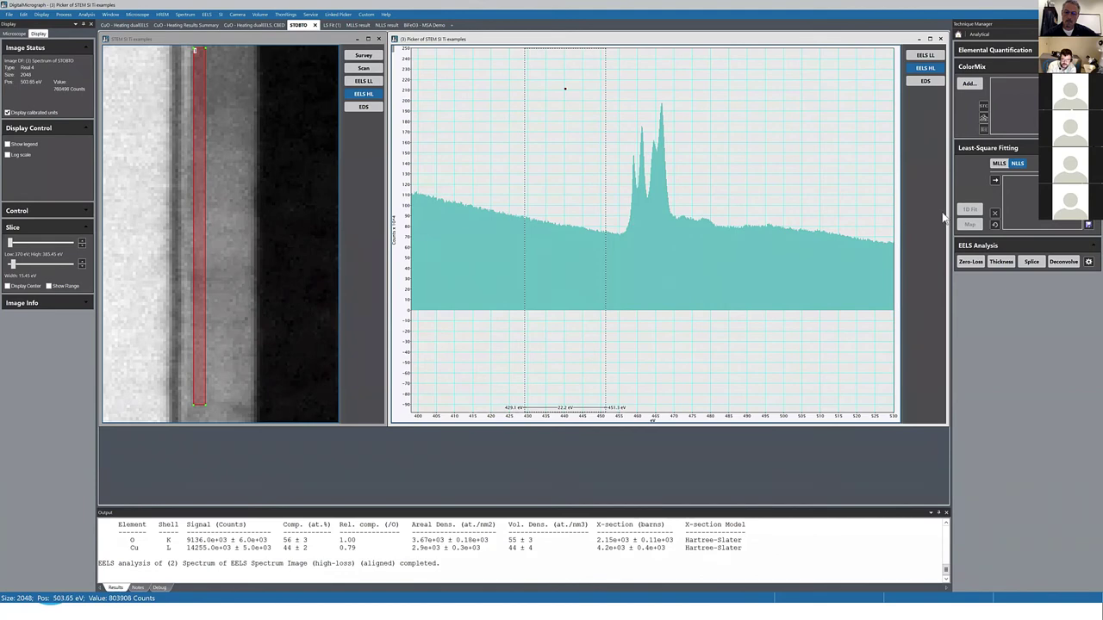
Step: Review the item types available for an NLLS fit, including scripted function and reference, without adding one
left_click(996, 181)
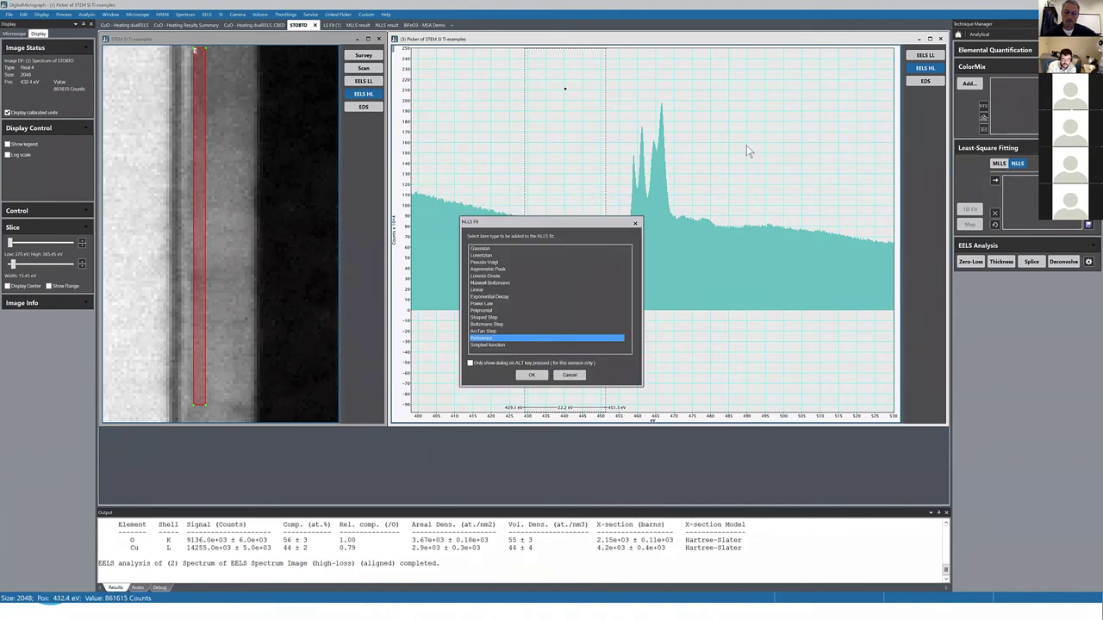
left_click_drag(746, 145, 746, 144)
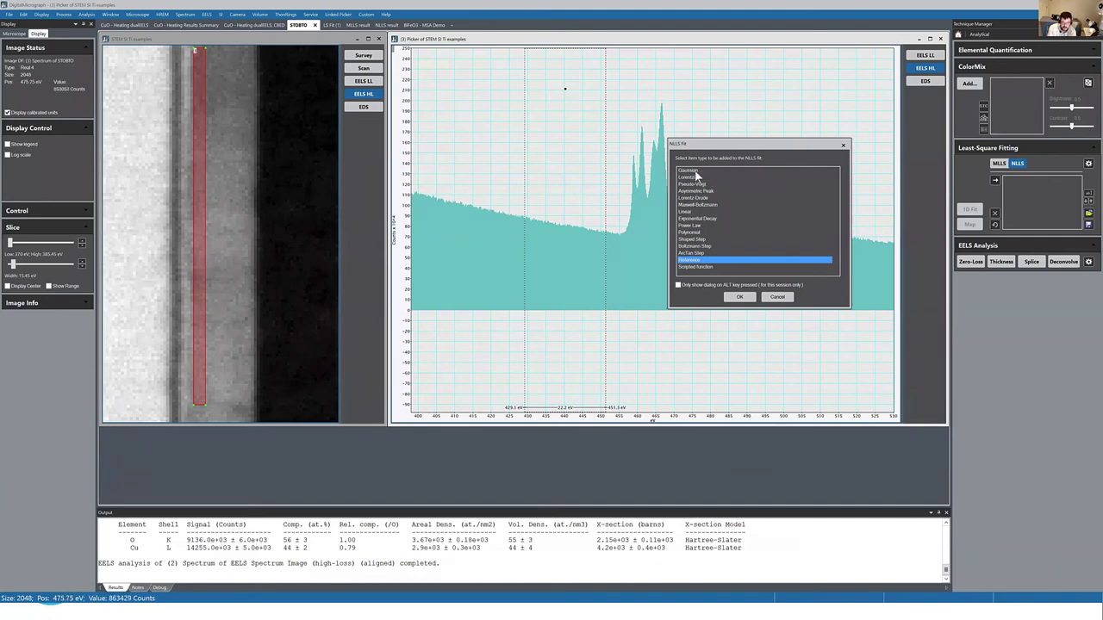
left_click(699, 269)
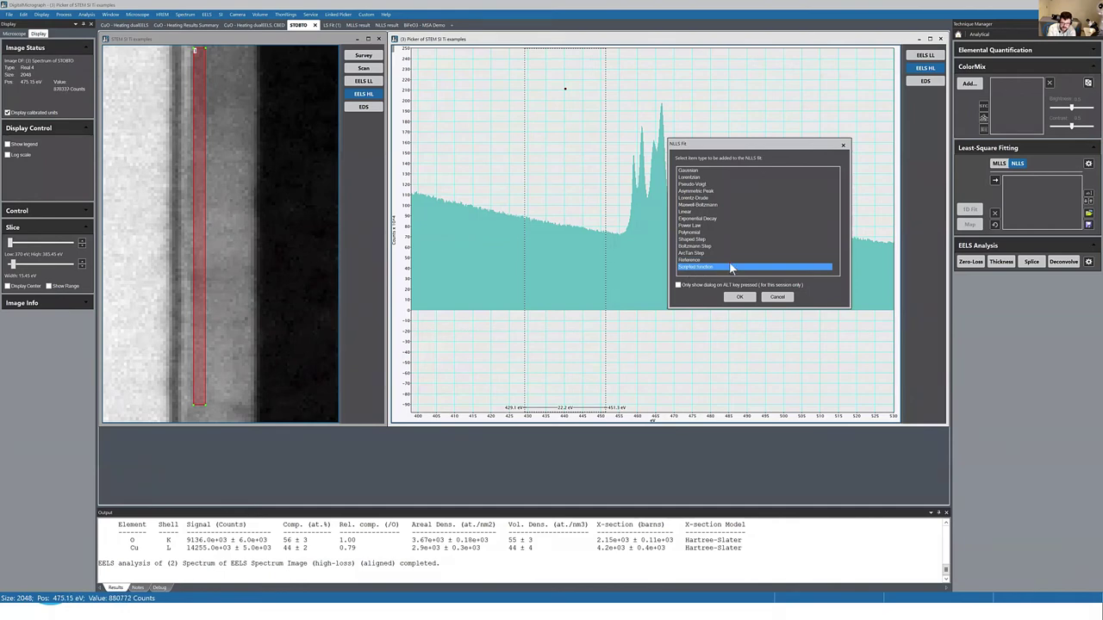
left_click(689, 261)
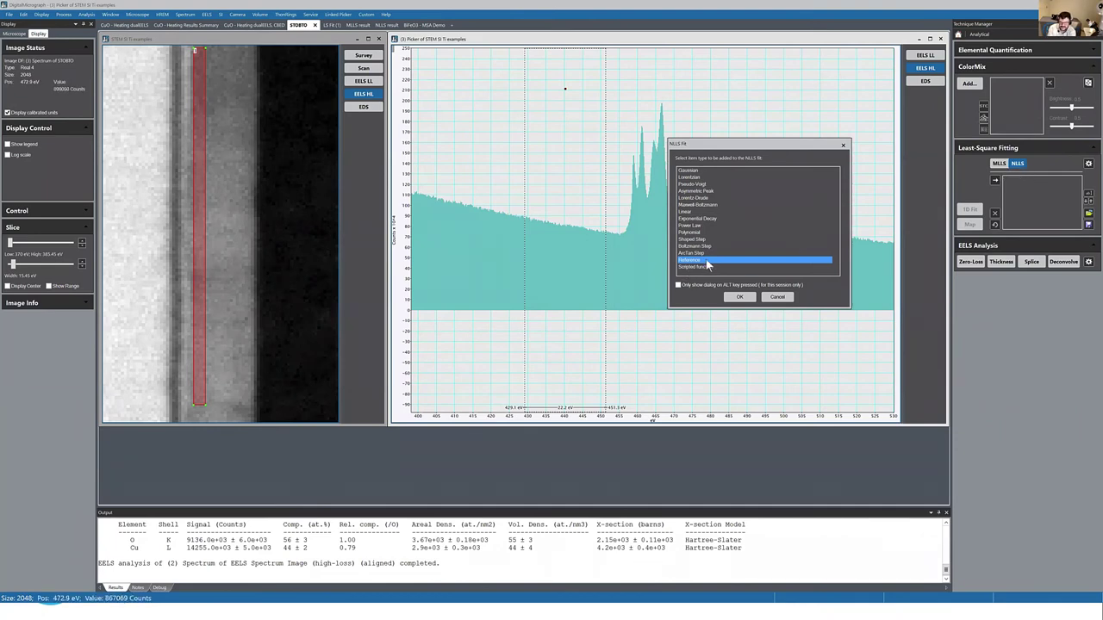
left_click(777, 298)
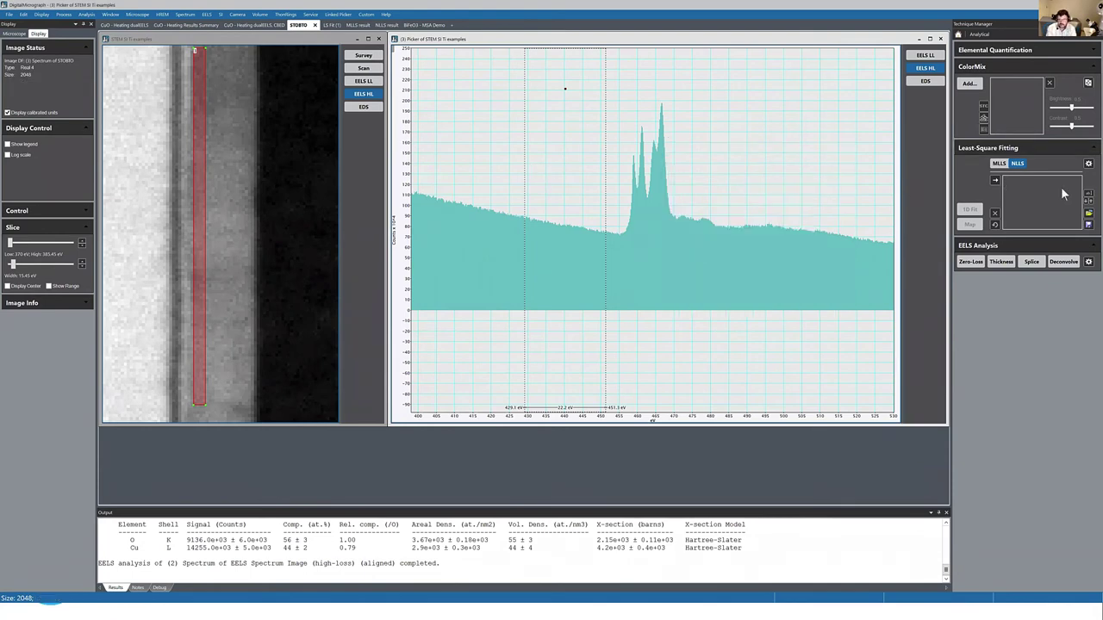
Step: Load the saved NLLS fit model "Ti Crystal field - params 001" onto the spectrum
left_click(1089, 215)
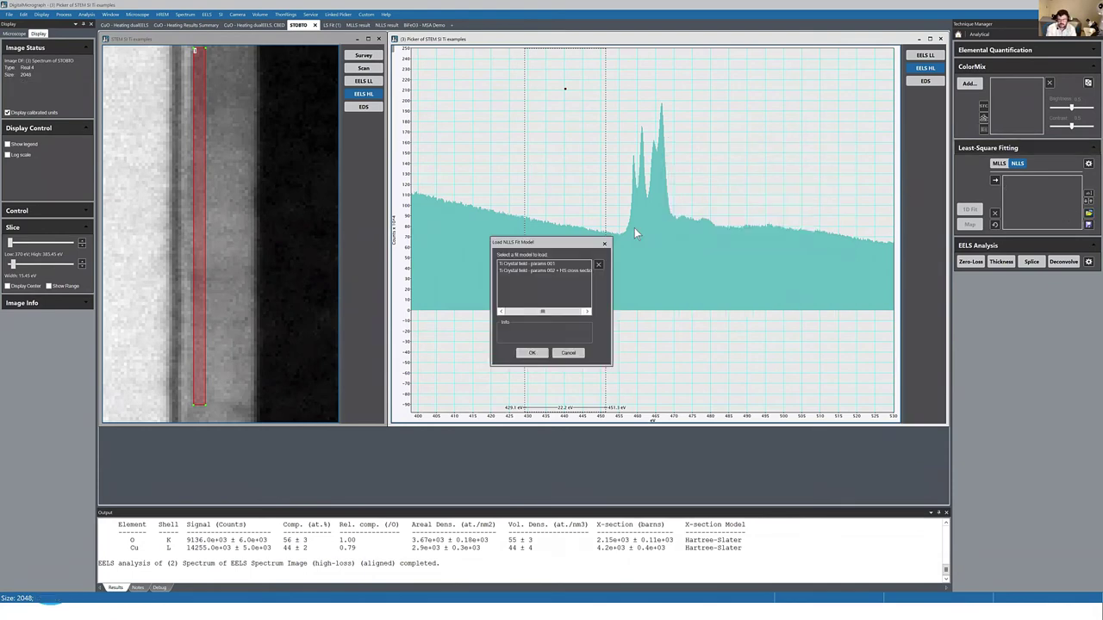
left_click(539, 263)
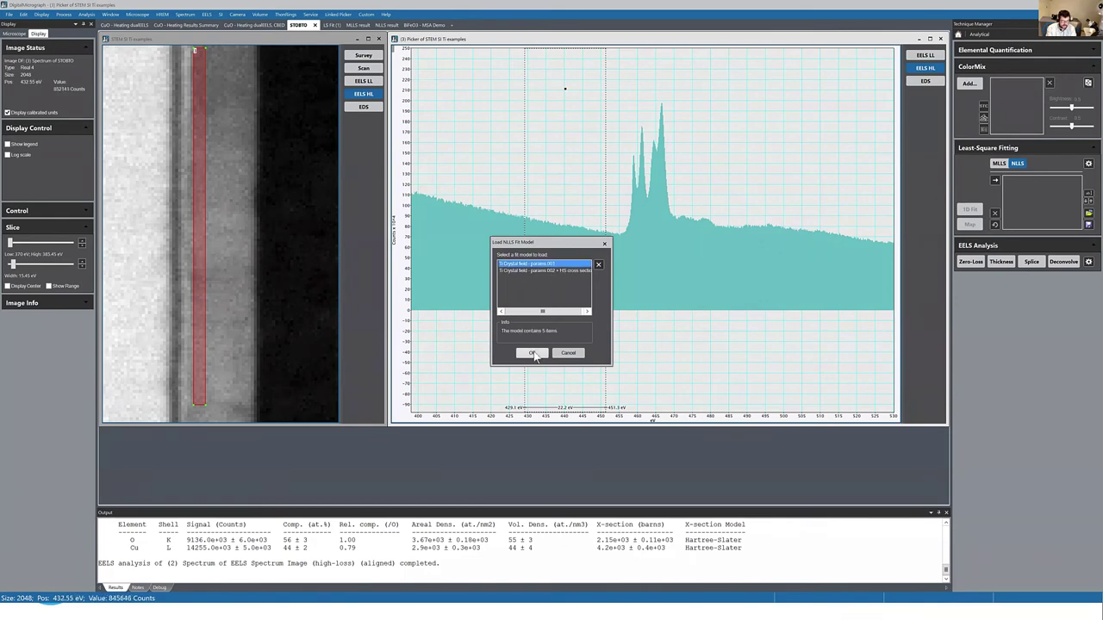
left_click(533, 354)
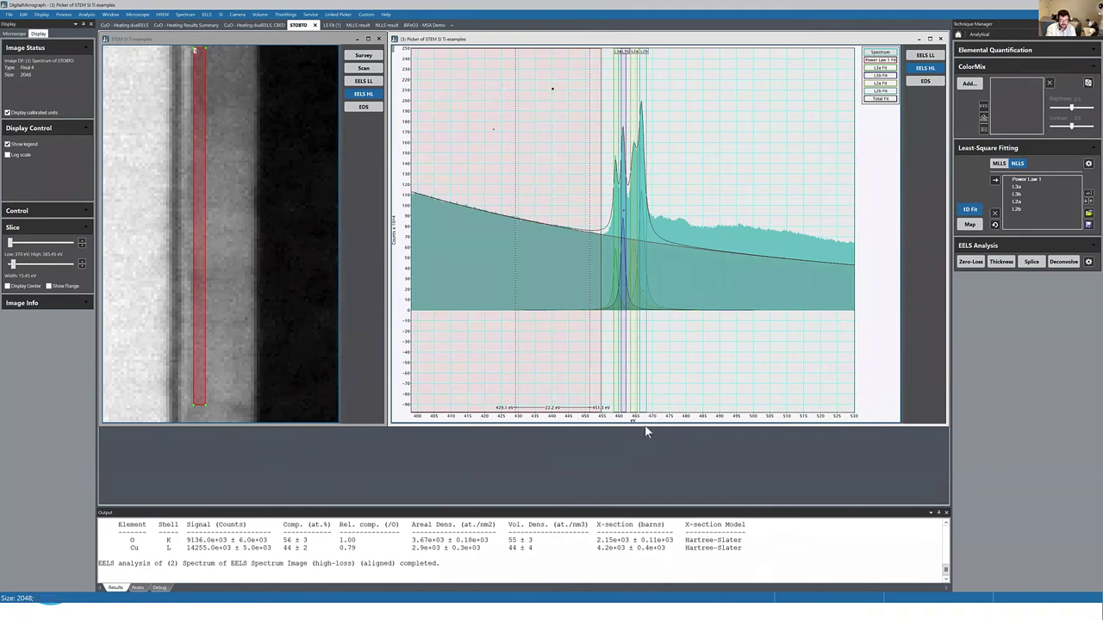
Step: Examine the fitted Ti L3 and L2 peaks, expand the L3a parameters, and move the spectrum picker to about 24.7 nm at the dark region's boundary
scroll(648, 422, "up", 5)
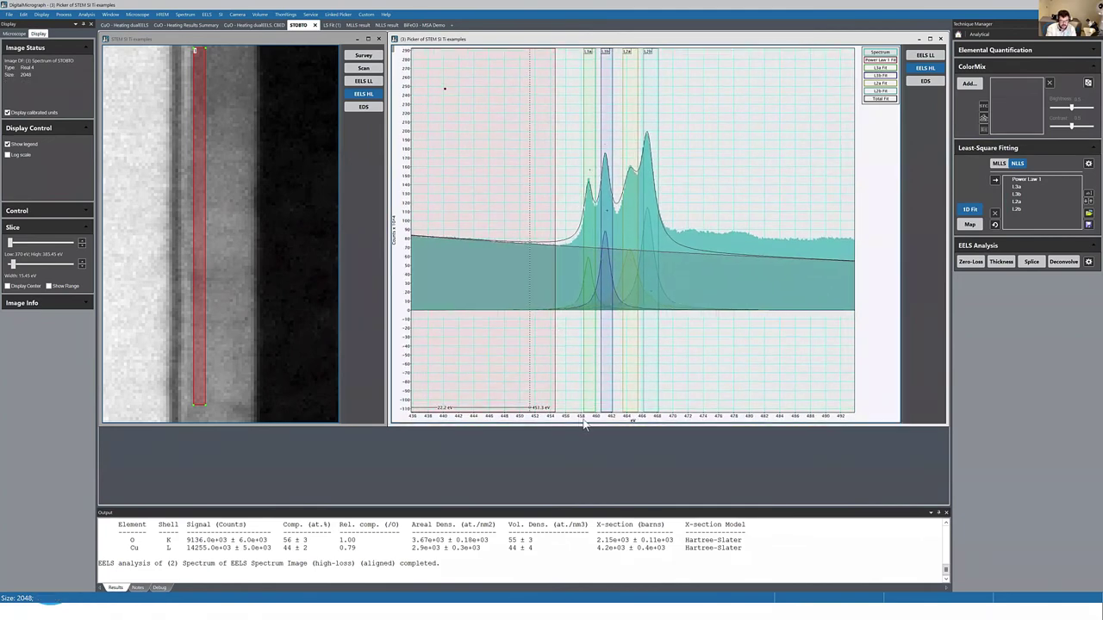
scroll(575, 420, "down", 2)
scroll(576, 419, "down", 3)
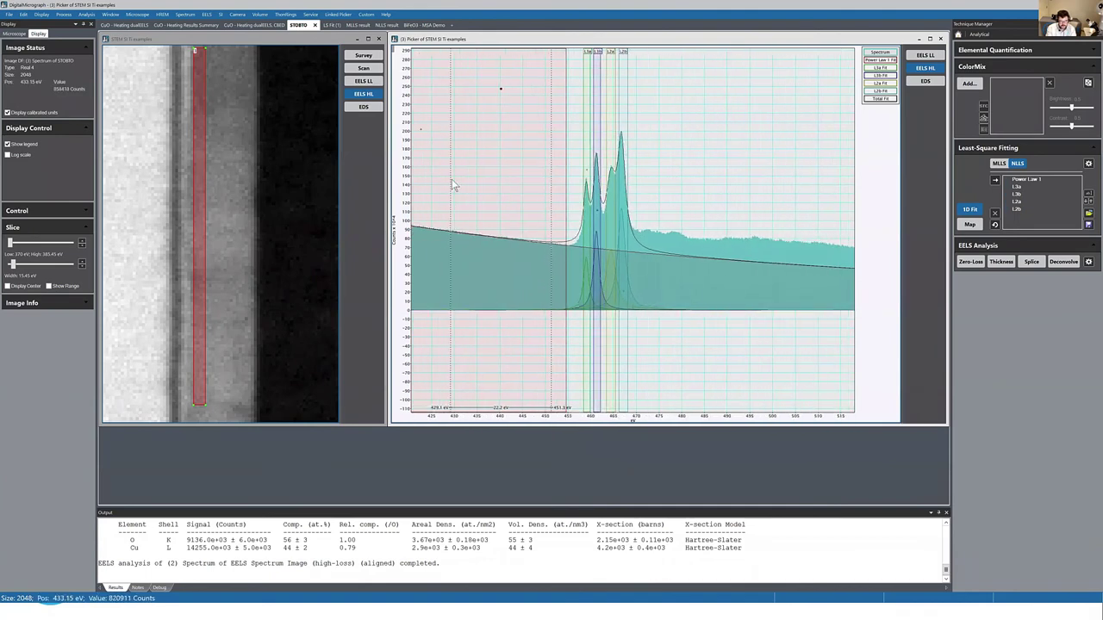
scroll(585, 420, "down", 3)
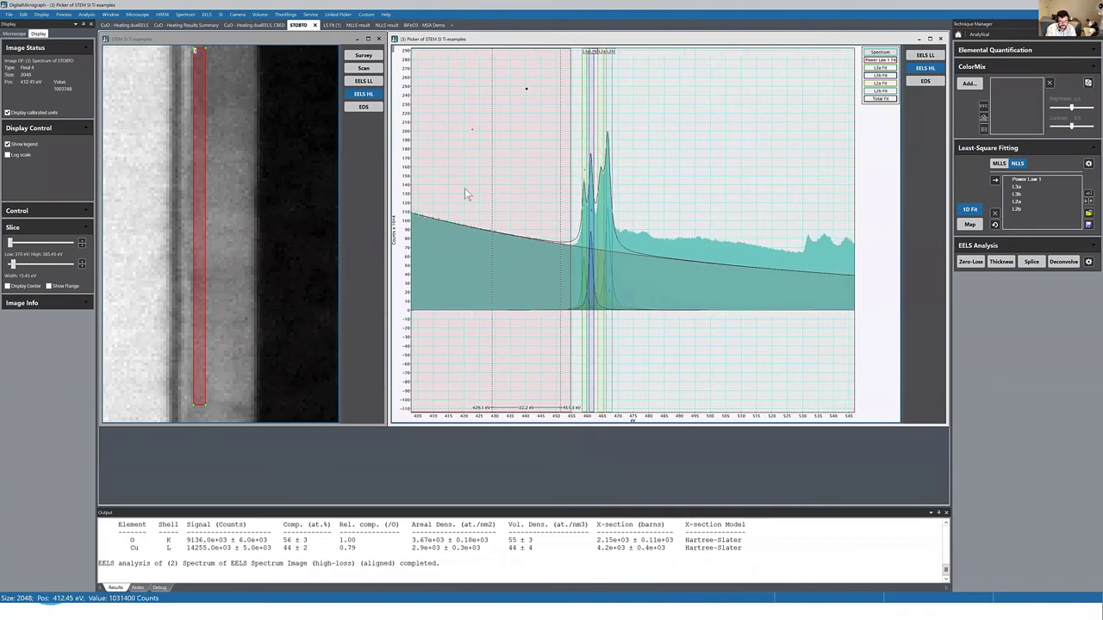
scroll(603, 420, "up", 6)
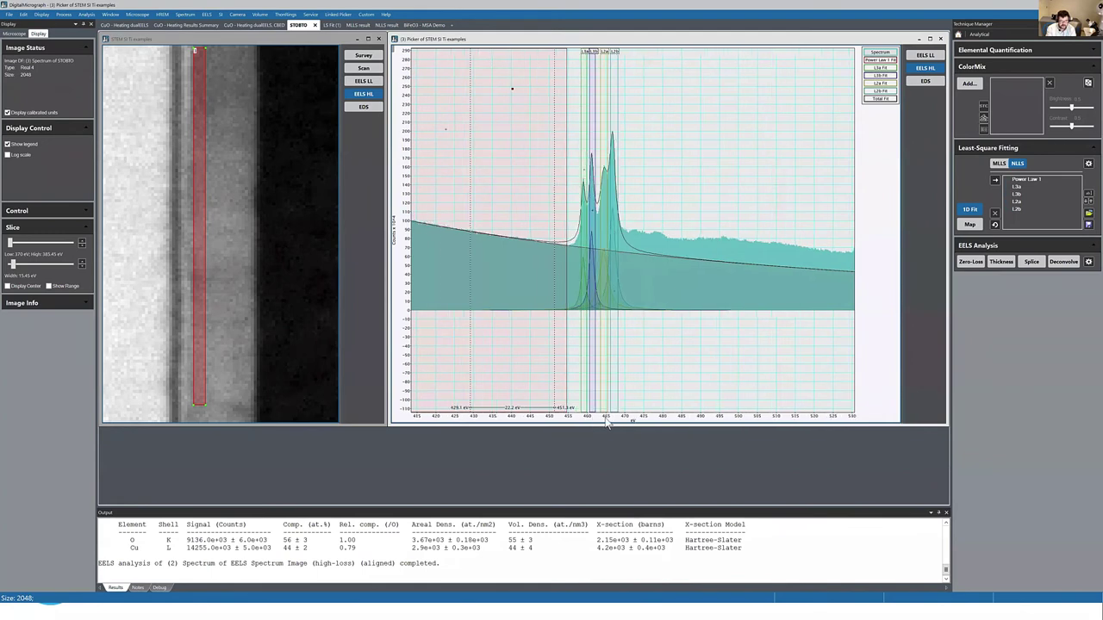
scroll(617, 419, "up", 2)
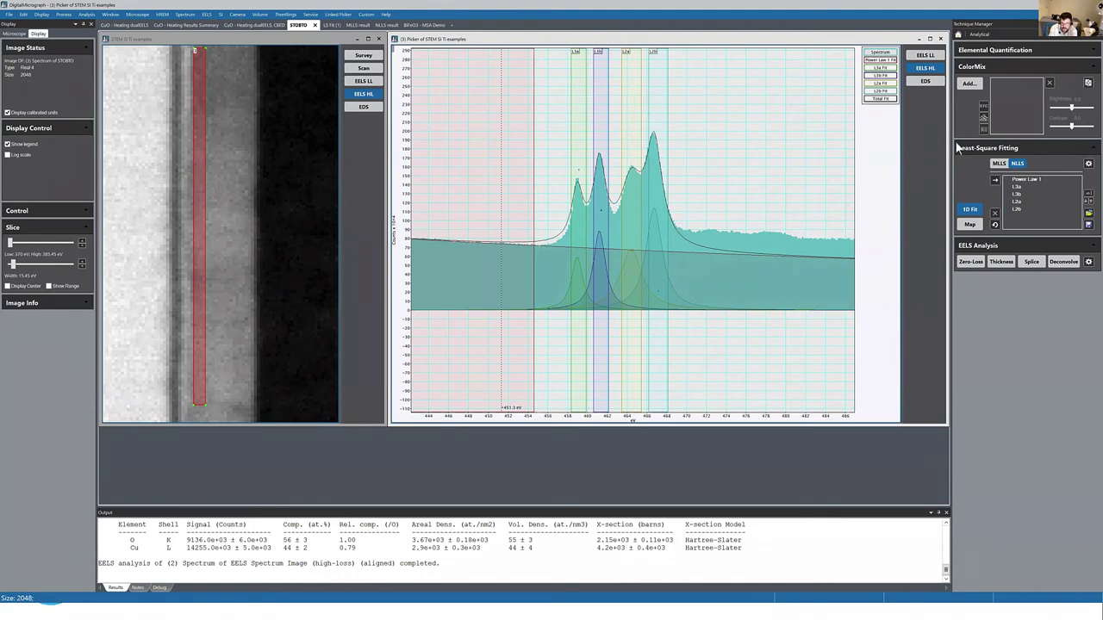
left_click(1008, 187)
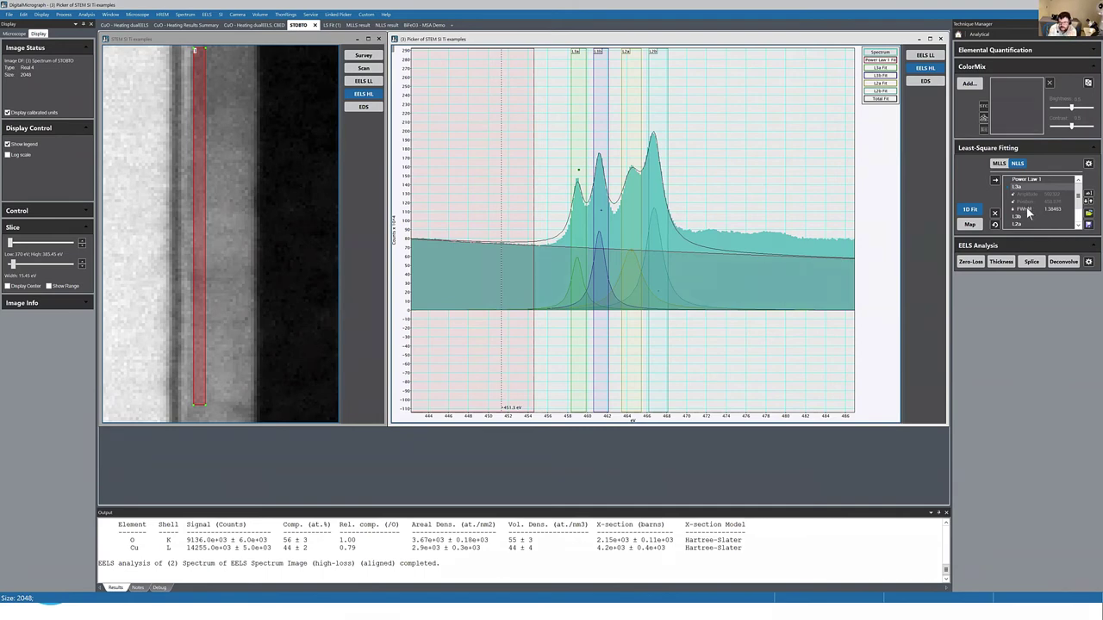
left_click_drag(207, 276, 267, 278)
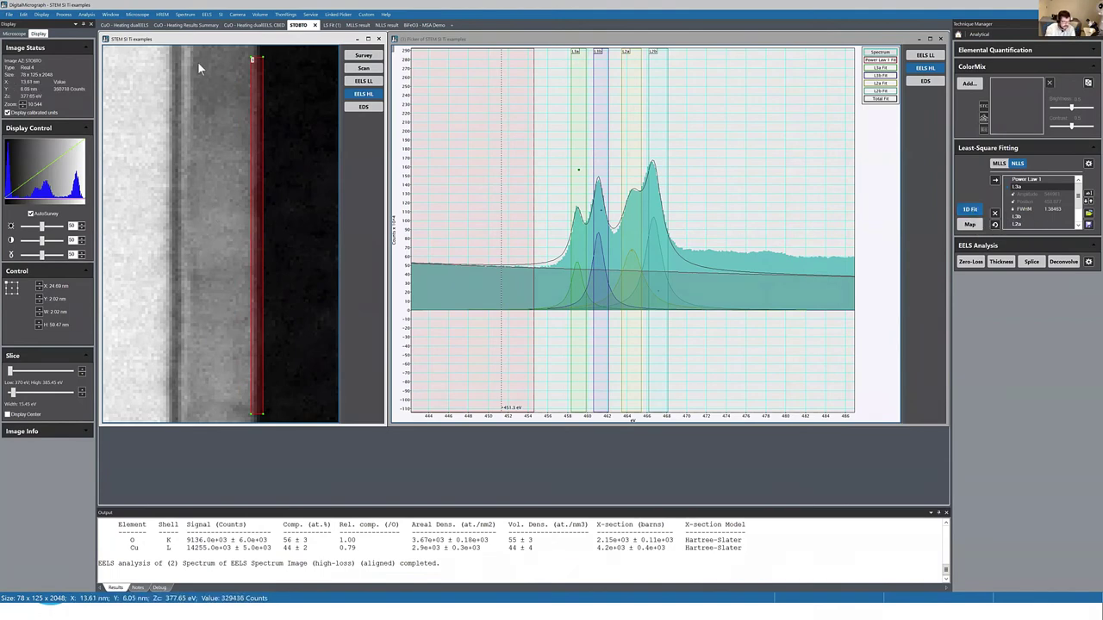
Step: Draw a horizontal line profile about 38 nm long across all layers of the STOBTO map and widen it to 115
right_click(190, 179)
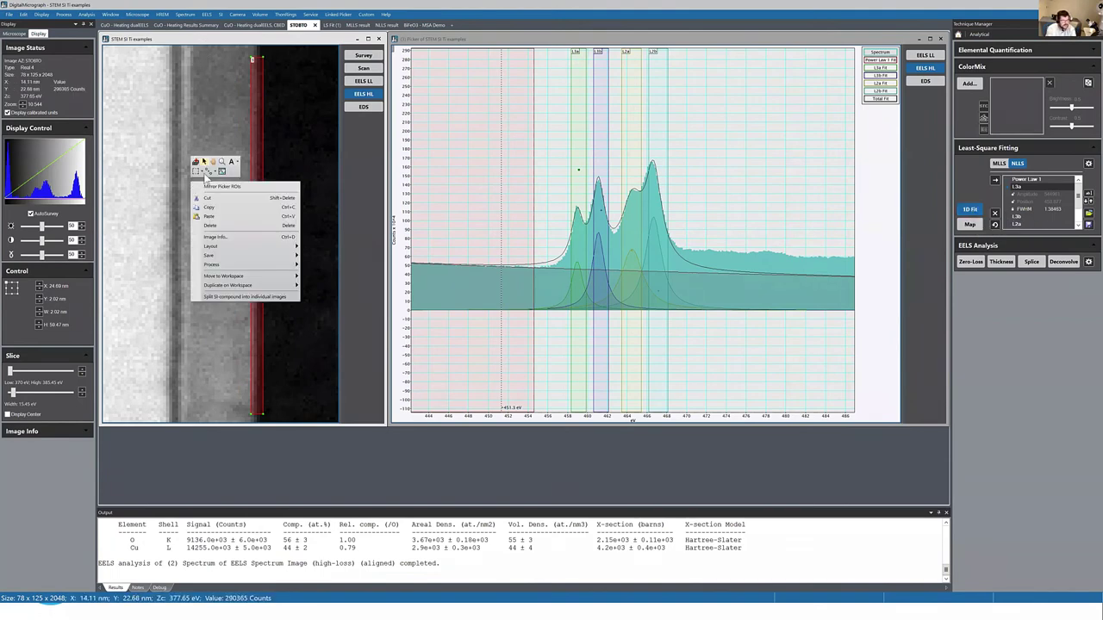
left_click(183, 198)
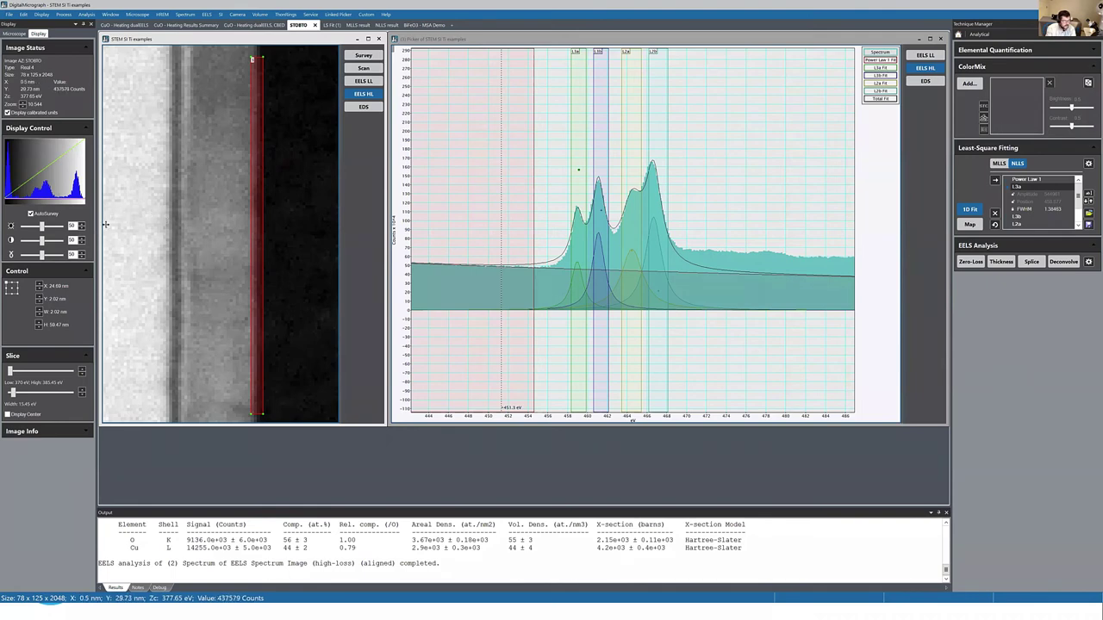
left_click_drag(106, 225, 333, 226)
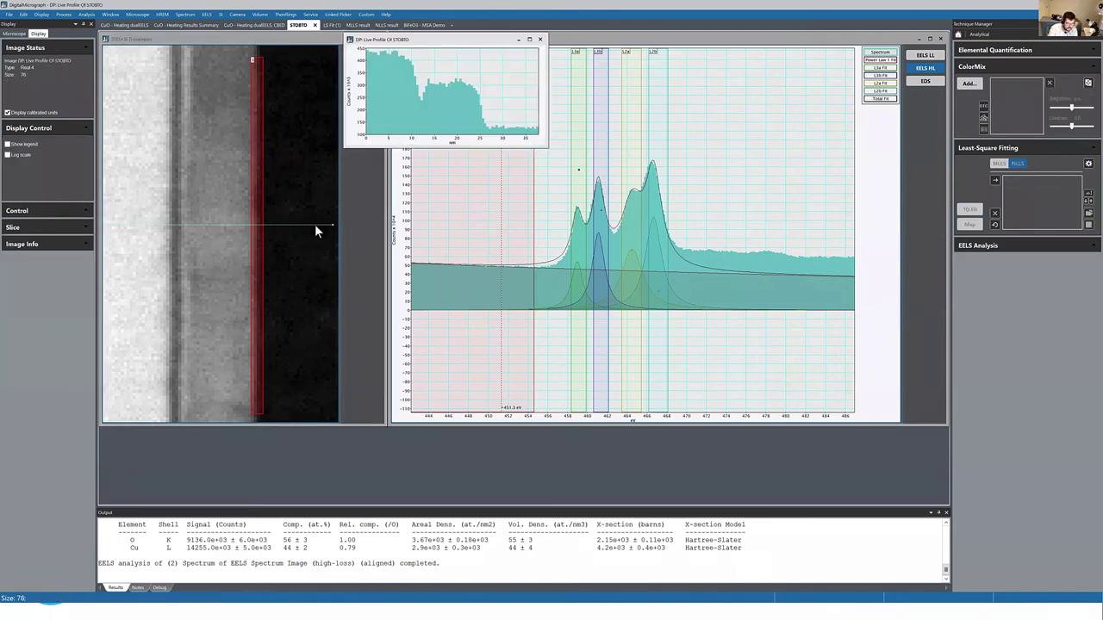
scroll(315, 224, "up", 5)
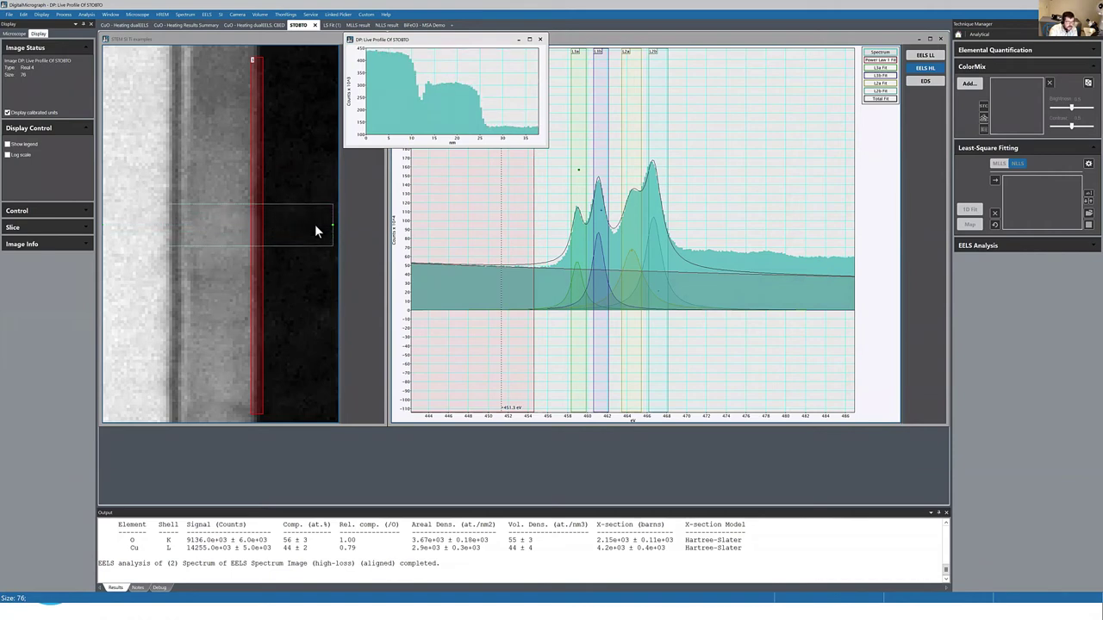
scroll(315, 224, "up", 7)
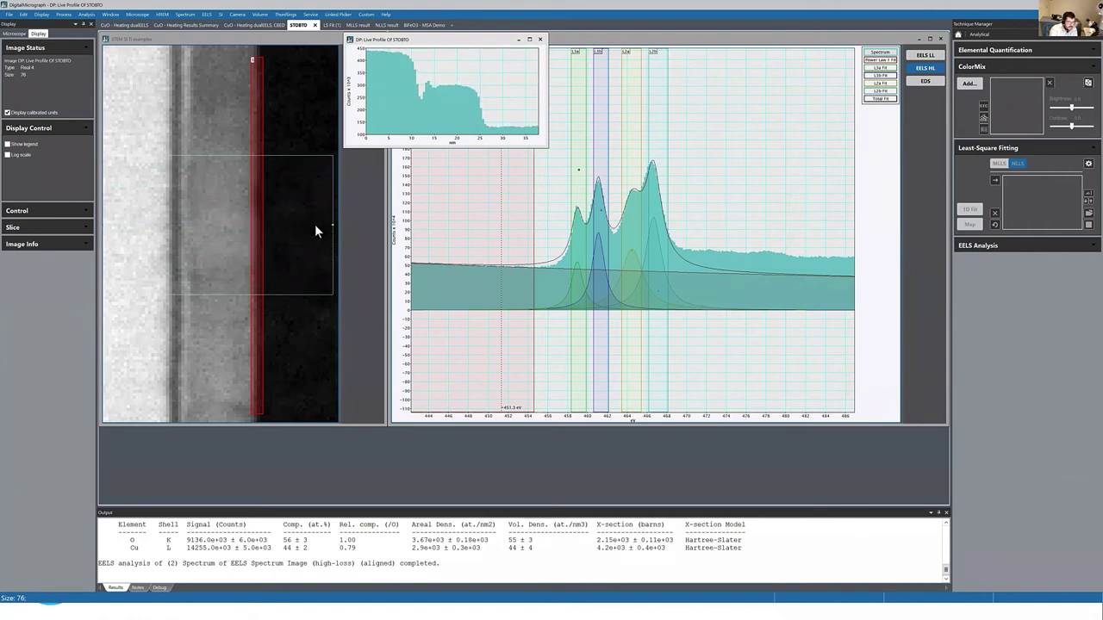
scroll(314, 224, "up", 8)
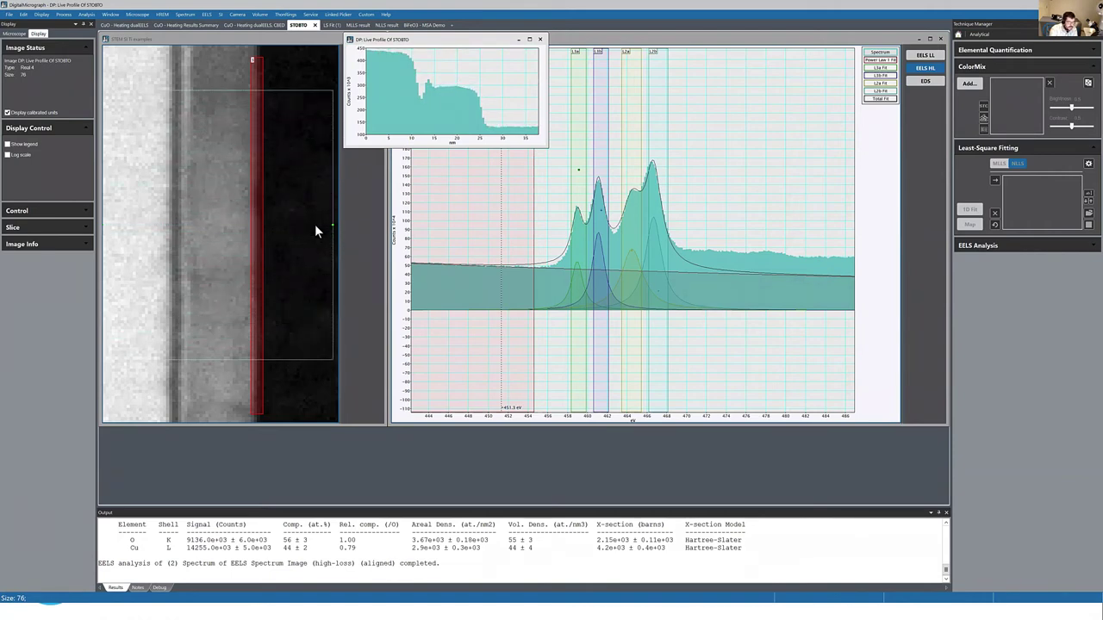
scroll(315, 224, "up", 6)
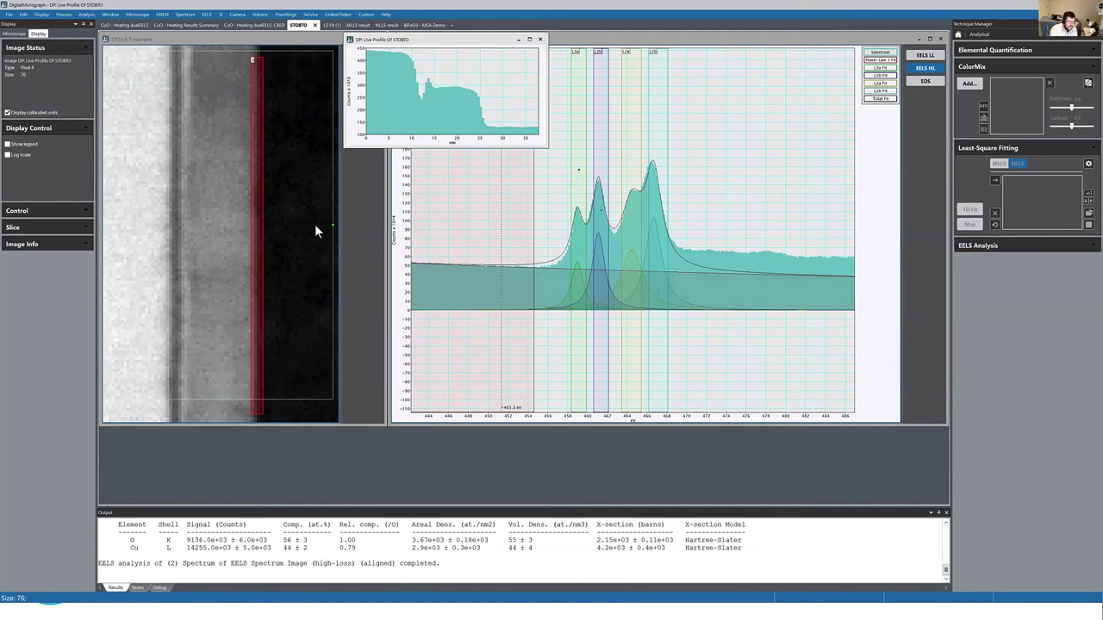
Step: Extract a linescan spectrum image from the line profile and display its high-loss EELS data
left_click(246, 56)
right_click(246, 57)
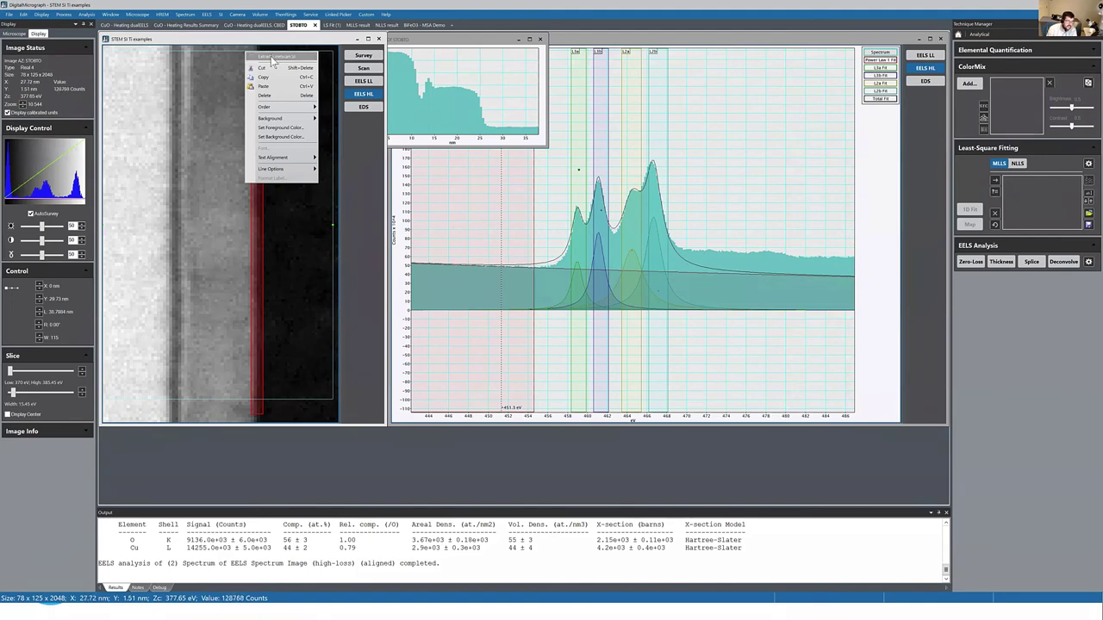
left_click(273, 58)
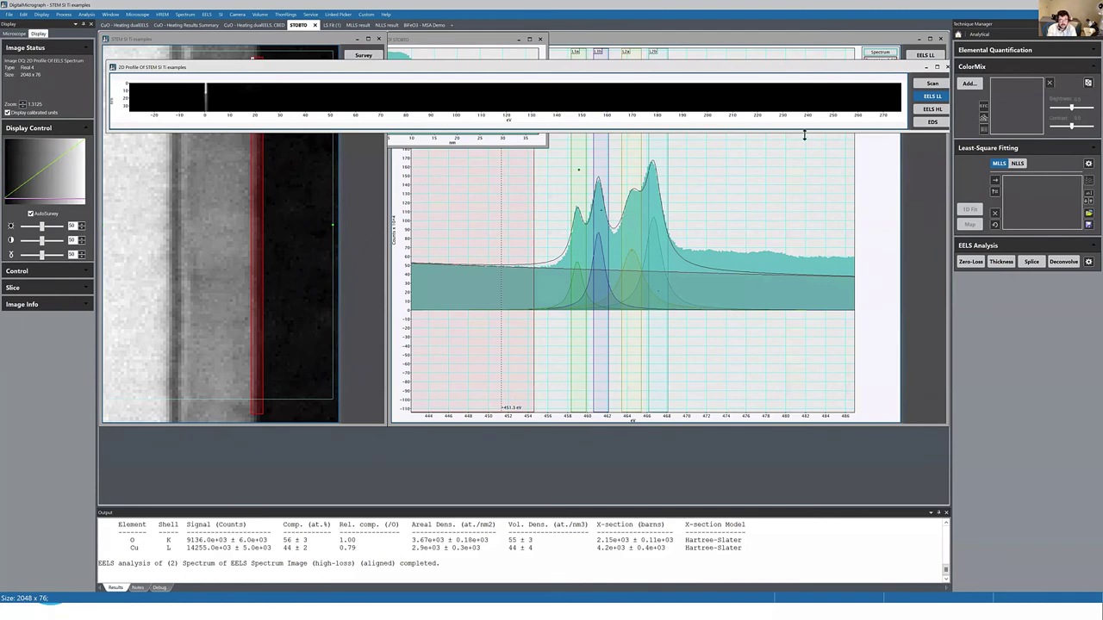
left_click_drag(812, 68, 805, 63)
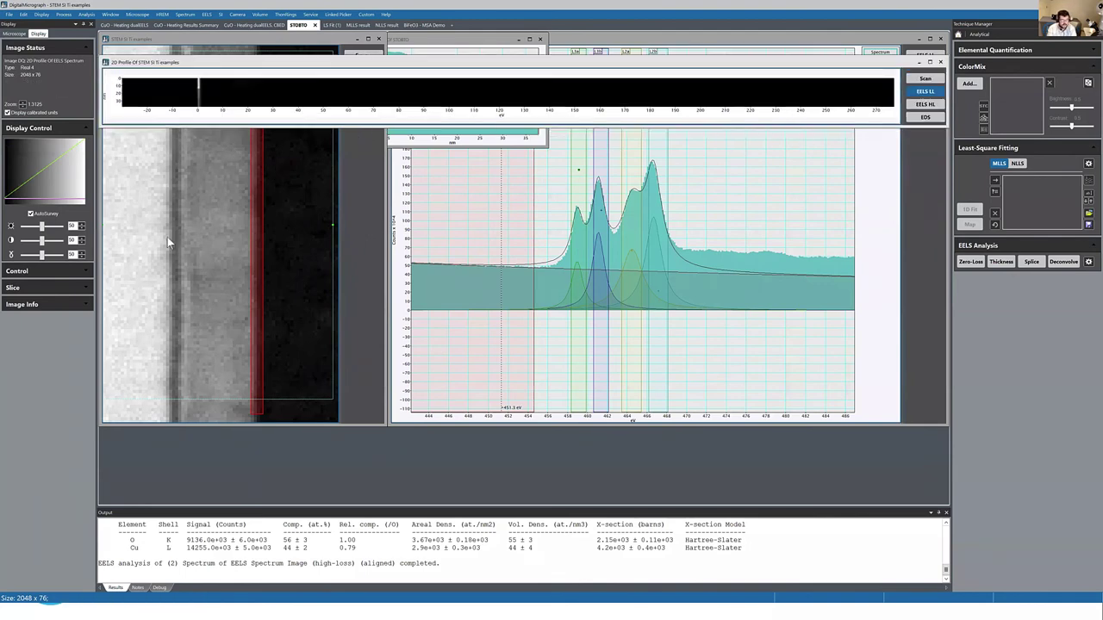
left_click(925, 105)
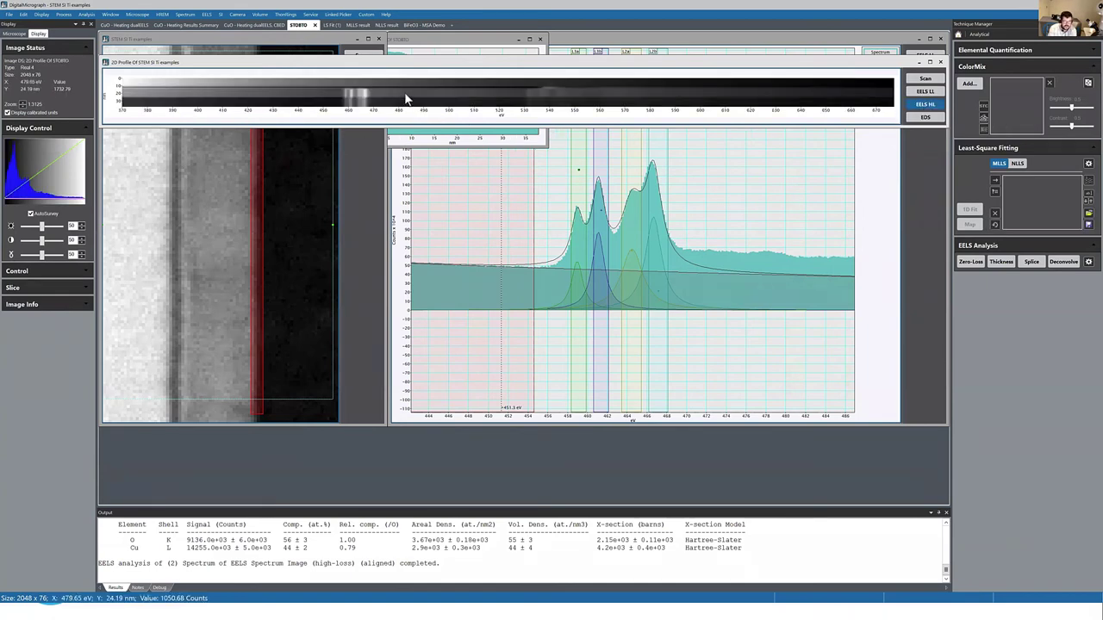
Step: Place a spectrum picker on the high-loss EELS data of the extracted linescan
right_click(401, 98)
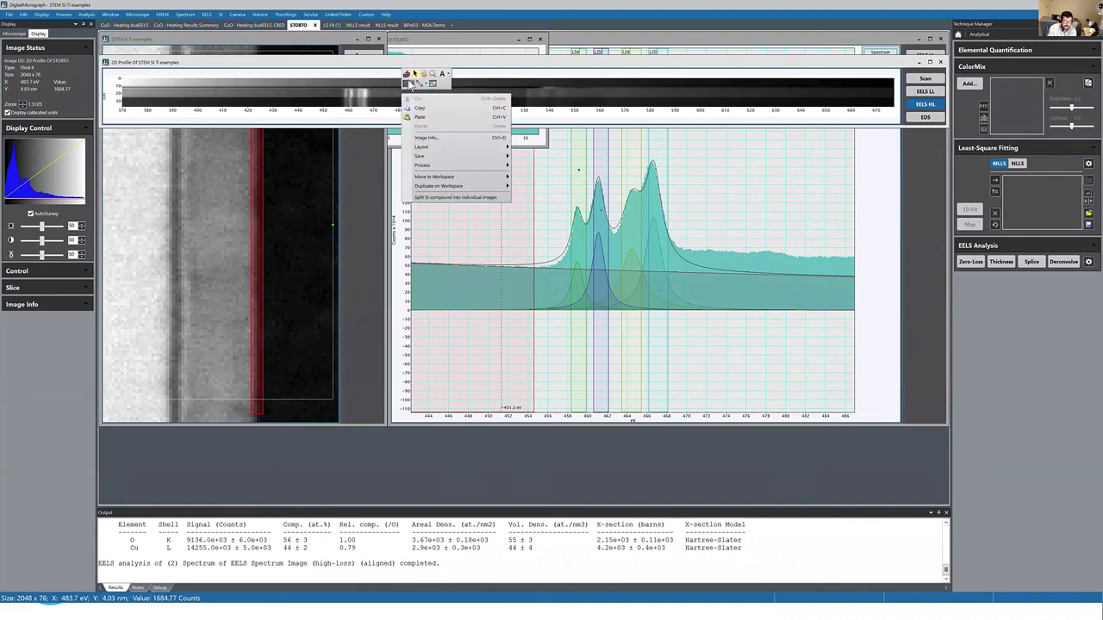
left_click(369, 87)
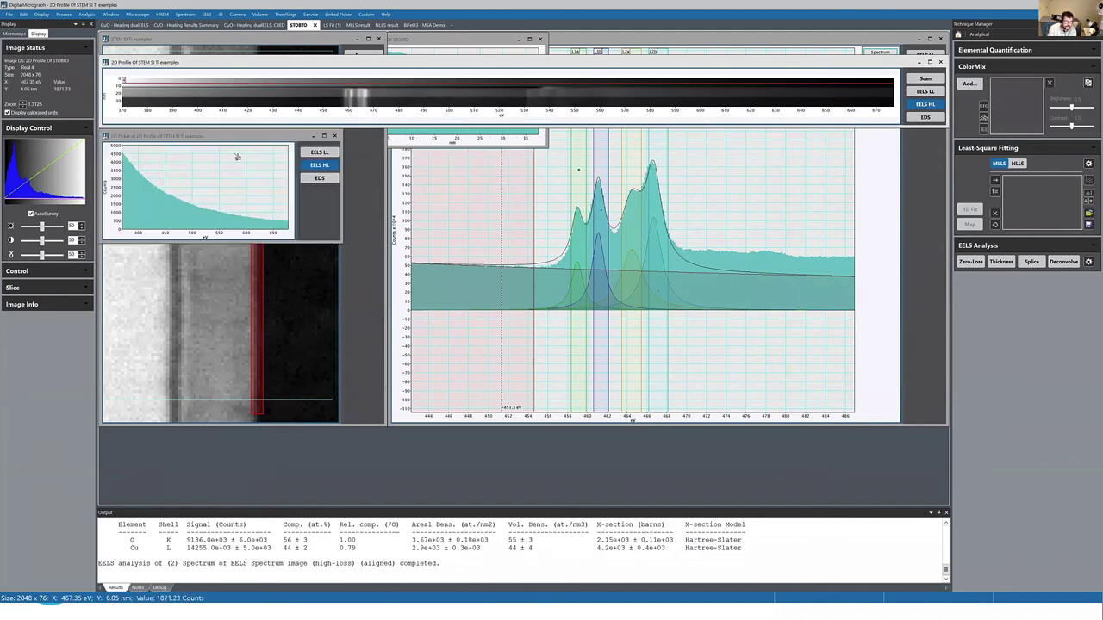
Step: Move the spectrum picker on the extracted linescan to about 20 nm and enlarge the picked high-loss EELS spectrum
left_click(277, 83)
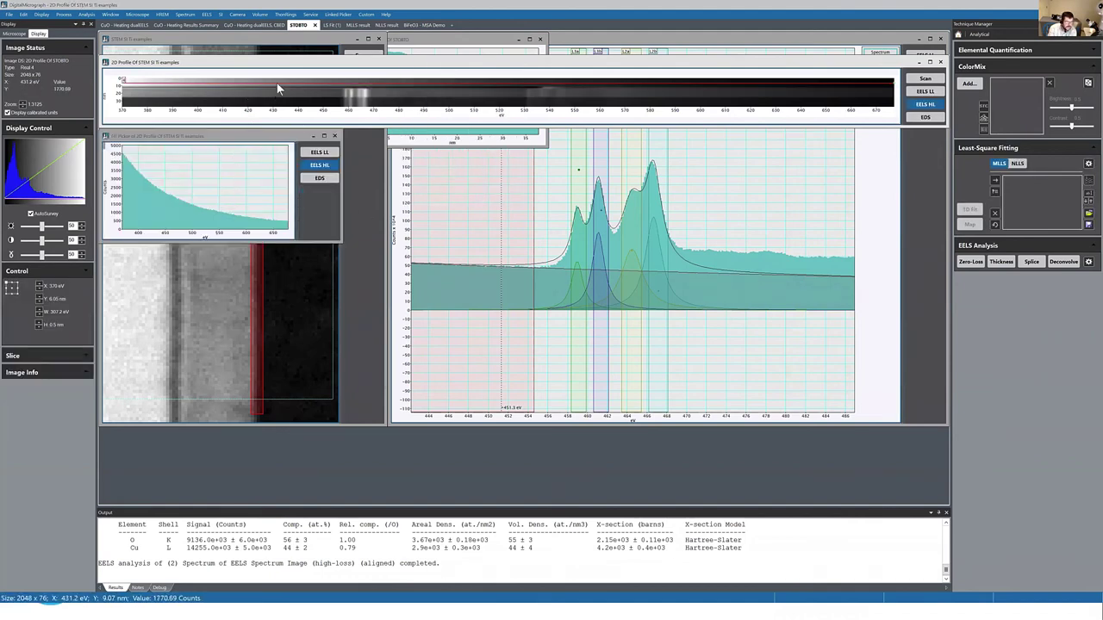
left_click_drag(275, 83, 250, 239)
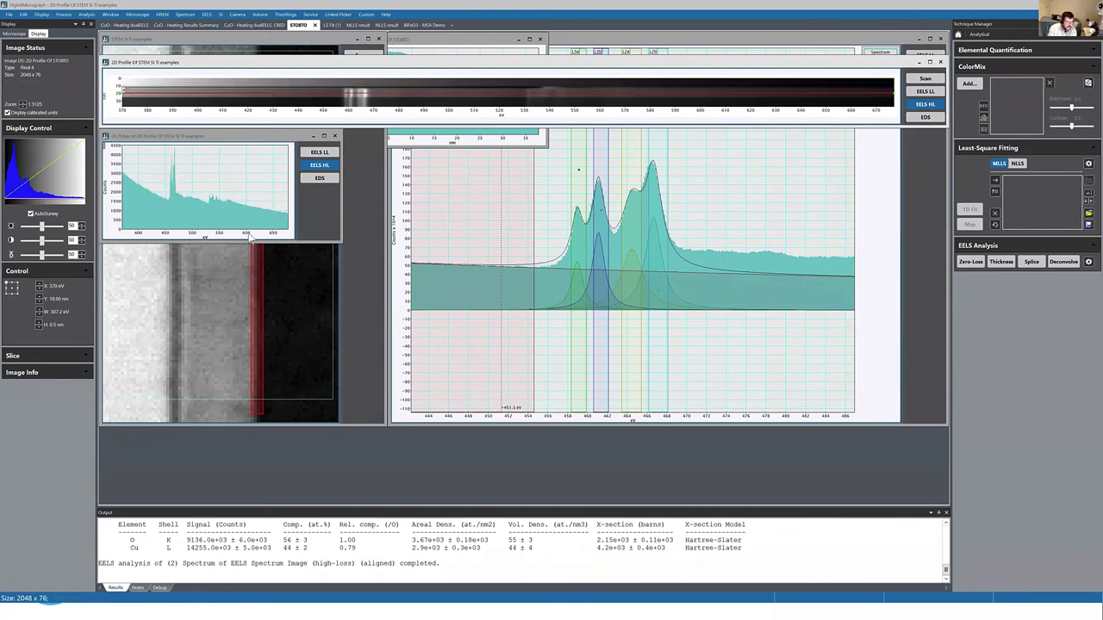
left_click(339, 242)
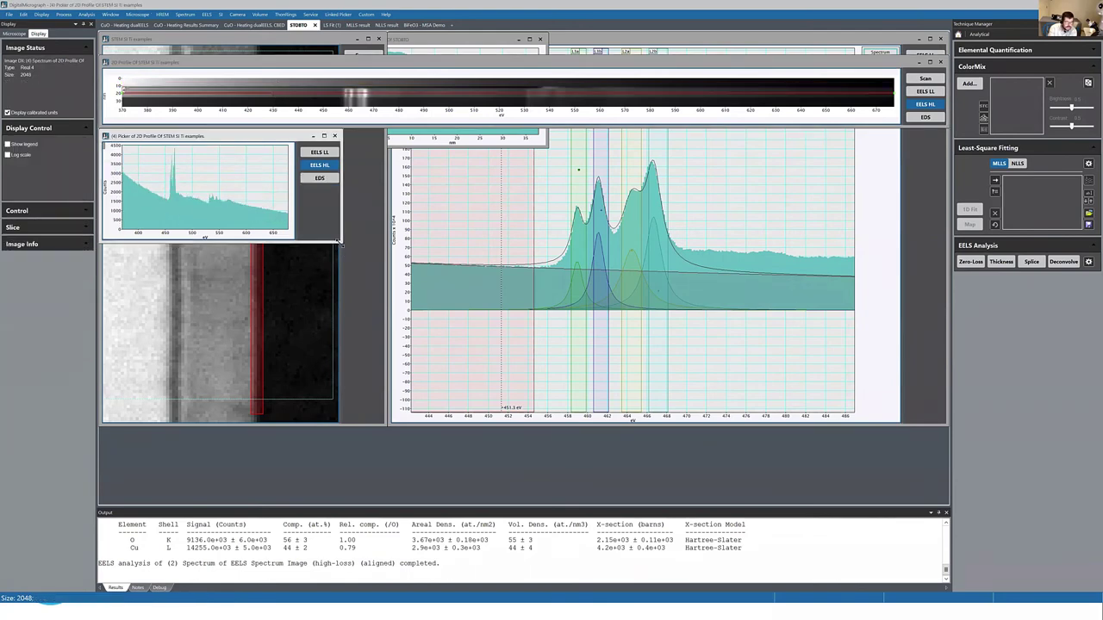
left_click(323, 135)
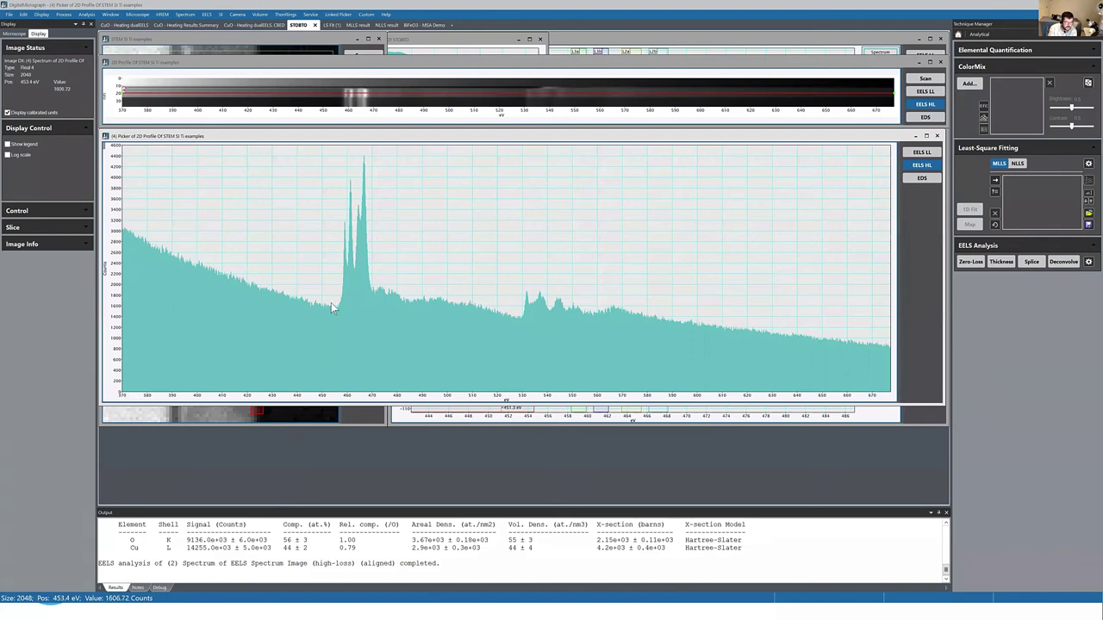
left_click(1088, 216)
left_click(538, 271)
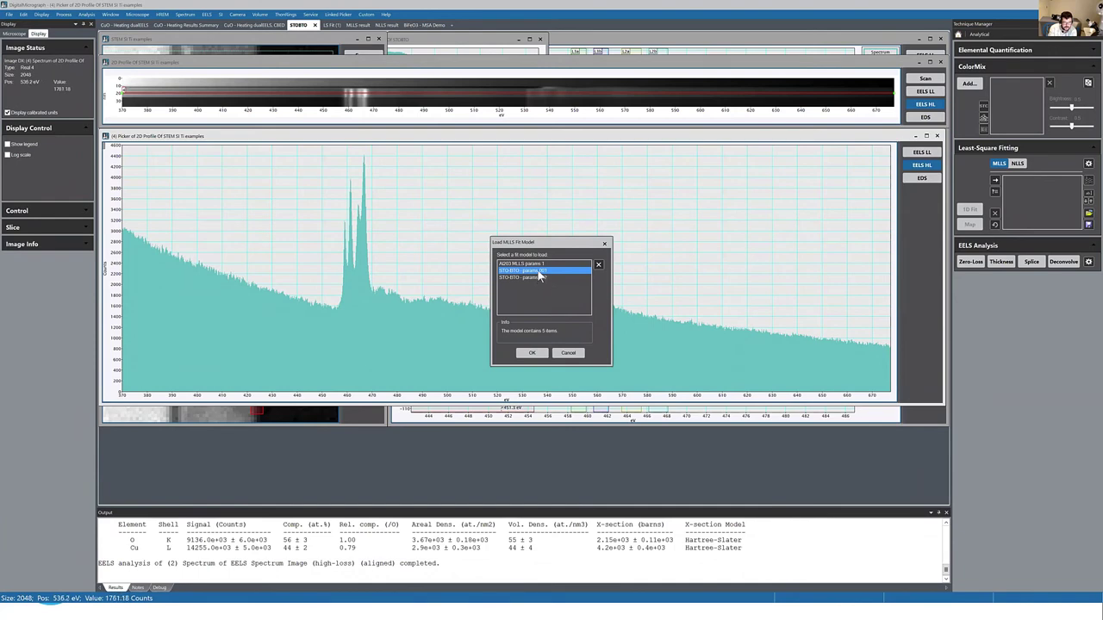
left_click(568, 354)
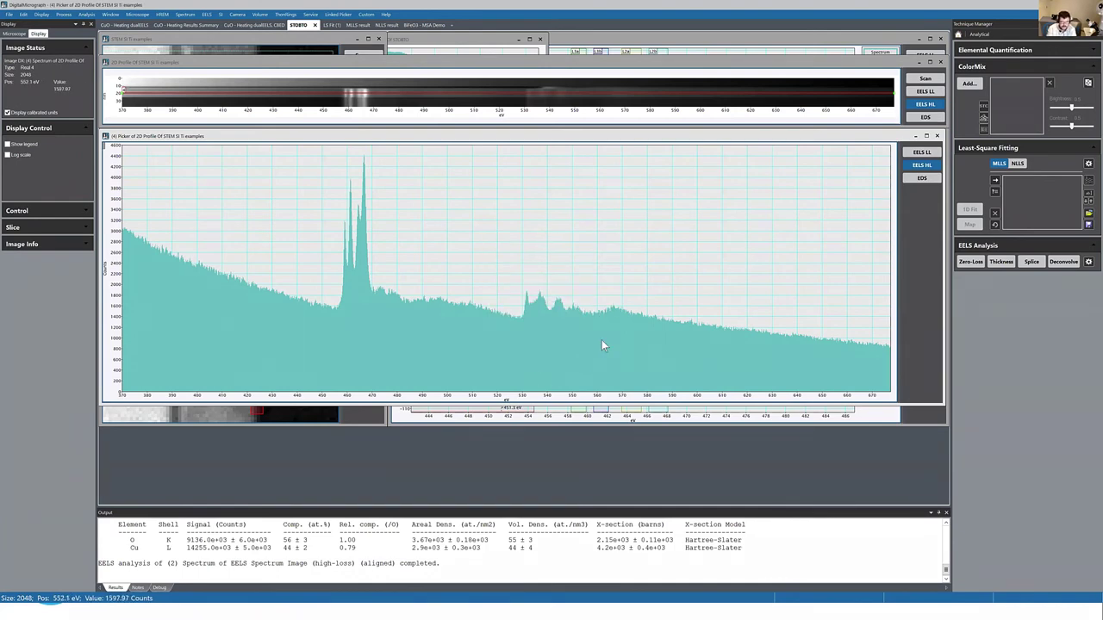
Step: Load the NLLS model "Ti Crystal field - params 001" and map its fit parameter values and total fit model along the linescan
left_click(1018, 164)
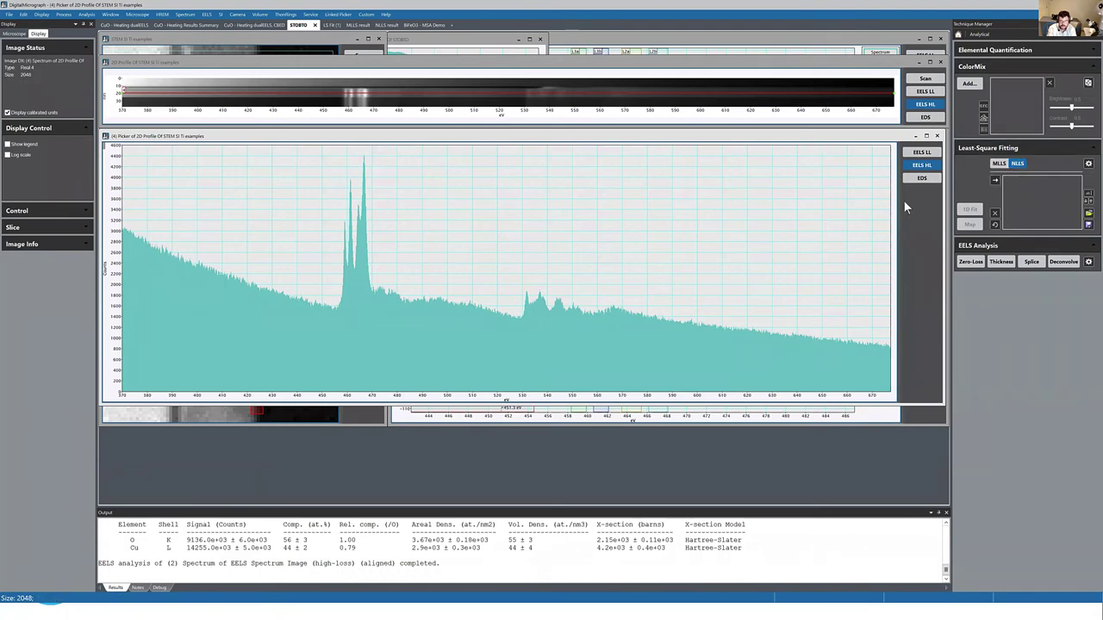
left_click(1088, 213)
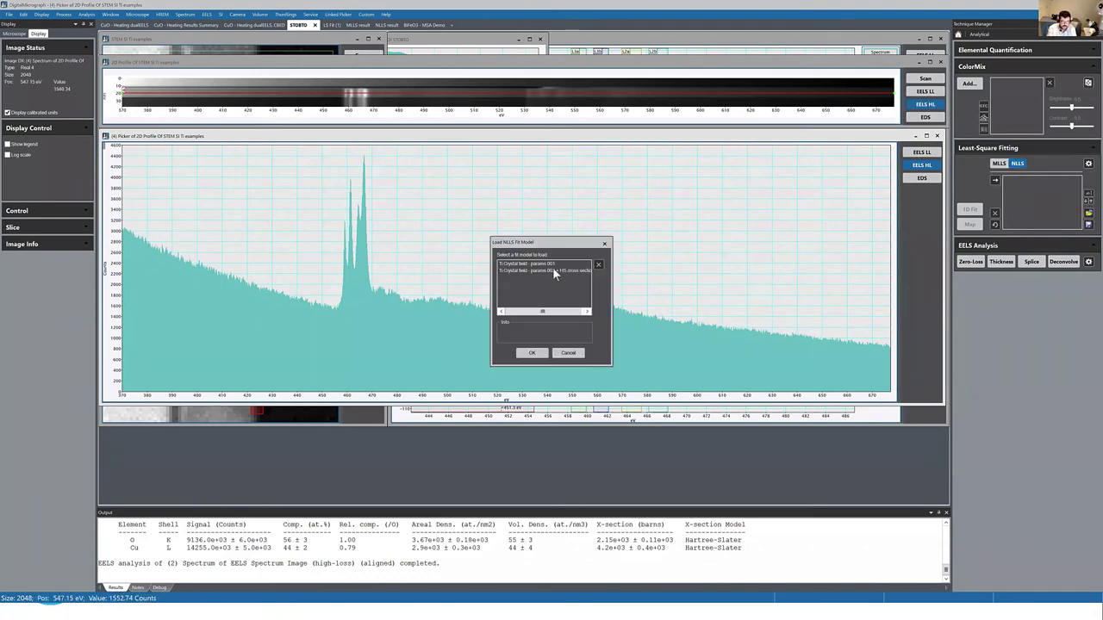
left_click(547, 264)
left_click(532, 353)
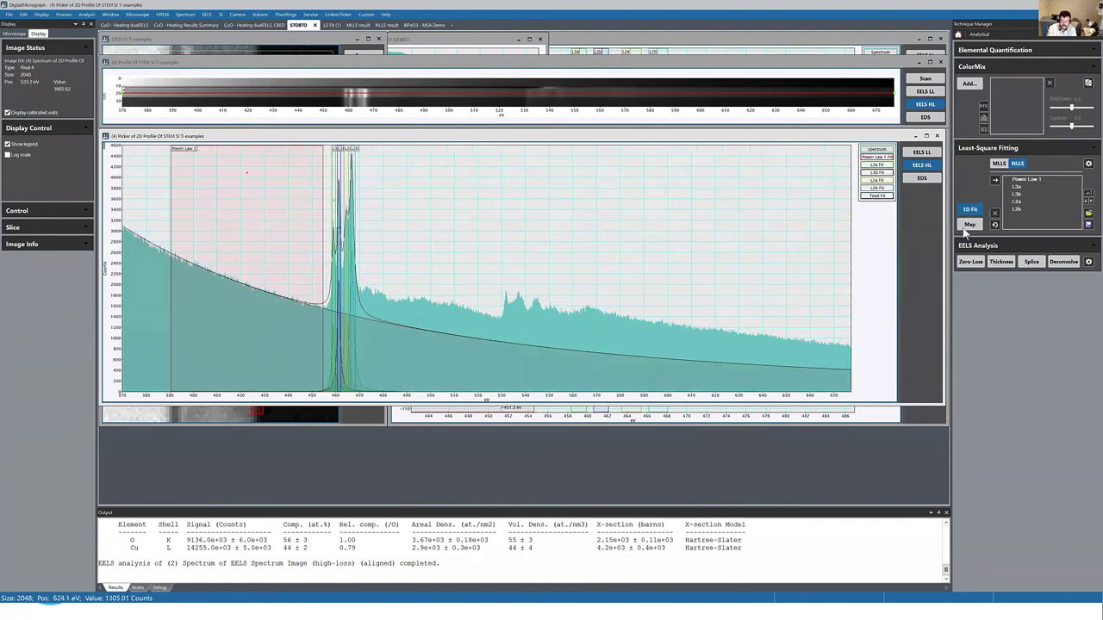
left_click(970, 224)
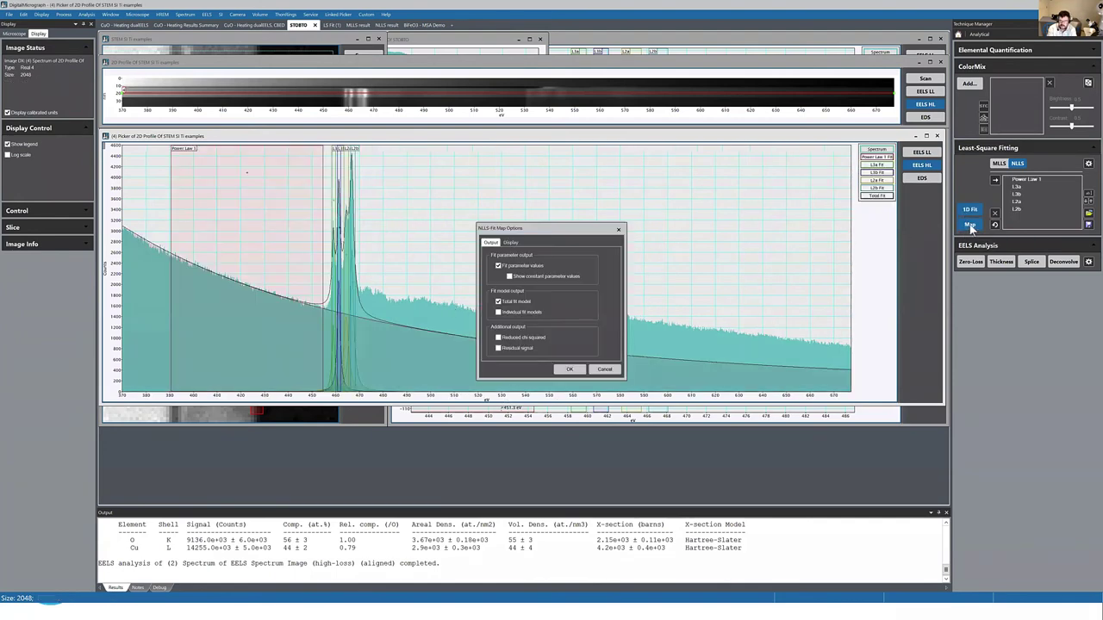
left_click(569, 368)
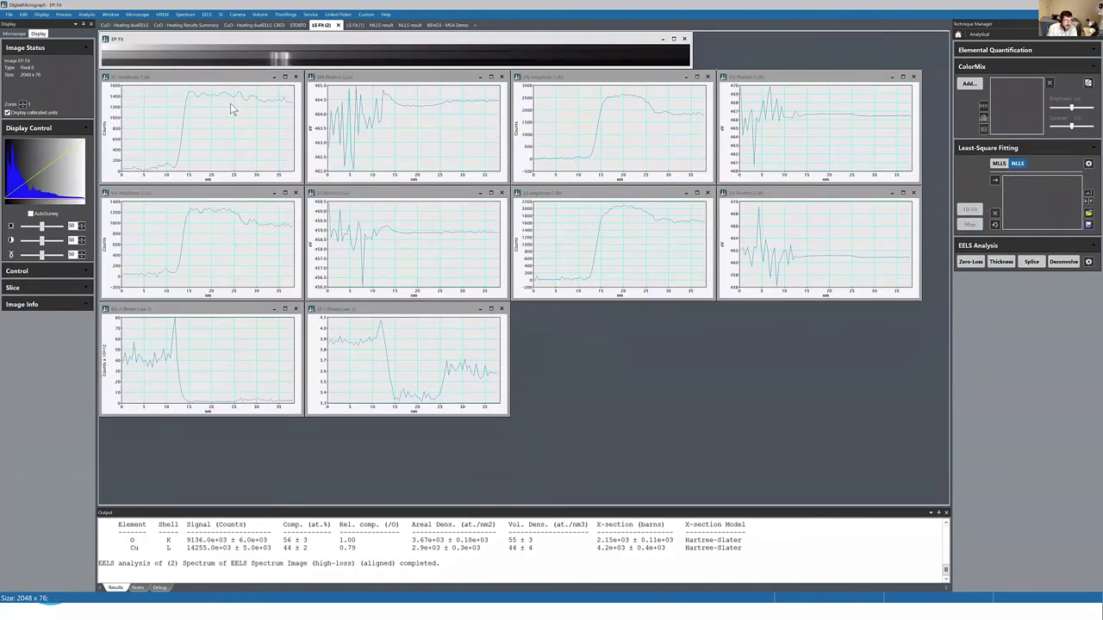
Step: Bring up the NLLS result workspace and reposition the 10 Dq profile so the whole plot is visible
left_click(356, 26)
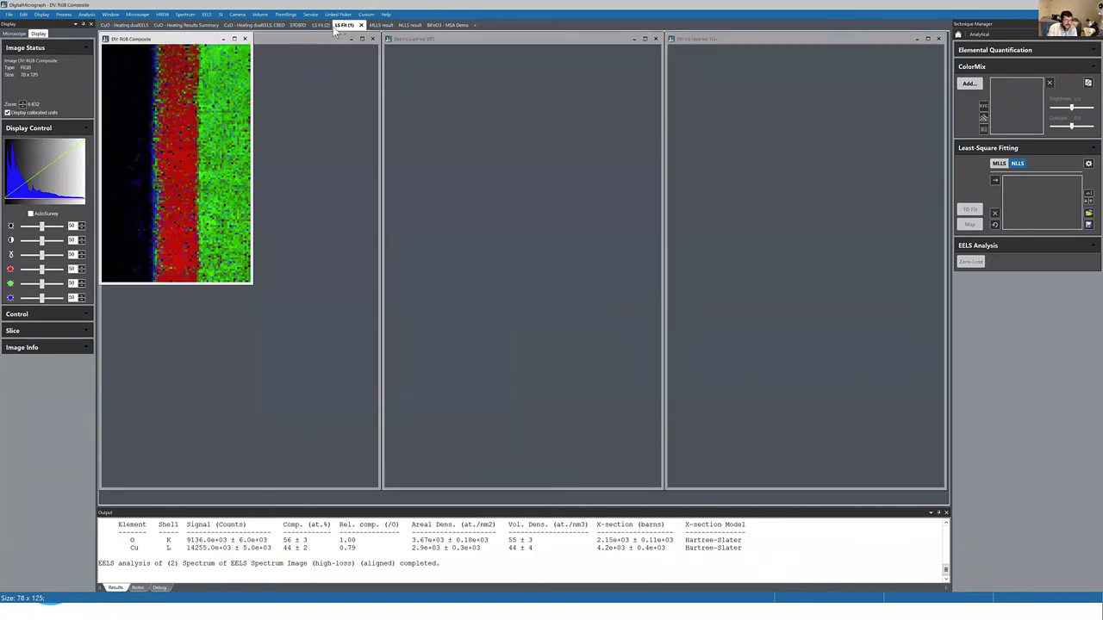
left_click(408, 26)
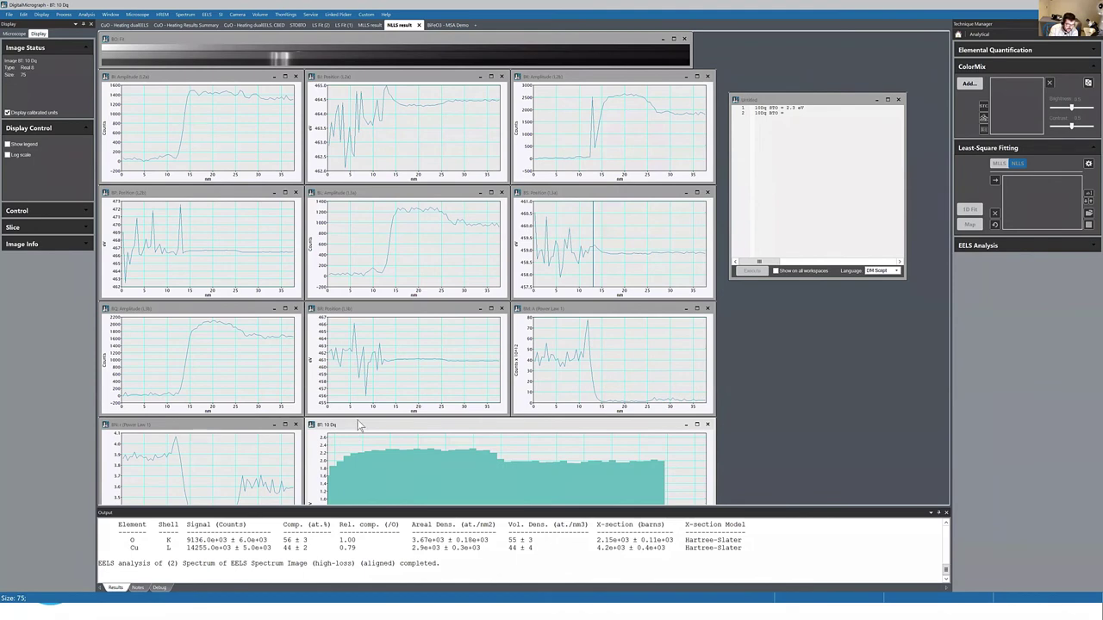
left_click_drag(359, 425, 364, 337)
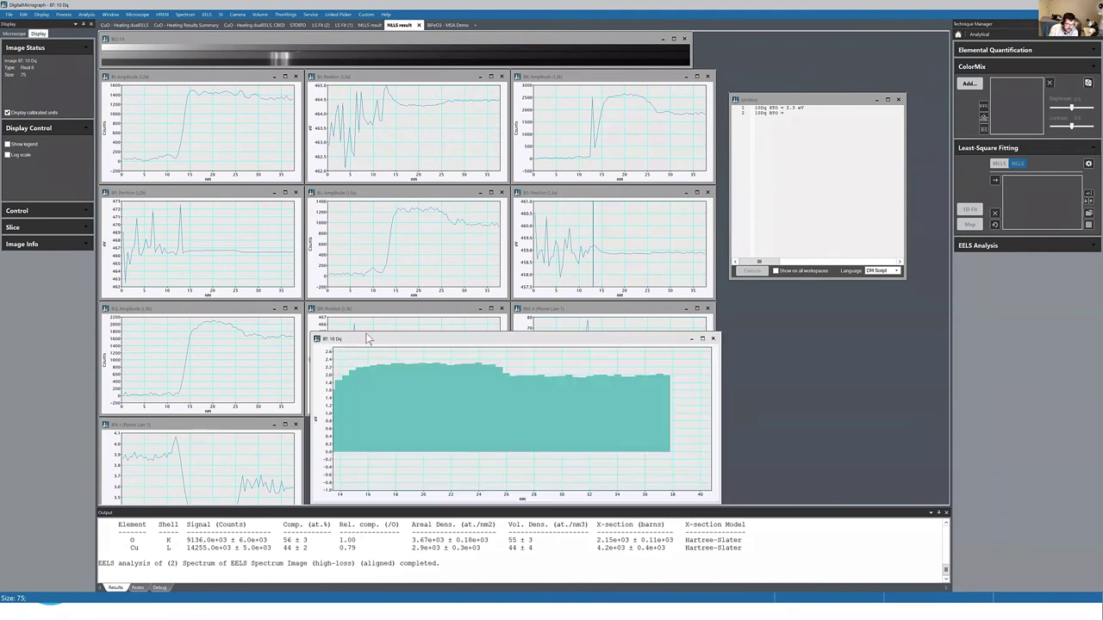
left_click(559, 193)
left_click(69, 15)
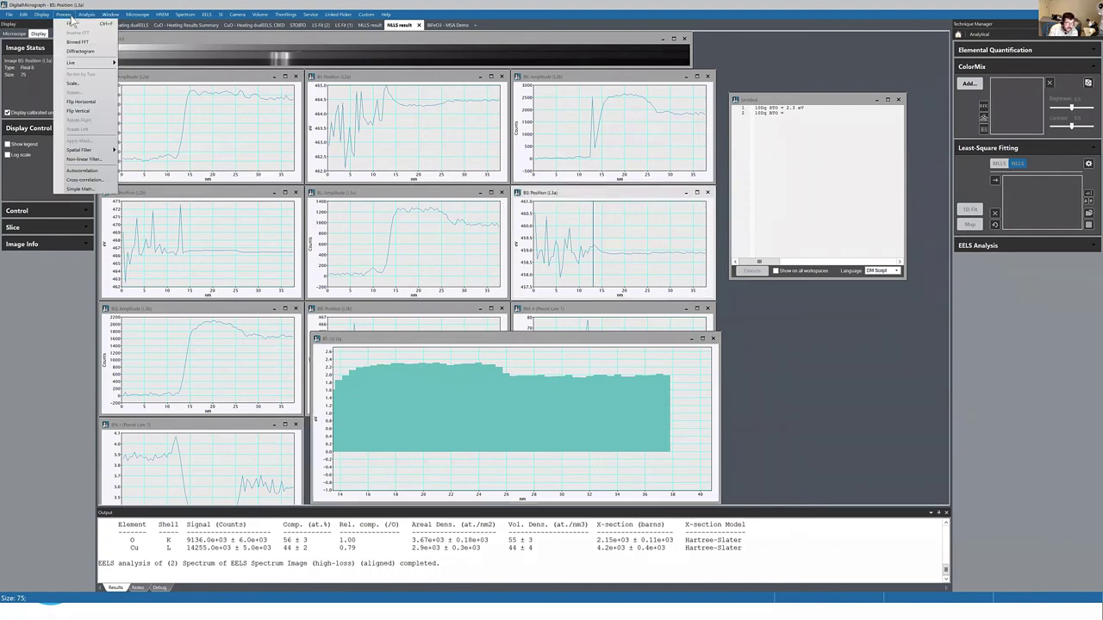
left_click(83, 188)
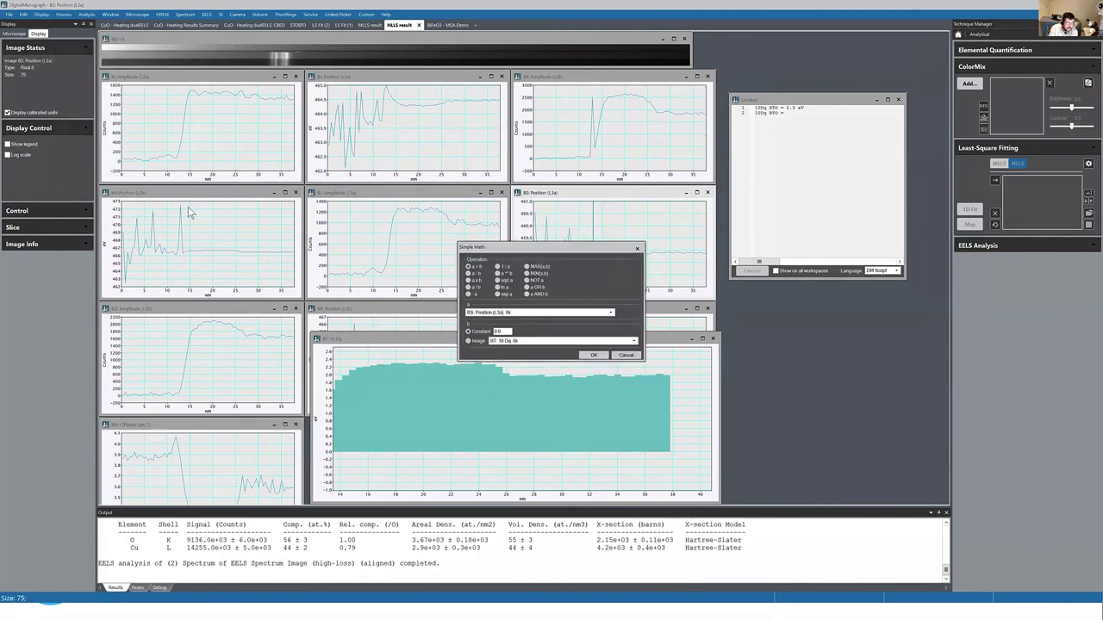
left_click(610, 312)
left_click(560, 319)
left_click(625, 354)
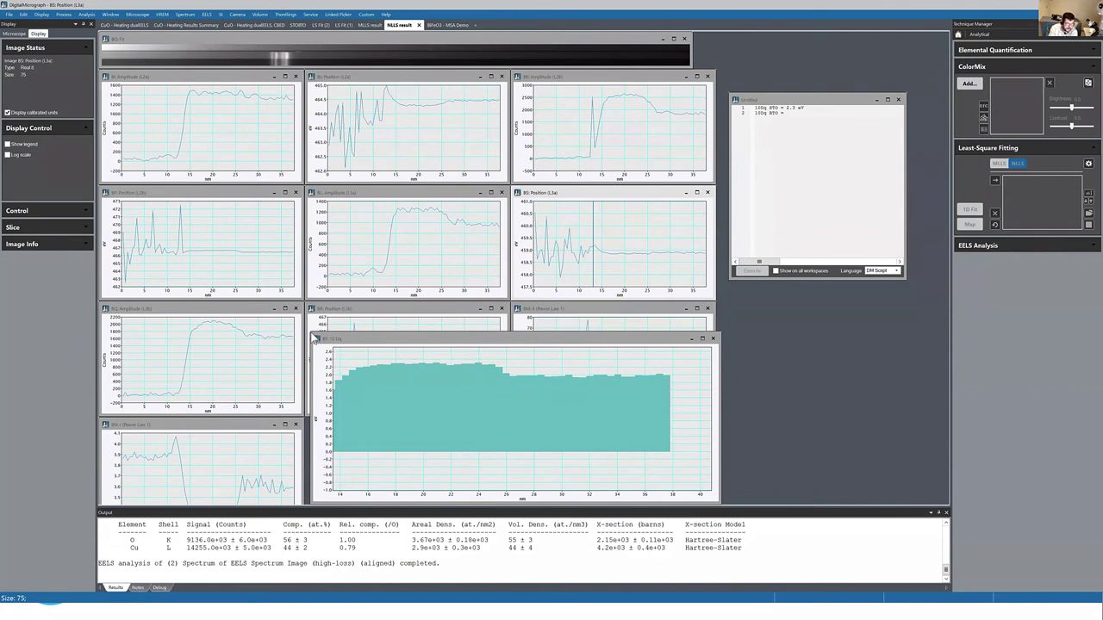
Step: Enlarge the 10 Dq profile and stretch its eV axis to examine the crystal-field splitting across the layers
left_click_drag(312, 336, 307, 183)
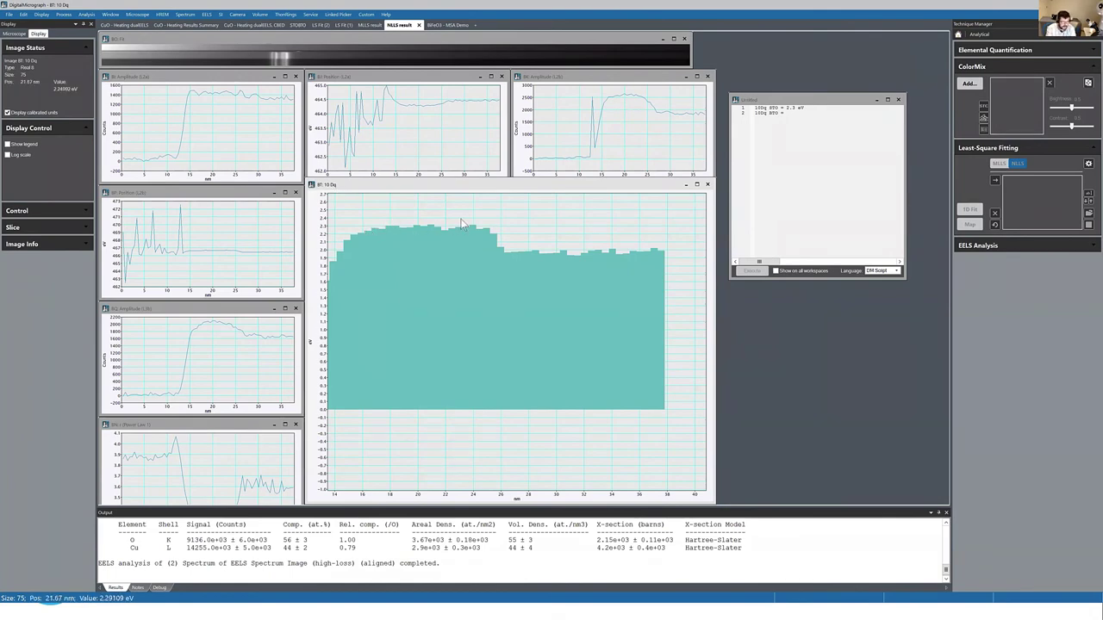
mouse_move(319, 263)
left_mouse_down()
mouse_move(322, 318)
mouse_move(324, 242)
left_mouse_up()
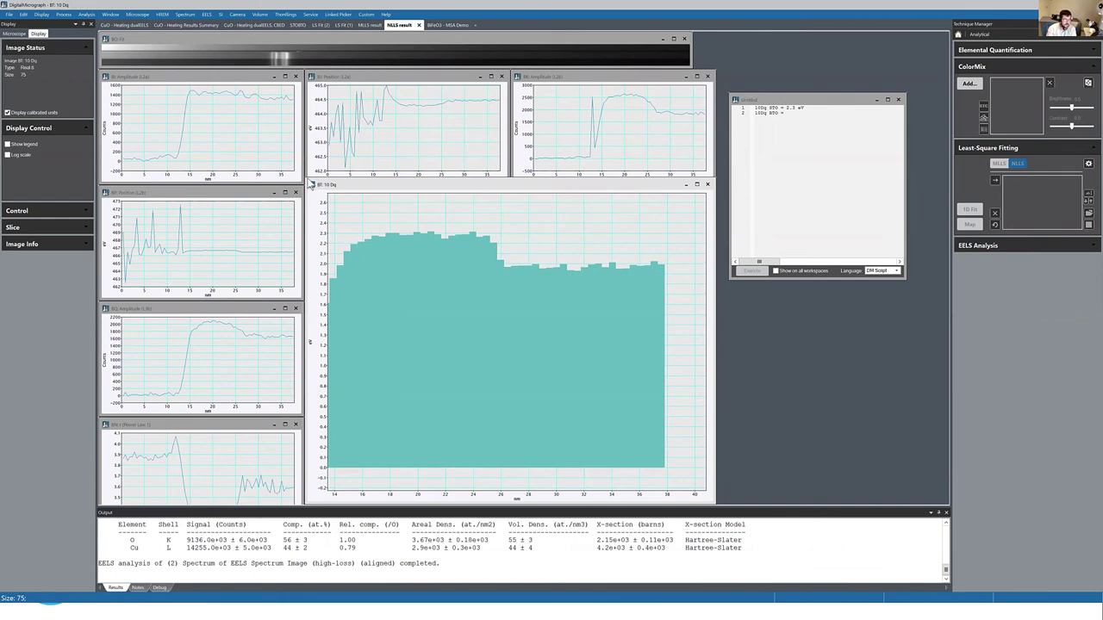
left_click_drag(305, 180, 325, 248)
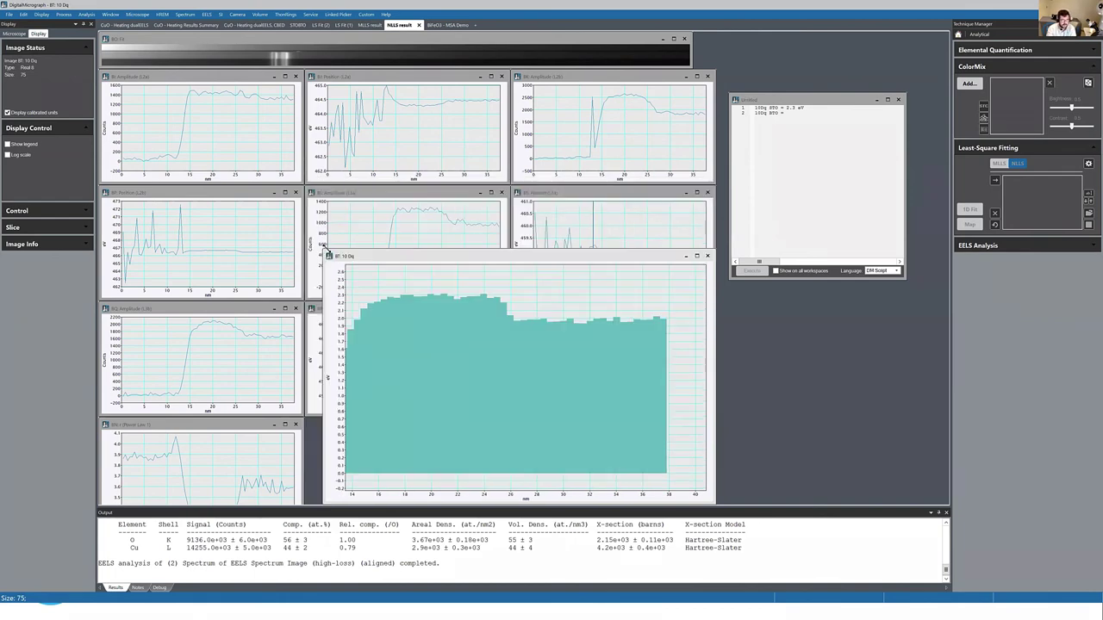
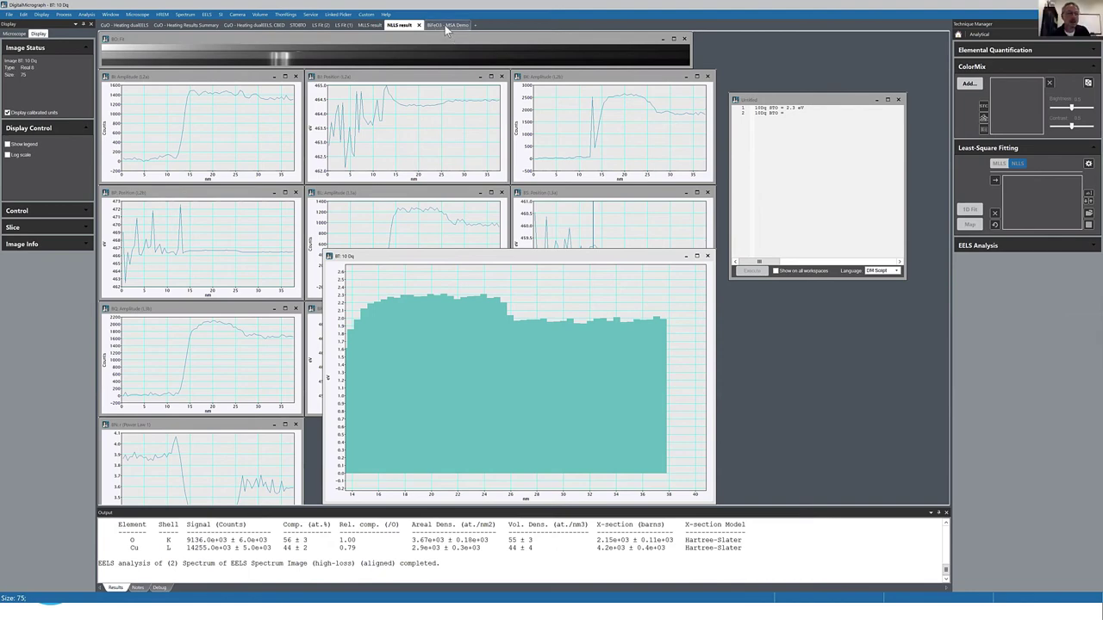
Step: In the BiFeO3 - MSA Demo workspace, place a spectrum picker about 9.5 by 27.8 nm on the bright layer and enlarge its spectrum
left_click(445, 25)
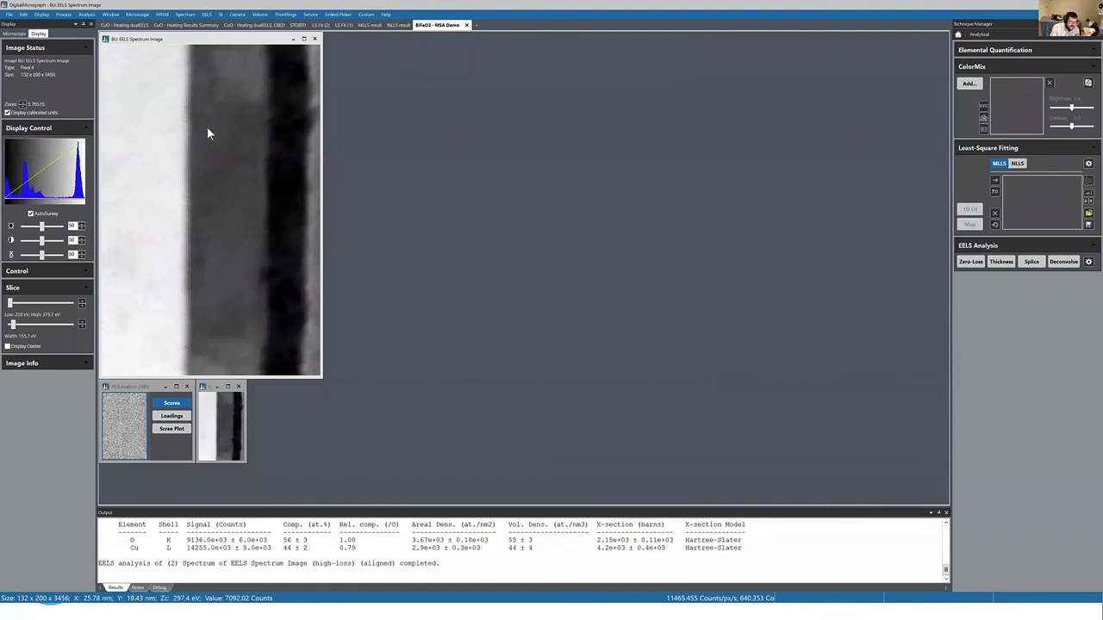
right_click(163, 93)
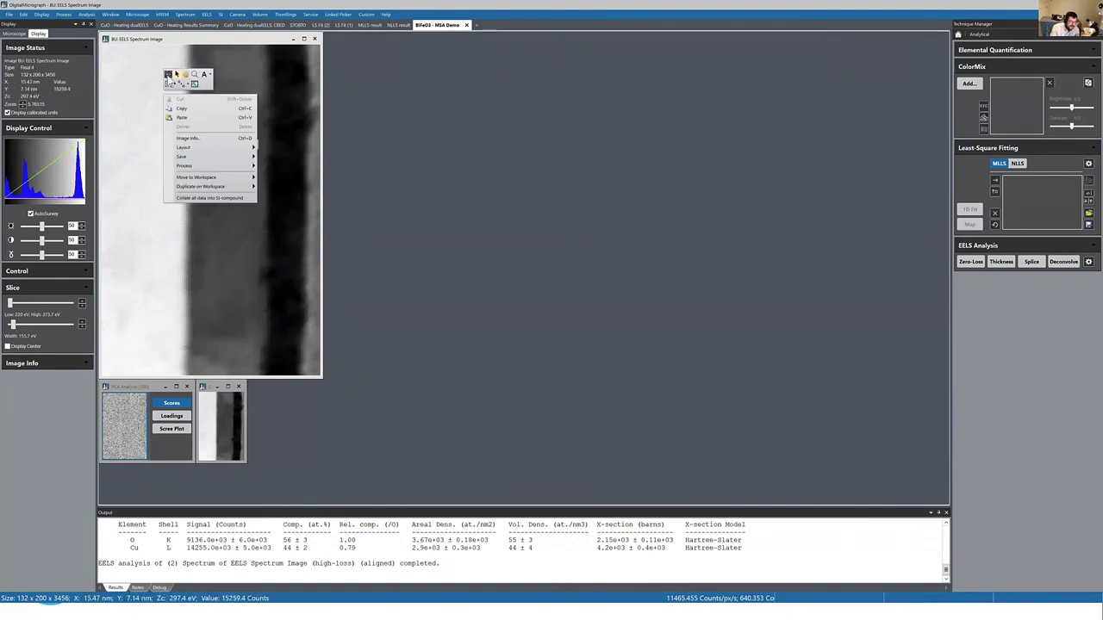
left_click(169, 83)
left_click_drag(167, 182, 124, 68)
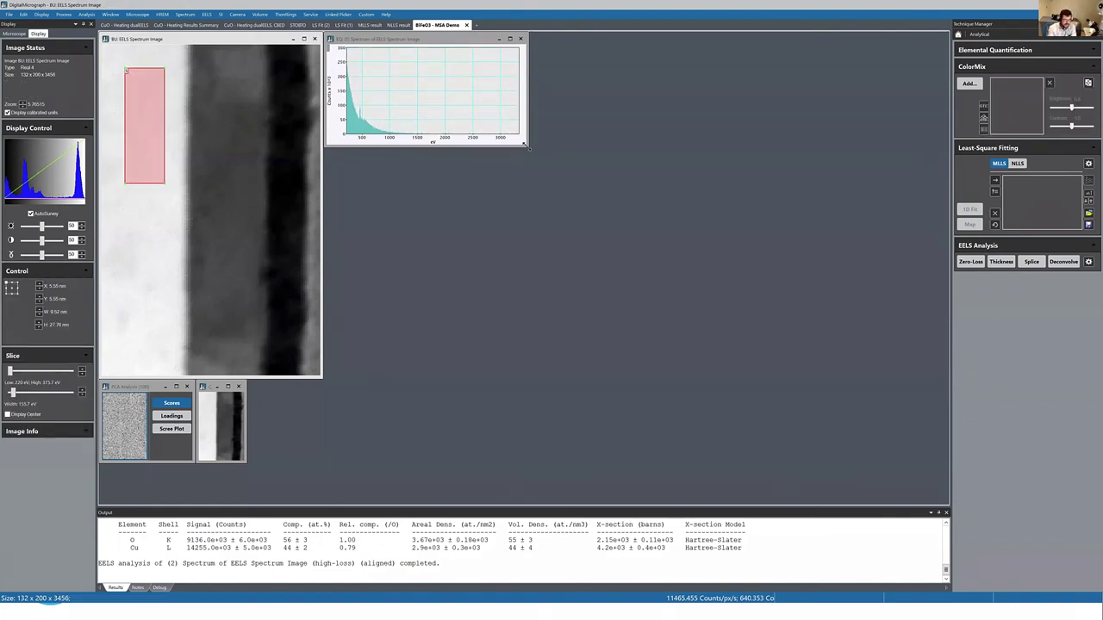
left_click_drag(527, 147, 940, 375)
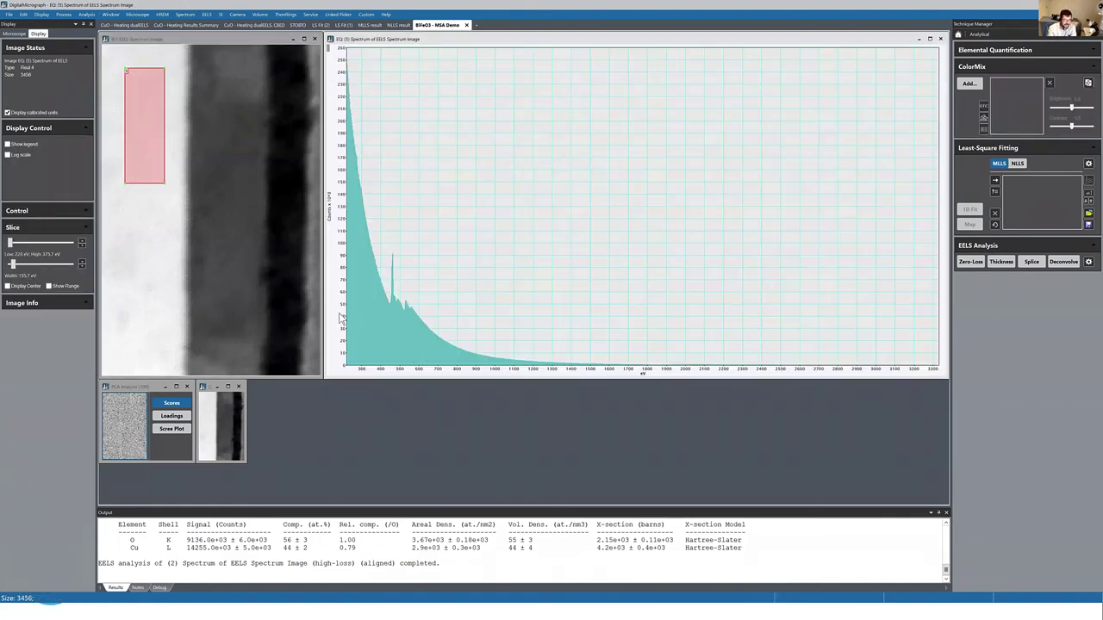
Step: Stretch the spectrum's energy axis to about 300–1350 eV and add a second, vertically rescaled pane for energies above about 1600 eV
mouse_move(380, 370)
left_mouse_down()
mouse_move(407, 372)
mouse_move(392, 372)
left_mouse_up()
left_click_drag(328, 50, 748, 258)
left_click_drag(728, 327, 728, 293)
left_click_drag(834, 375, 806, 374)
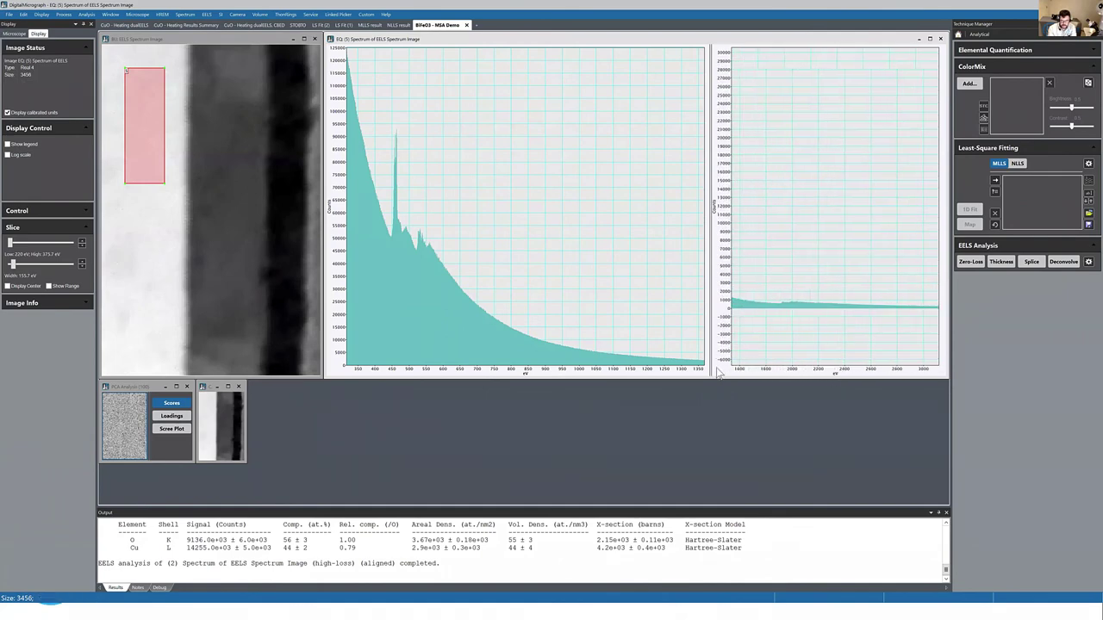
mouse_move(724, 288)
left_mouse_down()
mouse_move(724, 166)
mouse_move(728, 207)
left_mouse_up()
Step: Move the spectrum picker across the middle grey layer to the dark layer, narrowing it to about 7.9 nm, to compare their spectra
left_click_drag(162, 143, 244, 195)
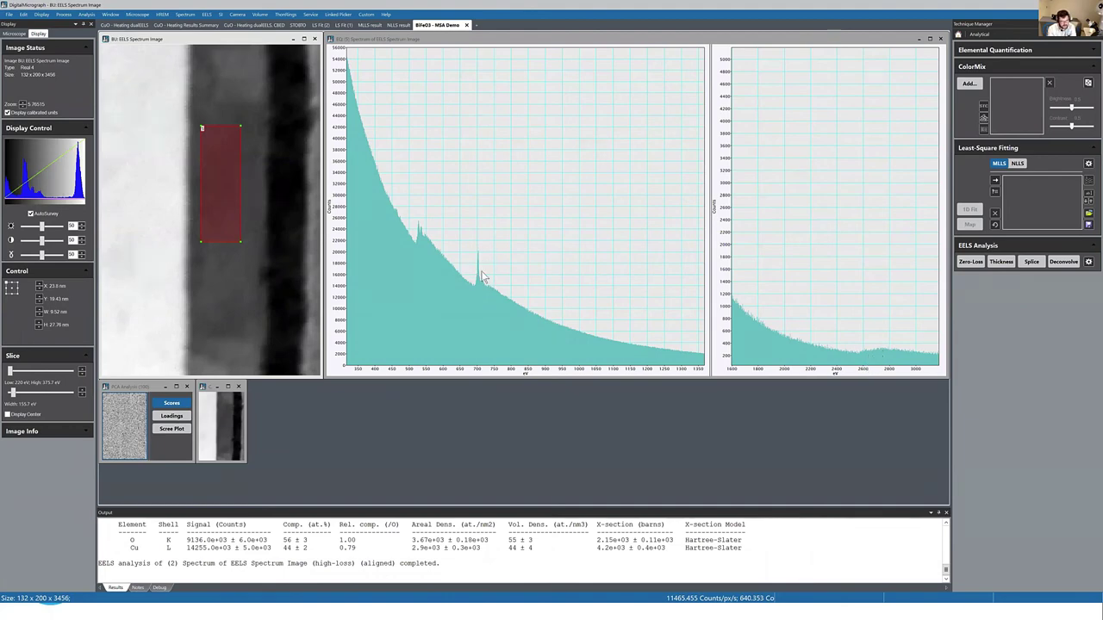
left_click_drag(240, 214, 302, 240)
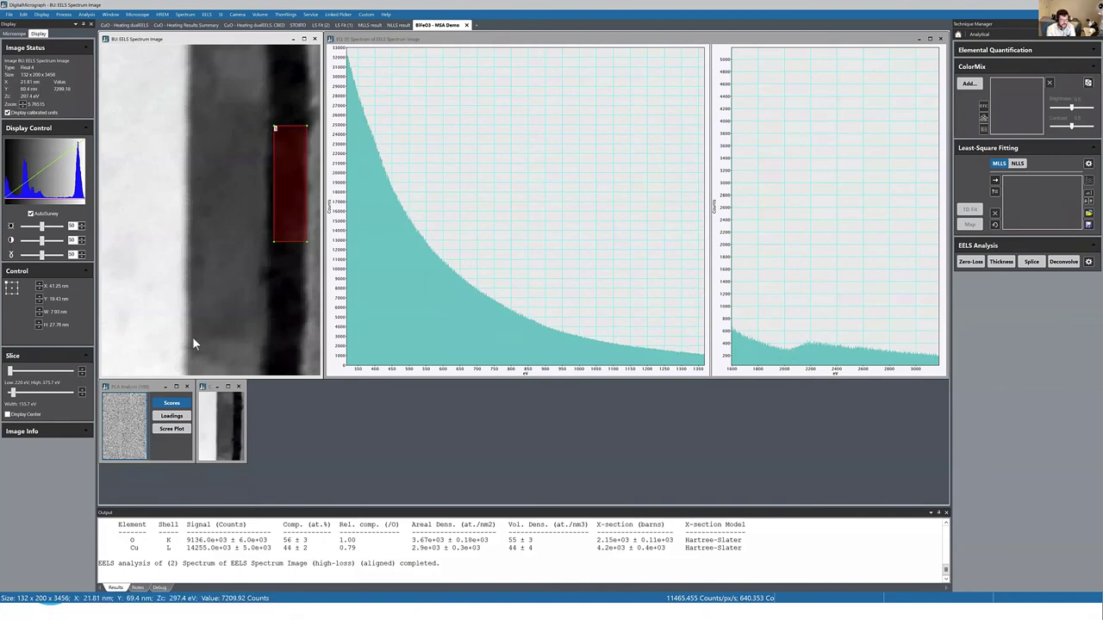
Step: Switch to the Data Fit technique for MSA and enlarge the PCA Analysis (100) result beside the EELS spectrum image
left_click(957, 34)
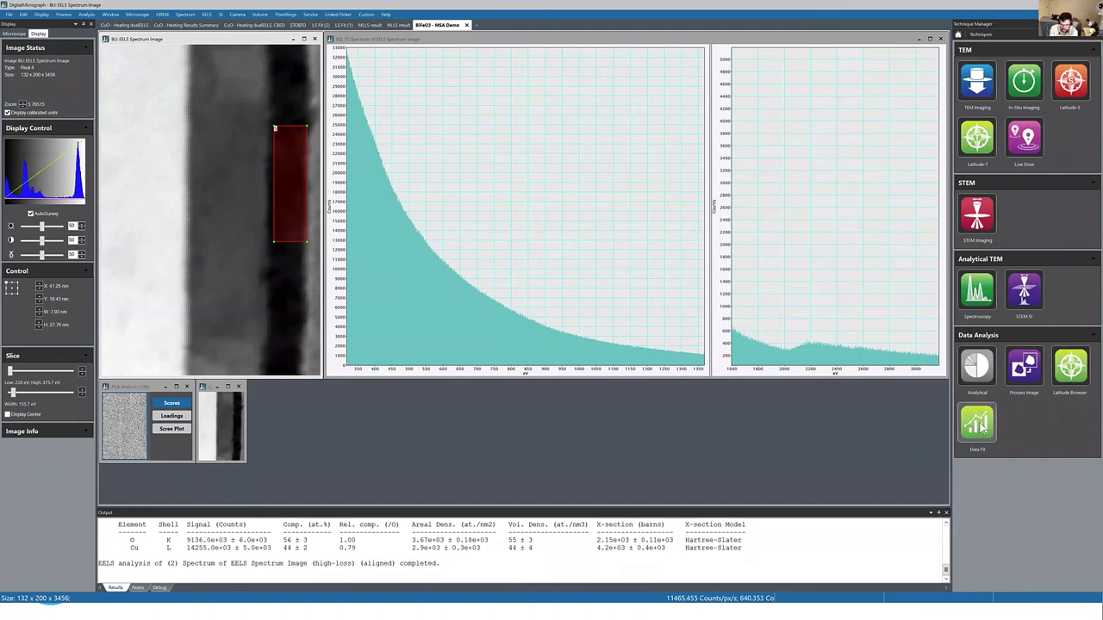
left_click(977, 422)
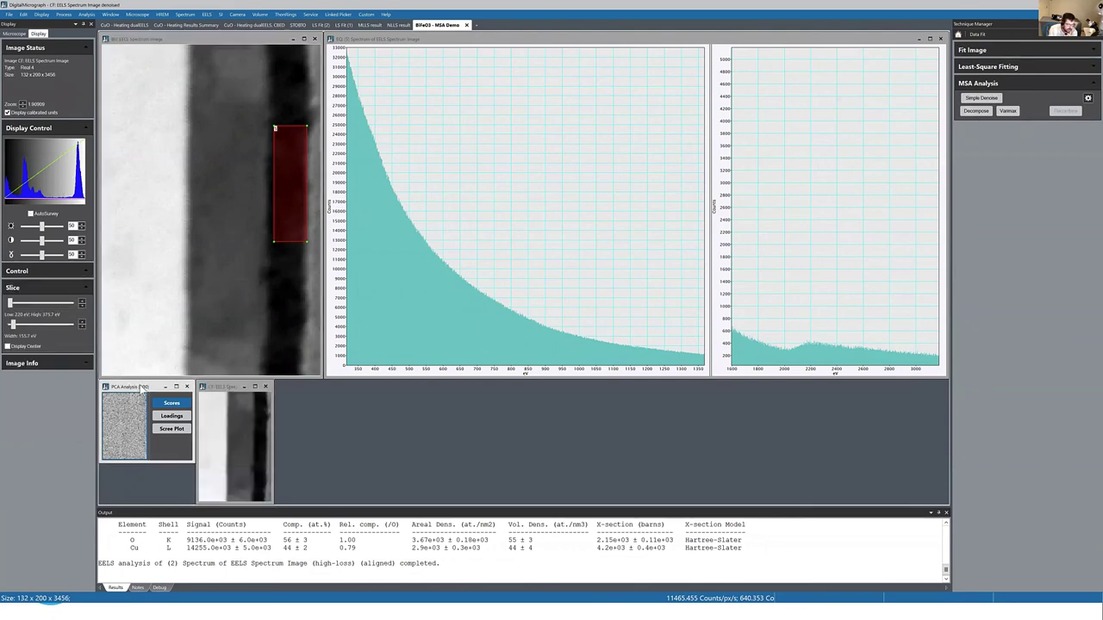
left_click_drag(142, 387, 368, 40)
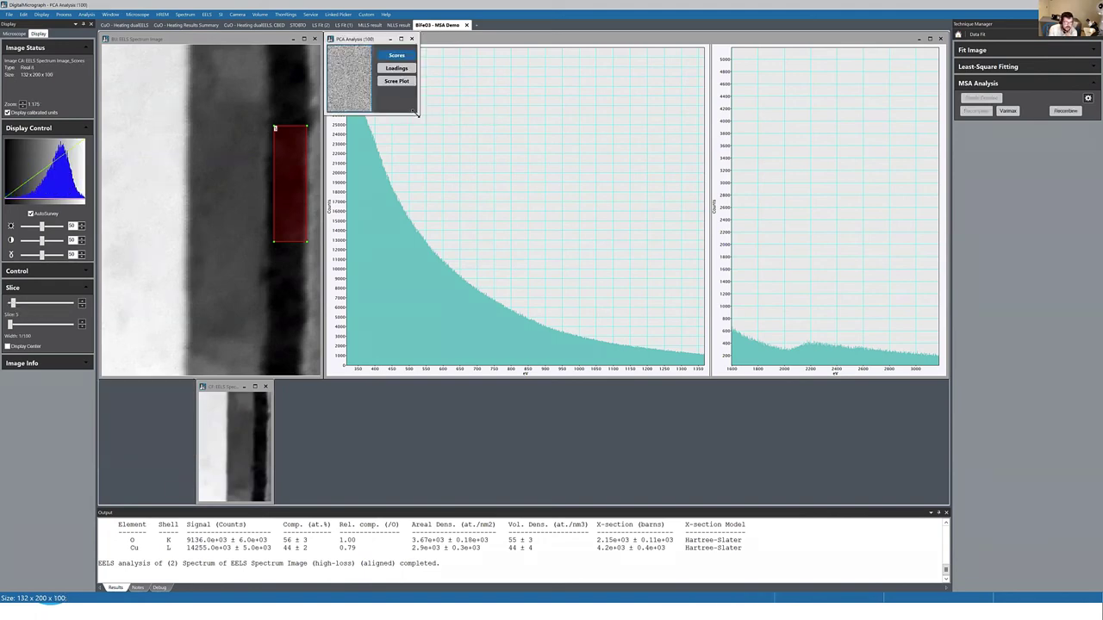
left_click_drag(416, 112, 606, 398)
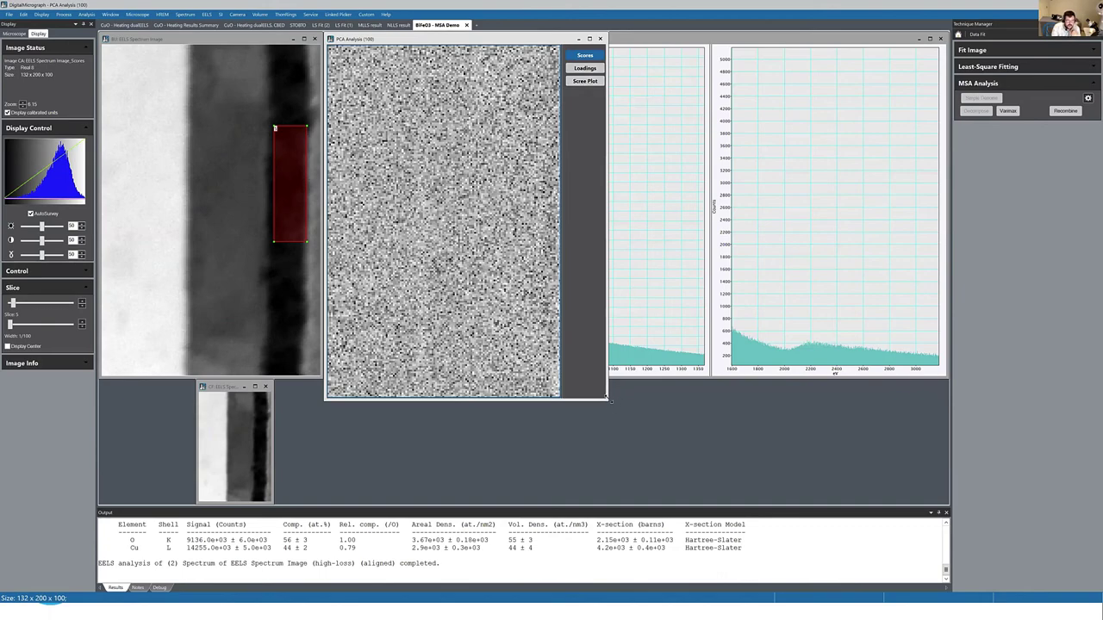
left_click_drag(605, 400, 628, 430)
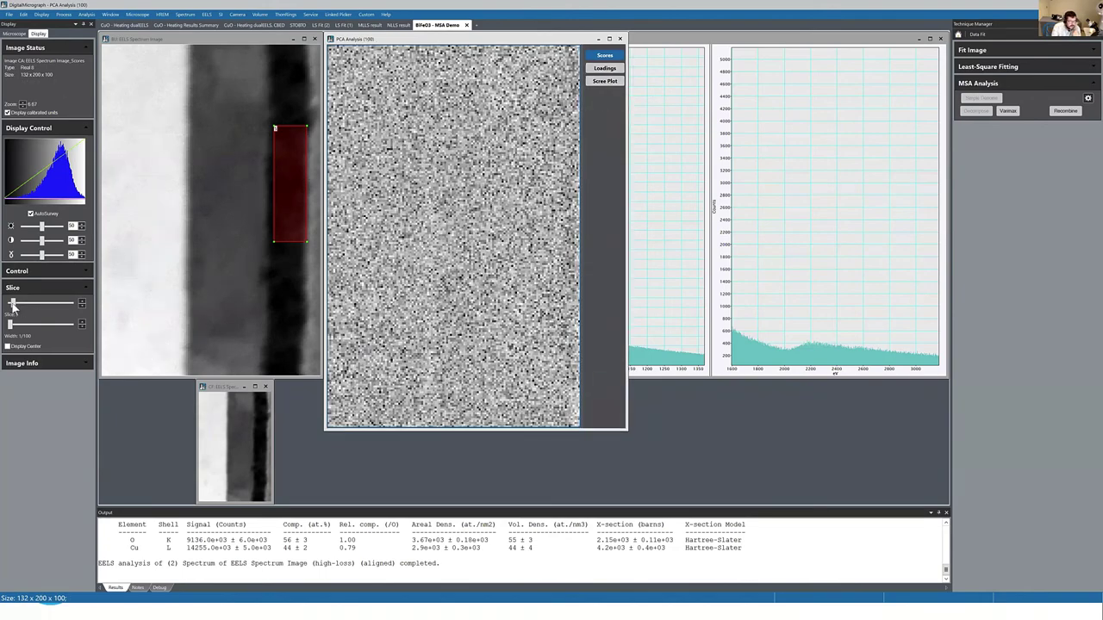
Step: Set the displayed PCA score to component 0 and show the loadings together with the scores
left_click_drag(14, 306, 6, 308)
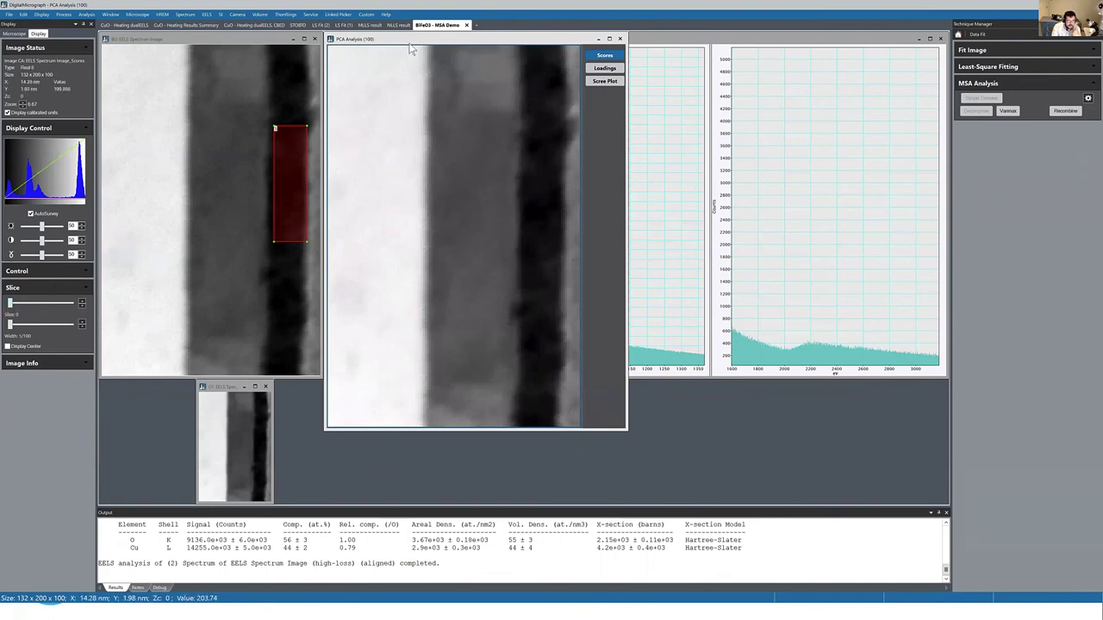
left_click(605, 69)
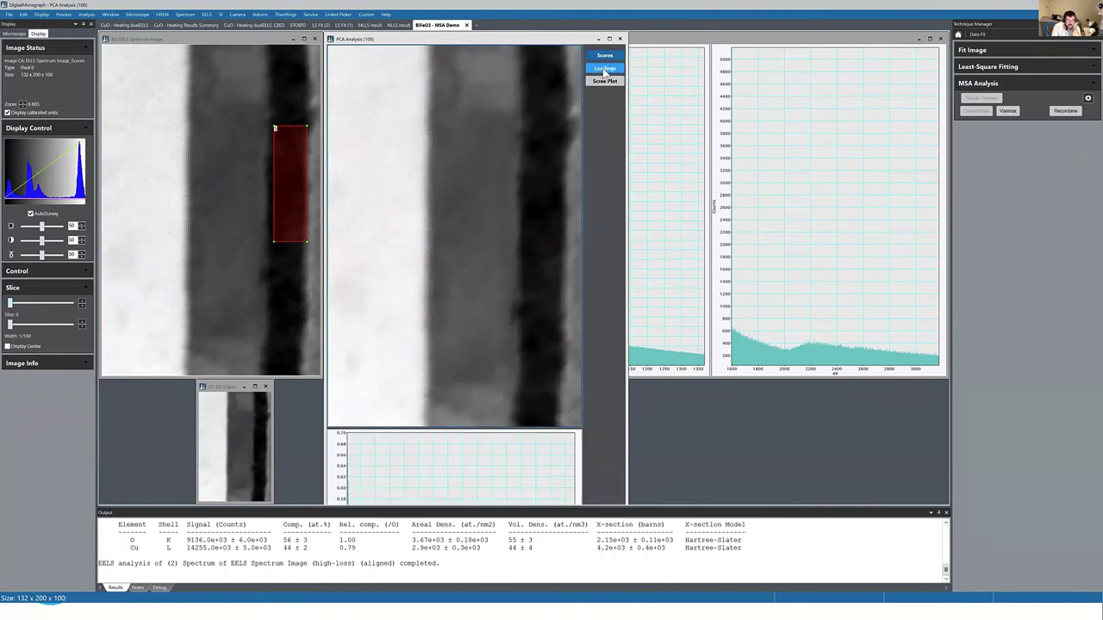
Step: Resize and reposition the PCA Analysis (100) result so its scores and loadings both fit beside the EELS spectrum image
mouse_move(553, 37)
left_mouse_down()
mouse_move(542, 215)
mouse_move(517, 226)
mouse_move(536, 36)
left_mouse_up()
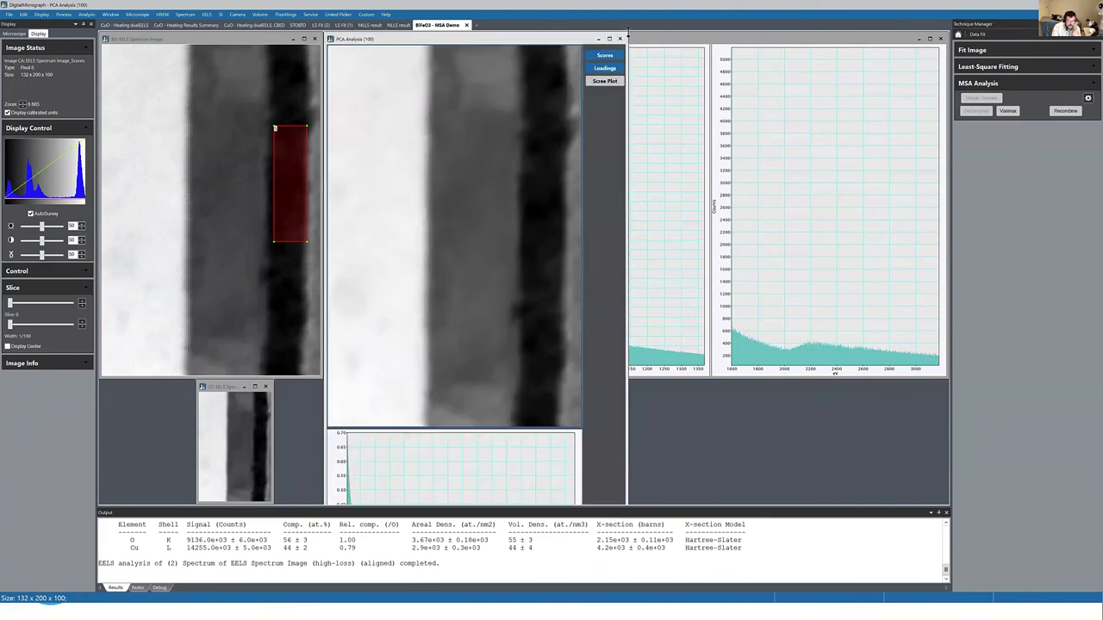
left_click_drag(627, 31, 547, 274)
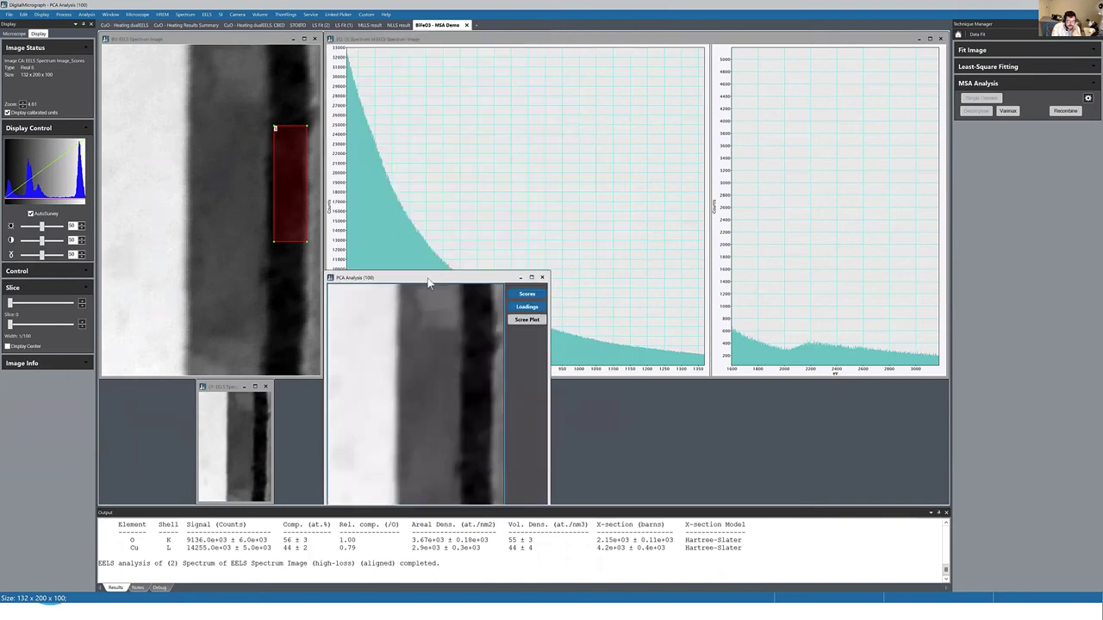
left_click_drag(431, 277, 430, 39)
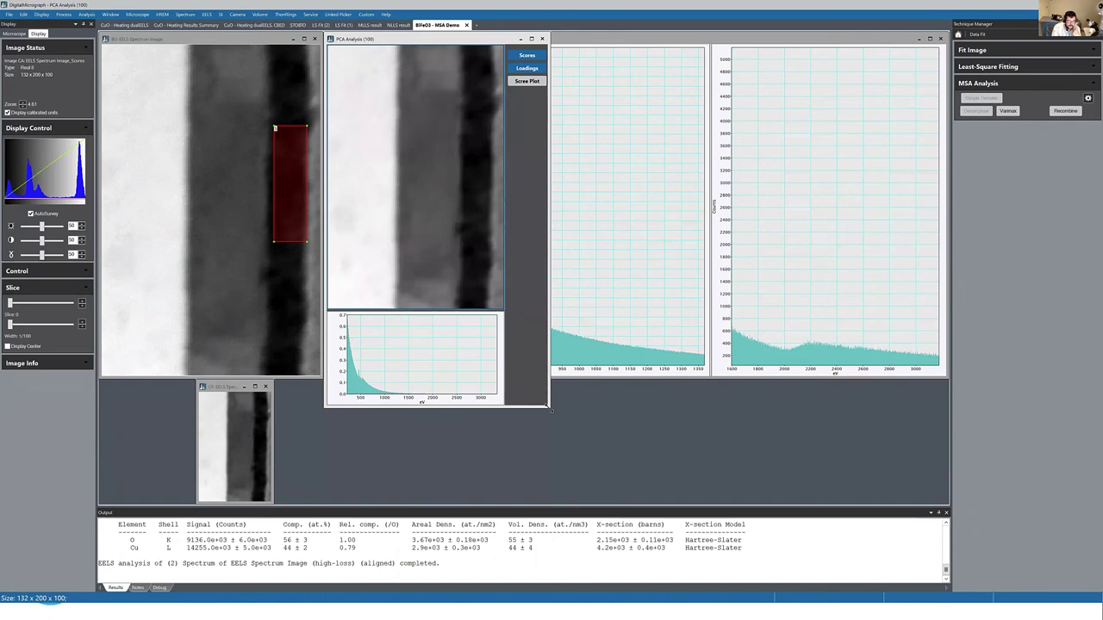
left_click_drag(548, 406, 566, 440)
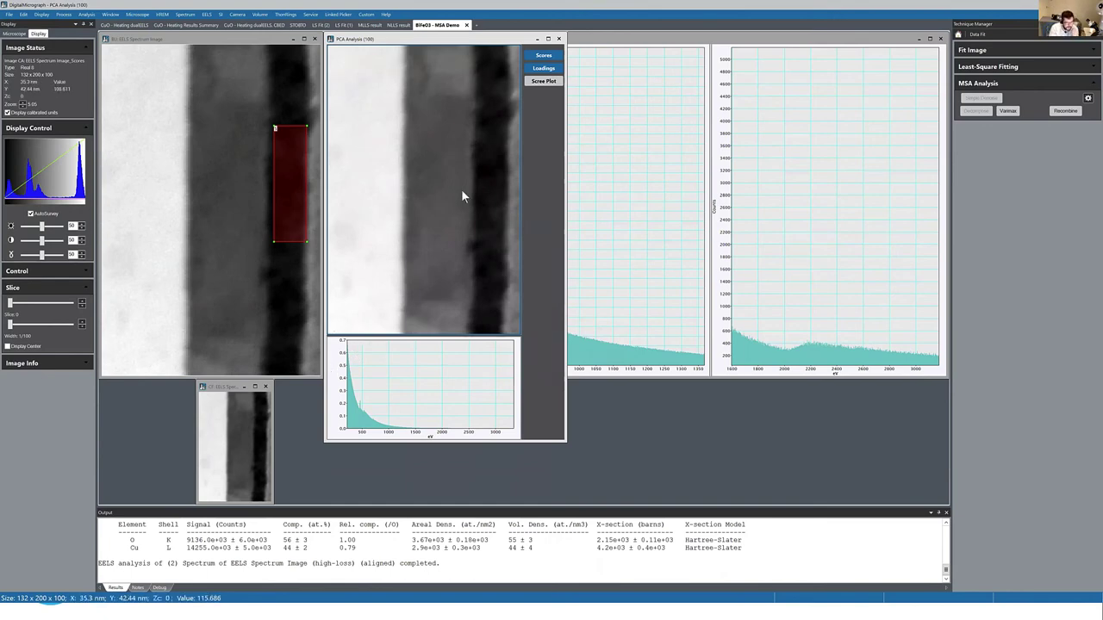
Step: Step the PCA scores and loadings from component 0 through 5, rechecking component 3 against component 5
left_click(410, 376)
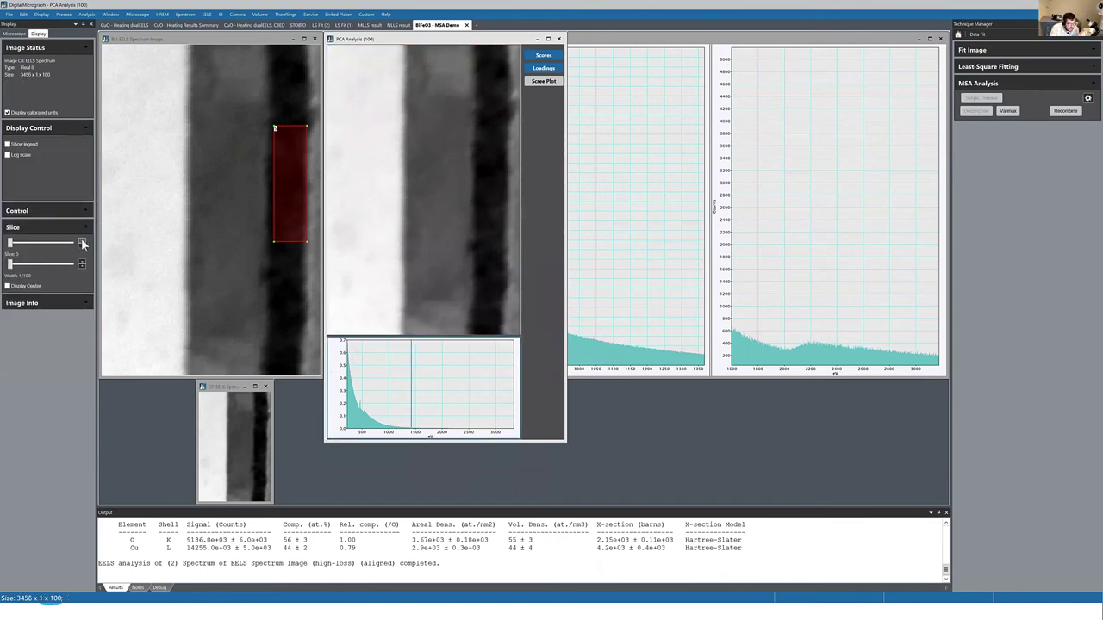
left_click(81, 242)
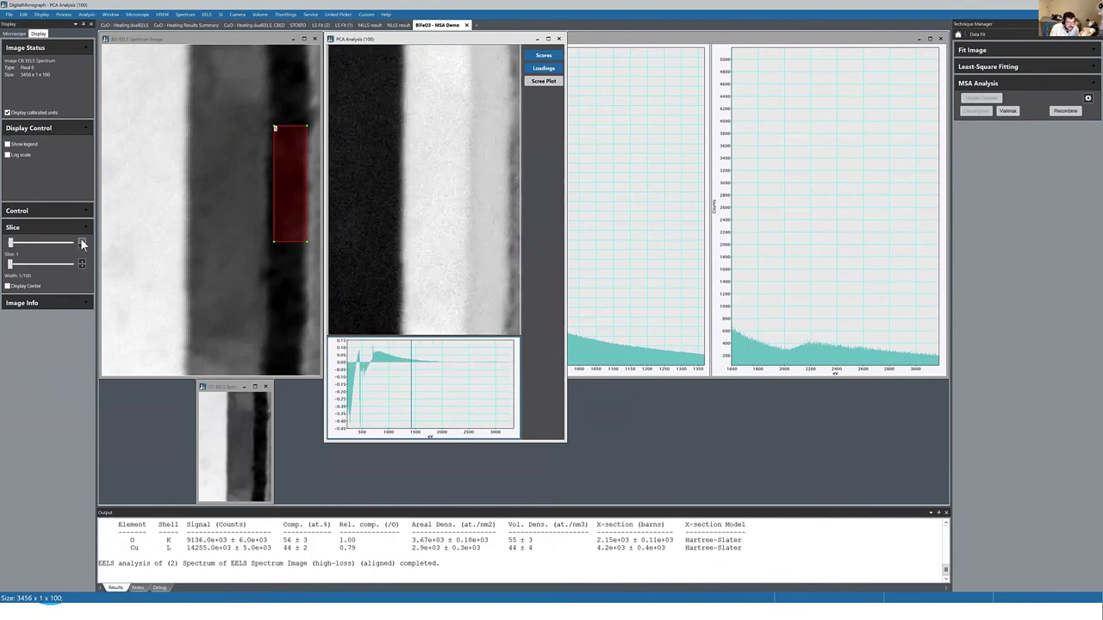
left_click(81, 242)
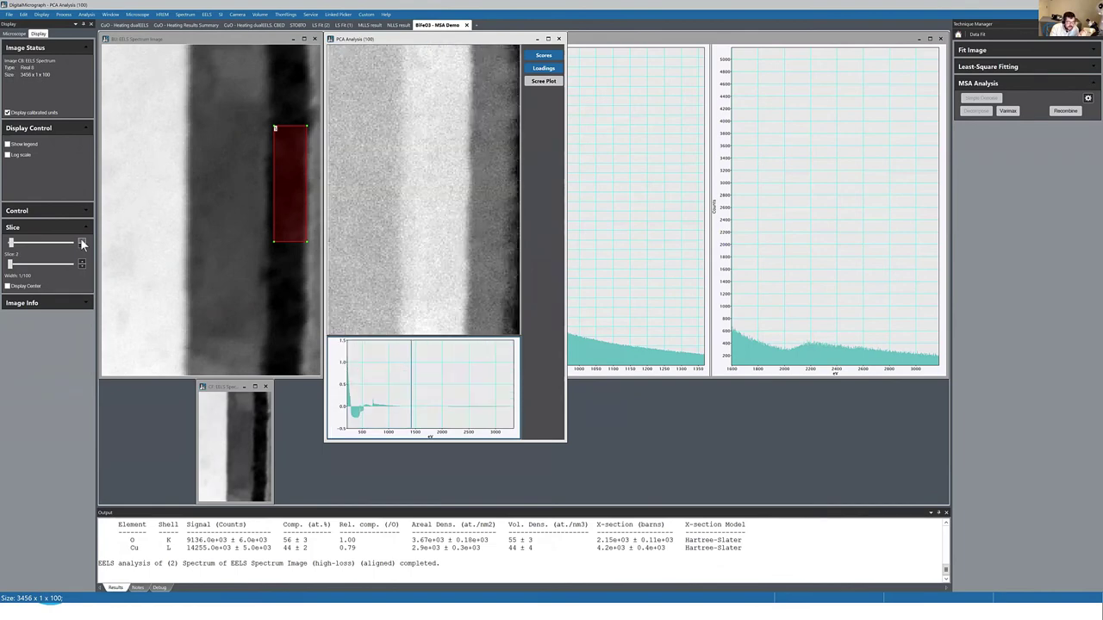
left_click(81, 243)
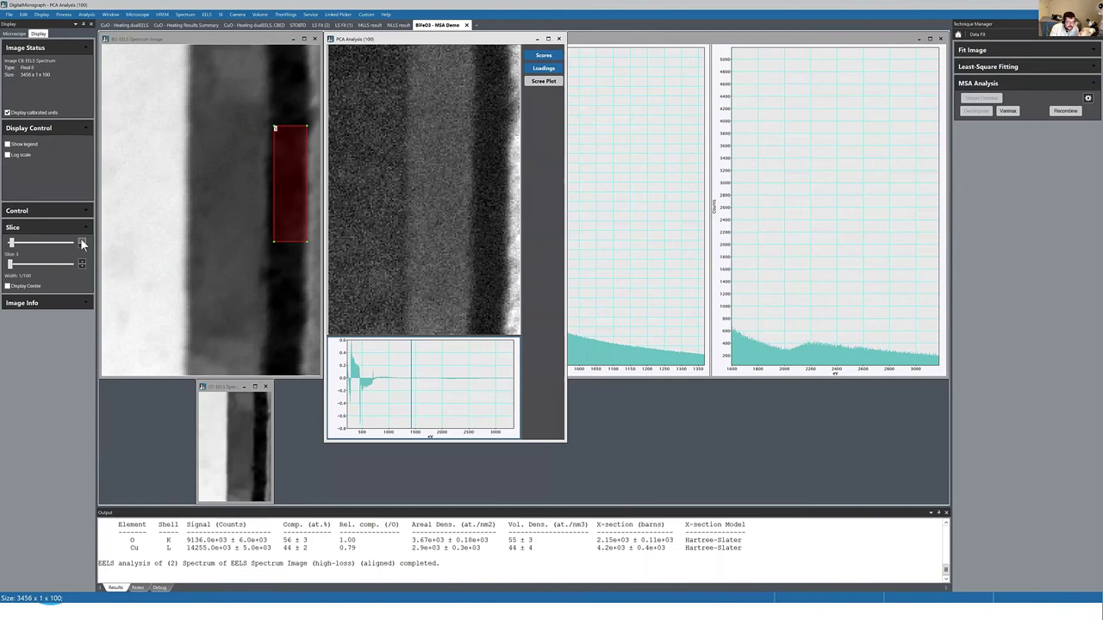
left_click(81, 242)
left_click(81, 242)
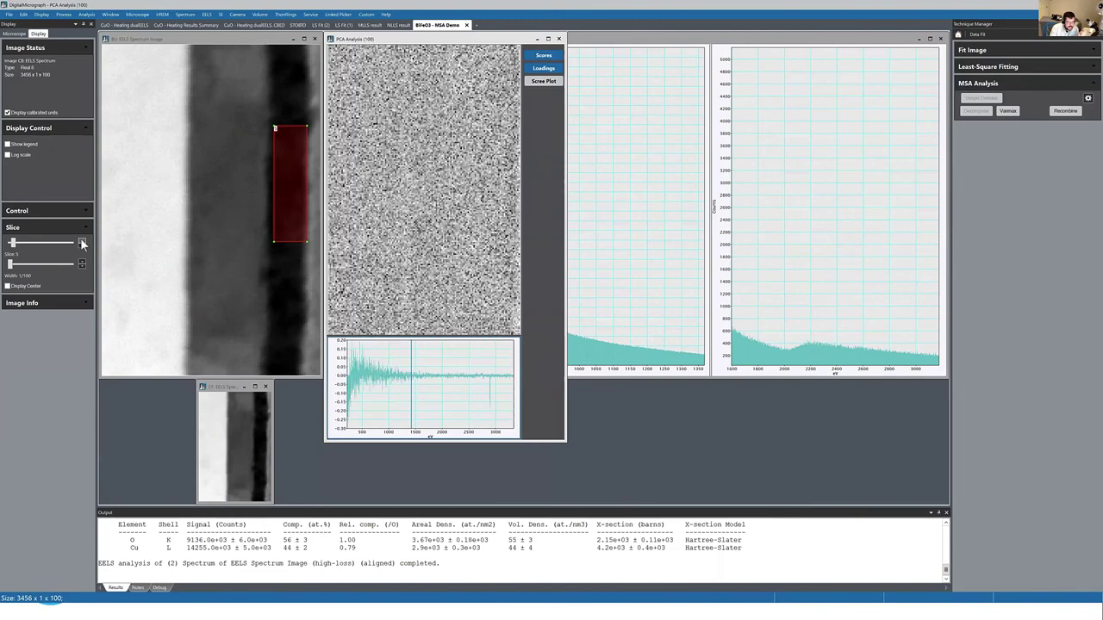
left_click(81, 247)
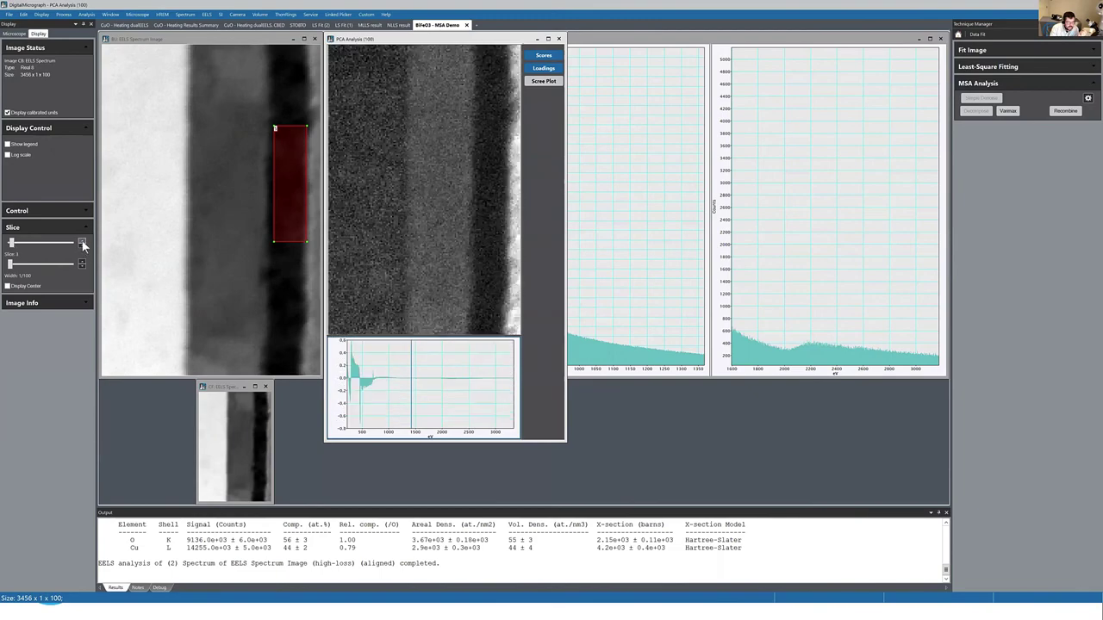
left_click(82, 243)
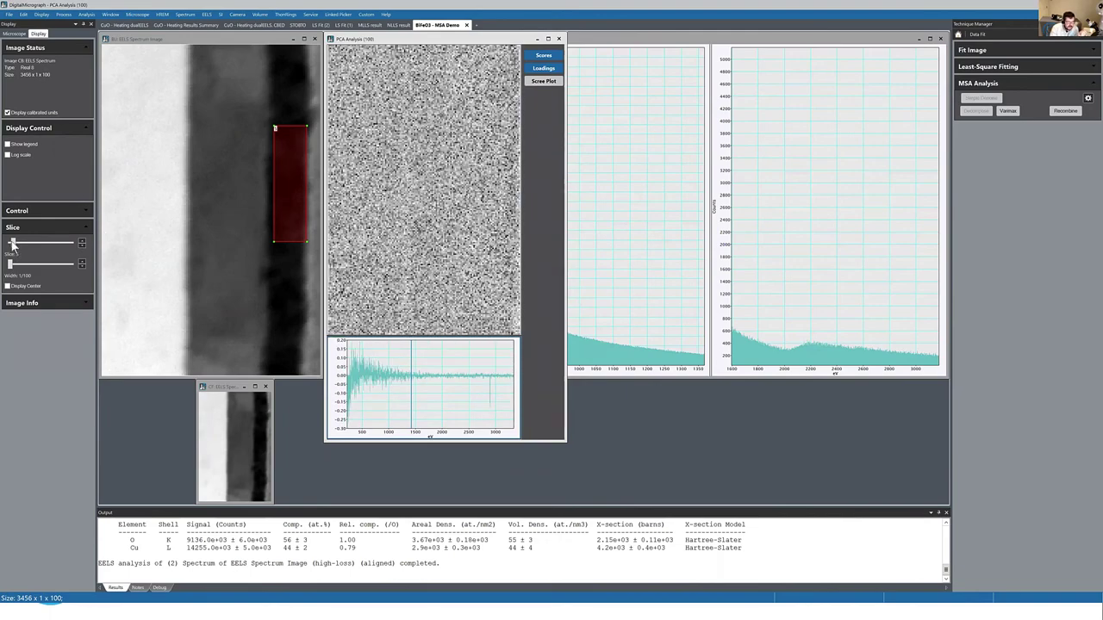
Step: Sweep the PCA components across their full range, then step up again from the first ones to compare signal with noise
left_click_drag(12, 243, 73, 241)
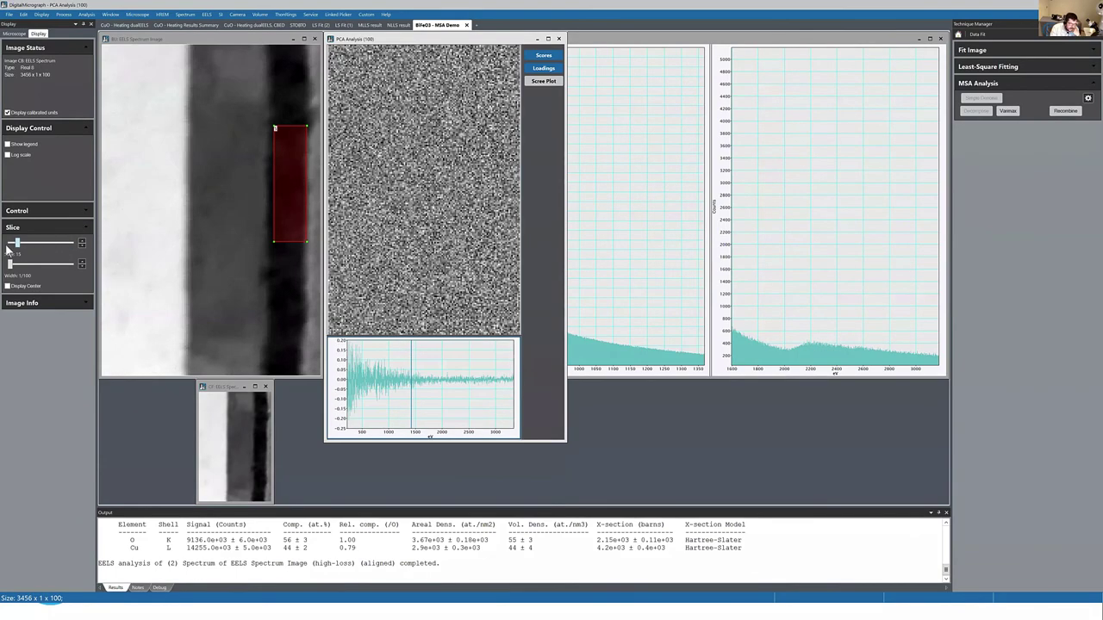
left_click(82, 243)
left_click(82, 243)
left_click(82, 243)
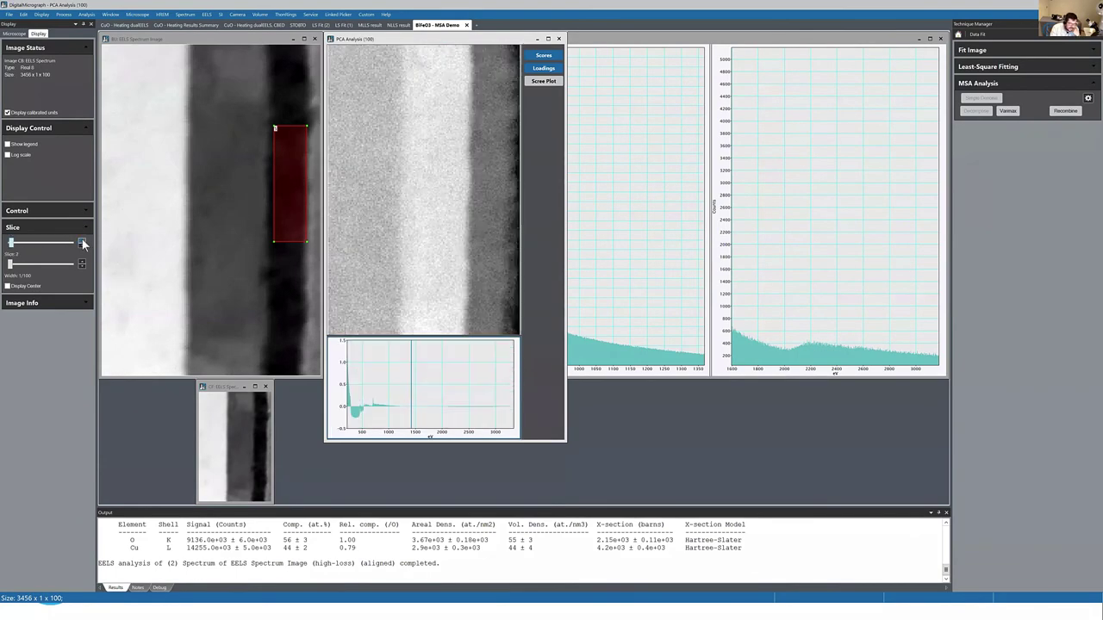
left_click(81, 243)
left_click(82, 243)
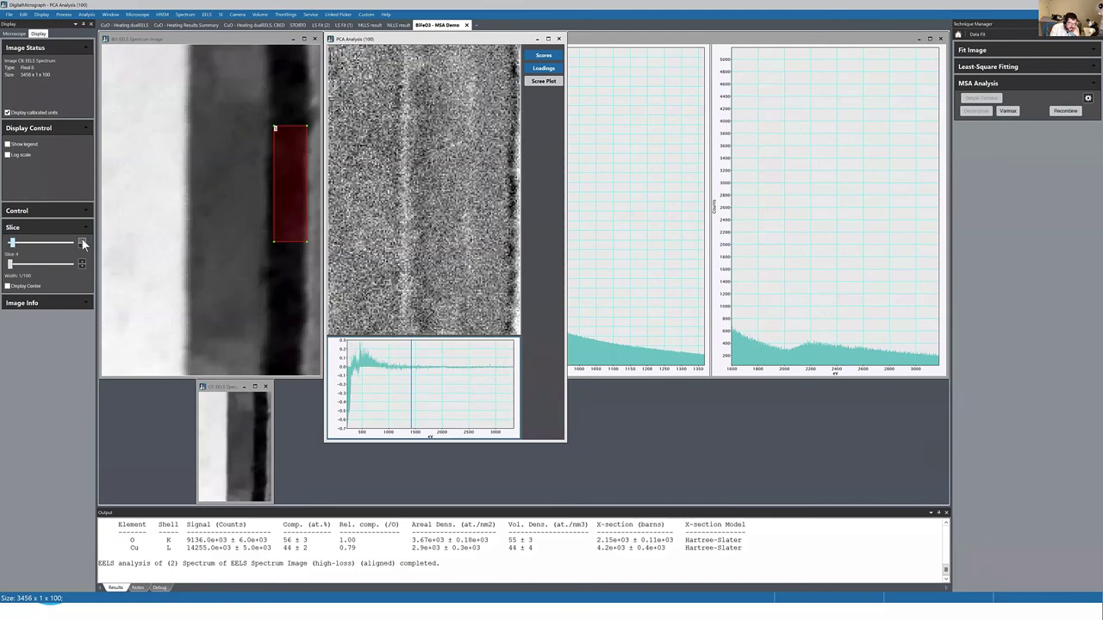
left_click(82, 243)
left_click(82, 243)
left_click(82, 243)
left_click(81, 243)
left_click(82, 242)
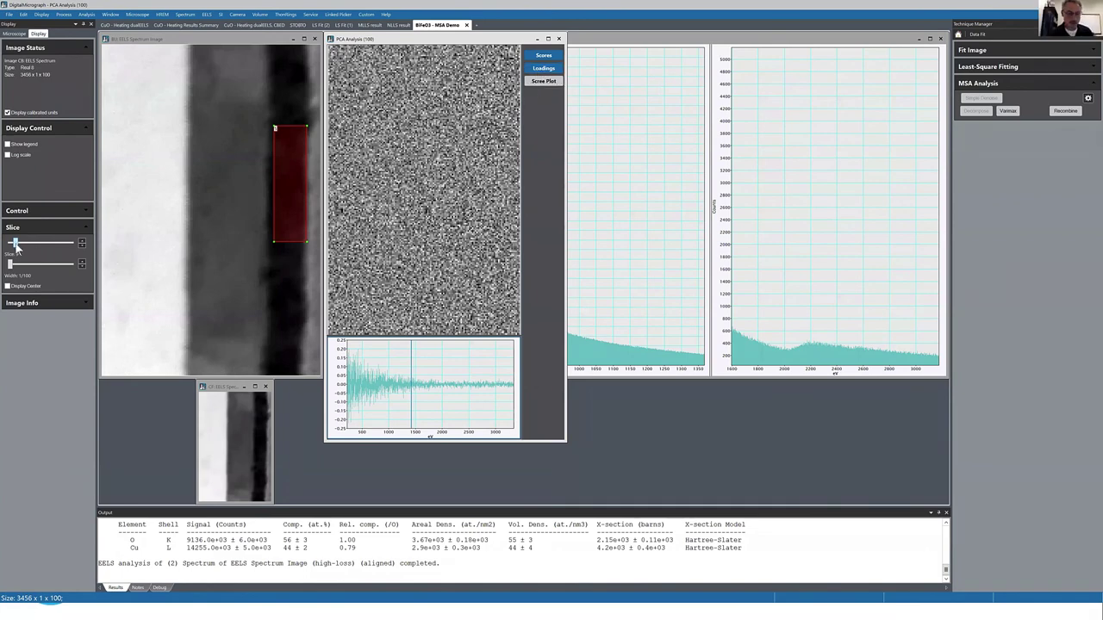
Step: Compare the scores and loadings of PCA components 4, 5 and 6
left_click_drag(16, 245, 13, 245)
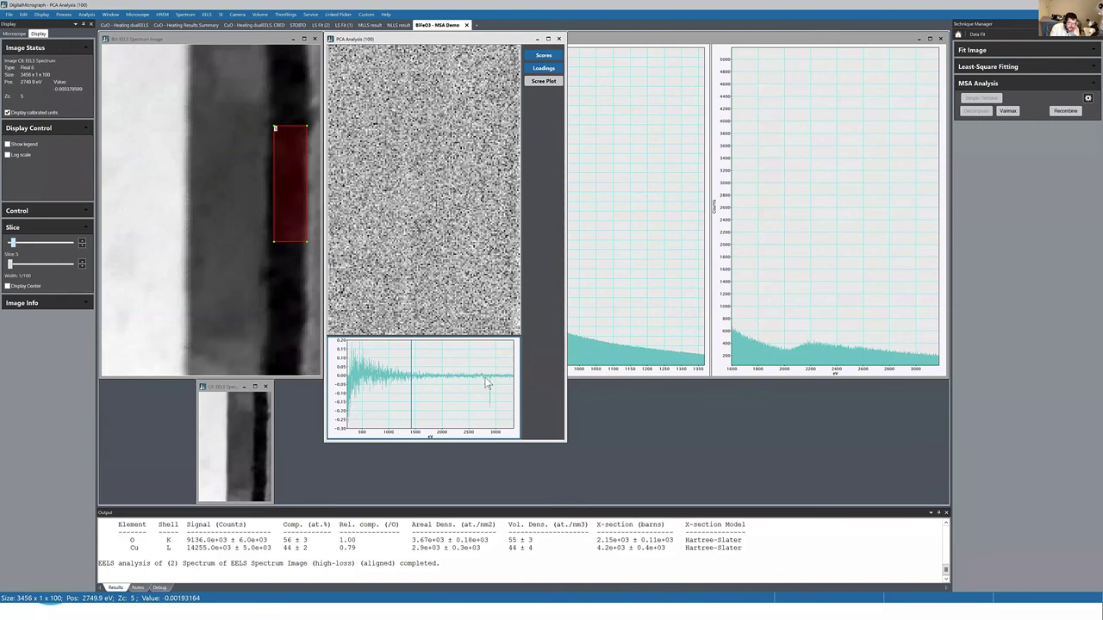
left_click(82, 244)
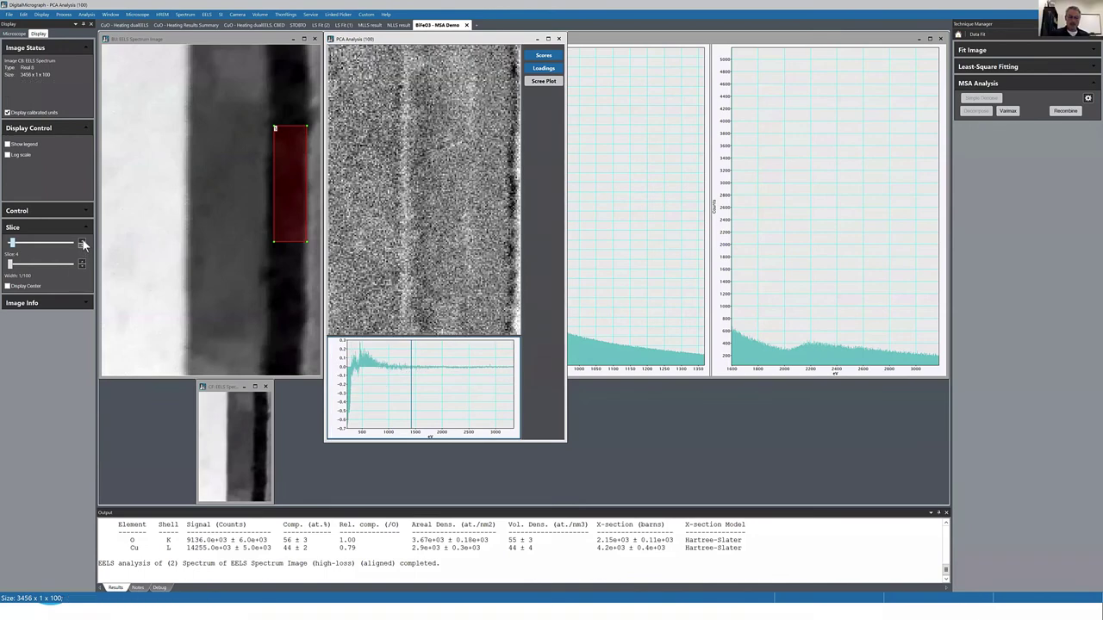
left_click(82, 243)
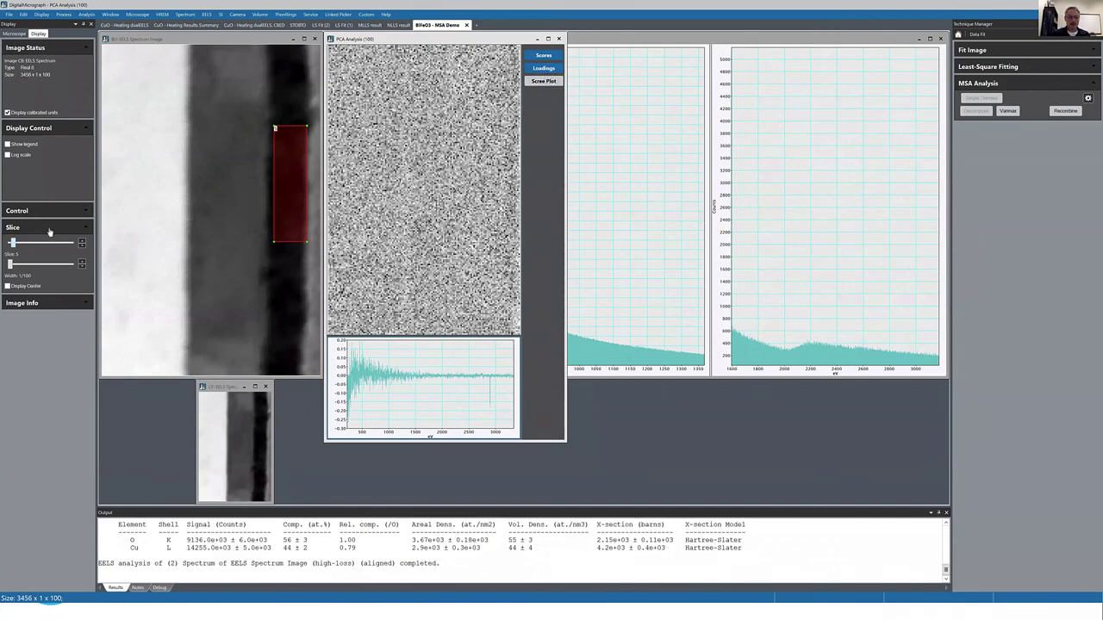
left_click_drag(13, 245, 14, 246)
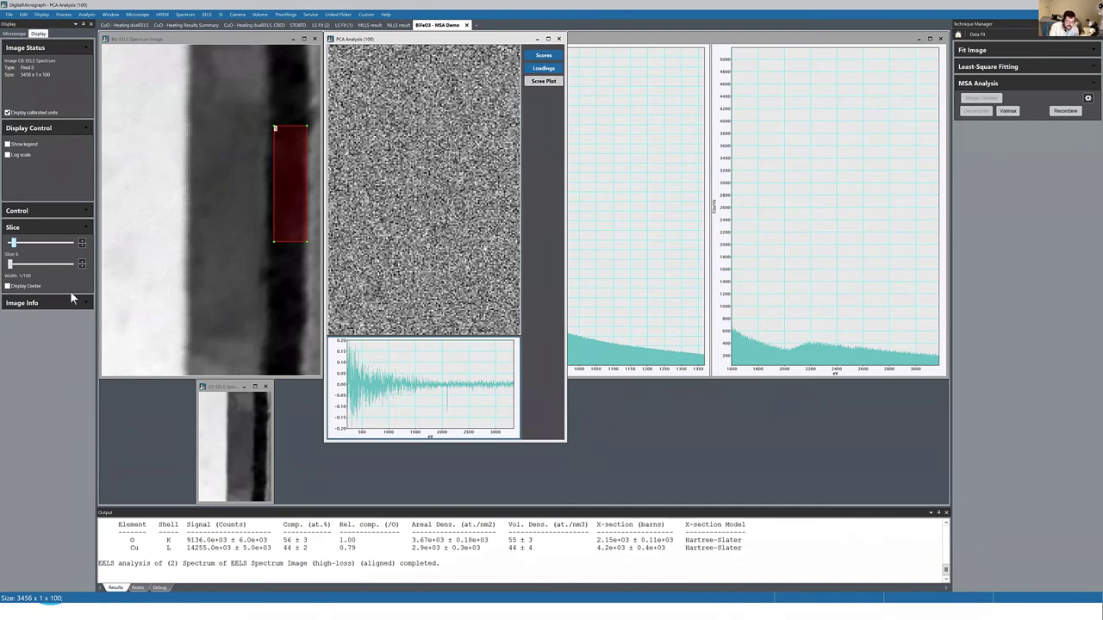
Step: Return the PCA display to component 0 and step up to component 7, then back to component 5
left_click_drag(14, 244, 9, 243)
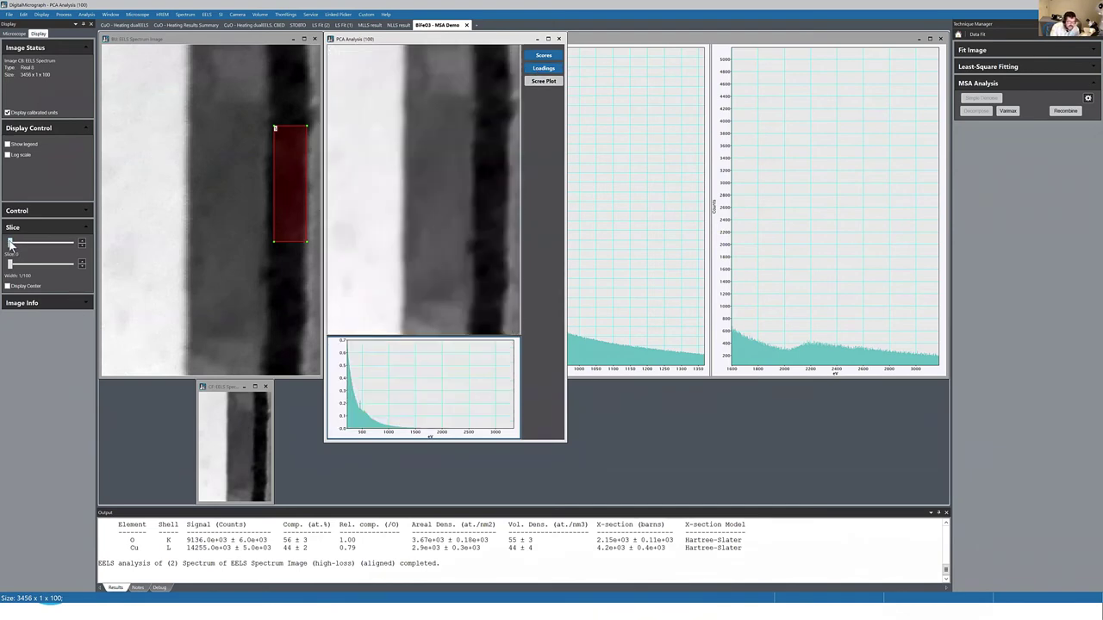
left_click(83, 242)
left_click(83, 242)
left_click(83, 243)
left_click(83, 242)
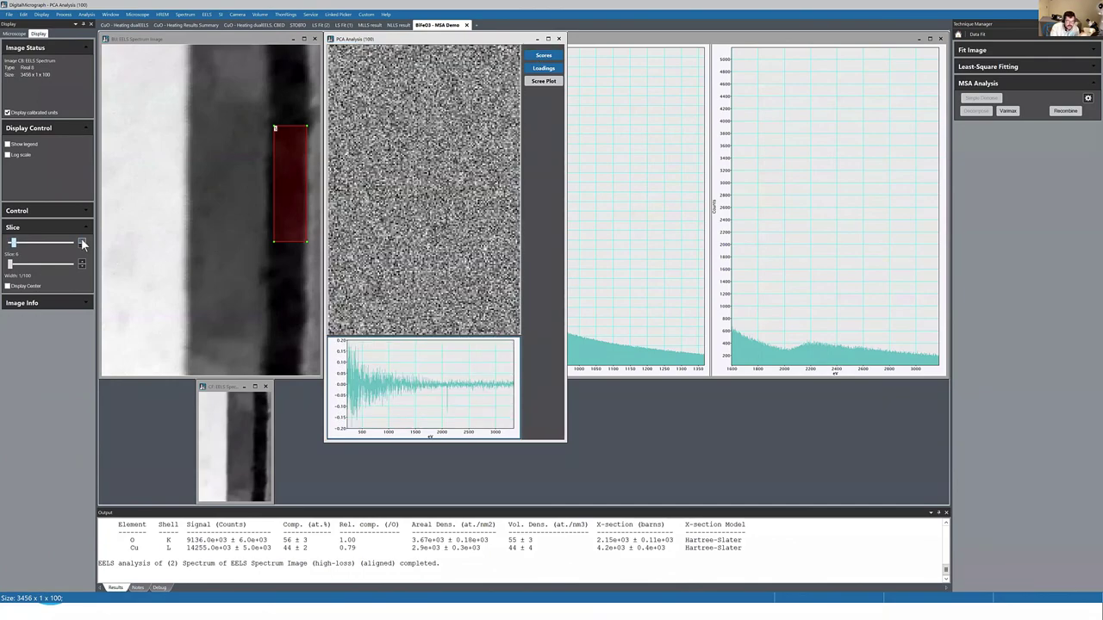
left_click(83, 242)
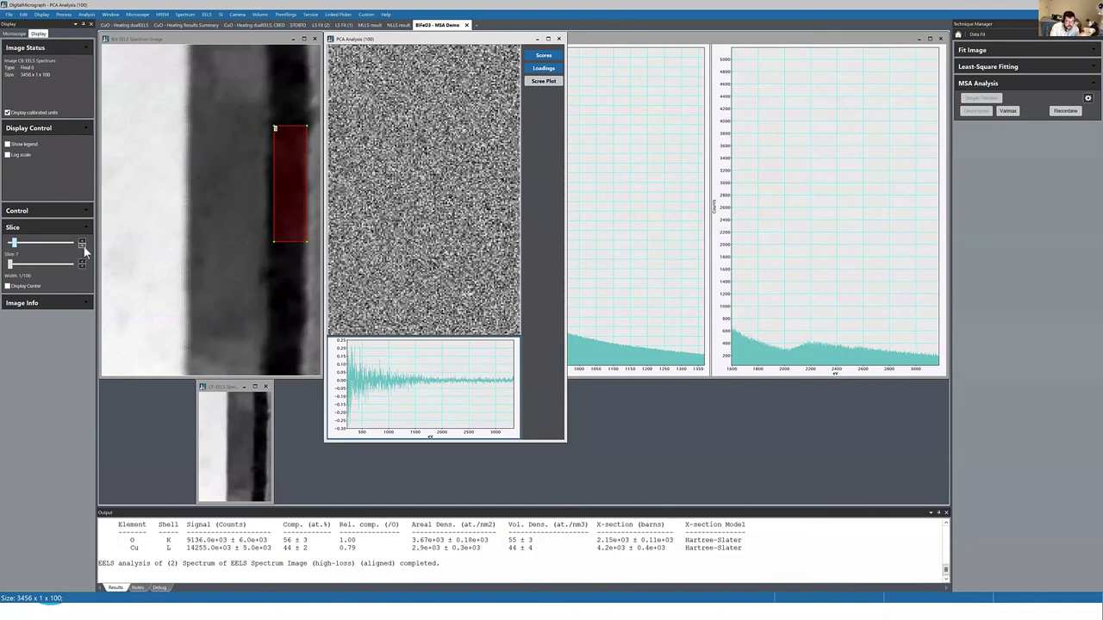
Step: Show the scree plot of the PCA result in place of the loadings and select it for examination
left_click(552, 81)
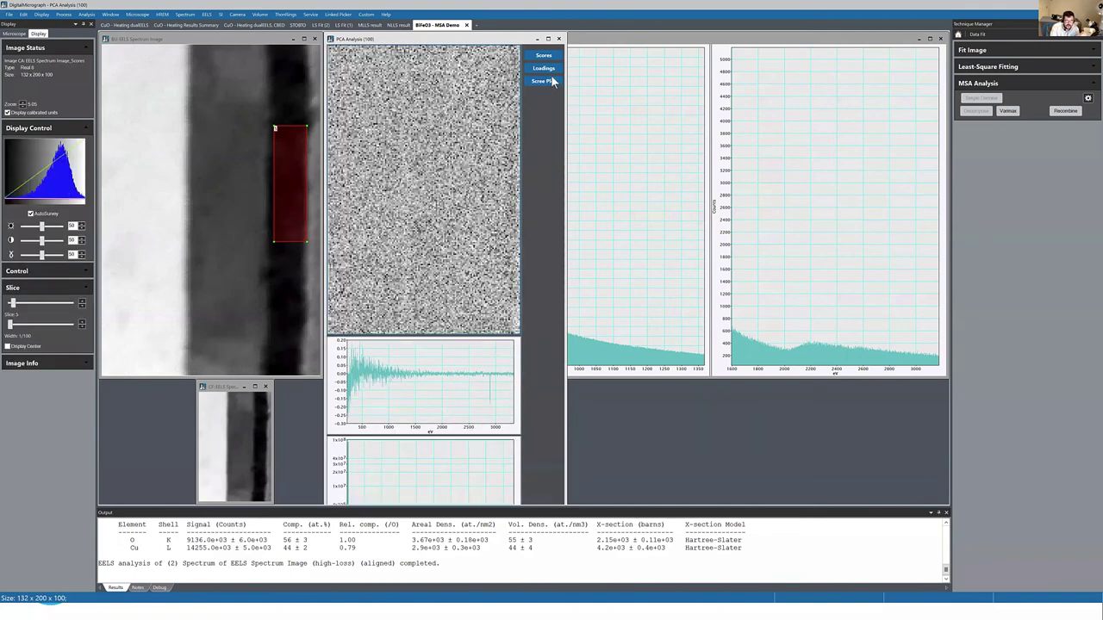
left_click(548, 70)
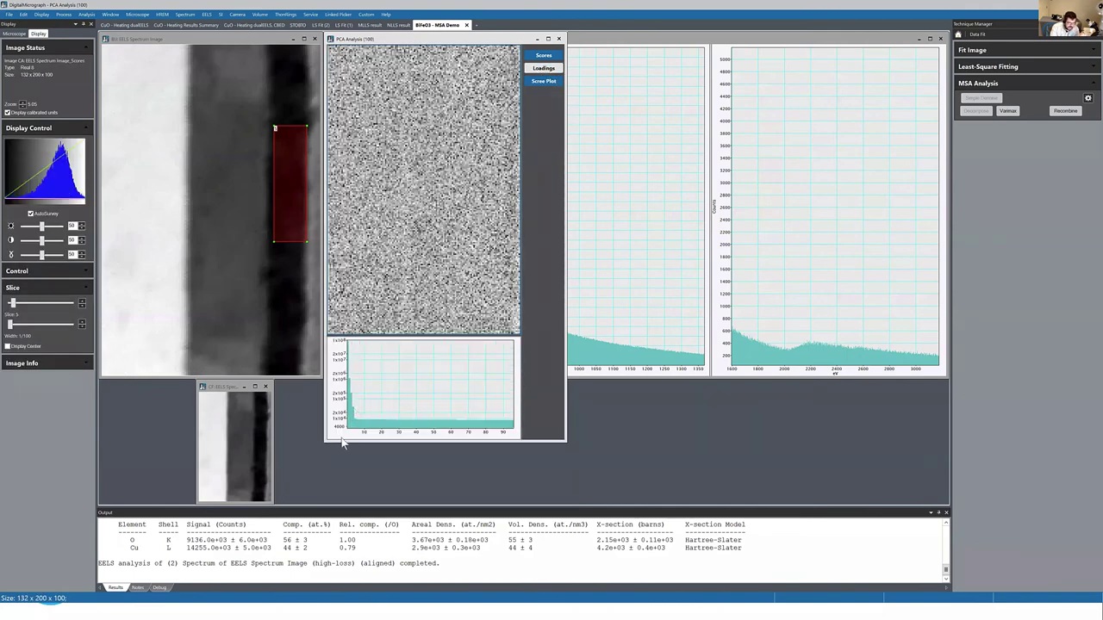
left_click(350, 435)
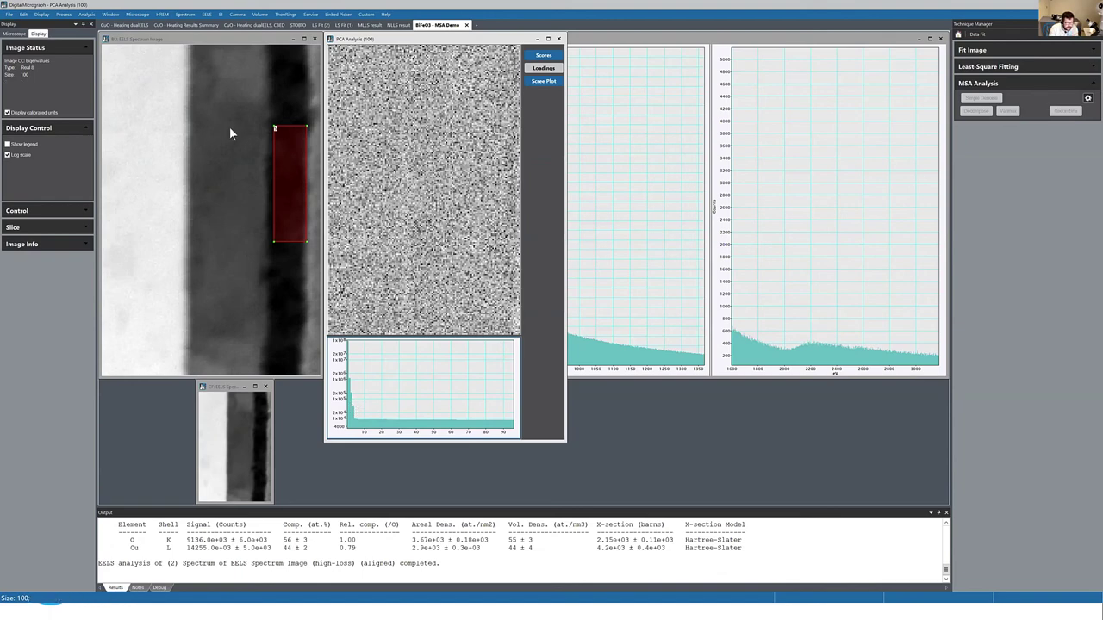
Step: Set the PCA scores back to component 0 and display the loadings instead of the scree plot
left_click(541, 57)
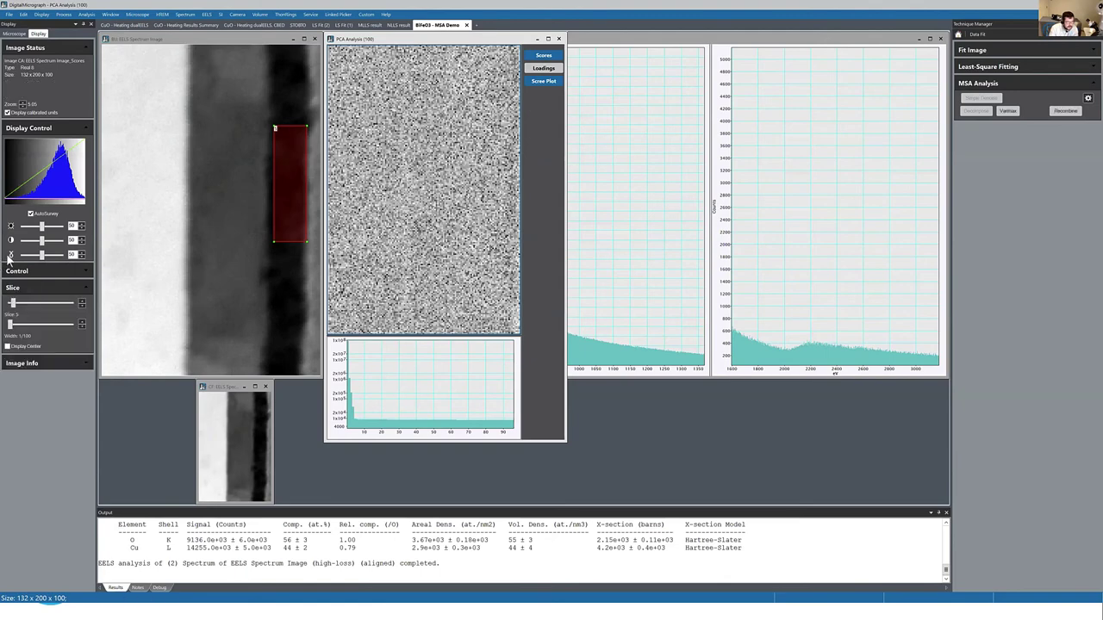
left_click_drag(14, 303, 11, 303)
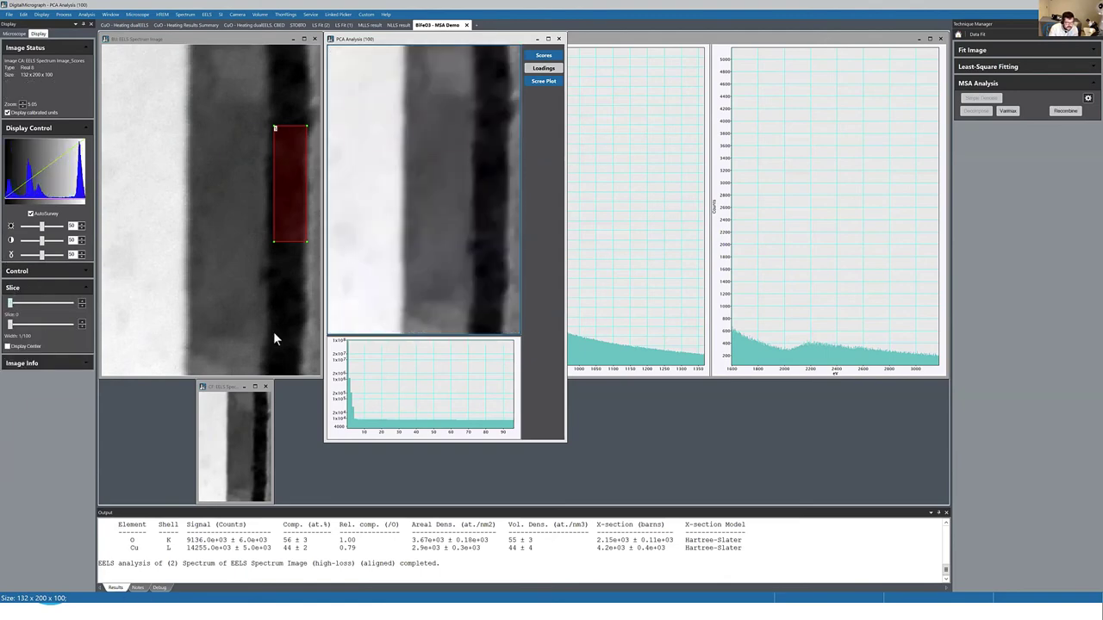
left_click(479, 353)
left_click(544, 68)
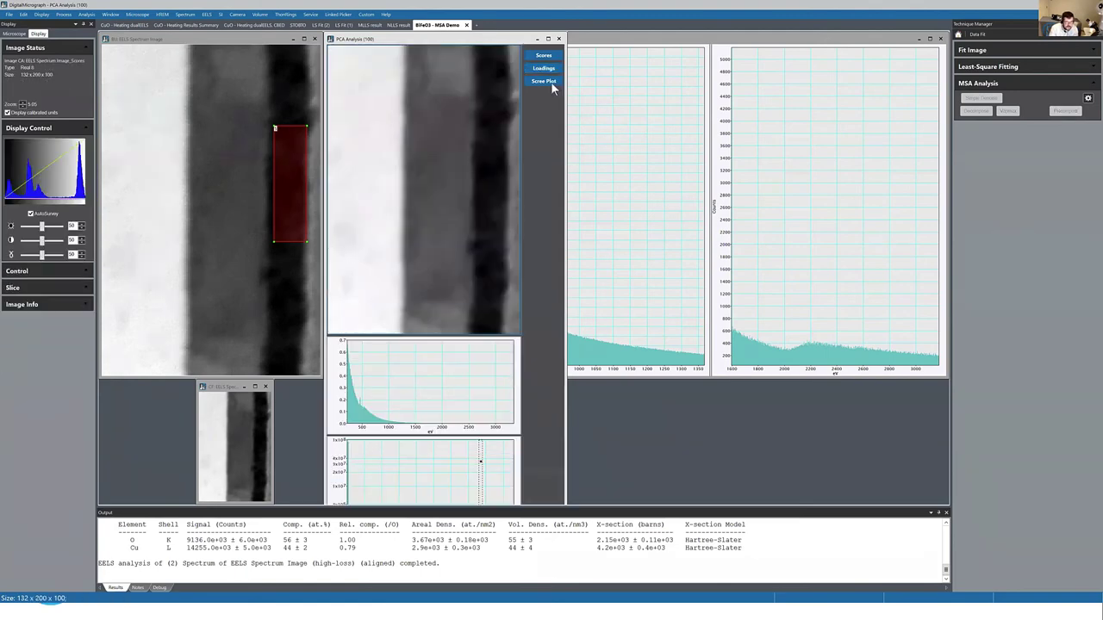
left_click_drag(10, 303, 10, 303)
Step: Compare PCA components 1 and 2 in the scores and loadings, leaving component 1 displayed
left_click(81, 301)
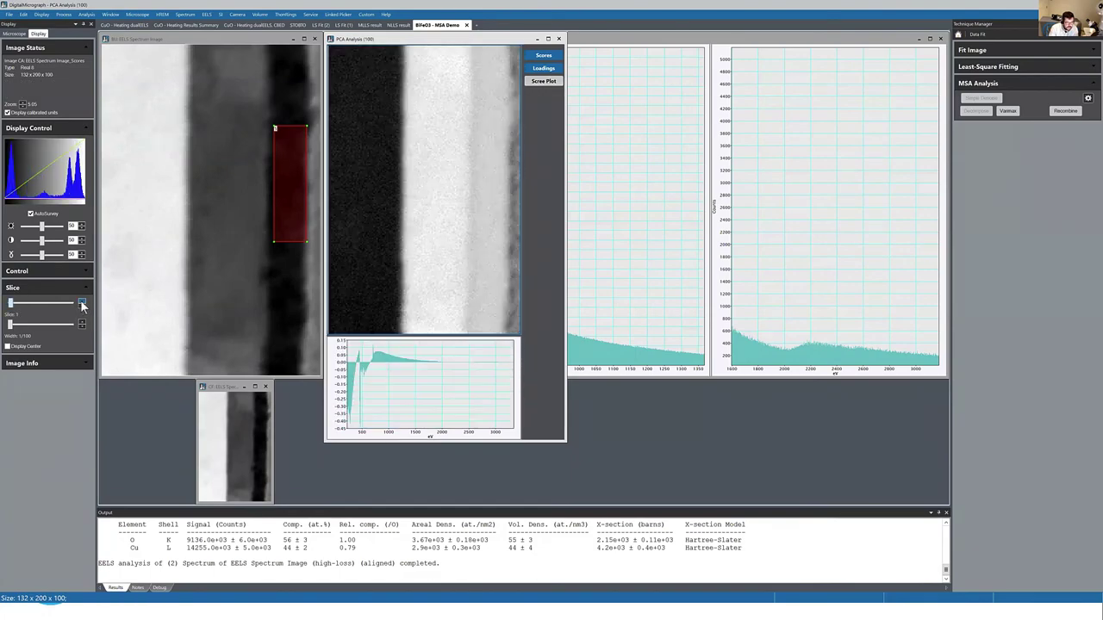
left_click(84, 301)
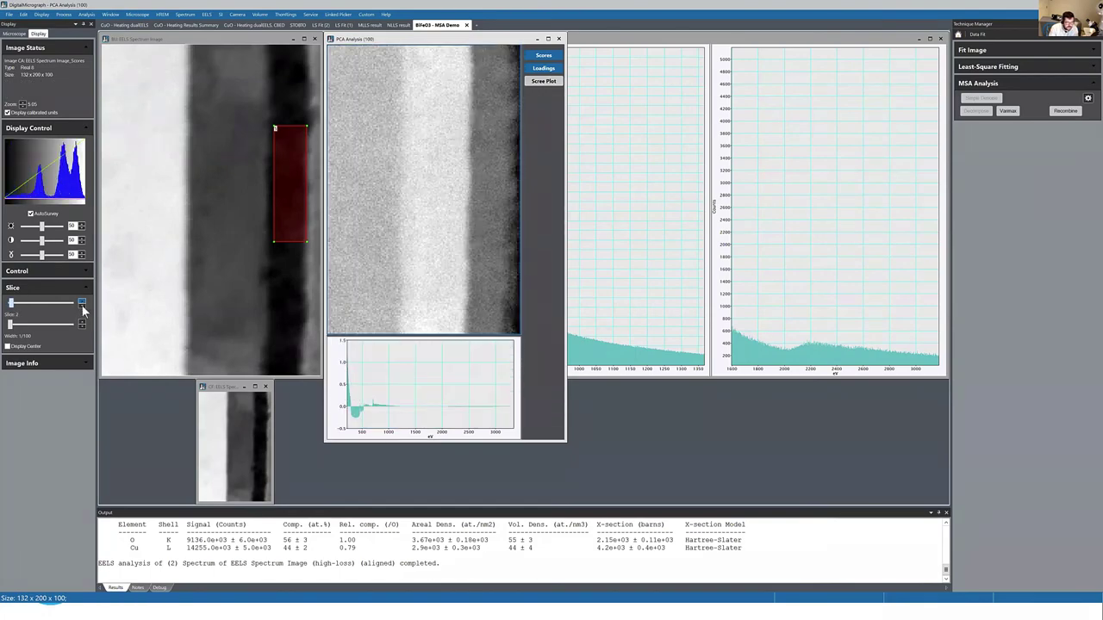
left_click(80, 305)
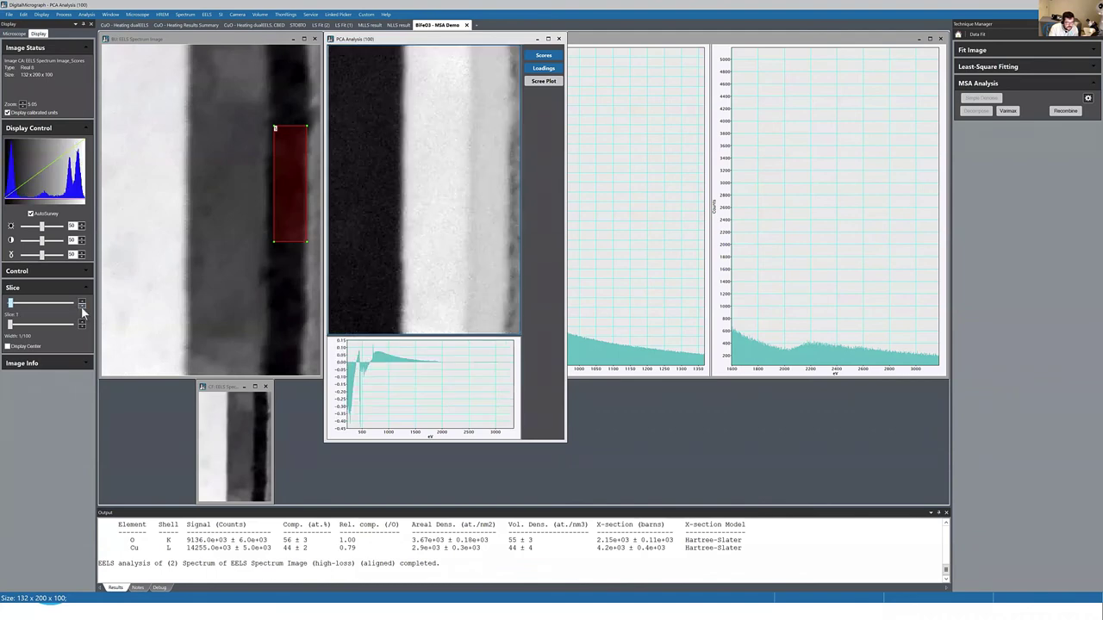
left_click(81, 306)
left_click(81, 303)
Step: Run a Varimax rotation in the spatial domain with 4 components and place its result beside the PCA Analysis (100) result
left_click(1008, 111)
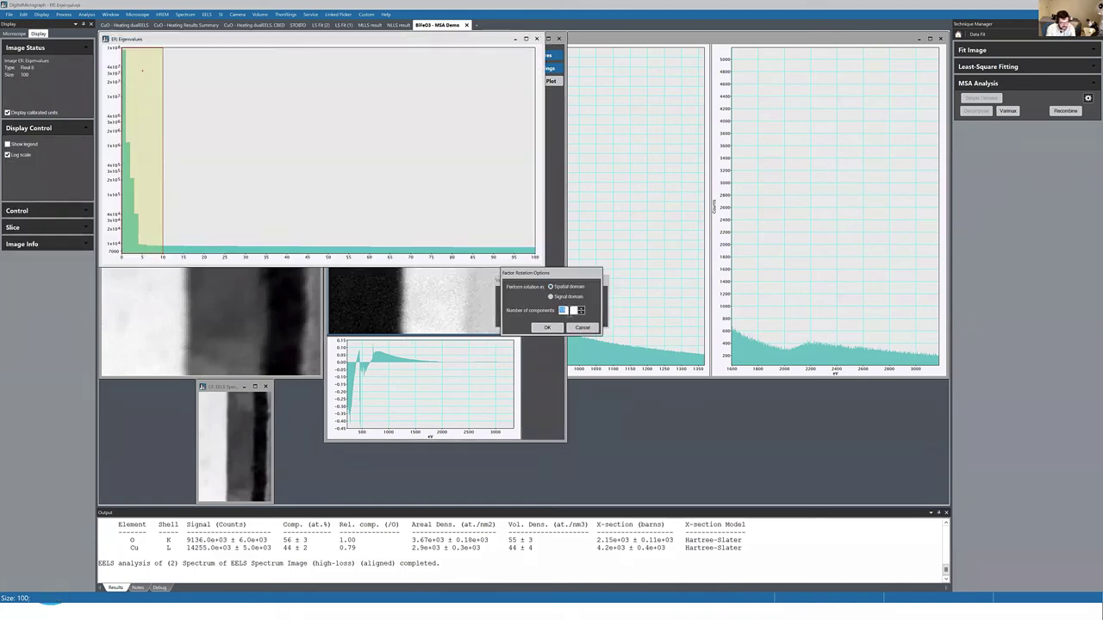
type("4")
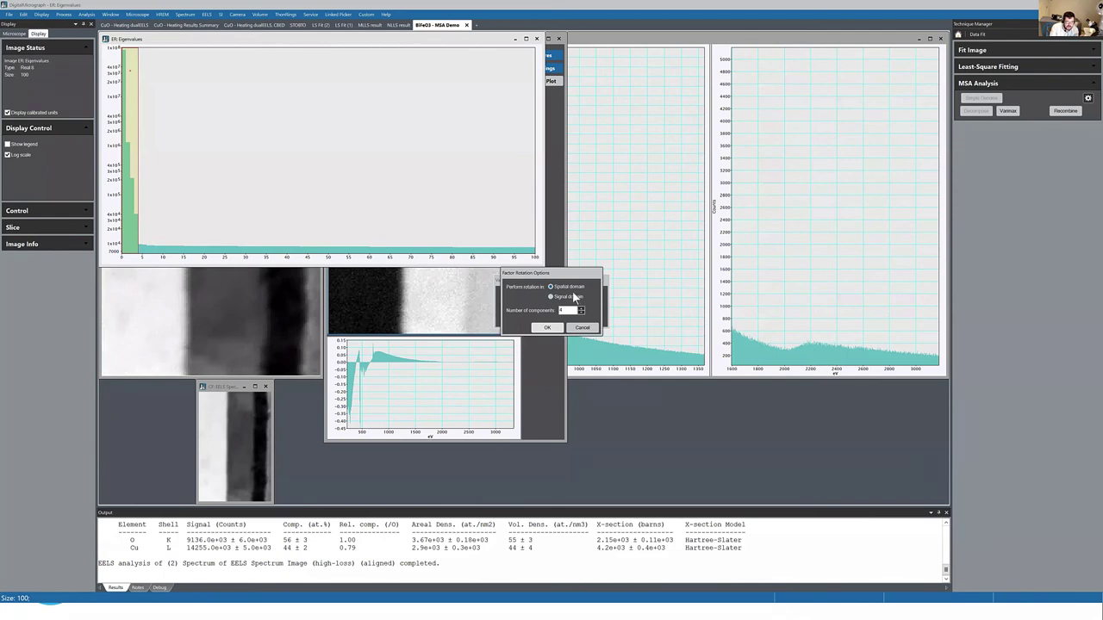
left_click(554, 329)
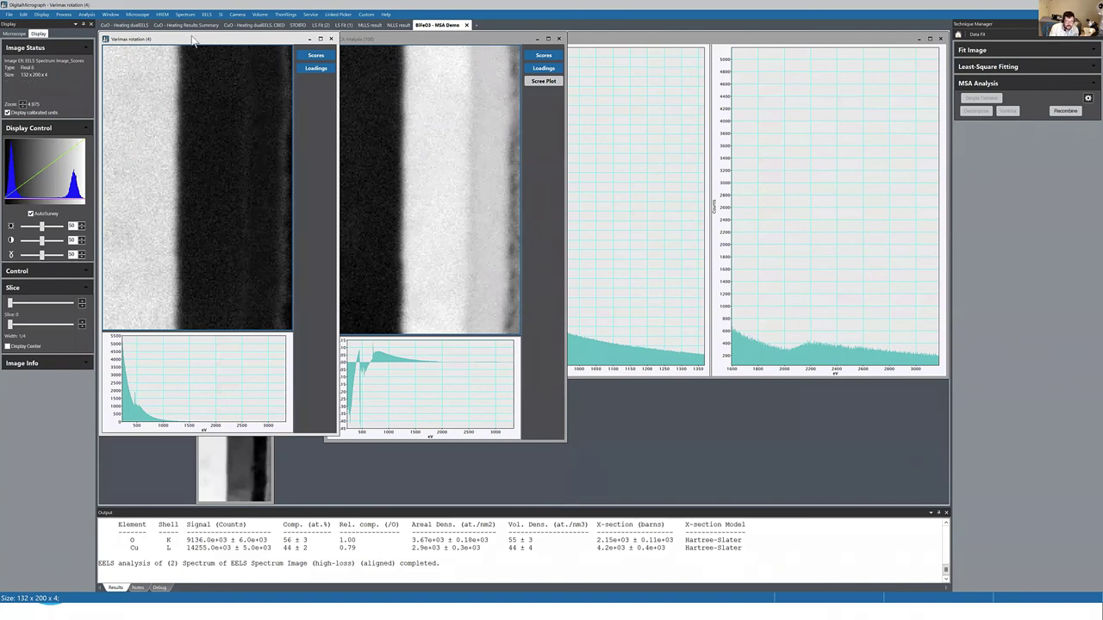
left_click_drag(194, 41, 664, 41)
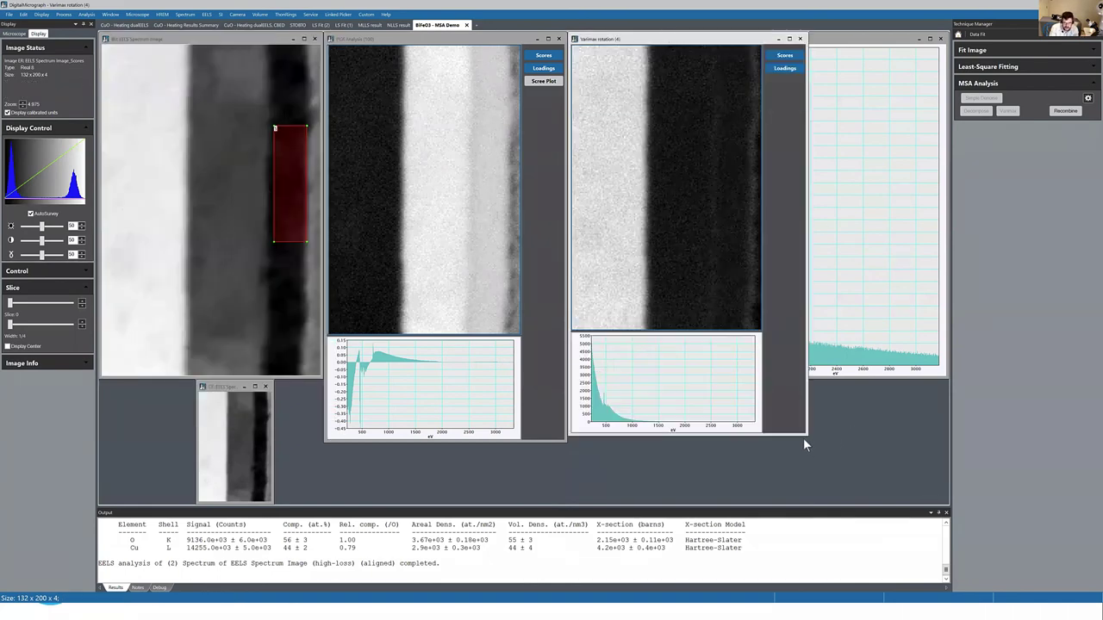
Step: Enlarge the Varimax rotation result, hide its scores and stretch the component 0 loading to show about 300–1300 eV with a taller intensity range
left_click_drag(803, 433, 839, 502)
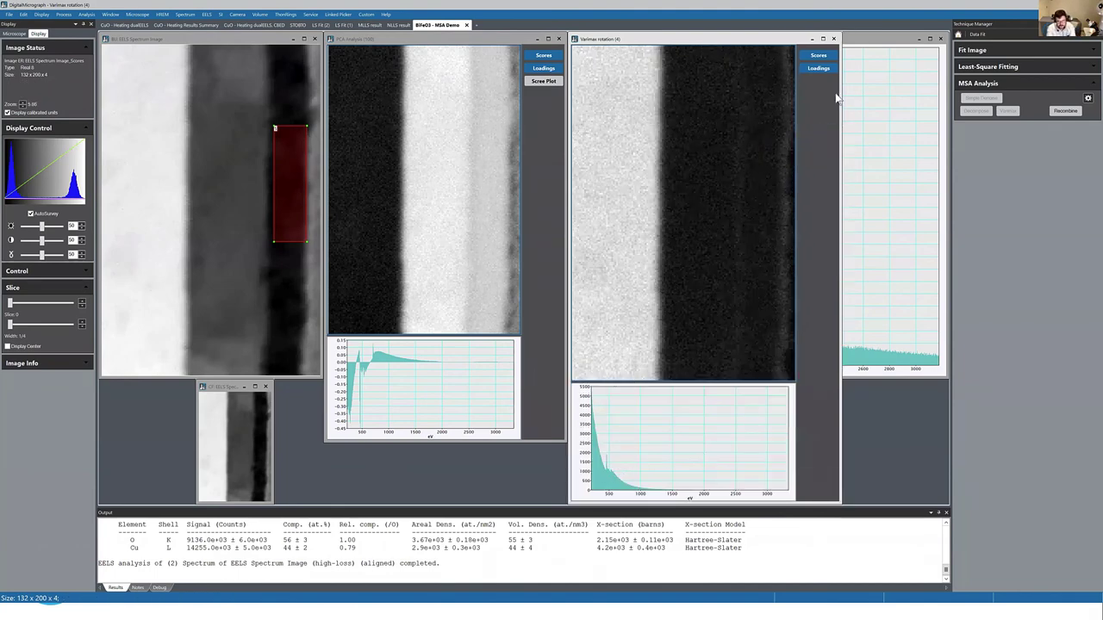
left_click(818, 55)
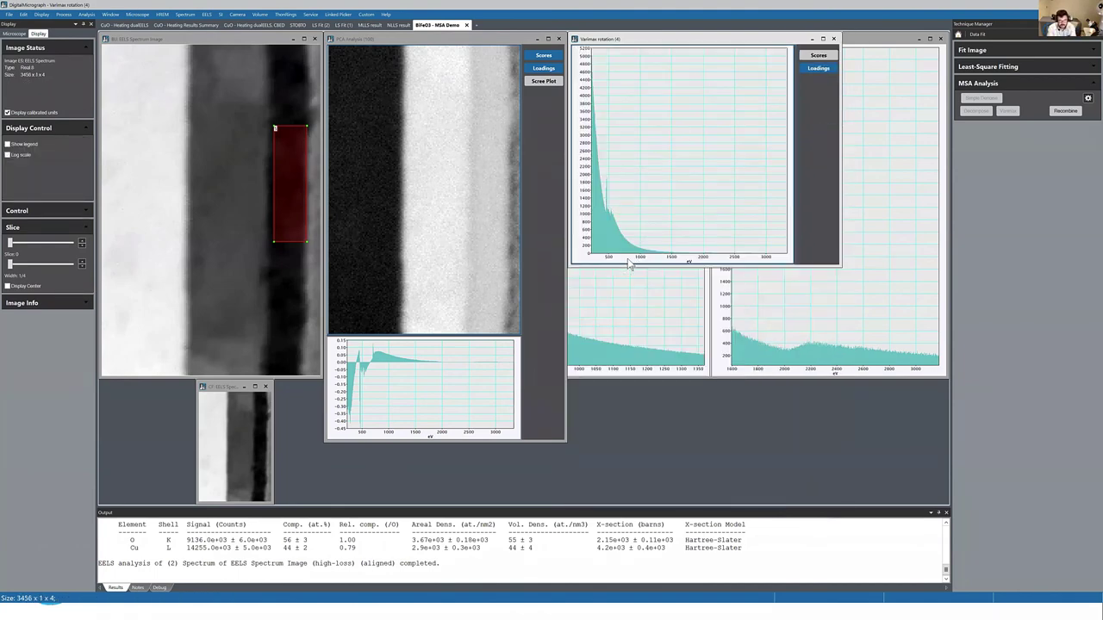
left_click_drag(634, 258, 946, 260)
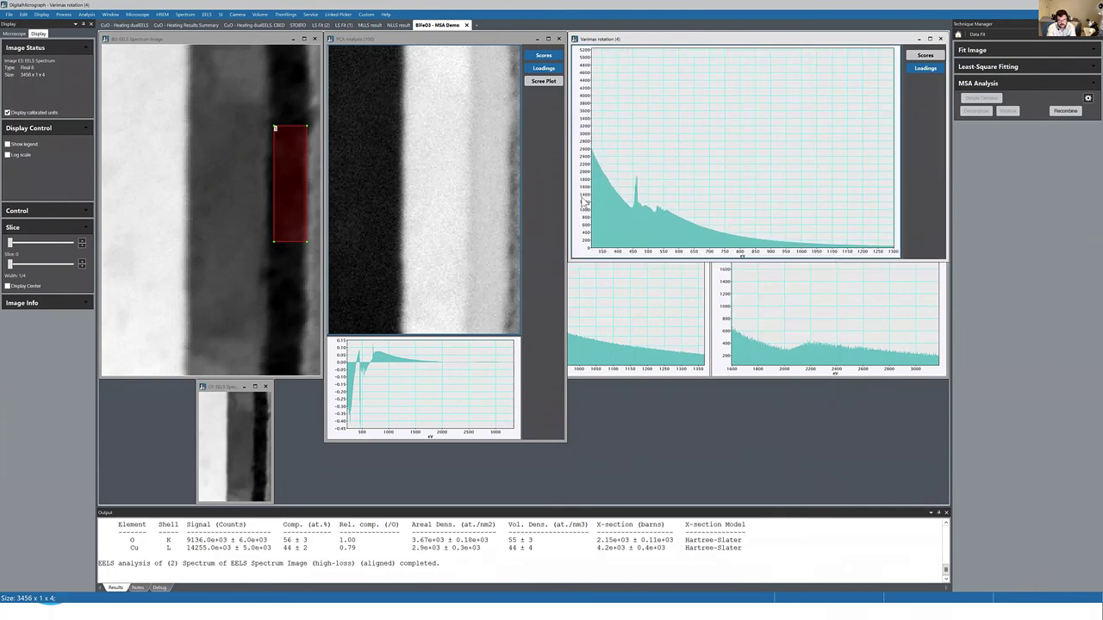
left_click_drag(585, 197, 586, 235)
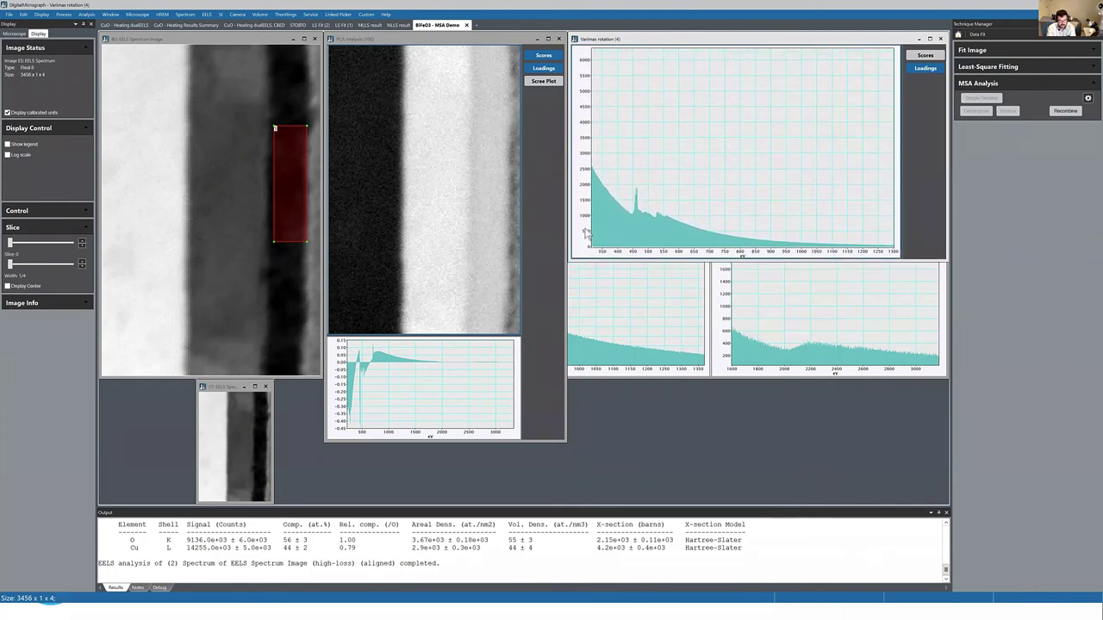
Step: Compare Varimax loadings 1 to 3, rescaling the intensity axis to about 1400 and leaving component 3 displayed
left_click(82, 244)
left_click(82, 244)
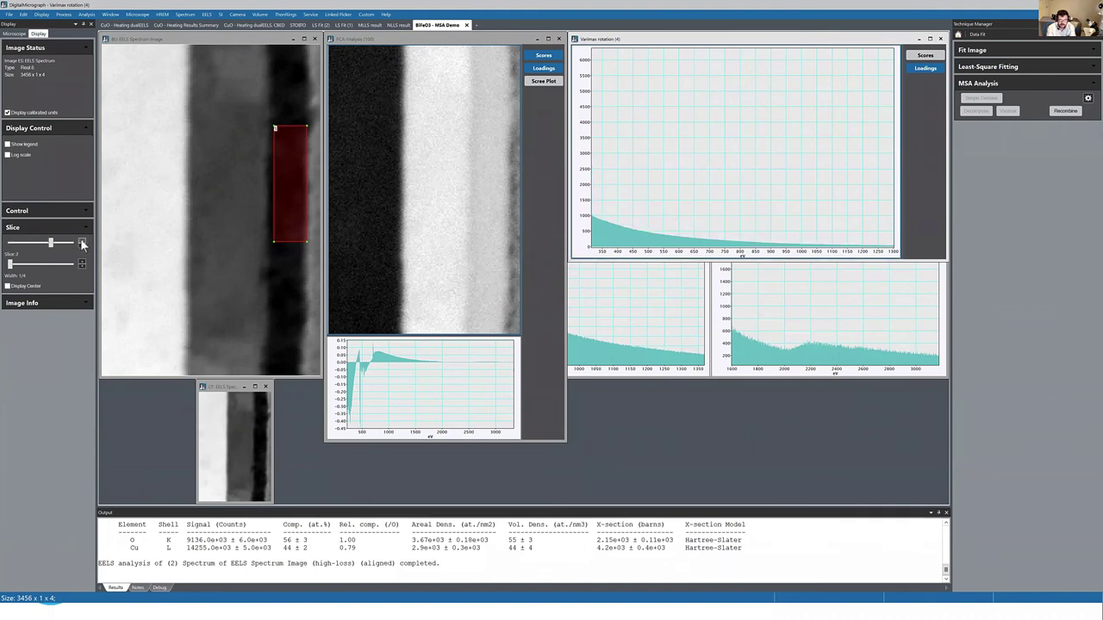
left_click(81, 244)
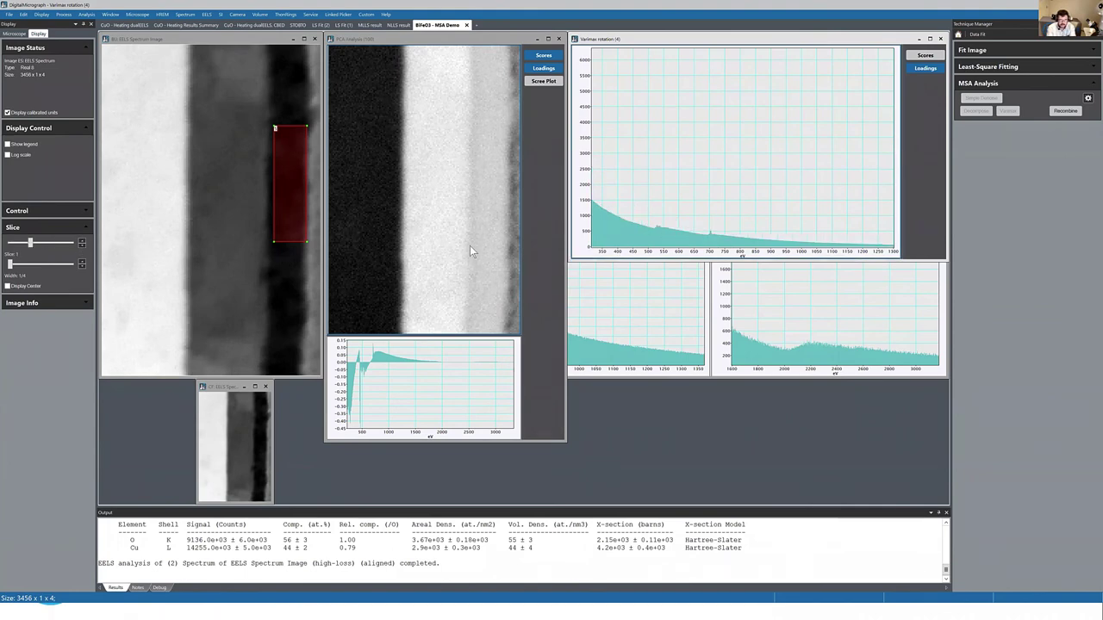
left_click_drag(579, 199, 585, 115)
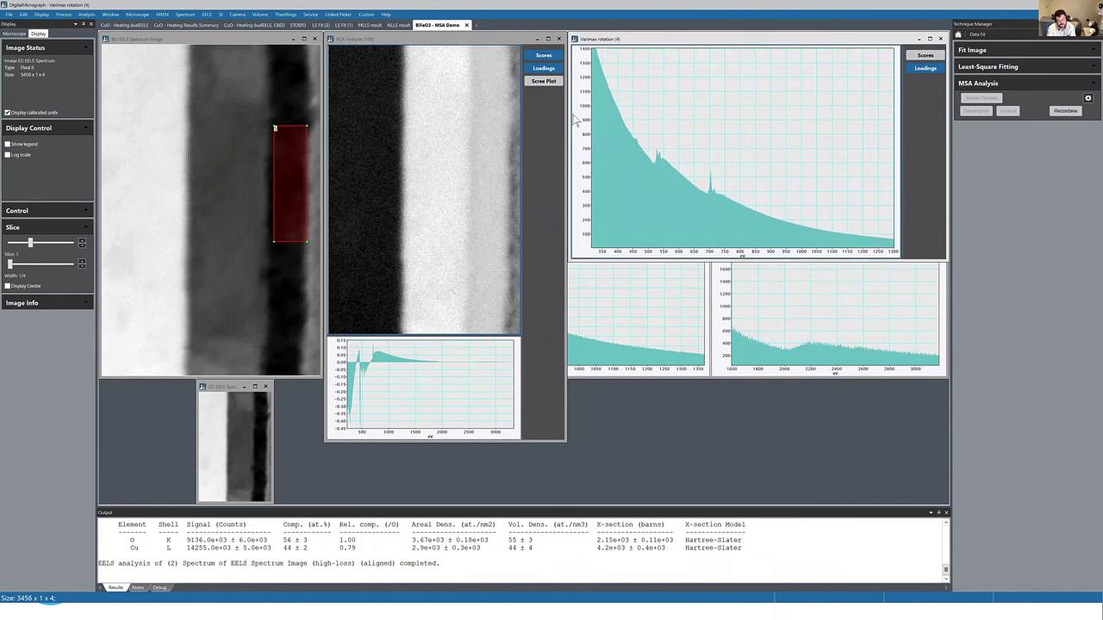
left_click(84, 243)
left_click(83, 243)
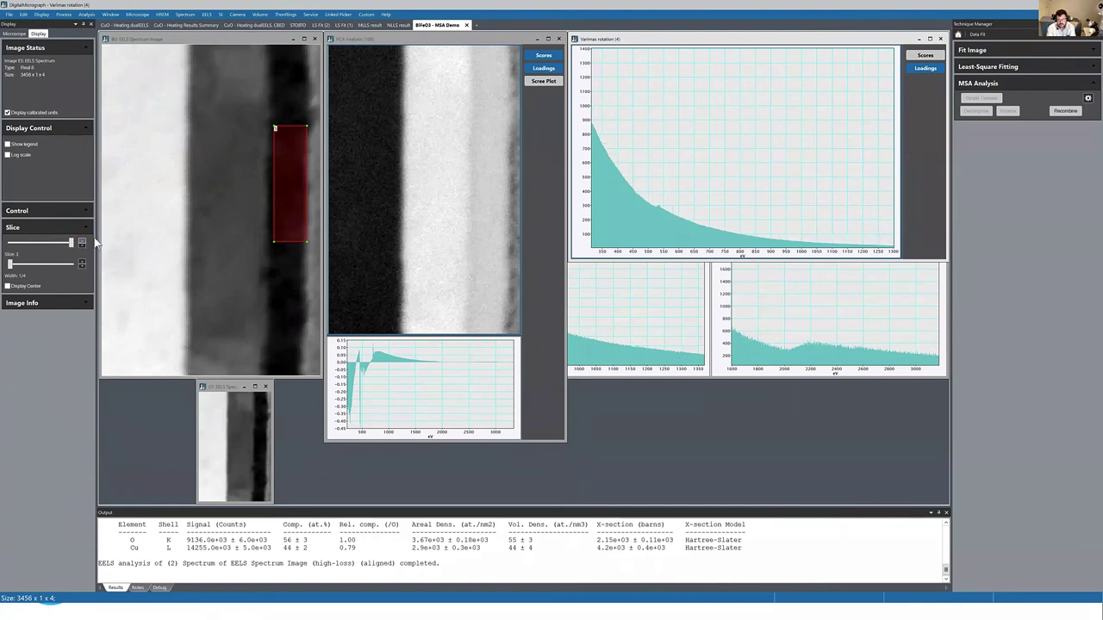
Step: Show the Varimax scores above the loadings and go through the components from 3 back to 0
left_click(923, 55)
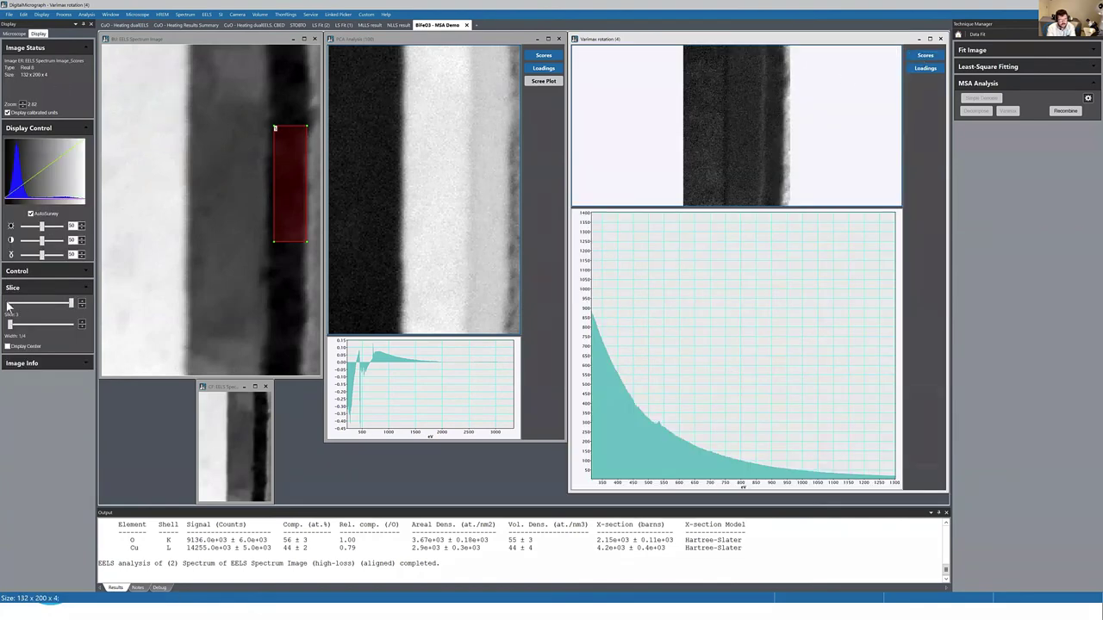
left_click(82, 304)
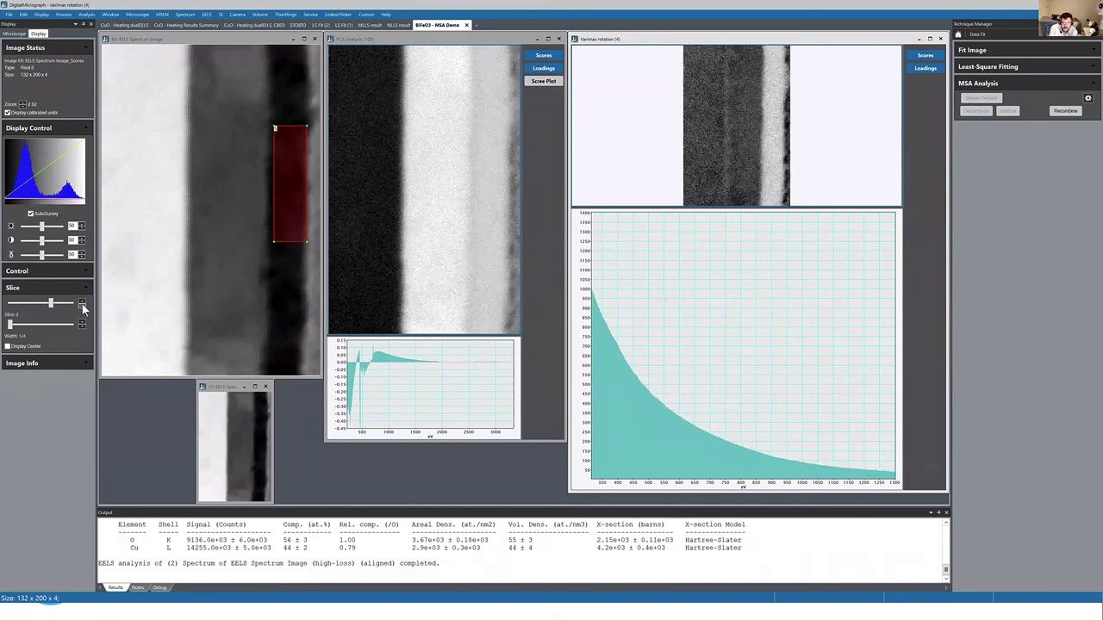
left_click(82, 304)
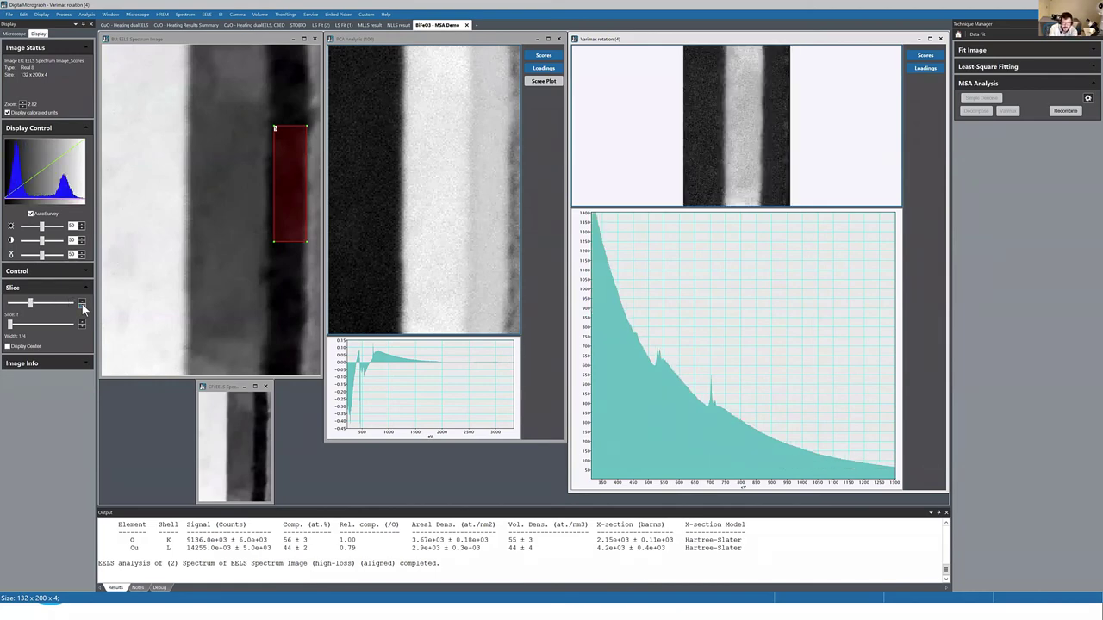
left_click(82, 304)
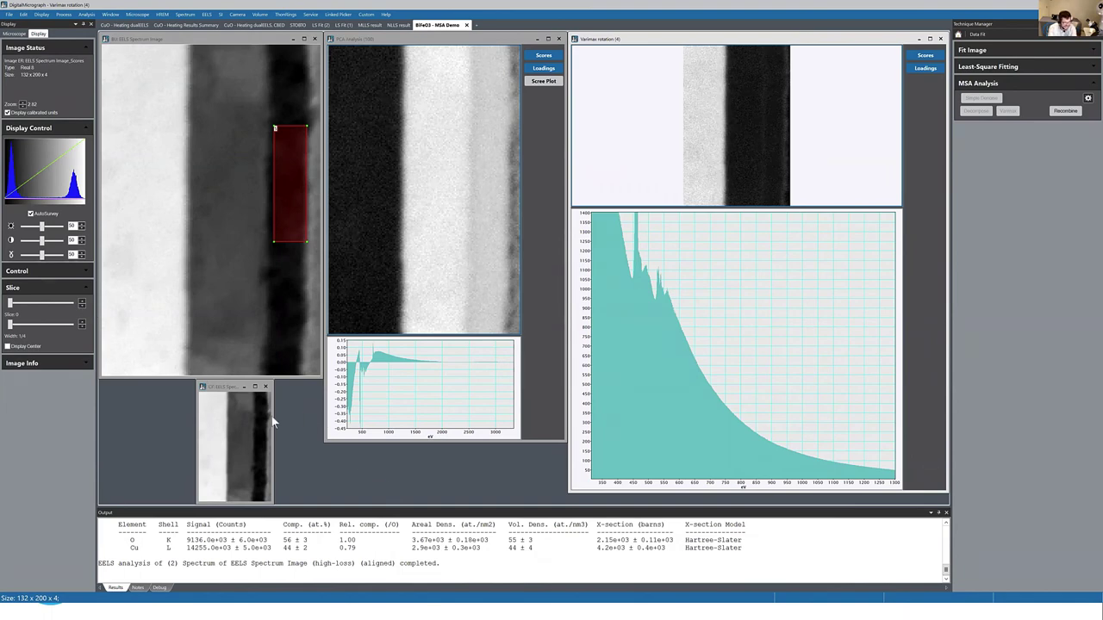
Step: Place the denoised EELS spectrum image beside the original and enlarge it to the full height of the workspace
left_click(216, 387)
left_click_drag(216, 389, 234, 389)
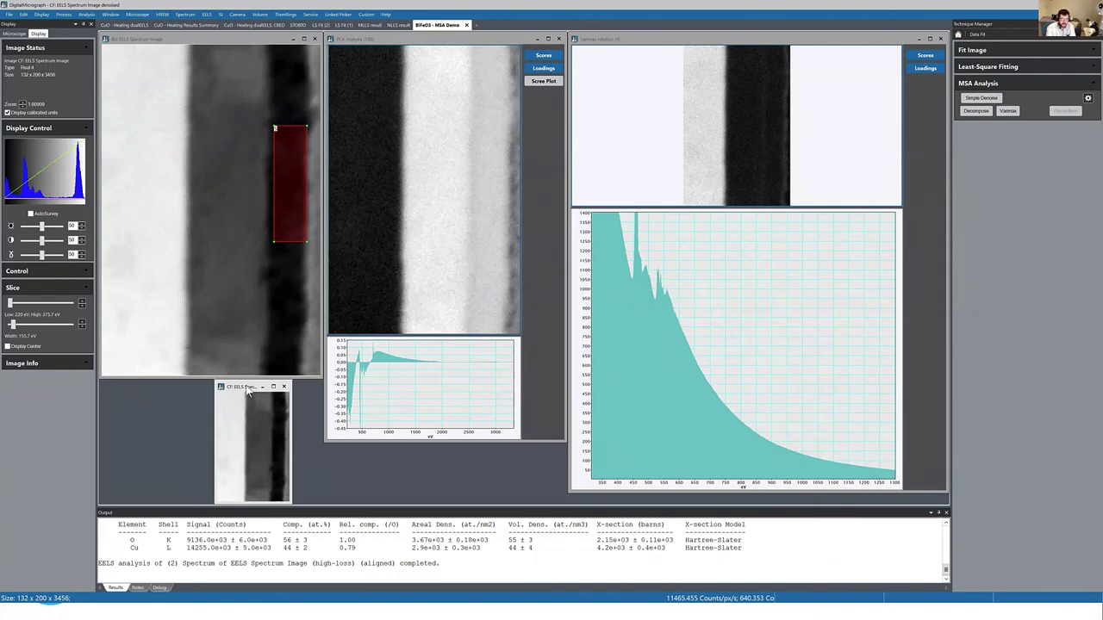
left_click_drag(248, 390, 359, 44)
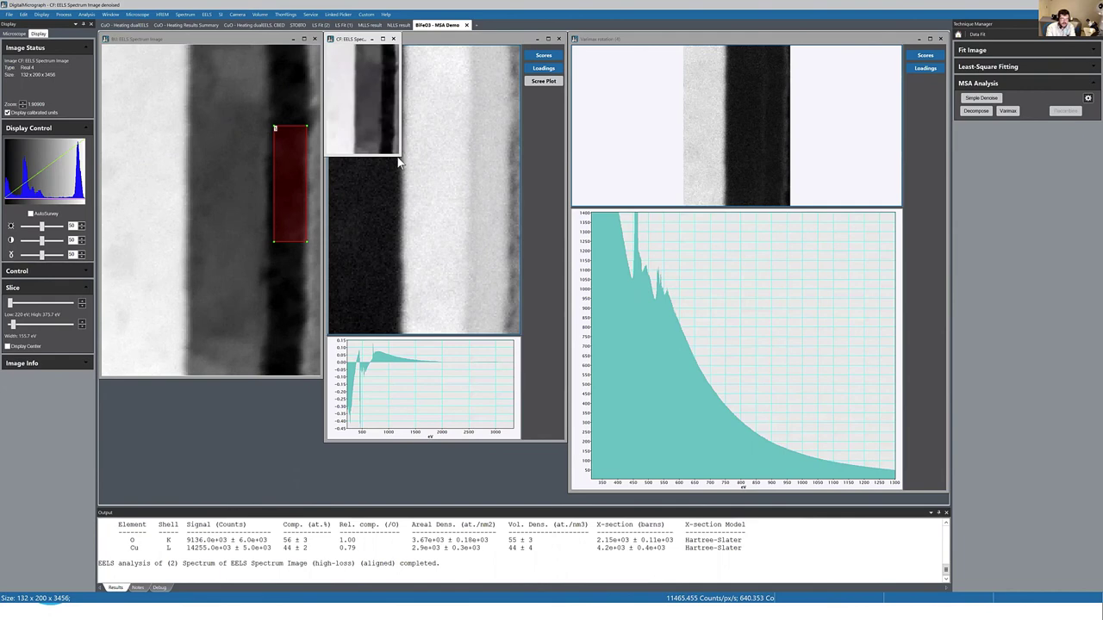
left_click_drag(397, 157, 546, 377)
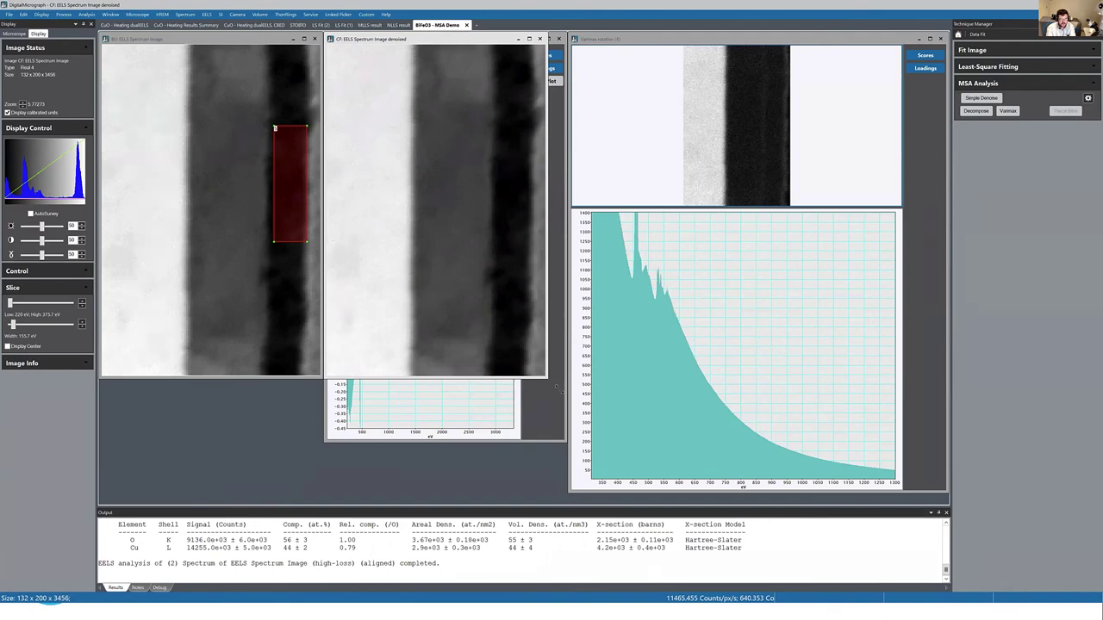
left_click_drag(560, 392, 629, 501)
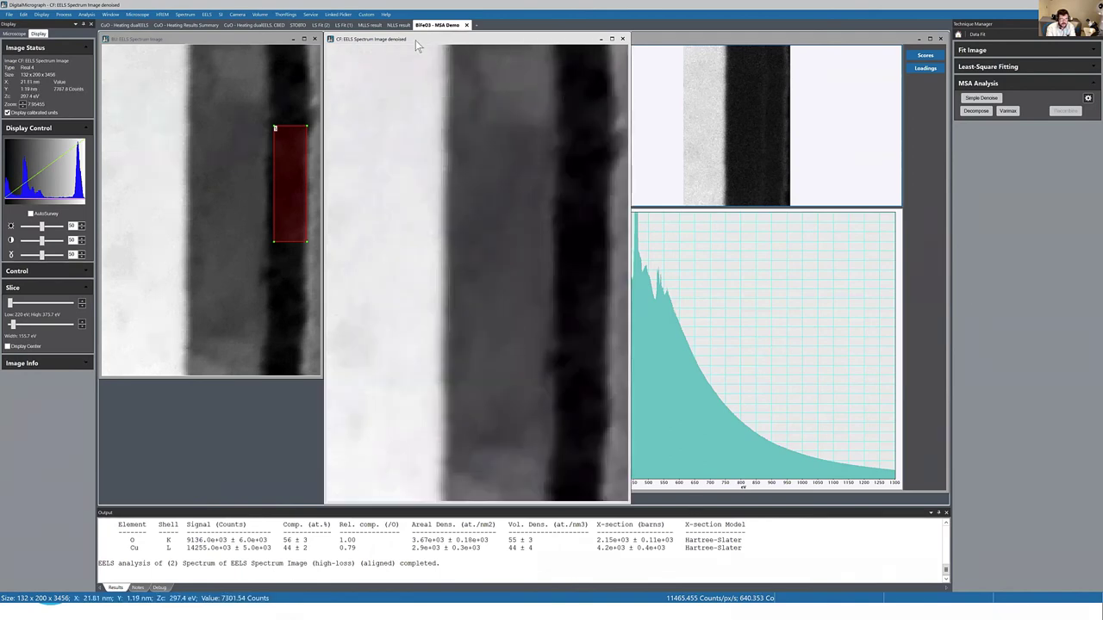
Step: Pick a single-pixel spectrum from the bright layer of the denoised spectrum image
right_click(380, 115)
left_click(386, 121)
left_click(392, 101)
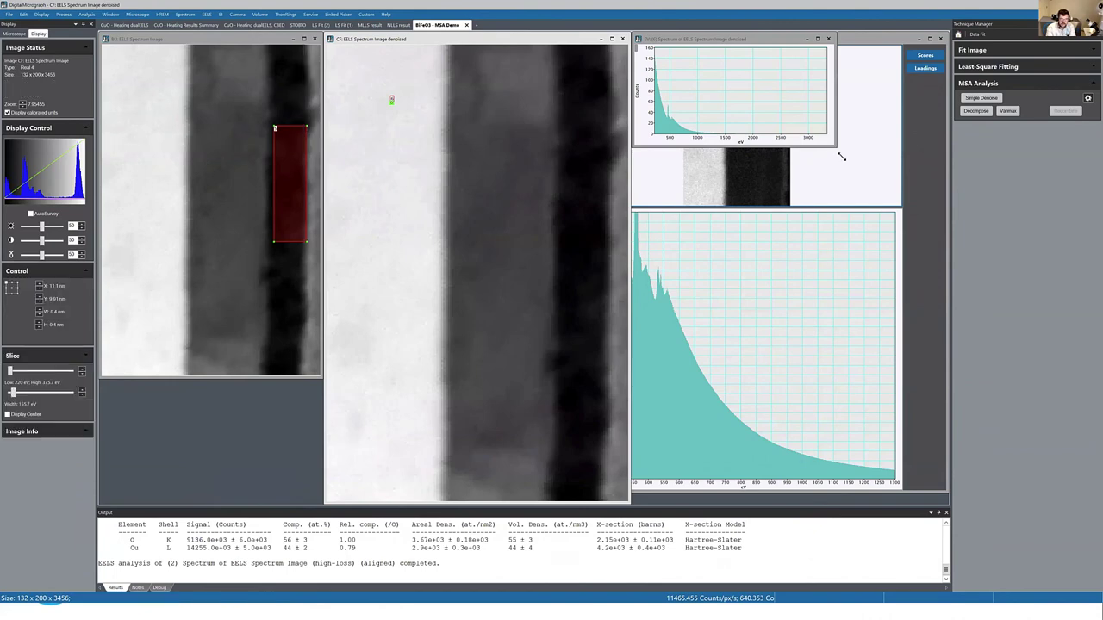
Step: Delete the red region from the original spectrum image and close its extracted spectrum
left_click(302, 133)
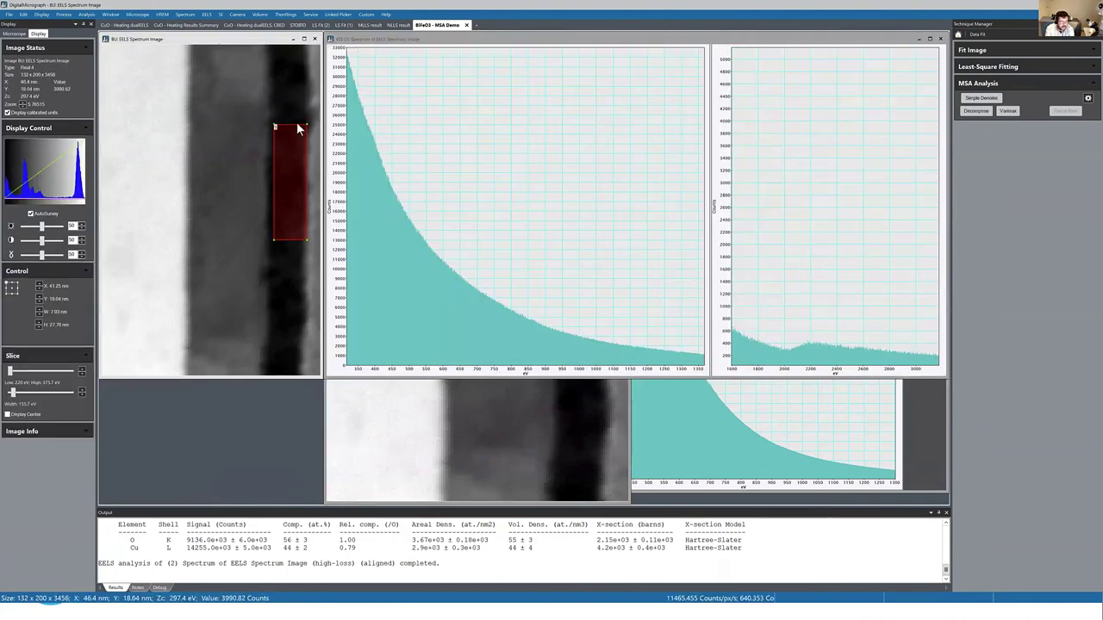
key("Delete")
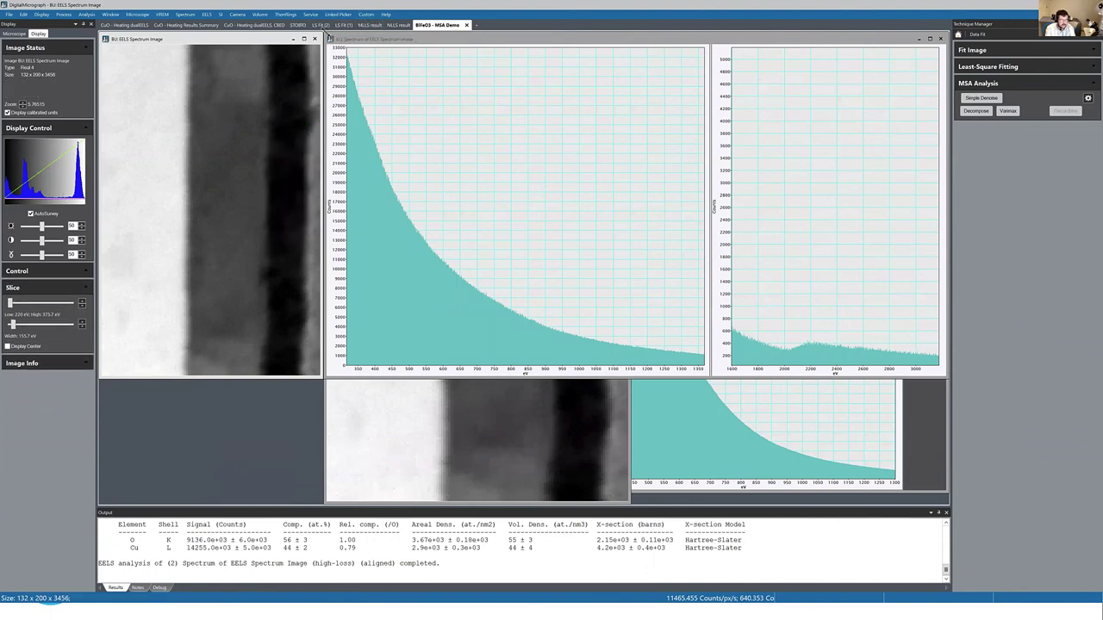
left_click(709, 47)
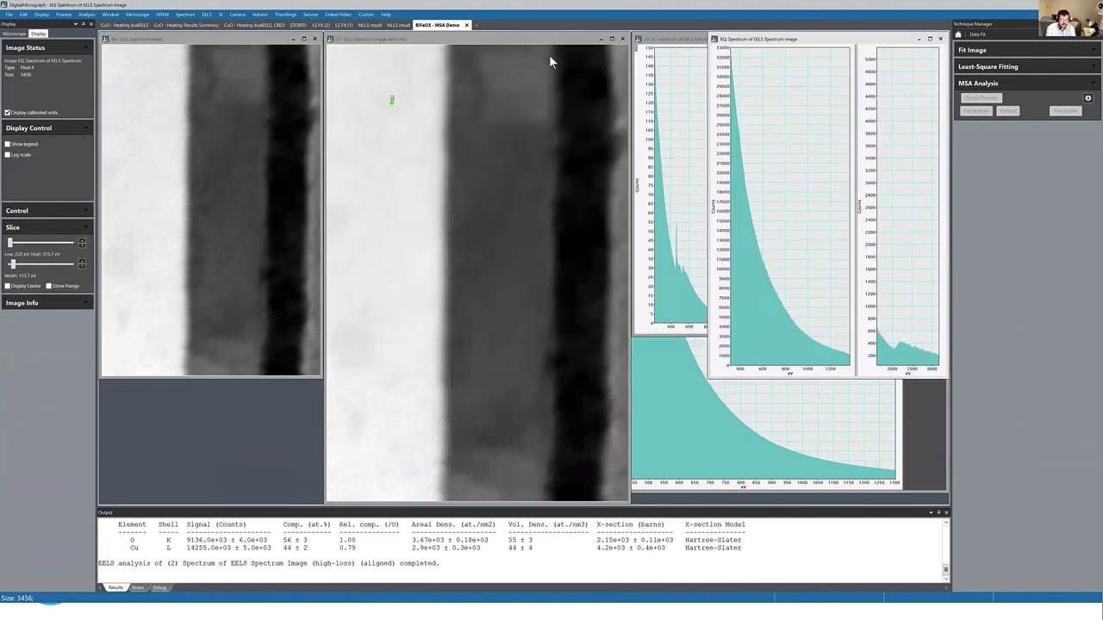
left_click(940, 39)
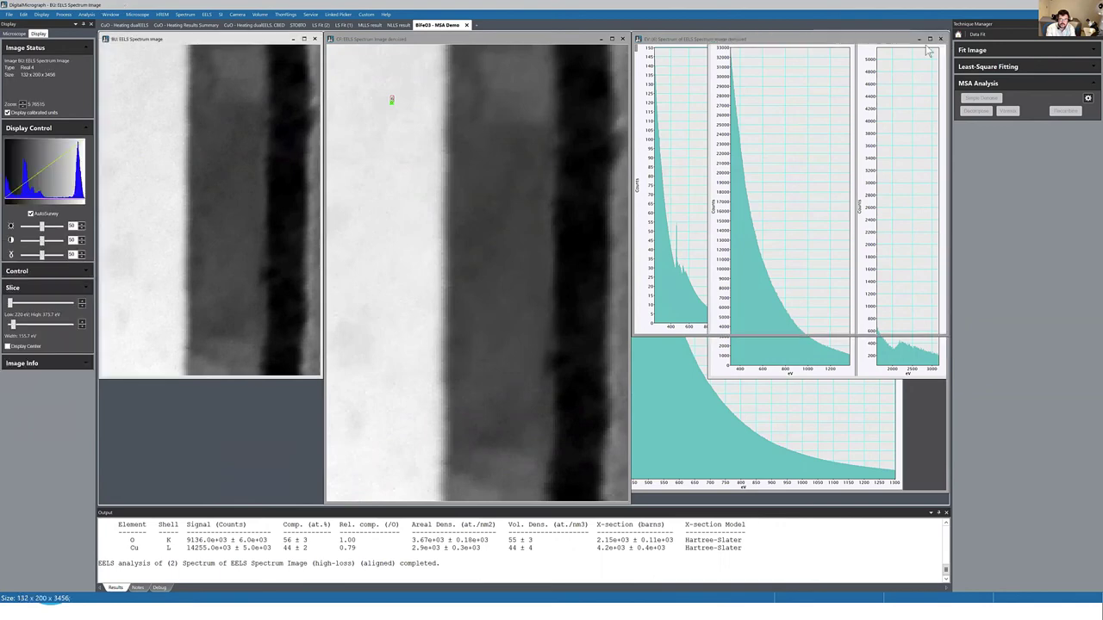
Step: Close the spectrum picked from the denoised image and minimize the Varimax rotation result
left_click(935, 49)
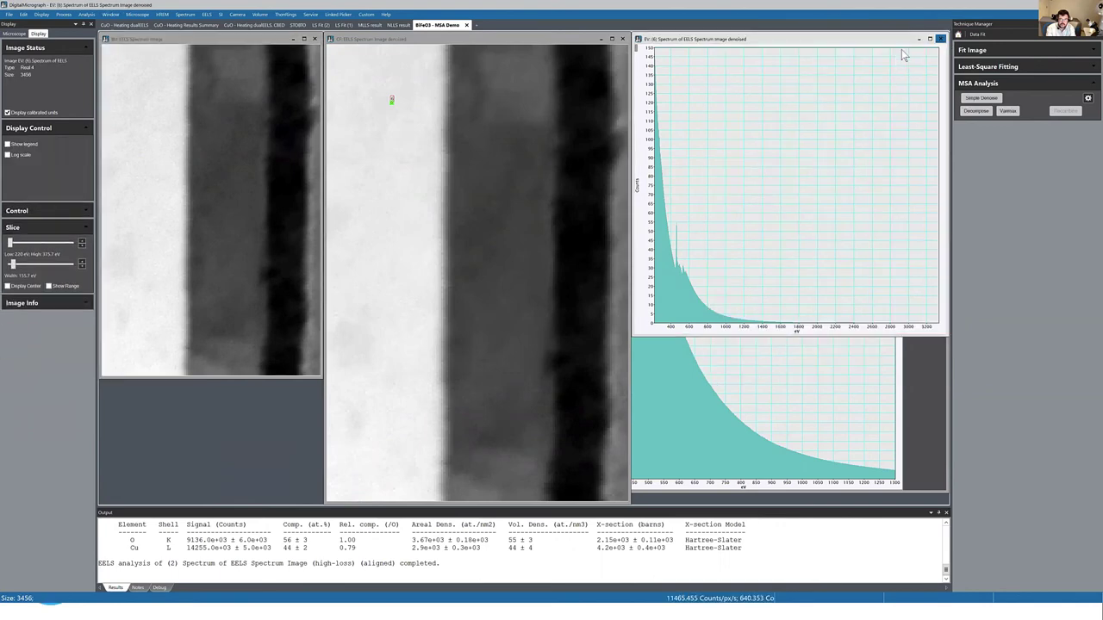
left_click(940, 39)
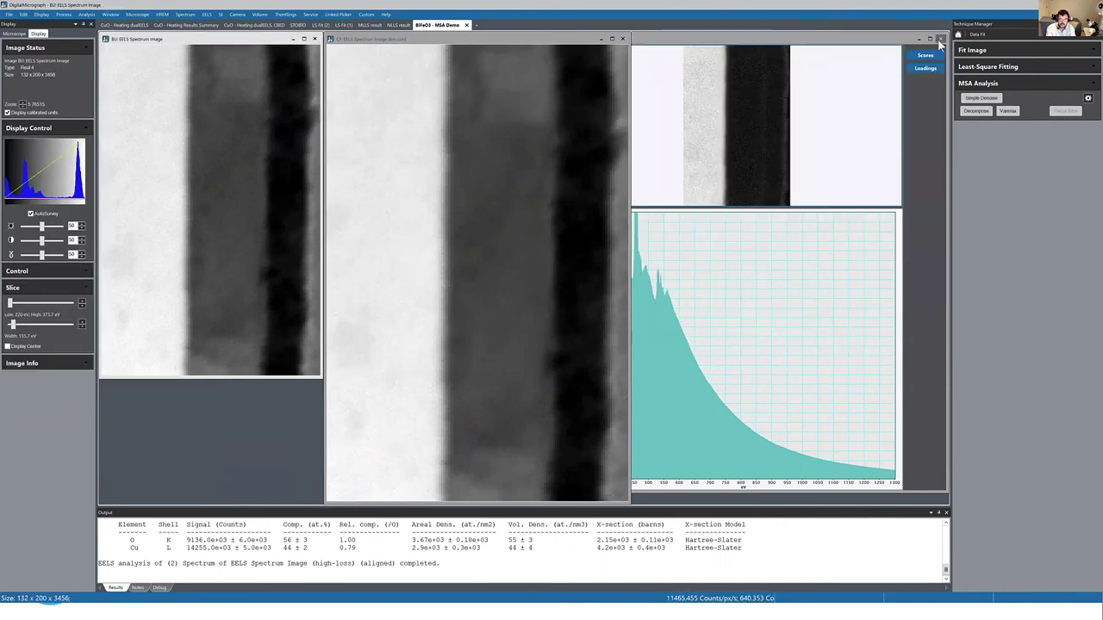
left_click(917, 38)
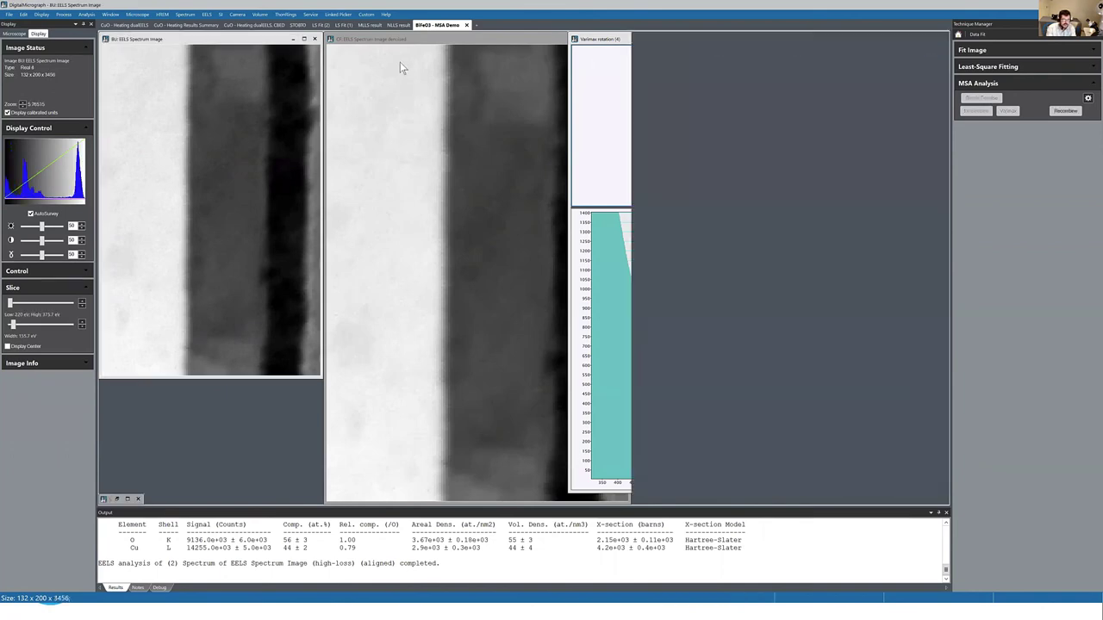
Step: Pick single-pixel spectra from the bright layer of both the denoised and original images and reposition the linked pickers within that layer
left_click(343, 60)
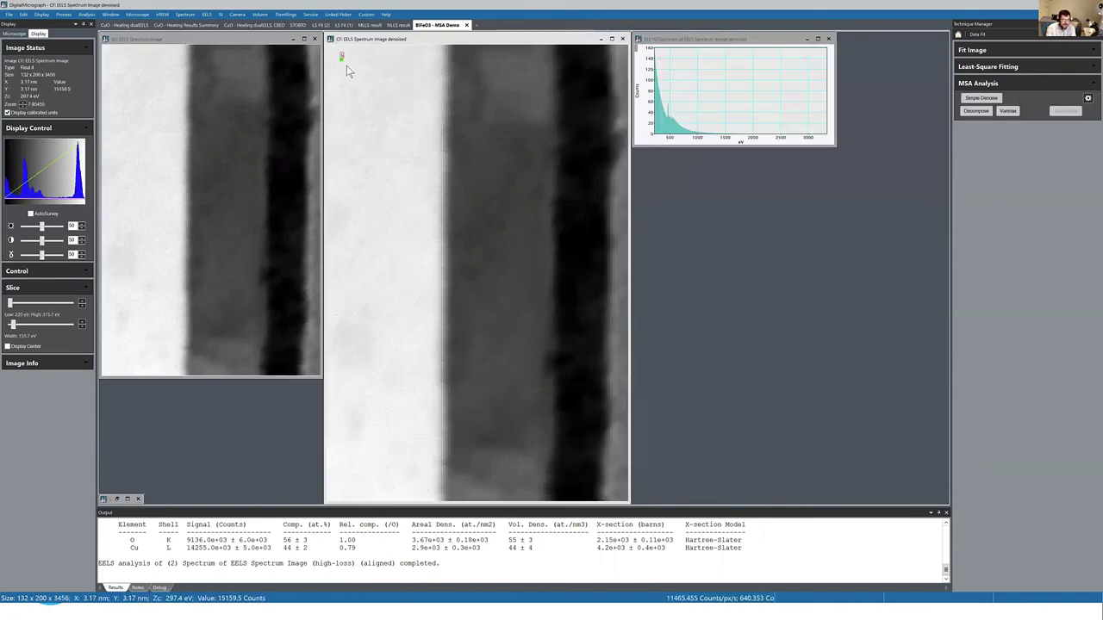
left_click(148, 73)
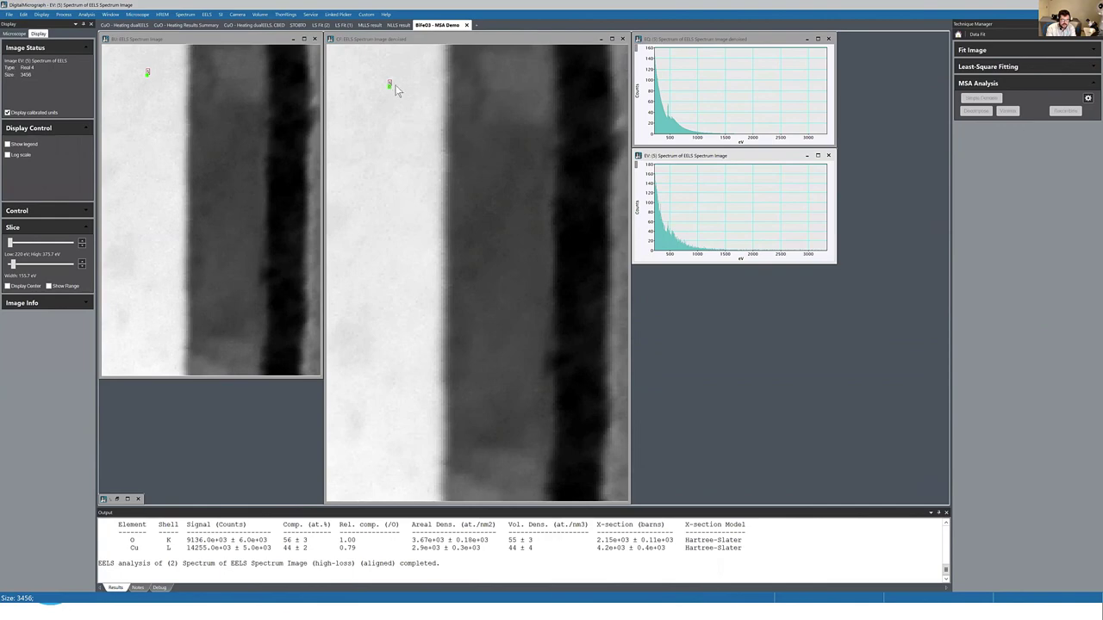
left_click(402, 86)
mouse_move(412, 131)
left_mouse_down()
mouse_move(406, 161)
mouse_move(382, 111)
mouse_move(429, 105)
mouse_move(400, 86)
left_mouse_up()
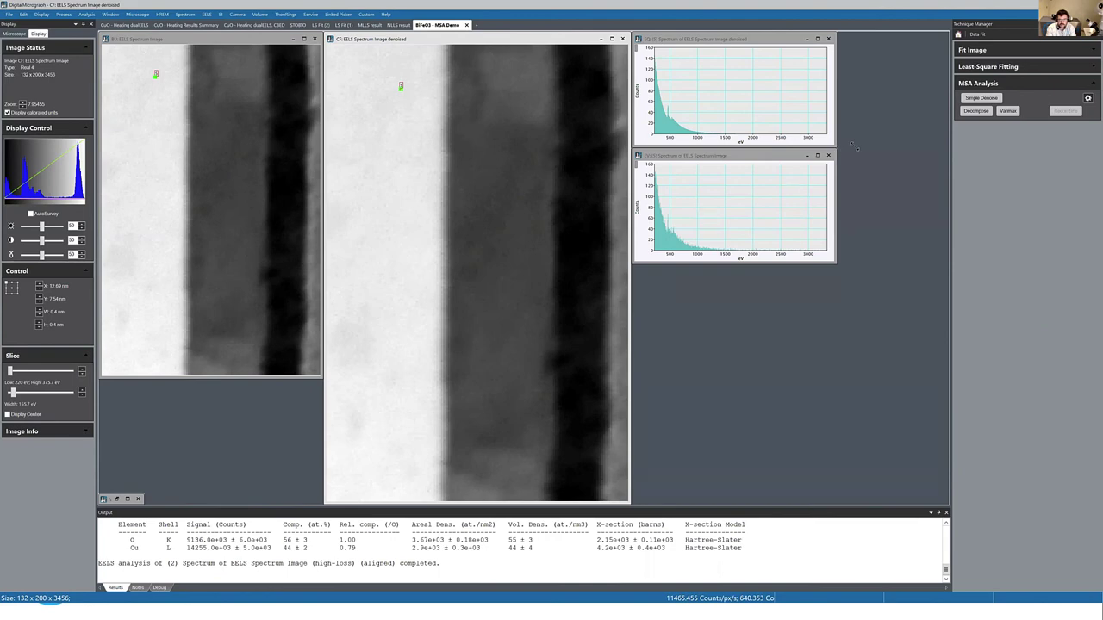
Step: Widen both picked-spectrum windows, with the denoised spectrum stretched to about 300–1150 eV, and move the linked pickers slightly lower in the bright layer
left_click_drag(854, 147, 947, 144)
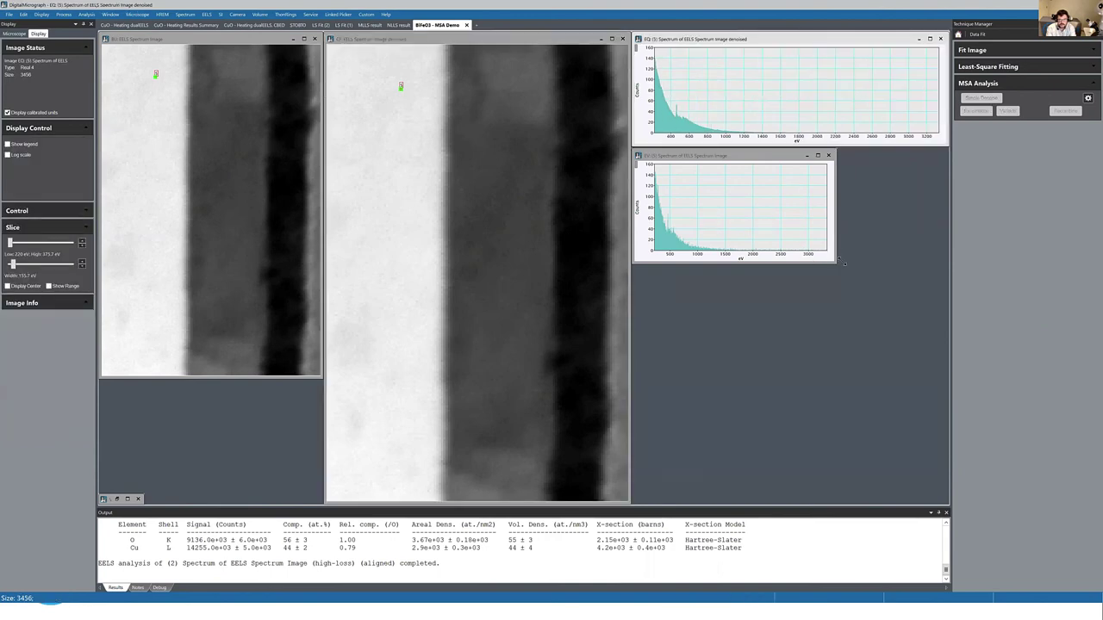
left_click_drag(842, 263, 948, 267)
left_click_drag(676, 145, 842, 146)
left_click(710, 157)
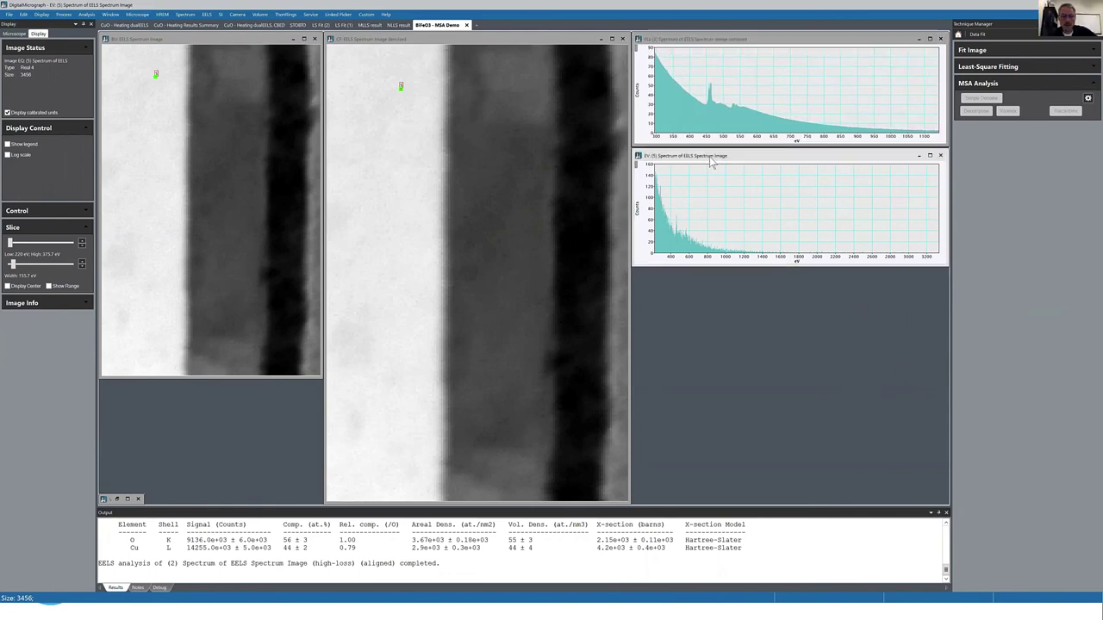
mouse_move(403, 90)
left_mouse_down()
mouse_move(423, 155)
mouse_move(488, 153)
mouse_move(398, 110)
left_mouse_up()
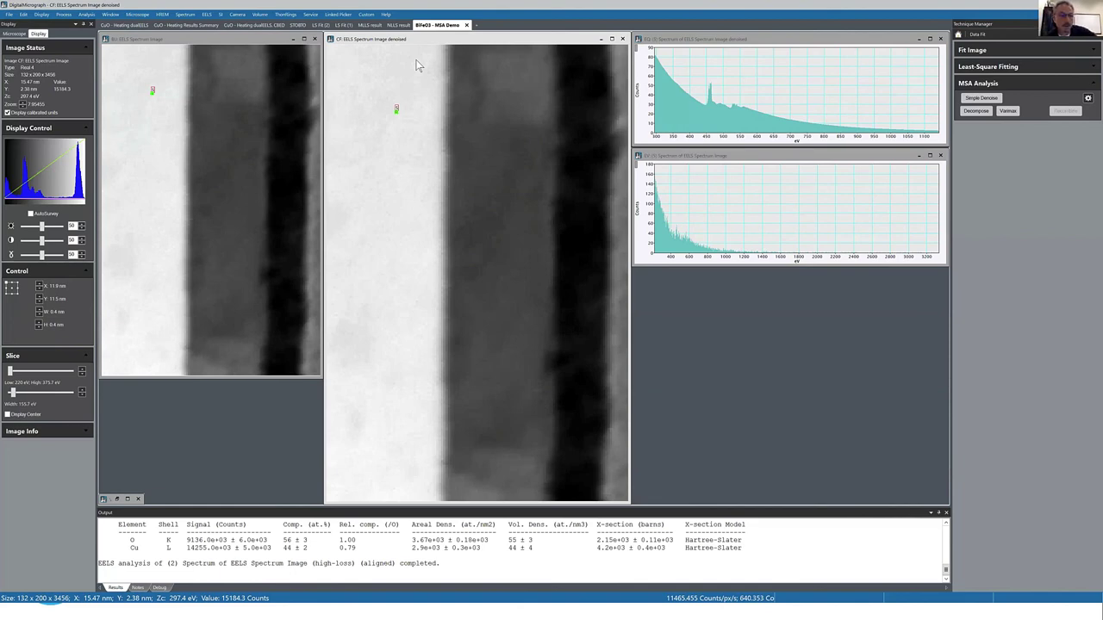
Step: Examine the credits in the MSA Analysis preferences and leave the settings without saving changes
left_click(1087, 98)
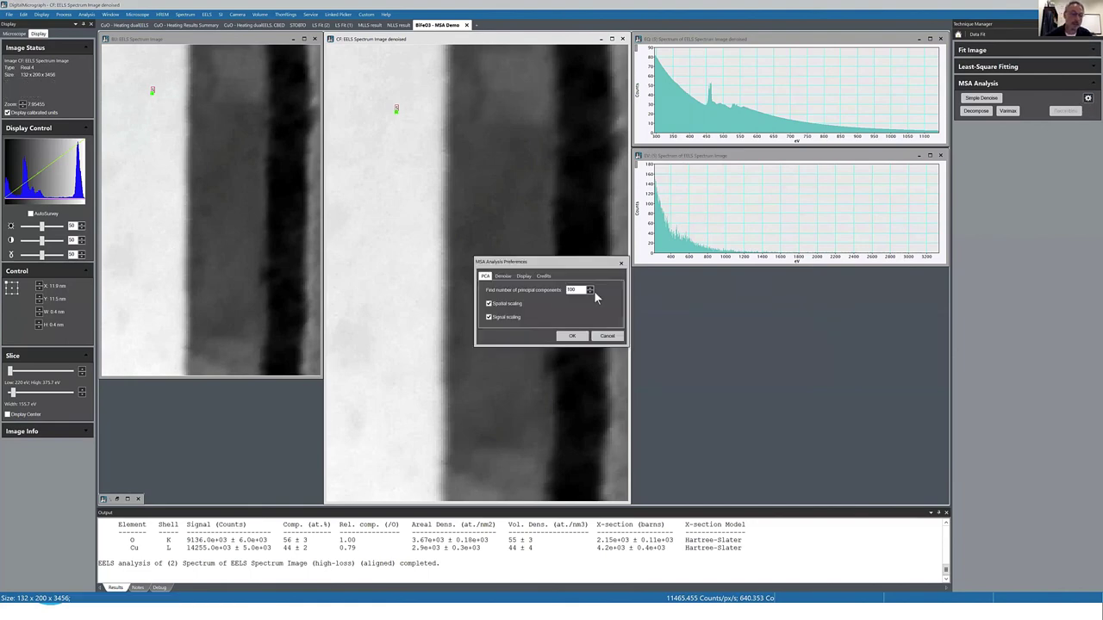
left_click(542, 275)
left_click_drag(568, 262, 479, 124)
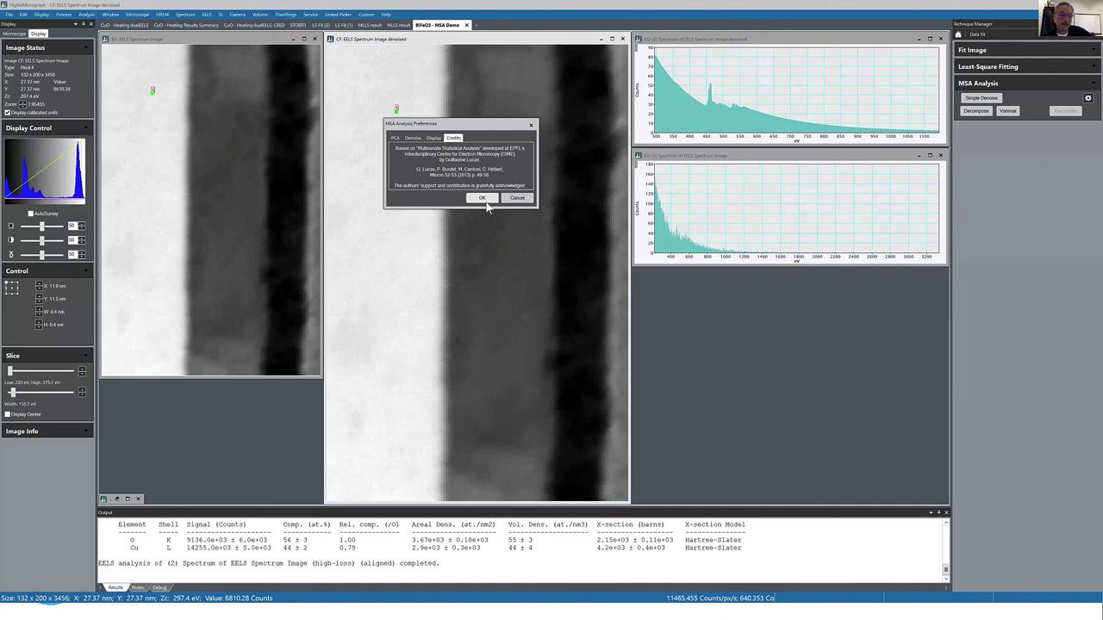
left_click(517, 199)
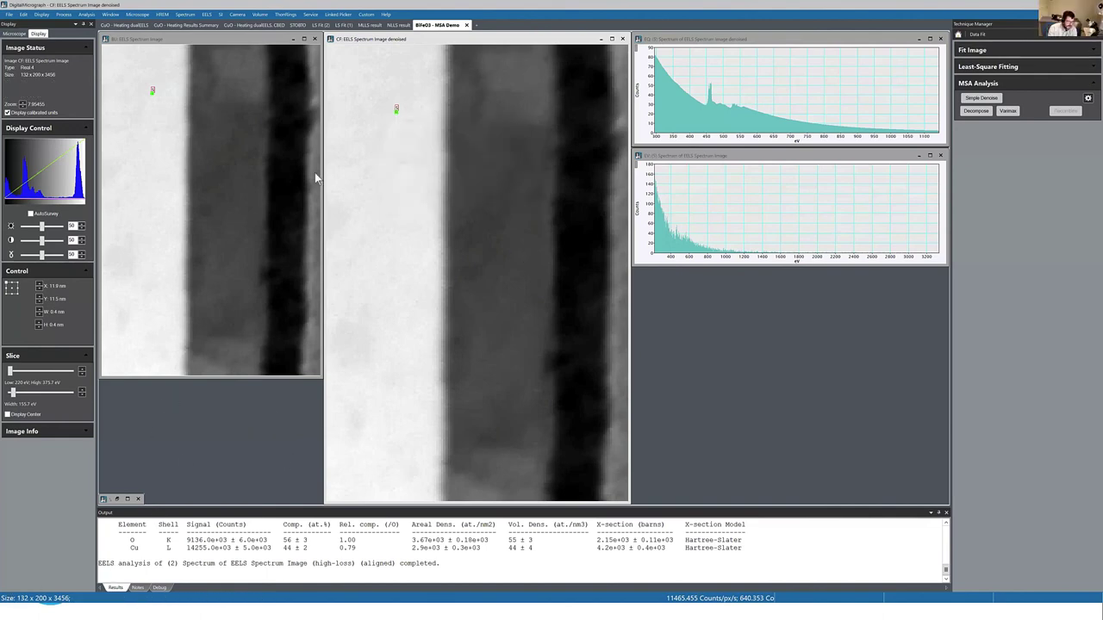
Step: Create a new workspace and open the Semicon - MSA demo.dmw workspace file from the BiFeO3 - MSA folder
left_click(476, 26)
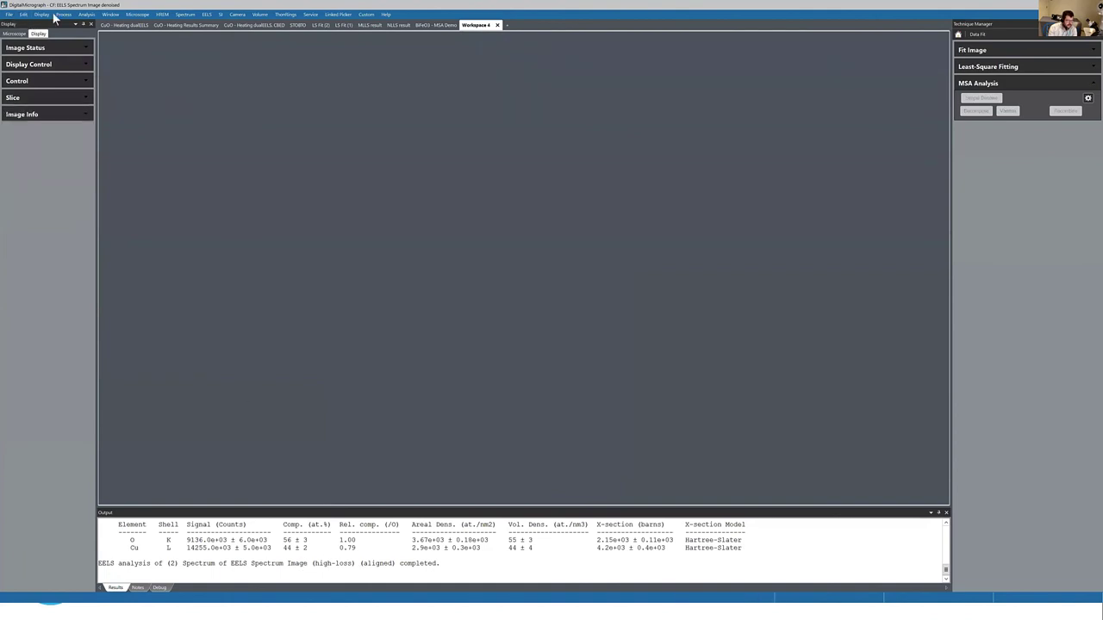
left_click(9, 15)
left_click(254, 93)
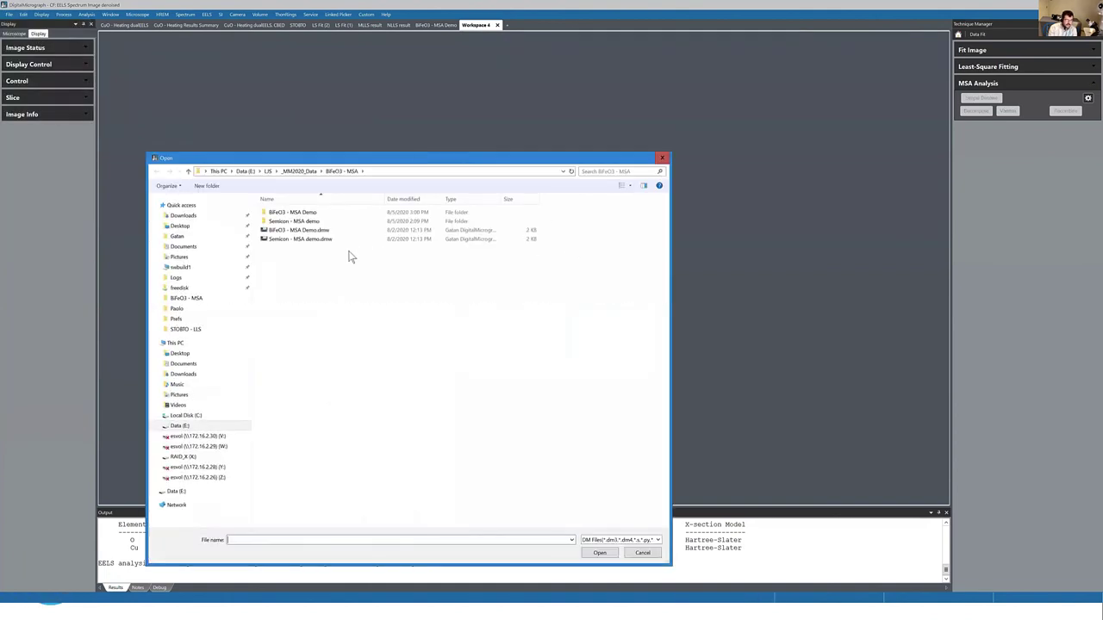
left_click(303, 239)
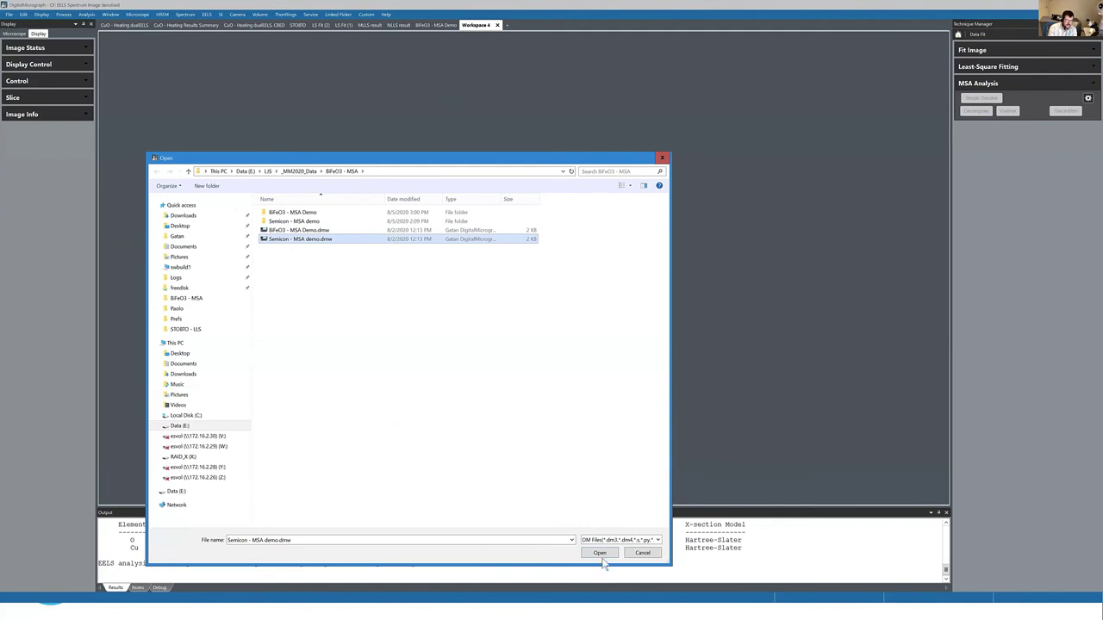
left_click(601, 553)
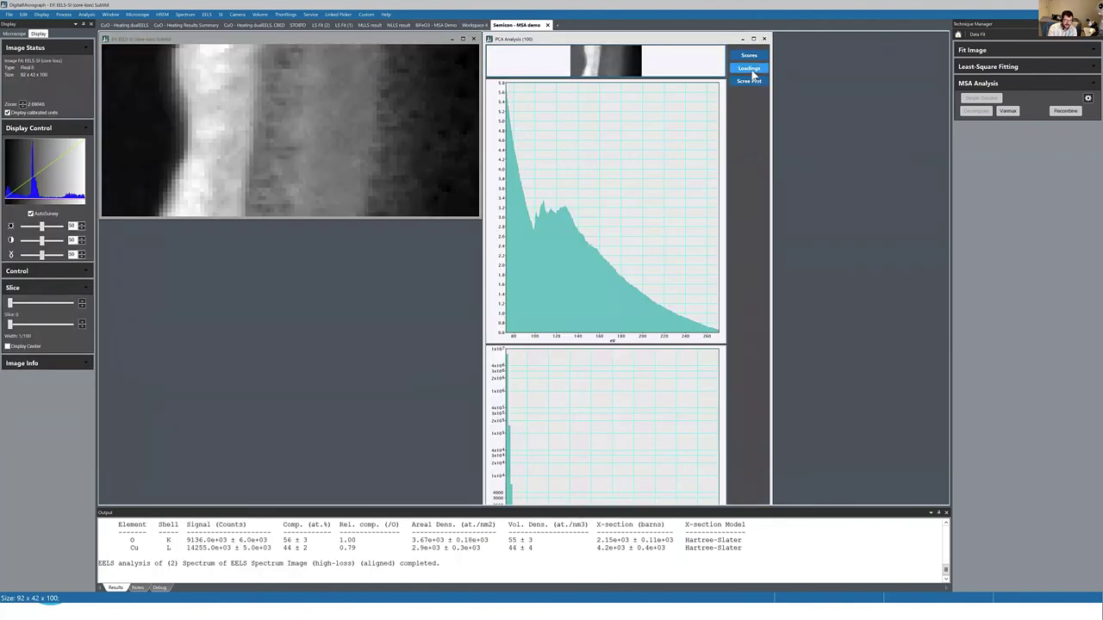
Step: In the Semicon - MSA demo workspace, hide the PCA loadings, widen the PCA Analysis window and inspect the low components of the scree plot
left_click(474, 25)
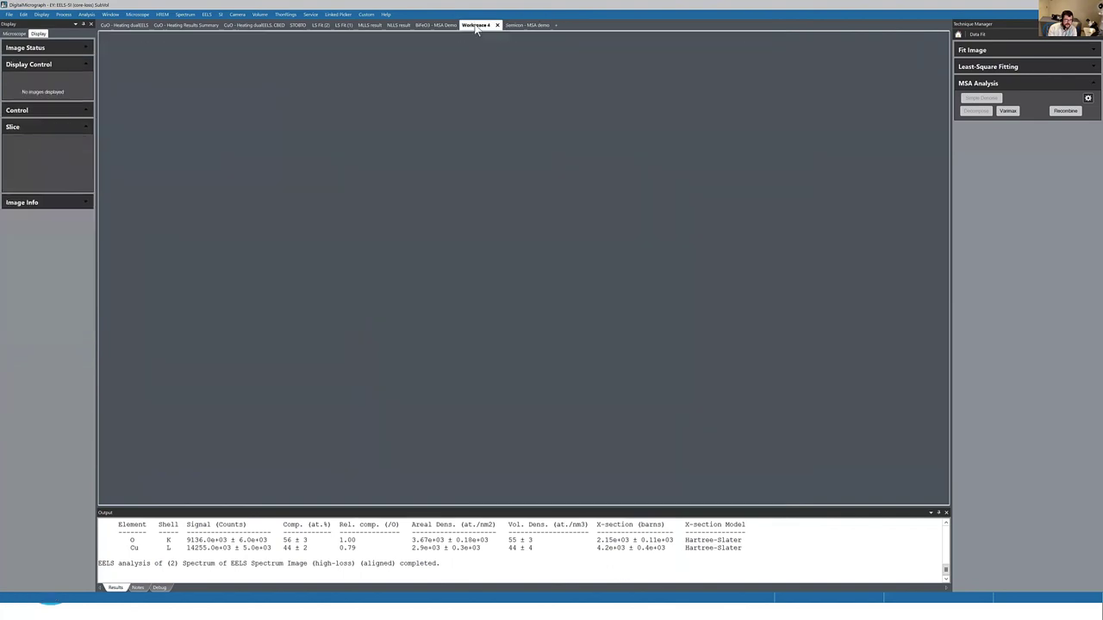
left_click(442, 25)
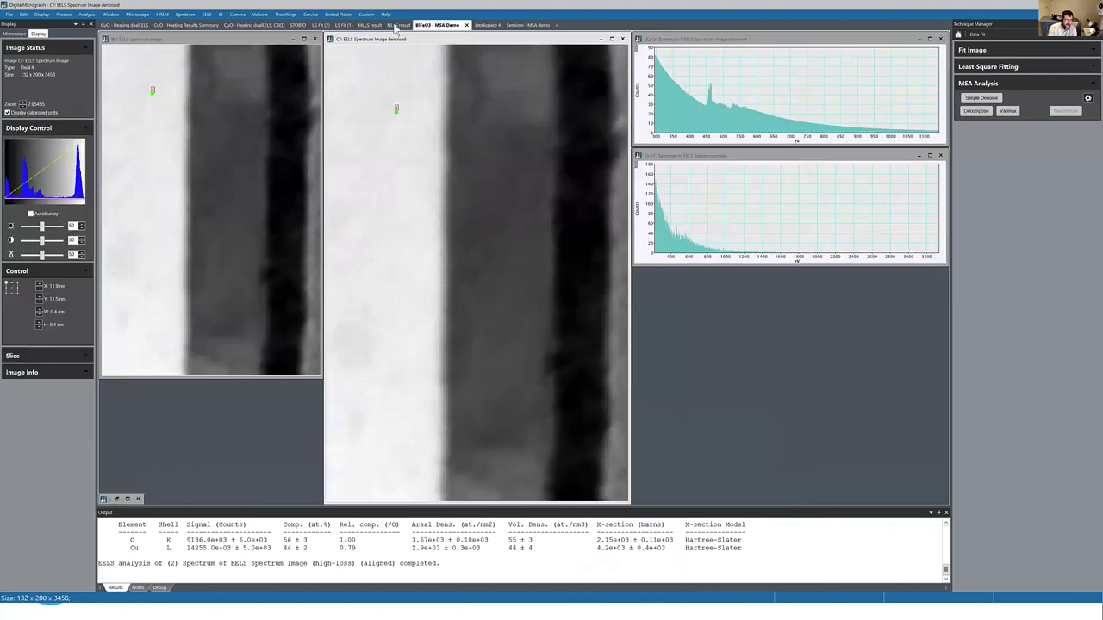
left_click(527, 25)
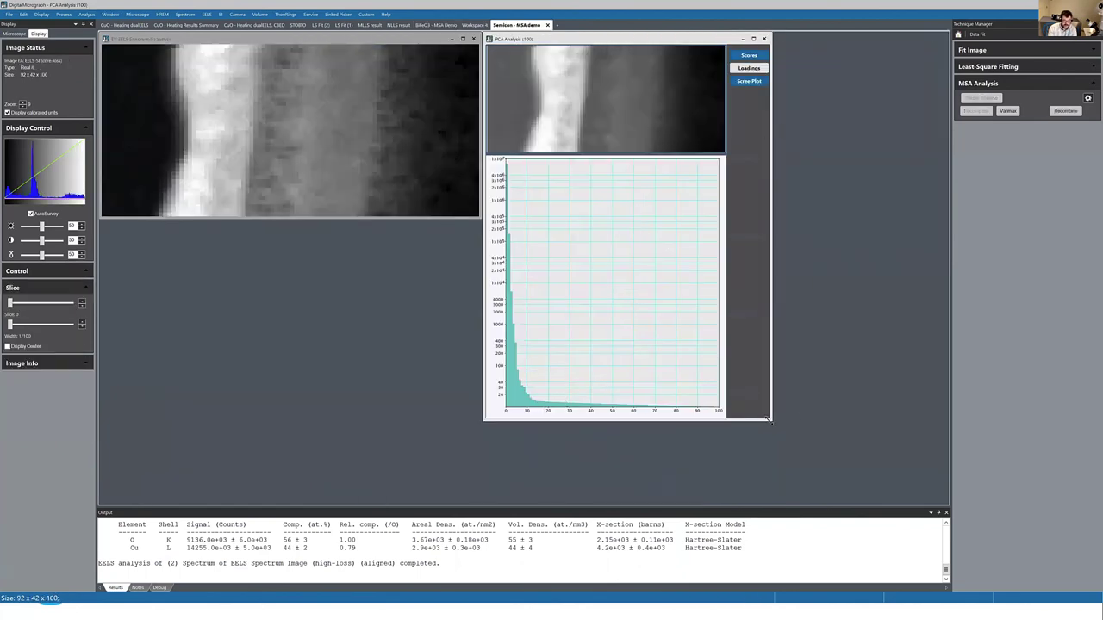
left_click_drag(769, 419, 926, 430)
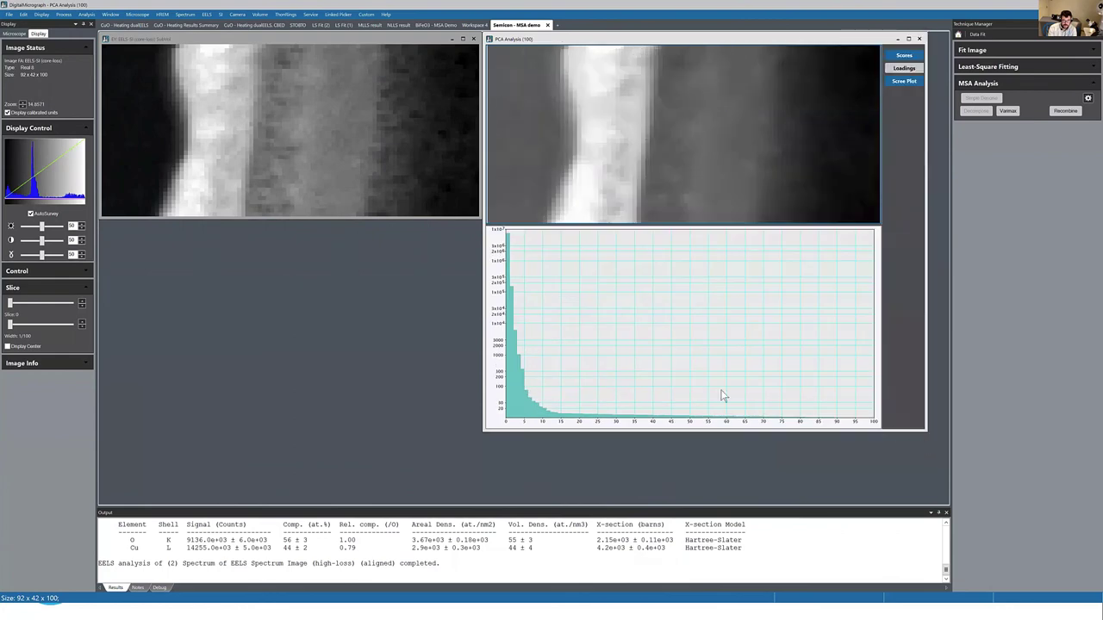
left_click(520, 424)
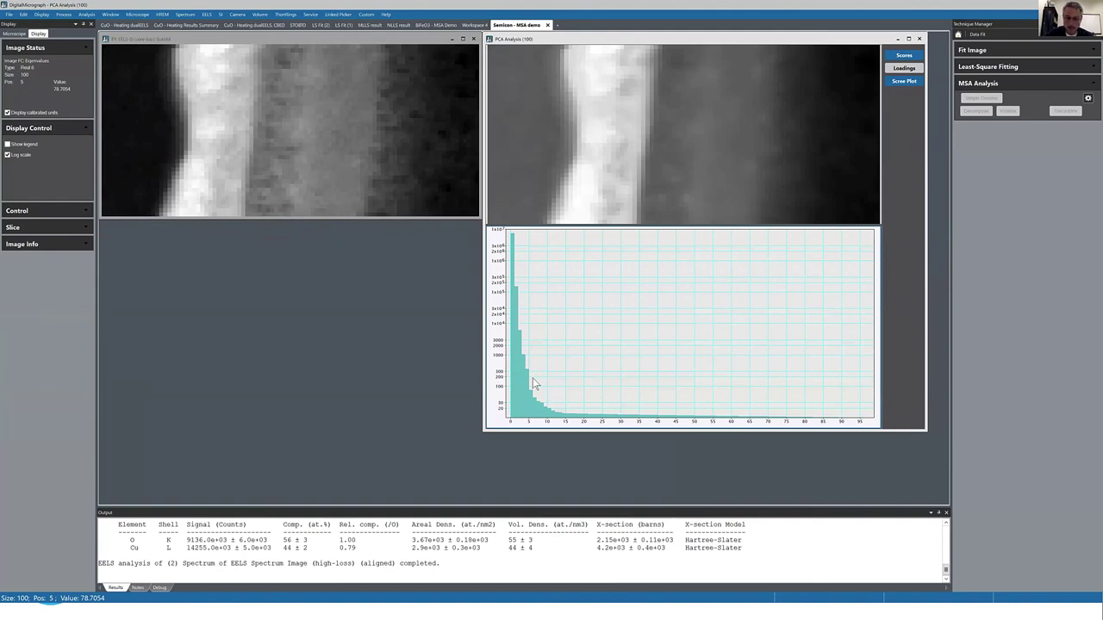
Step: In the BiFeO3 - MSA Demo workspace, arrange the original image, denoised image and enlarged denoised spectrum side by side at equal height
left_click(441, 26)
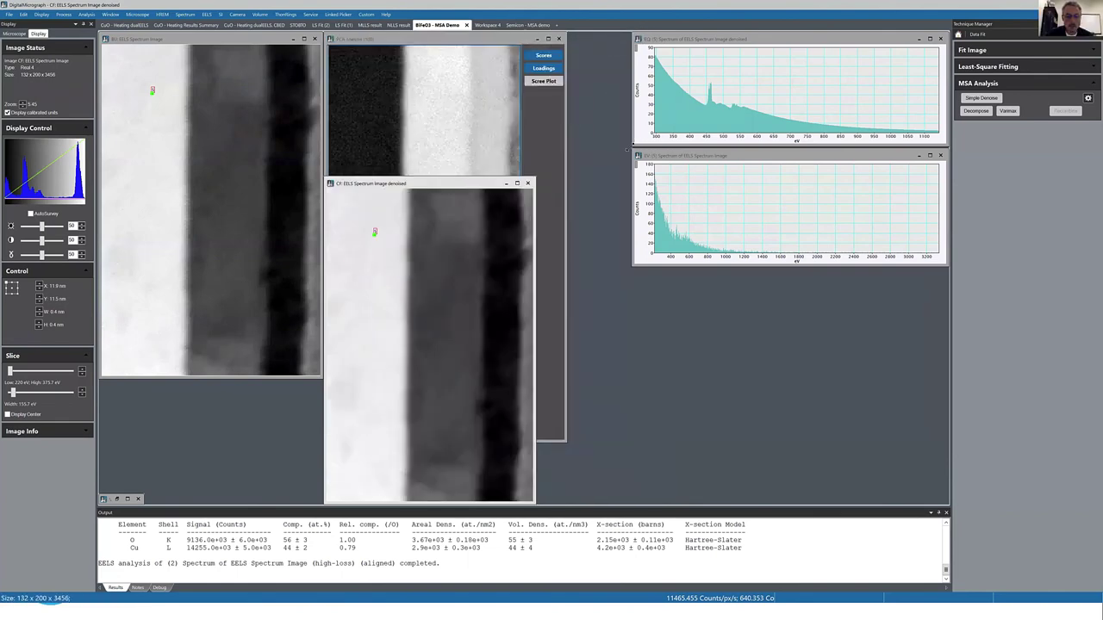
left_click_drag(629, 145, 538, 247)
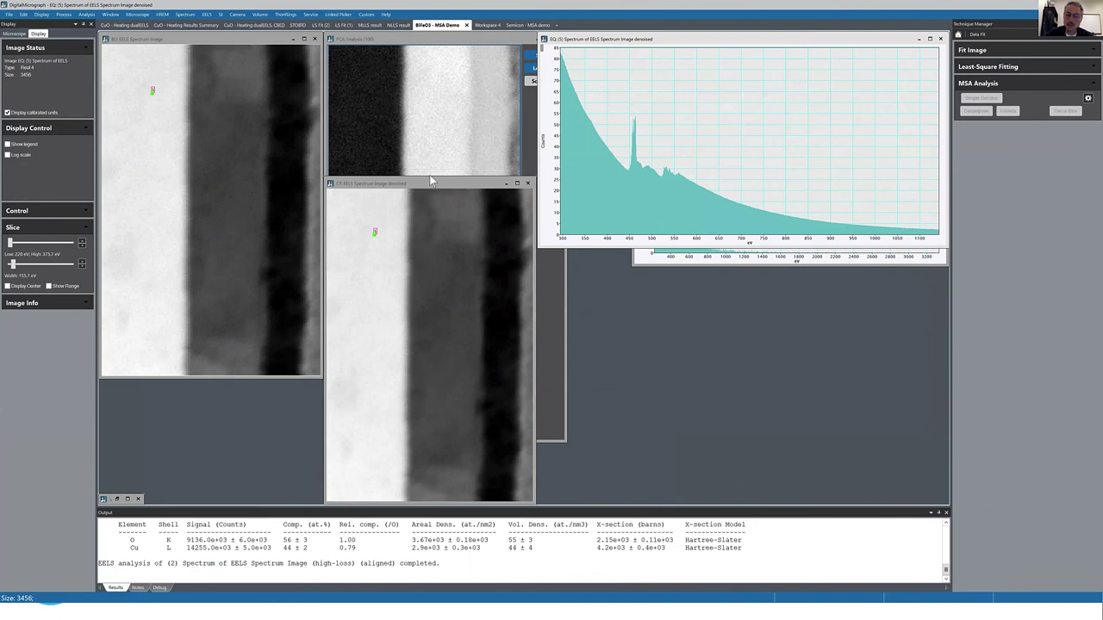
left_click_drag(431, 181, 547, 268)
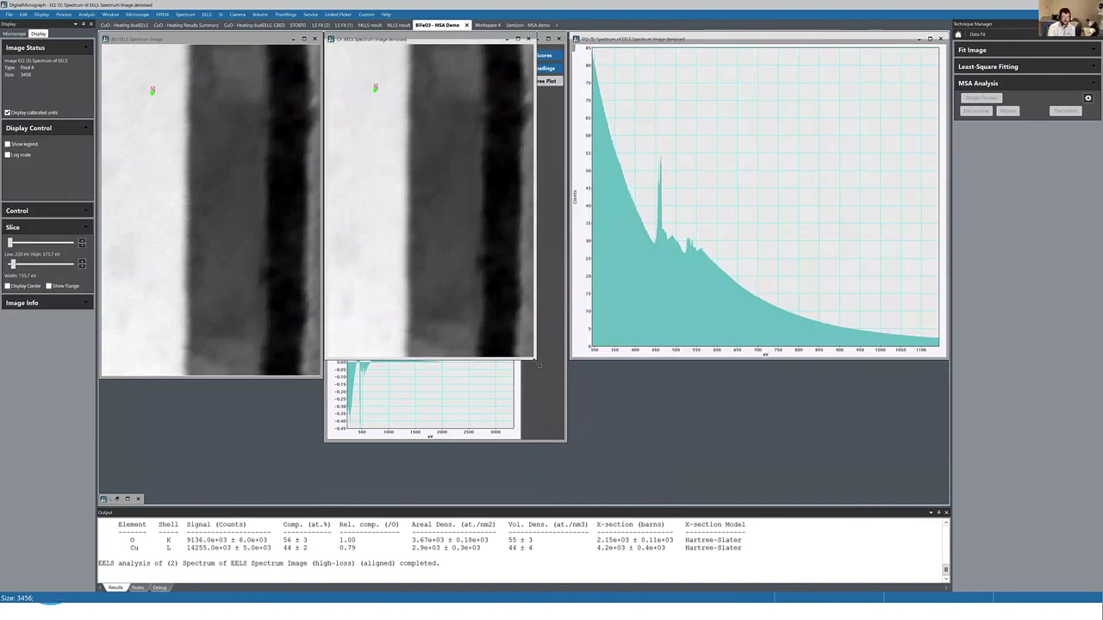
left_click_drag(539, 365, 551, 384)
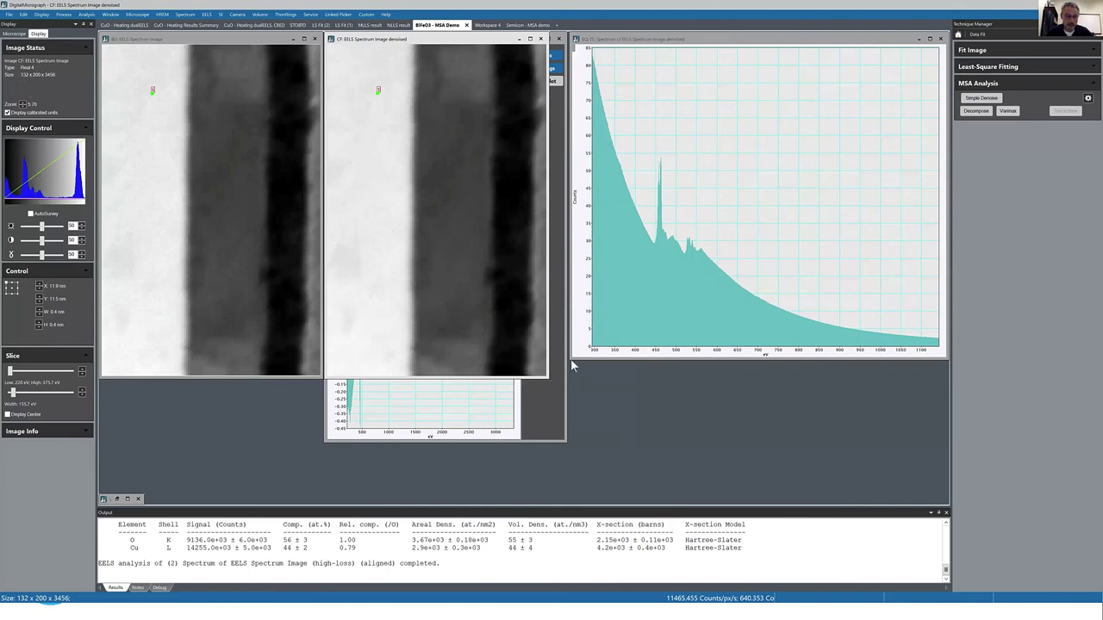
left_click(571, 356)
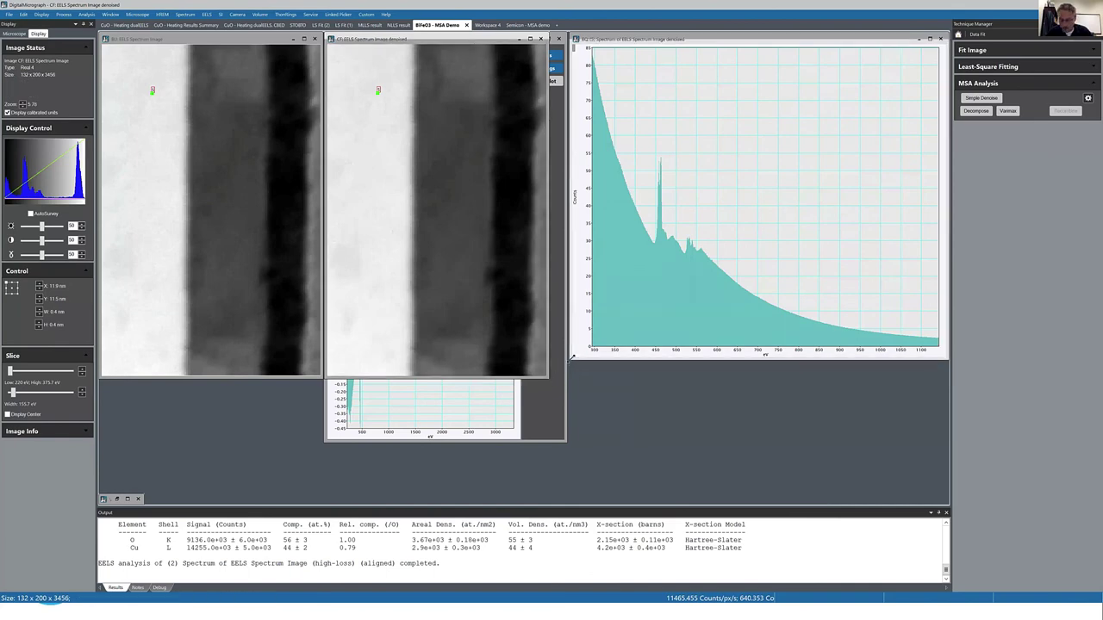
left_click_drag(571, 356, 551, 380)
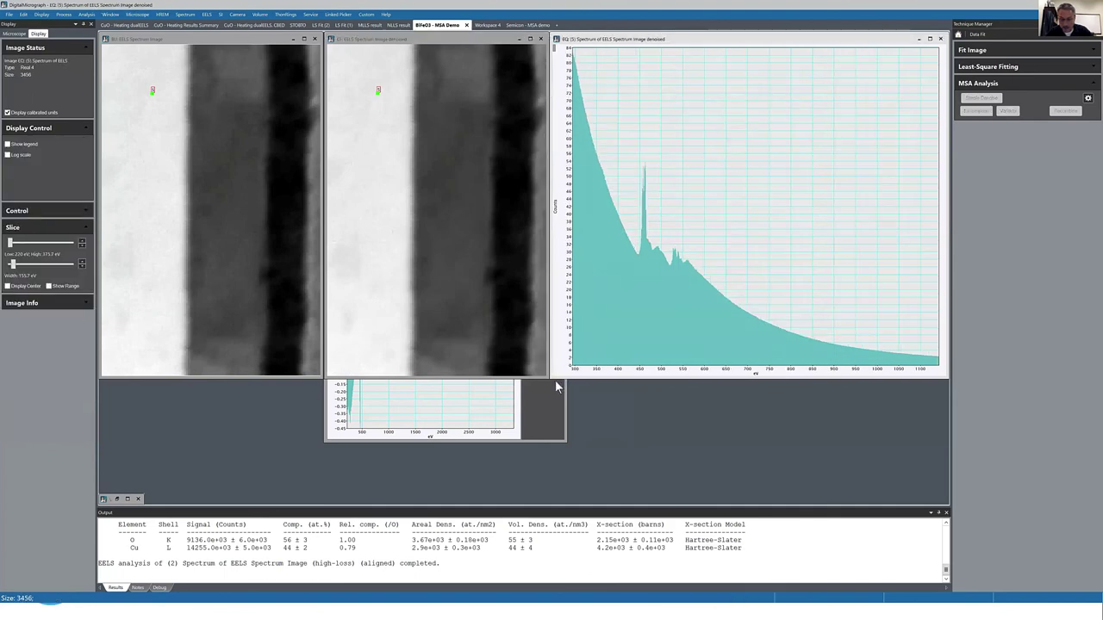